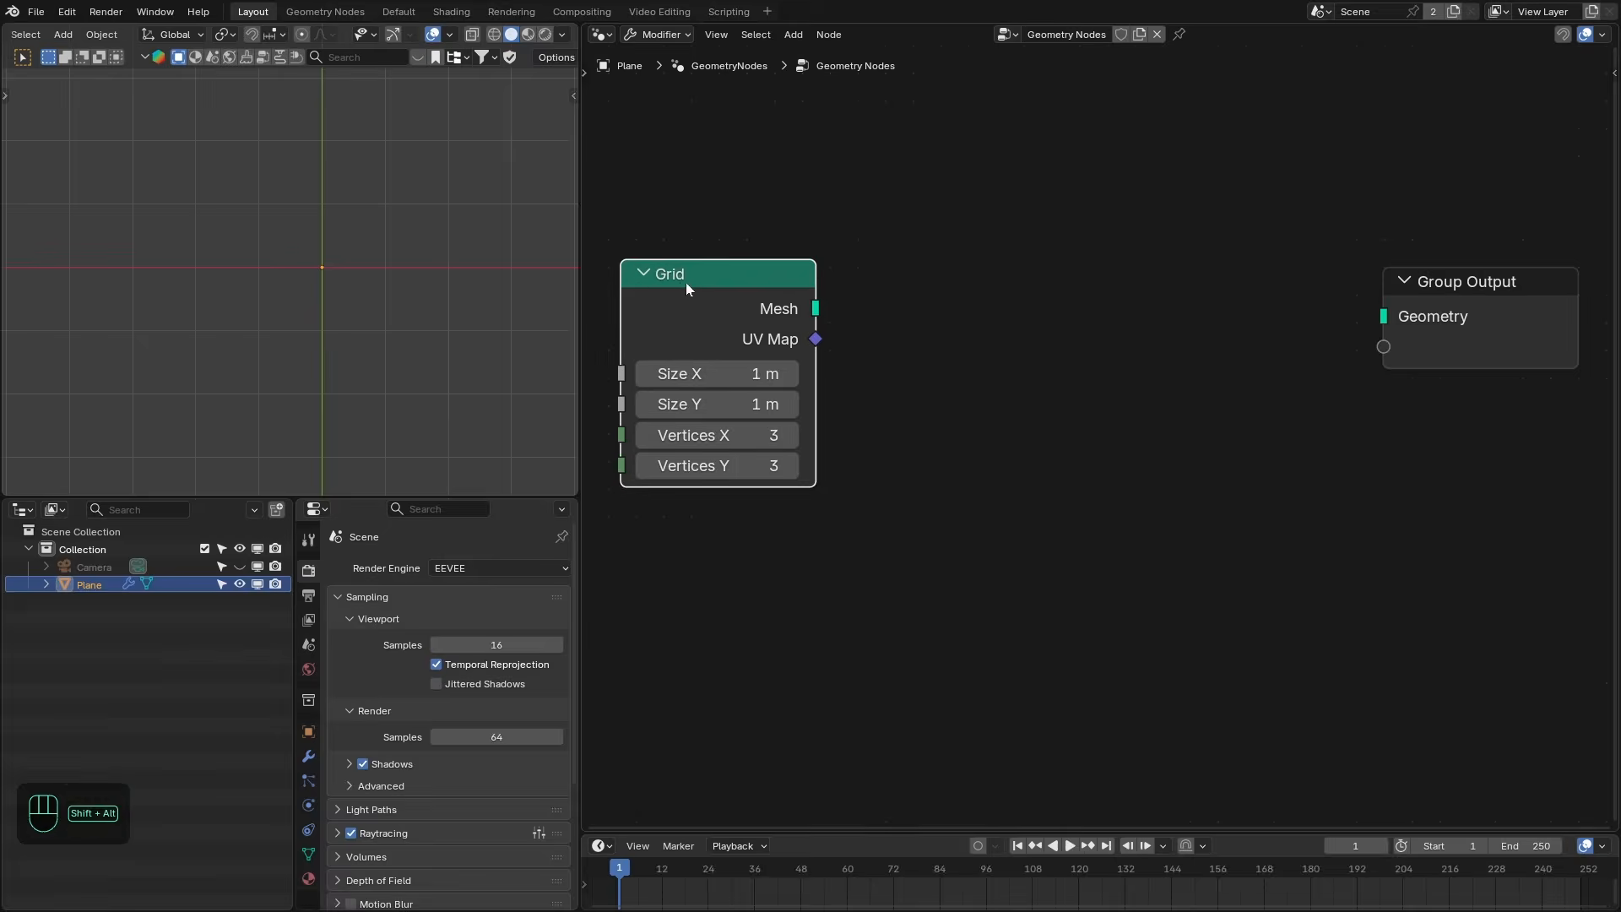
Connect the Grid node's mesh to the Group Output's geometry and display the viewport in wireframe.
alt+shift+click(685, 282)
scroll(408, 296, up, 4)
key(z)
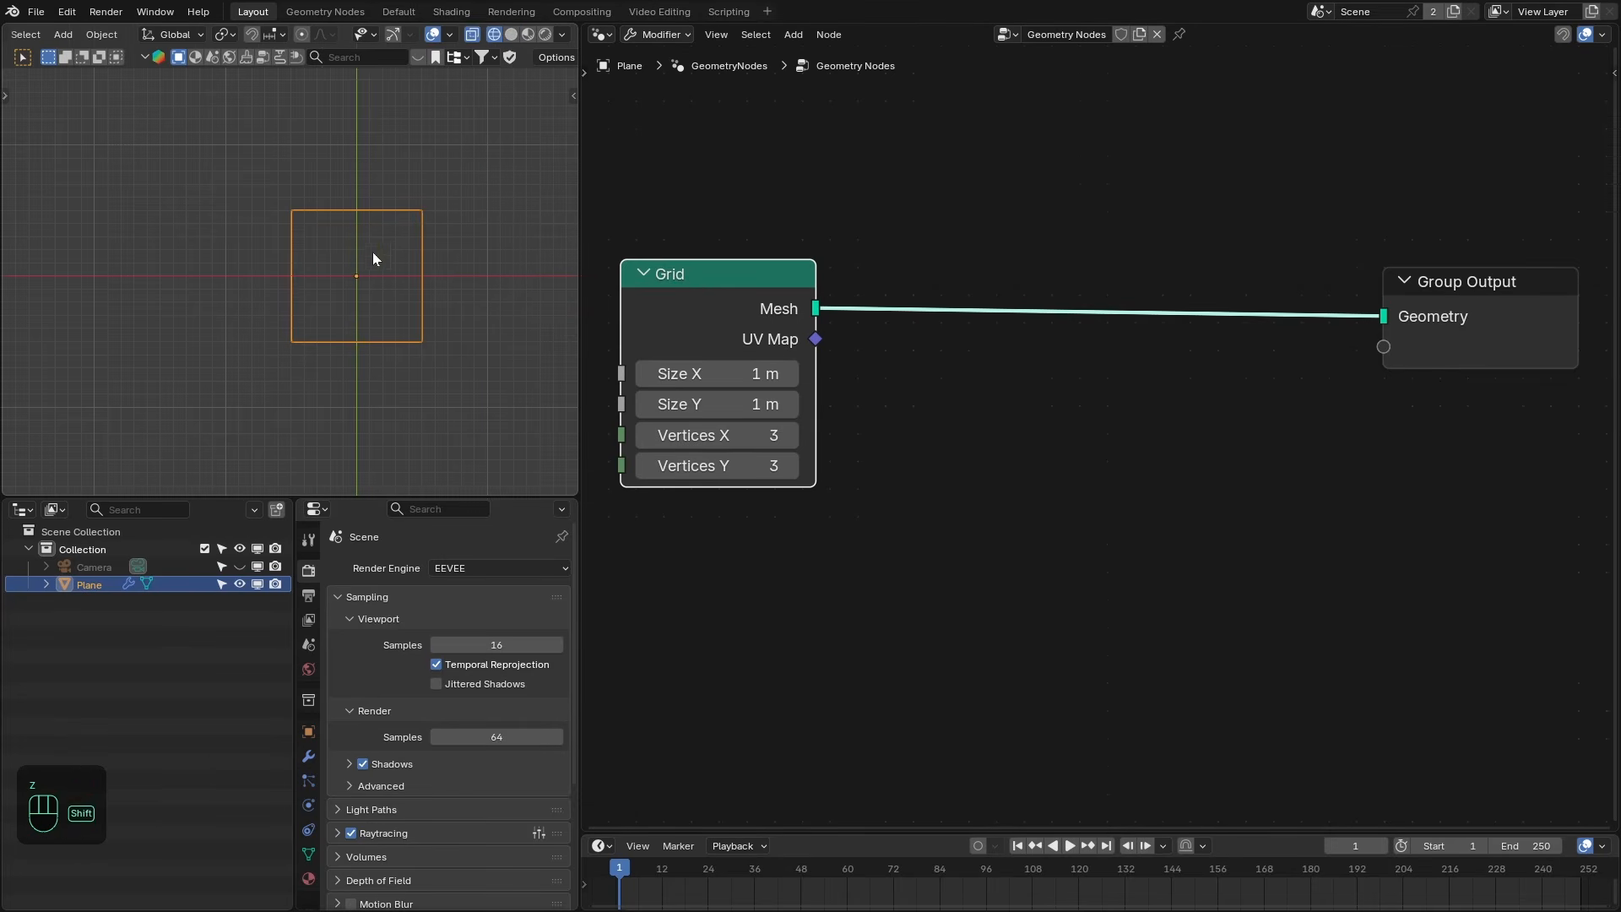
shift+middle_drag(373, 251, 324, 242)
click(452, 35)
drag(380, 382, 445, 382)
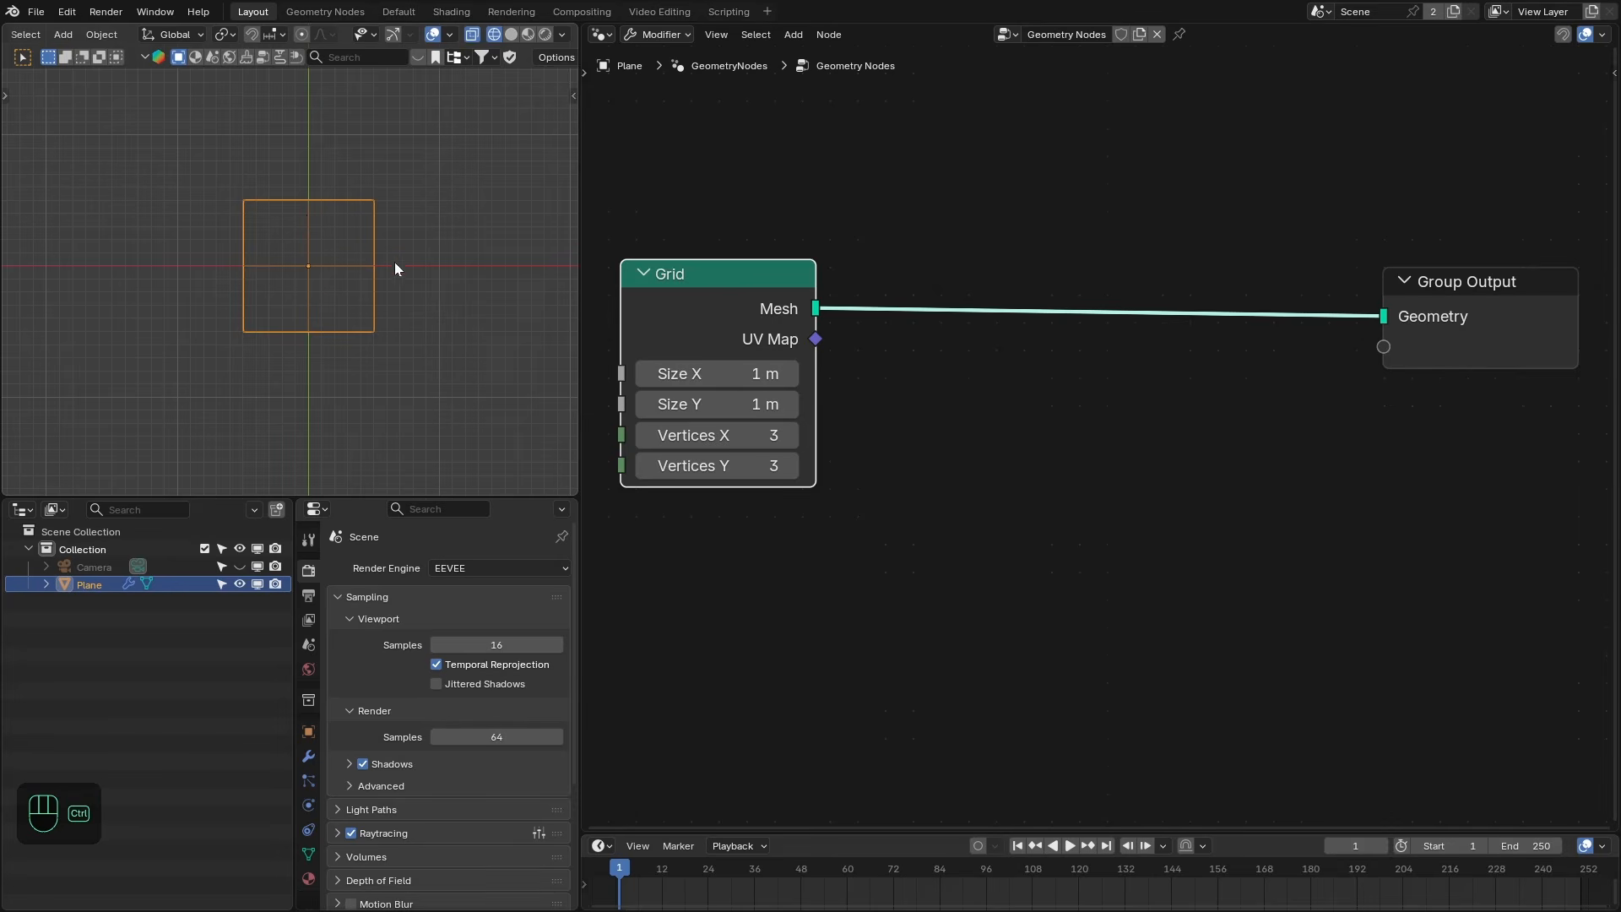
scroll(393, 228, up, 1)
Set the Grid node's Vertices X and Vertices Y both to 50.
click(716, 435)
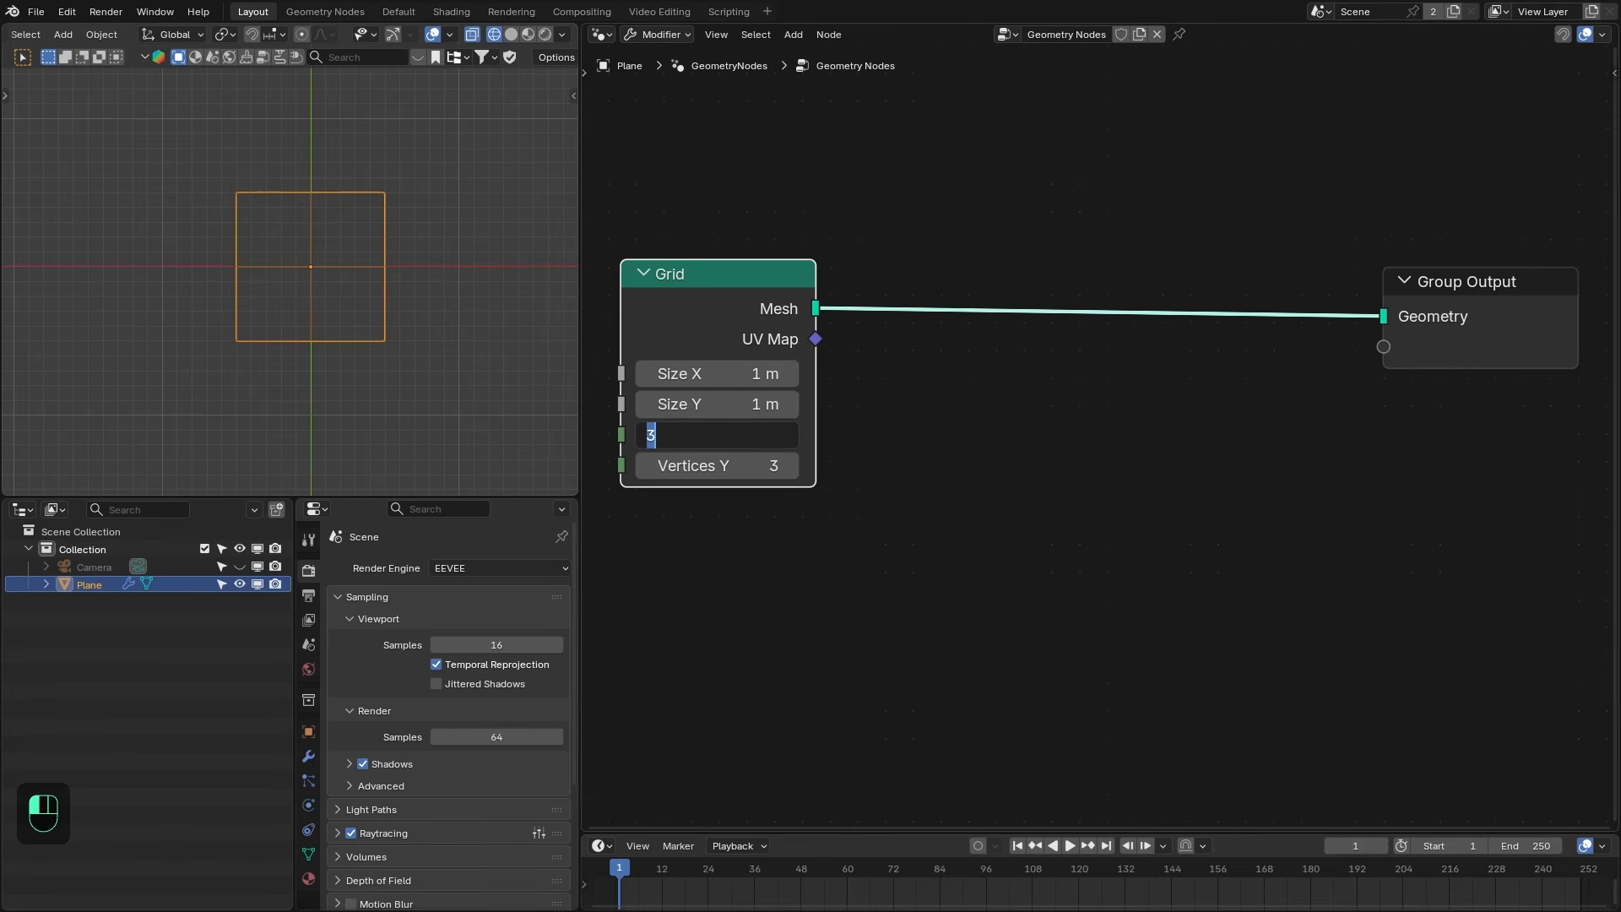
key(Tab)
text(5)
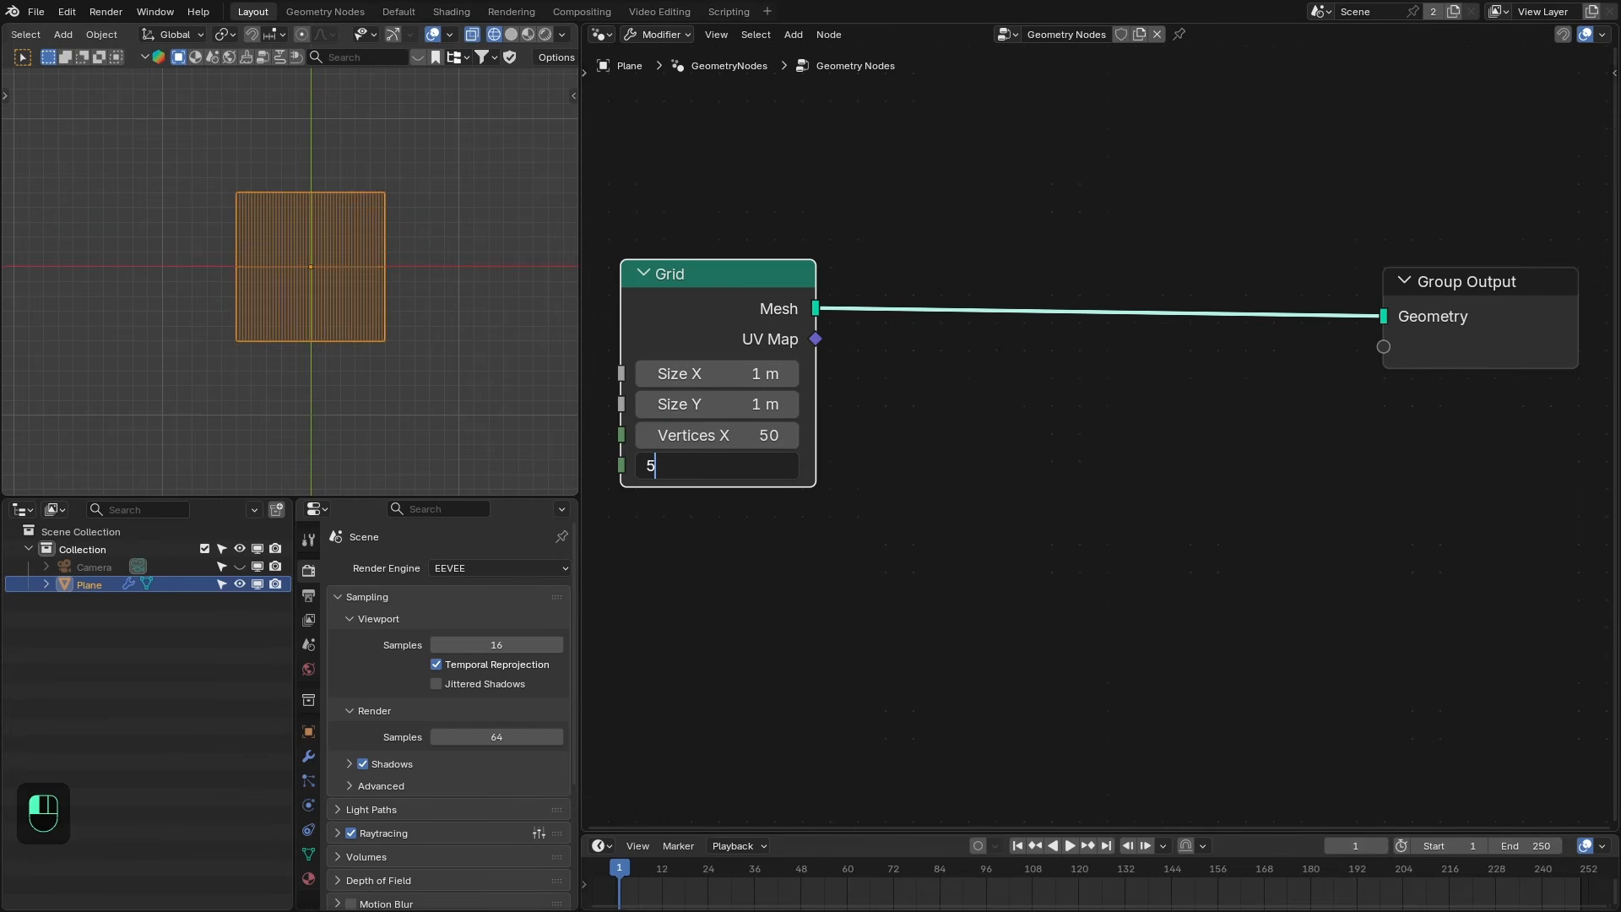
text(0)
key(Return)
scroll(307, 318, up, 3)
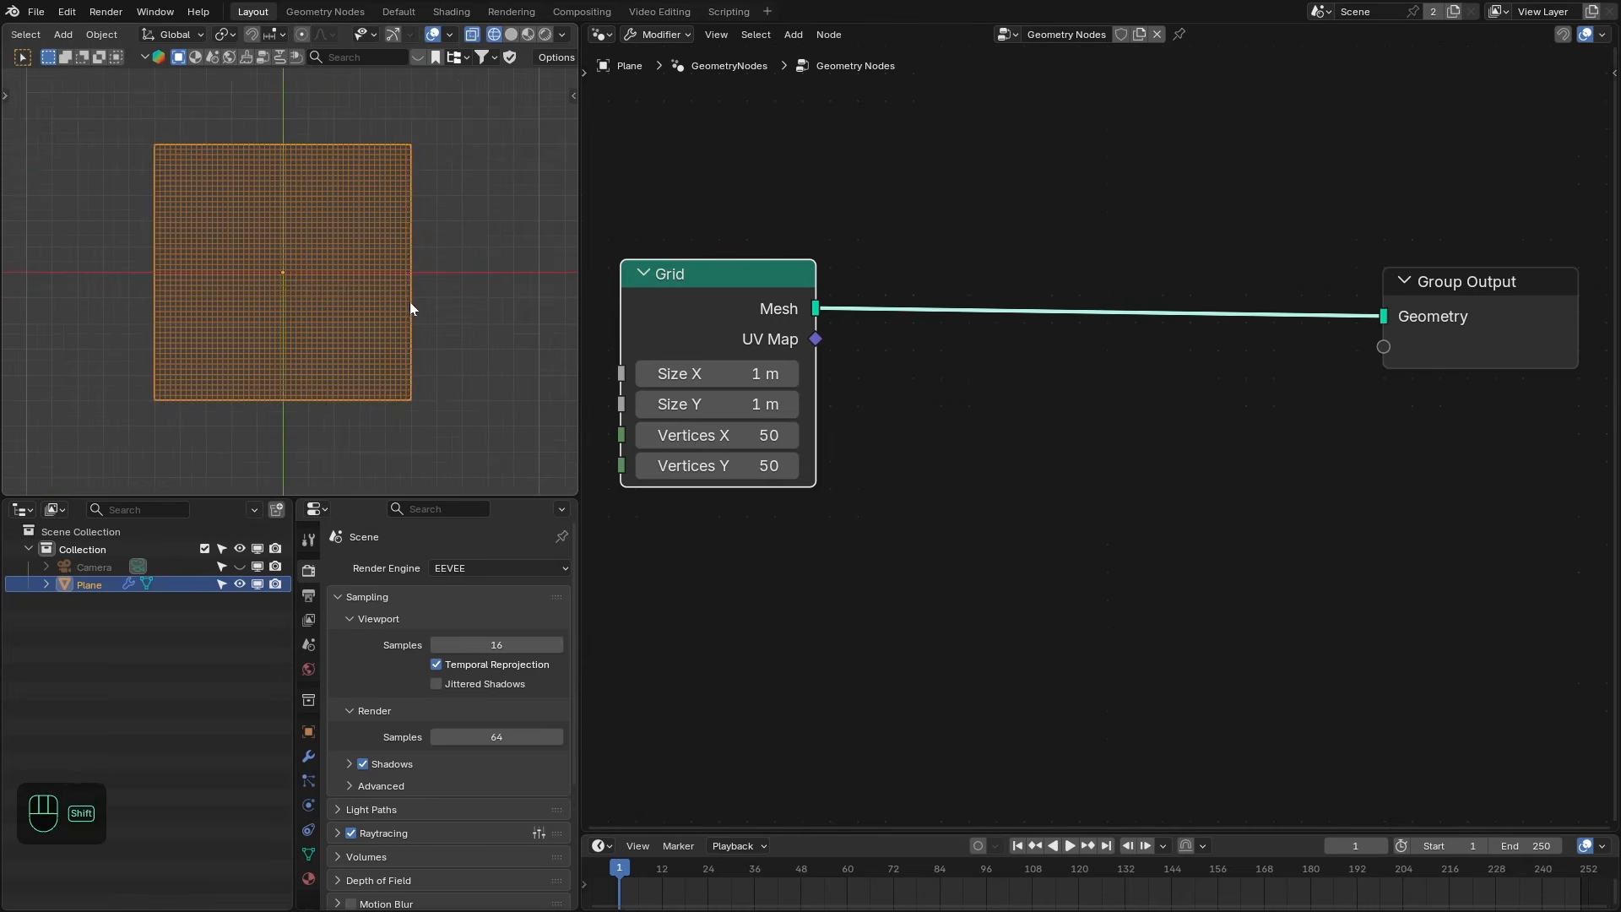
Space the Grid and Group Output nodes further apart, deselect everything and return the viewport to solid shading.
middle_drag(409, 301, 357, 301)
scroll(1089, 336, down, 3)
middle_drag(1401, 336, 1423, 279)
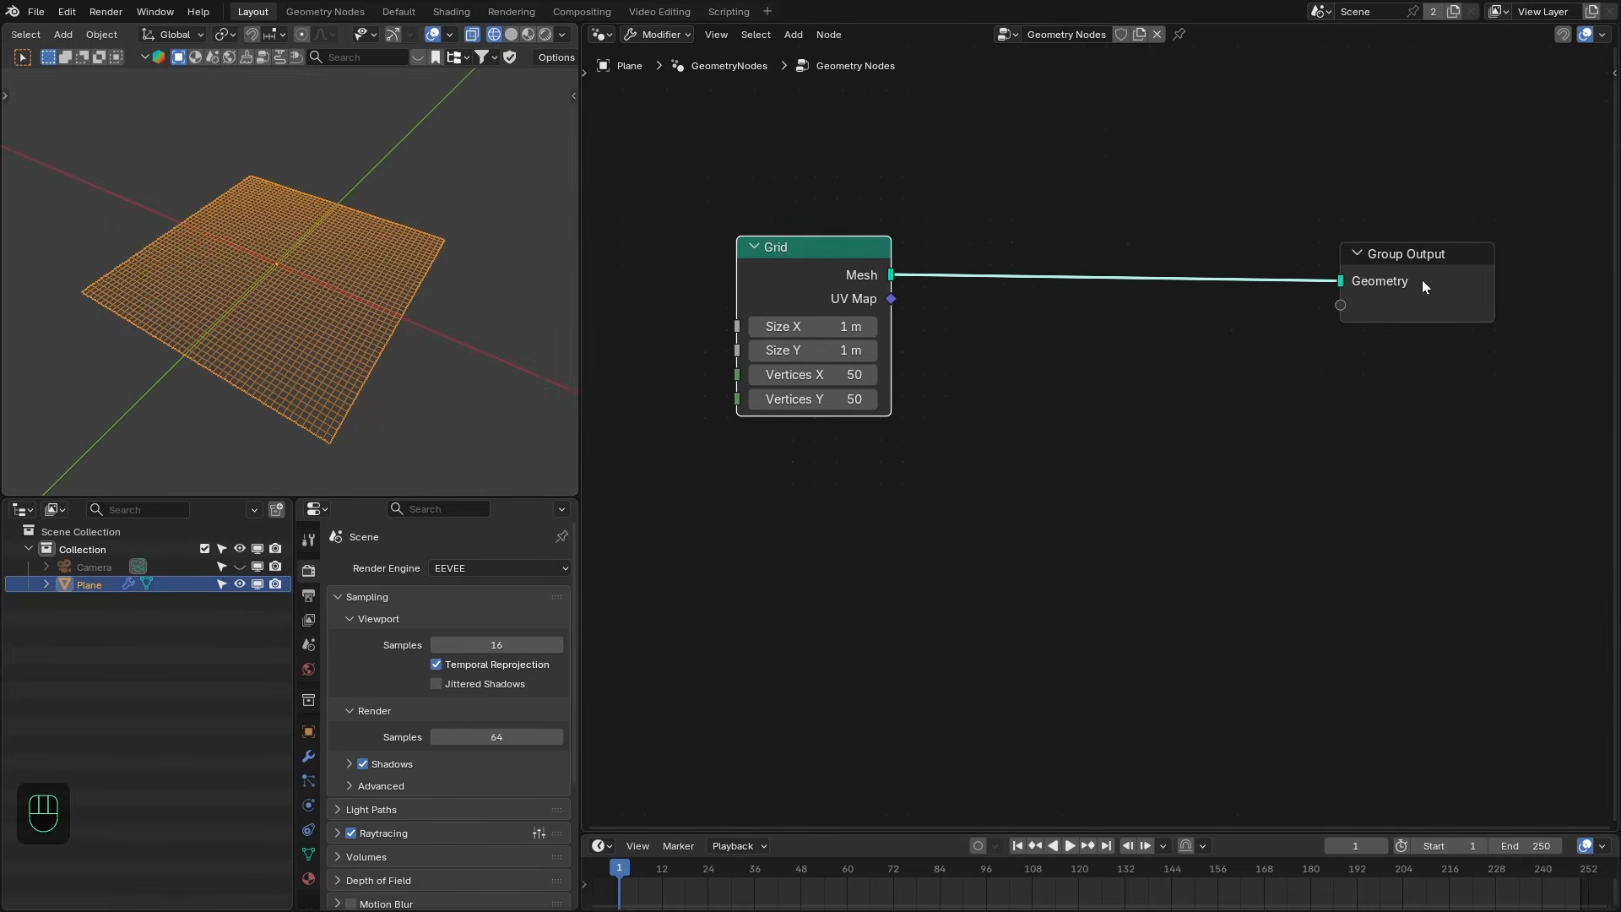
drag(789, 271, 780, 270)
key(alt+a)
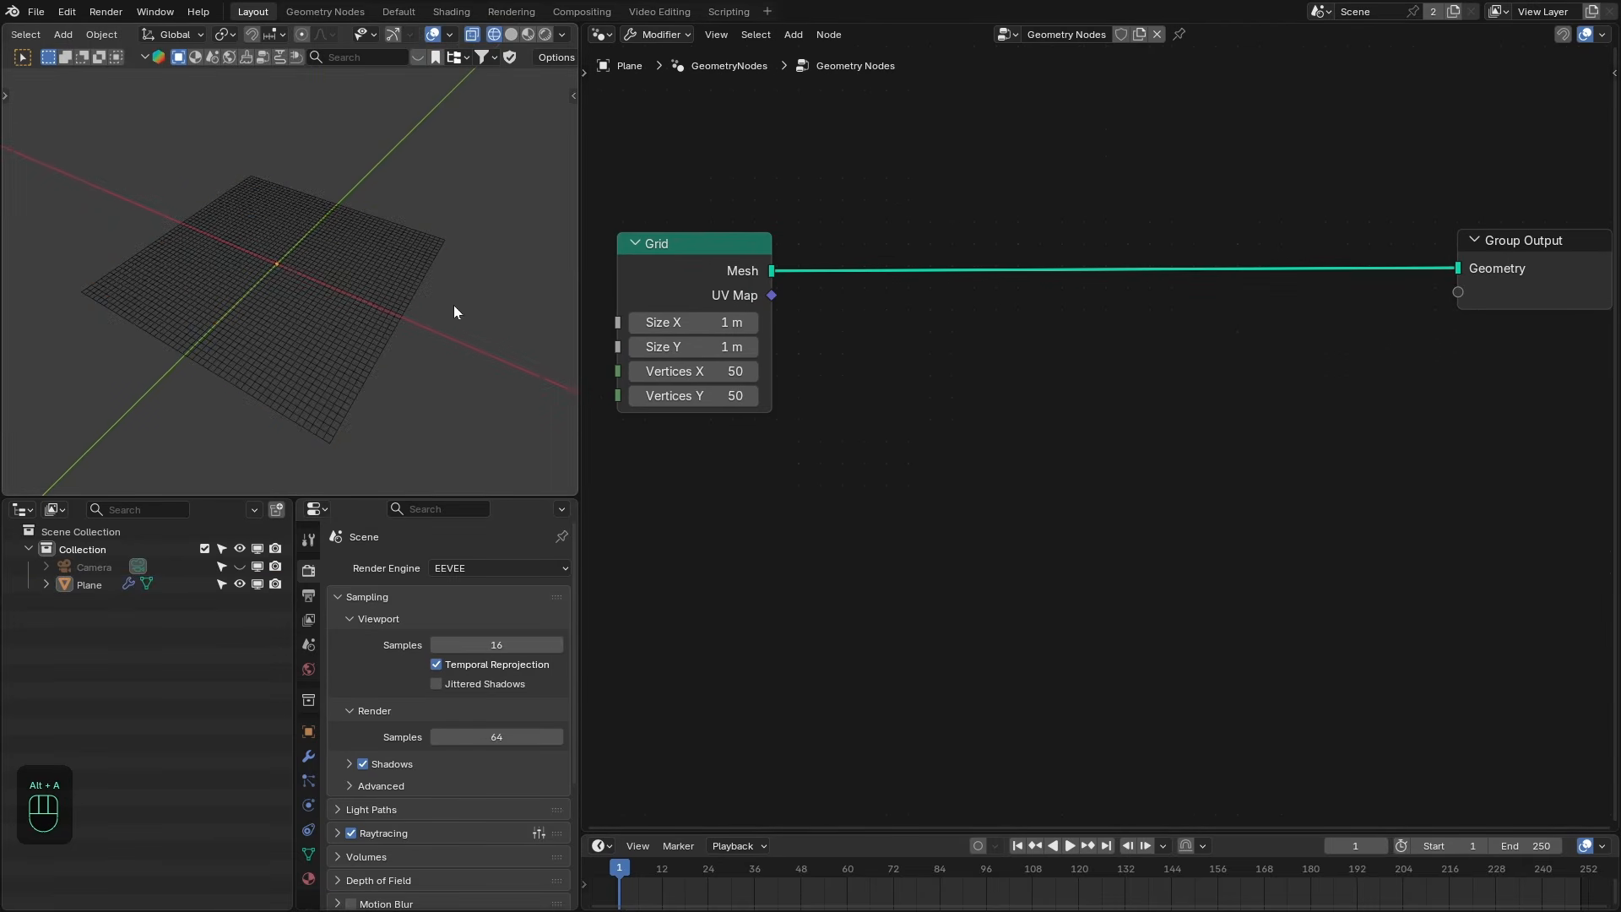
key(x)
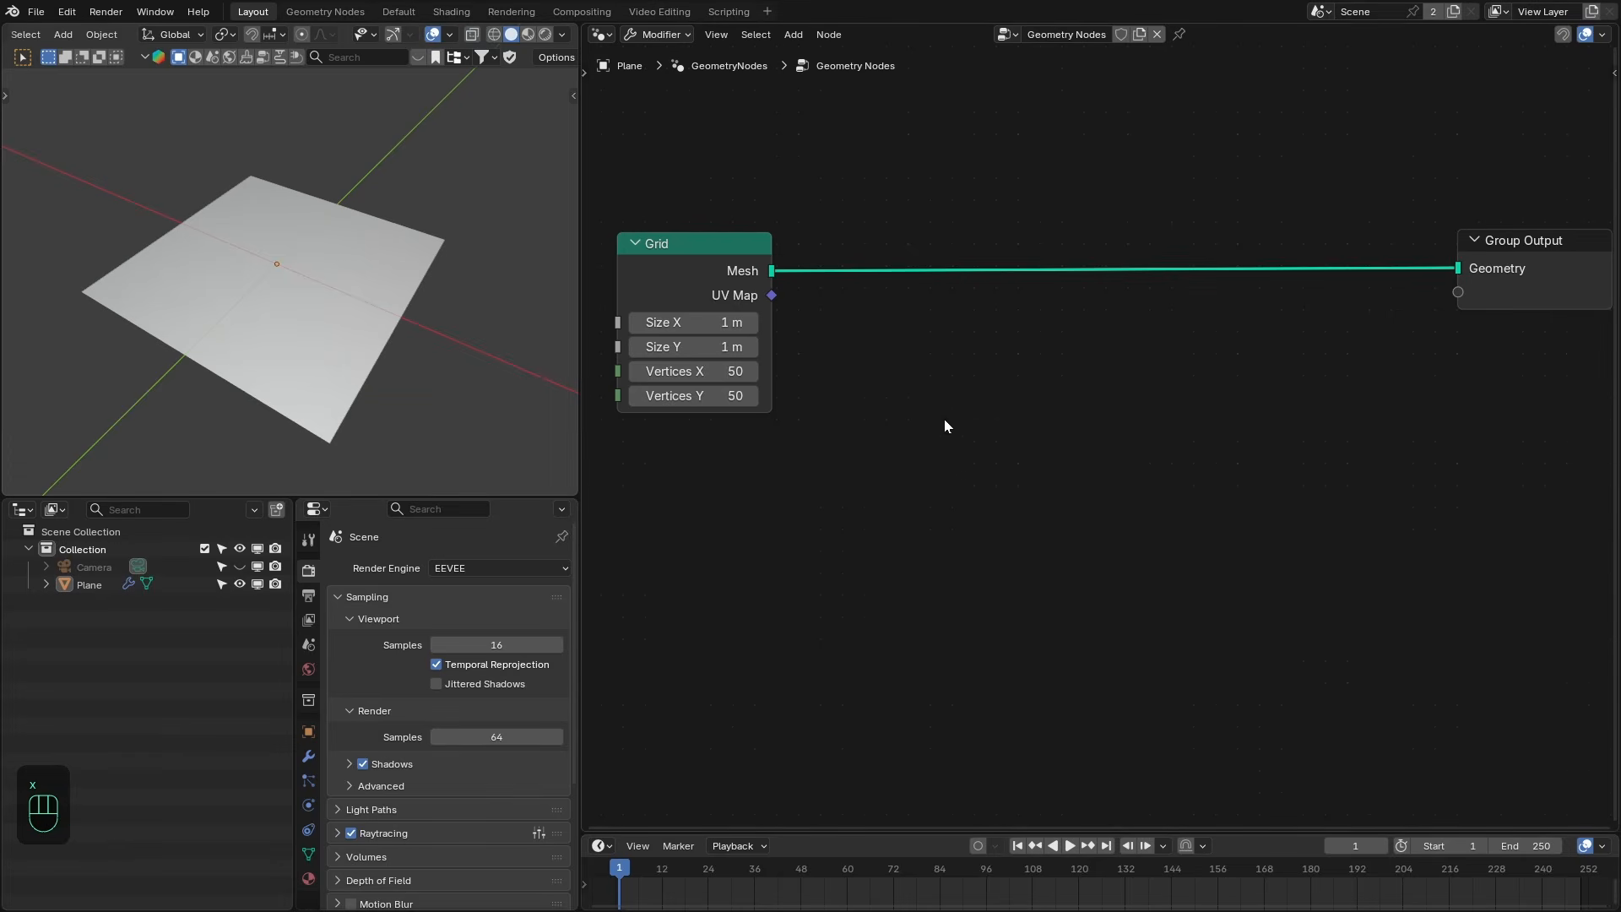
Add a Cloth Dynamics (Experimental) node below the link between the Grid and the Group Output.
key(shift+a)
mouse_move(844, 583)
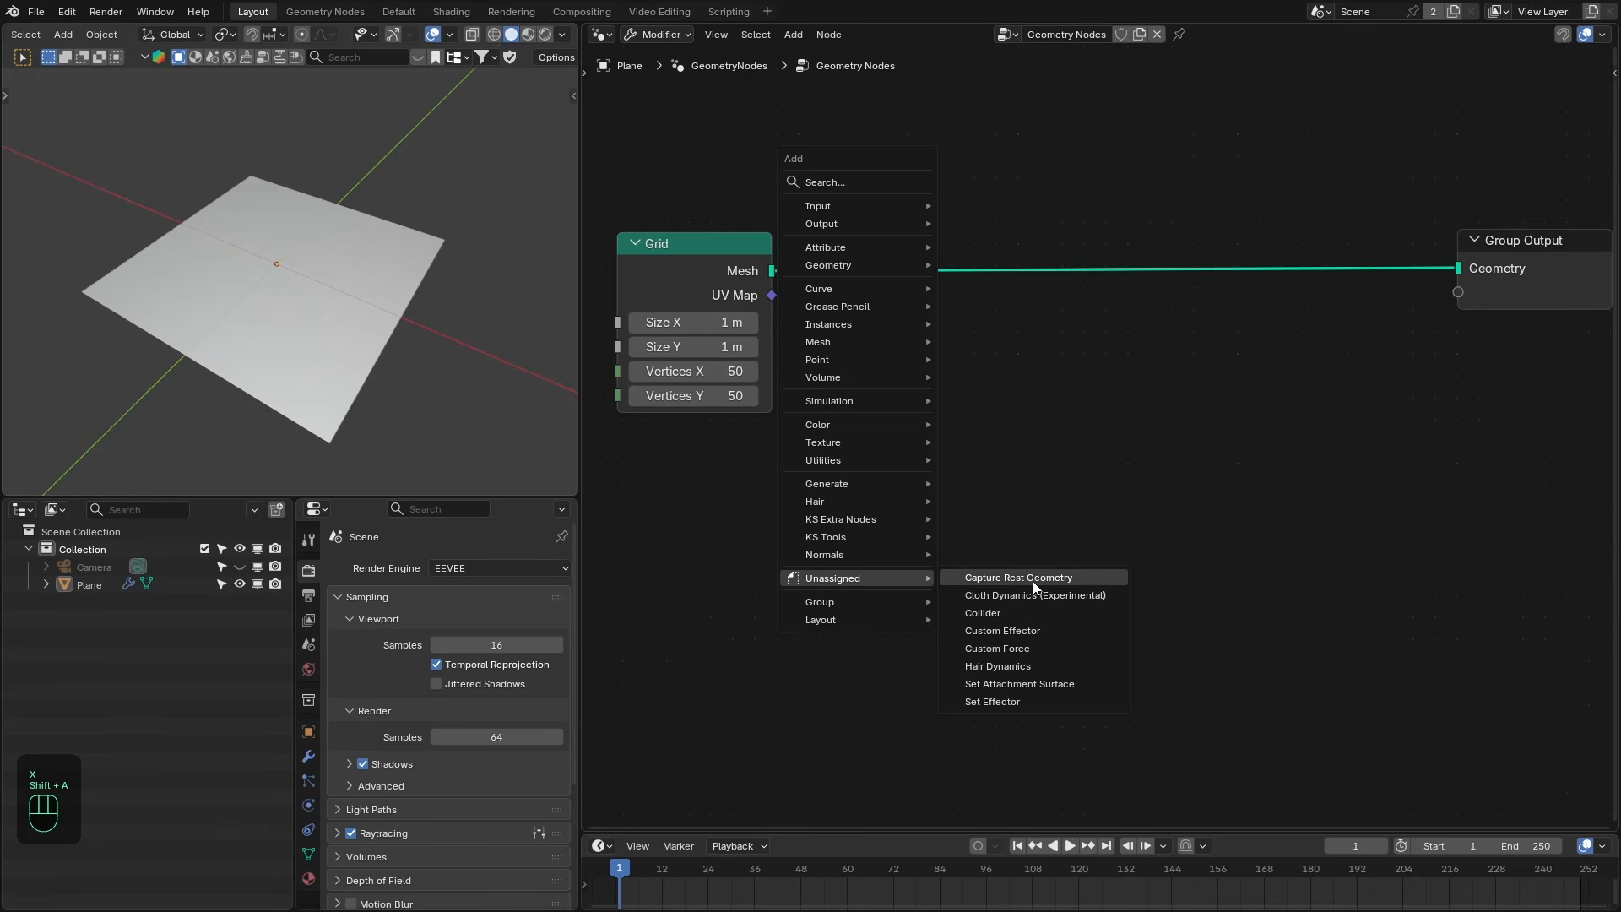
click(1016, 596)
click(933, 366)
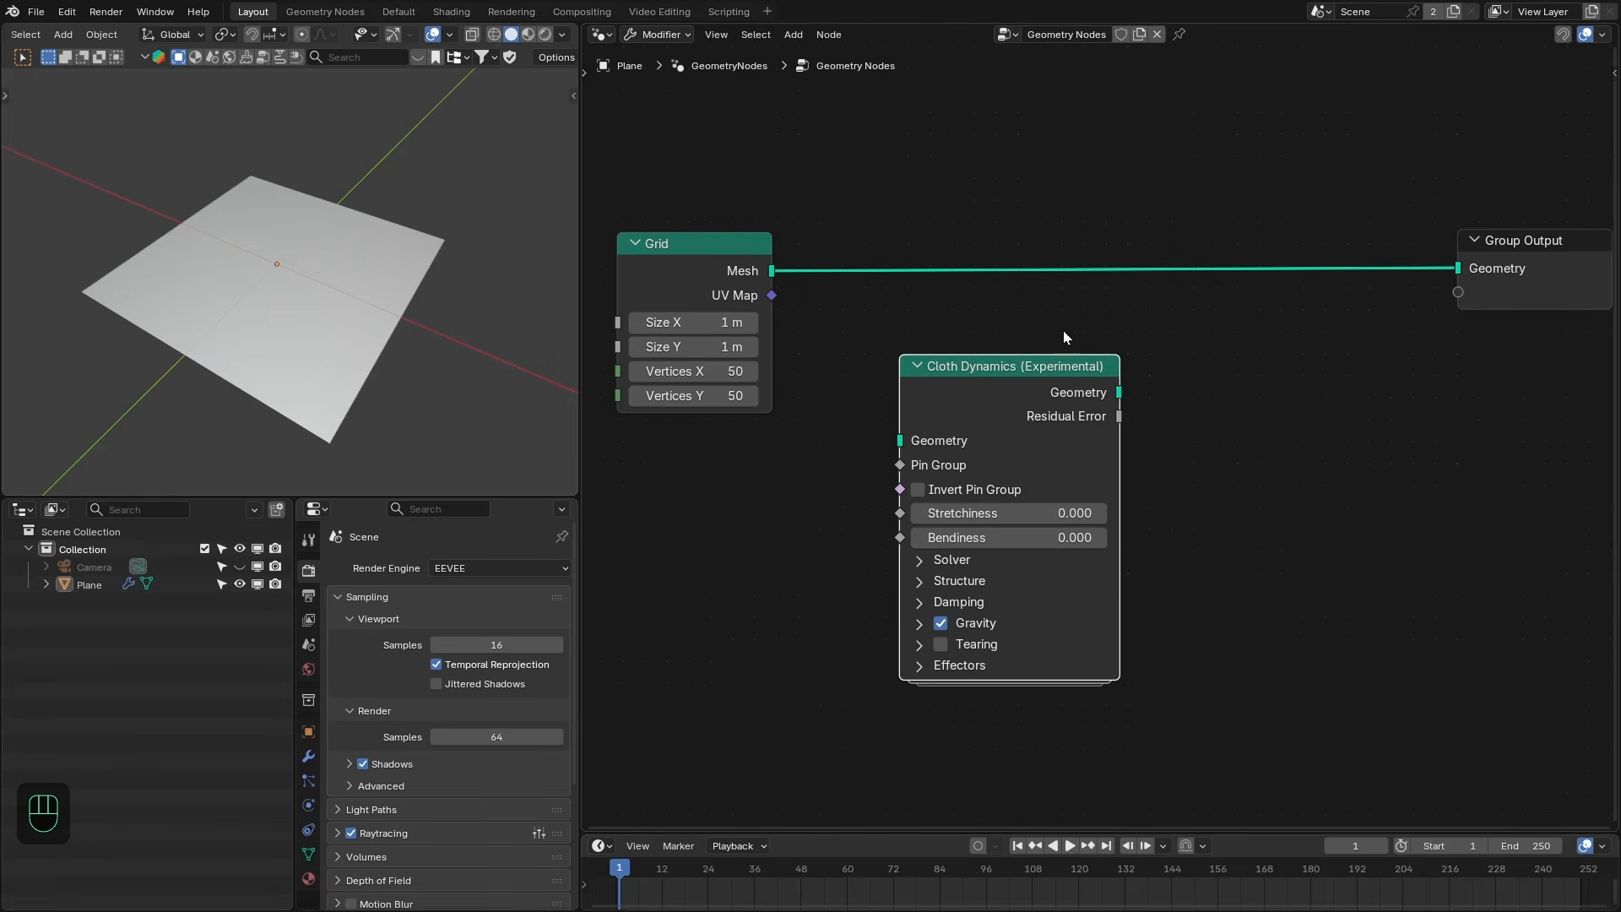
Add an XPBD Solver (Experimental) node beside the Cloth Dynamics node and delete it again.
key(shift+a)
mouse_move(1115, 265)
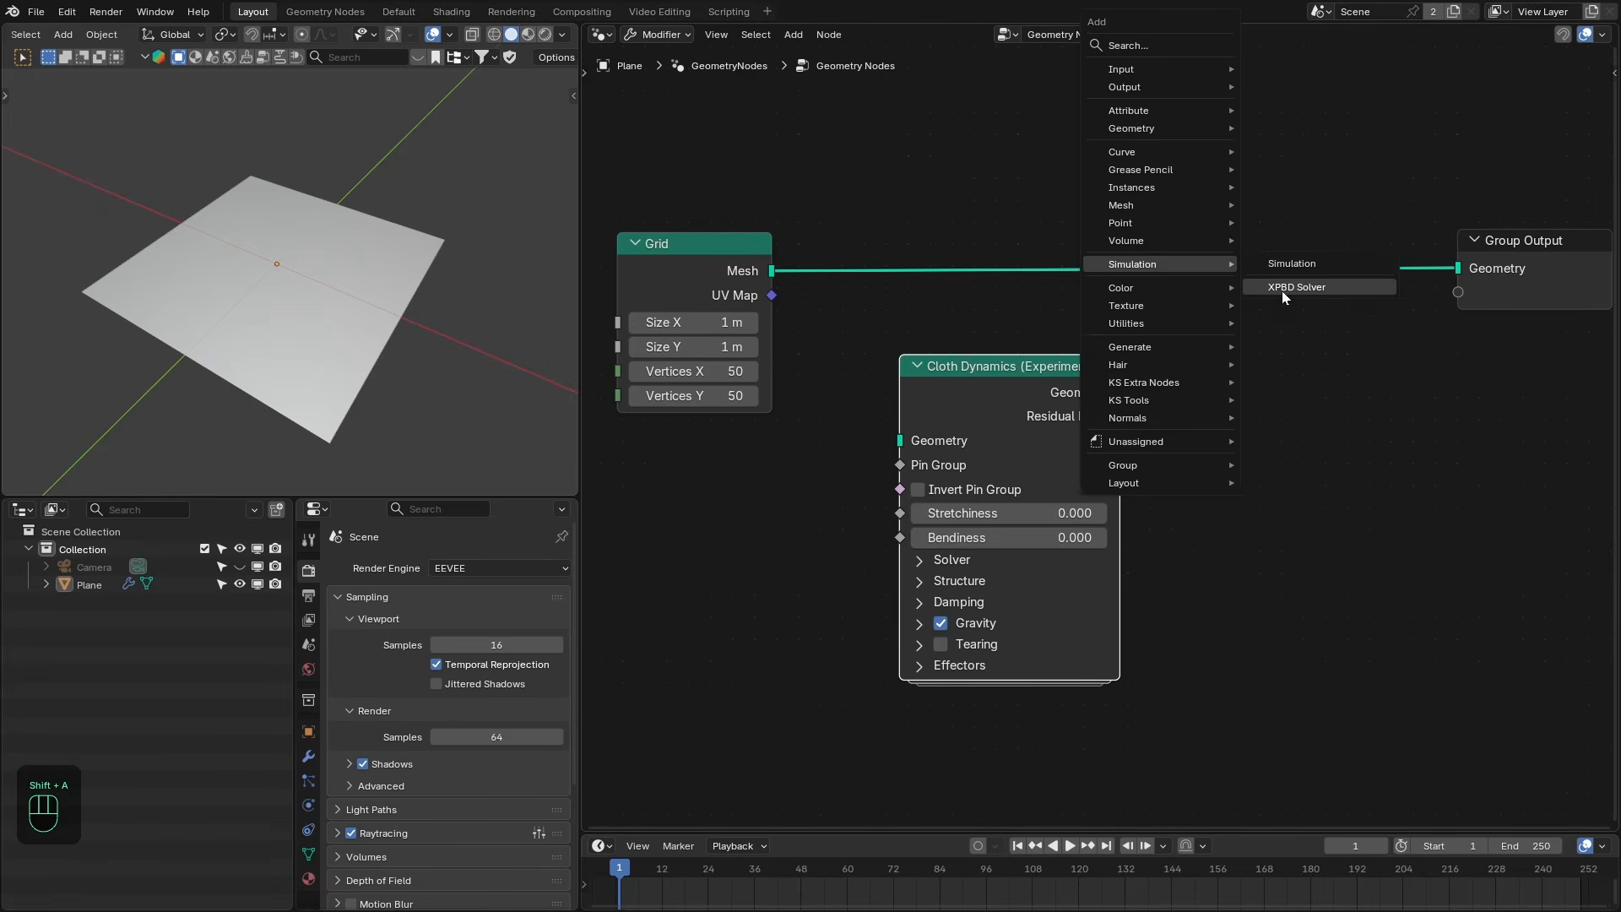
click(1281, 290)
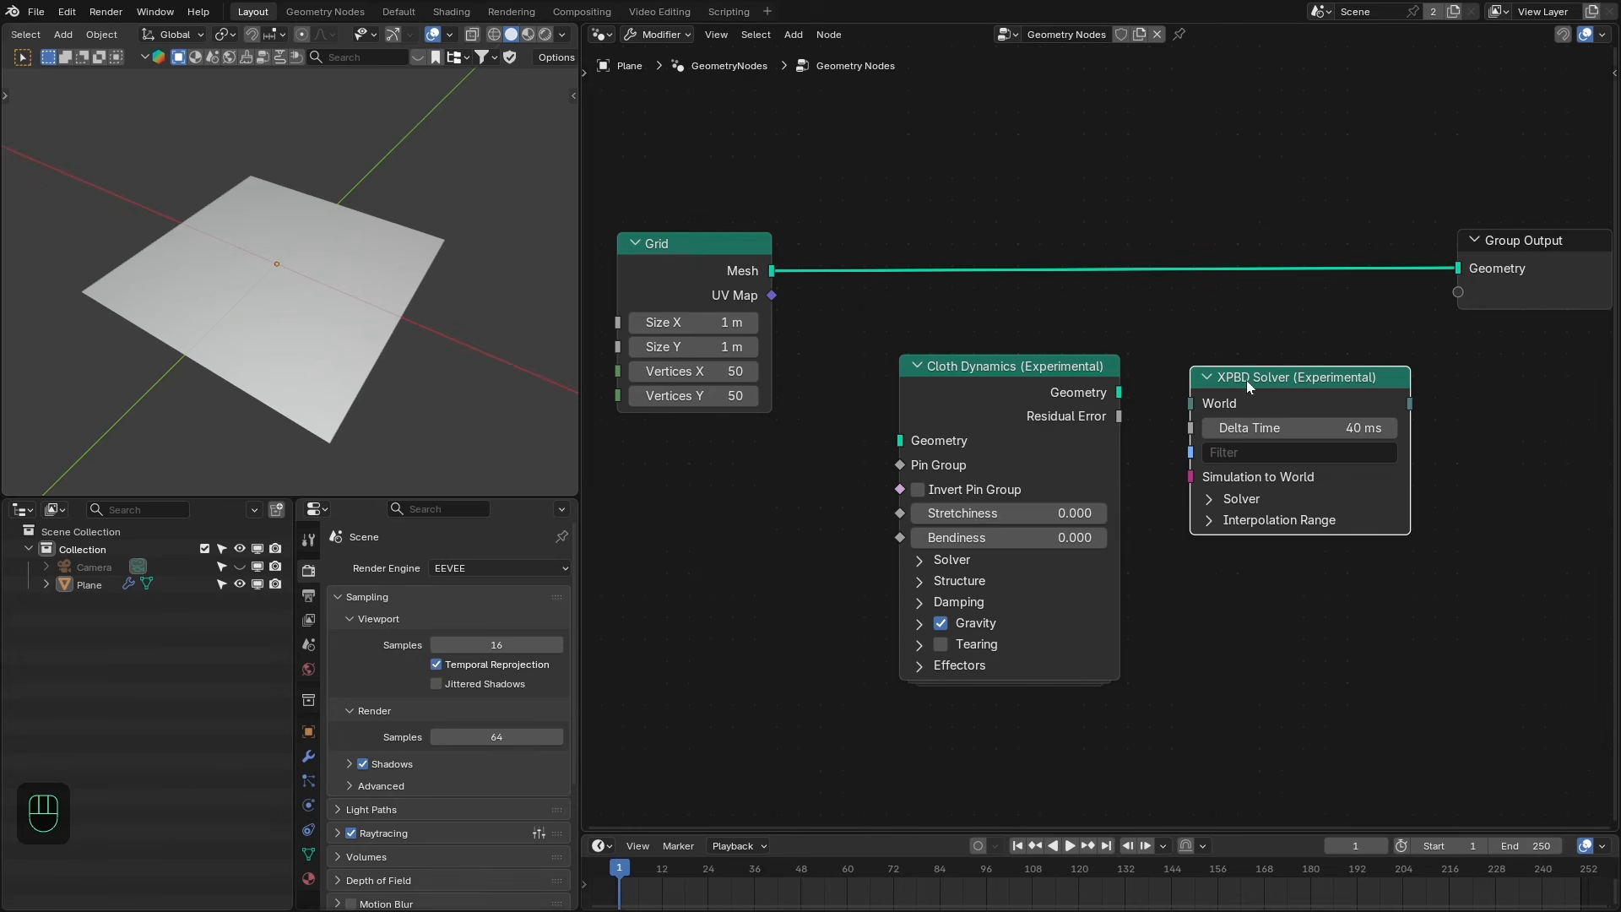
mouse_move(1267, 395)
mouse_down()
mouse_move(1292, 401)
mouse_move(1265, 382)
mouse_up()
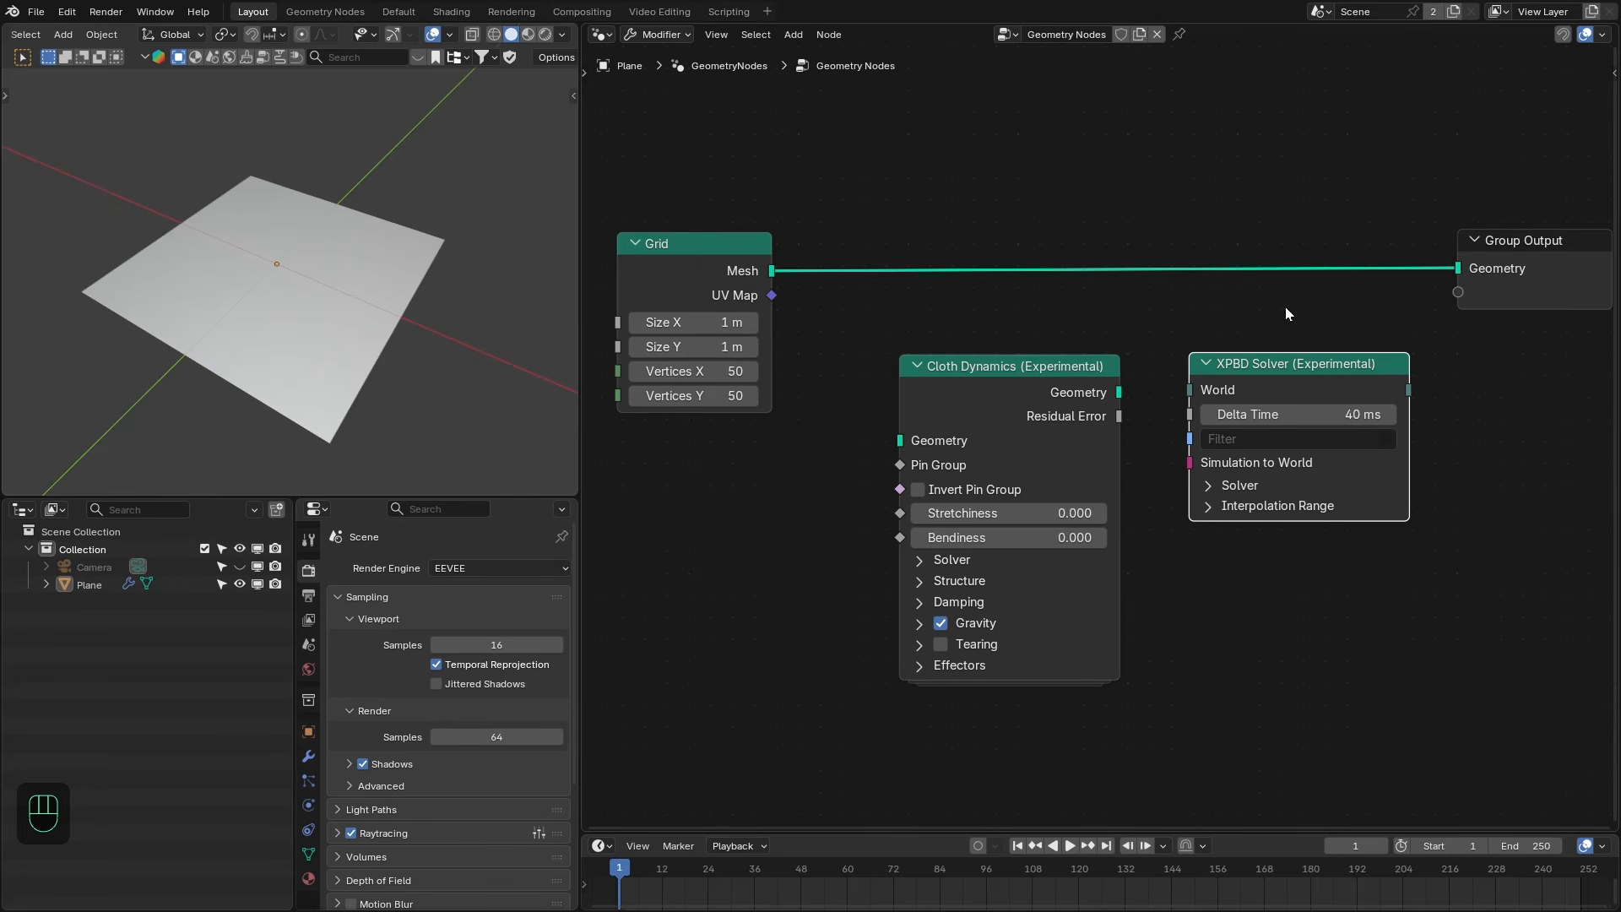
key(x)
Insert the Cloth Dynamics node into the link between the Grid's mesh and the Group Output.
drag(1042, 380, 1046, 385)
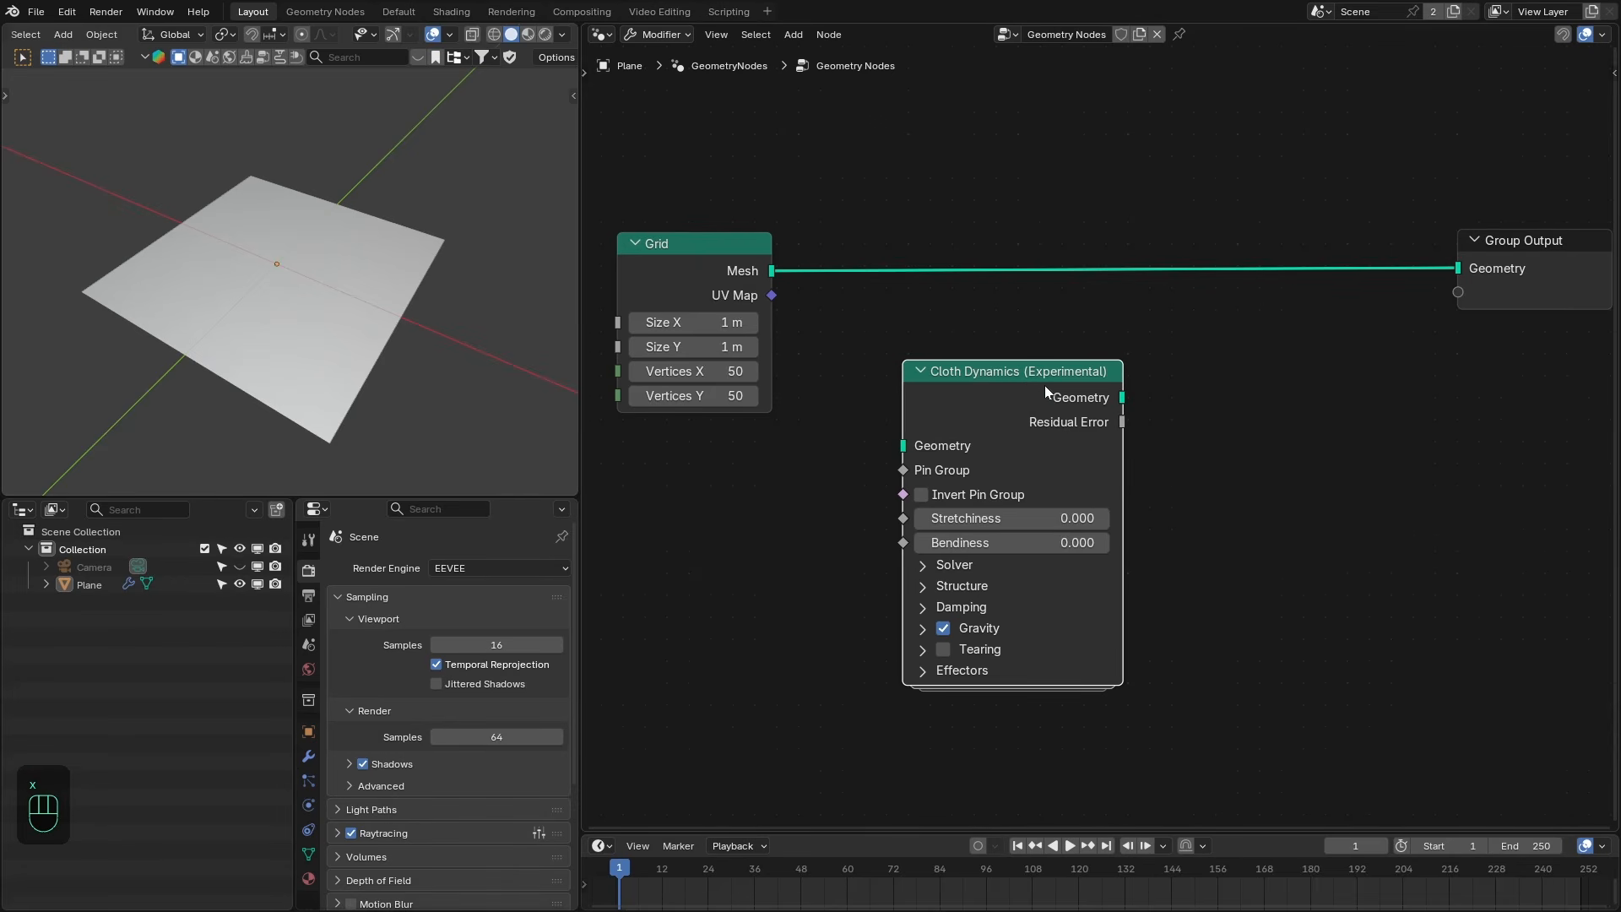
middle_drag(1008, 380, 1011, 375)
drag(1011, 375, 990, 224)
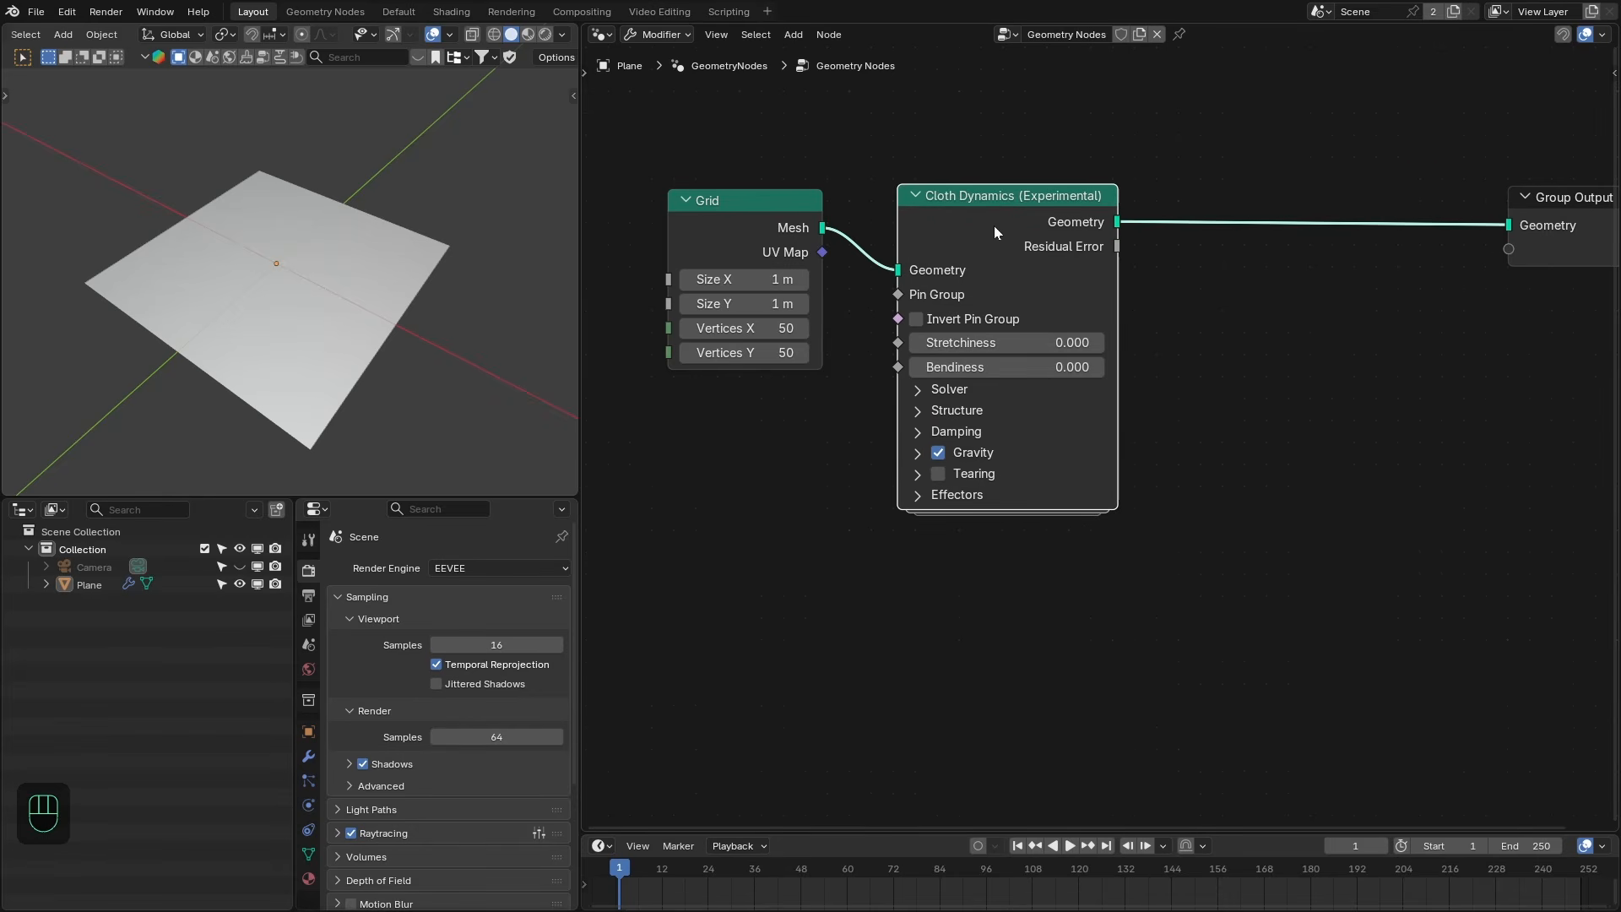
Play the unpinned cloth simulation briefly, stop it and return to the first frame.
scroll(372, 313, down, 4)
key(space)
key(space)
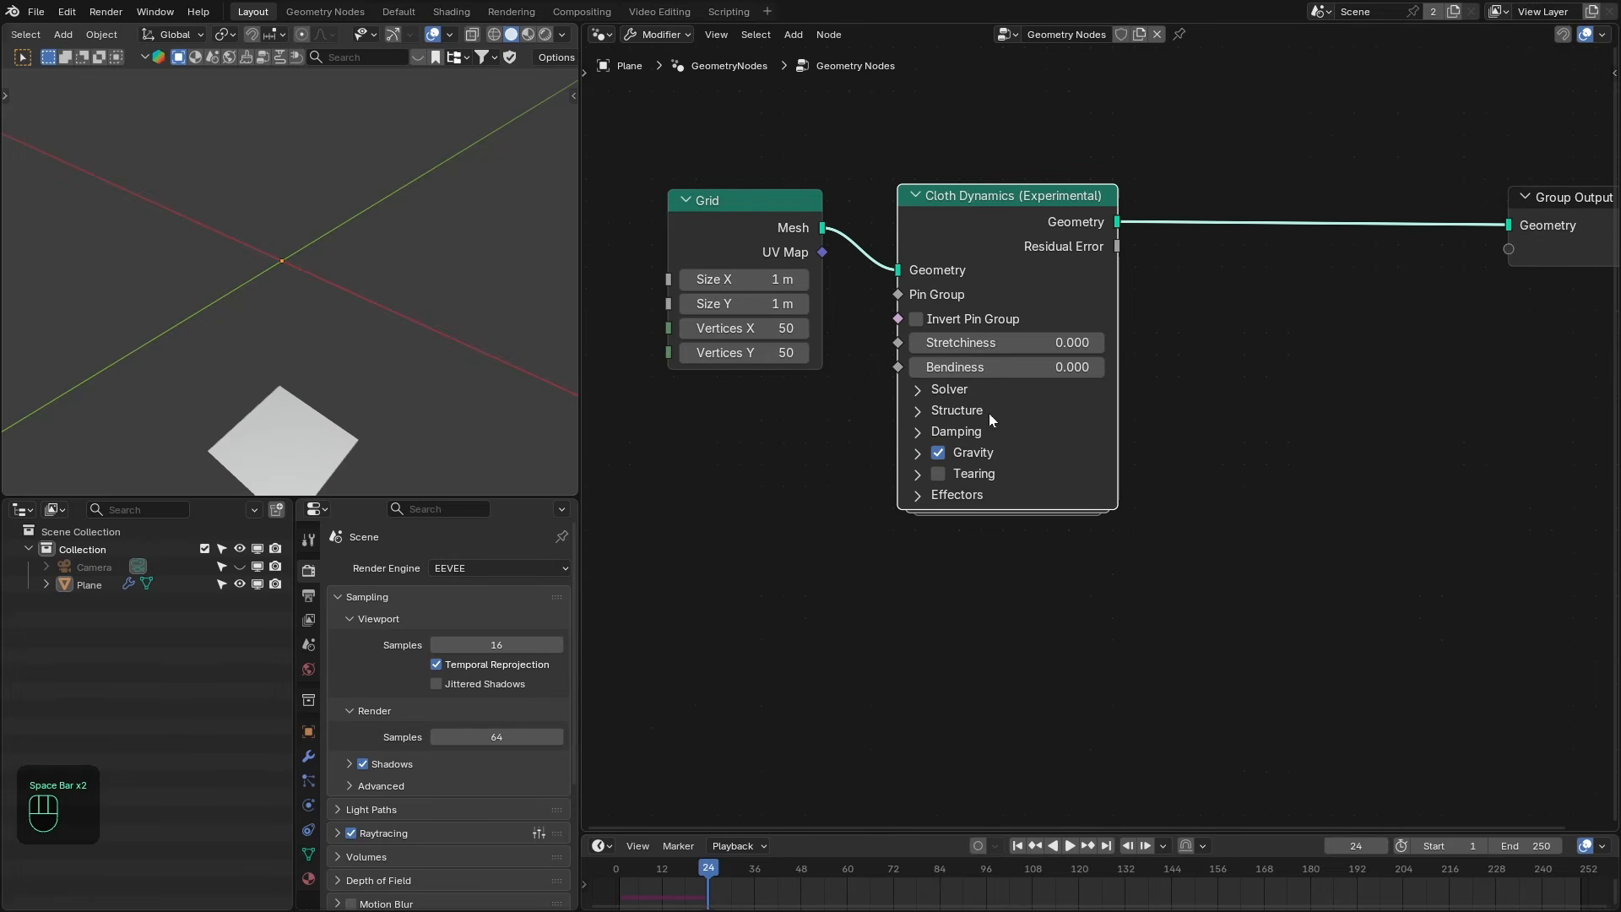
key(shift+Left)
scroll(1082, 267, up, 1)
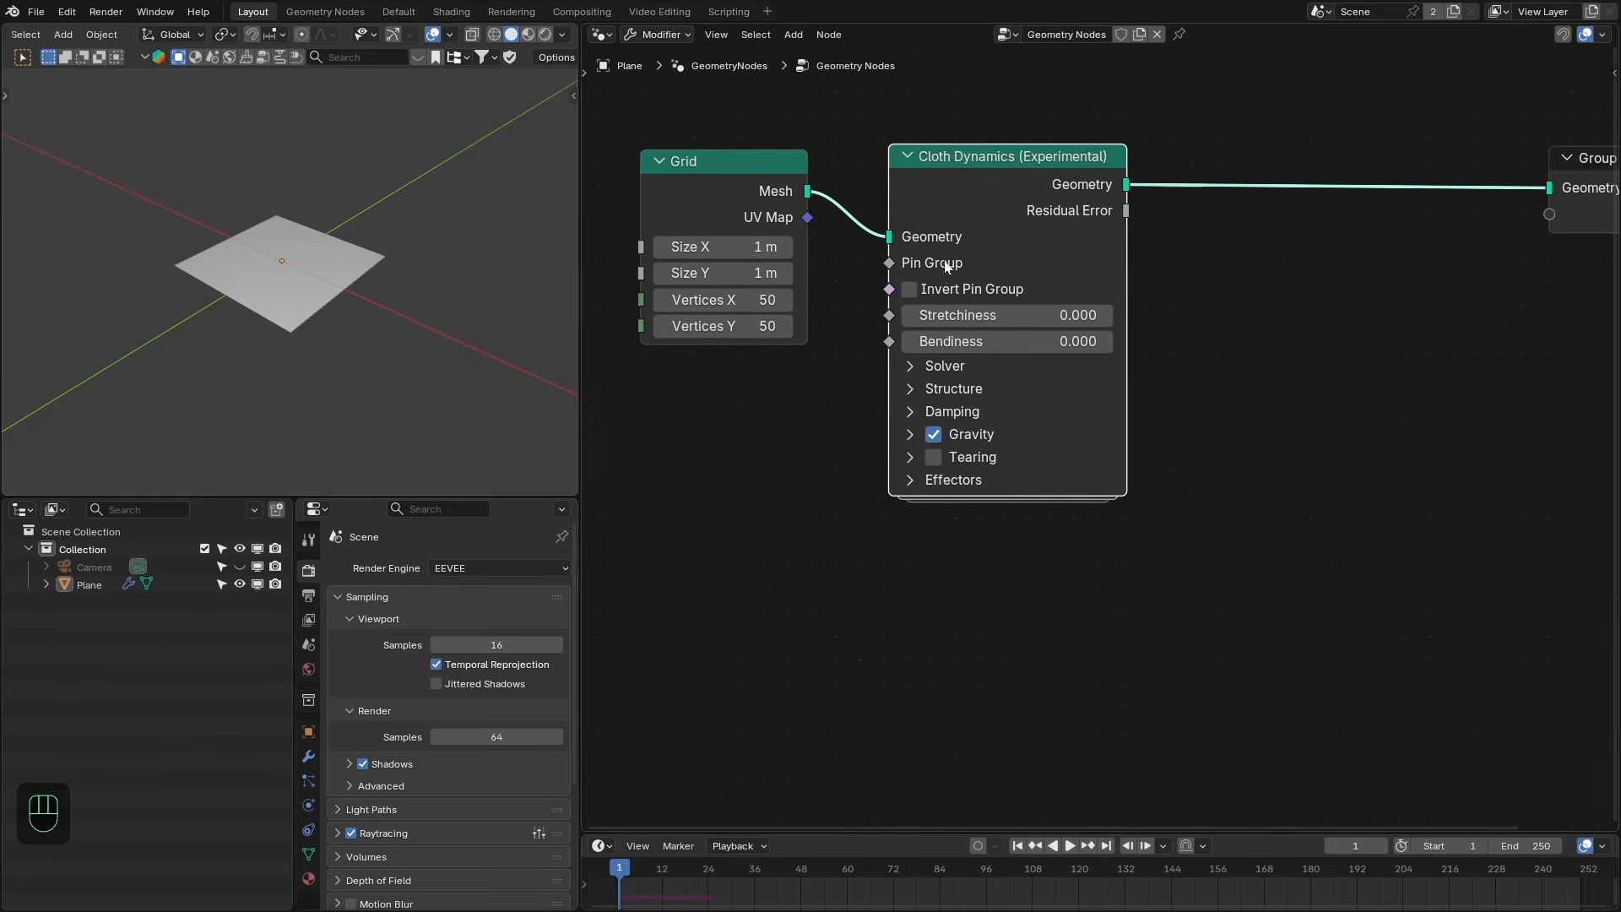
Move the Cloth Dynamics node away from the Grid and add a Random Value node between them.
drag(1005, 194, 1259, 187)
drag(1086, 262, 1083, 250)
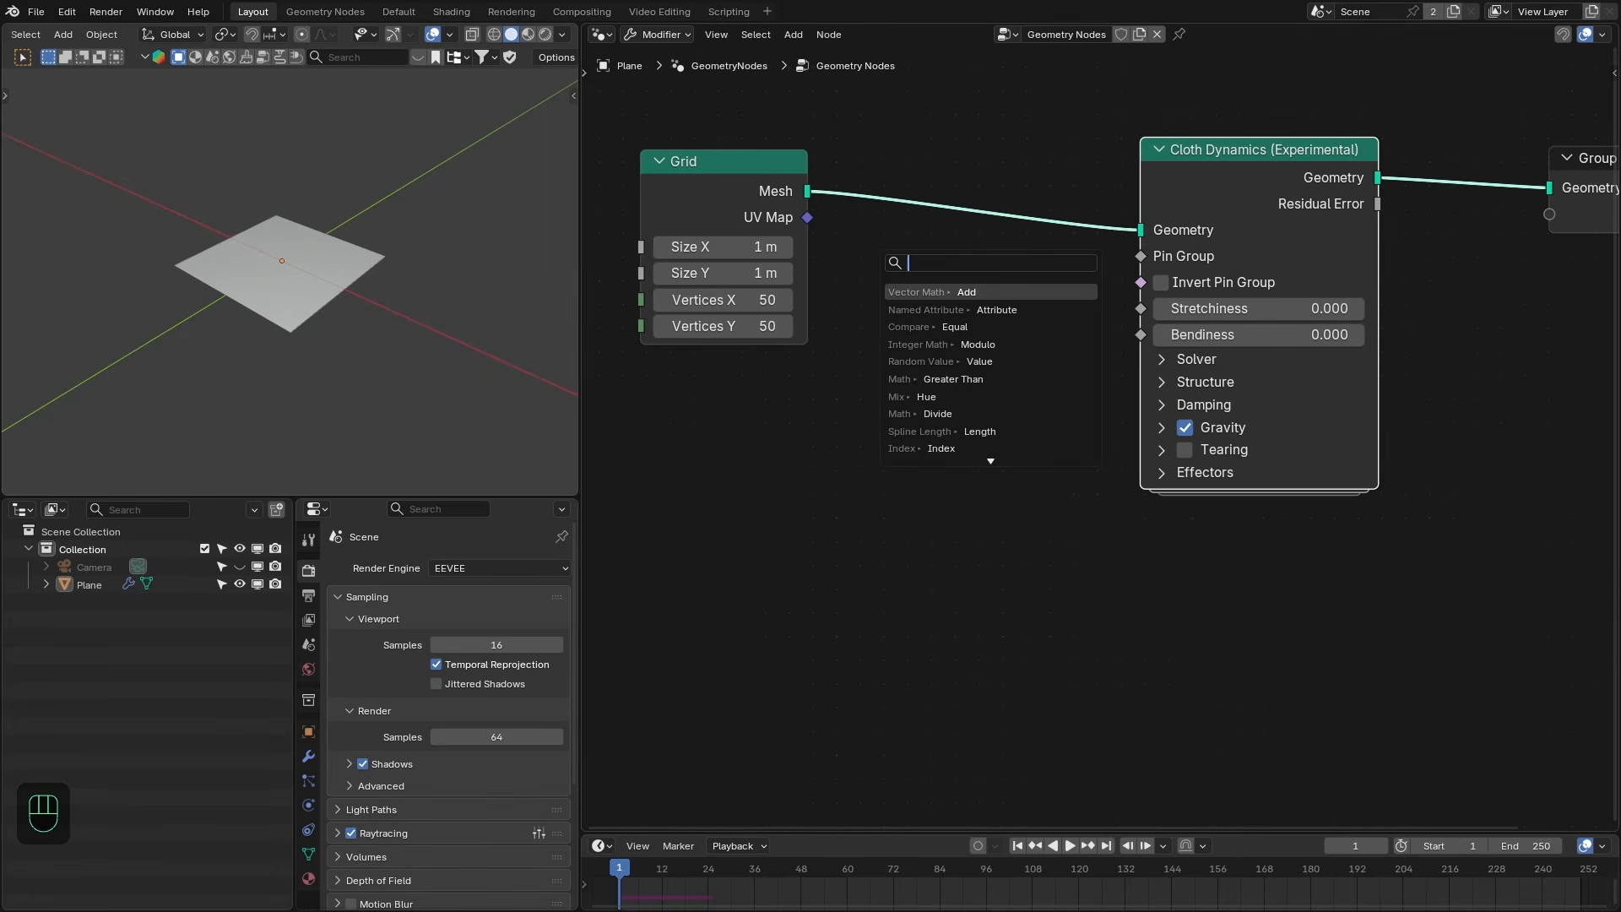
key(Escape)
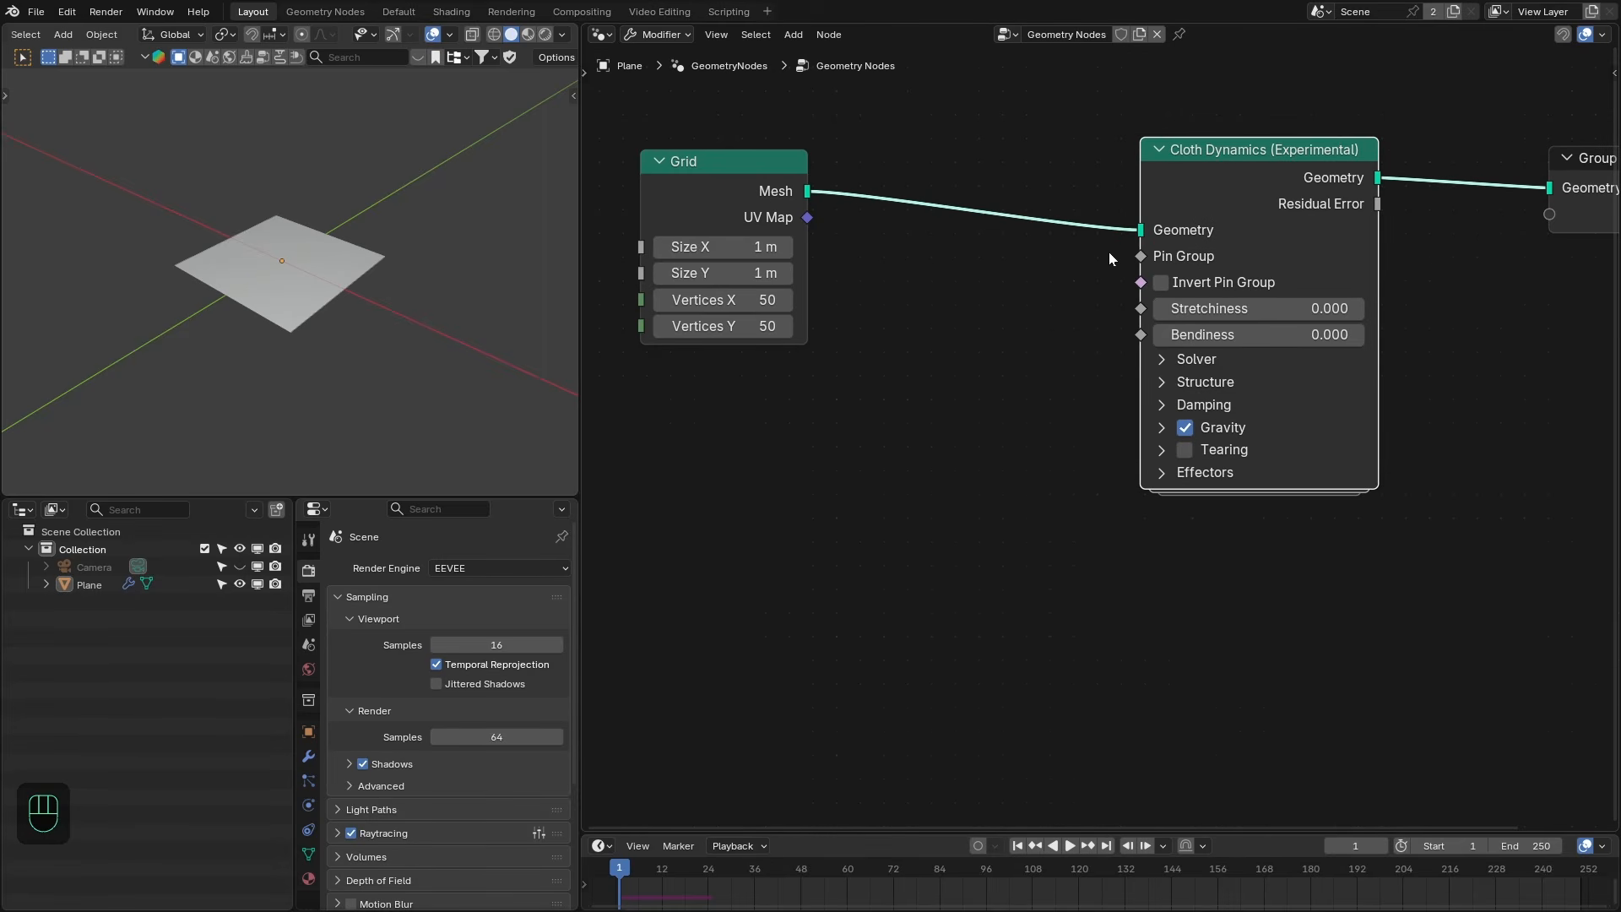
key(shift+a)
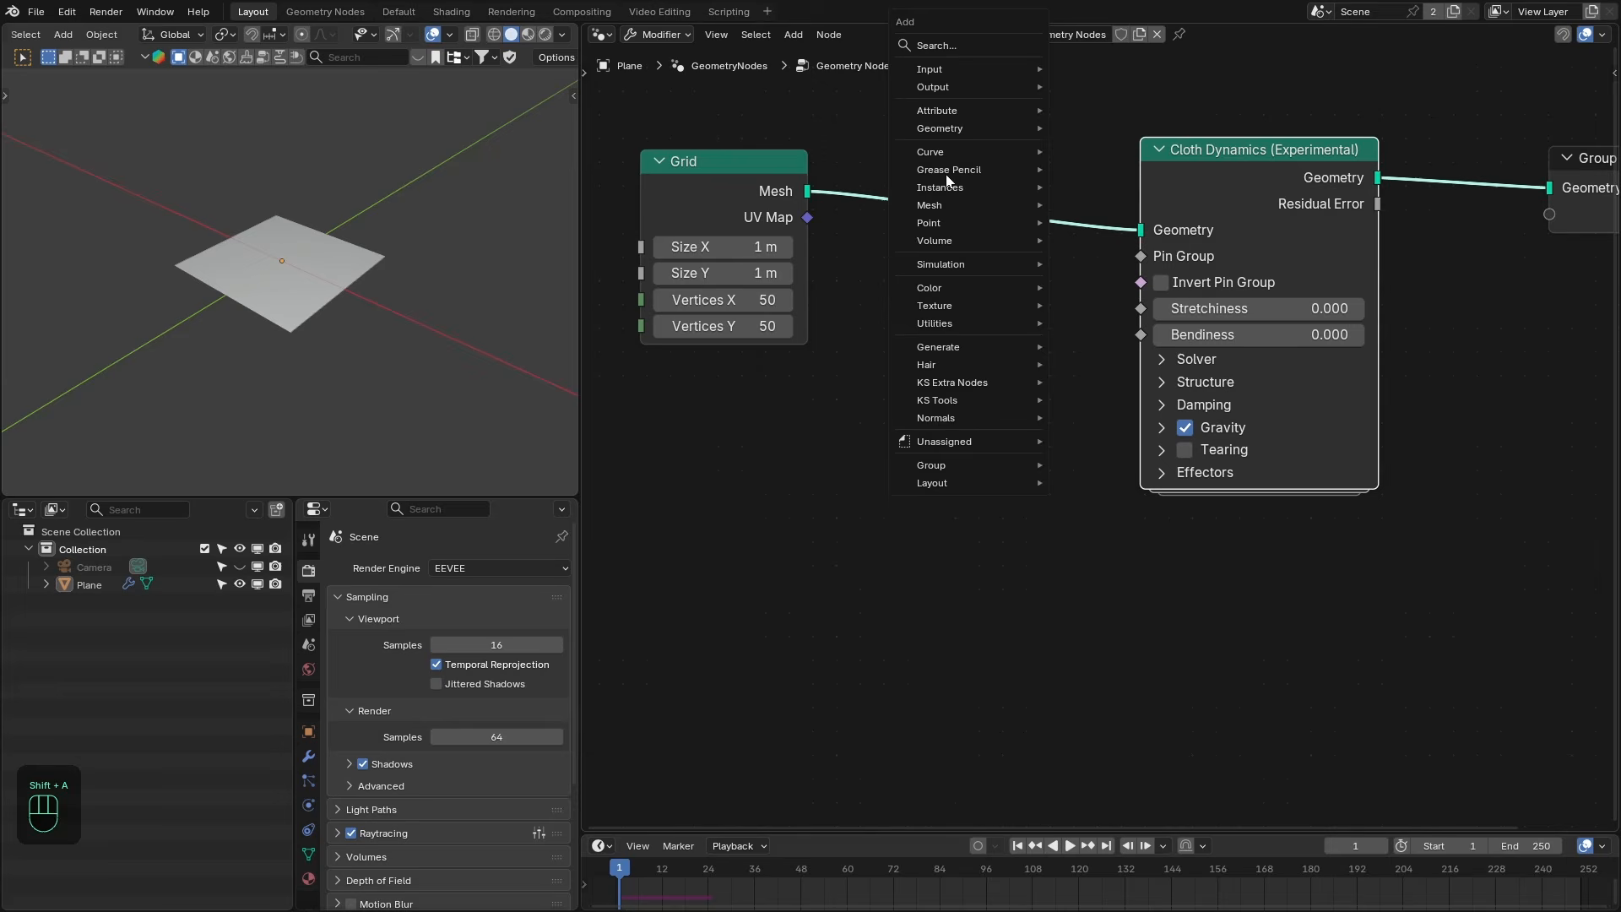
click(932, 45)
text(random)
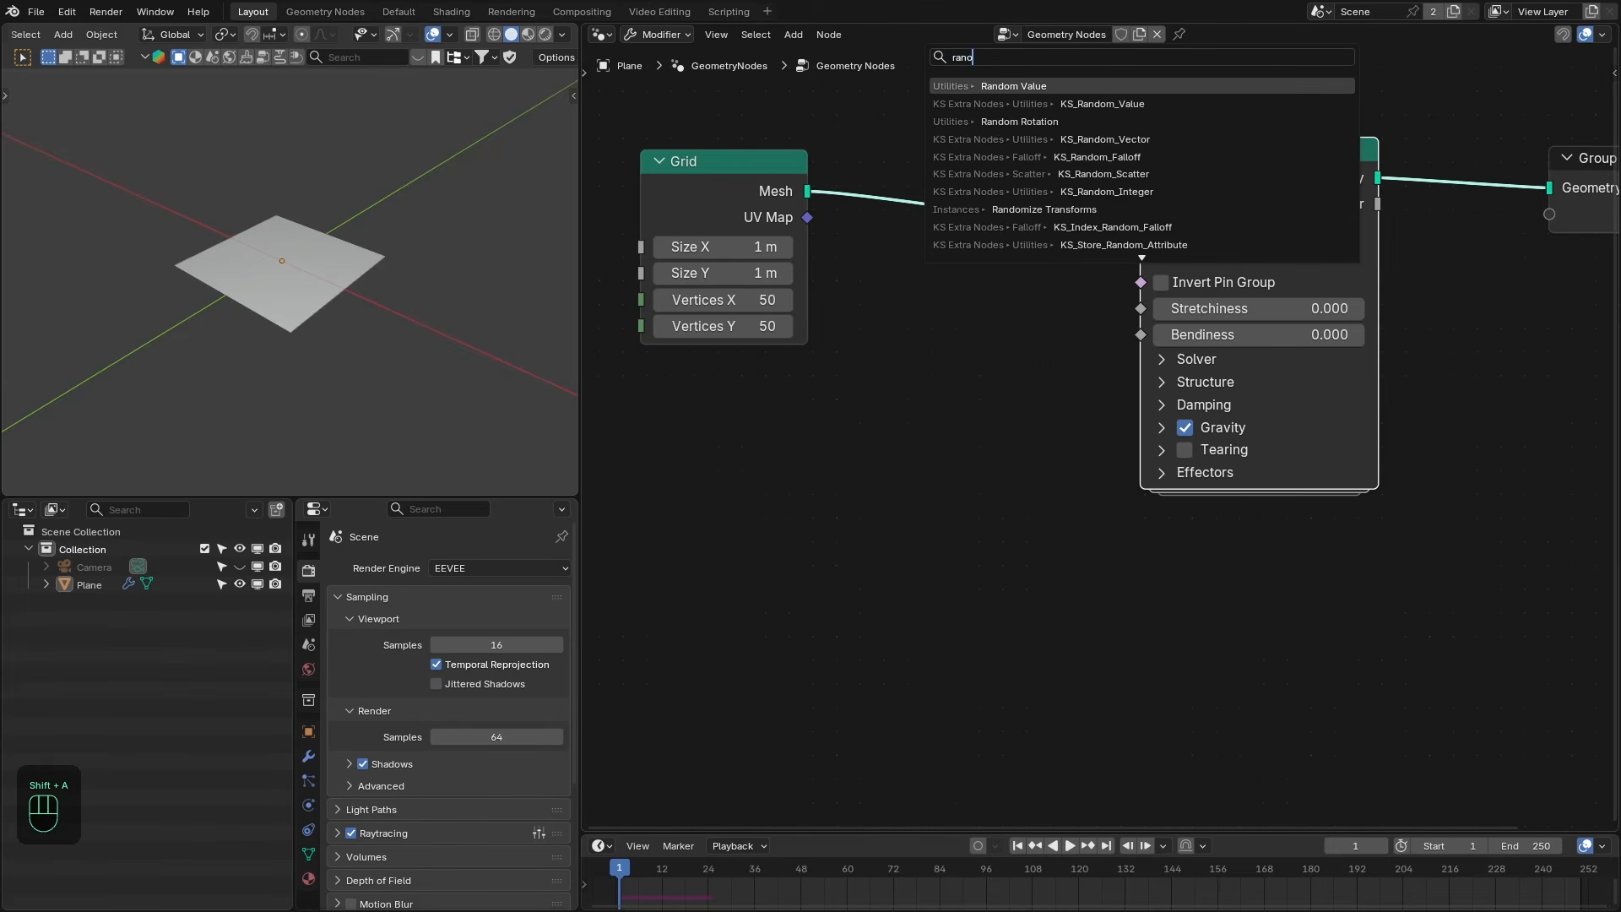
key(Return)
Make the Random Value a Boolean with probability 0.0025 and connect its value to the Cloth Dynamics Pin Group.
click(971, 338)
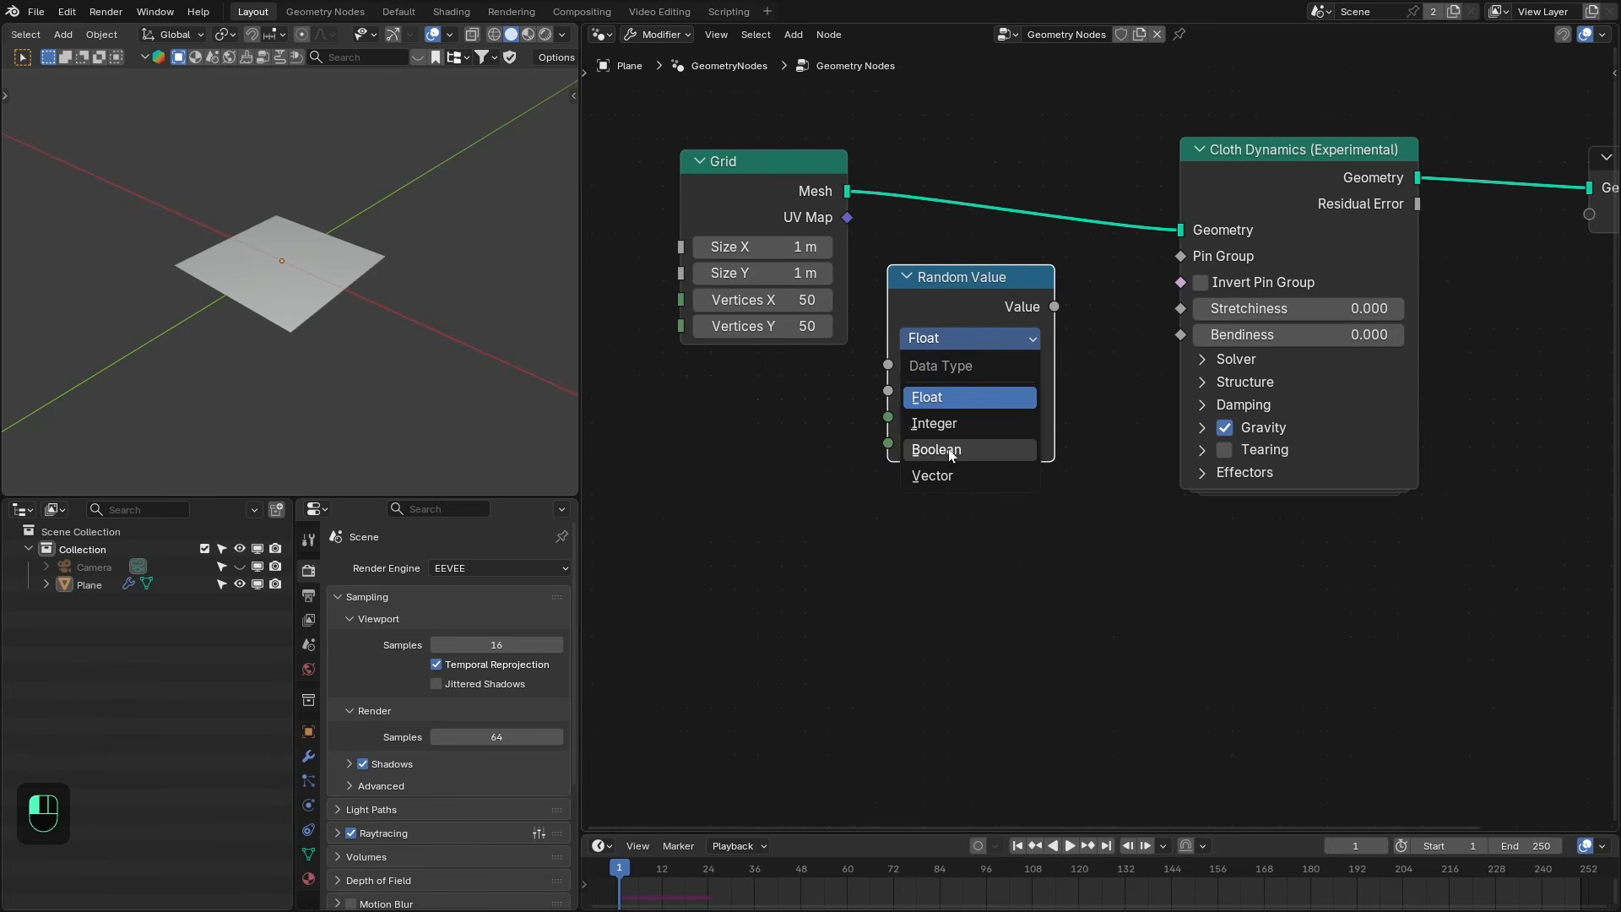
click(946, 448)
drag(1053, 306, 1178, 257)
click(980, 362)
text(0.0025)
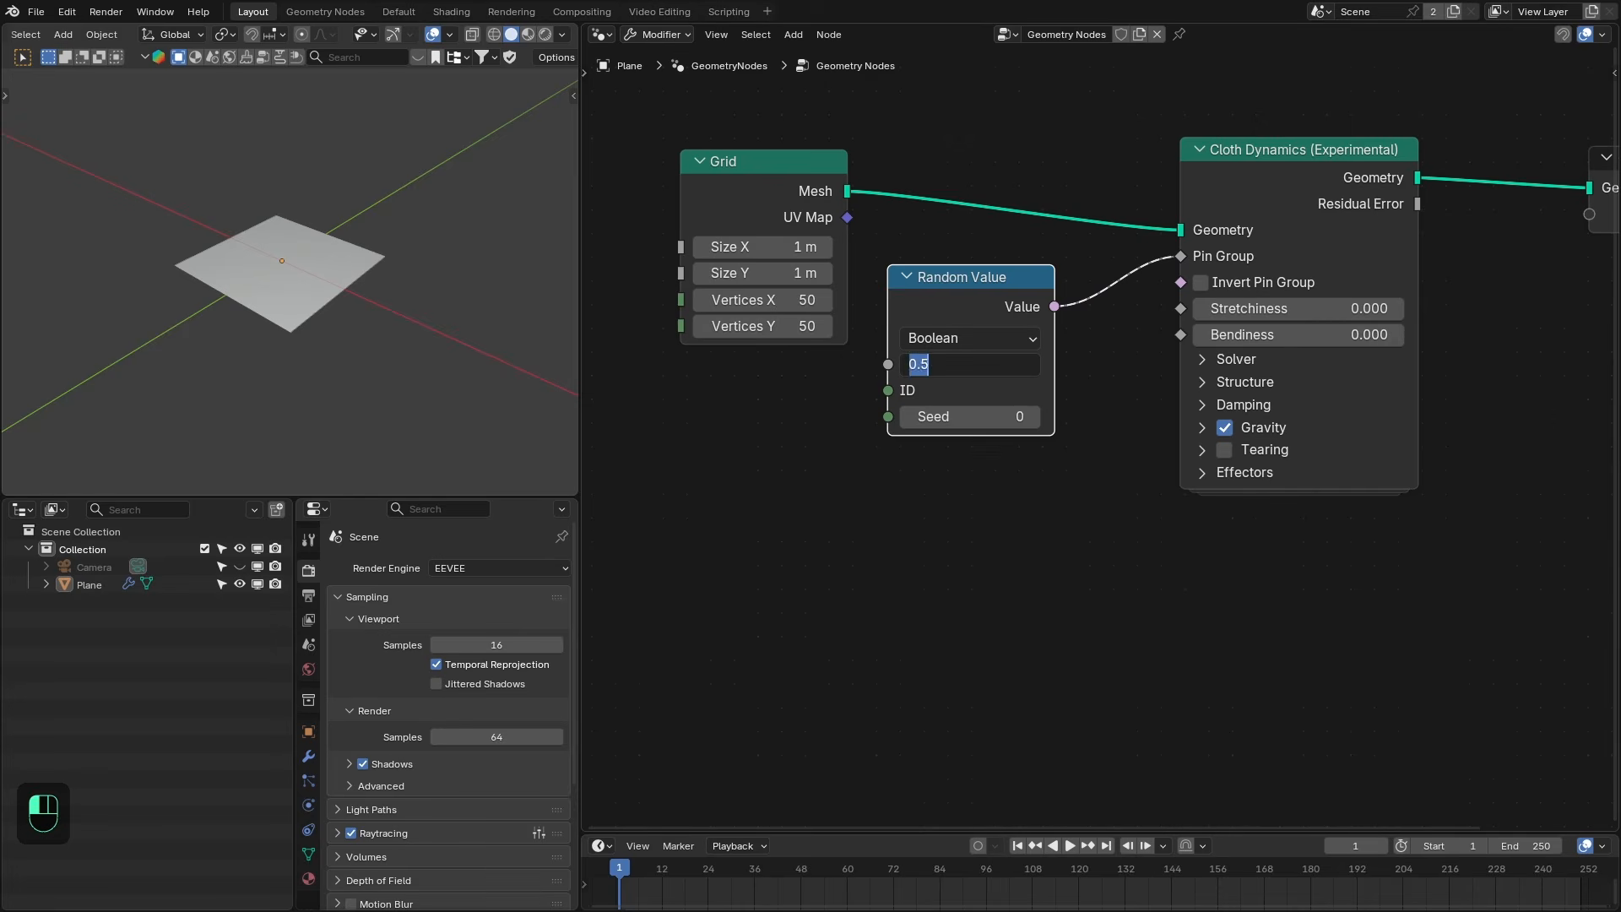
key(Return)
Play the randomly pinned cloth simulation from the first frame and stop it.
key(shift+Right)
key(shift+Left)
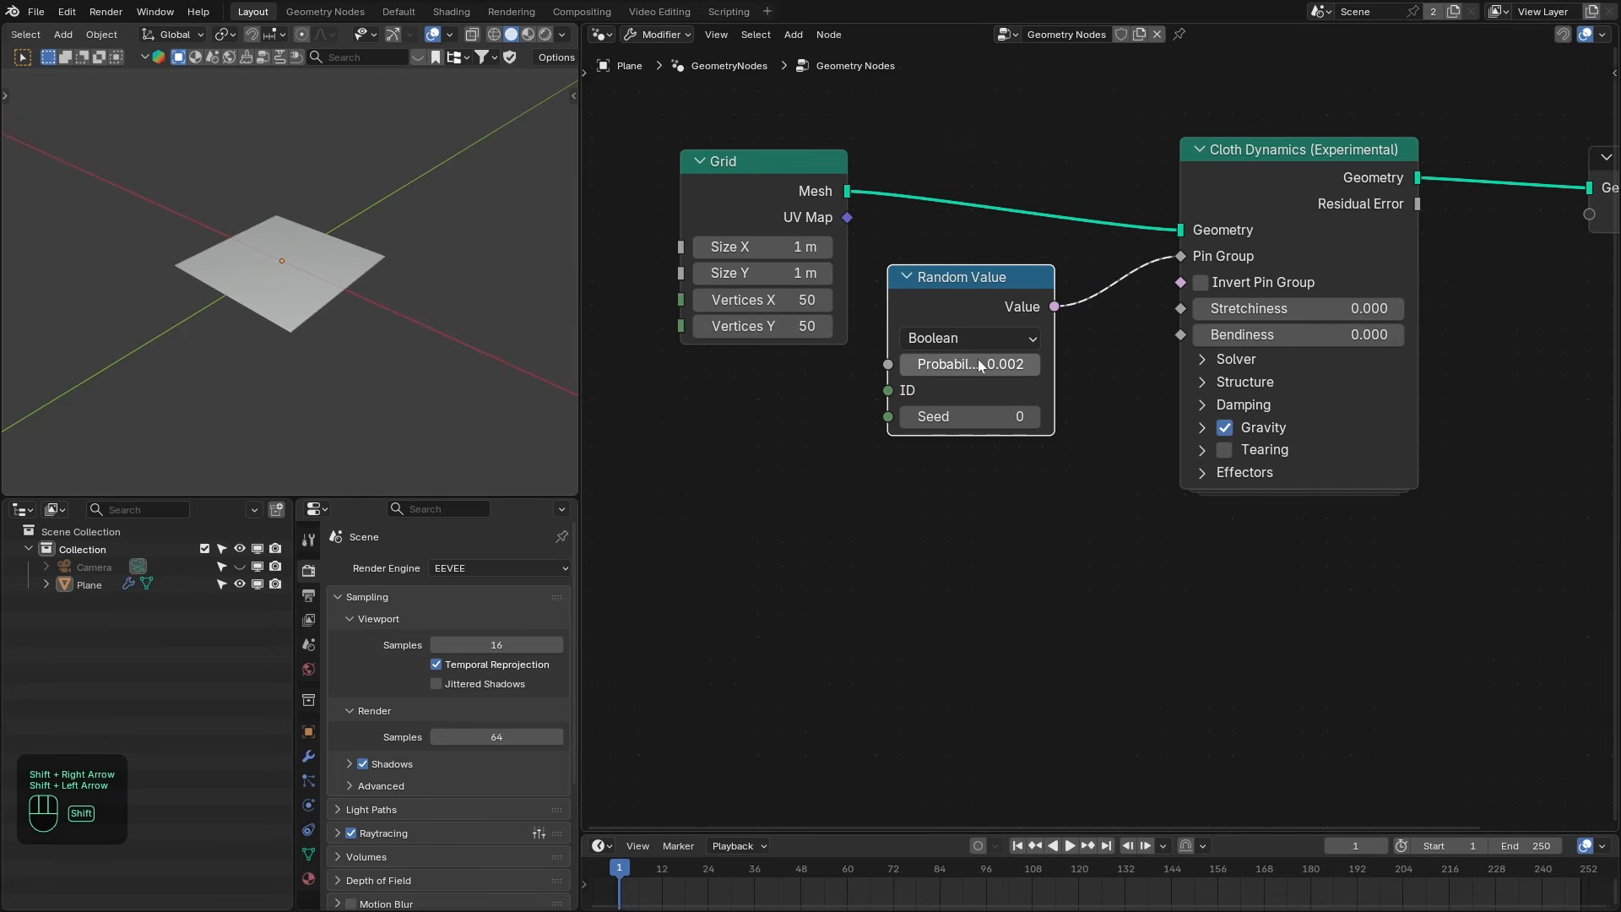
key(space)
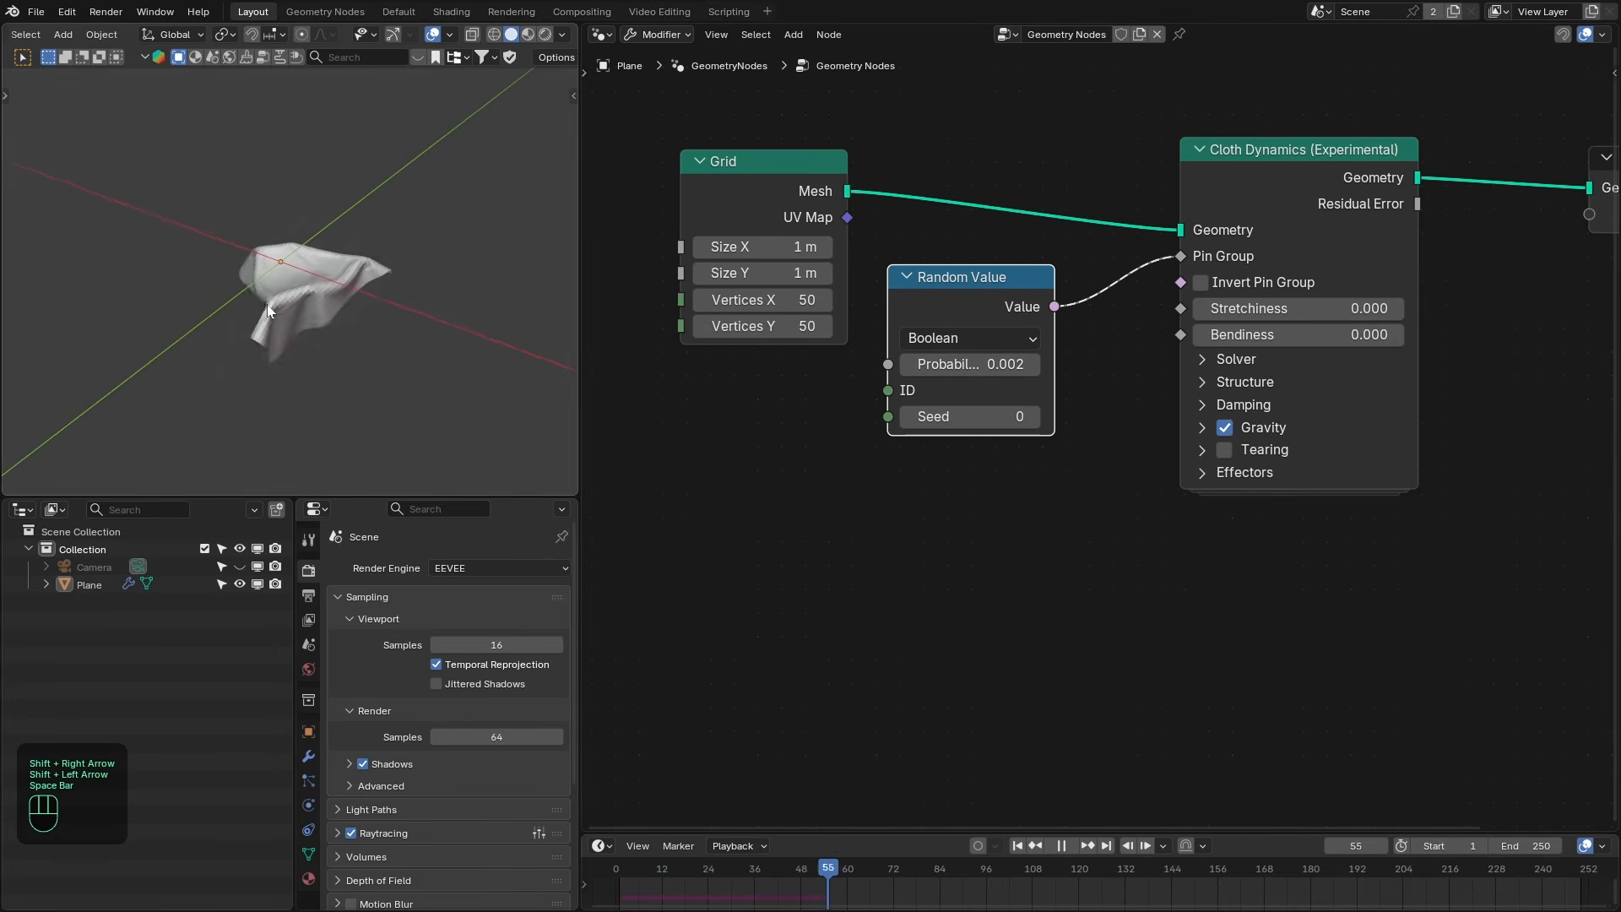
key(space)
Preview the random pin selection on the grid through a Viewer node and delete the Viewer.
ctrl+shift+click(827, 189)
ctrl+shift+click(1003, 286)
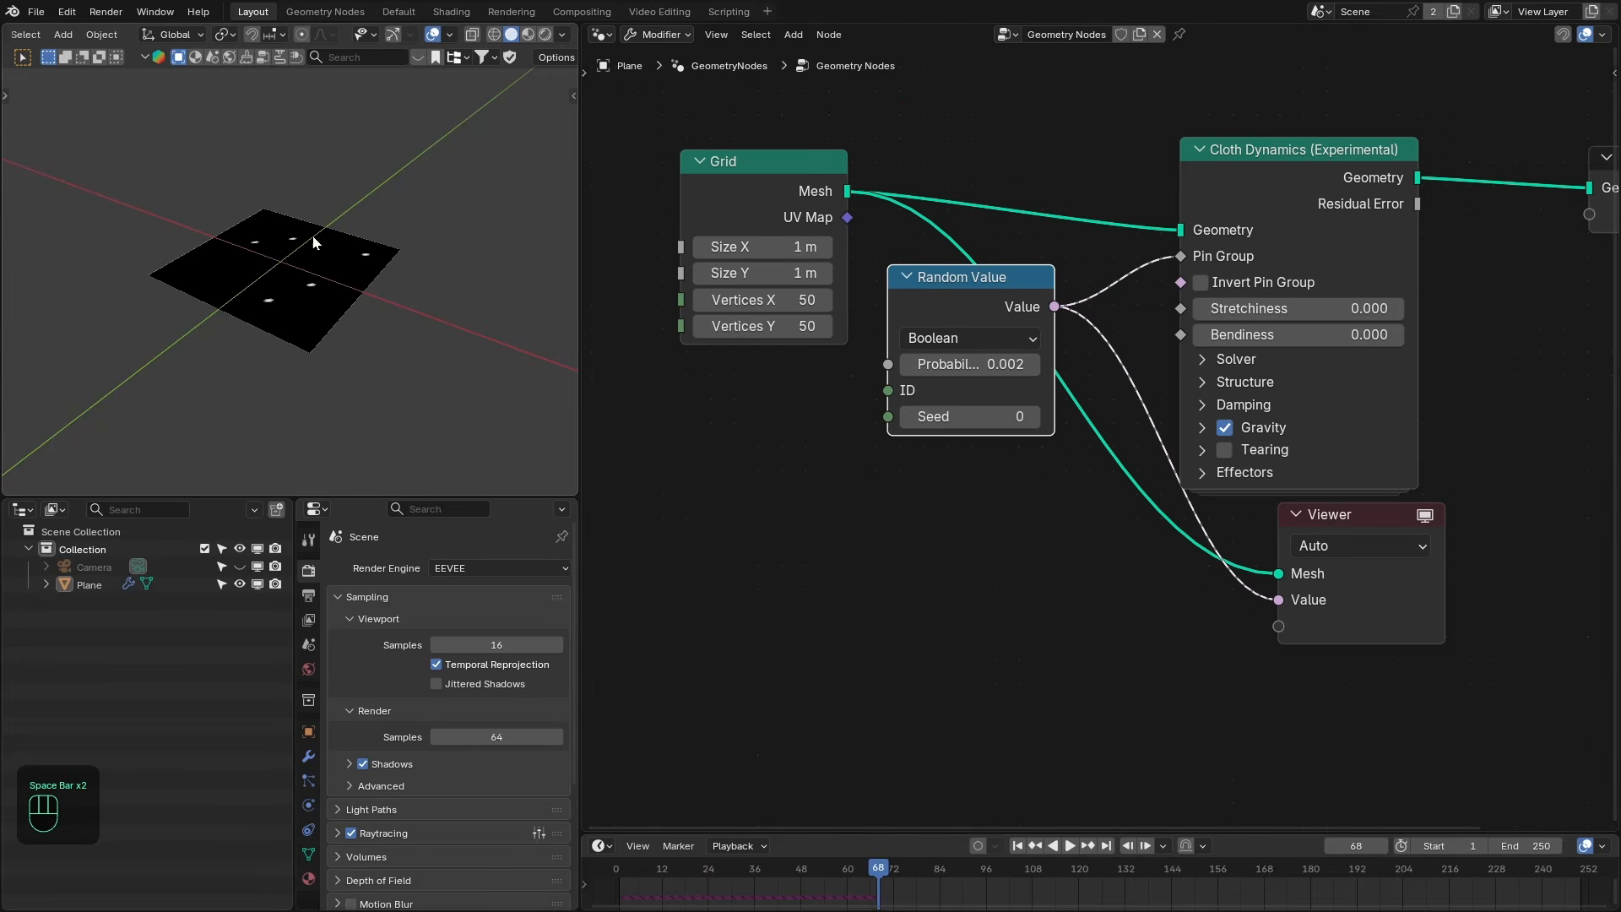
click(1341, 616)
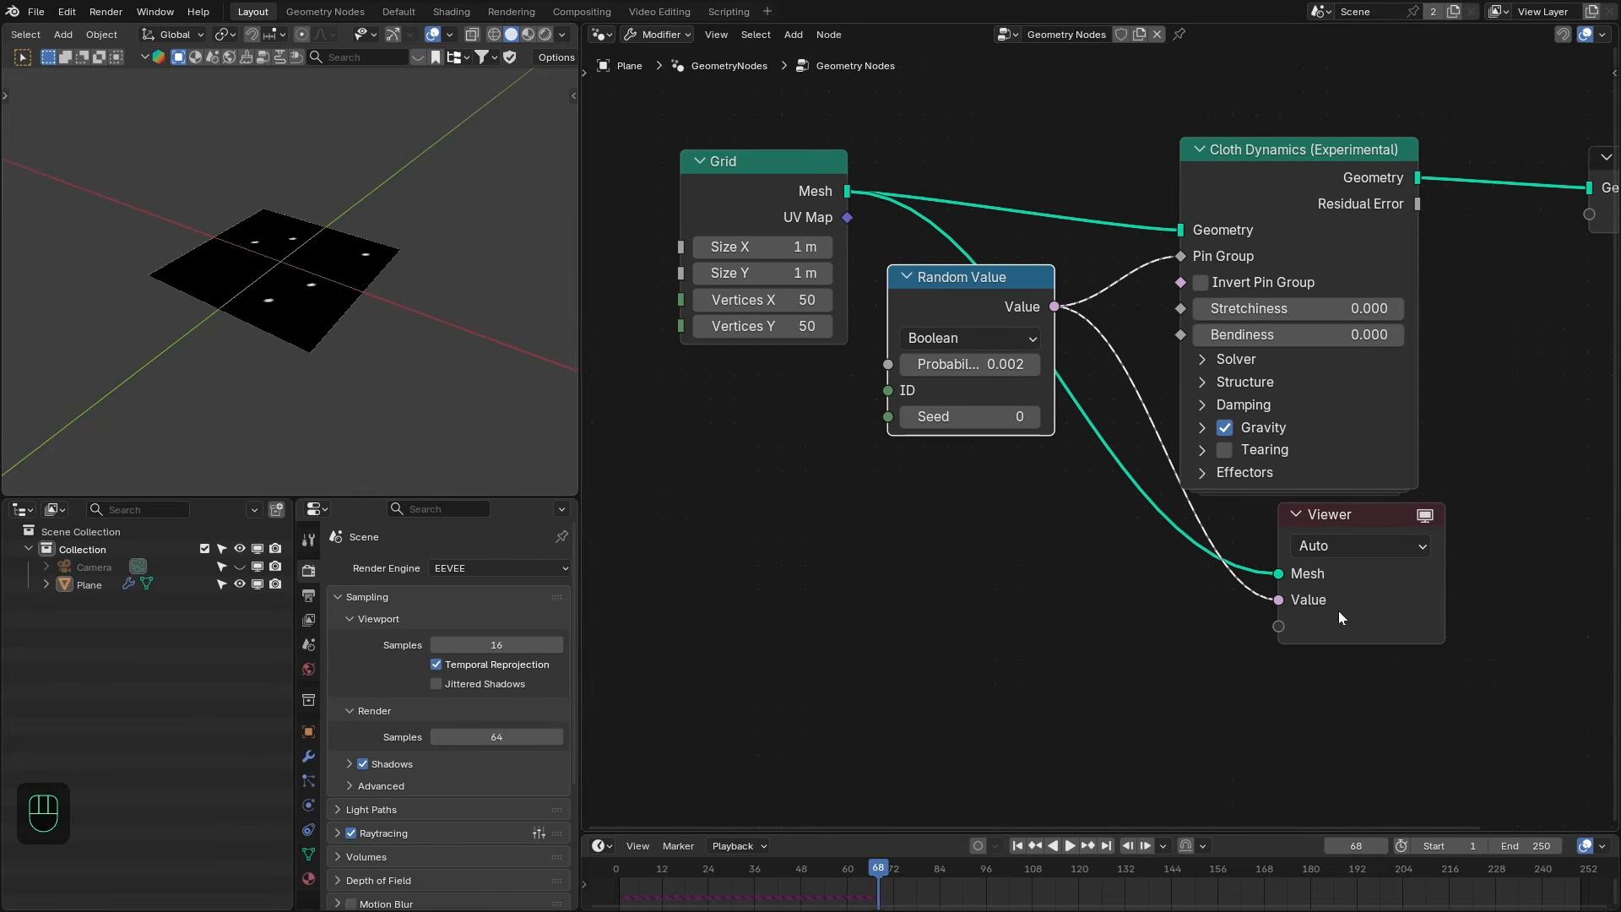
key(x)
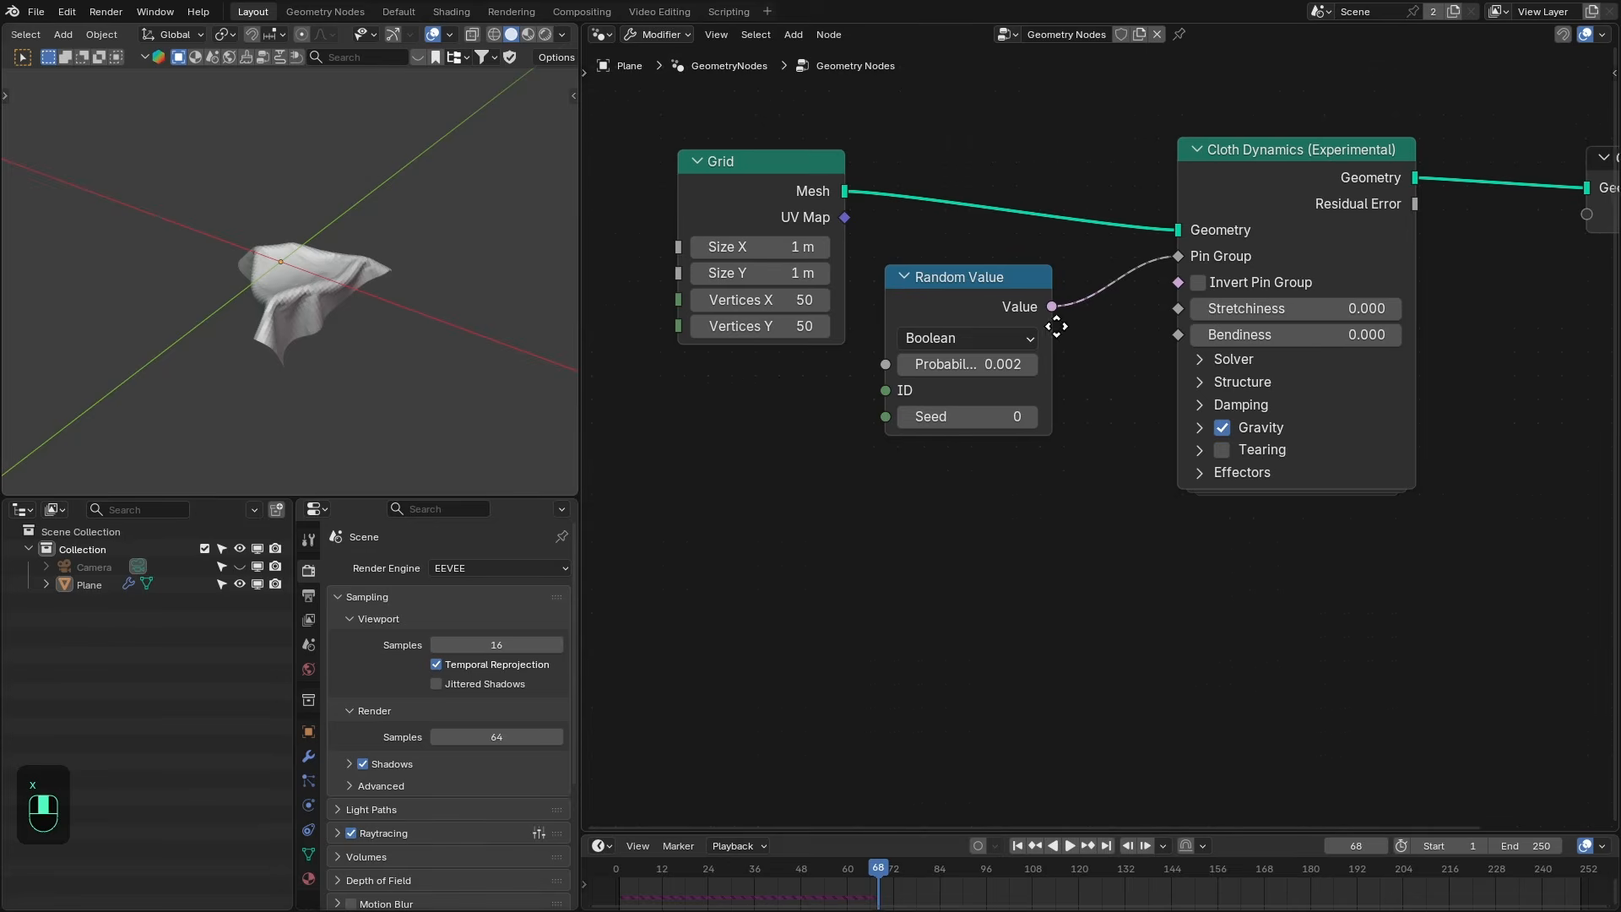
middle_drag(1053, 326, 1006, 336)
With the simulation playing, set the Random Value seed to 3 and undo the inversion of the pin group.
key(space)
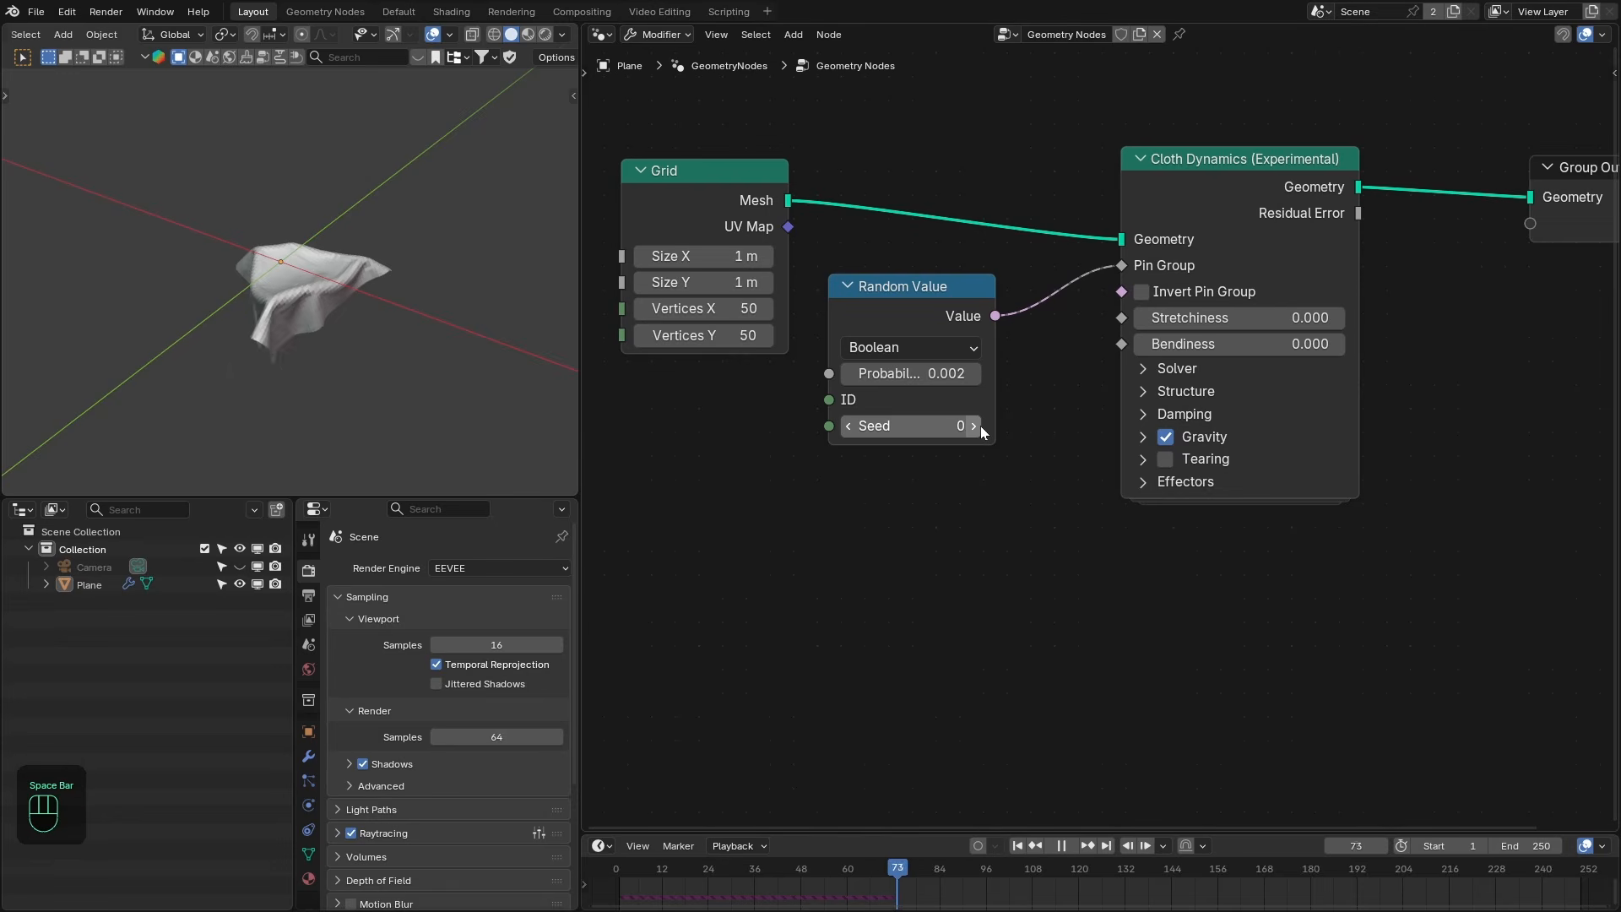
click(981, 425)
click(981, 426)
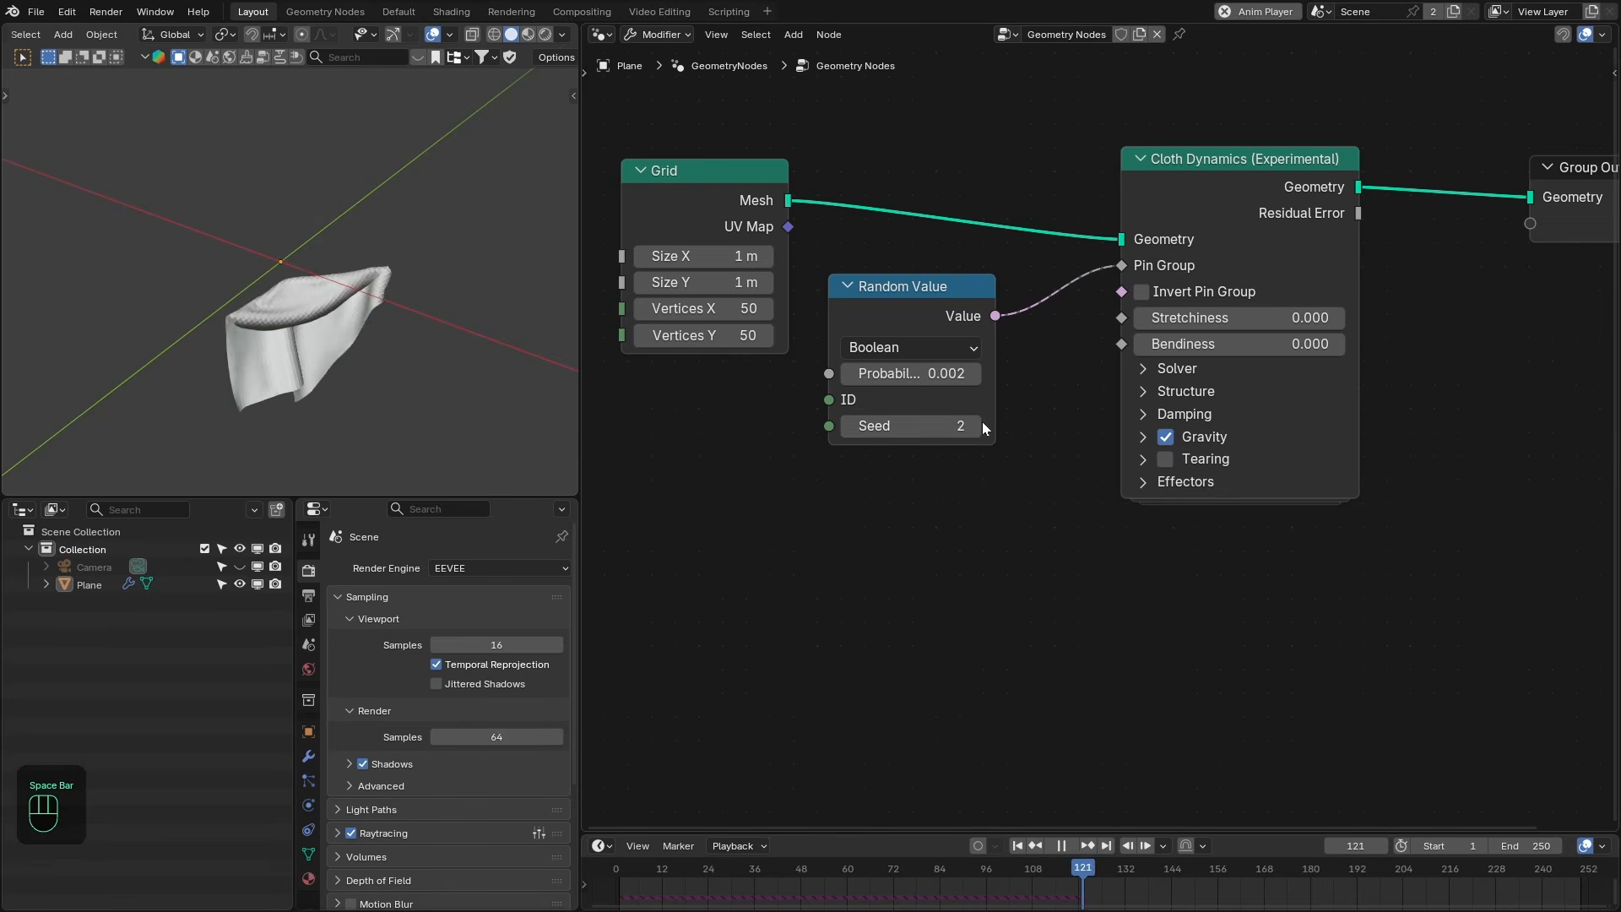
click(980, 426)
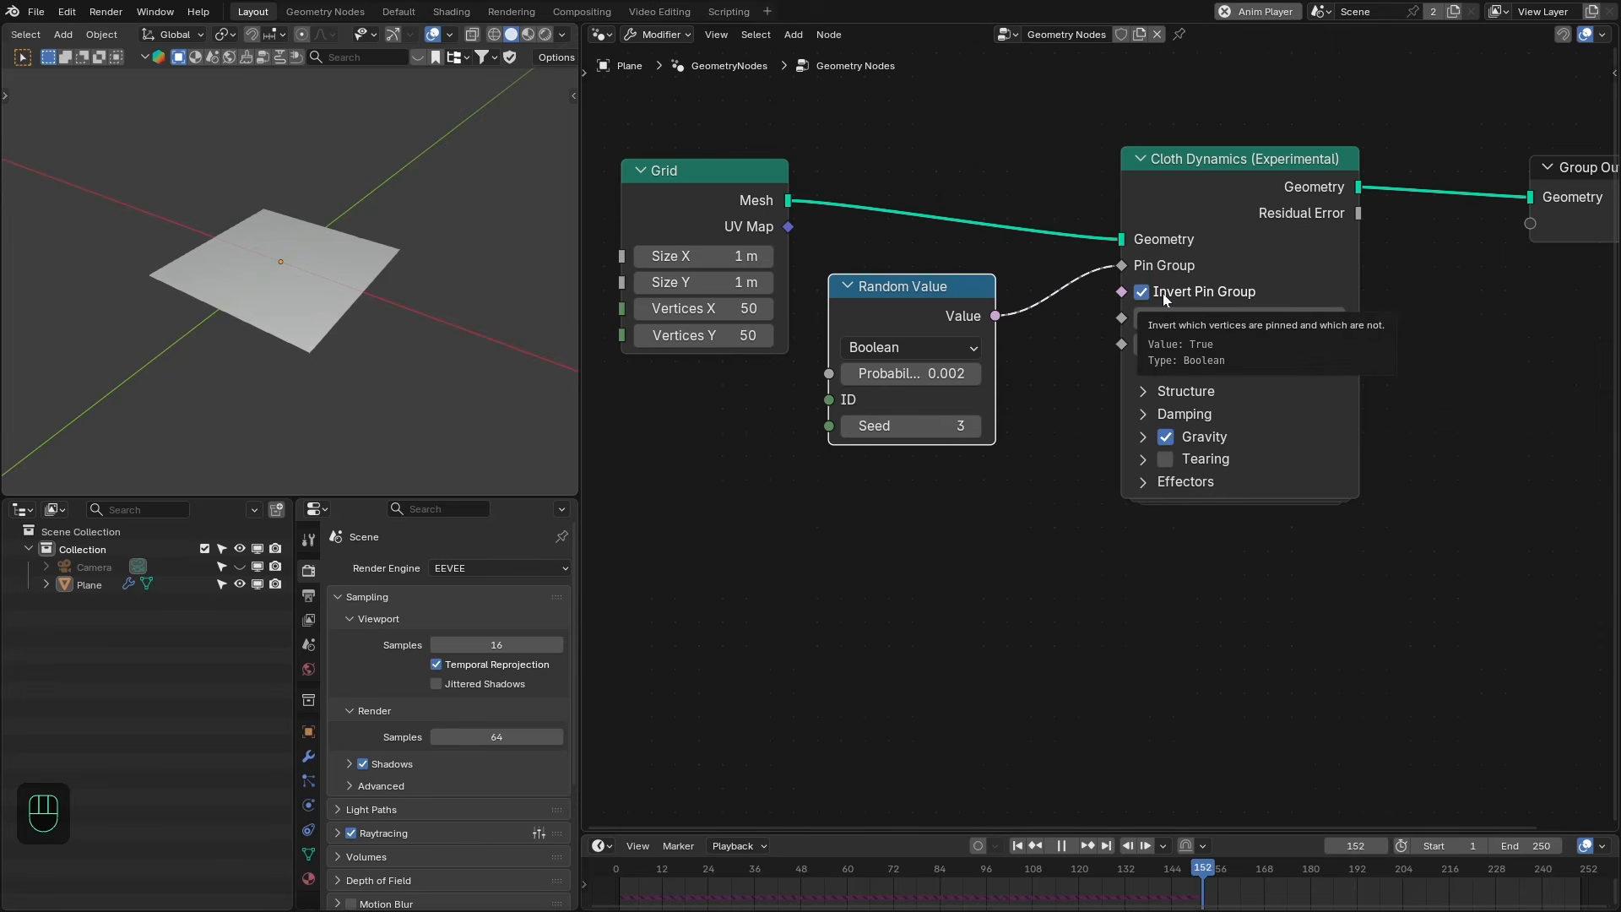
key(ctrl+z)
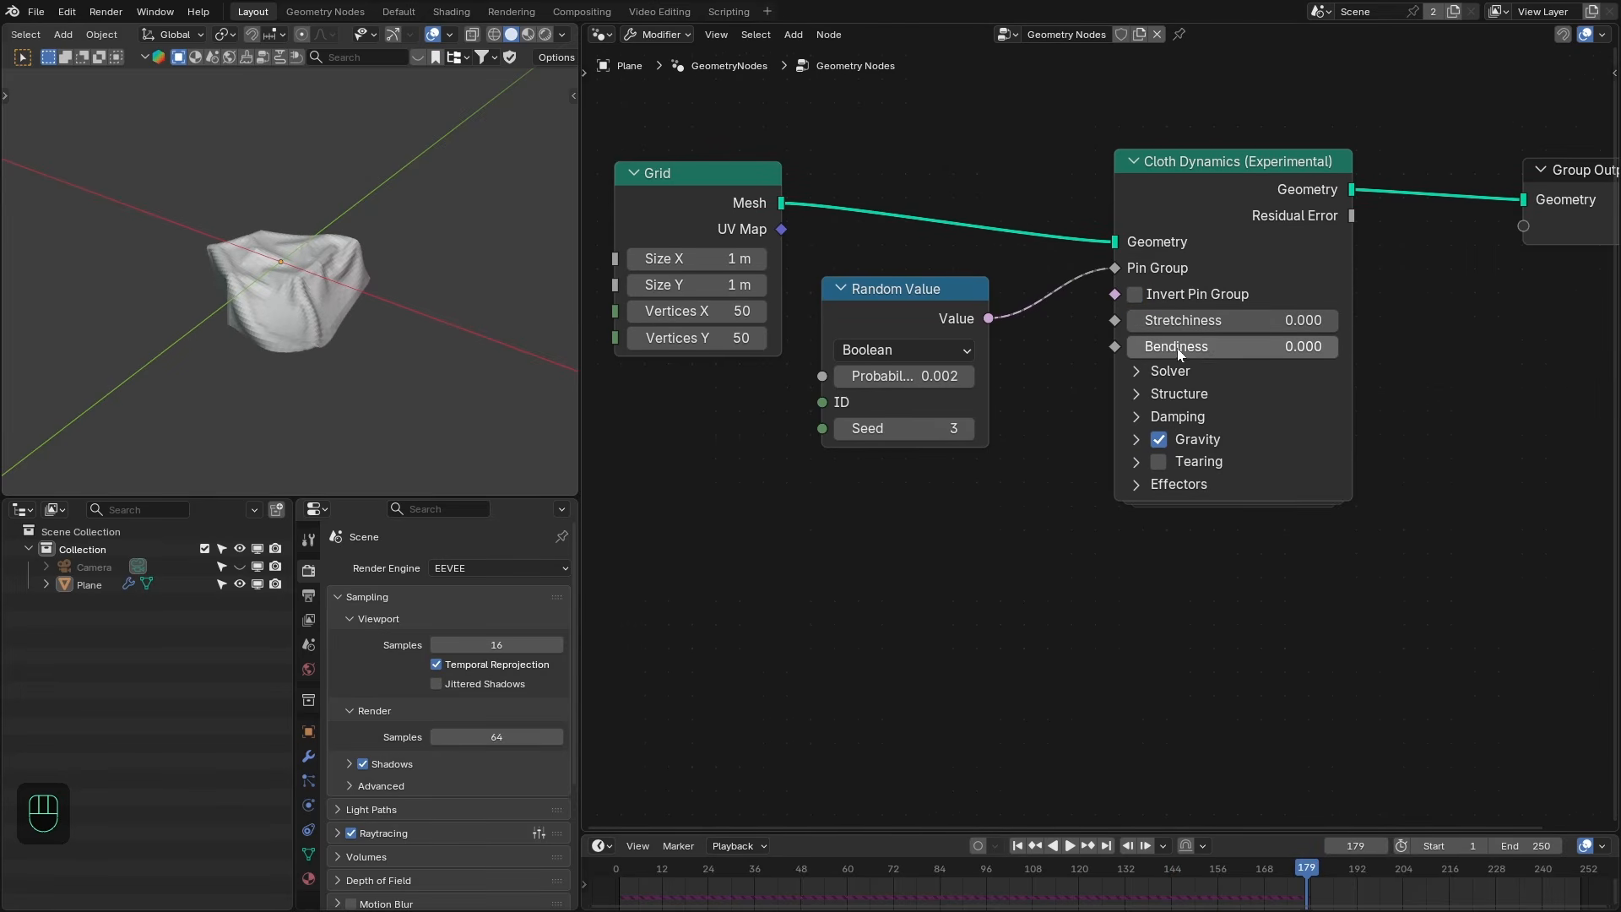
Replay the cloth simulation from the first frame, viewing the folds from another angle, and stop playback.
key(shift+Left)
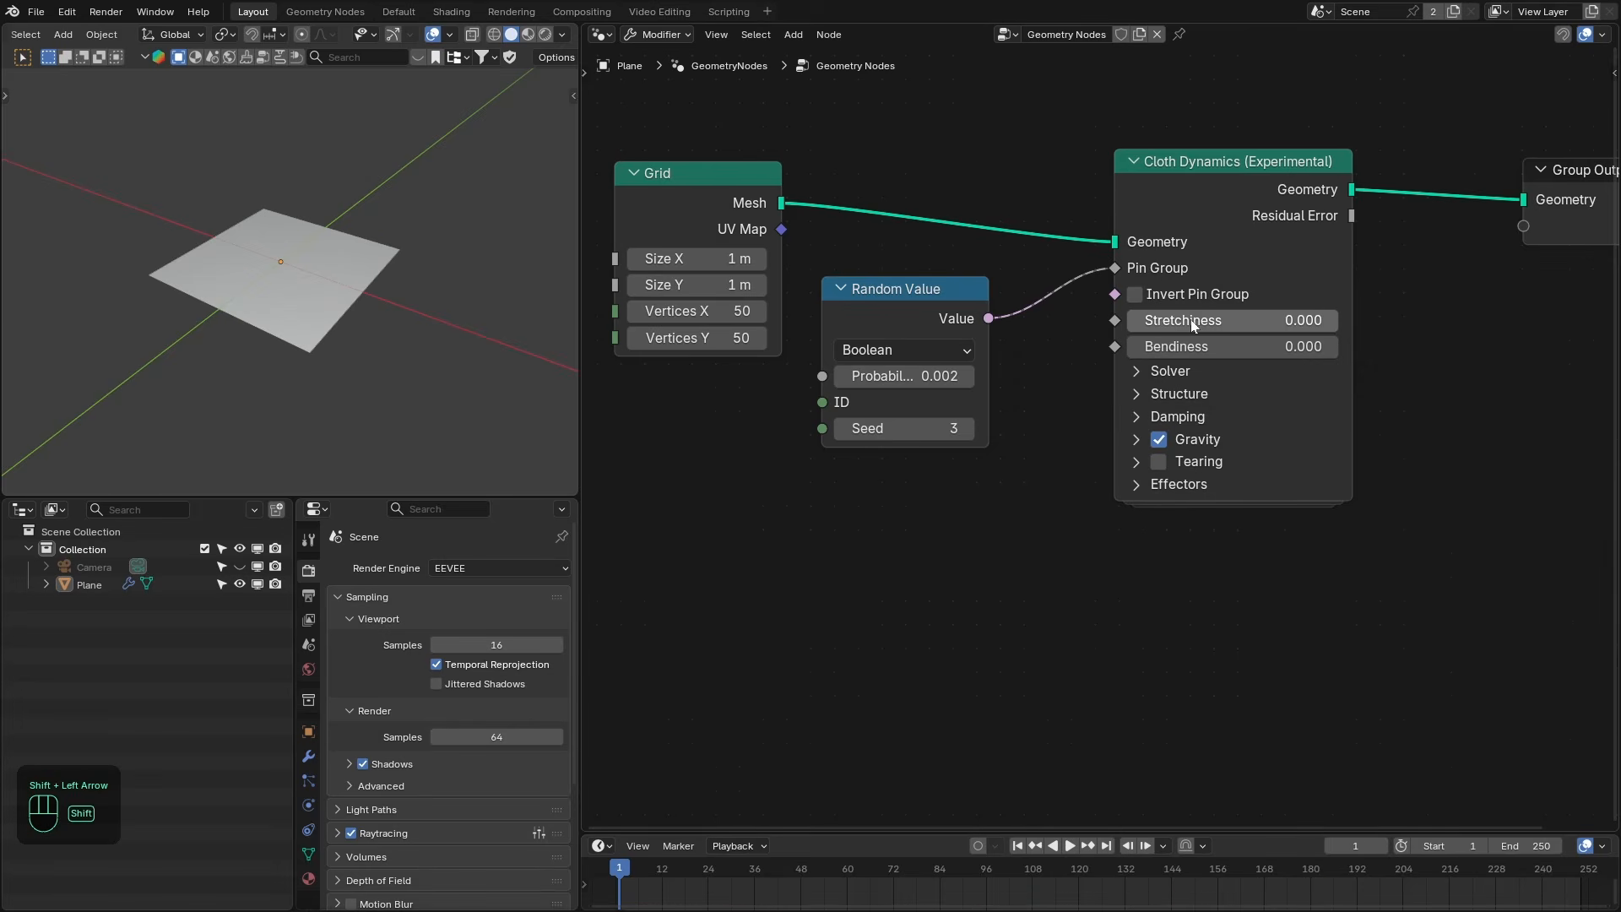
key(space)
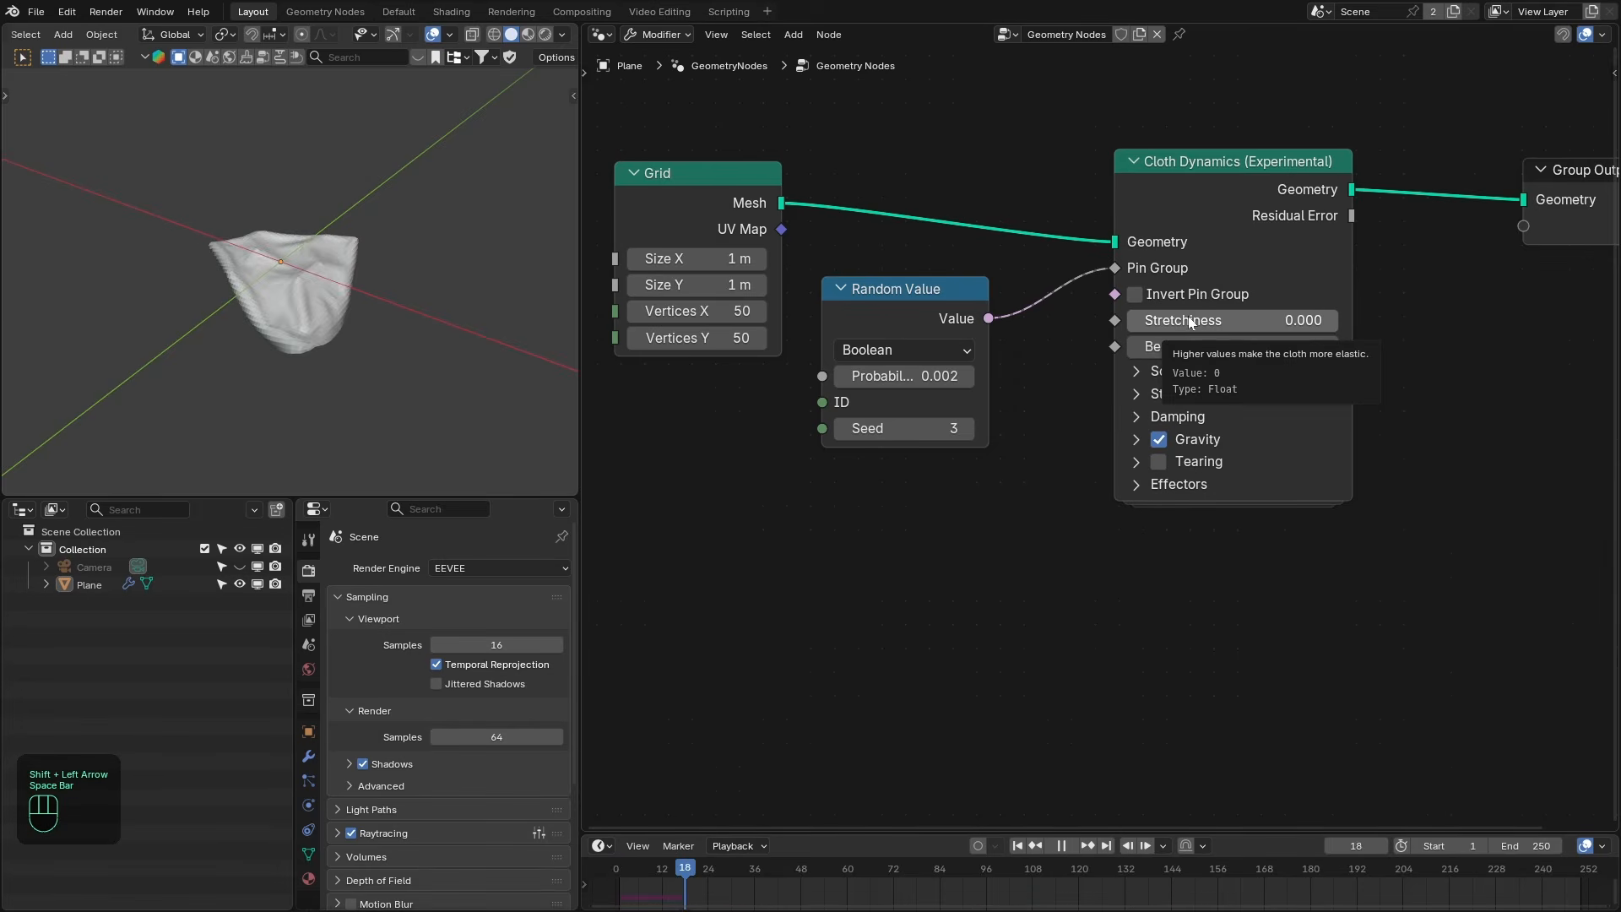
drag(1219, 326, 1066, 311)
key(space)
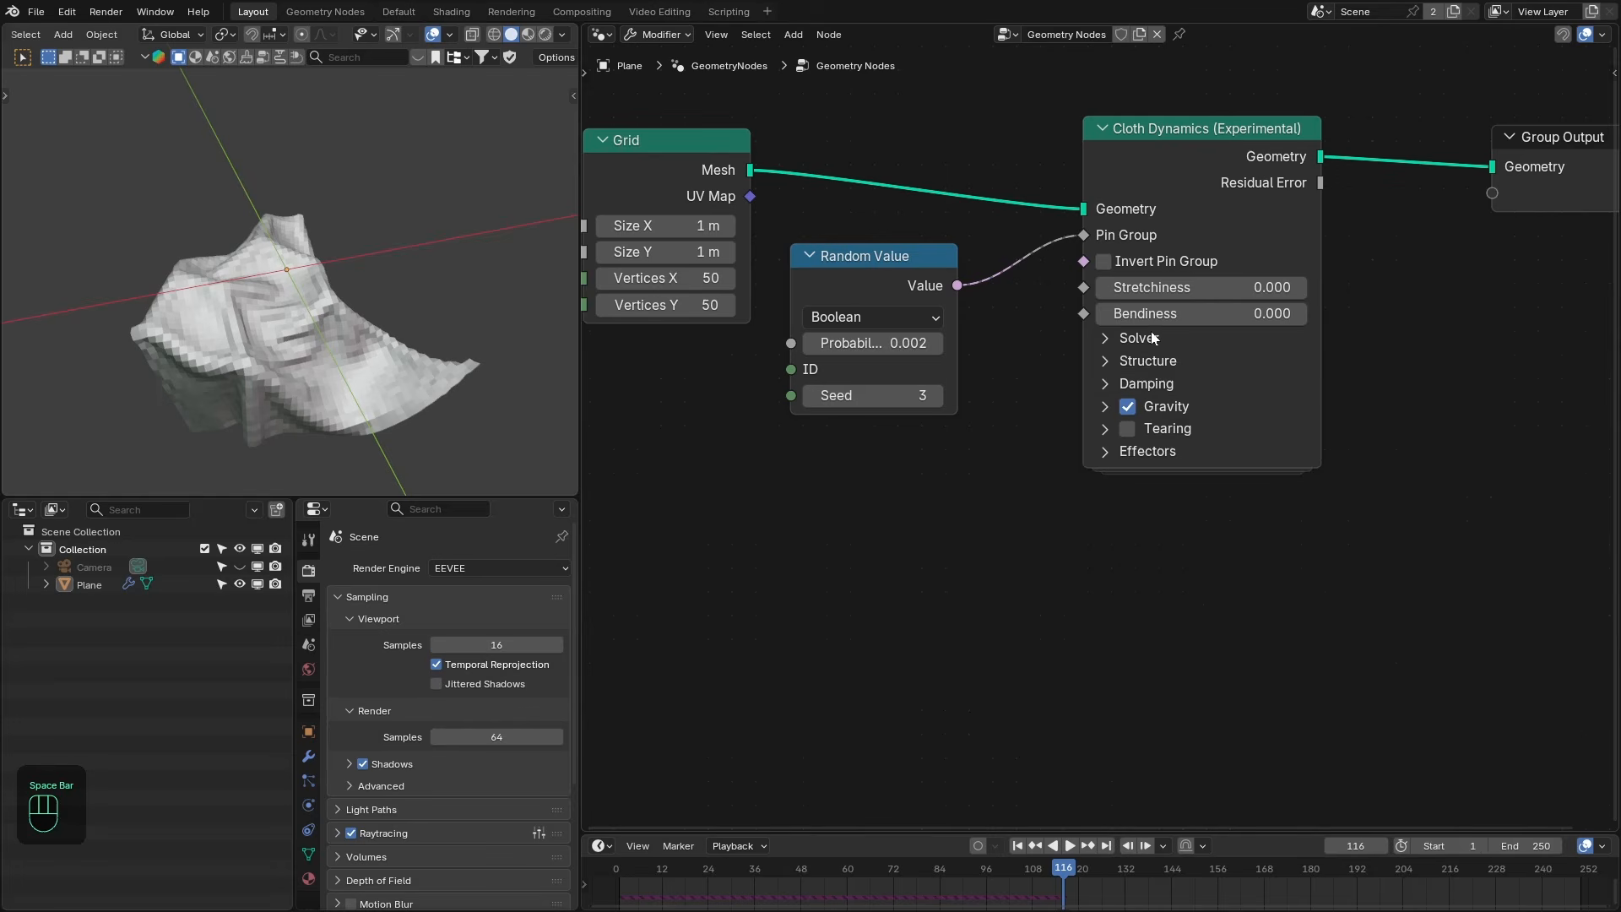
Examine the Cloth Dynamics node's Solver and Structure settings and the cloth from different angles.
click(1153, 339)
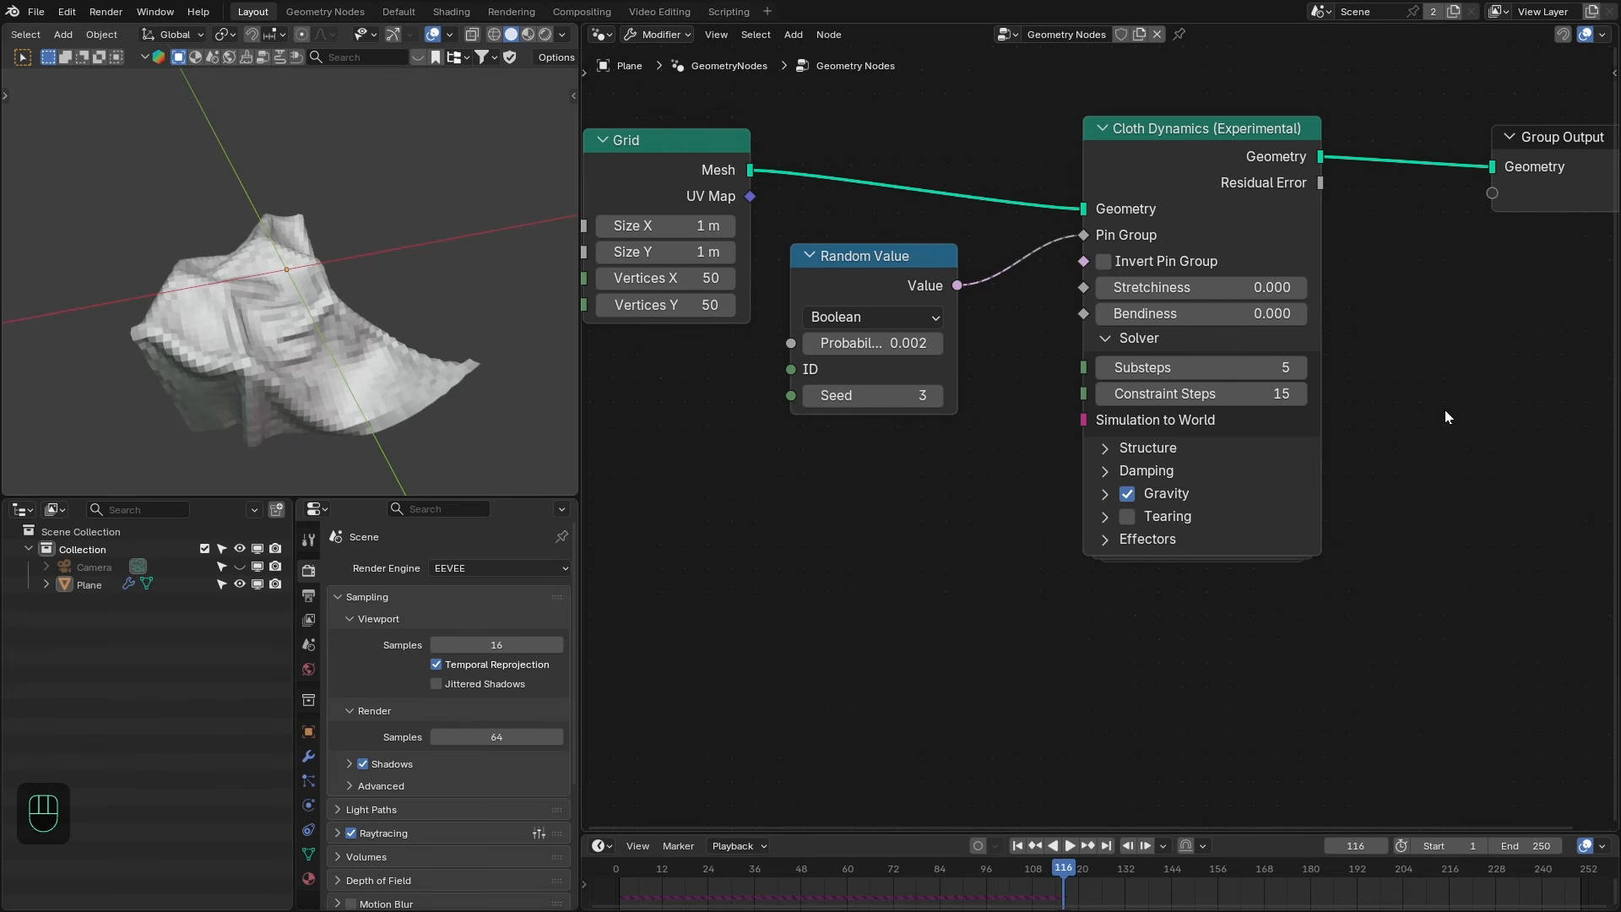
middle_drag(1091, 402, 1099, 356)
middle_drag(346, 317, 325, 315)
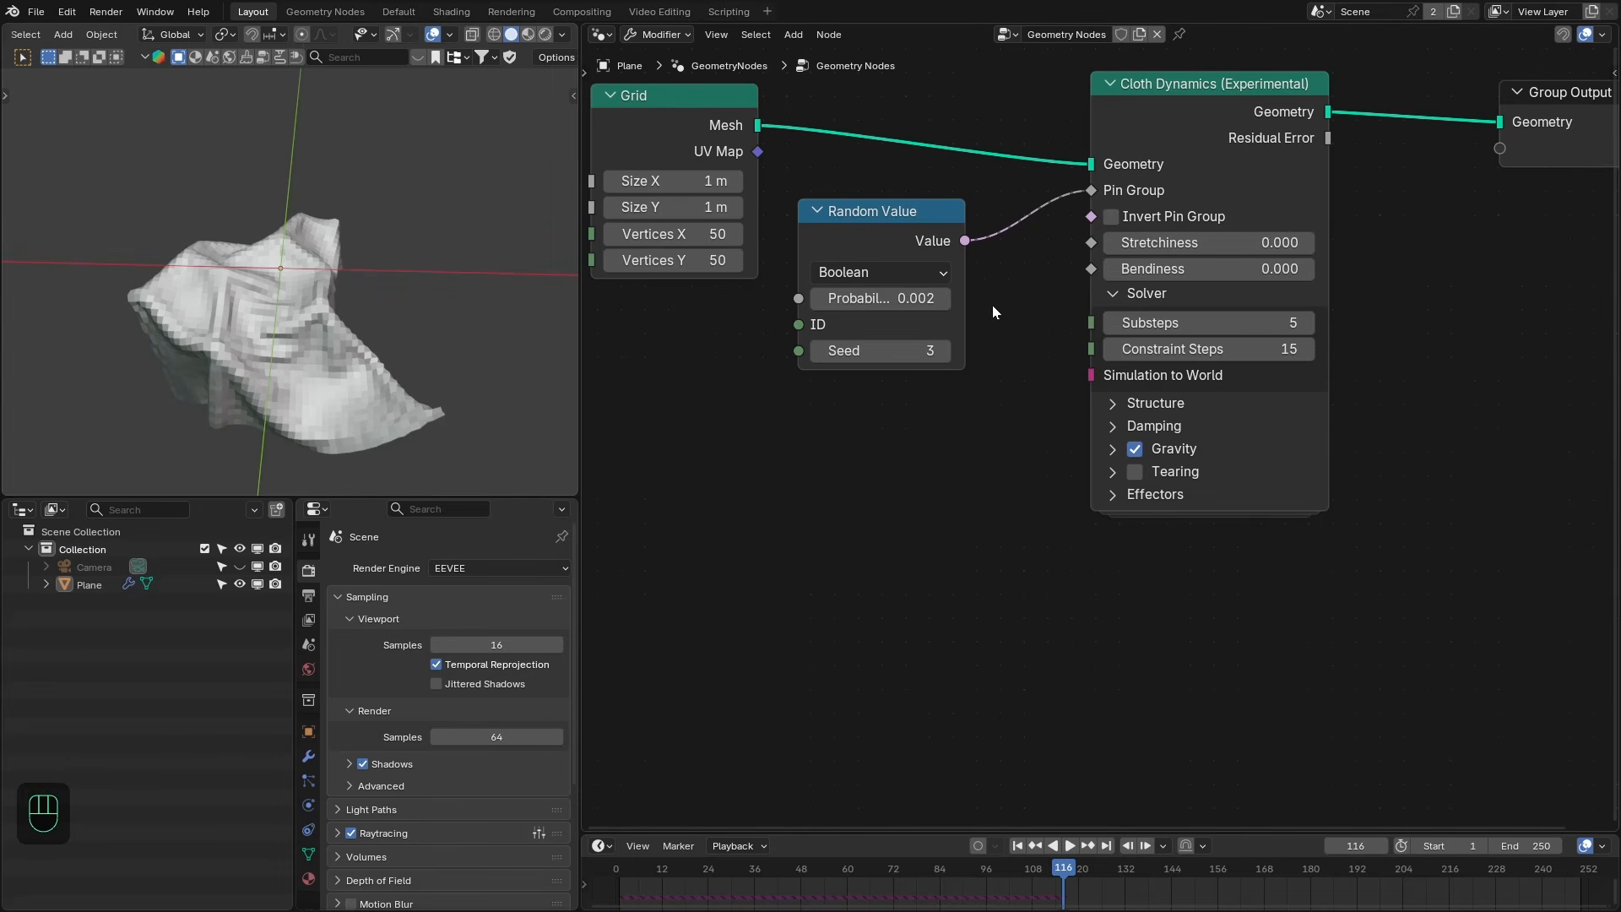
click(1204, 296)
click(1157, 316)
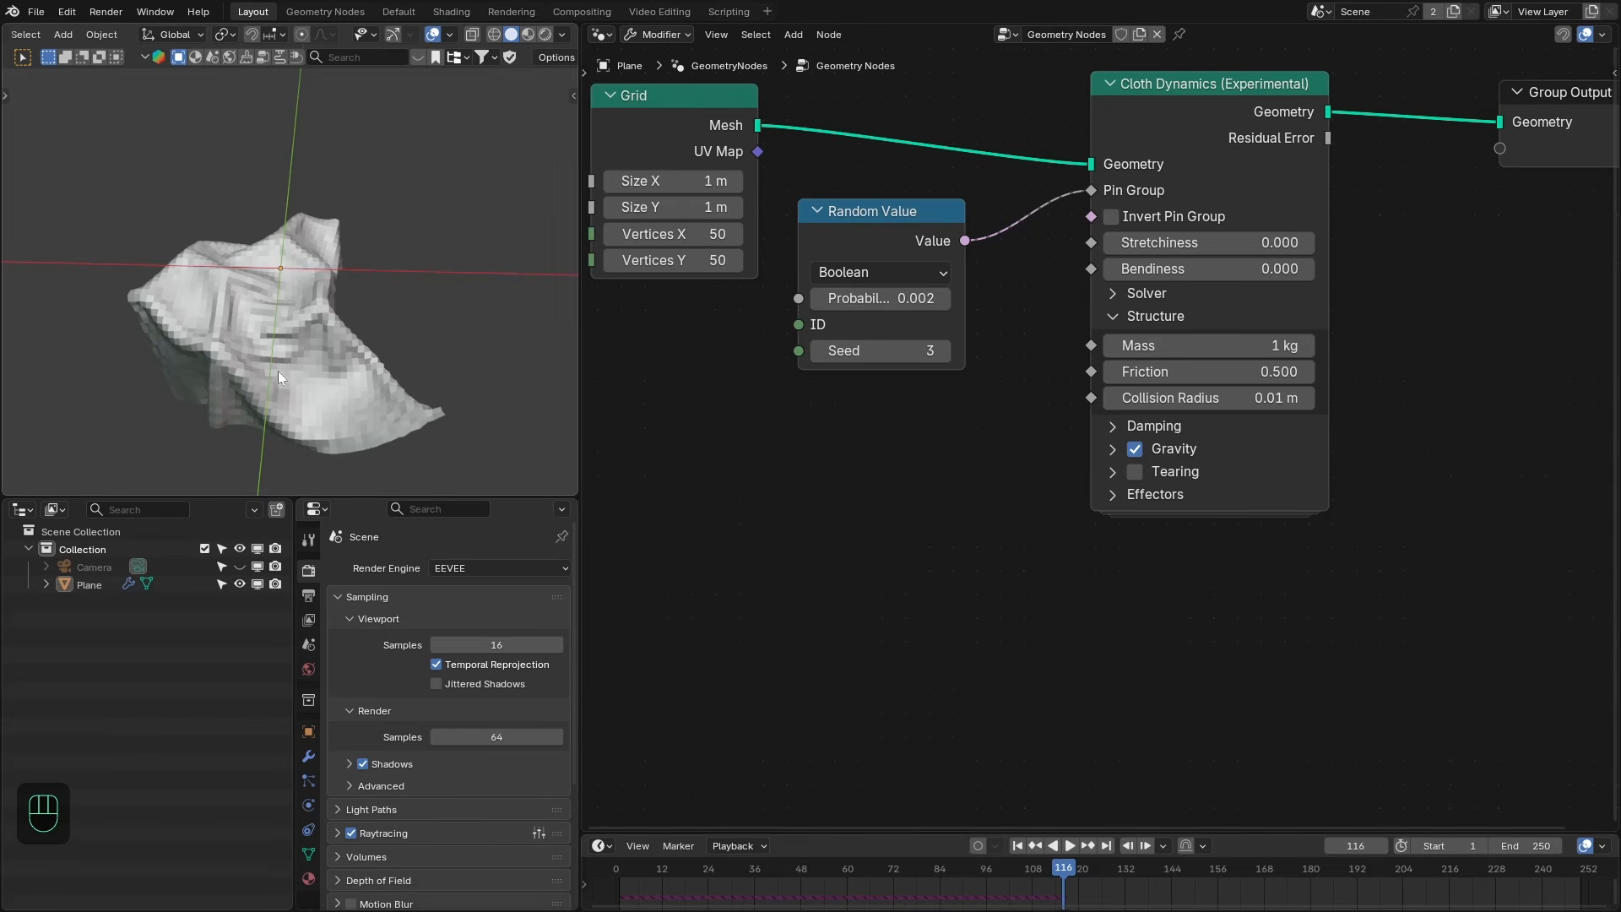
middle_drag(277, 369, 196, 322)
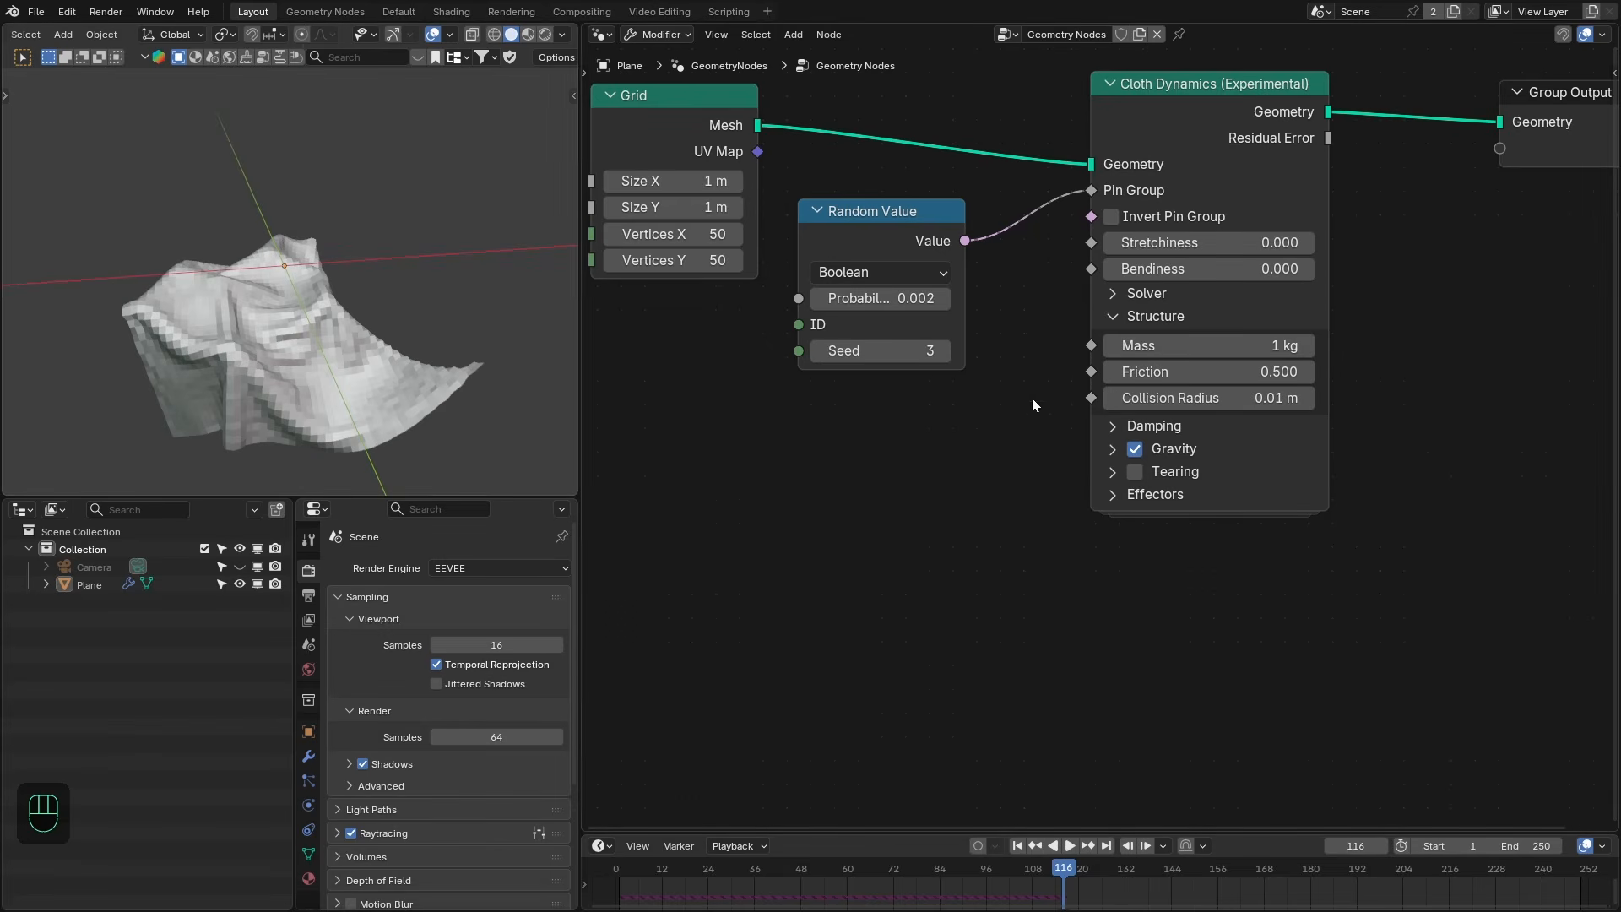
Look through the Damping and Gravity settings of the Cloth Dynamics node.
click(1137, 316)
click(1136, 341)
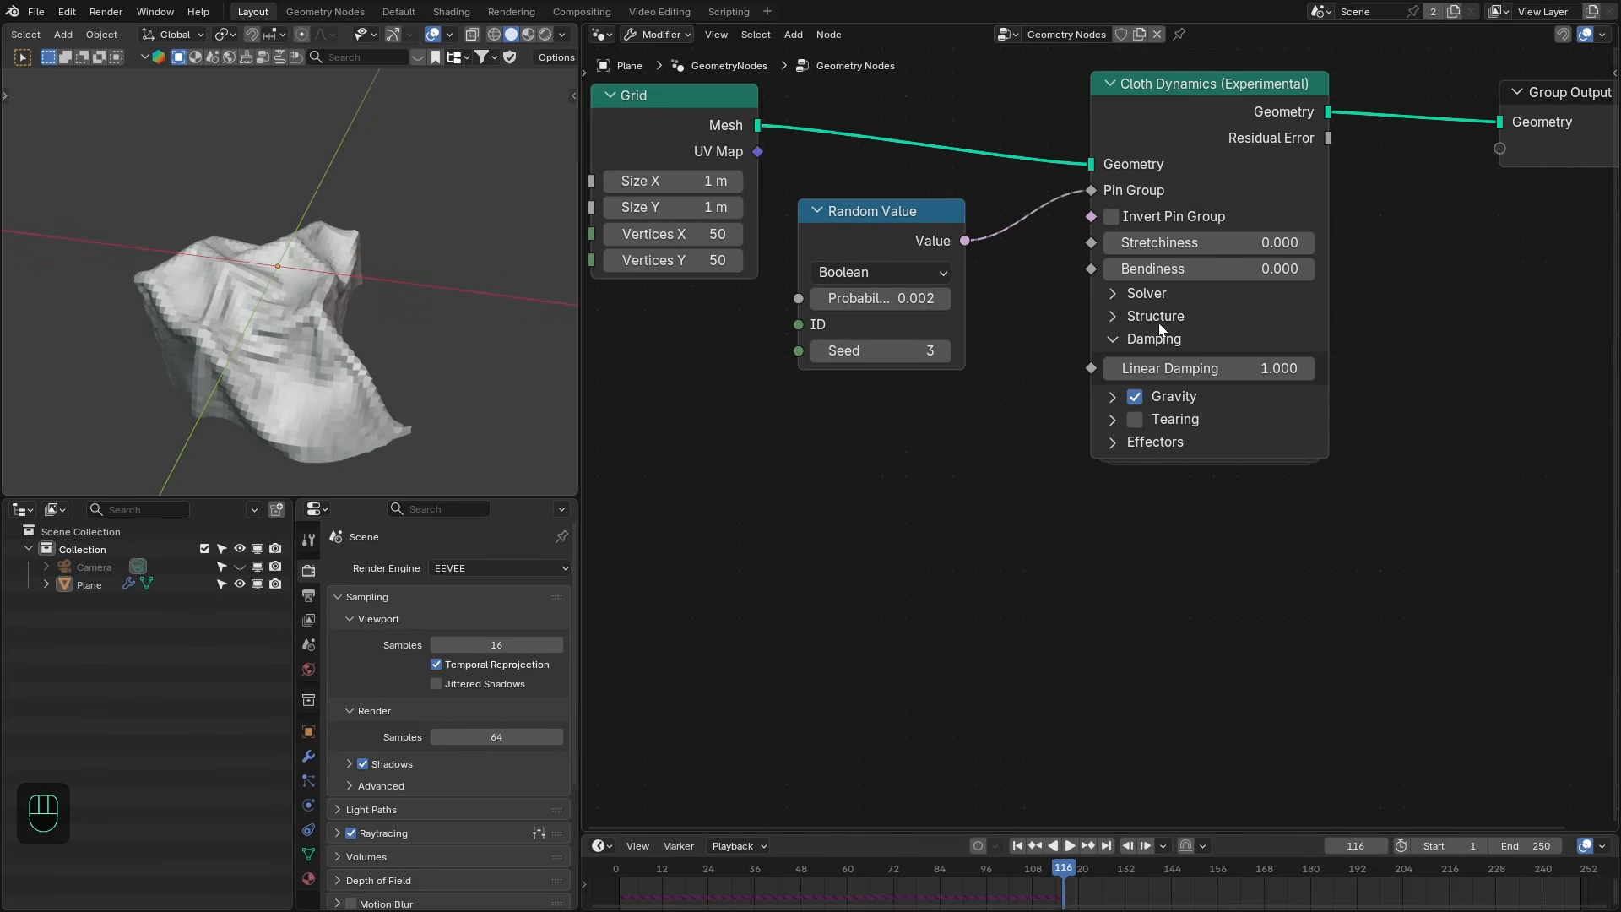
click(1142, 339)
click(1144, 365)
click(1113, 361)
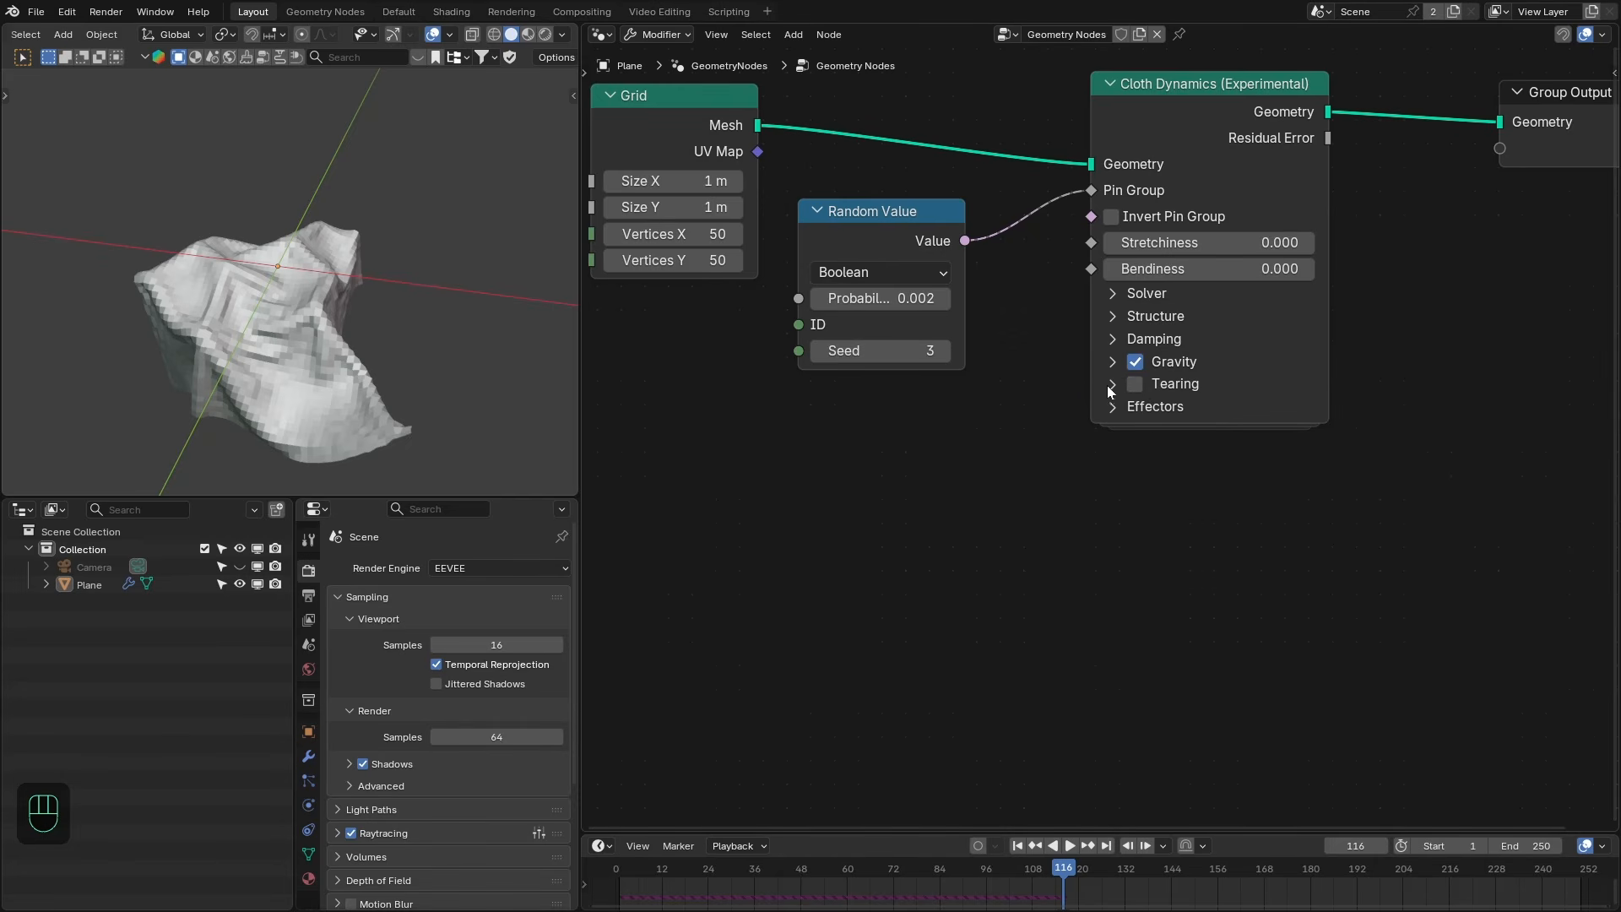
Enable Tearing on the Cloth Dynamics node, trying the Custom mode before setting the tearing mode to Voronoi.
click(1113, 383)
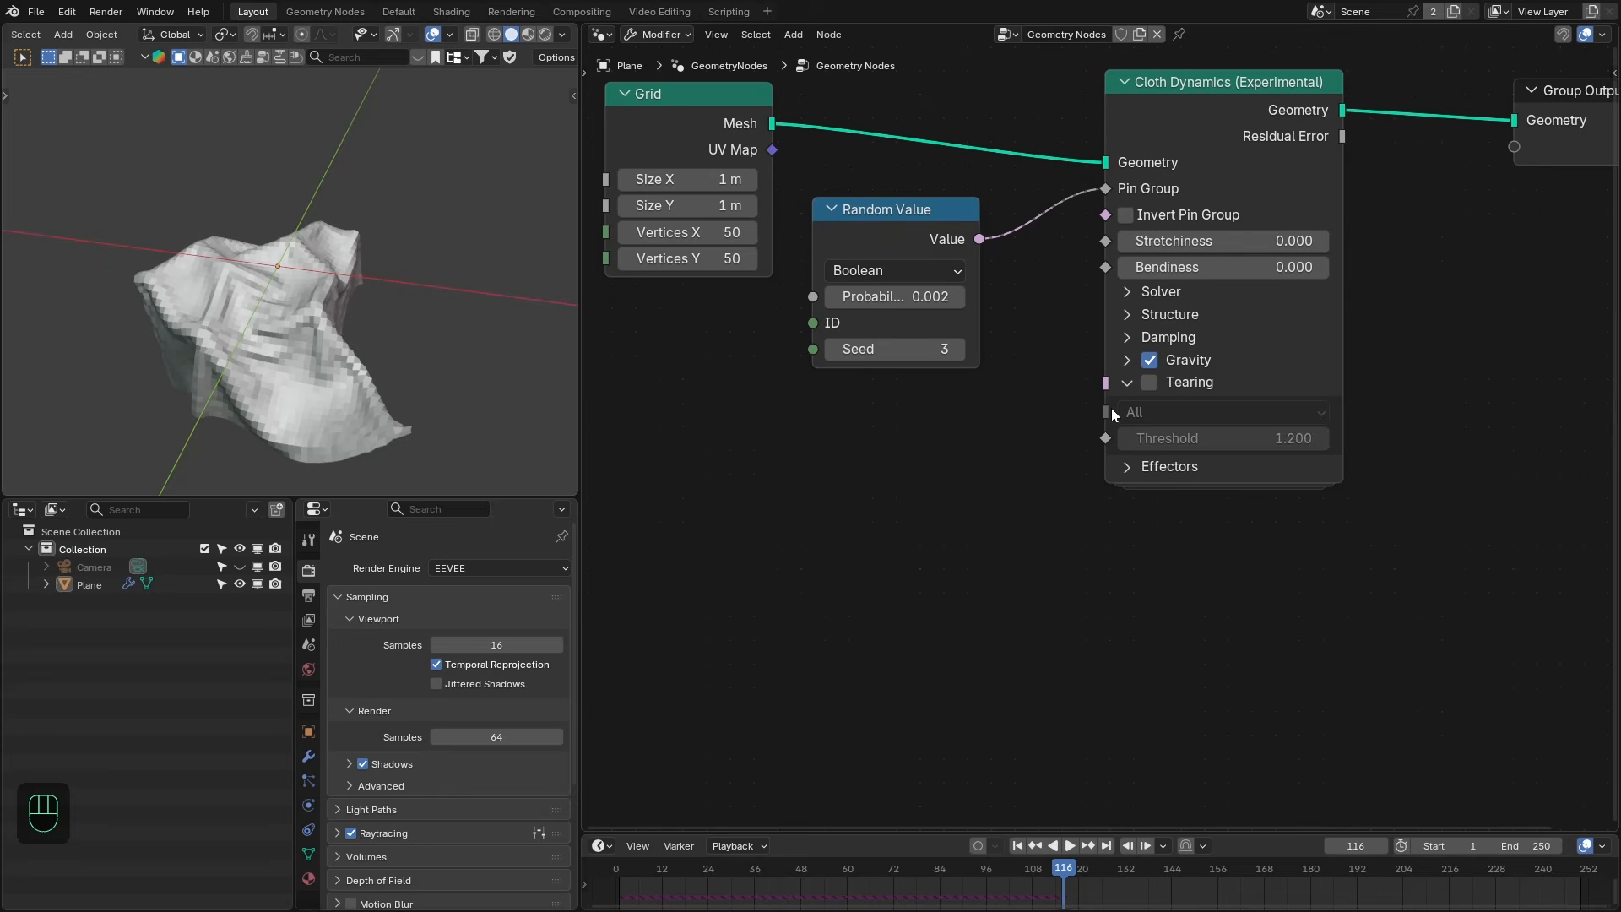
click(1162, 413)
click(1144, 495)
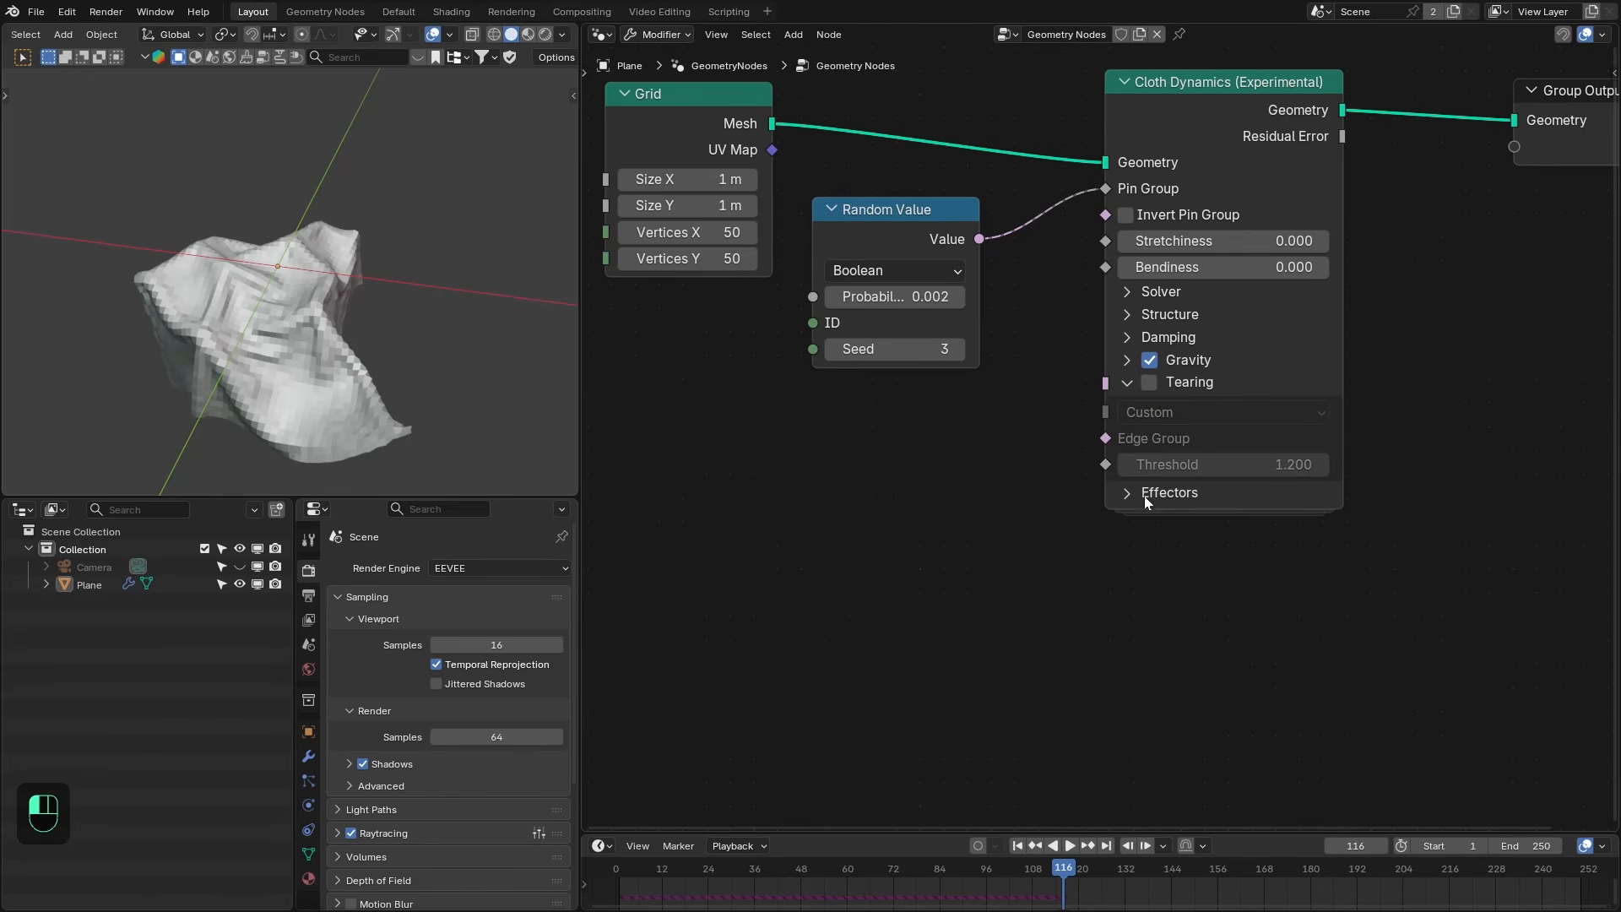
click(1144, 413)
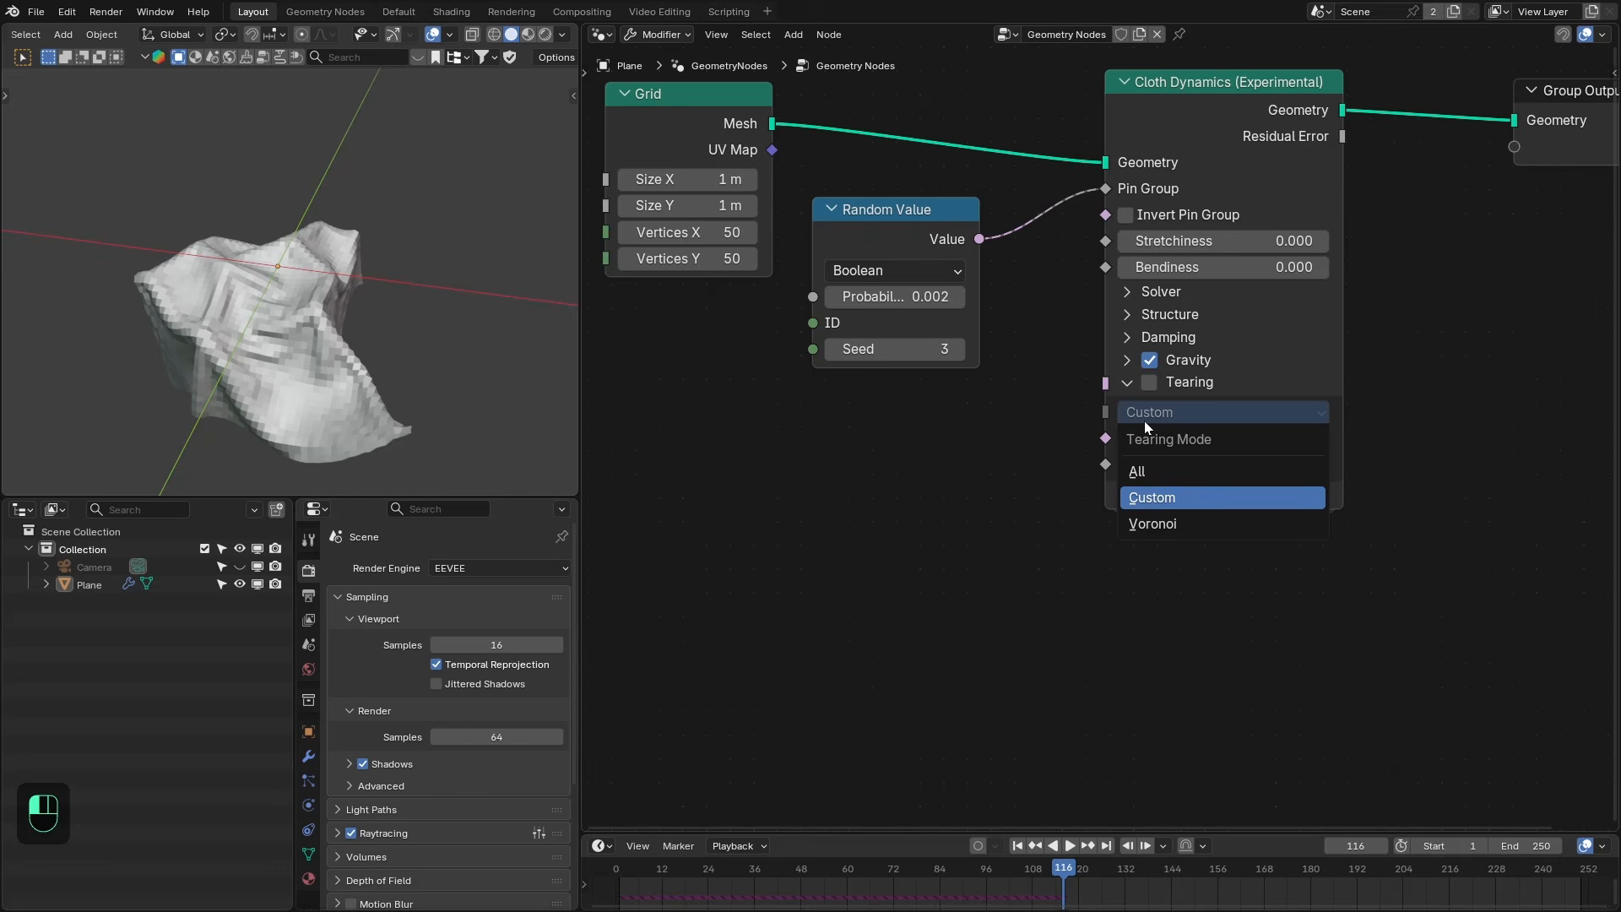
click(1110, 525)
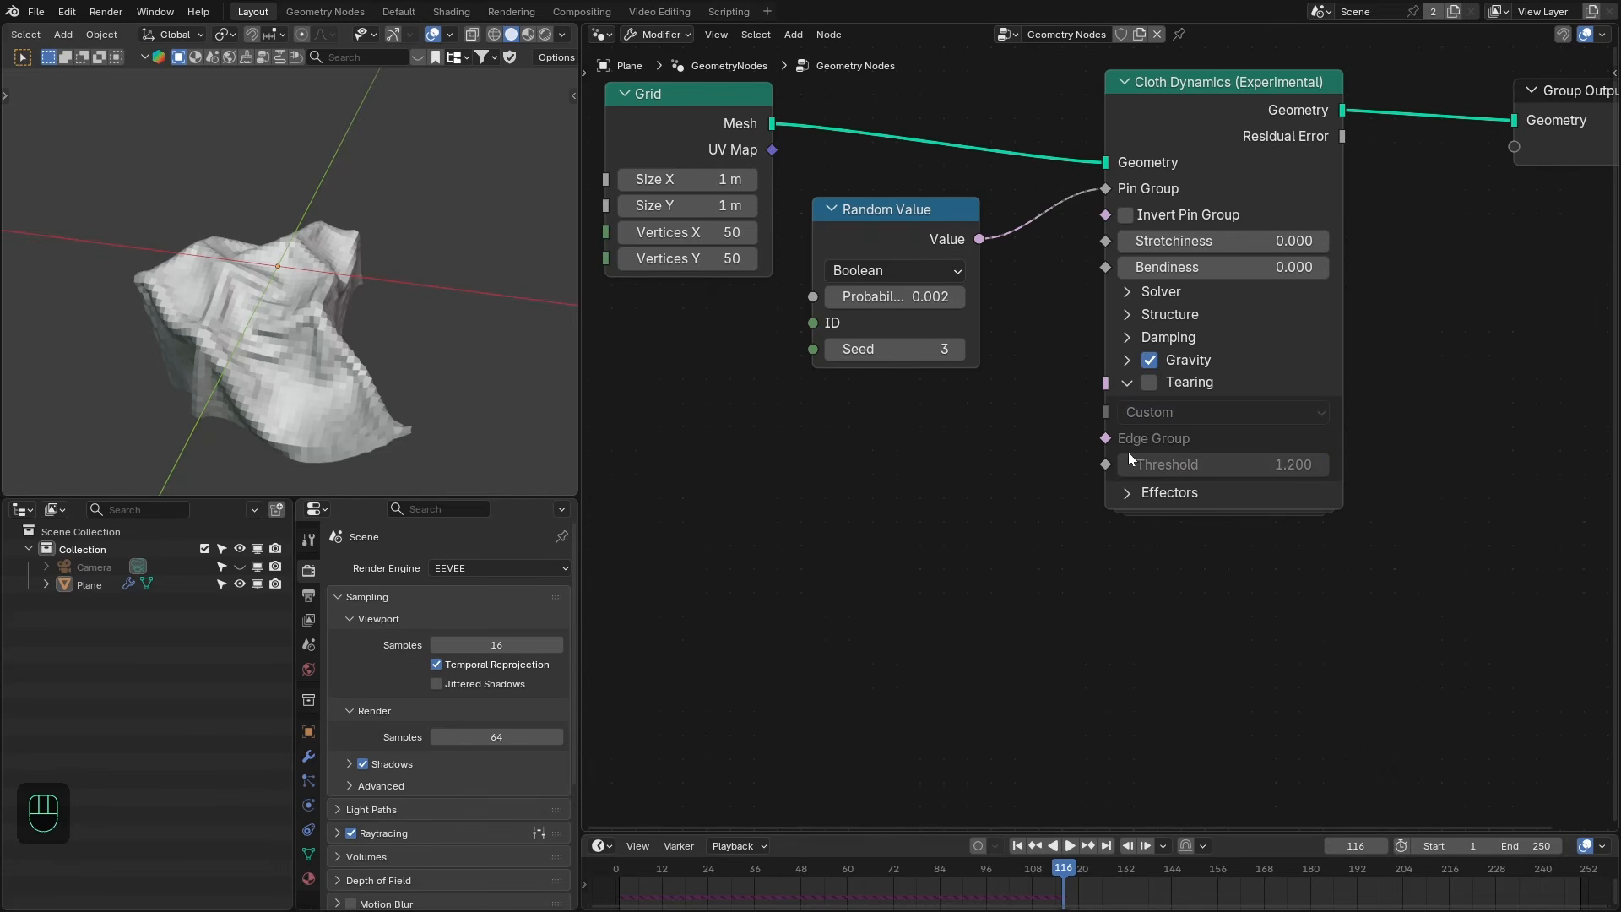
click(1148, 382)
click(1146, 416)
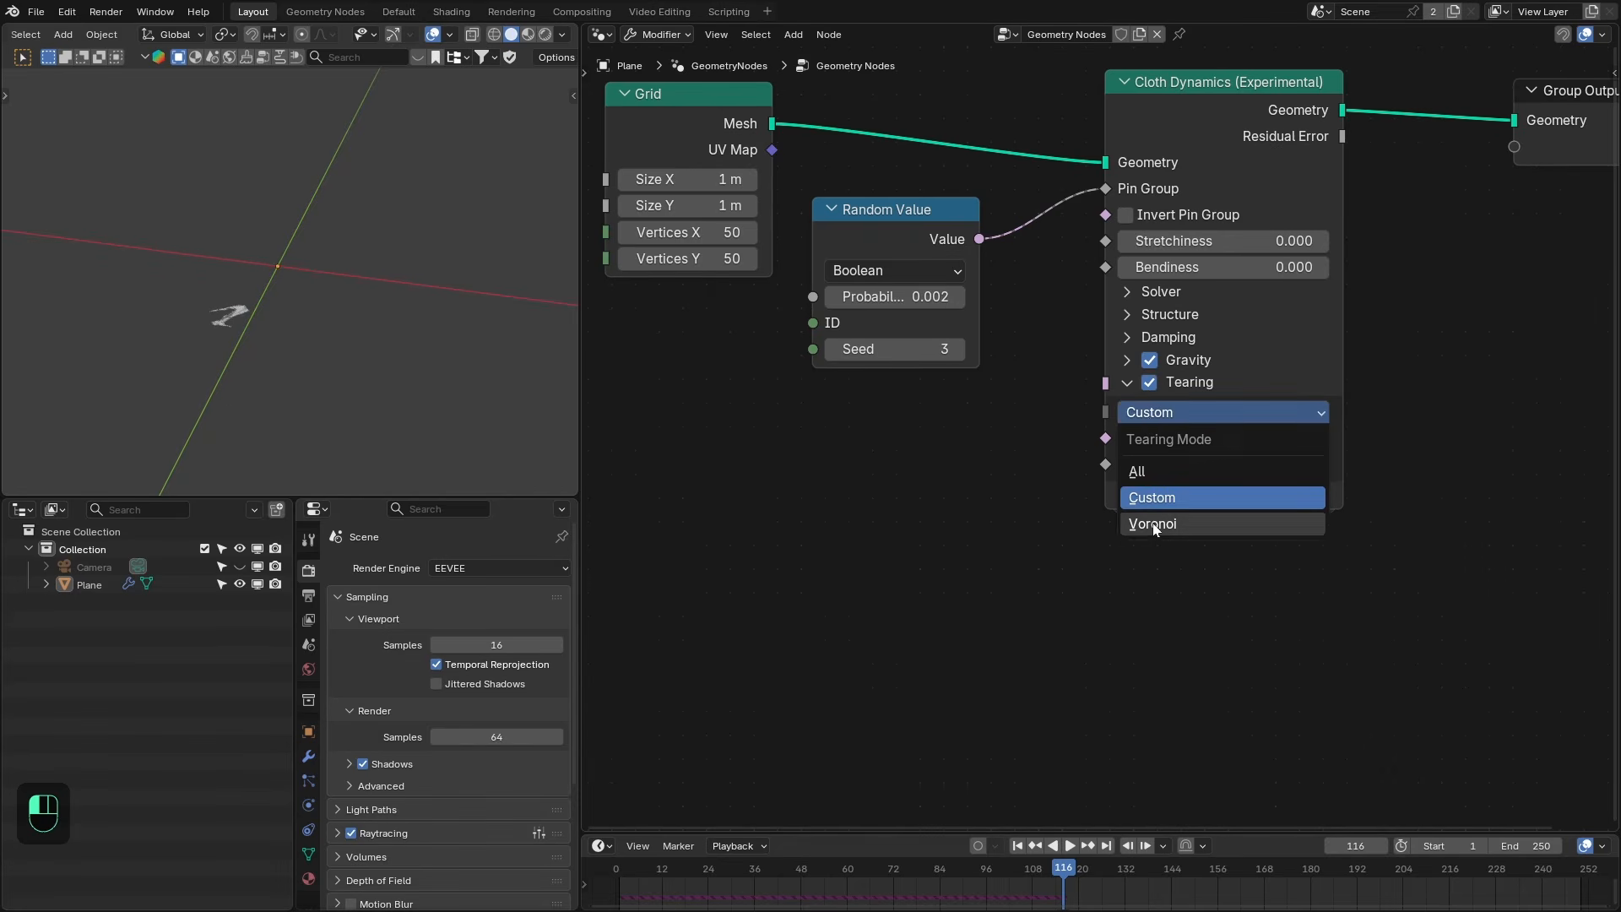
click(1157, 525)
Play the cloth simulation with Voronoi tearing from the first frame and stop it.
key(shift+Right)
key(shift+Left)
key(space)
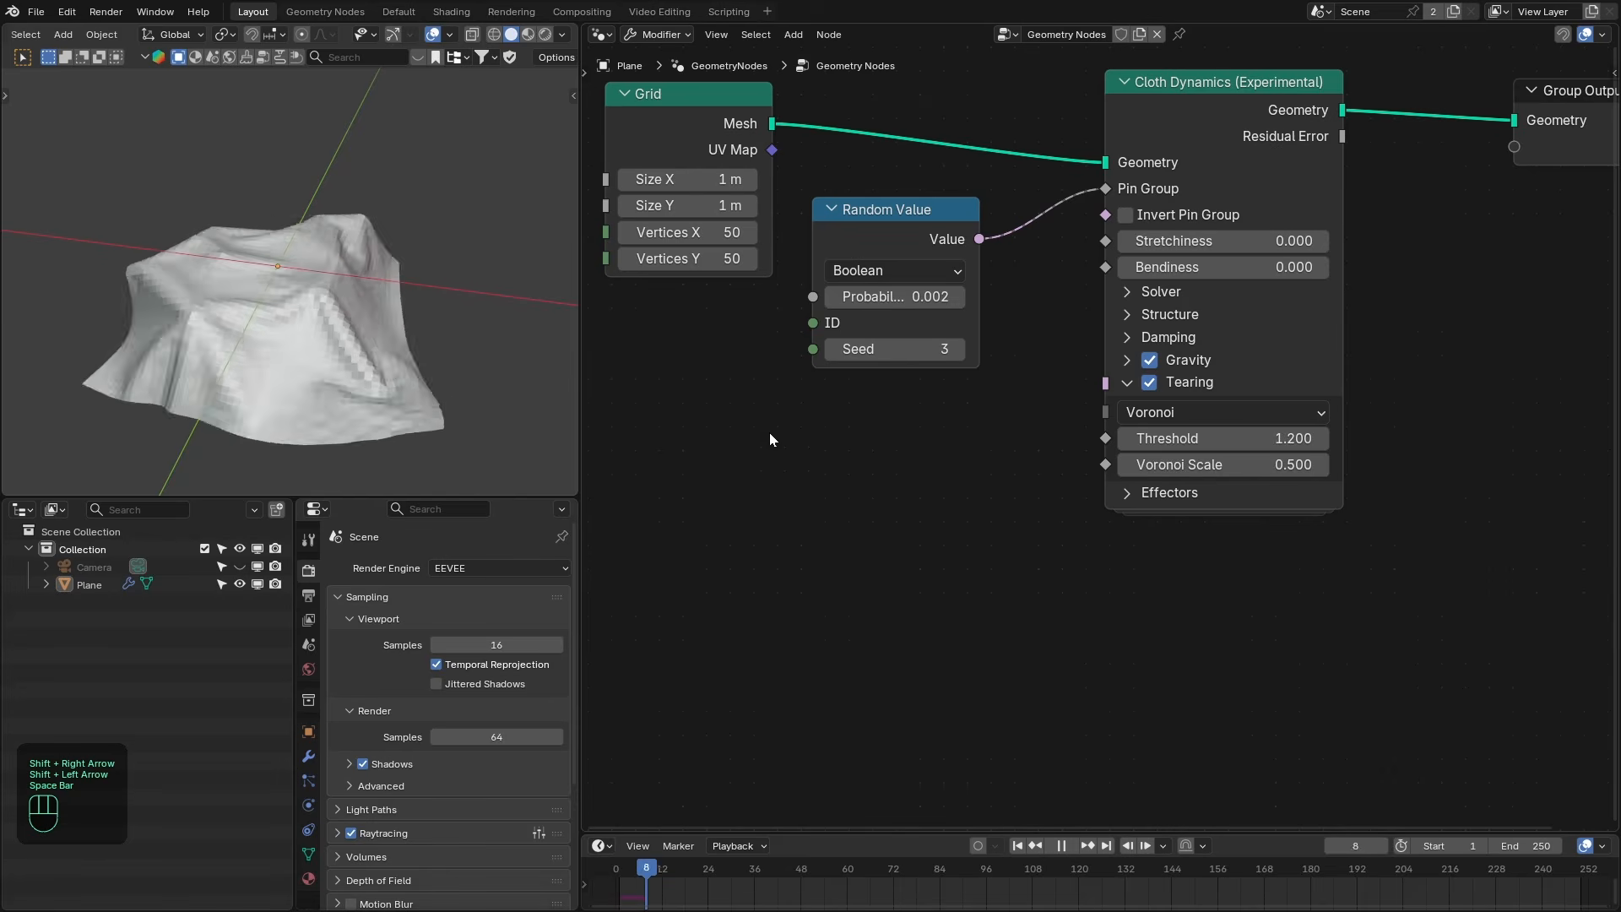
key(space)
Set the tearing threshold to 1.003 and replay the simulation from the first frame.
click(1264, 439)
text(1.003)
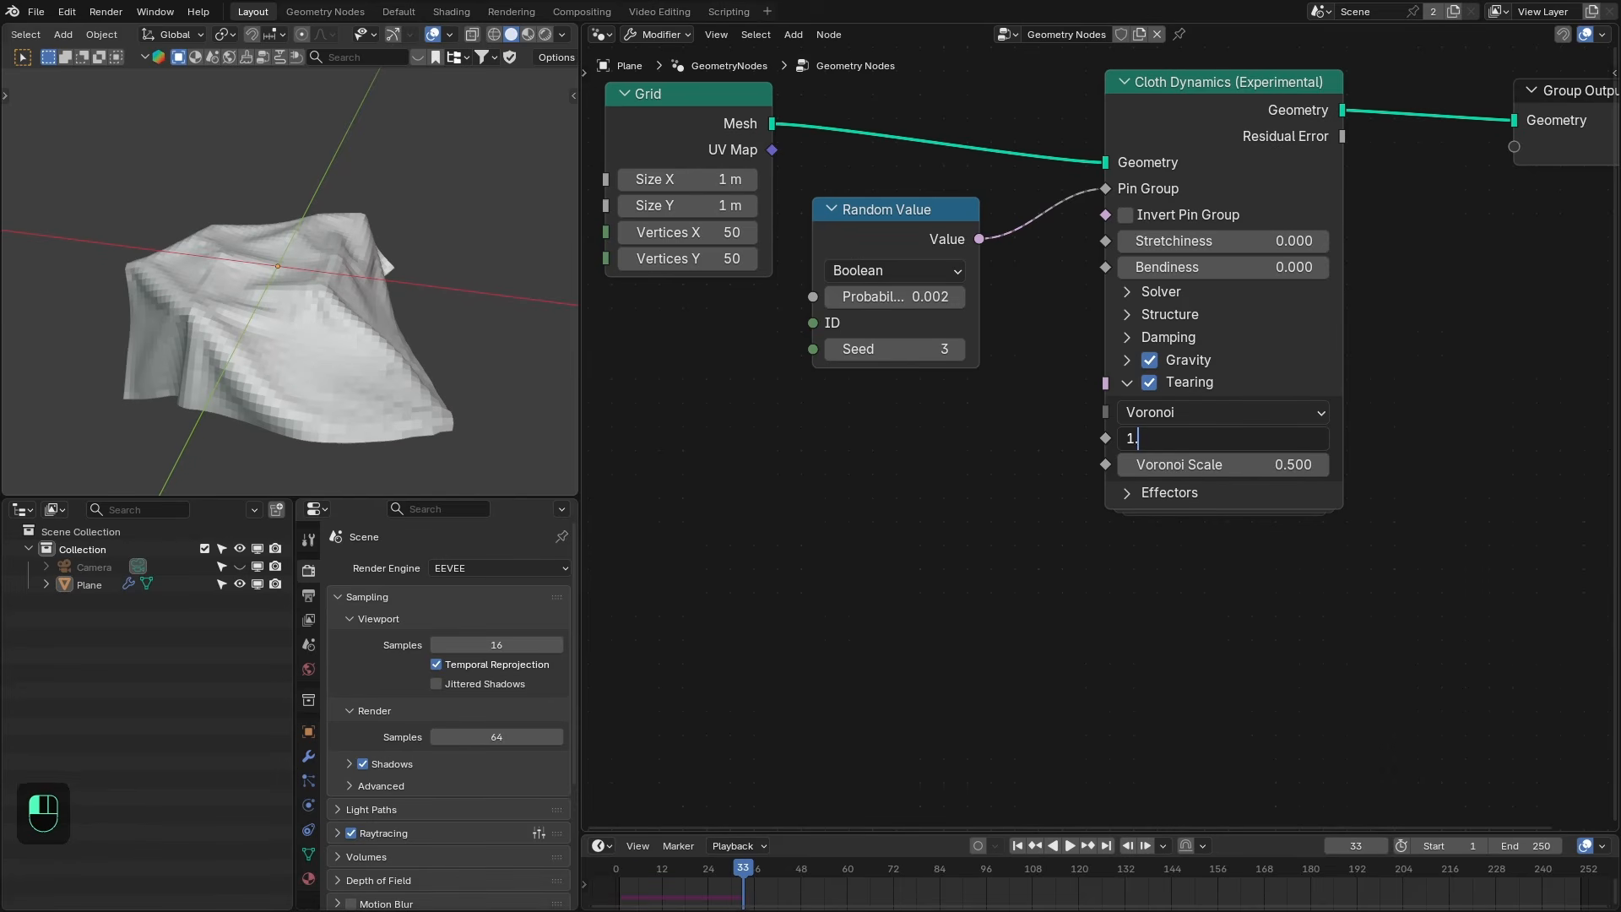
key(Return)
key(shift+Right)
key(shift+Left)
key(space)
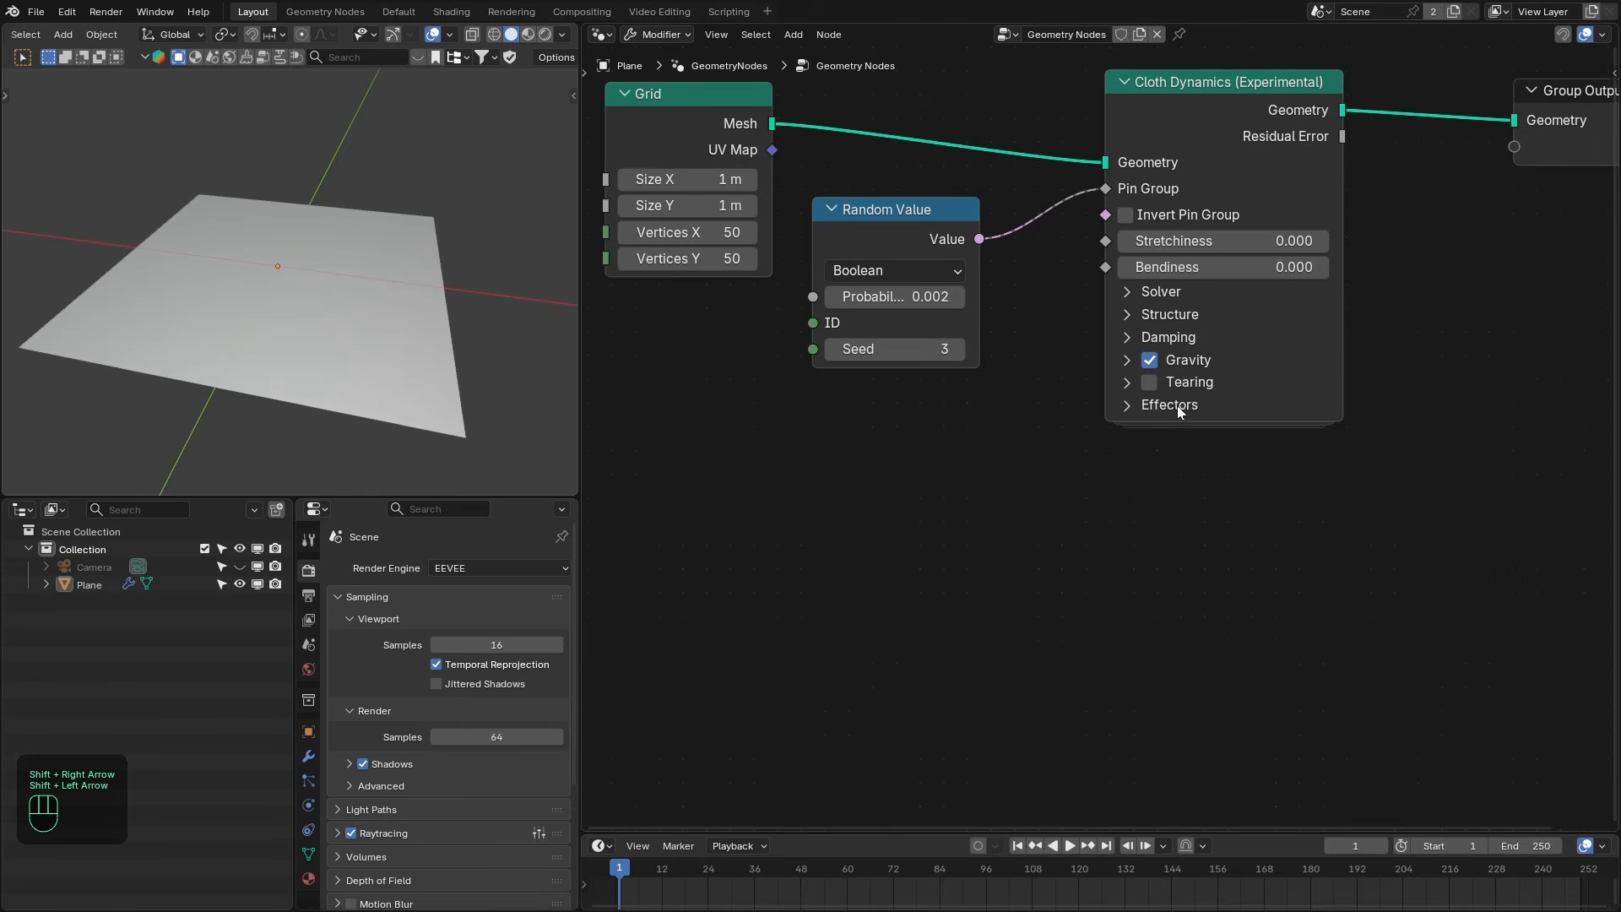
Expand the Cloth Dynamics node's Effectors settings and run the simulation without tearing.
click(1170, 405)
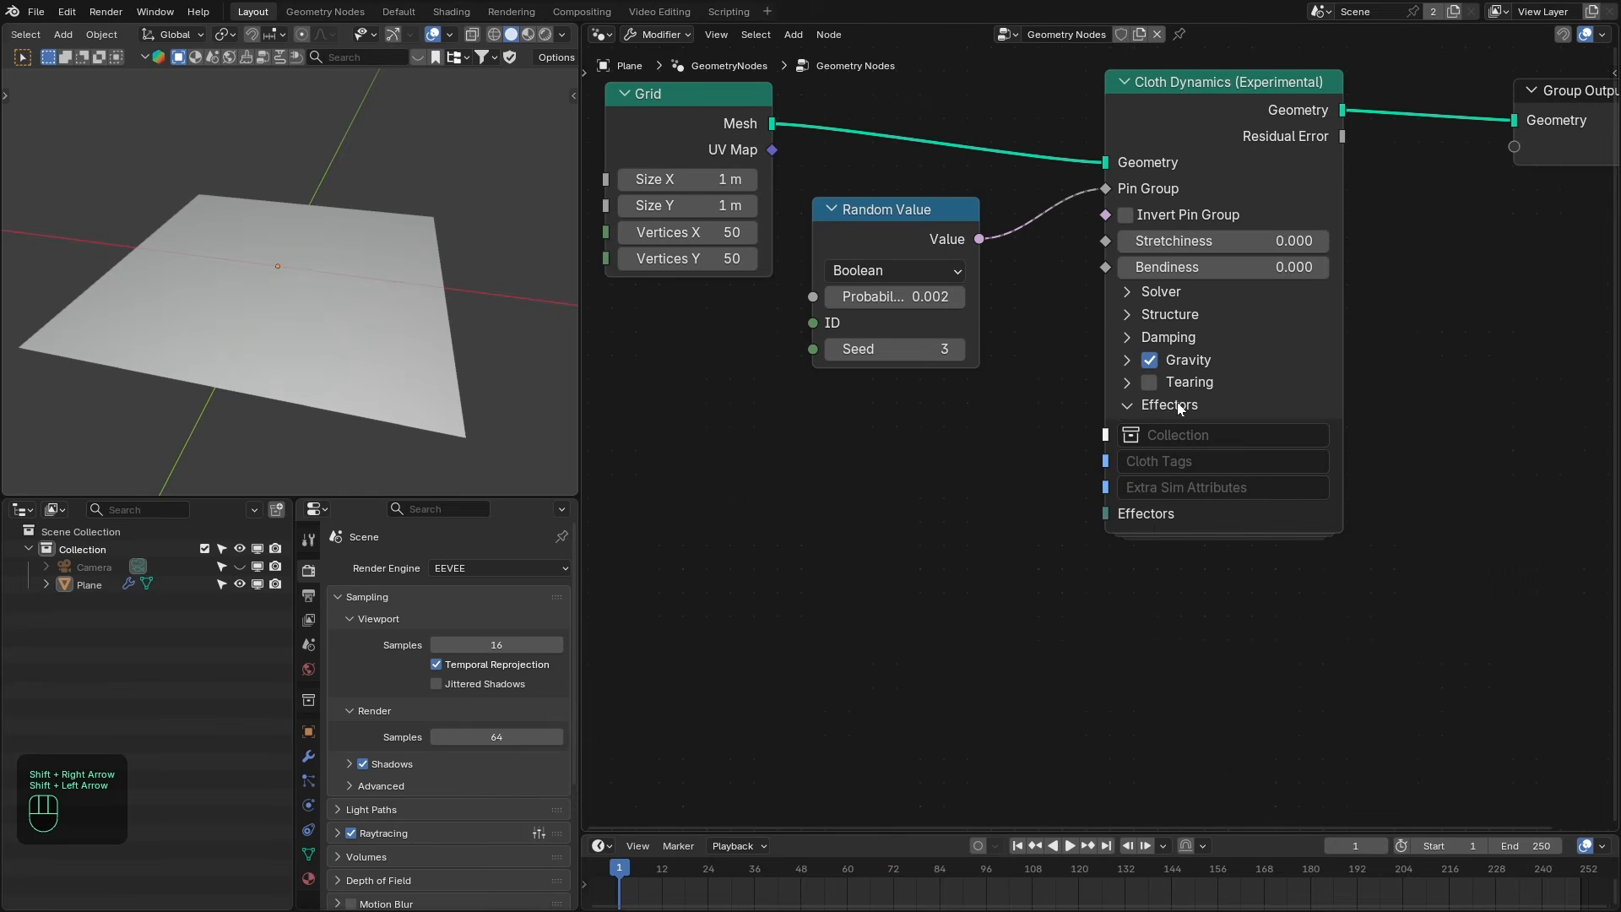
key(space)
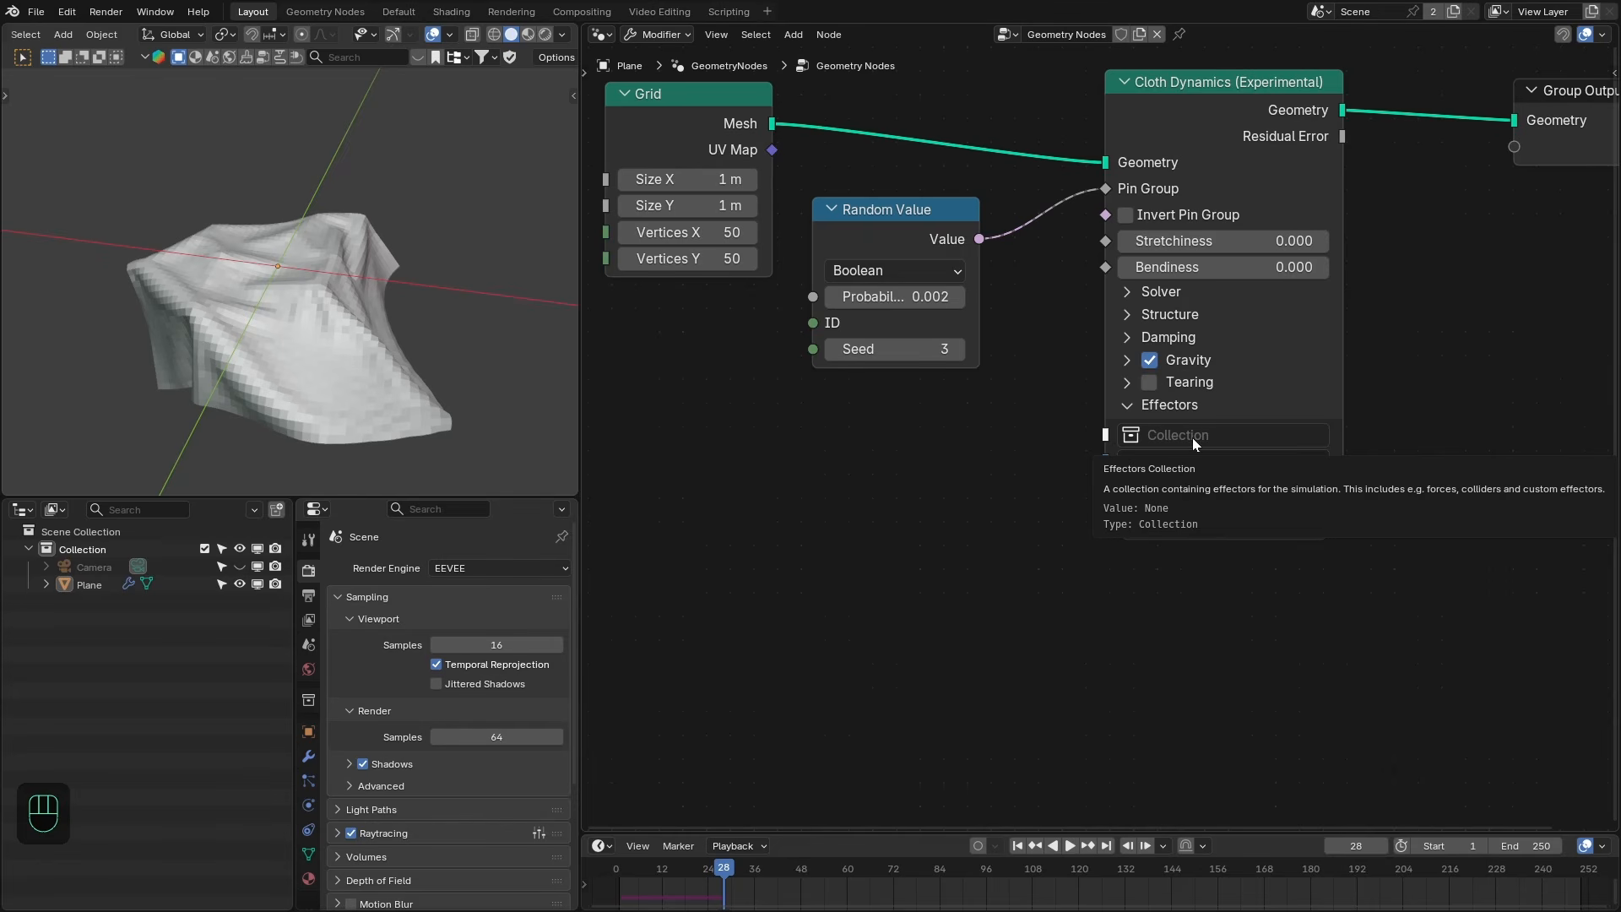
middle_drag(1060, 399, 1177, 372)
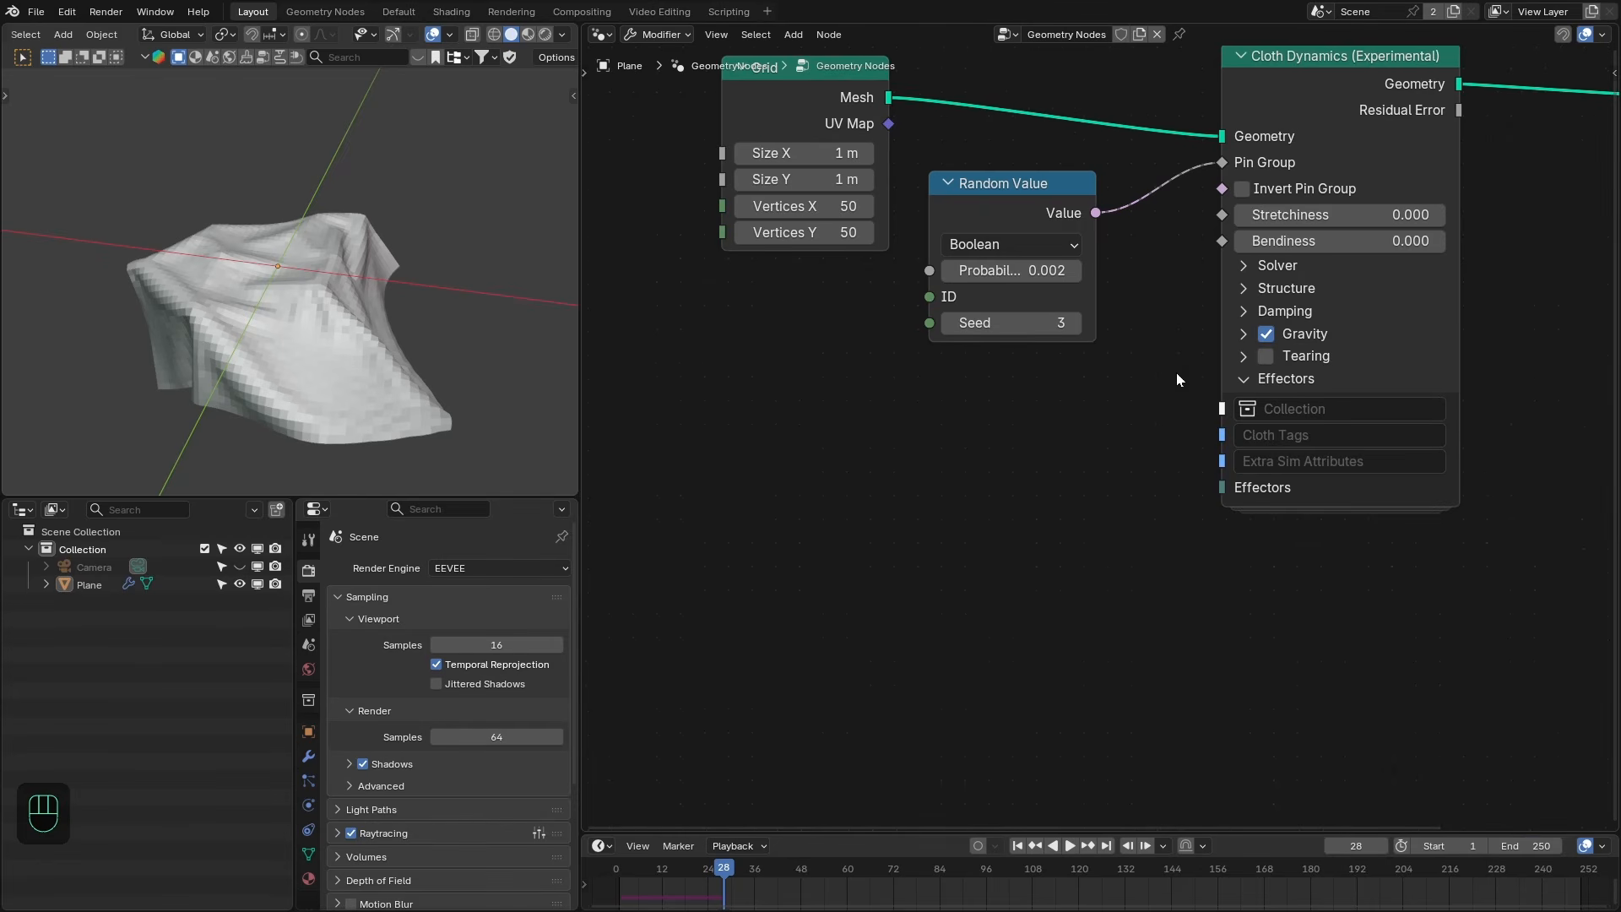
Delete the Random Value node that drives the pin group and return to the first frame.
scroll(1088, 259, down, 1)
middle_drag(1087, 256, 1067, 296)
drag(979, 182, 1030, 287)
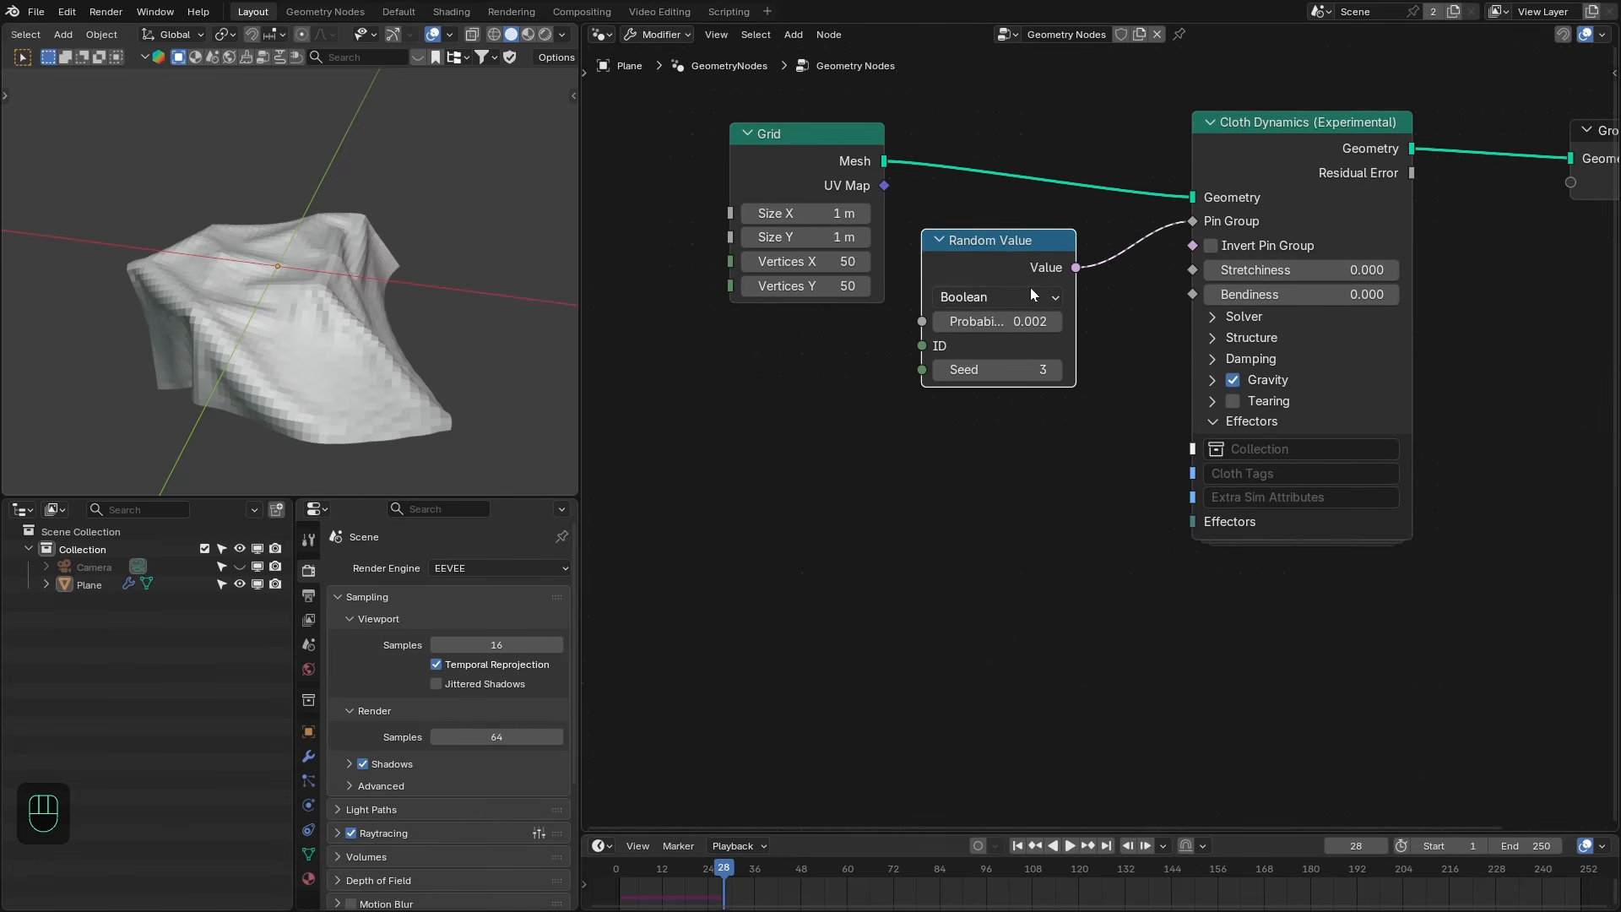
key(x)
key(shift+Right)
key(shift+Left)
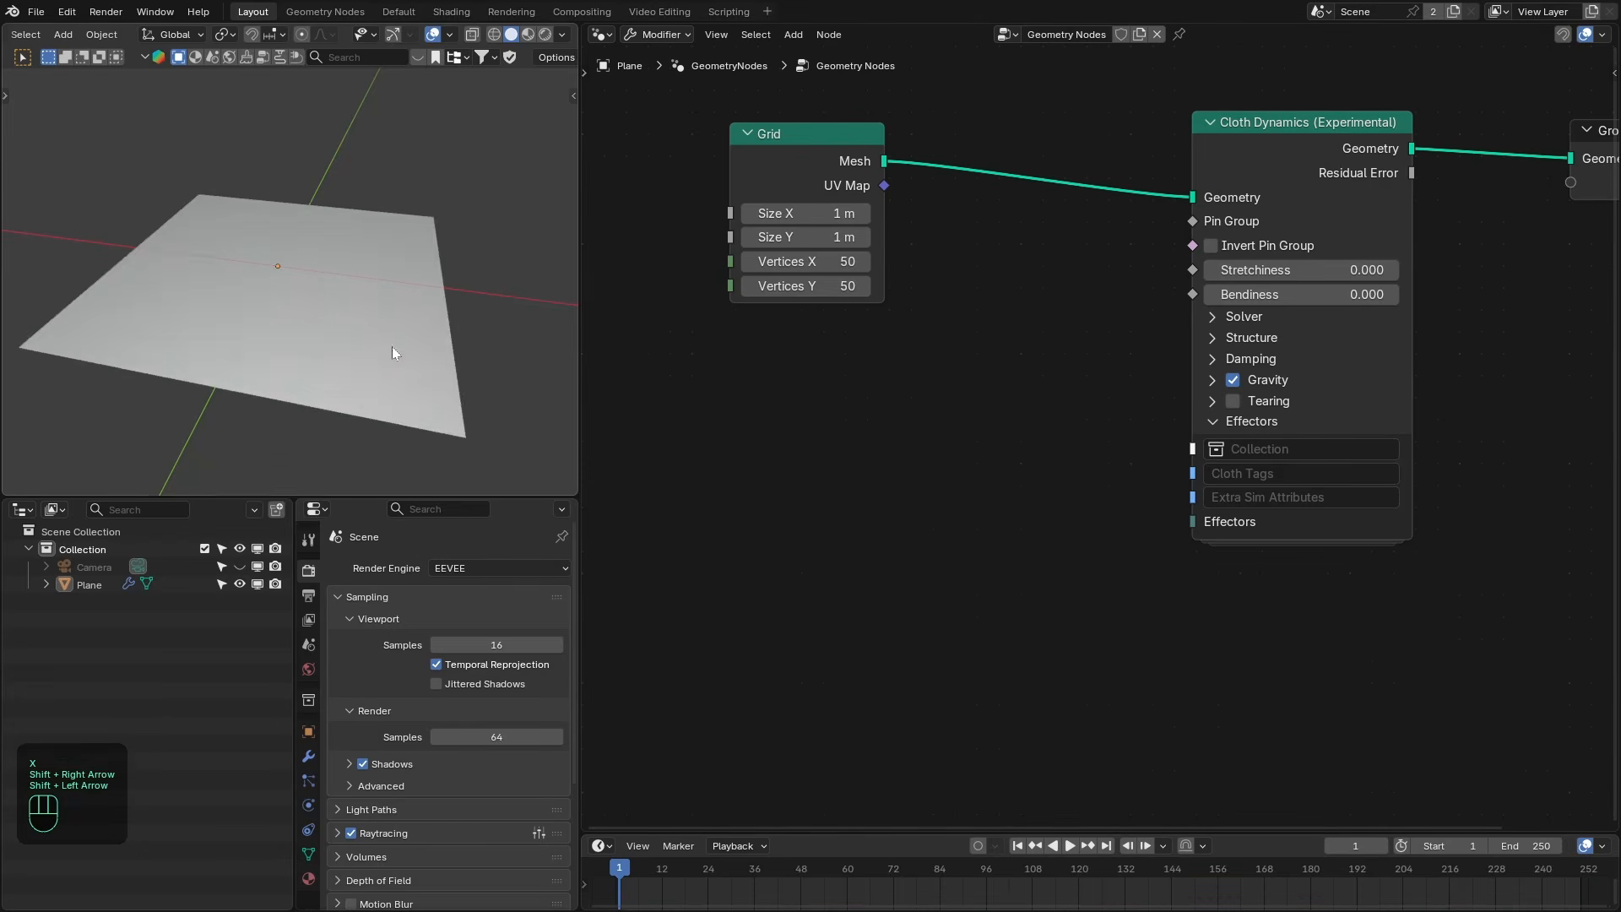
Add a UV sphere at the centre of the cloth grid and scale it down to fit within the grid.
key(shift+a)
mouse_move(225, 292)
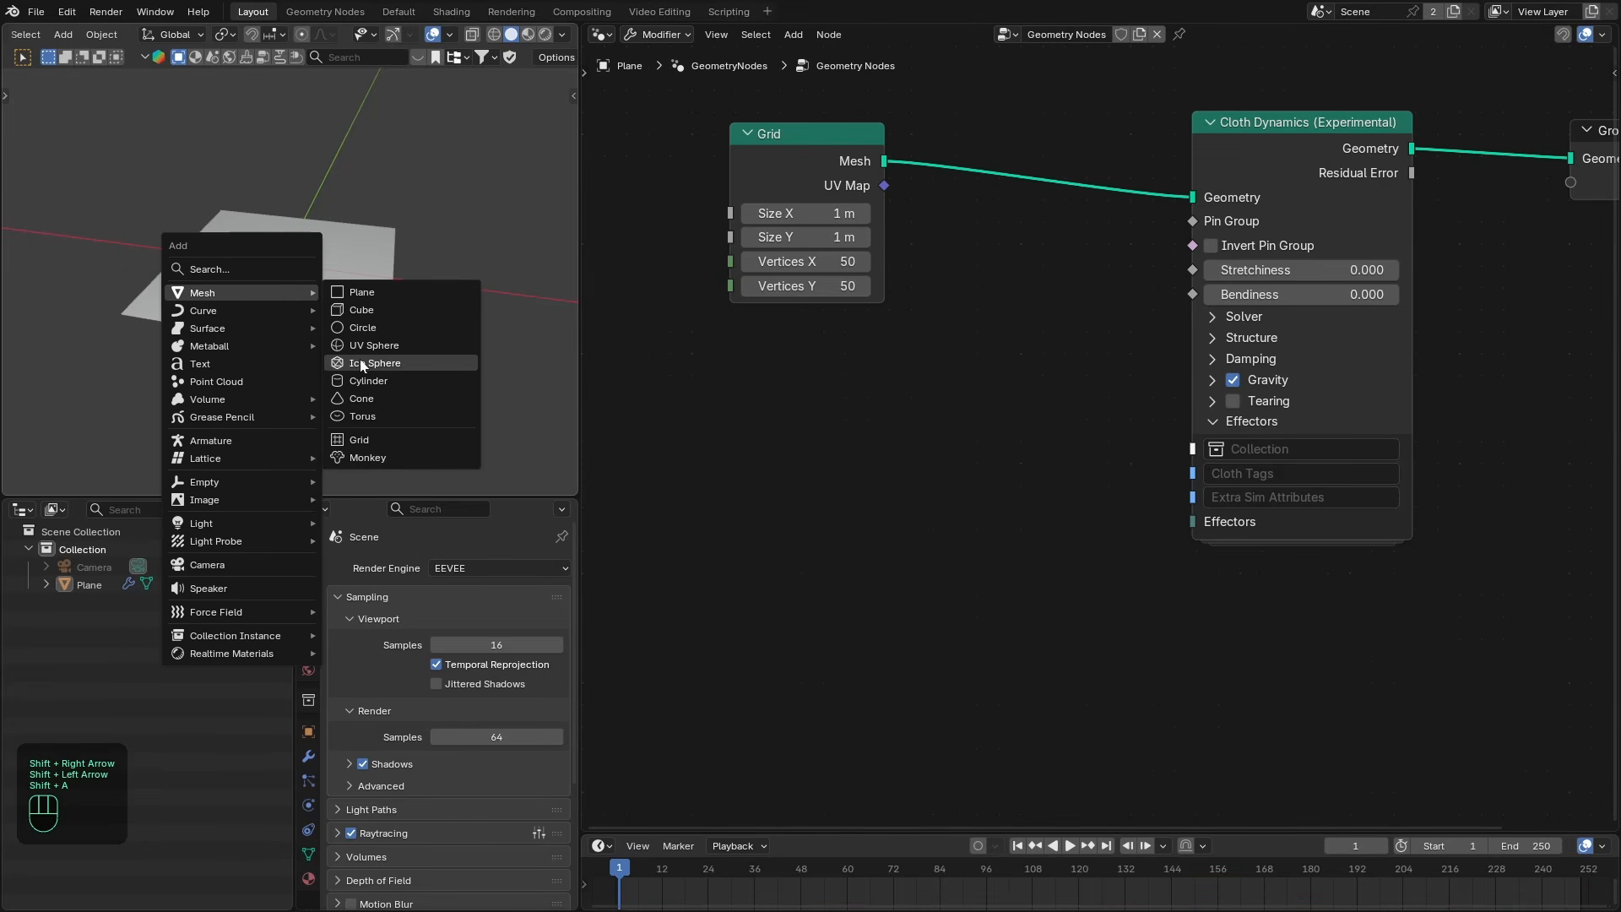
click(390, 347)
scroll(427, 397, down, 6)
key(s)
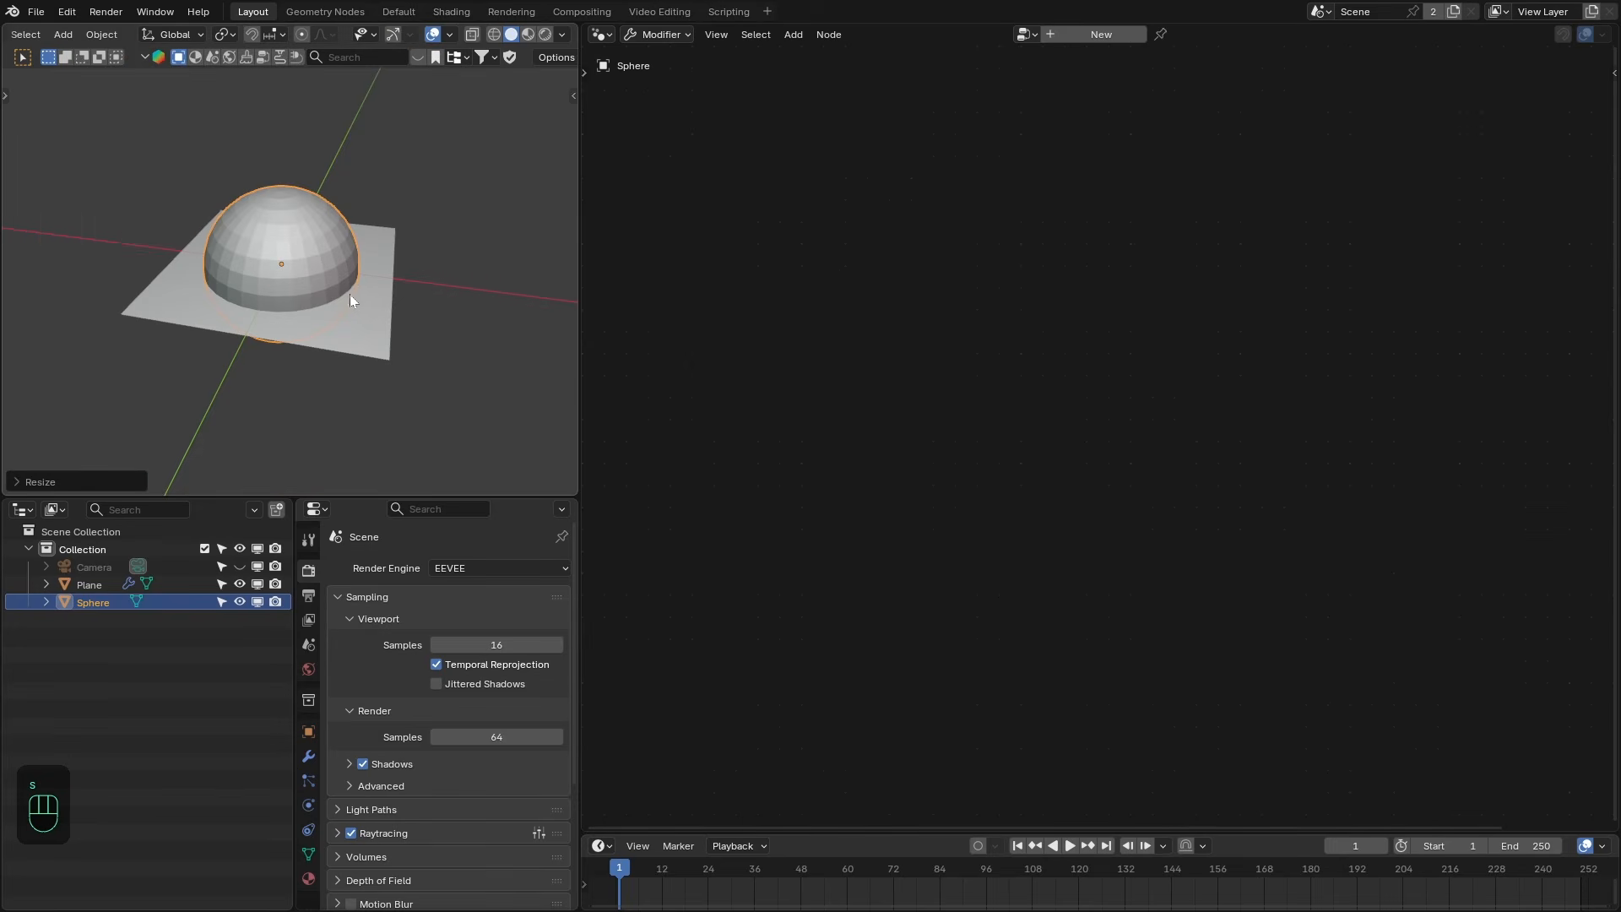
click(373, 266)
Move the sphere straight down along Z so it sits beneath the cloth grid.
key(g)
key(z)
click(338, 342)
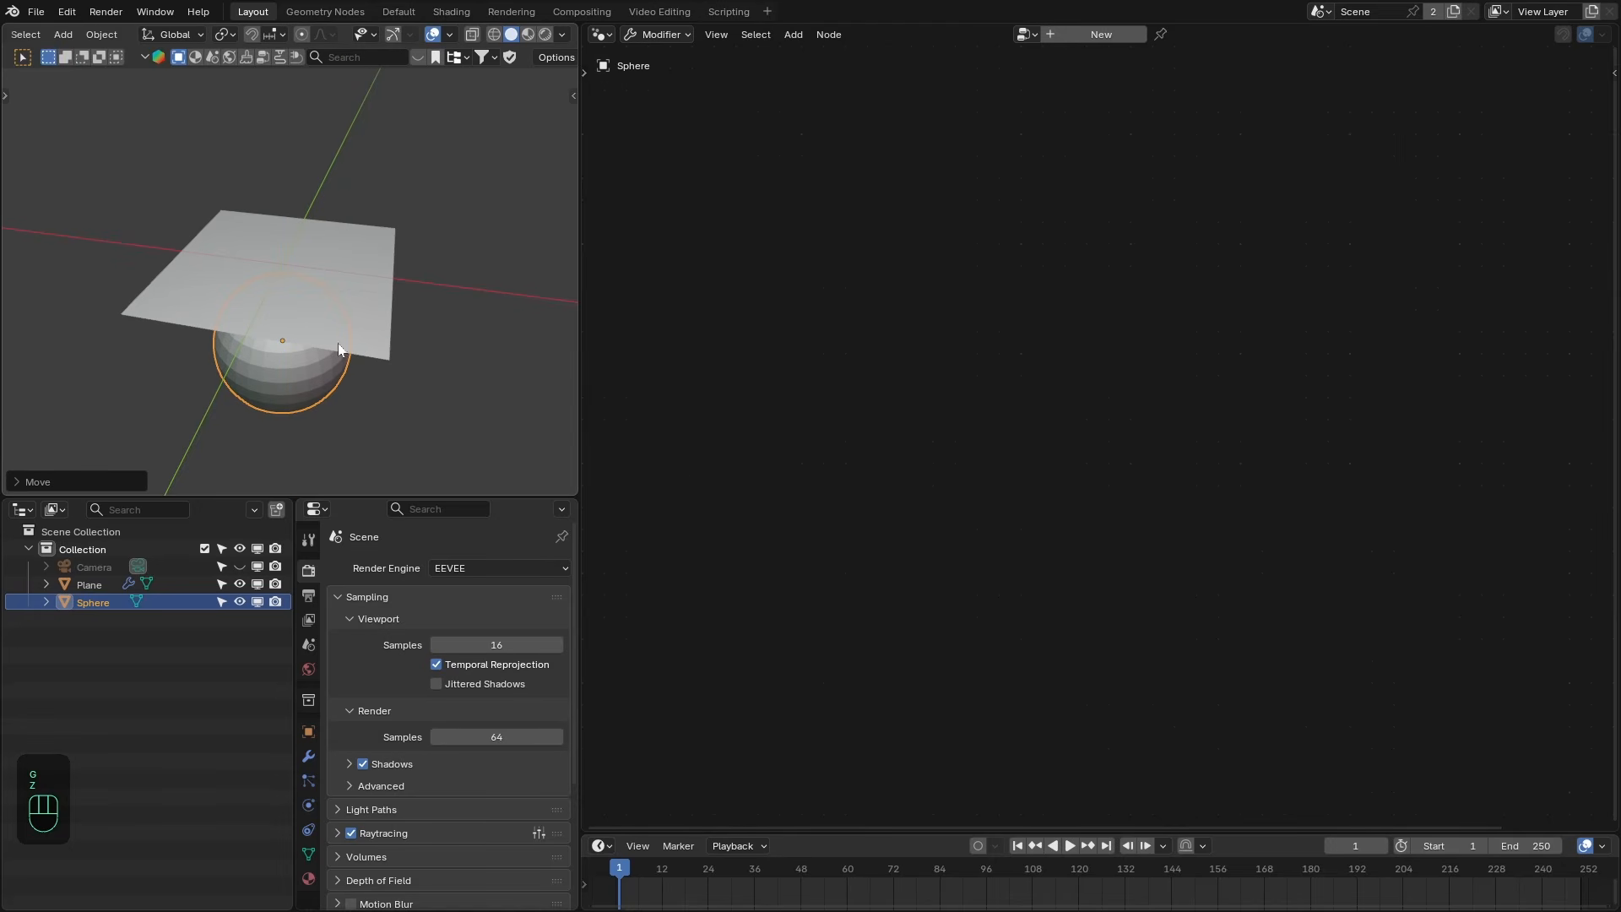
Move the sphere into a new collection named Collider.
key(m)
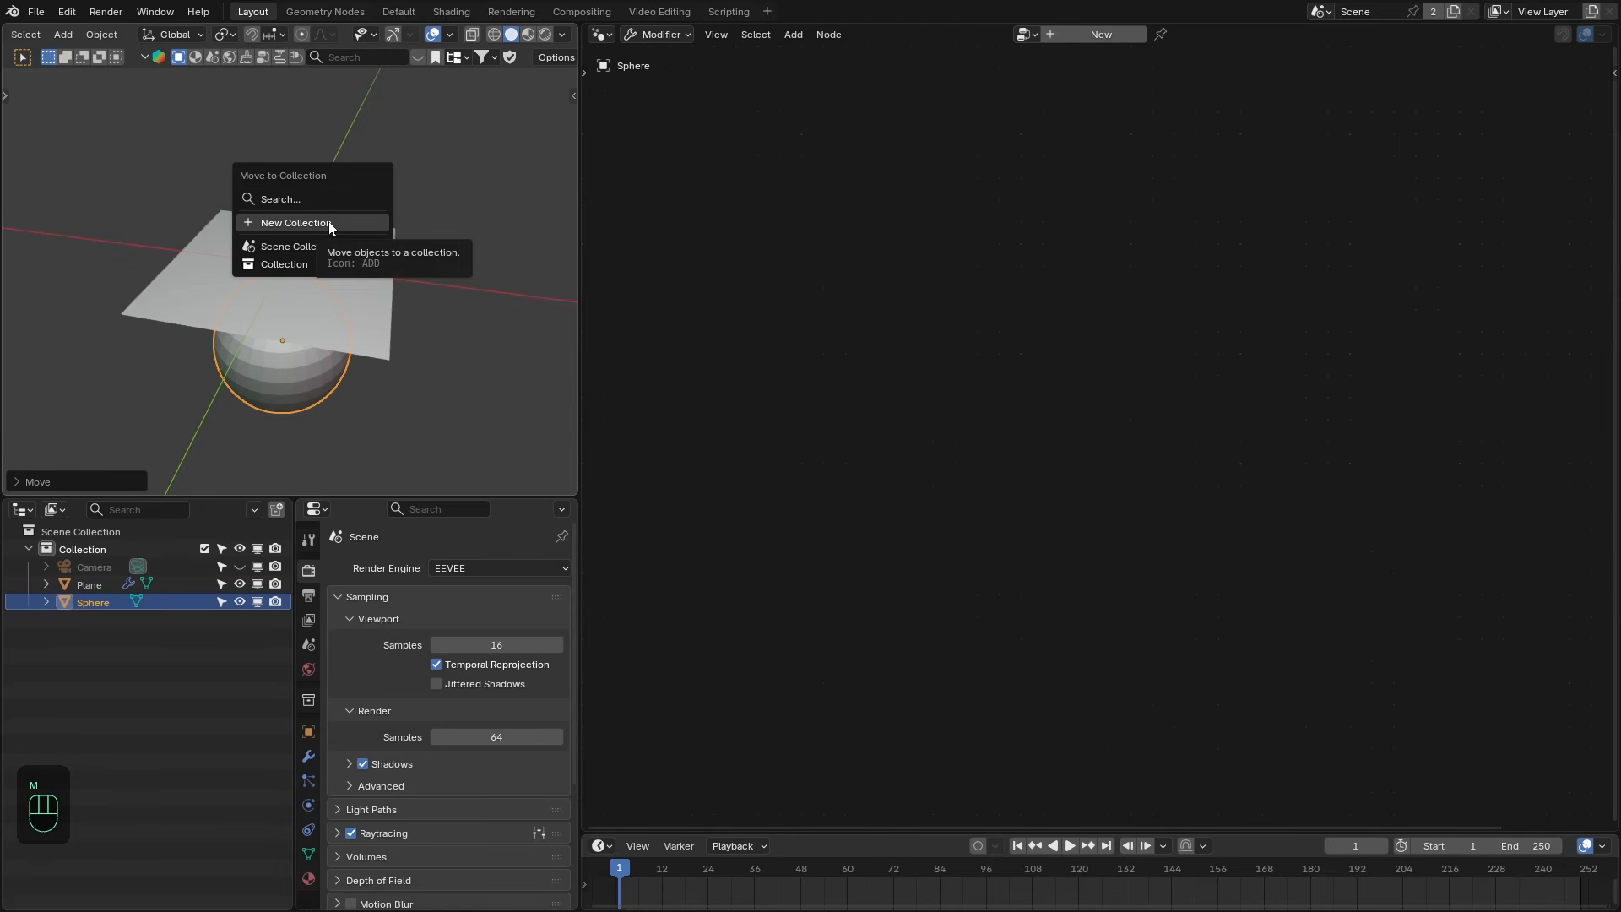
click(328, 221)
text(Collider)
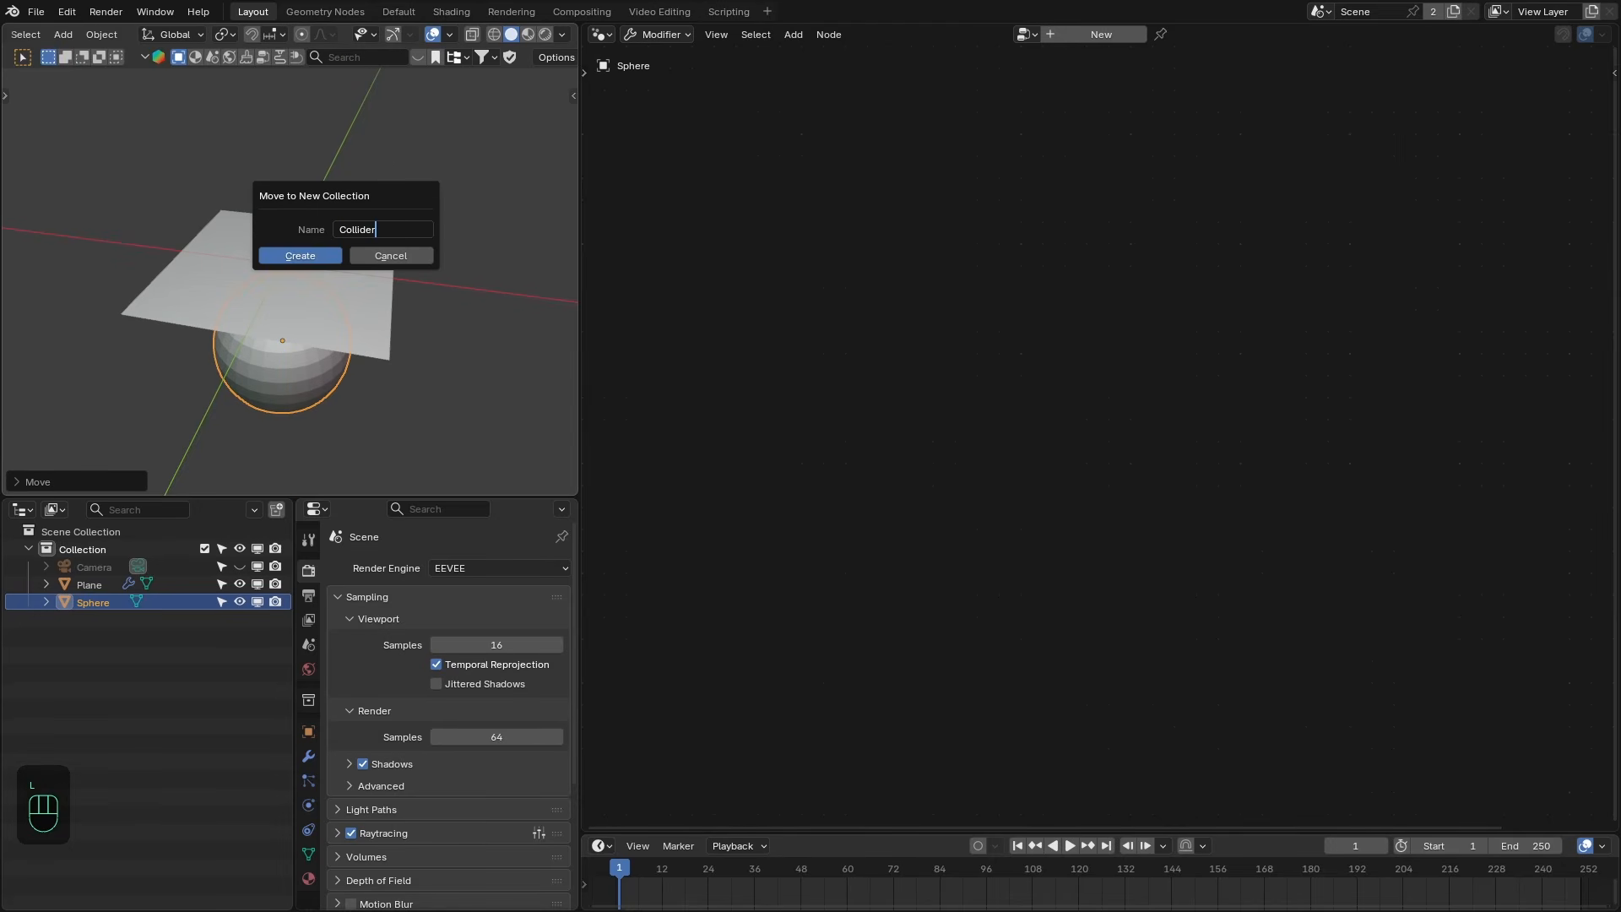
click(264, 254)
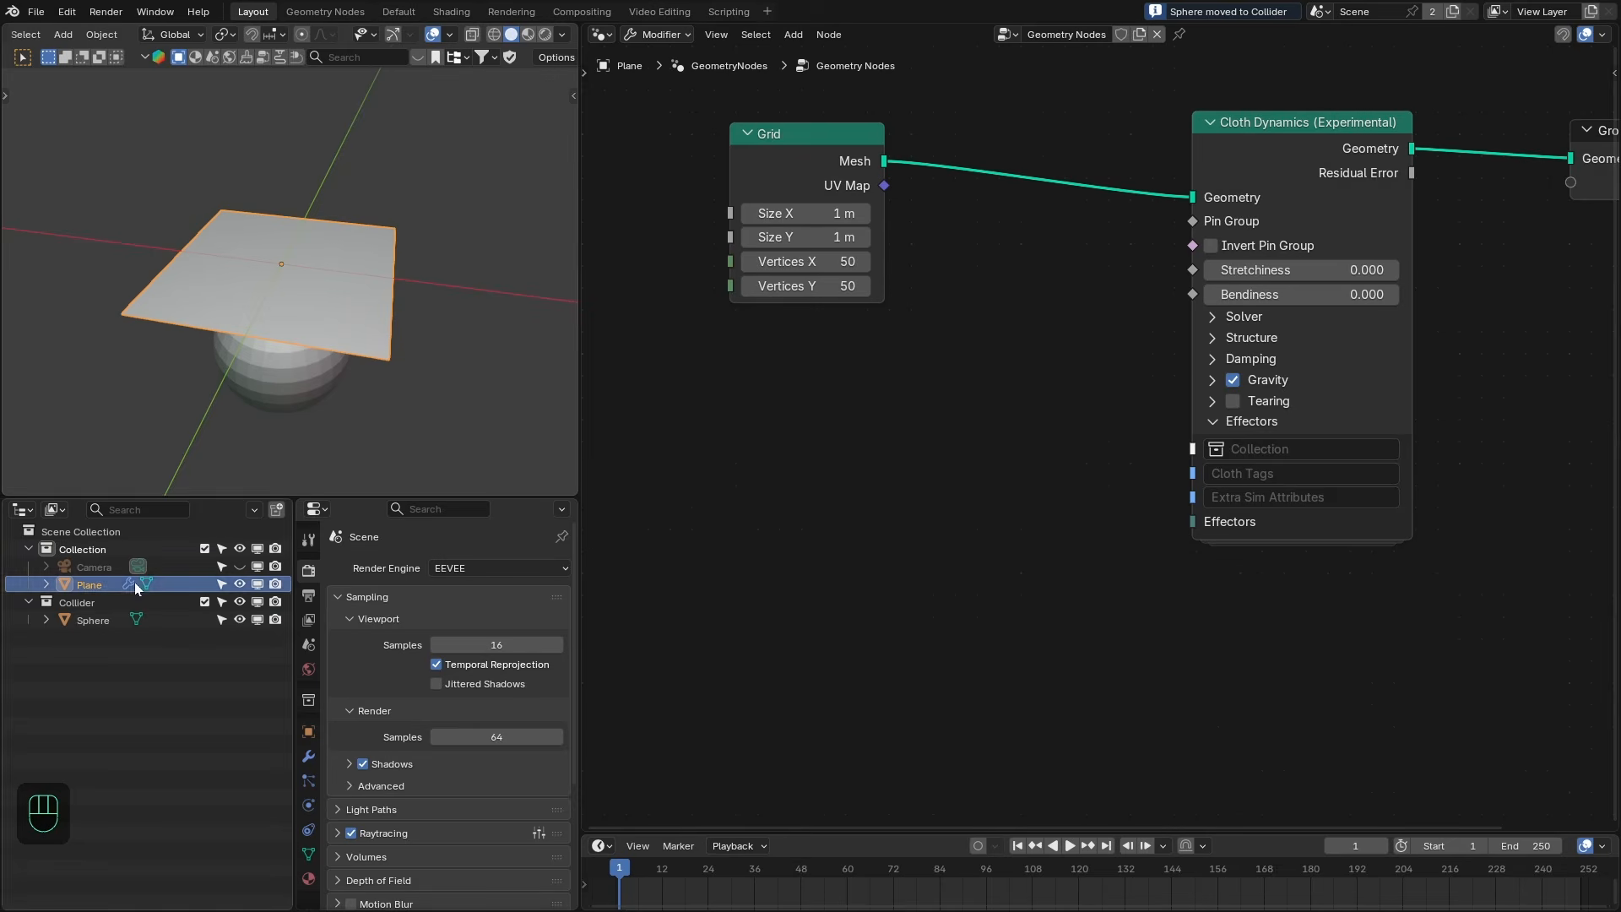
Assign the Collider collection as the plane's cloth effectors collection, play the simulation, and return to the first frame.
click(1237, 448)
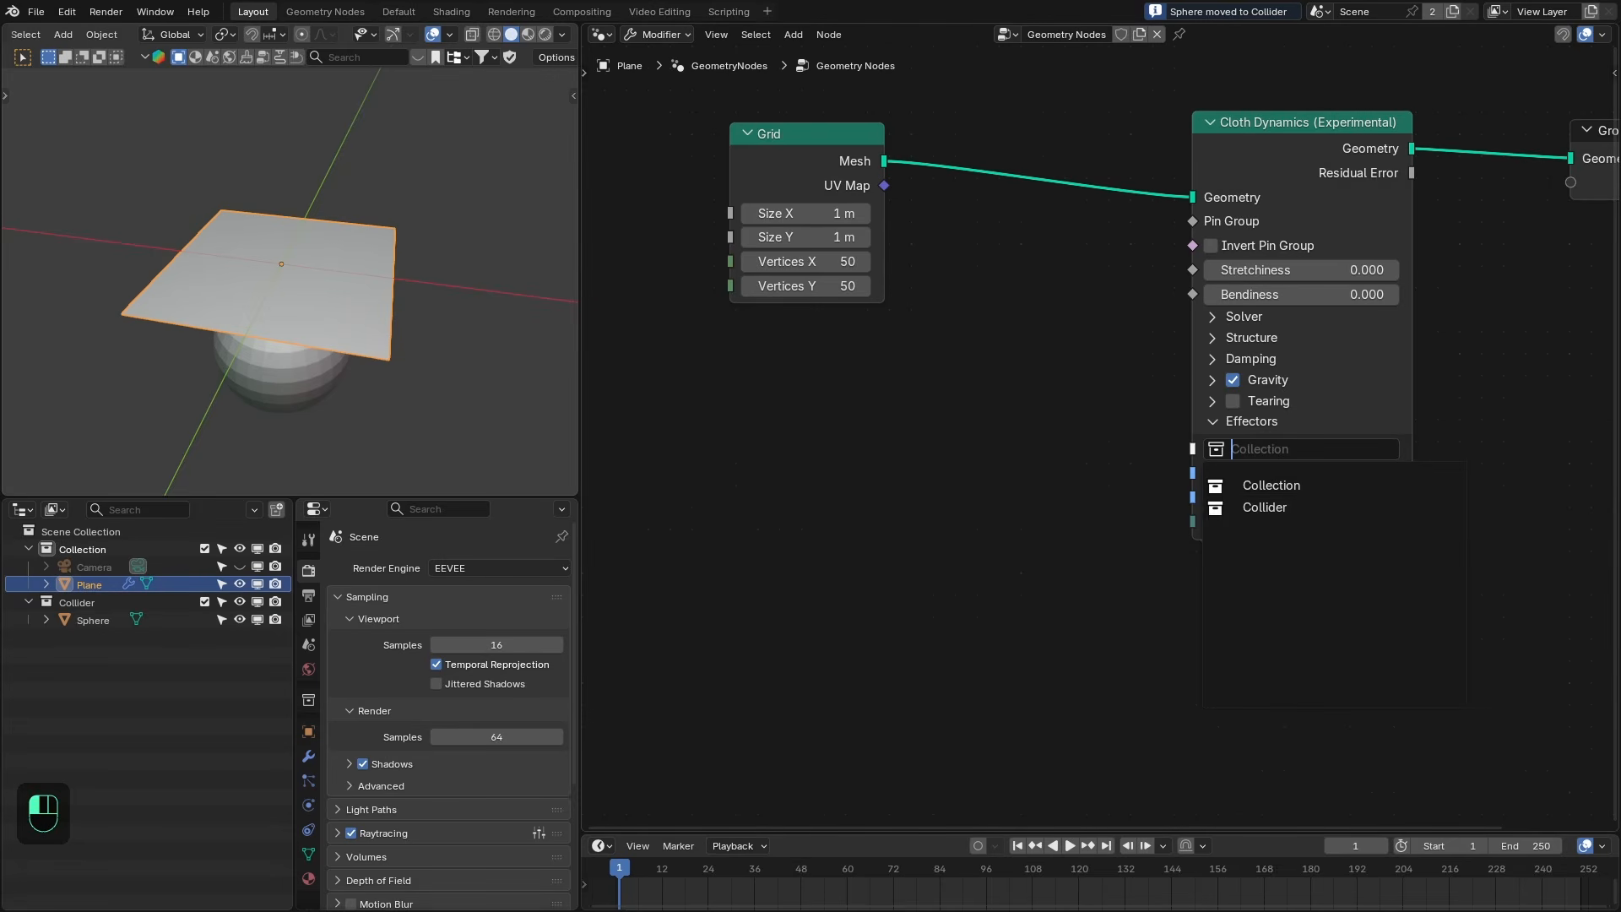
click(1267, 508)
key(space)
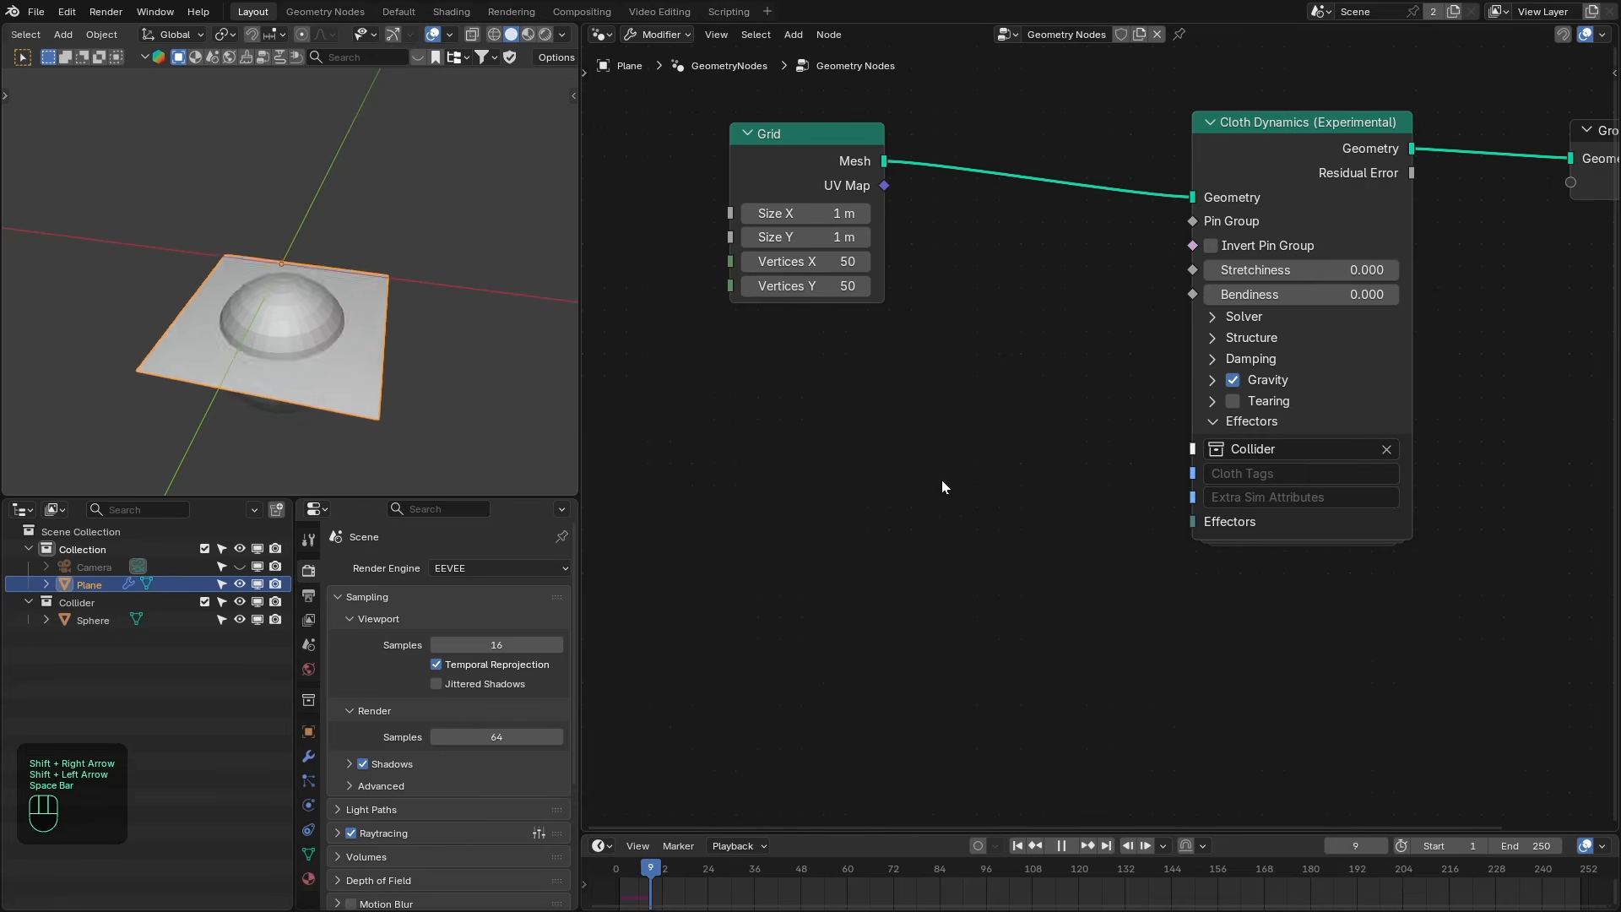
key(space)
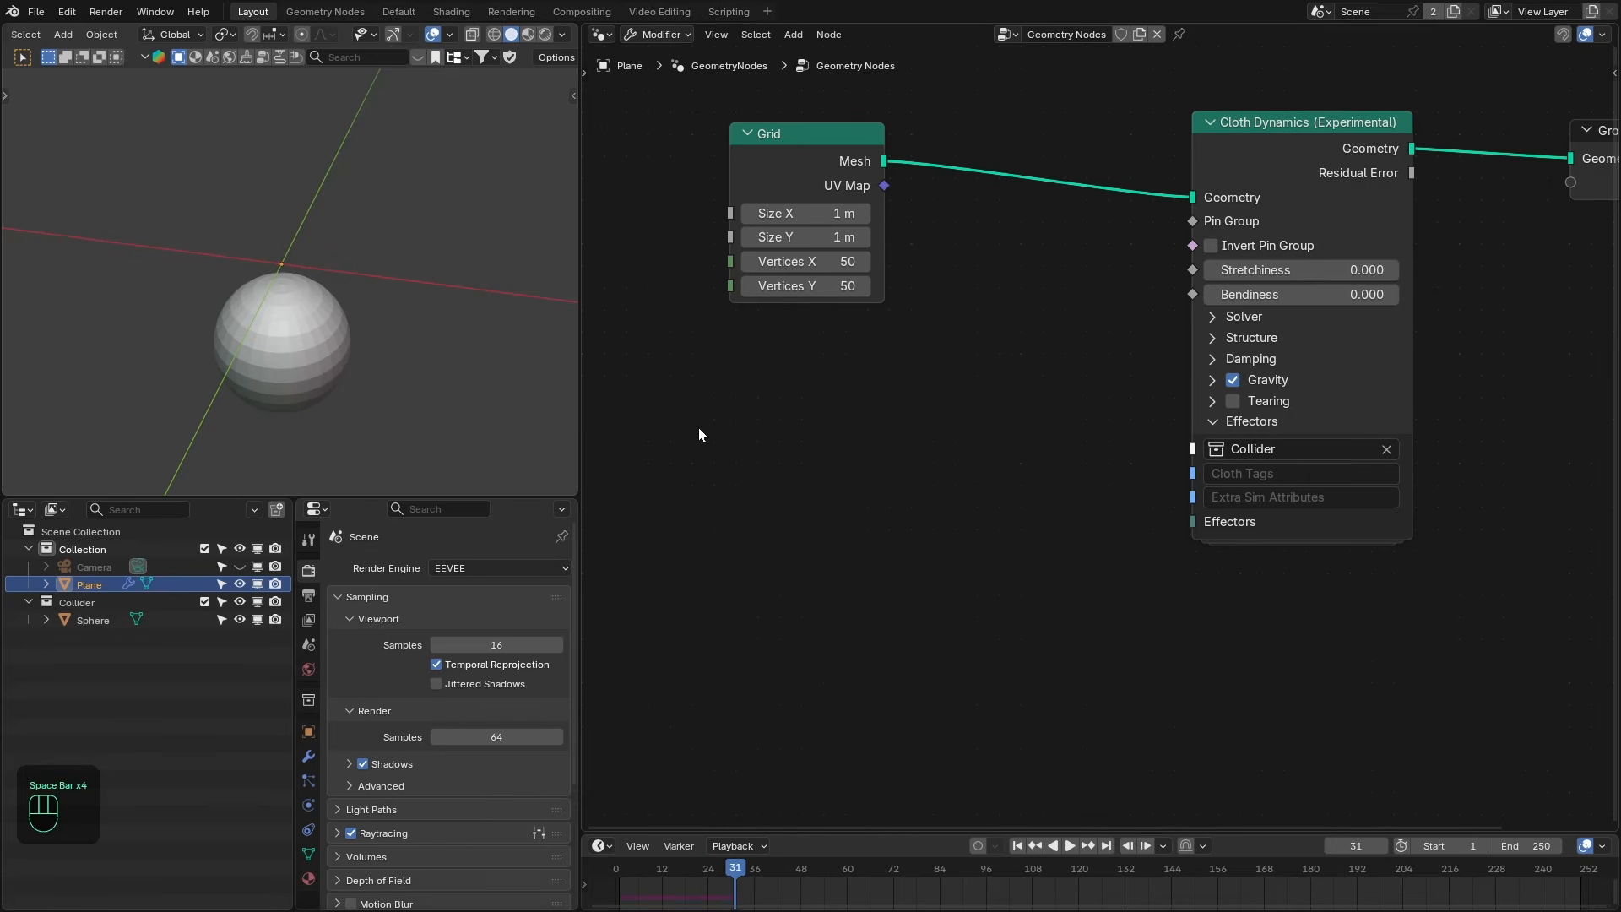
key(shift+Left)
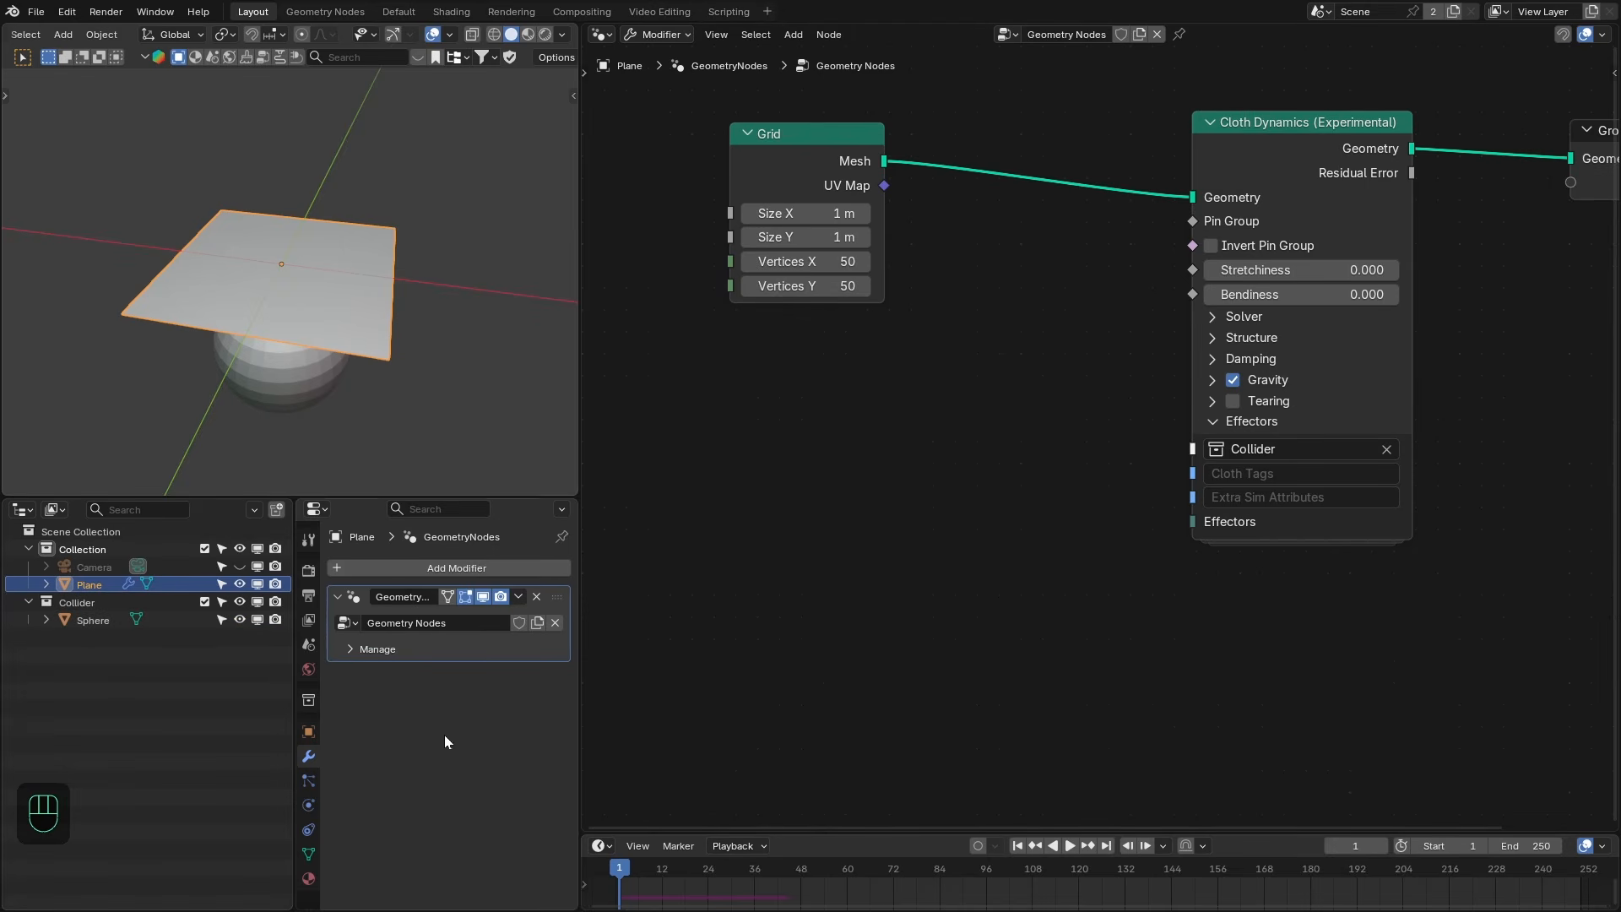
Add the Collider modifier to the sphere.
click(311, 804)
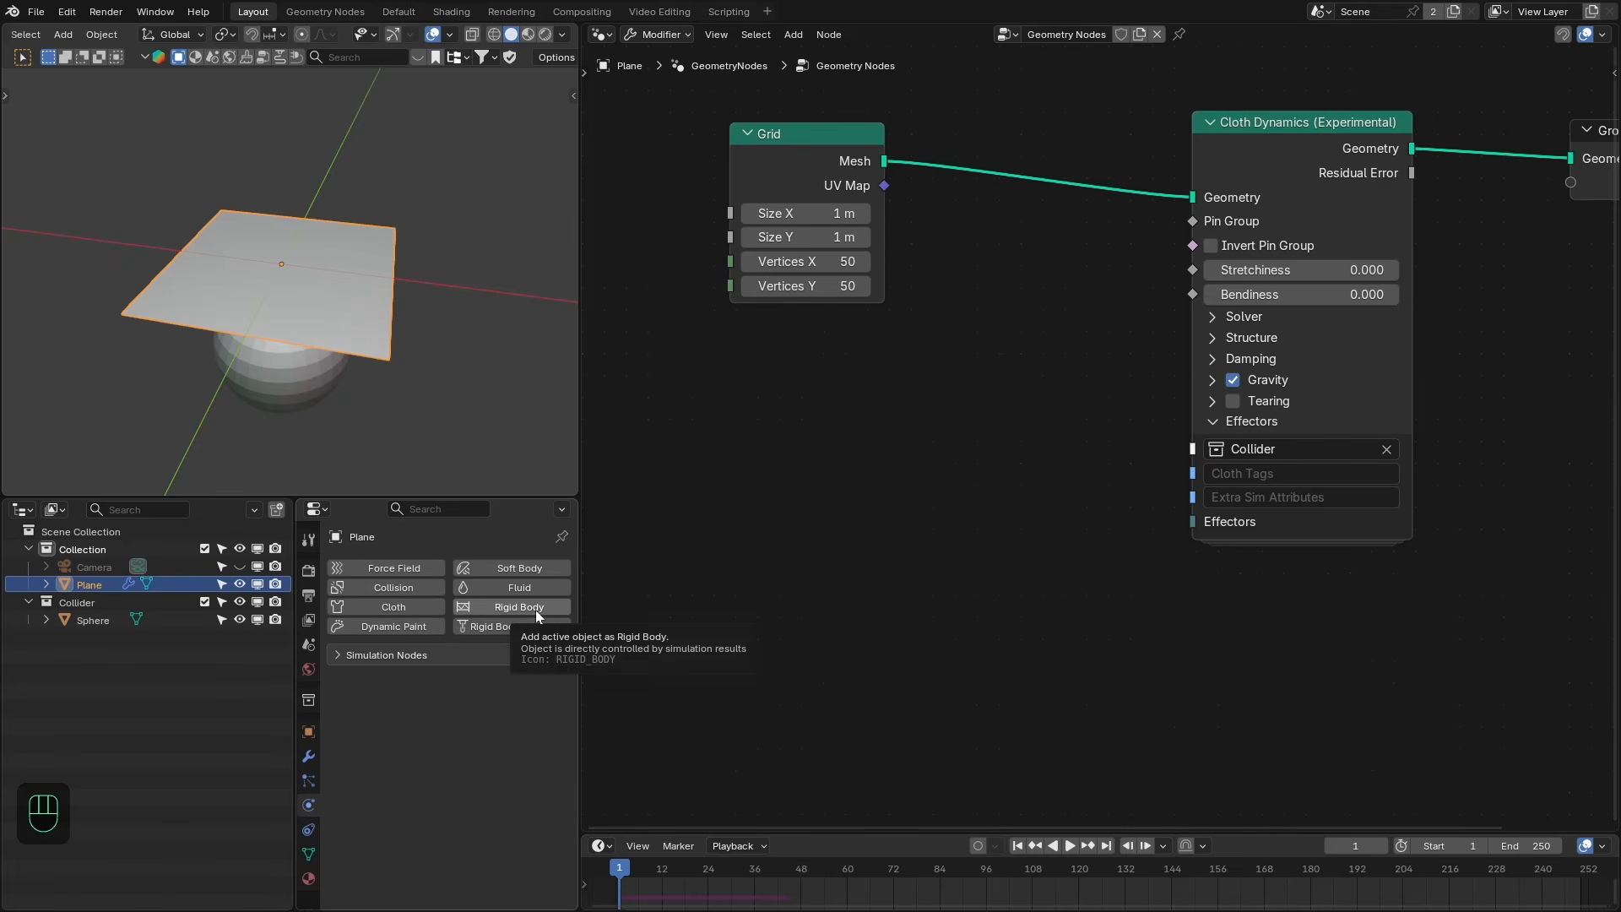
click(309, 755)
click(85, 620)
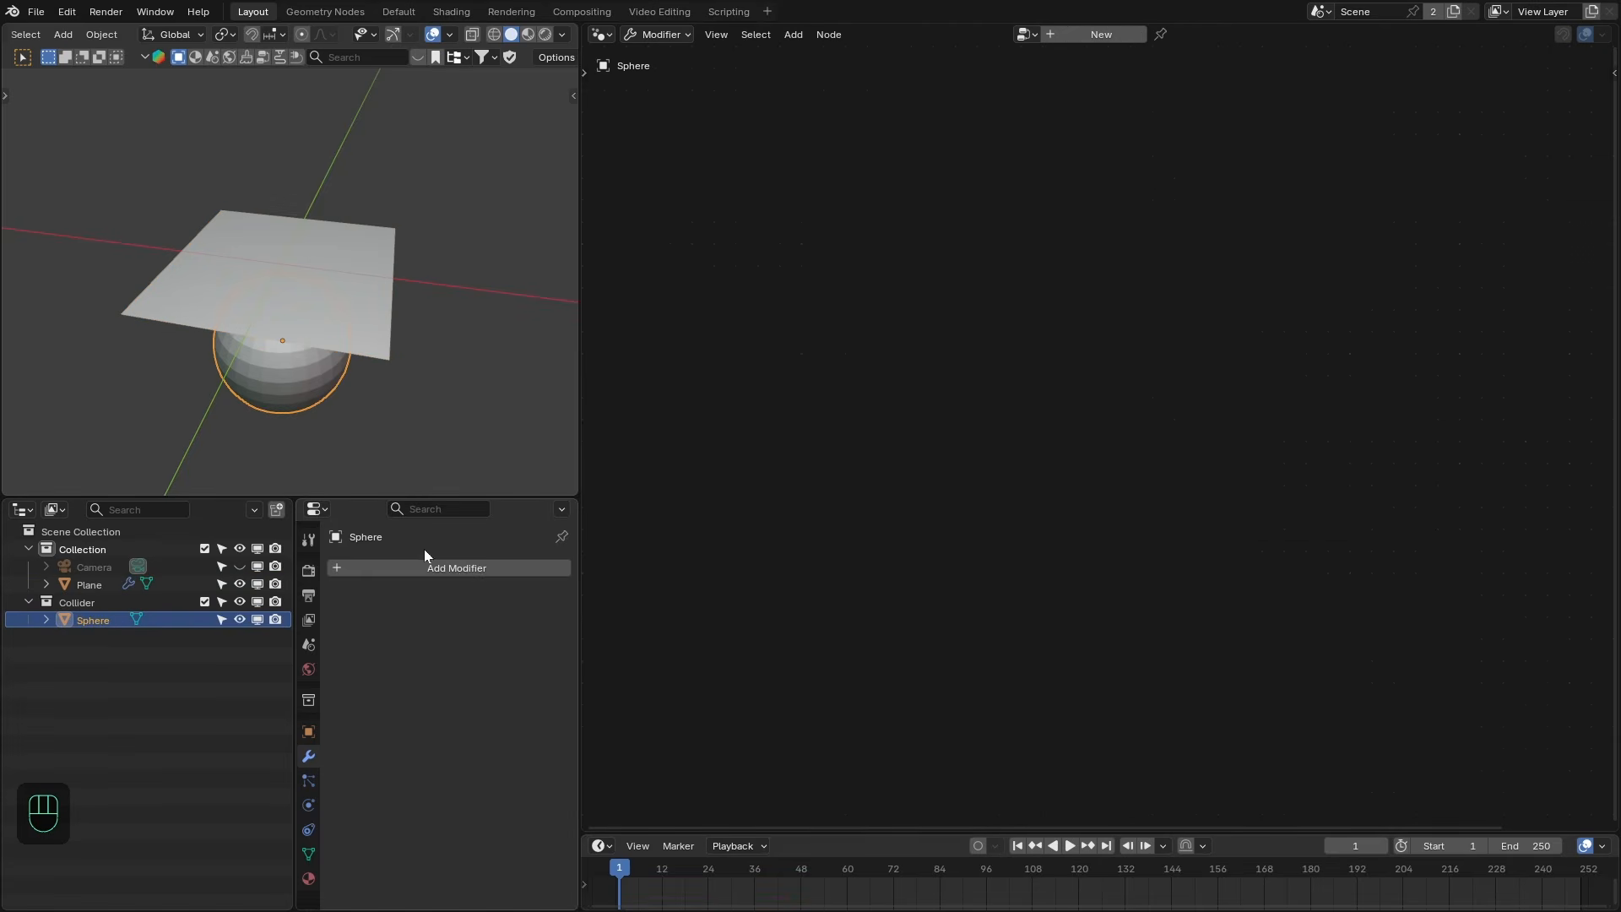
click(437, 569)
text(co)
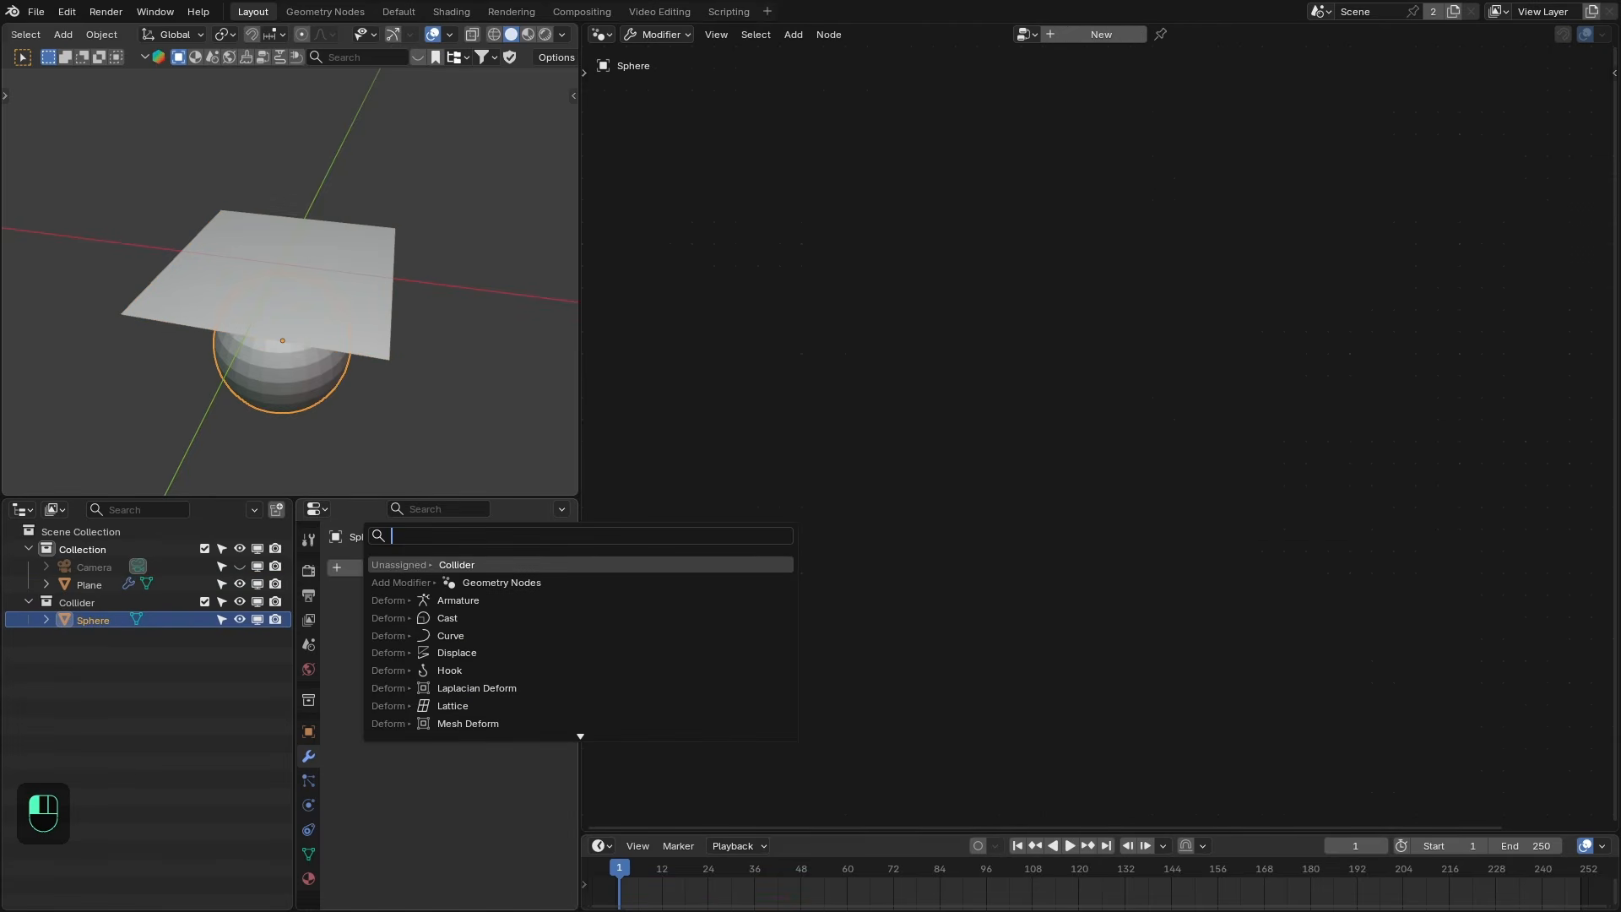
text(ll)
key(Return)
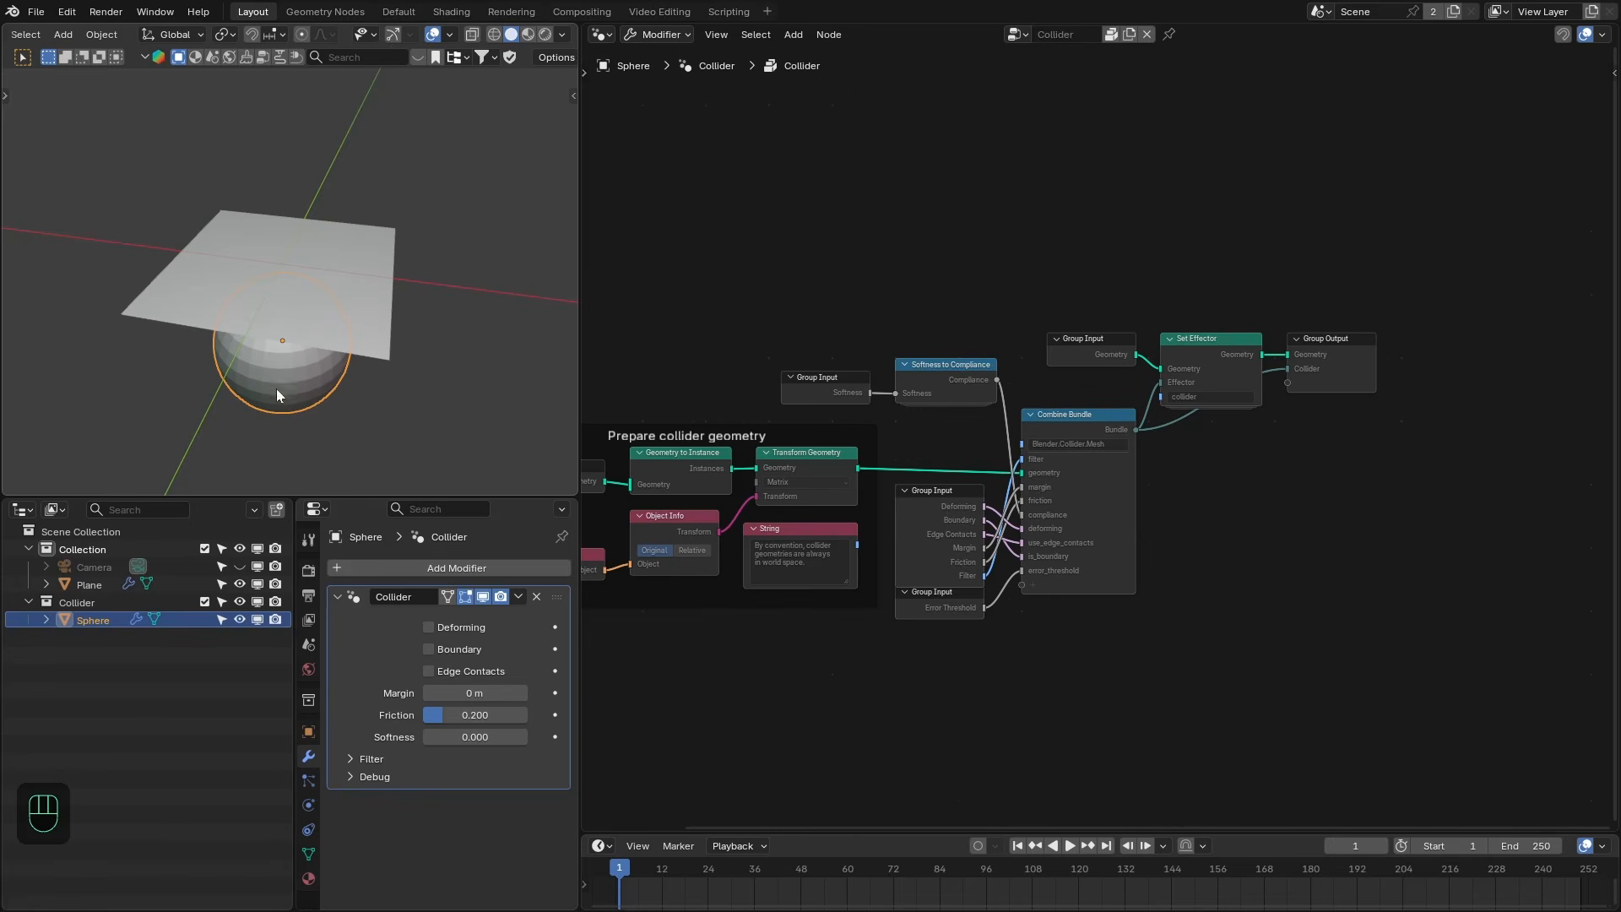
Select the cloth plane and play the simulation from the first frame to check its collision with the sphere.
click(370, 333)
key(shift+Right)
key(shift+Left)
key(space)
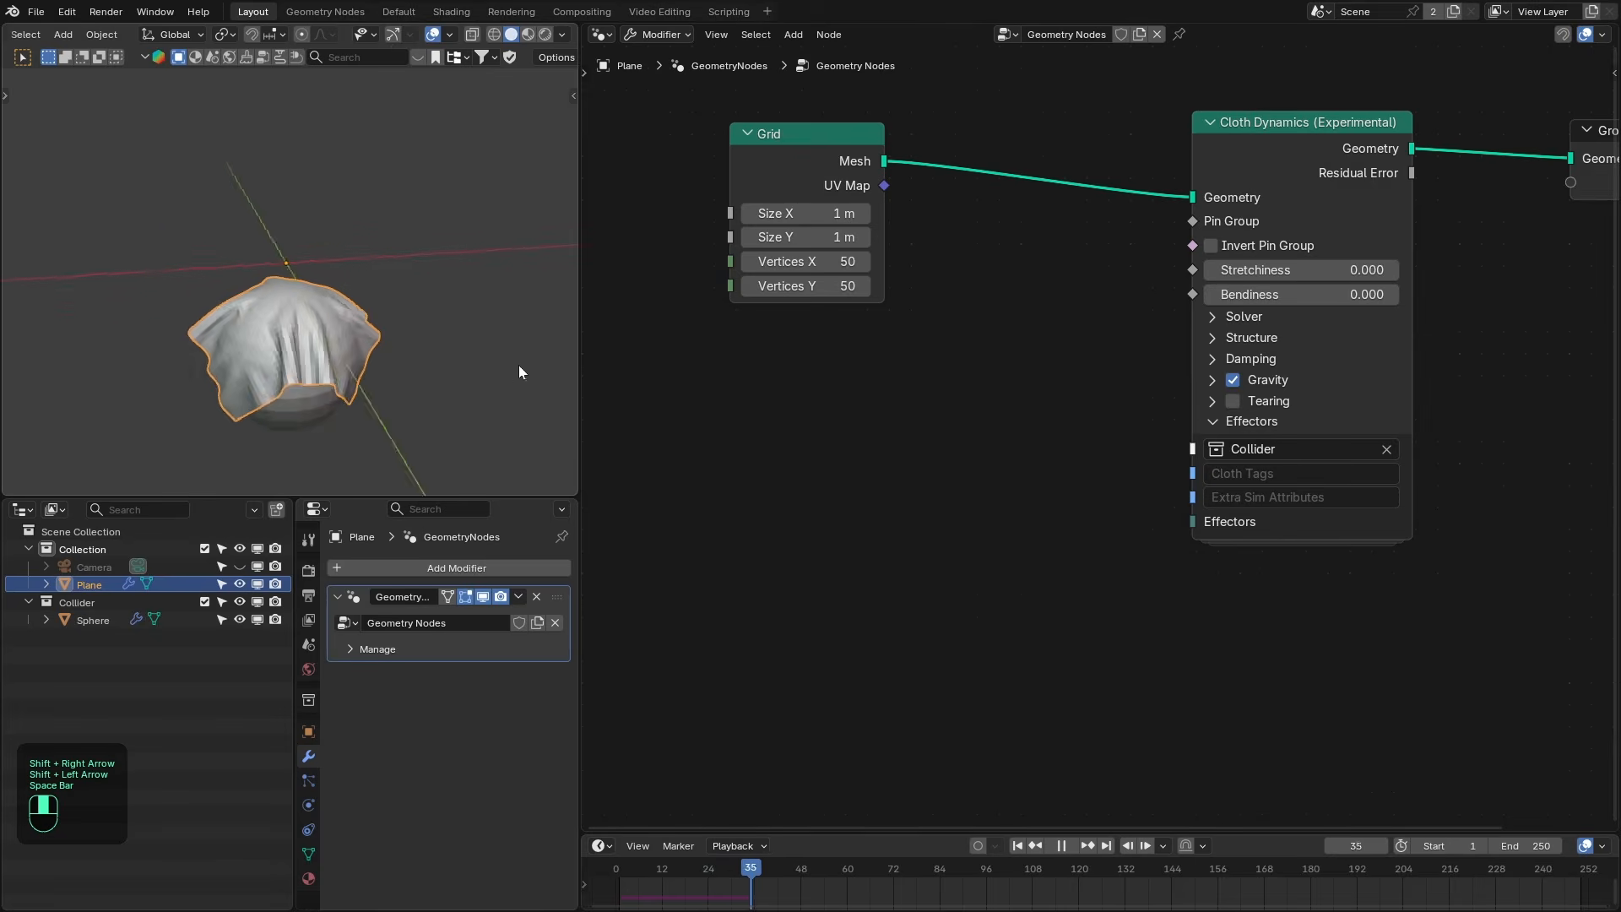
Move the sphere slightly and rescale it while the simulation plays, restarting from the first frame between the two size changes.
click(321, 416)
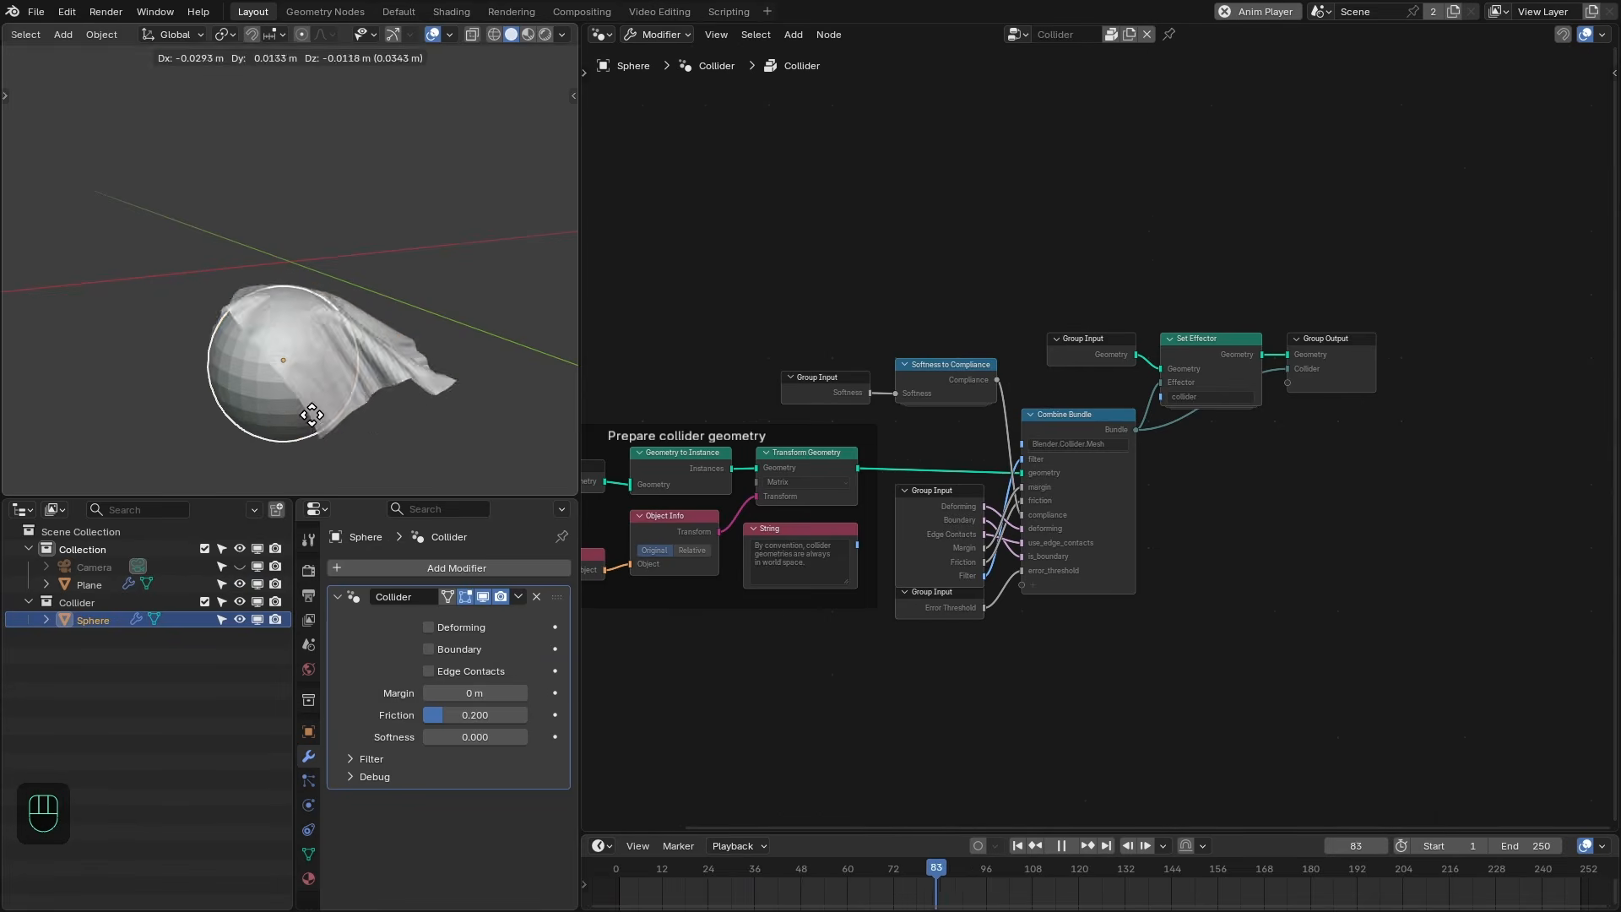
key(s)
click(433, 448)
key(shift+Left)
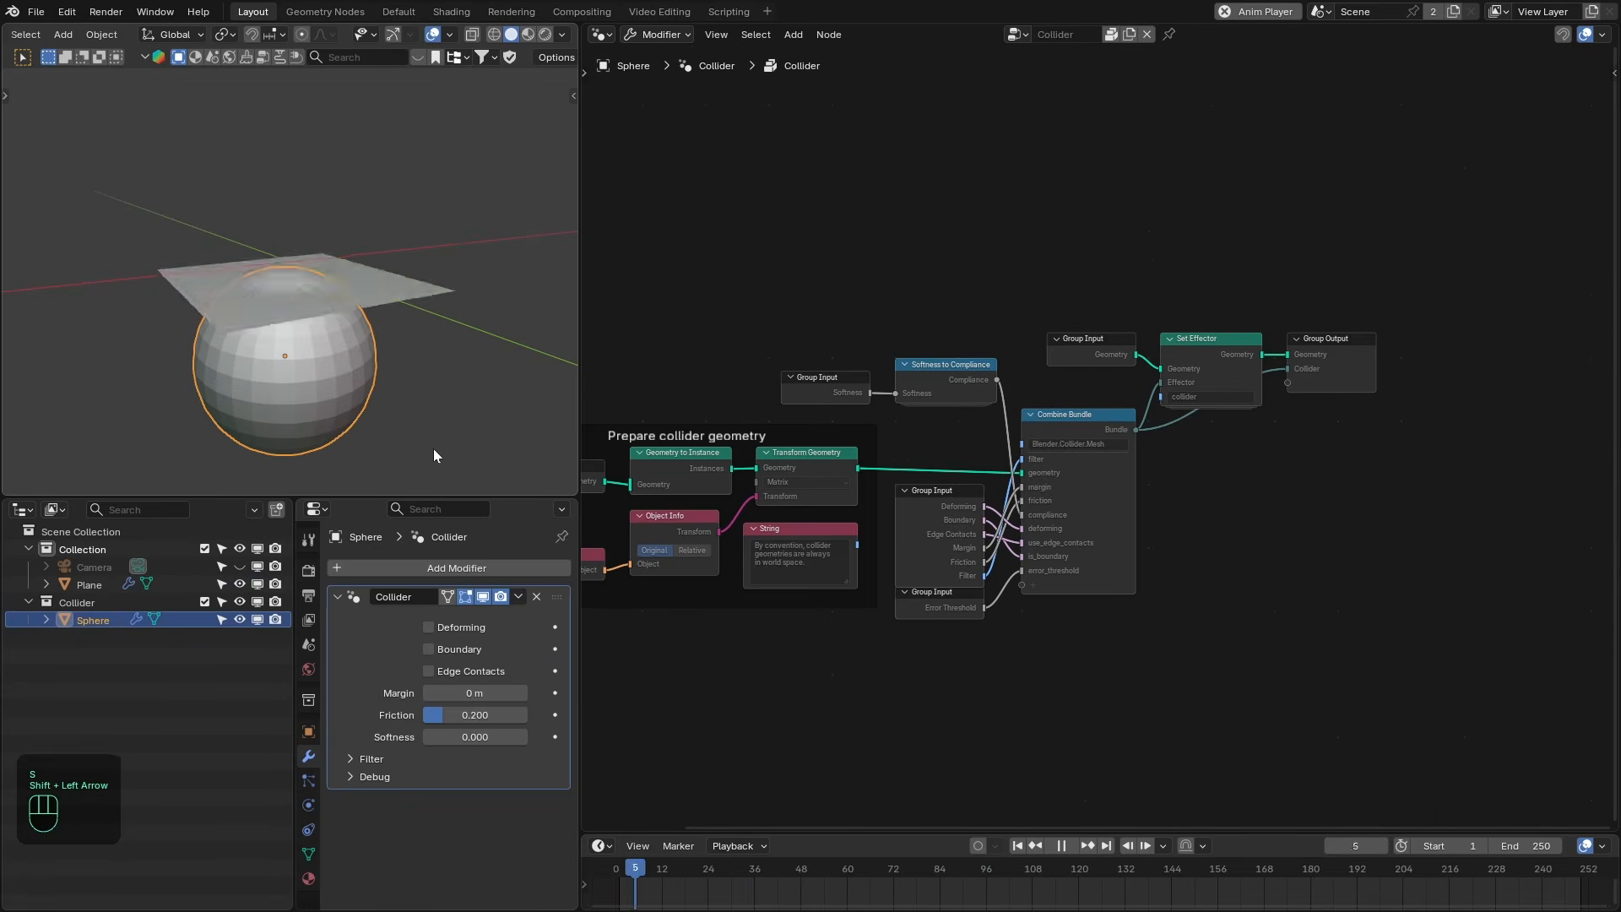
key(s)
click(387, 412)
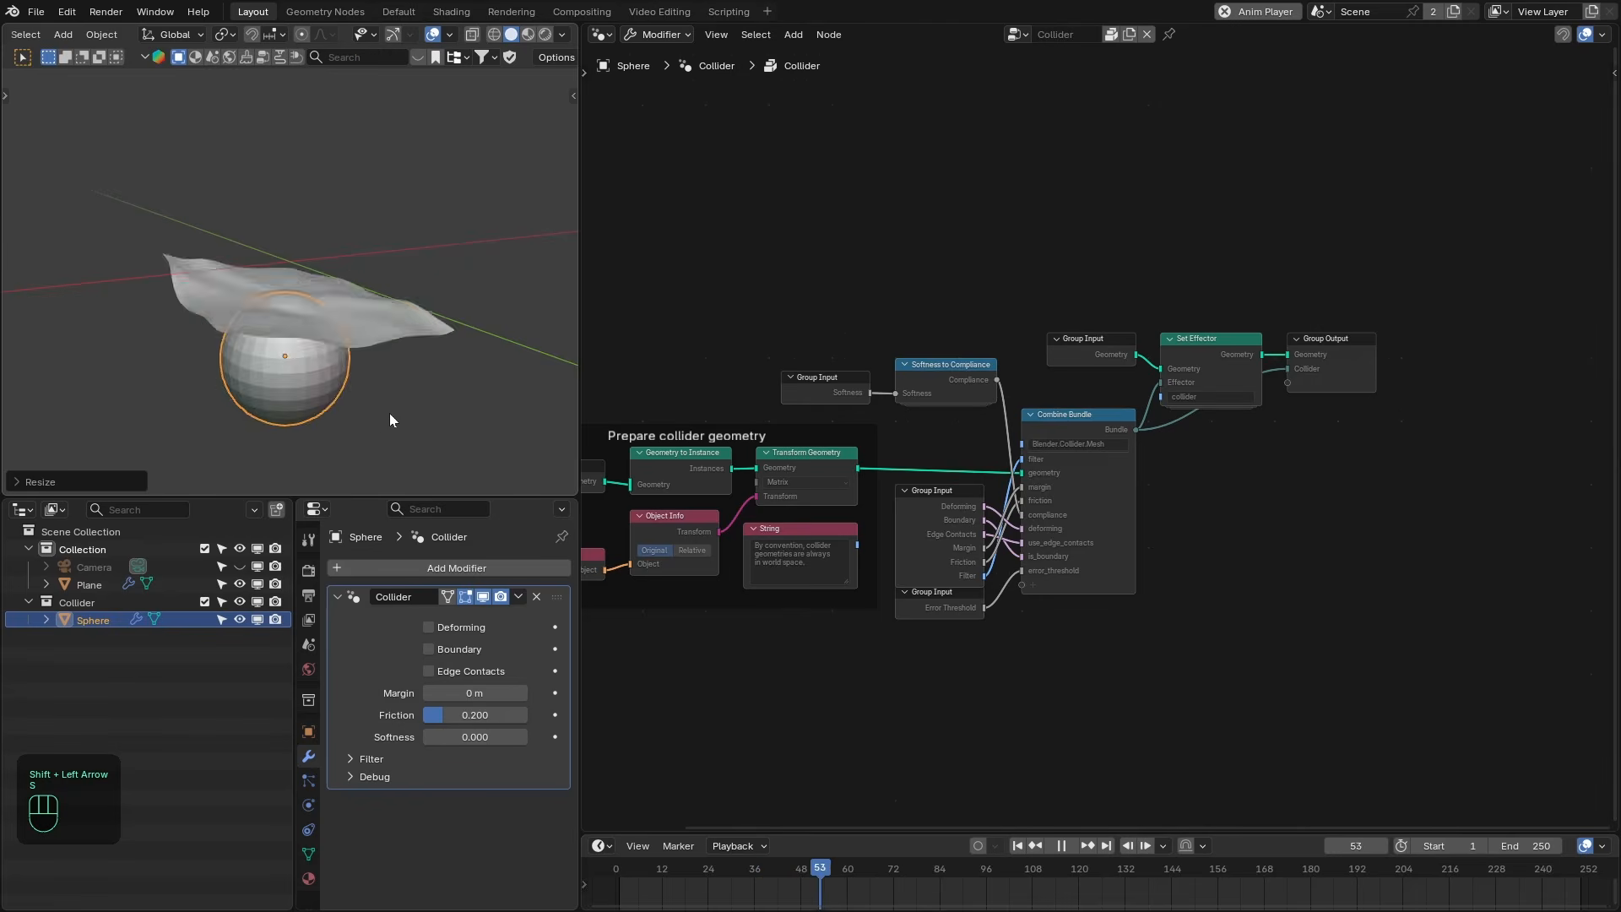
Replay the simulation from the first frame with the resized sphere, inspect the draped cloth, and return to the first frame.
key(shift+Right)
key(shift+Left)
key(space)
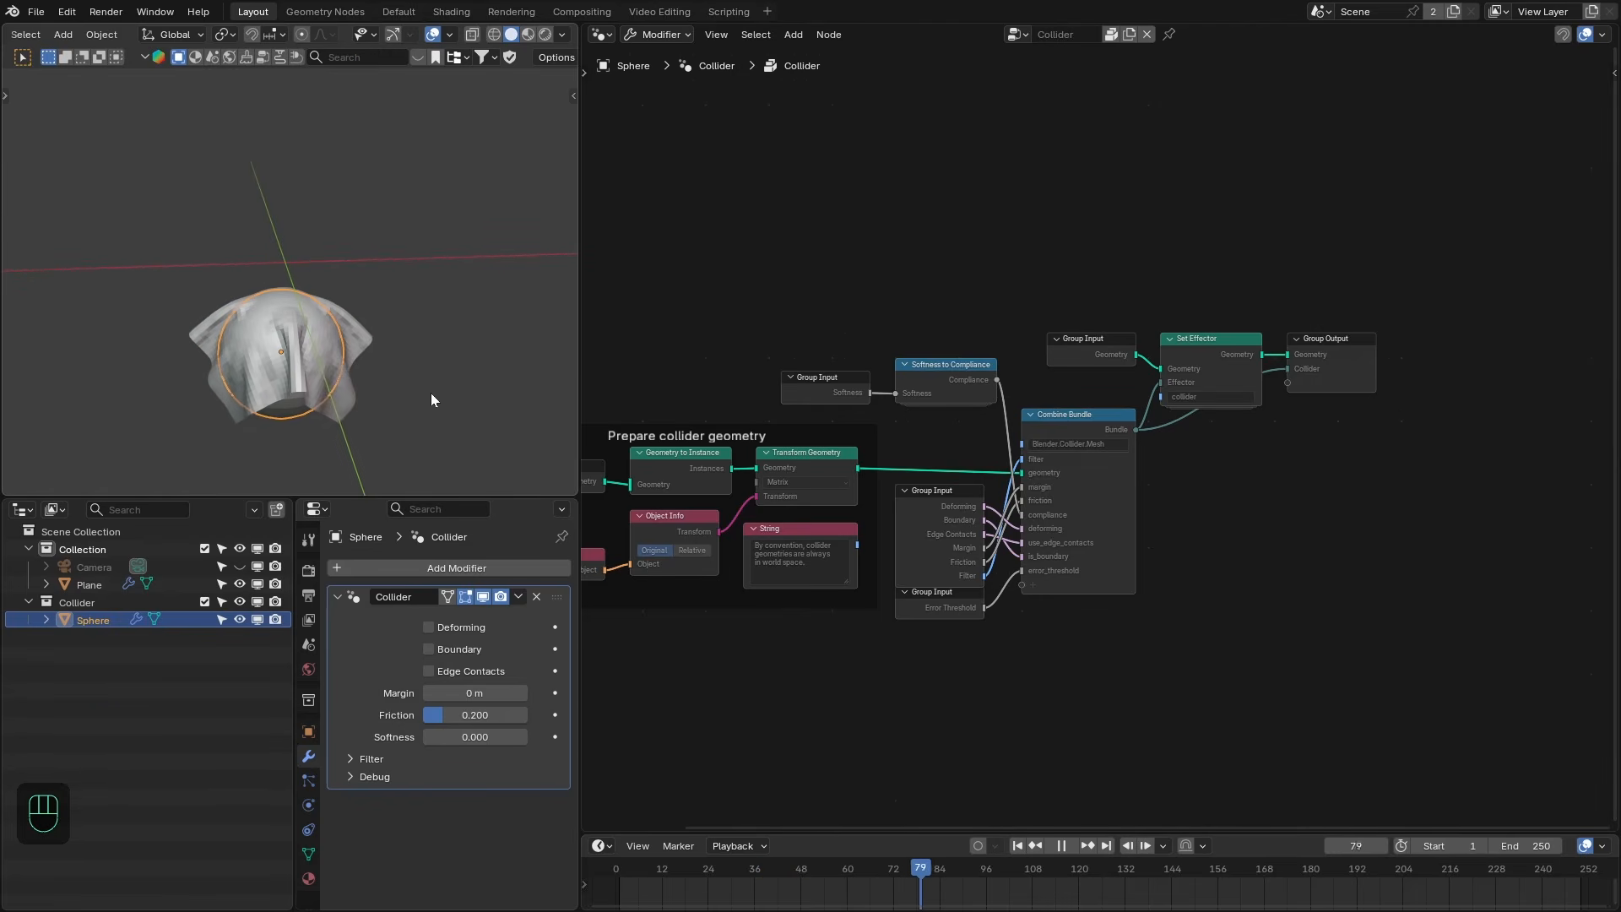
middle_drag(431, 393, 338, 447)
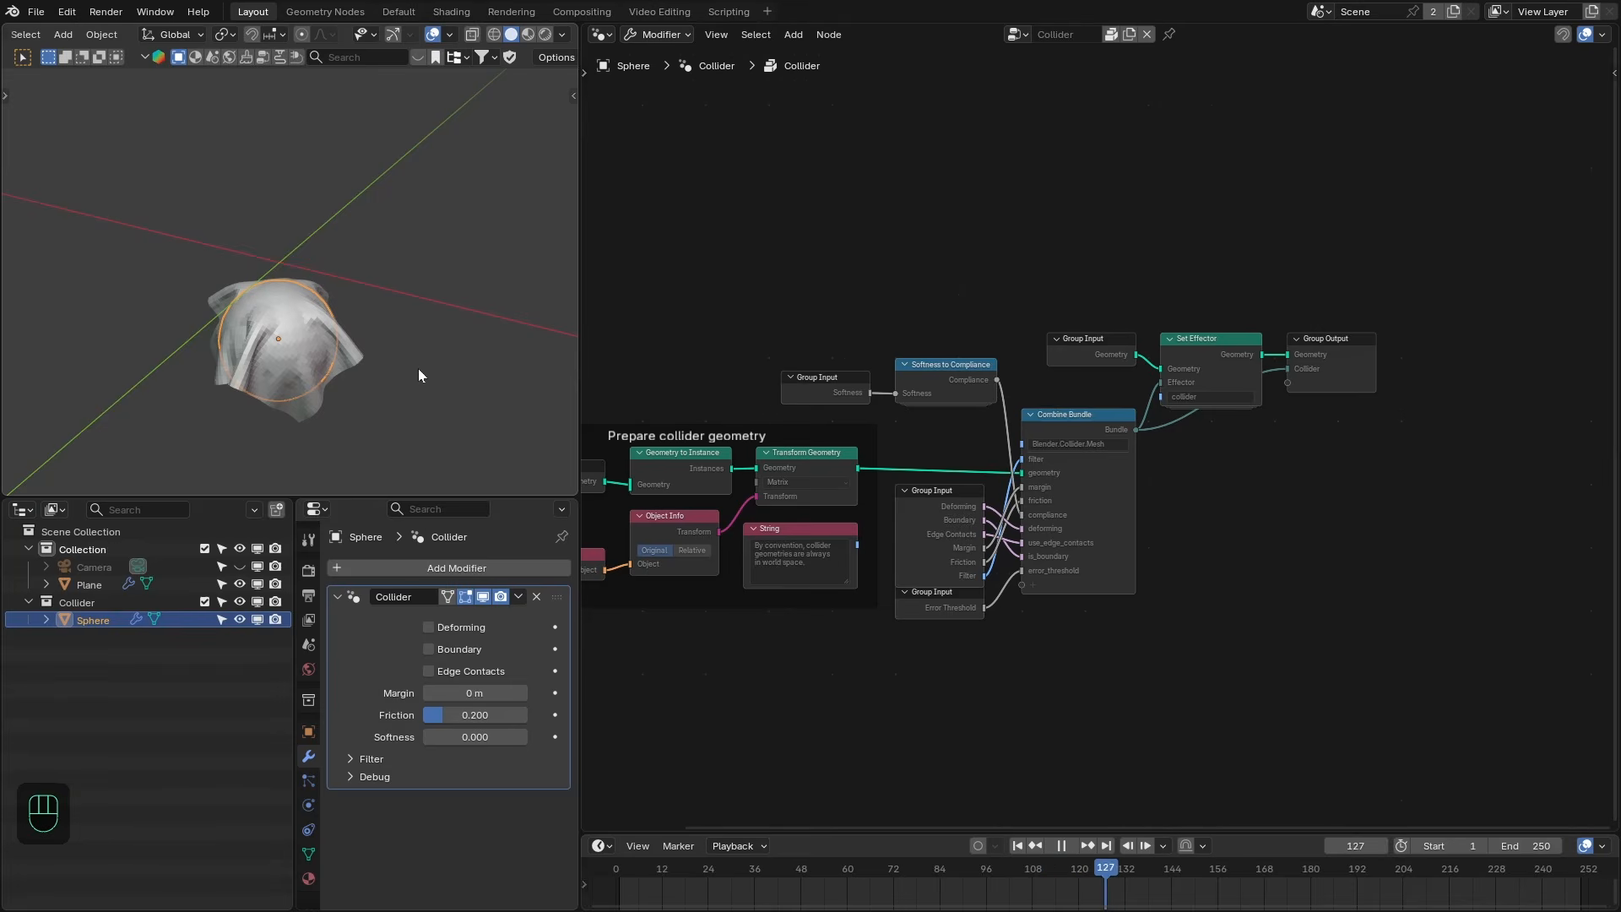
key(space)
key(shift+Left)
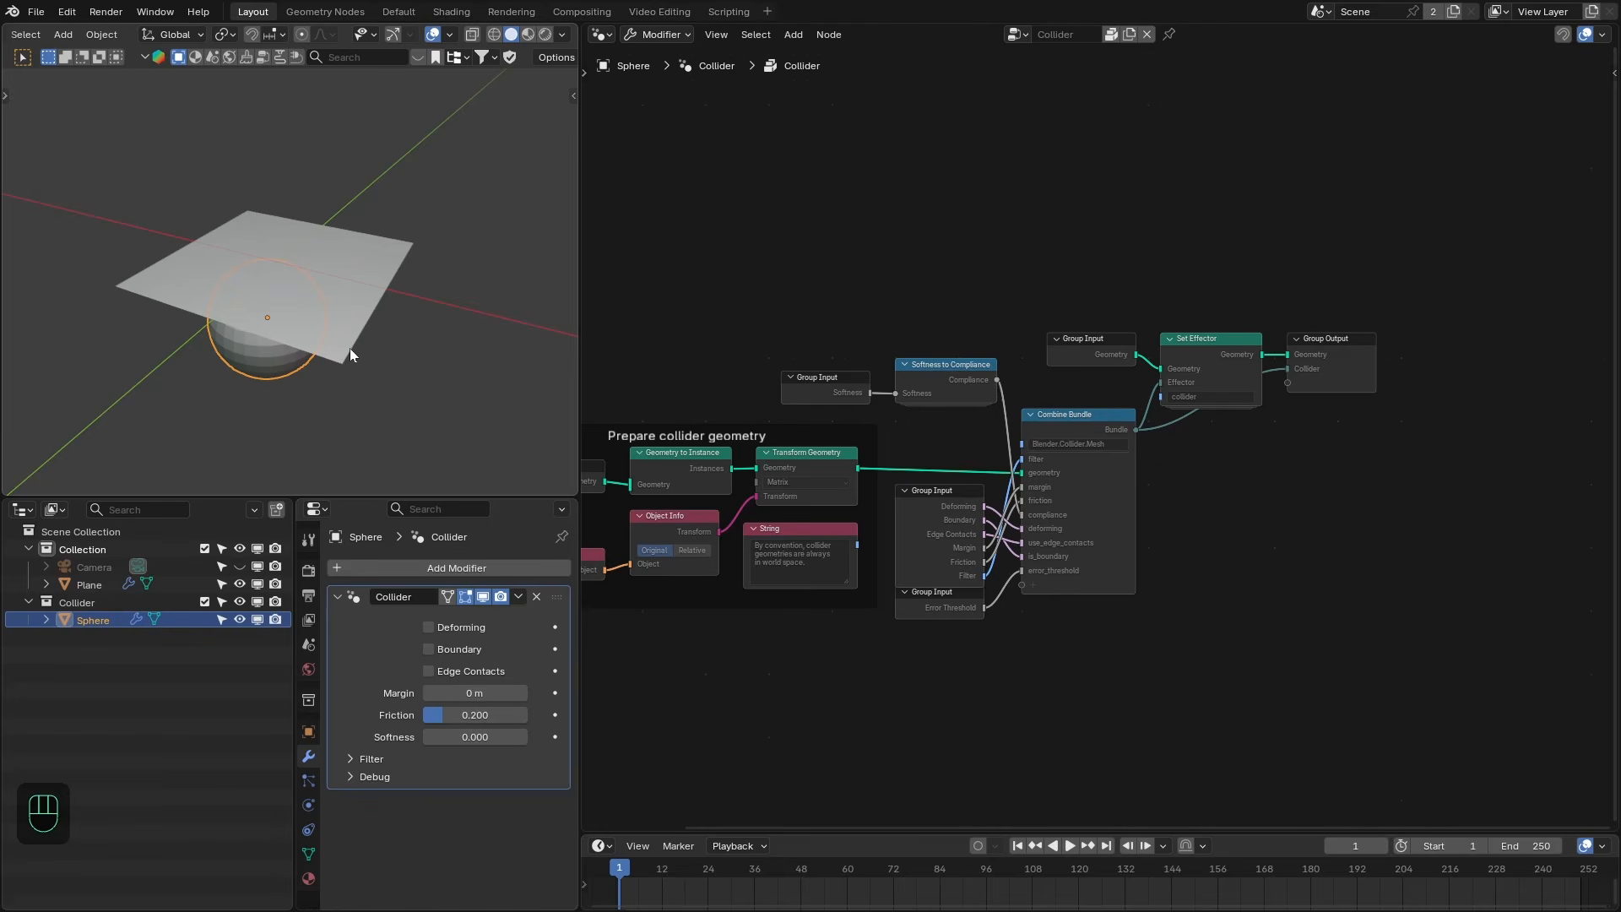
mouse_move(350, 348)
middle_down()
mouse_move(379, 332)
mouse_move(358, 329)
middle_up()
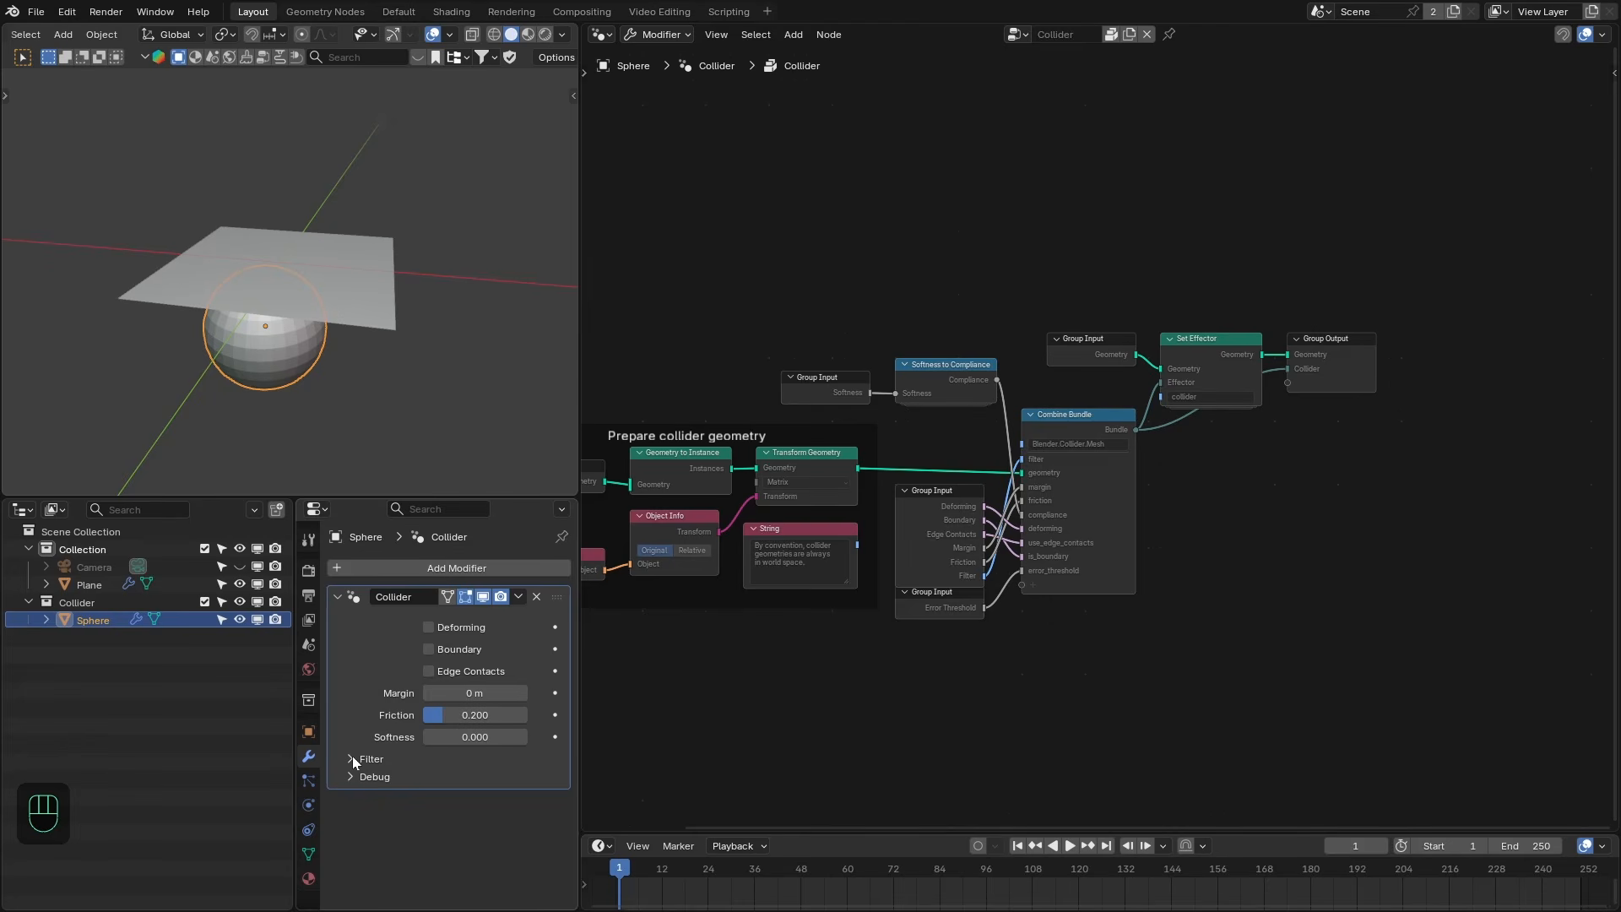
Set the filter of the sphere's Collider modifier to A.
click(389, 760)
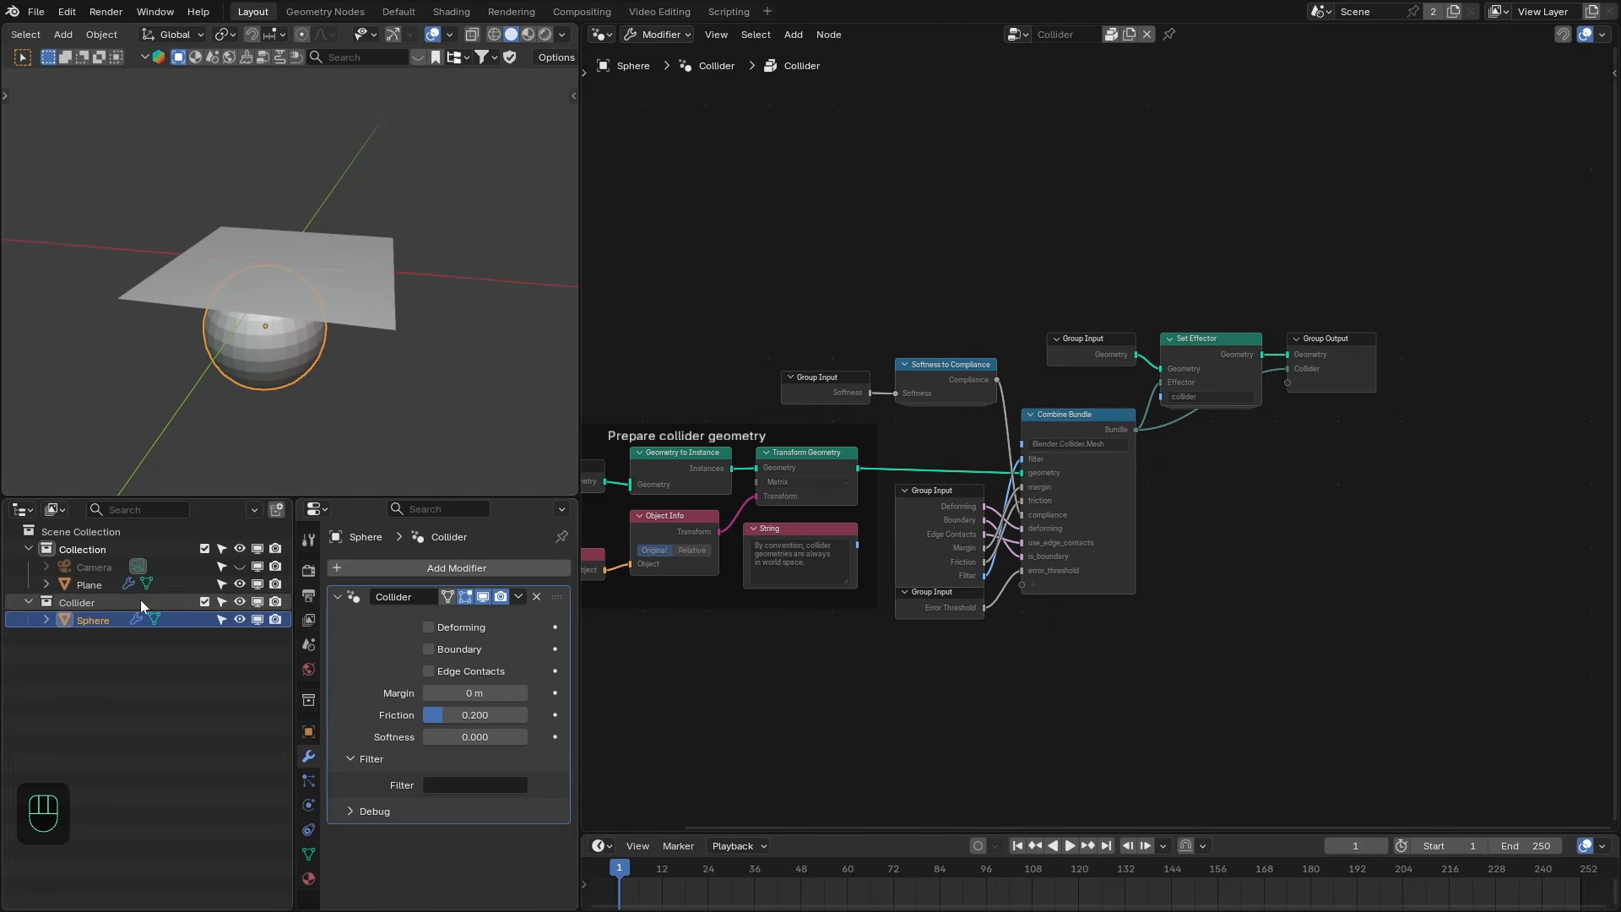
click(436, 785)
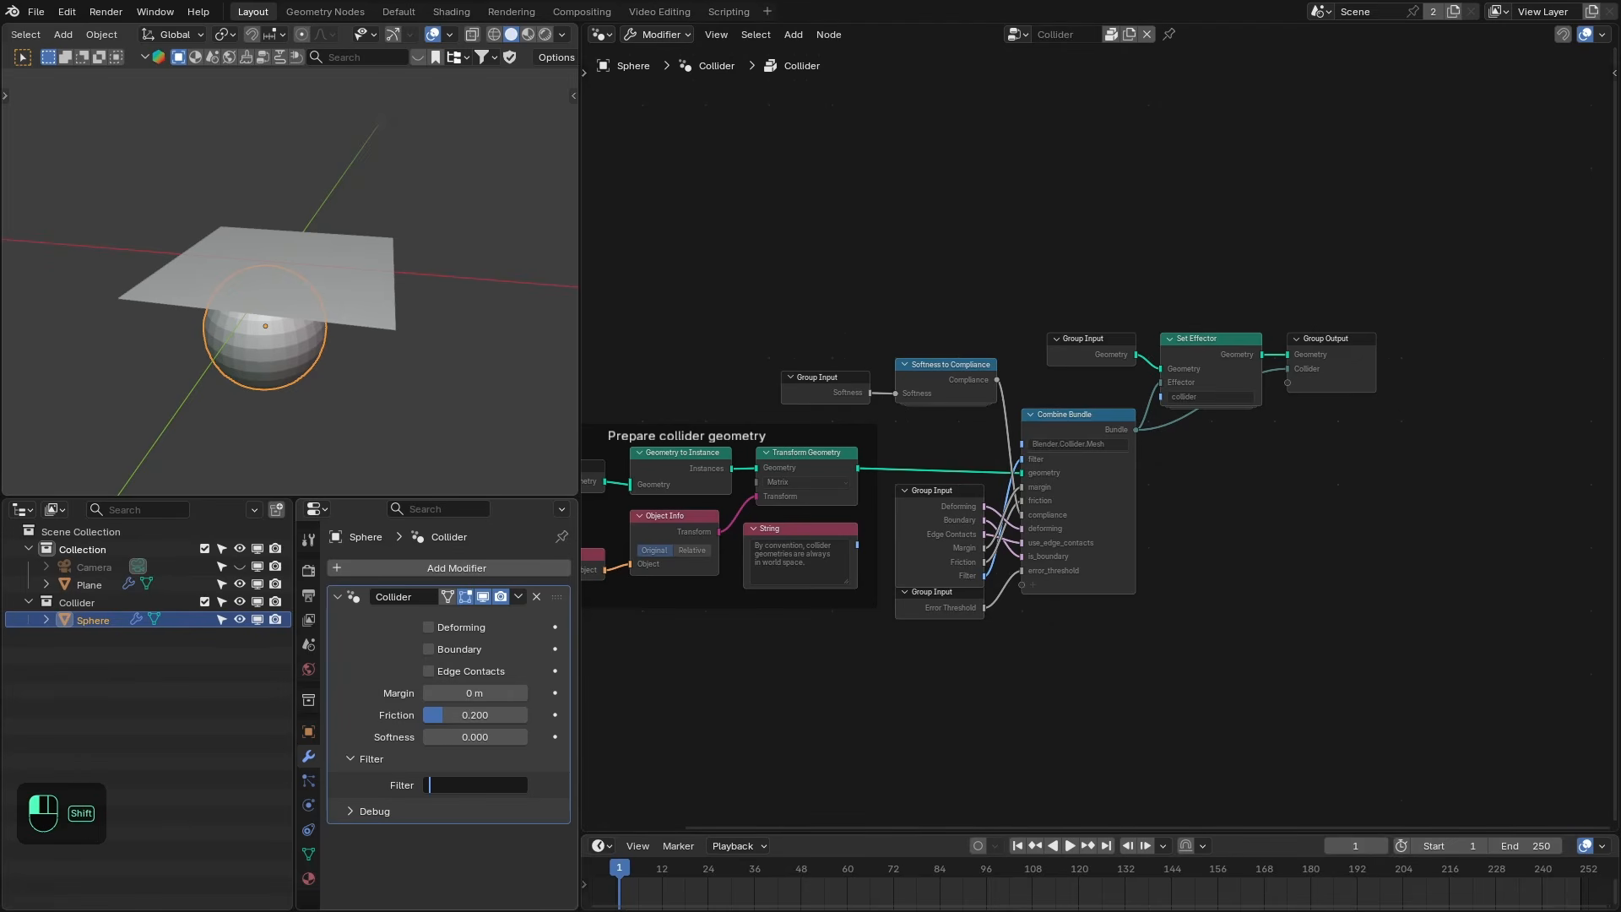
text(A)
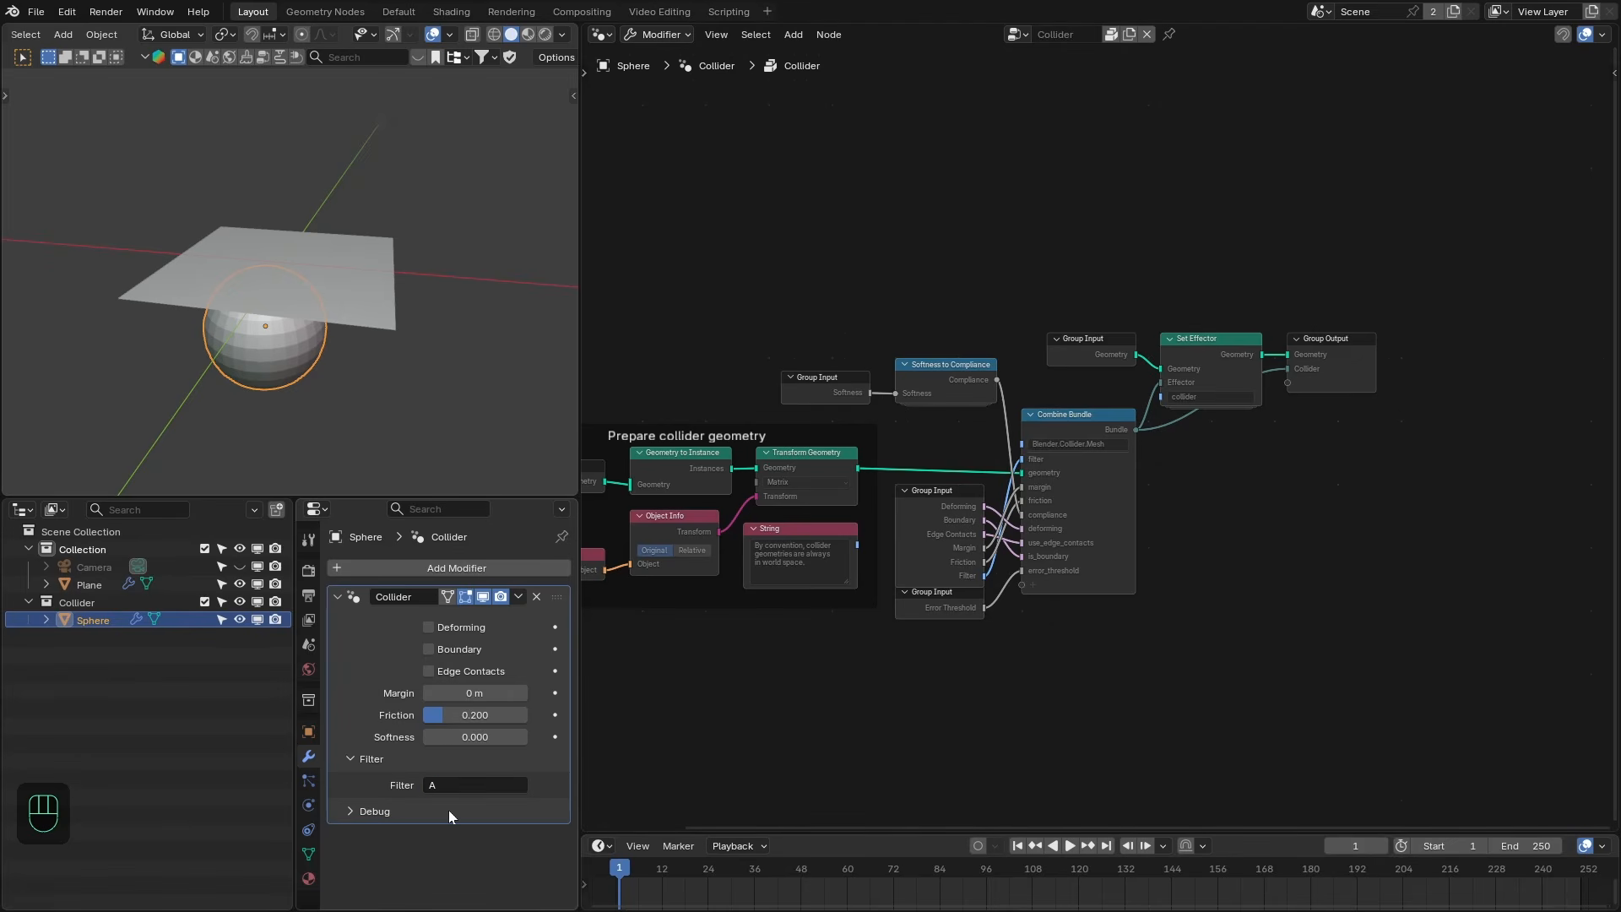
Select the plane, play the simulation to test the collider filter, and return to the first frame.
click(122, 581)
key(shift+Right)
key(shift+Left)
key(space)
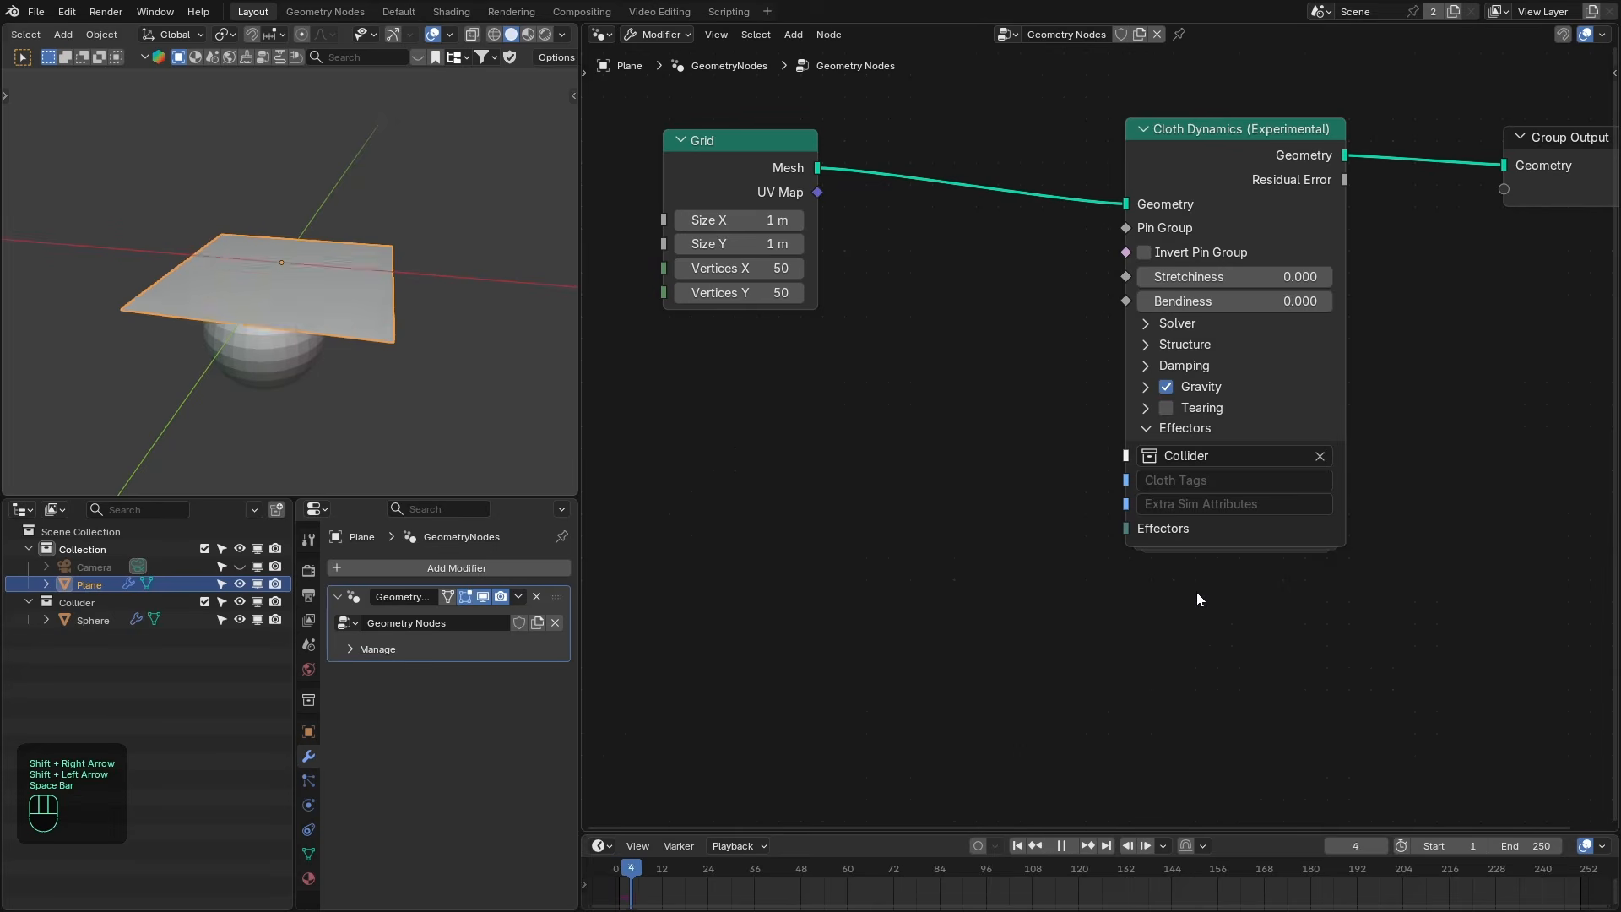
key(space)
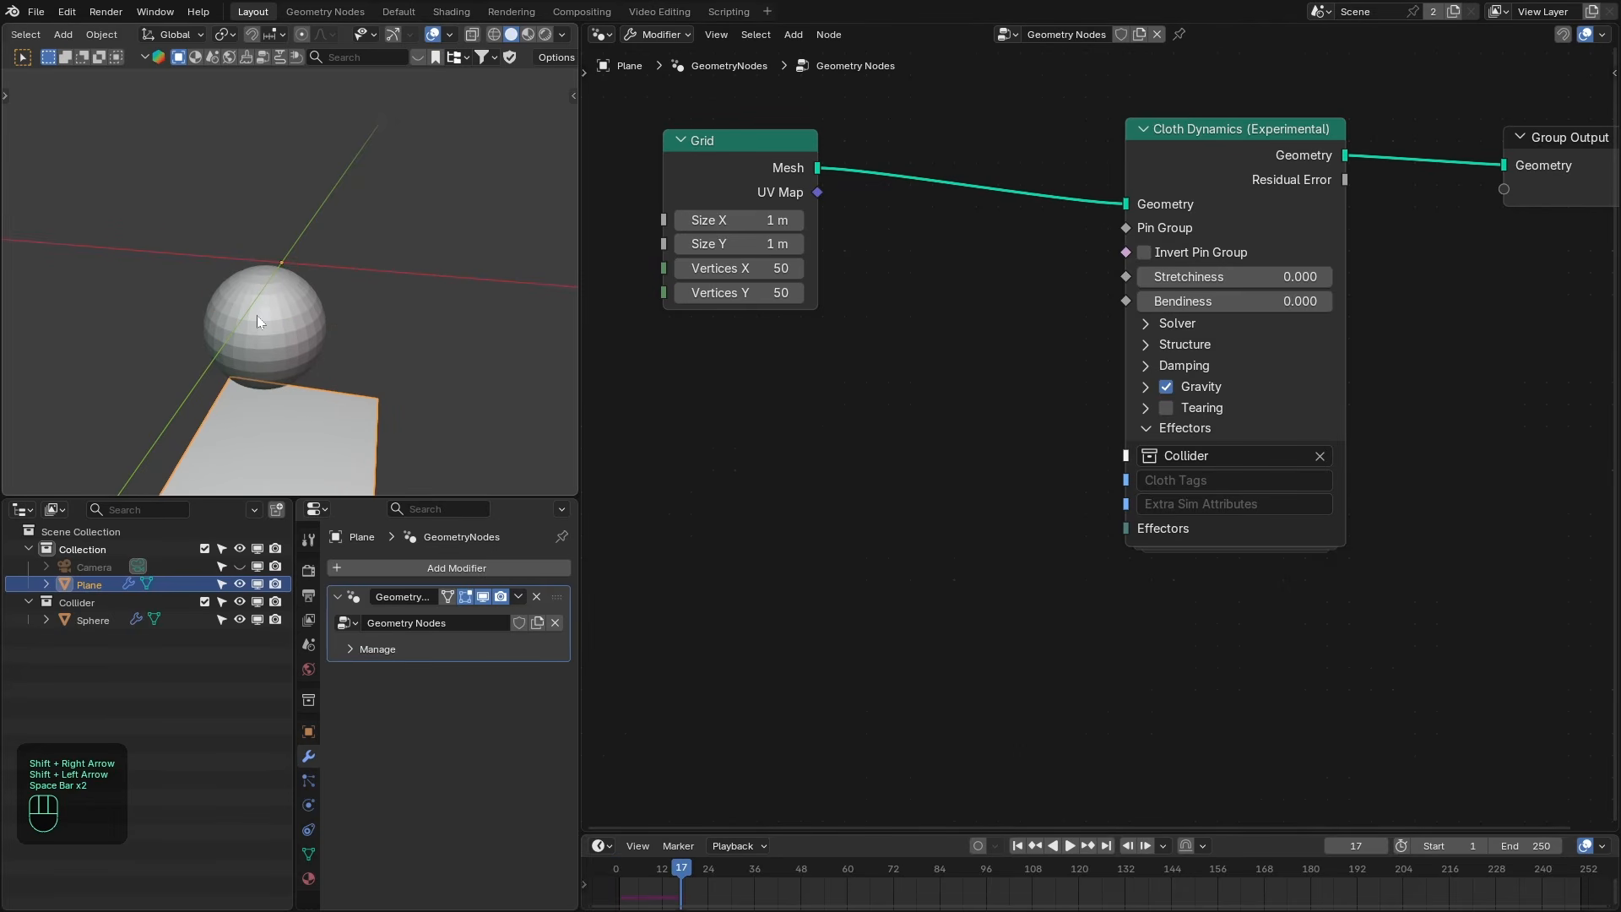
key(shift+Left)
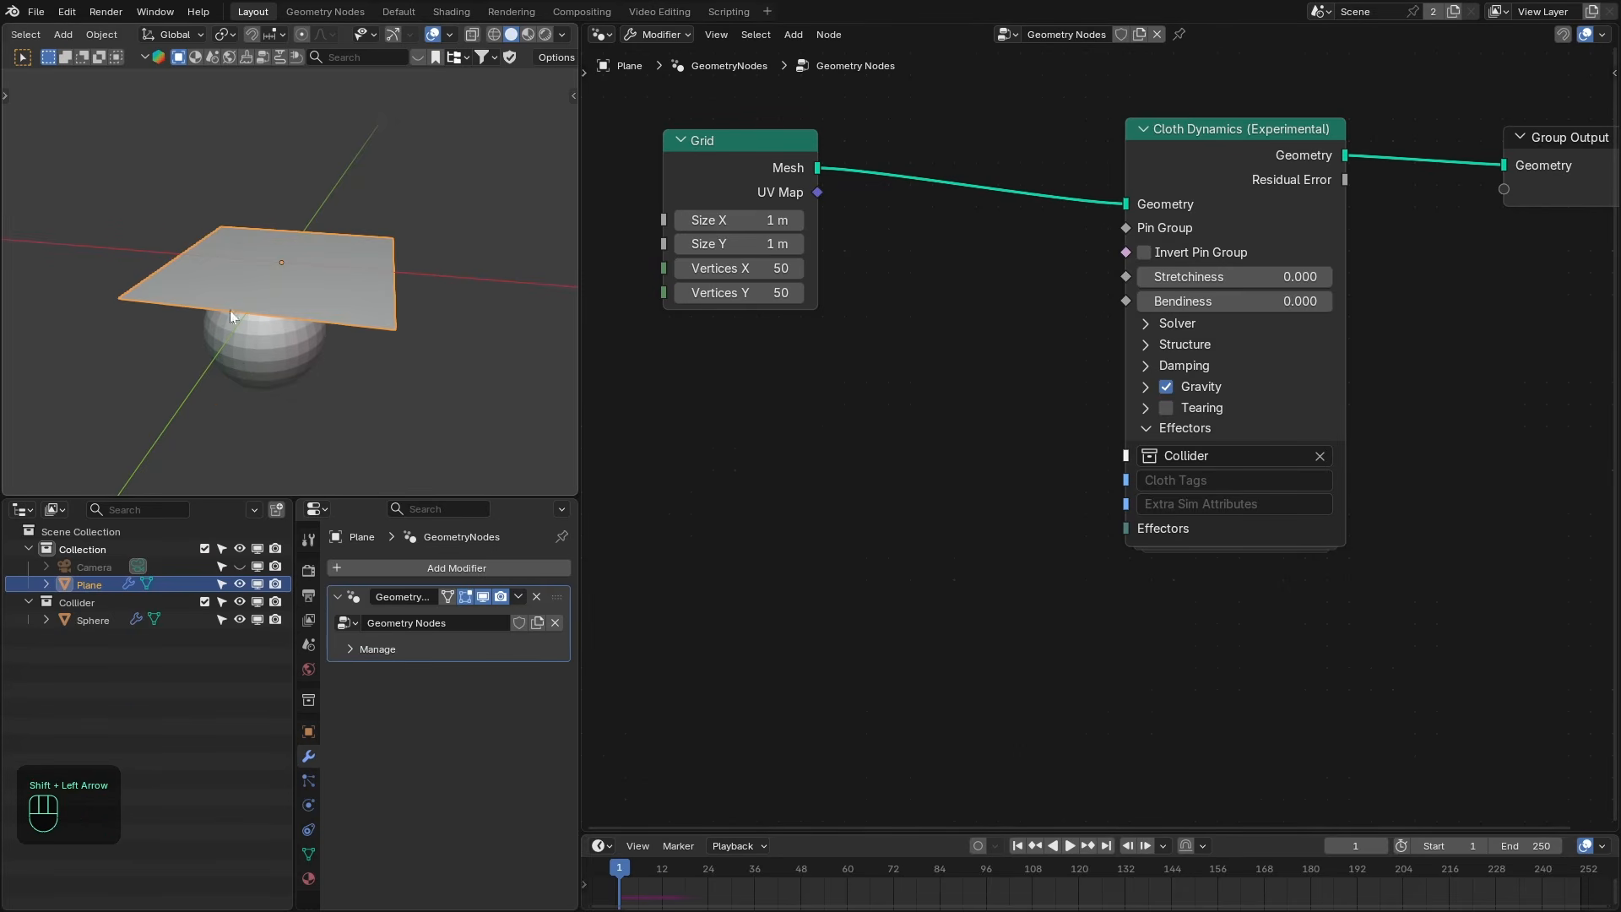
Set the Cloth Tags of the plane's Cloth Dynamics node to A and play the simulation to test the matching filter.
click(234, 353)
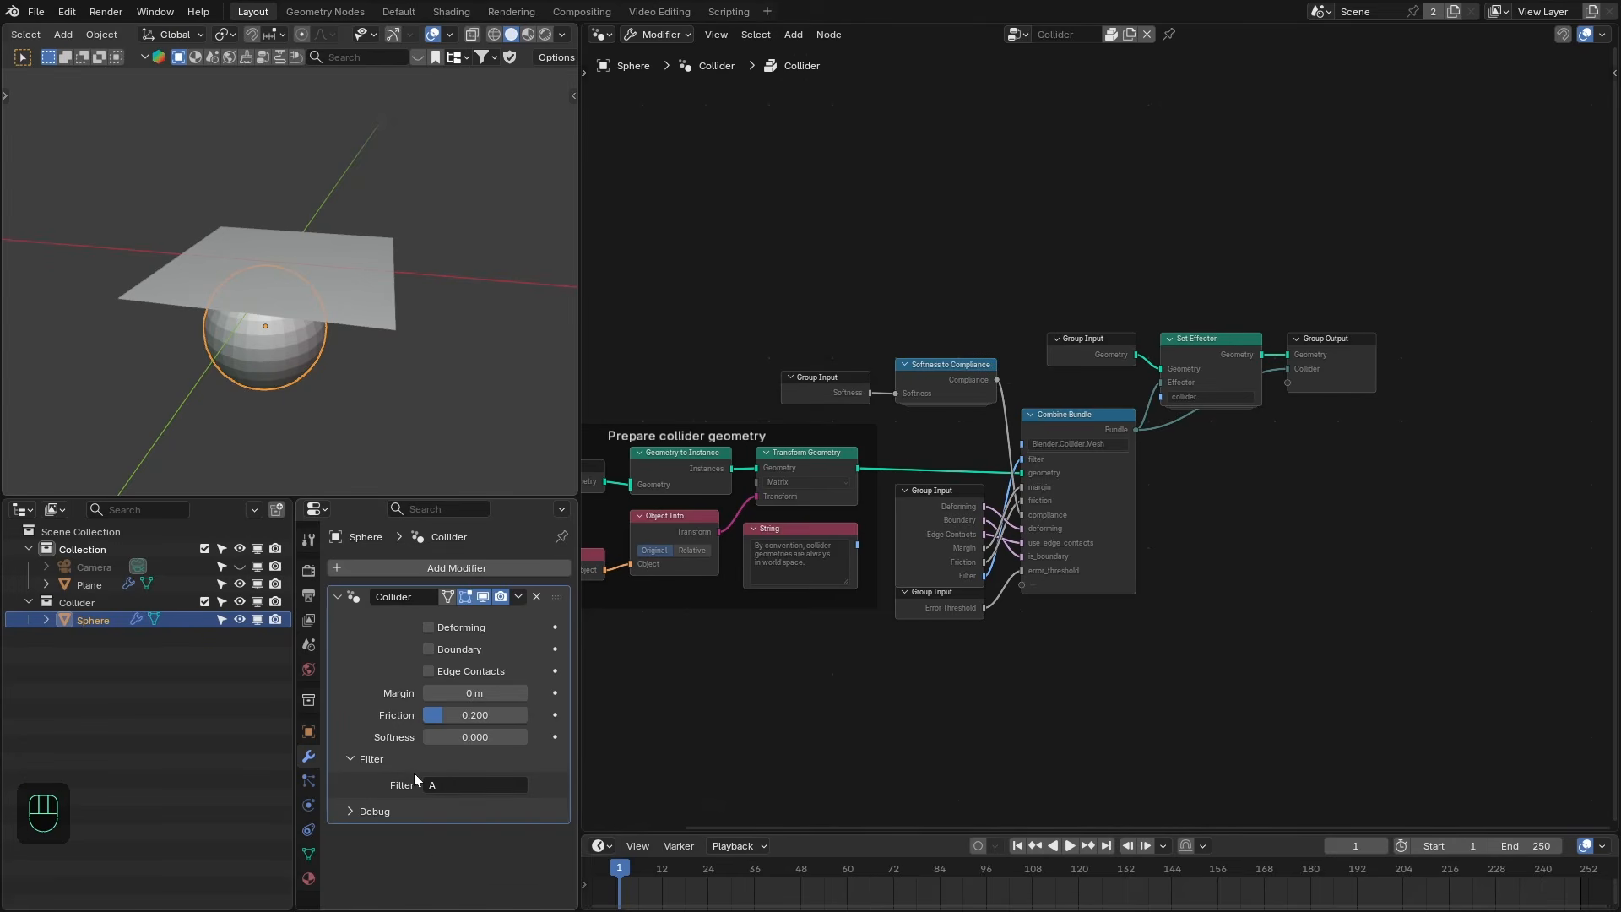
click(375, 303)
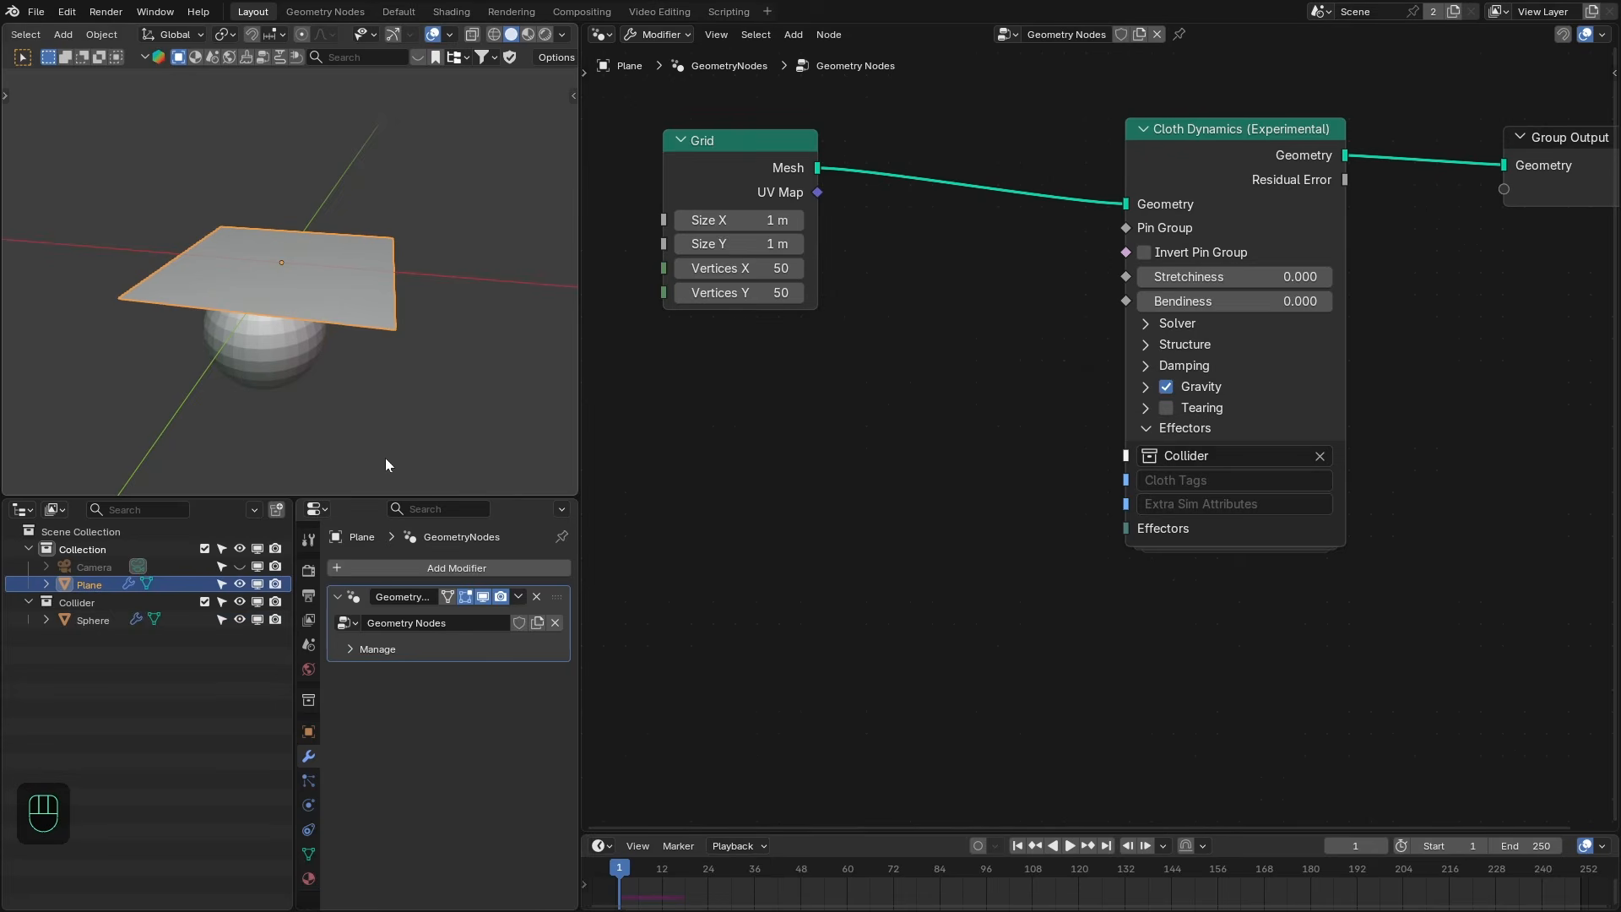
click(1170, 480)
text(A)
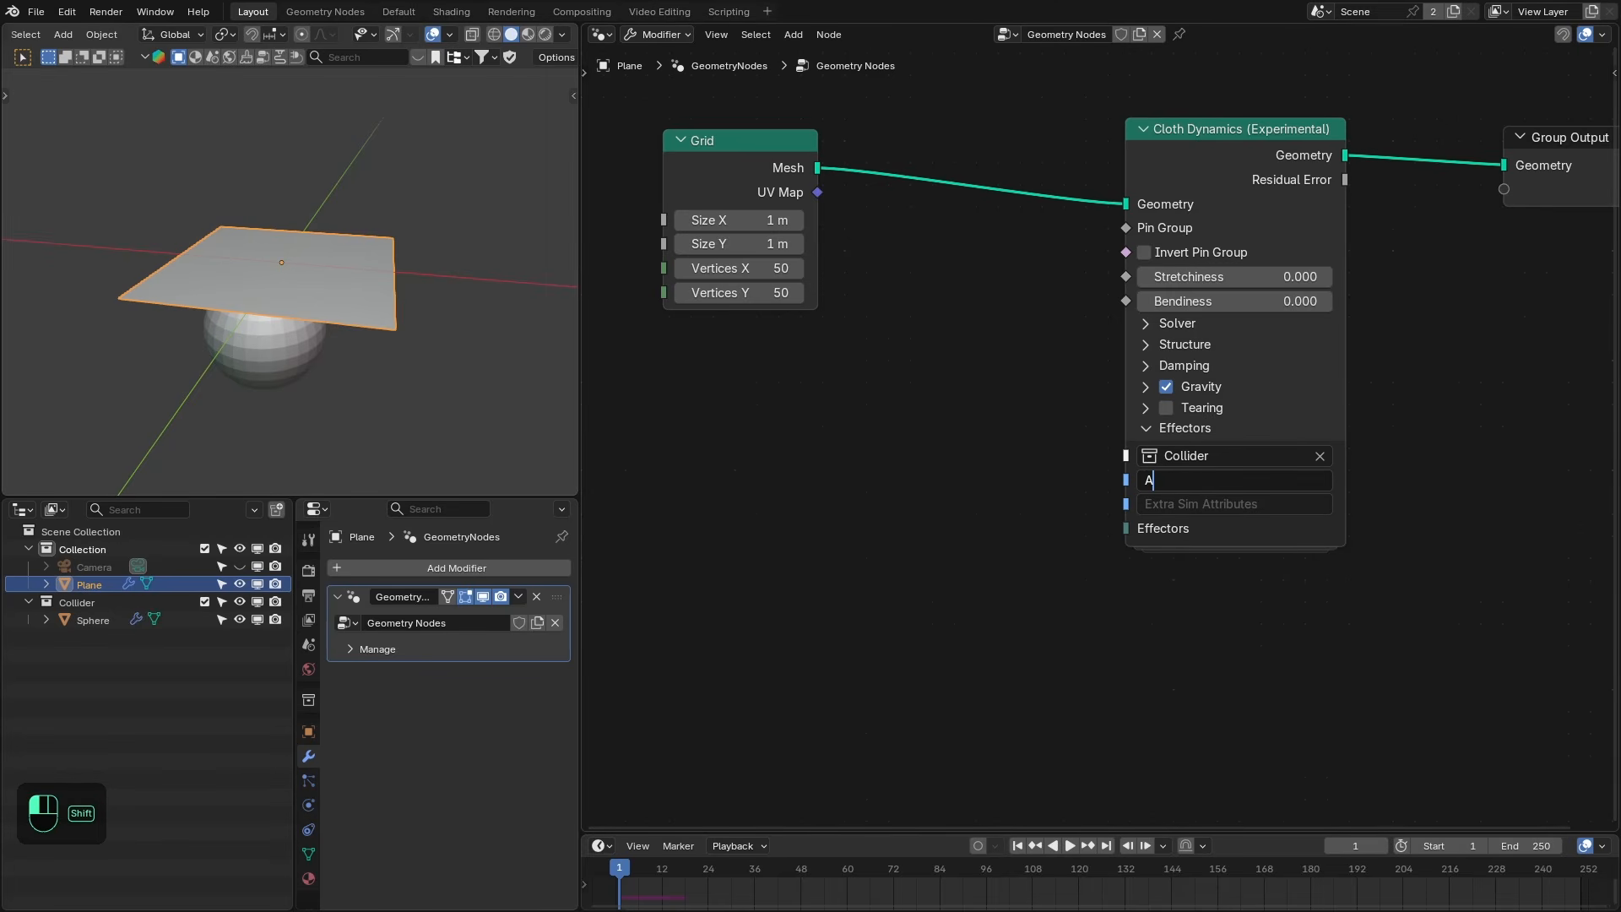
key(Return)
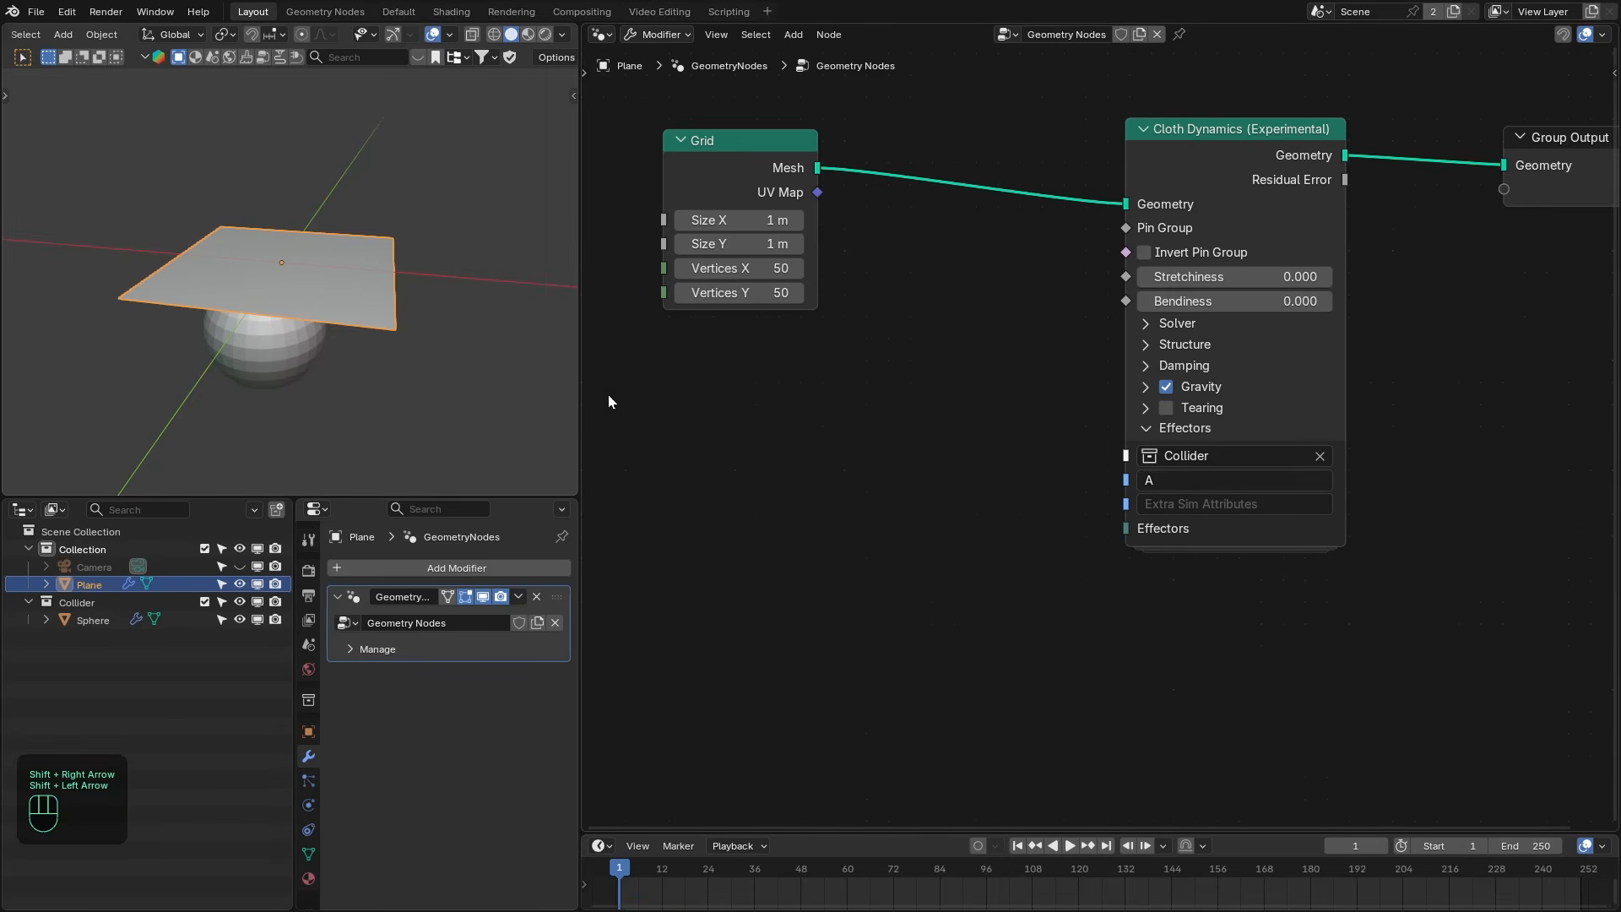
key(space)
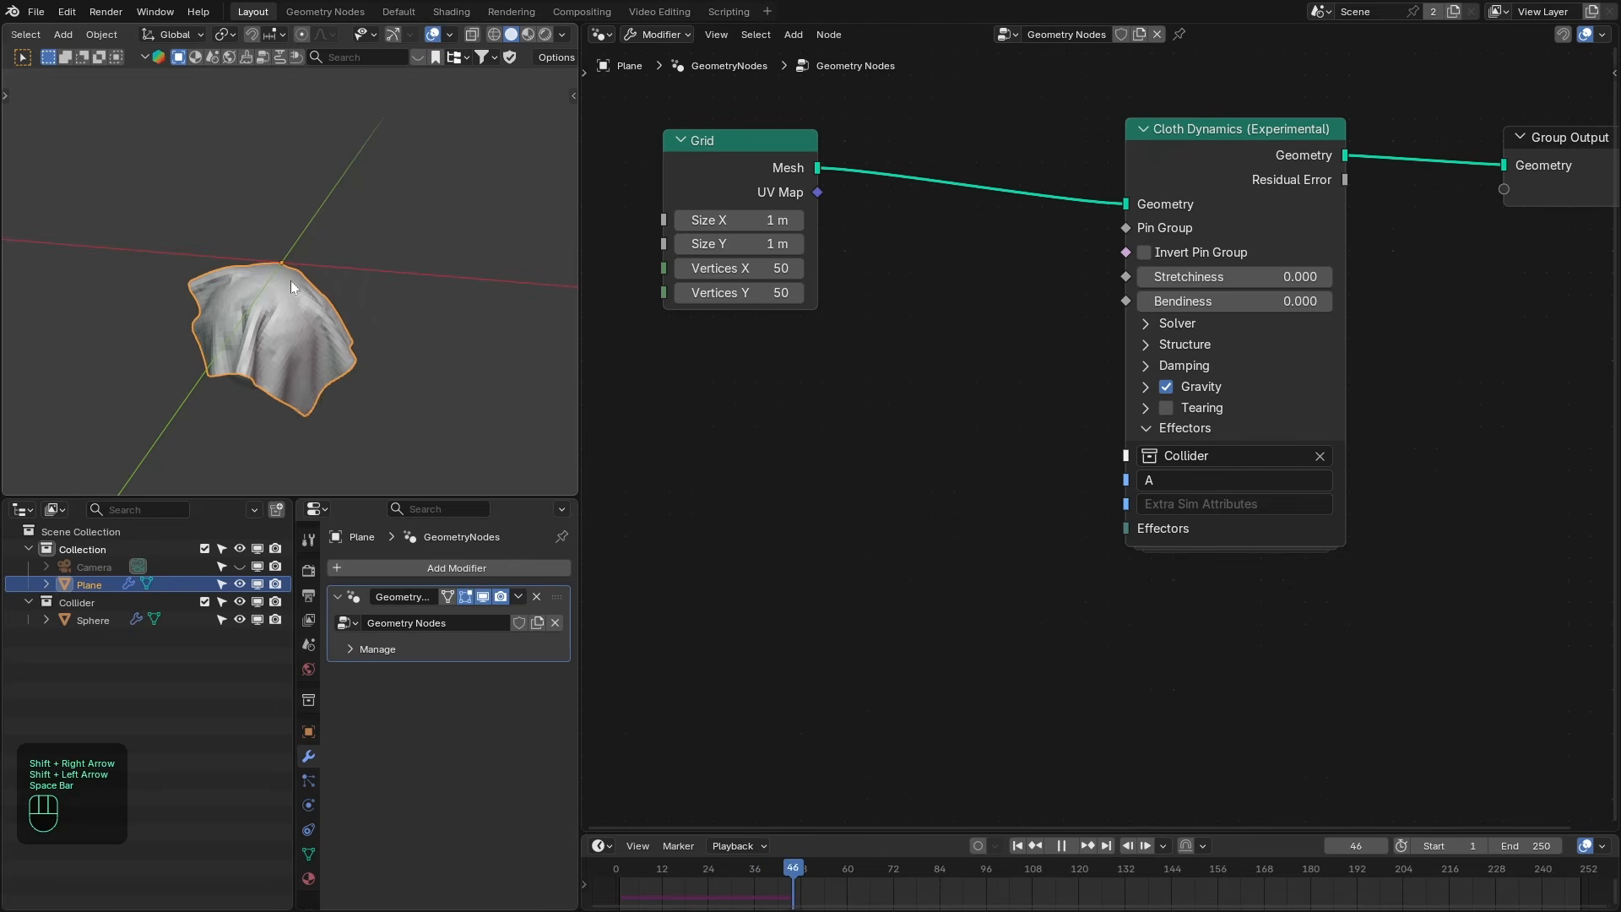
key(space)
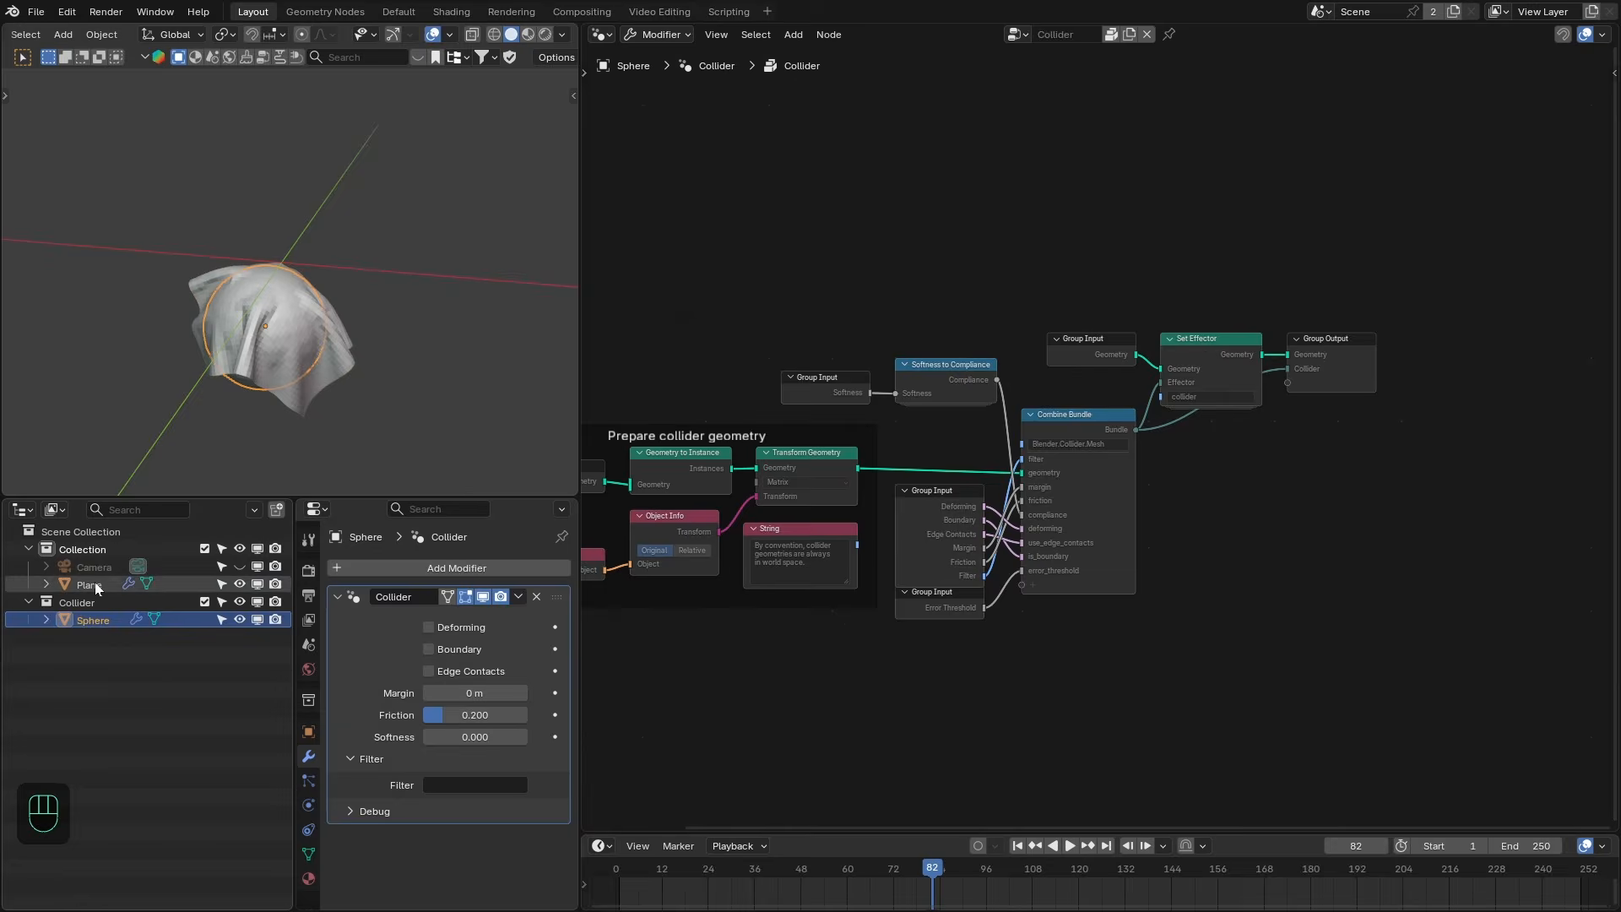
Clear the Collider collection from the plane's cloth effectors and remove the Collider modifier from the sphere.
click(95, 583)
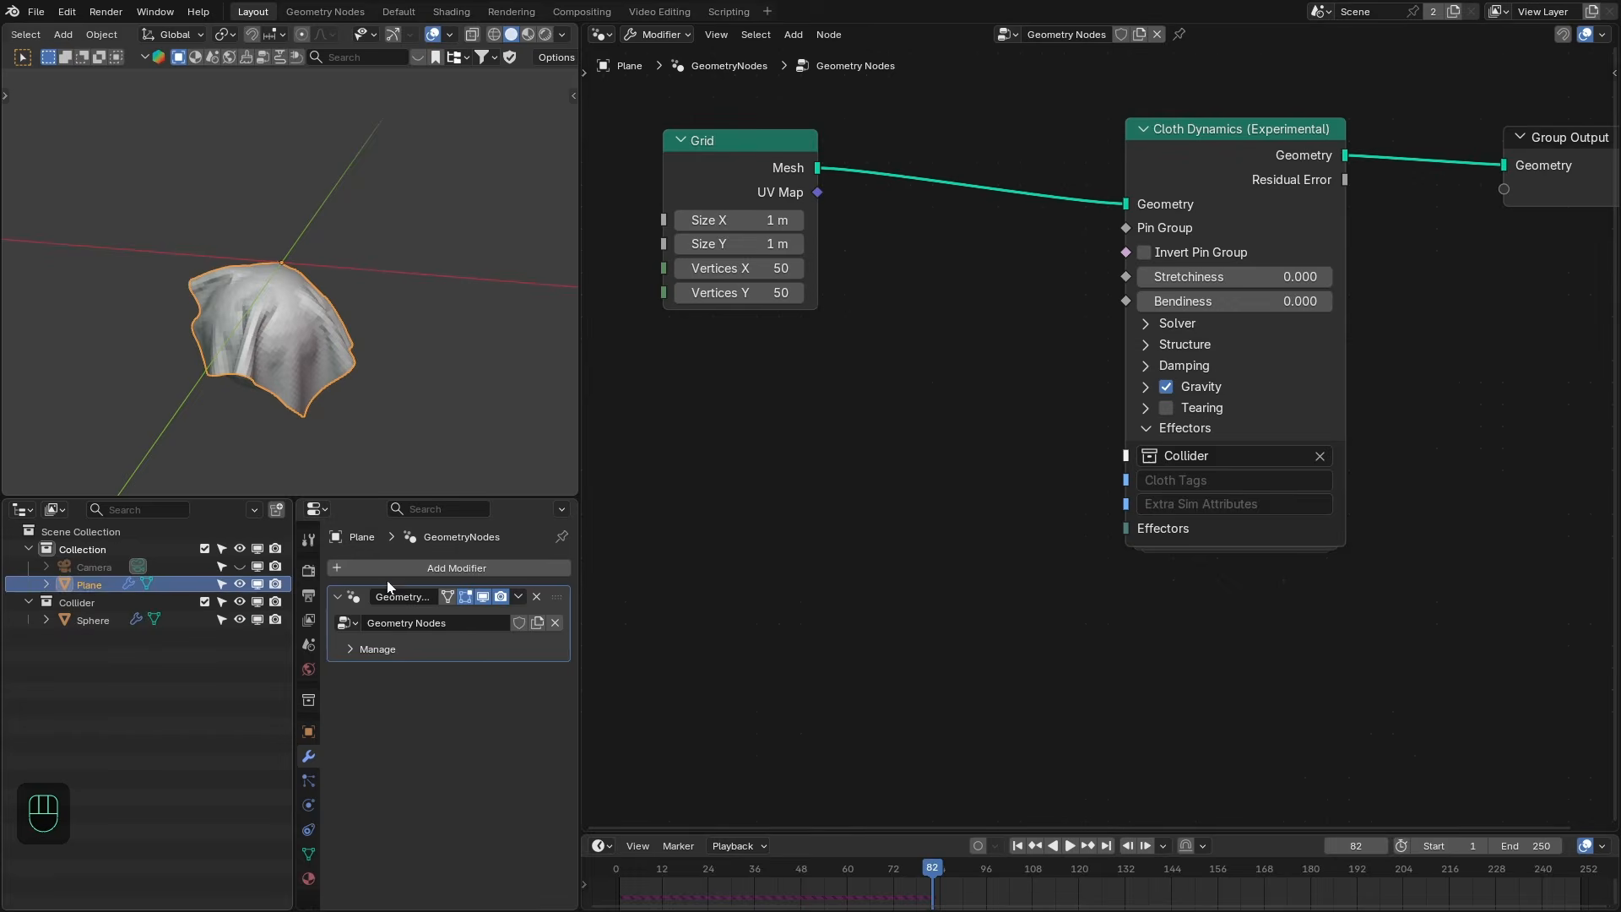
click(1319, 457)
middle_drag(1031, 535, 1120, 456)
drag(1216, 449, 1148, 497)
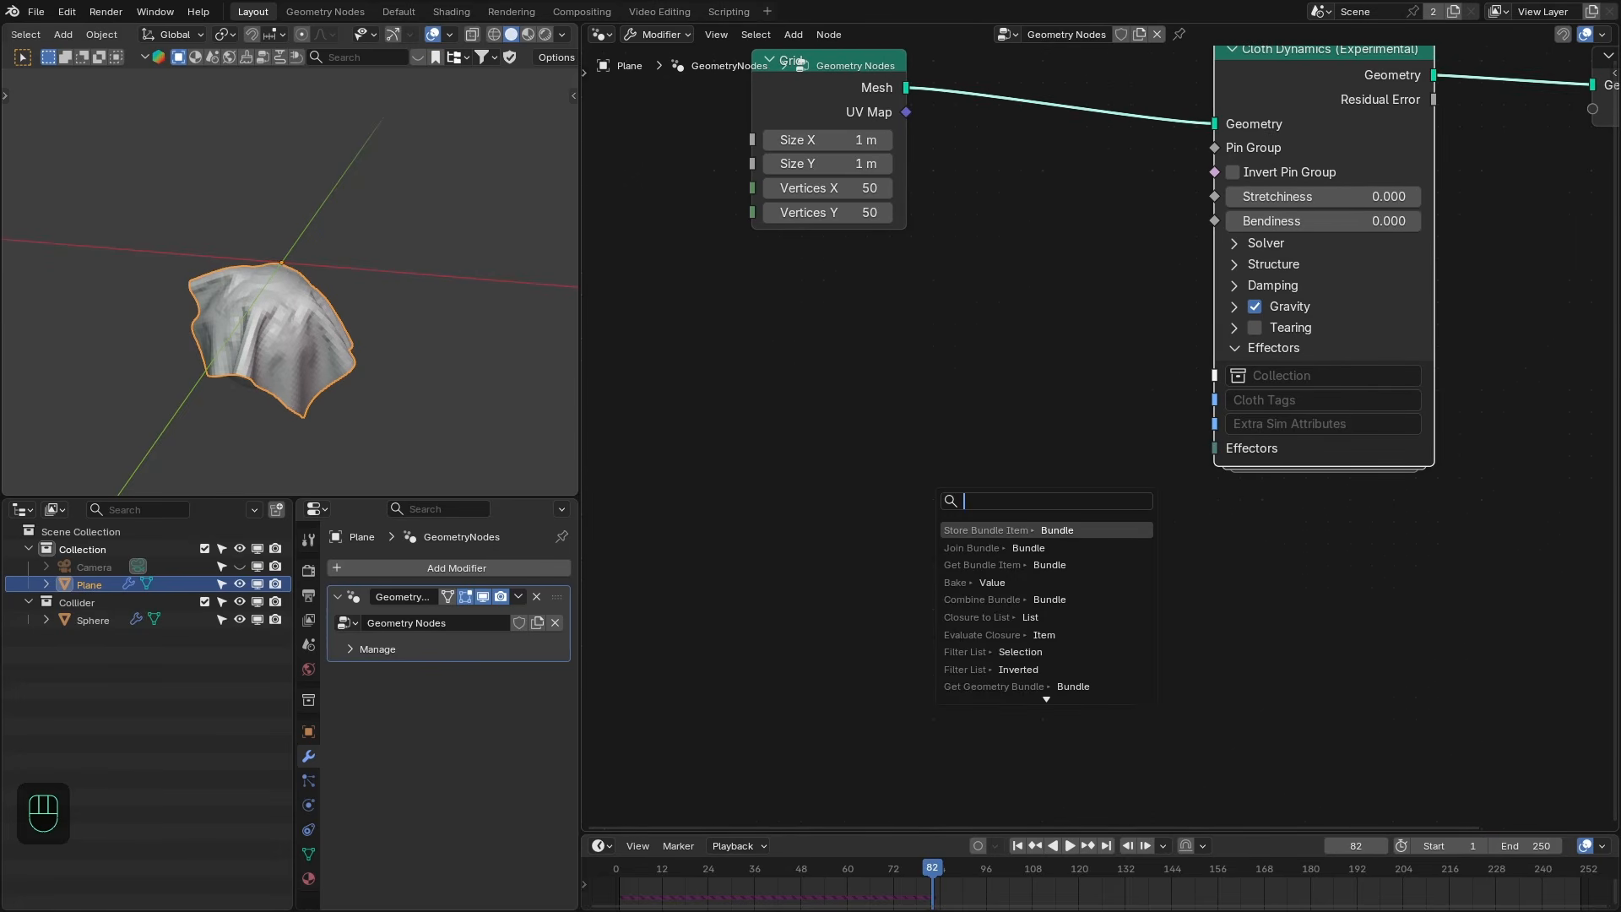
click(94, 620)
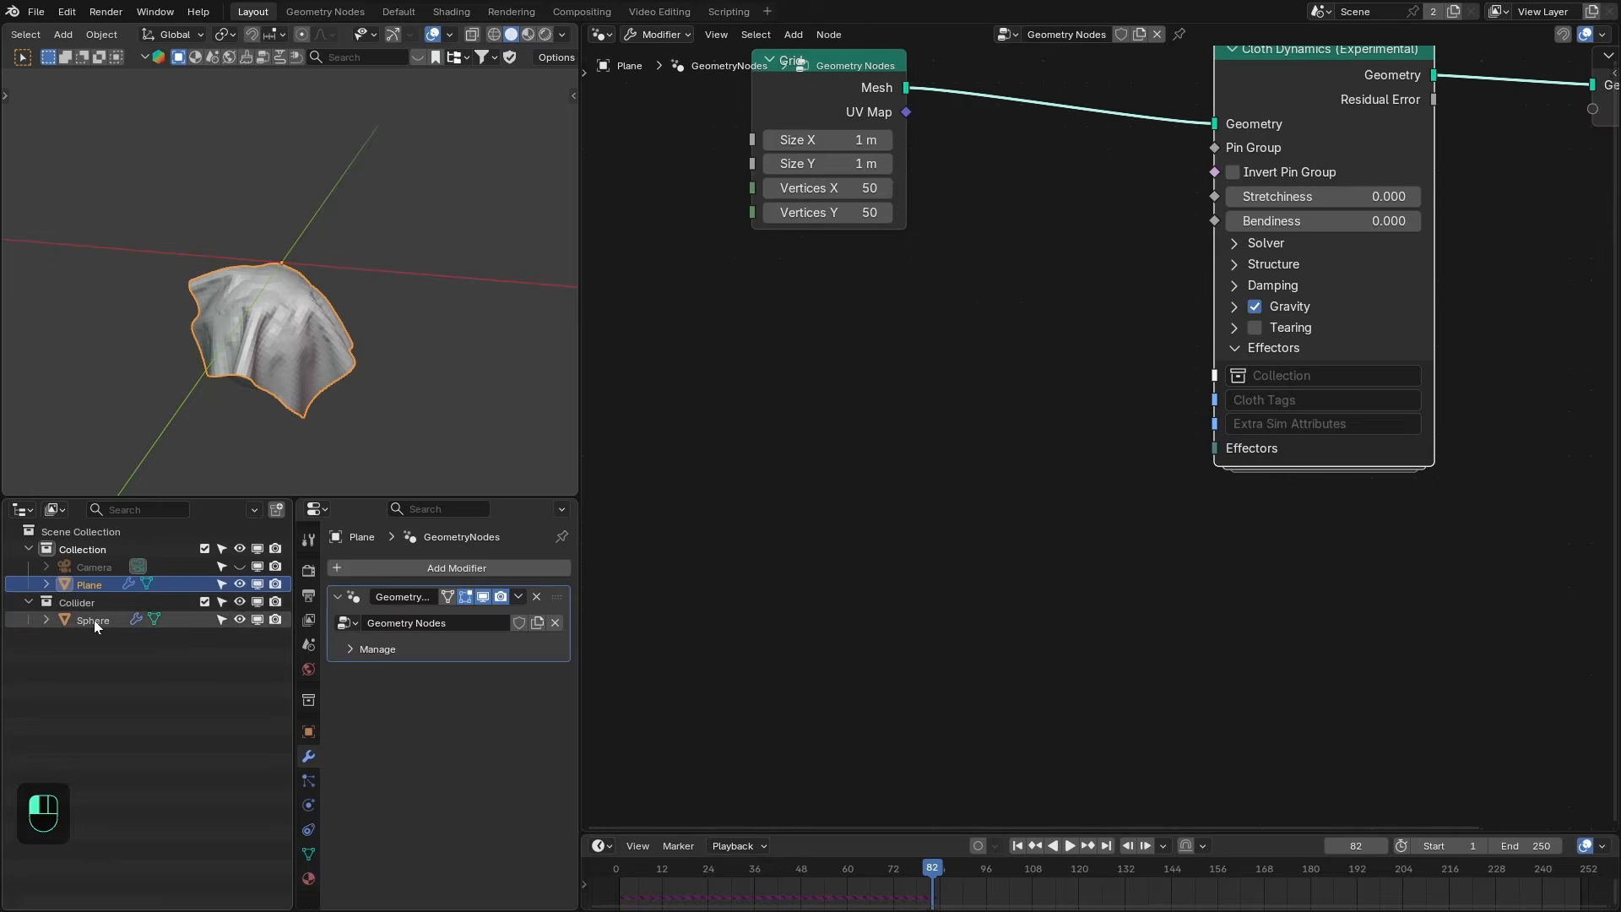
click(537, 597)
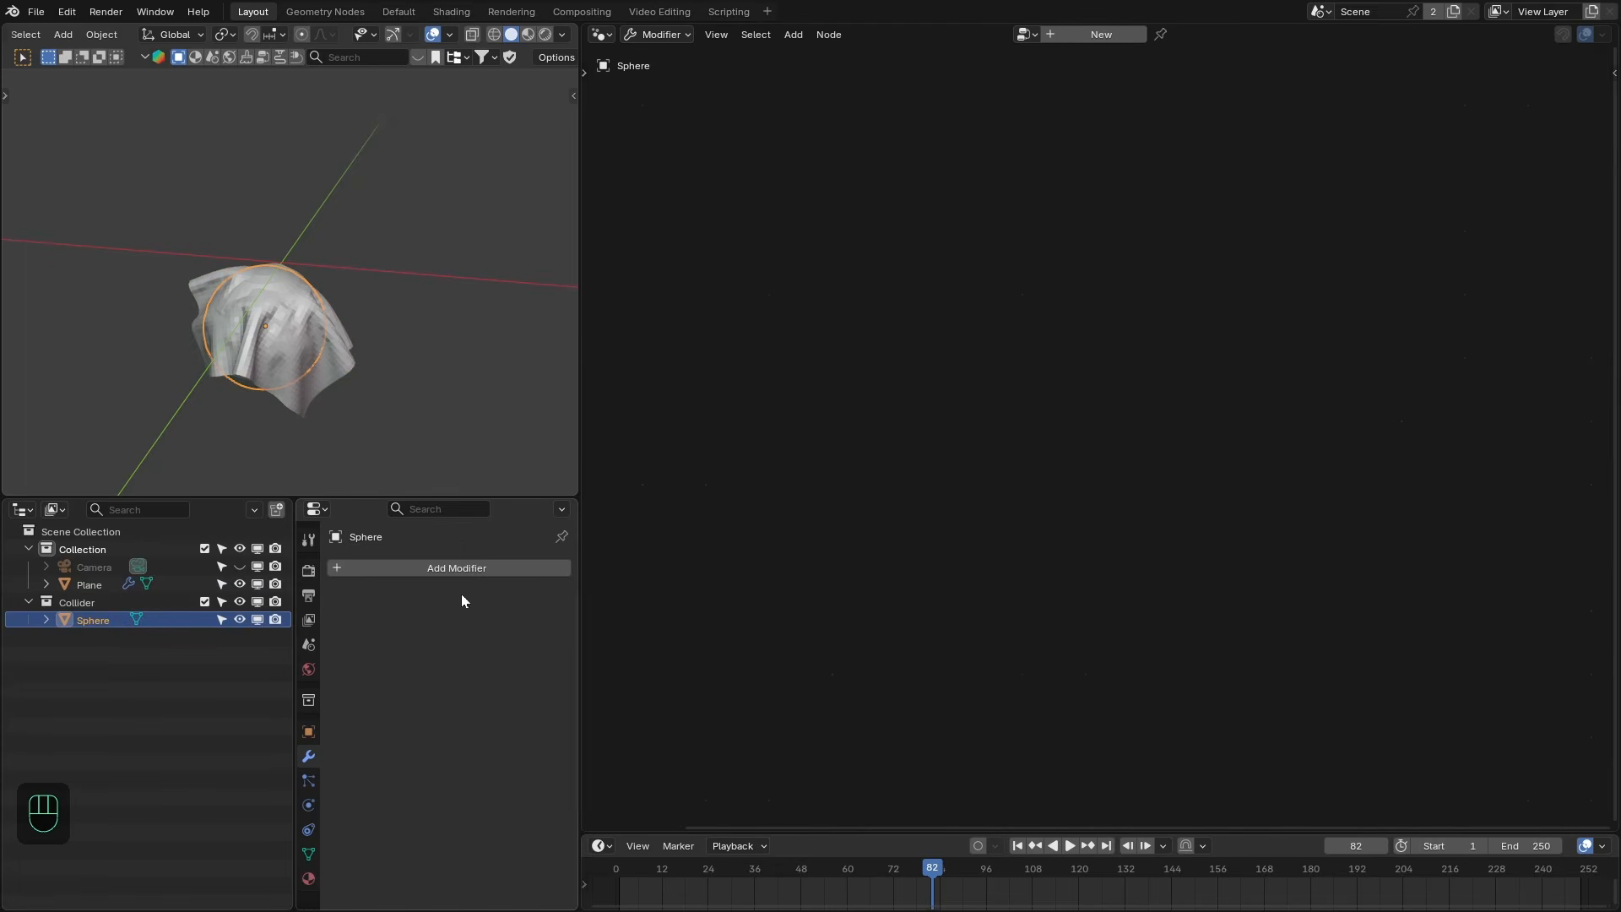
Pin the plane's node tree and add an Object Info node for the sphere below the Grid node.
click(90, 585)
click(1179, 34)
click(64, 620)
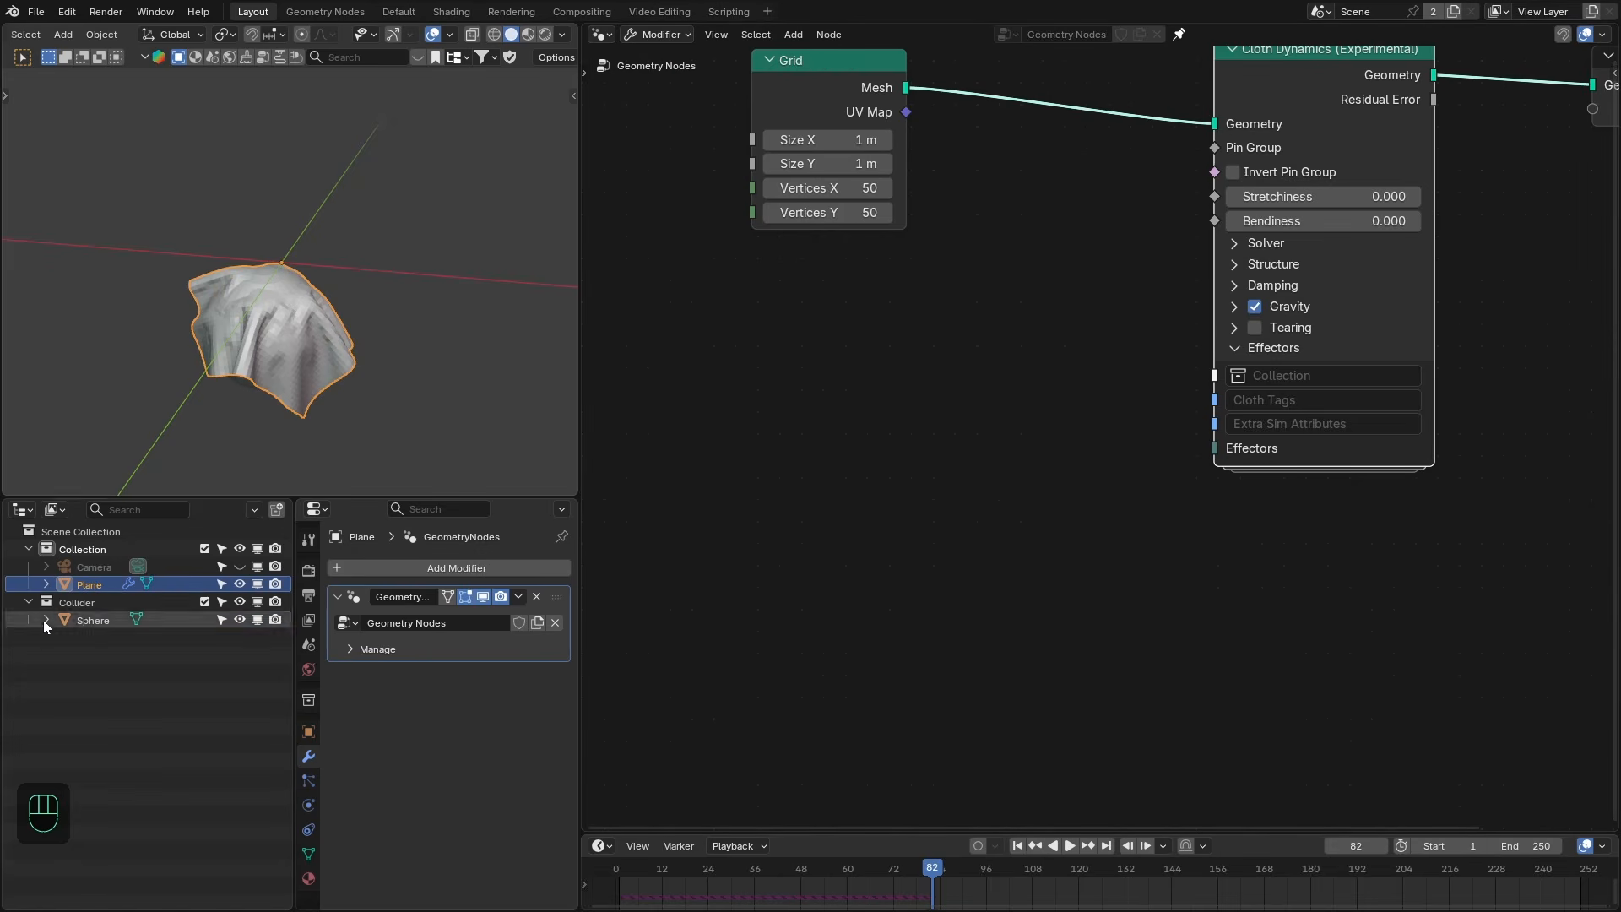
drag(64, 620, 783, 504)
middle_drag(783, 504, 819, 504)
drag(824, 542, 720, 450)
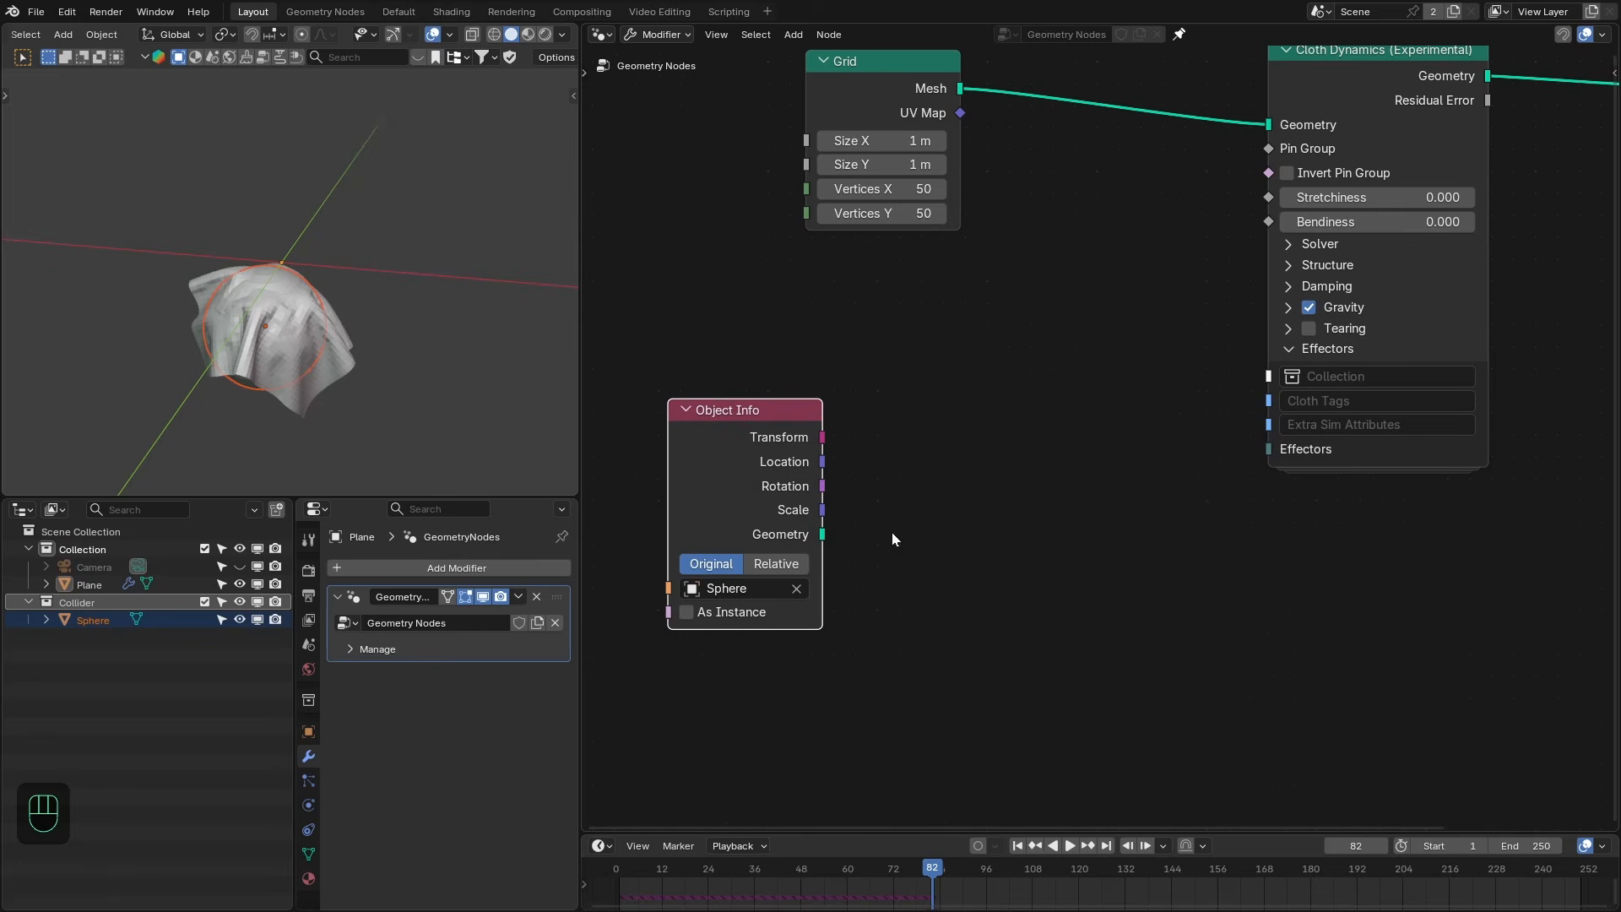
Set the sphere's Object Info node to Relative, preview its geometry with a Viewer, and delete the Viewer.
middle_drag(891, 534, 850, 527)
click(727, 555)
ctrl+shift+click(755, 542)
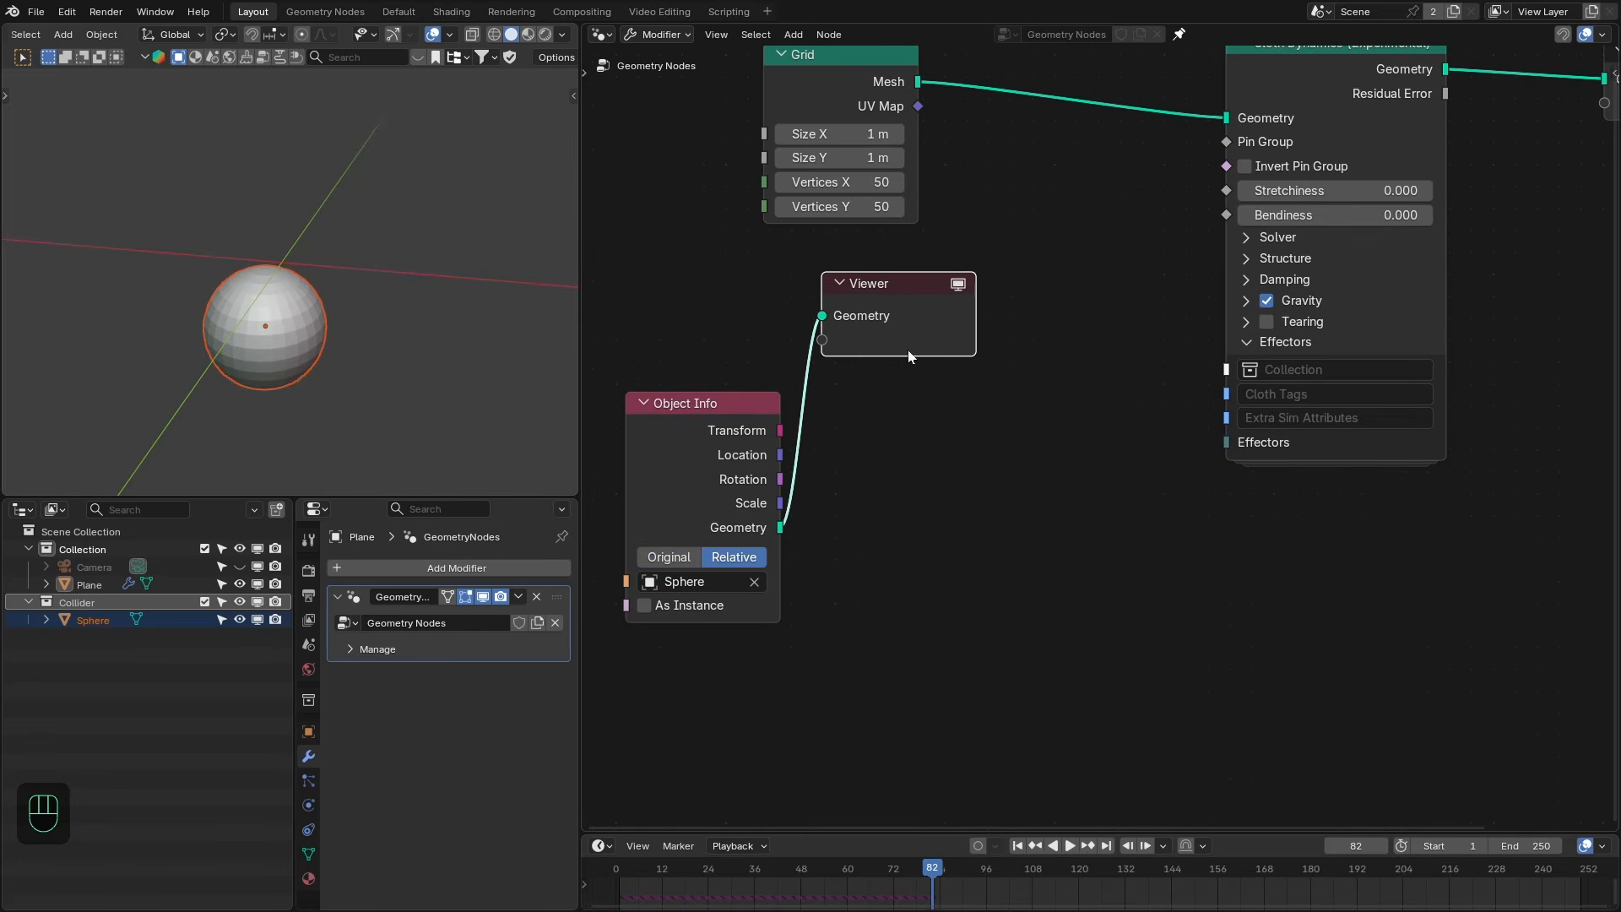
key(x)
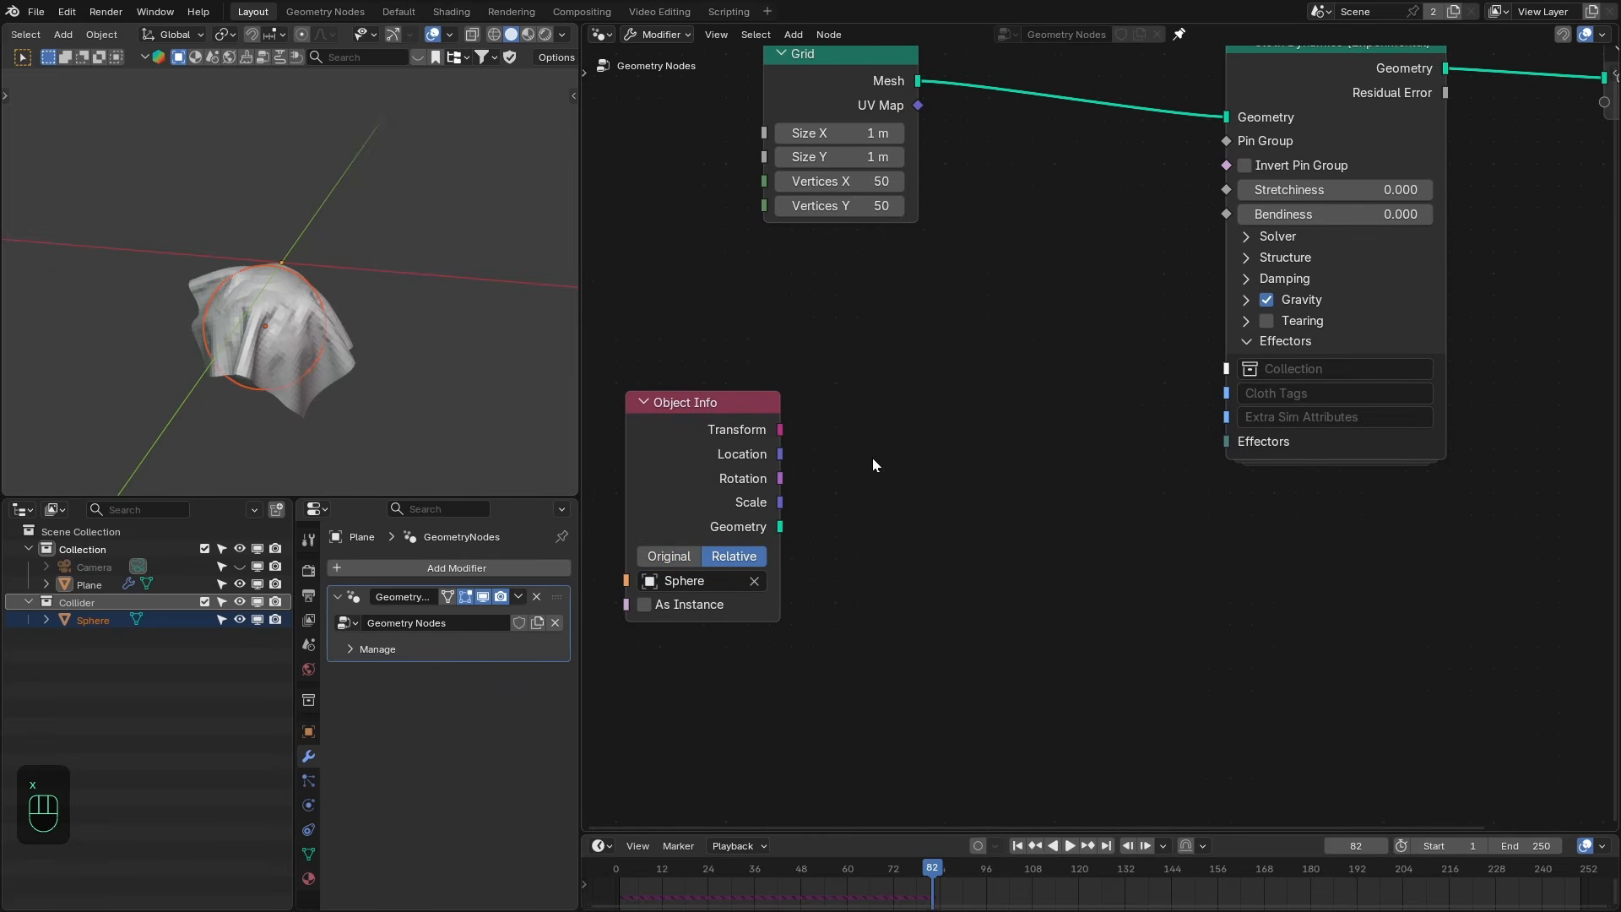
Add a Collider node fed by the sphere's geometry and link its Collider output to the Effectors input of Cloth Dynamics.
key(shift+a)
click(841, 260)
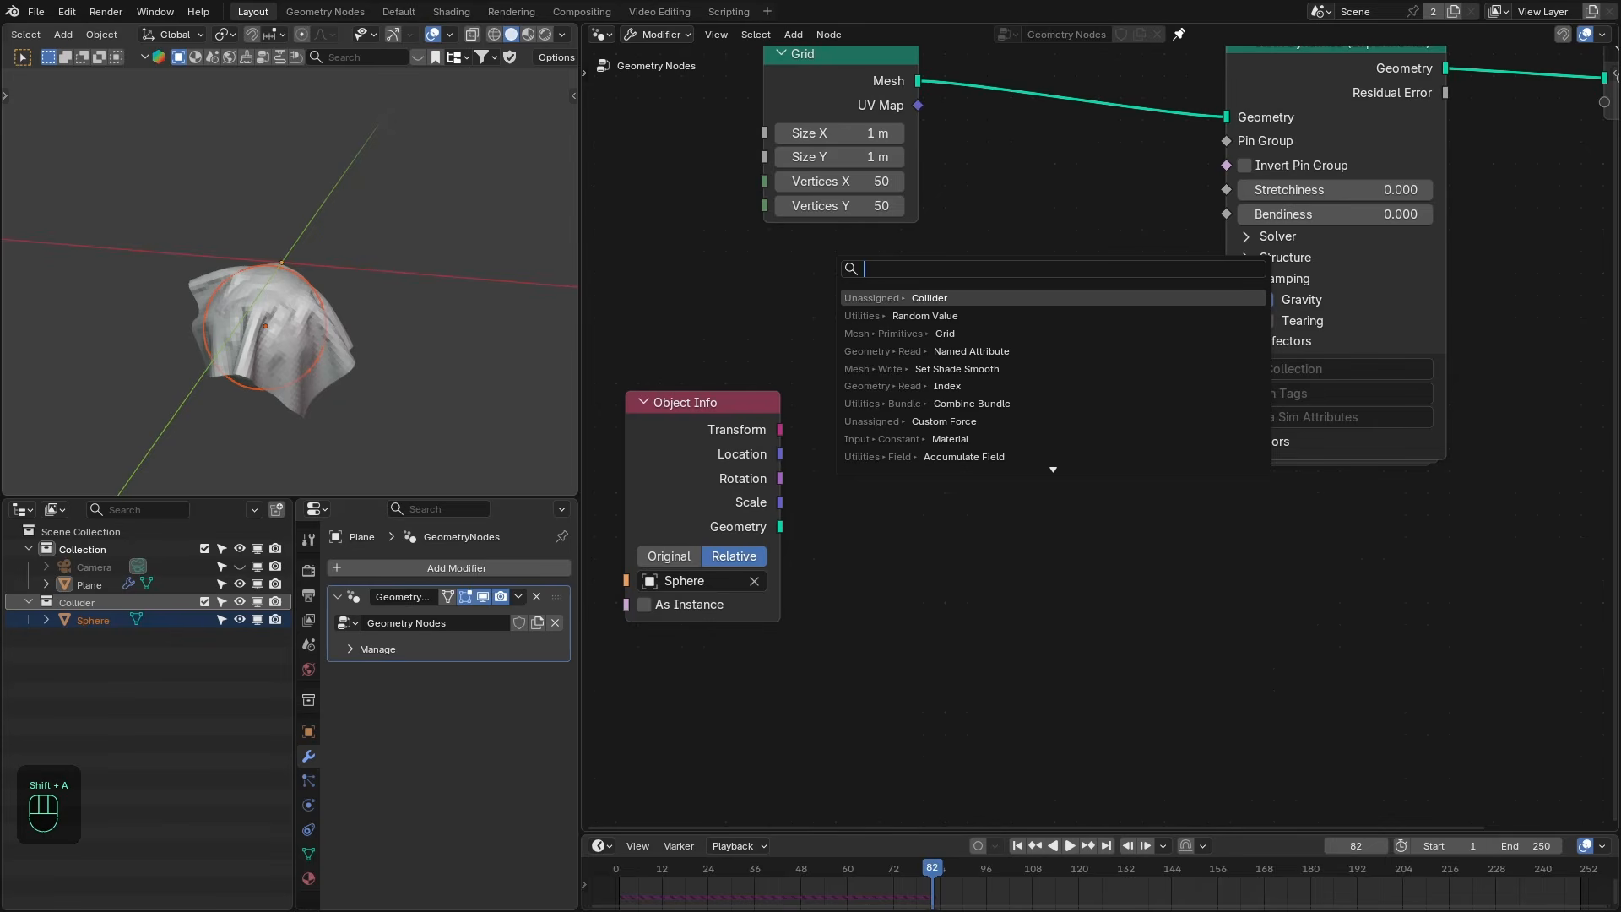
key(Return)
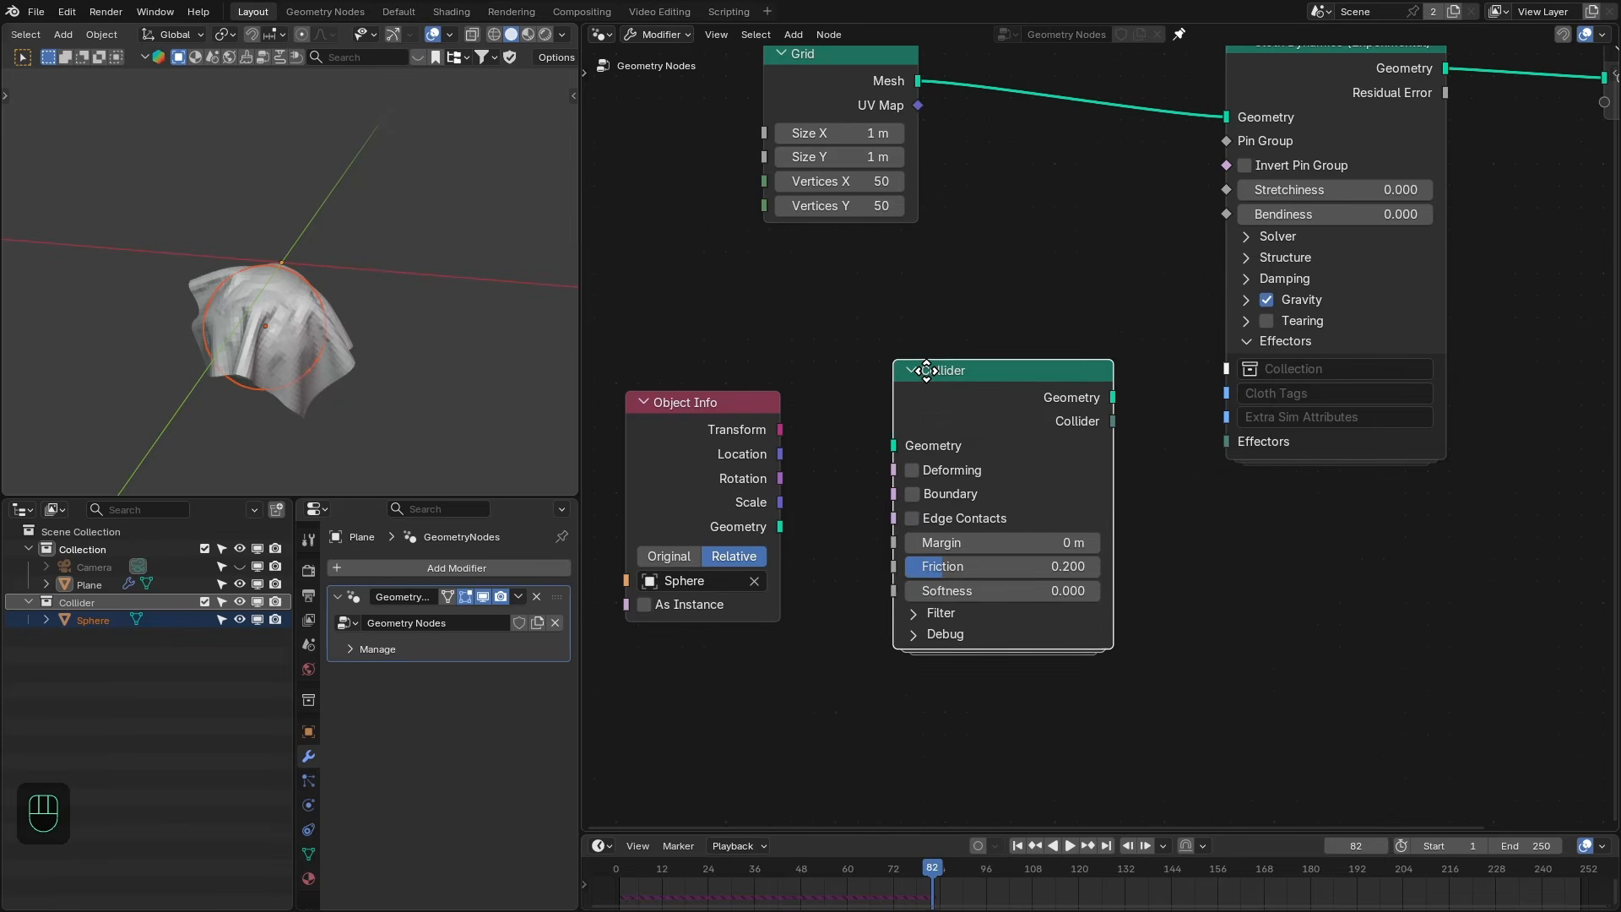
click(845, 402)
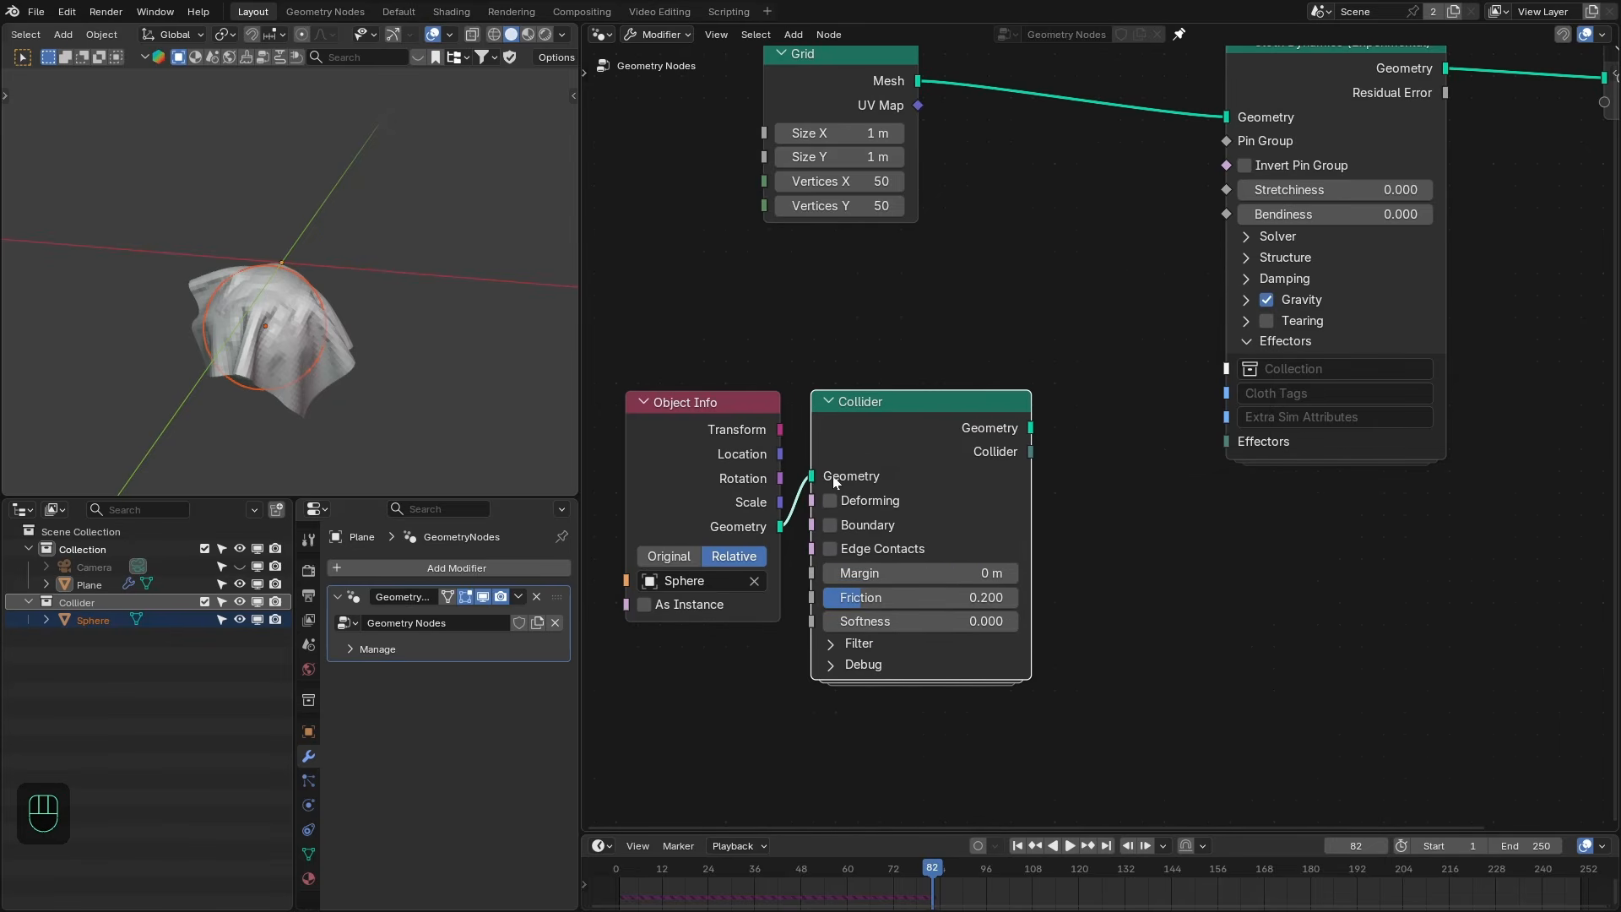
drag(1031, 451, 1220, 443)
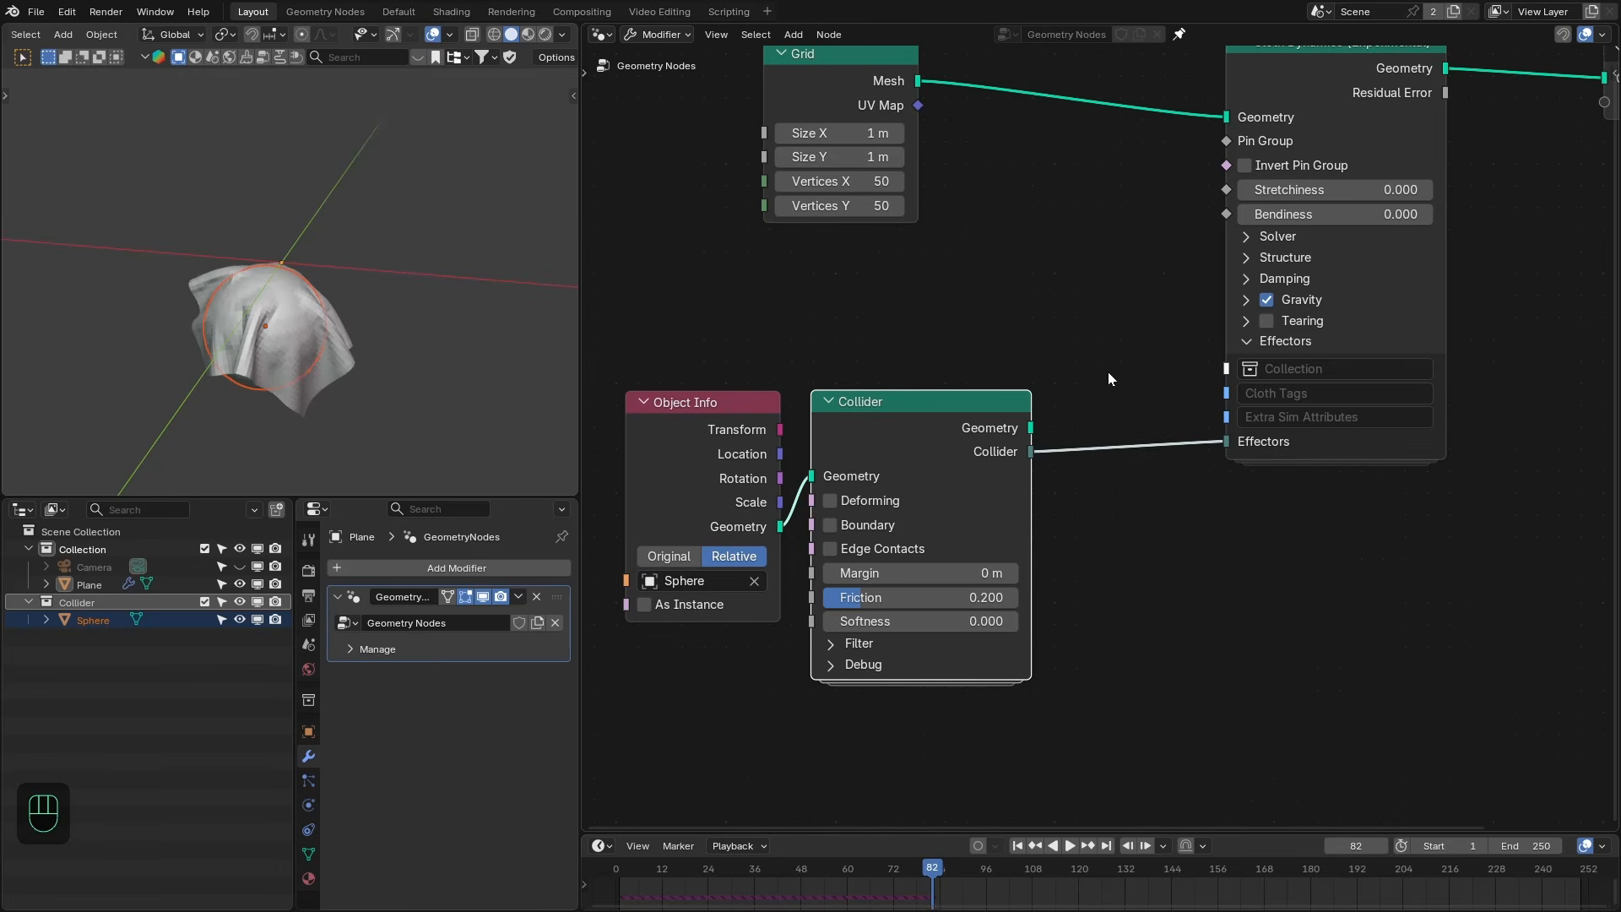
Play the simulation from the first frame and inspect how the cloth collides through the node-based collider.
scroll(1078, 374, down, 1)
key(shift+Right)
key(shift+Left)
key(space)
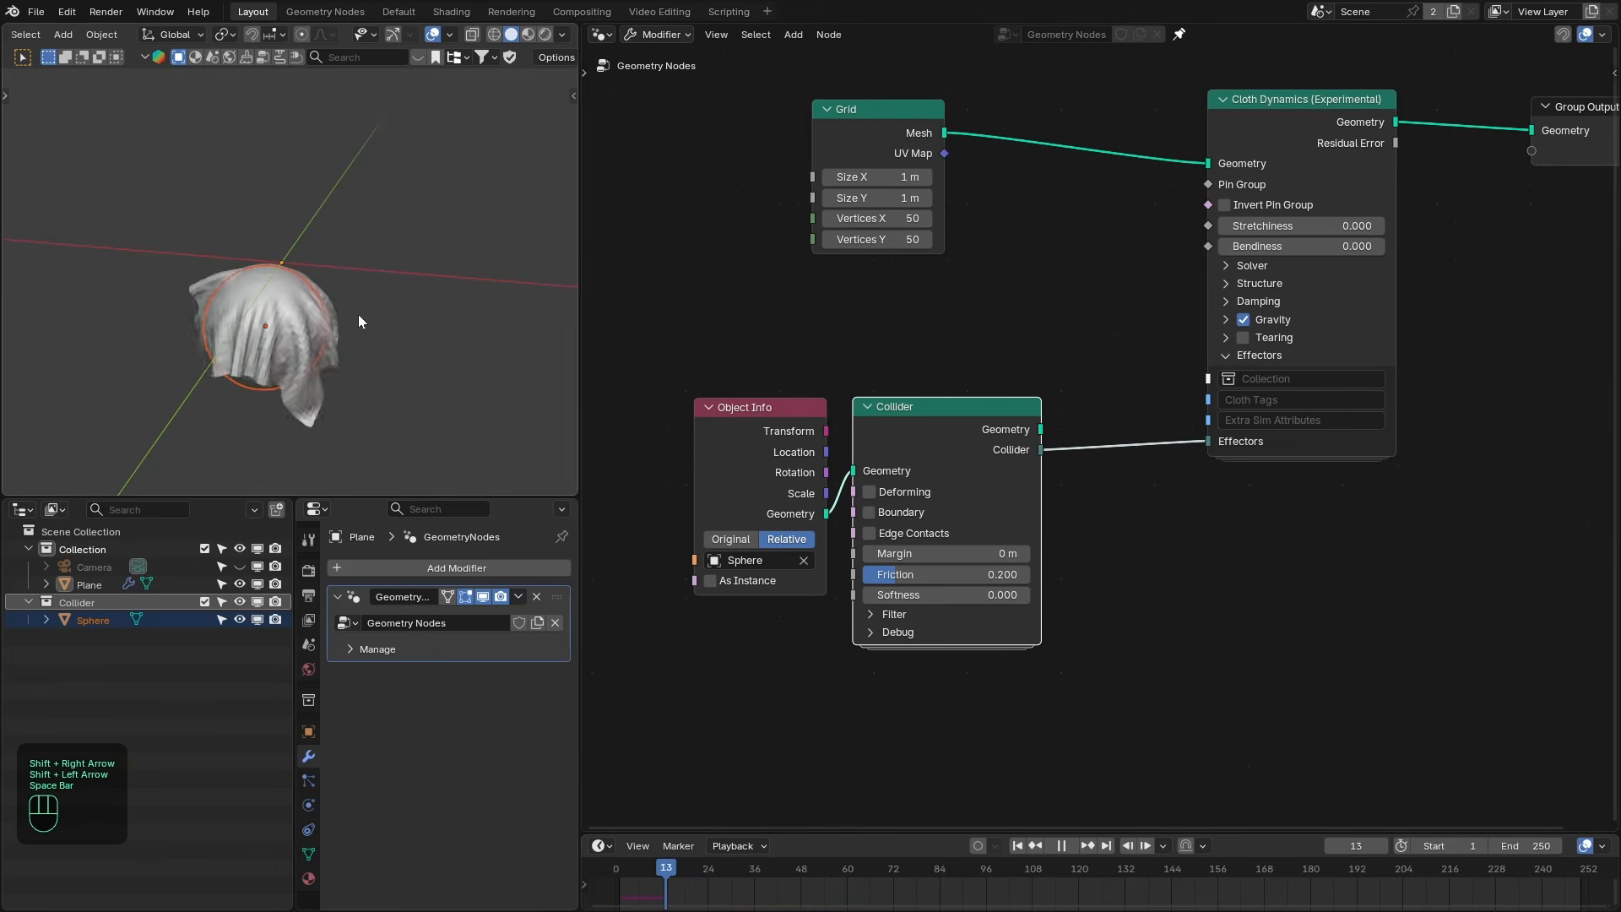
middle_drag(358, 314, 203, 403)
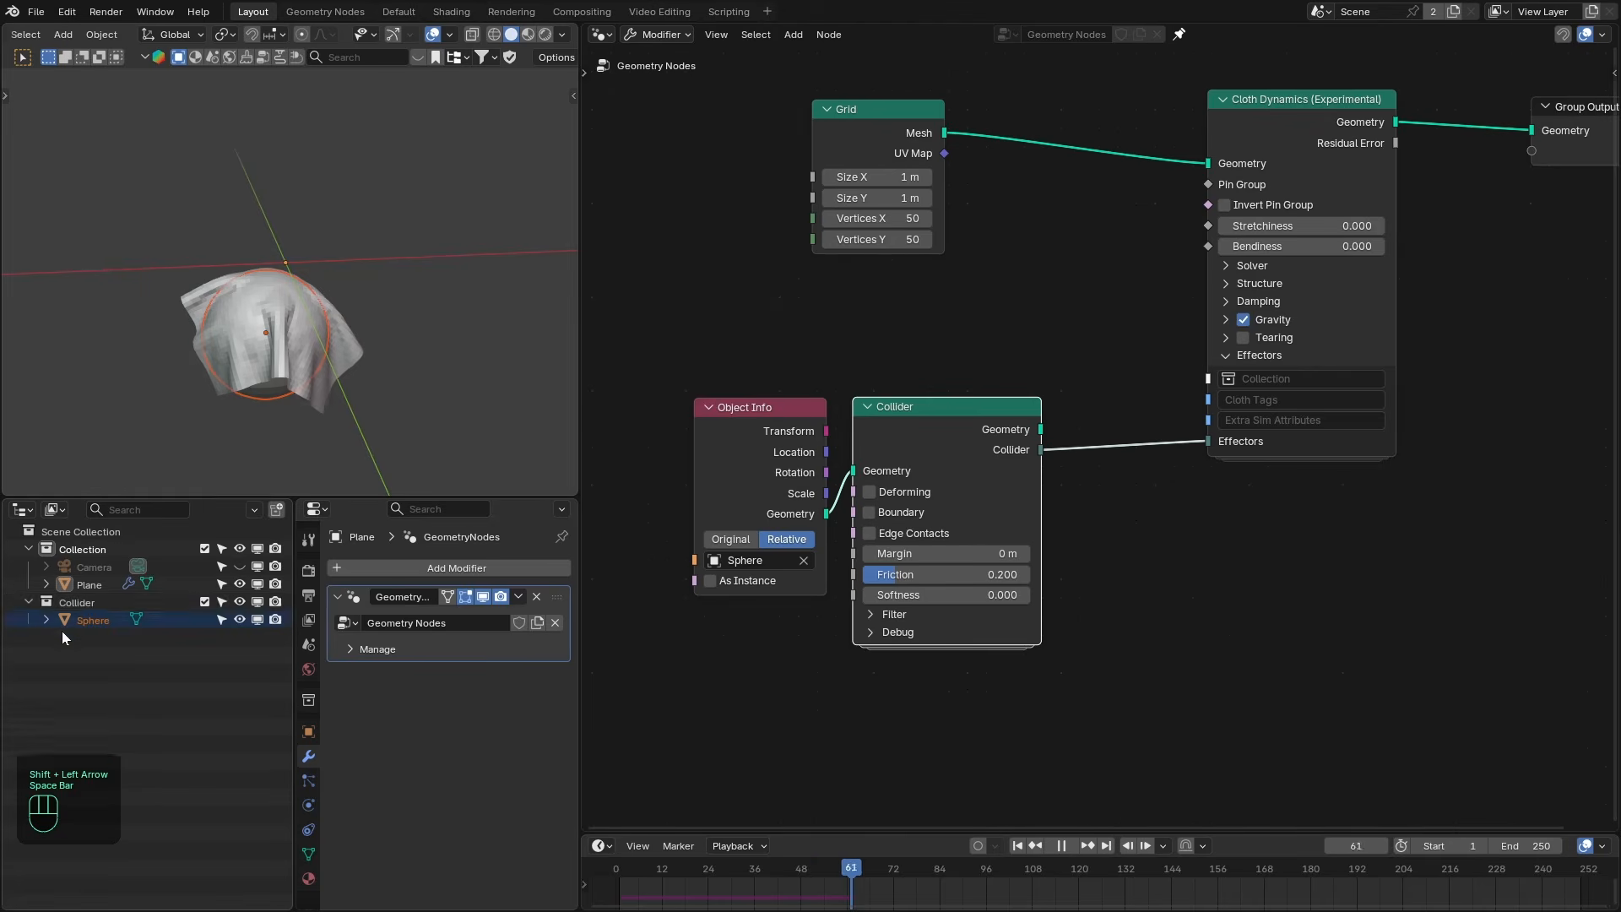
Move the sphere while the simulation plays to test how it drags the cloth, and stop the playback.
click(82, 621)
key(g)
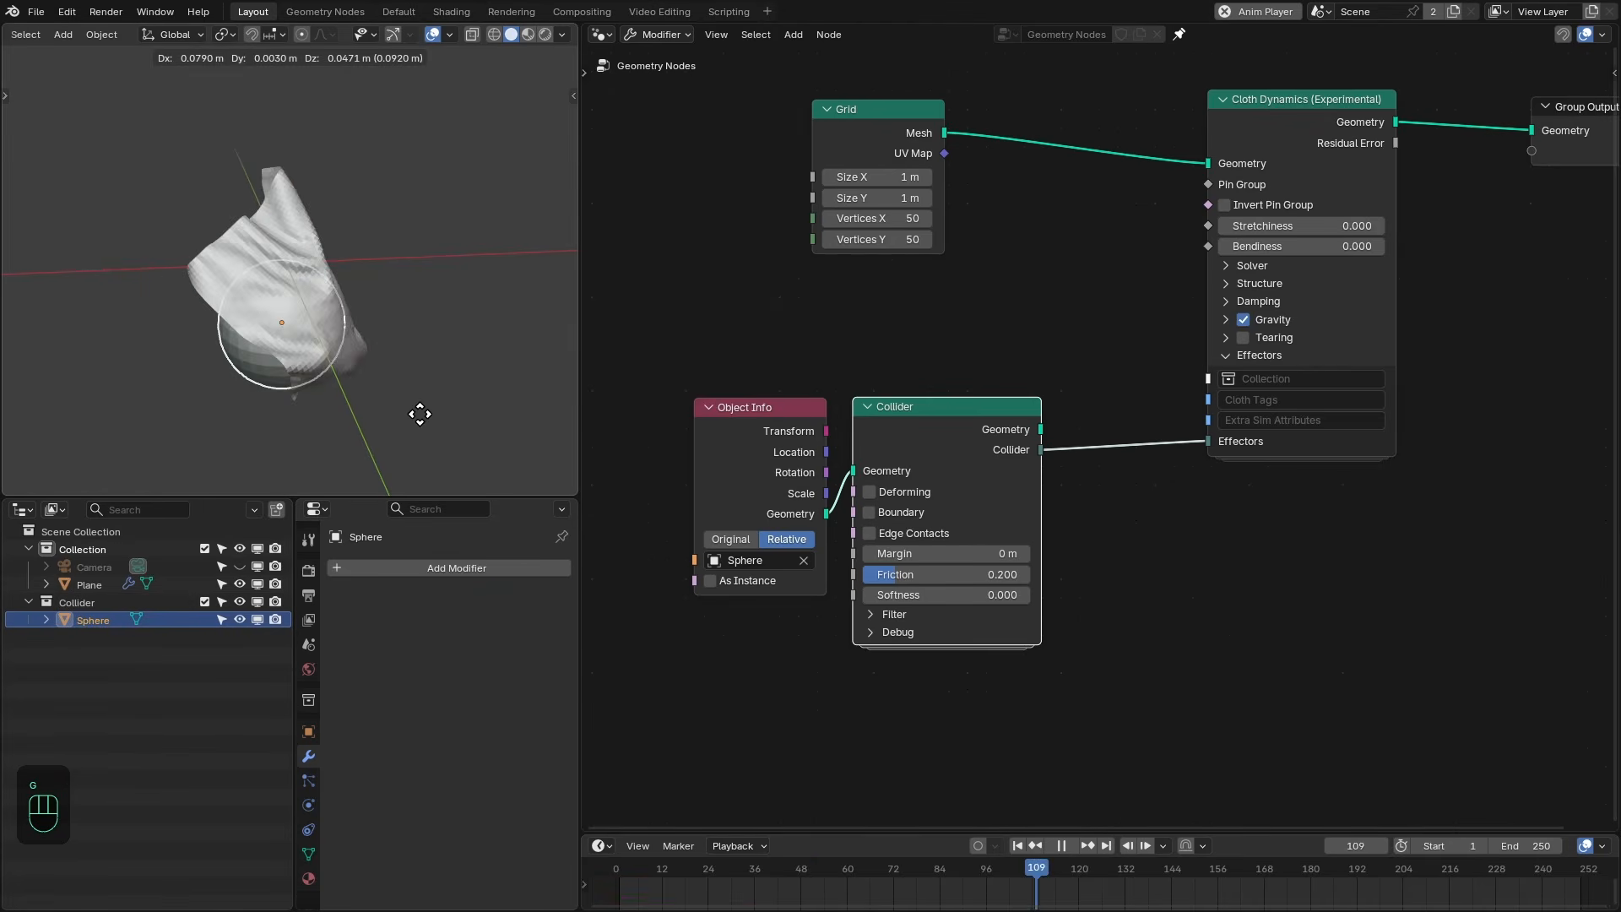
click(413, 388)
key(space)
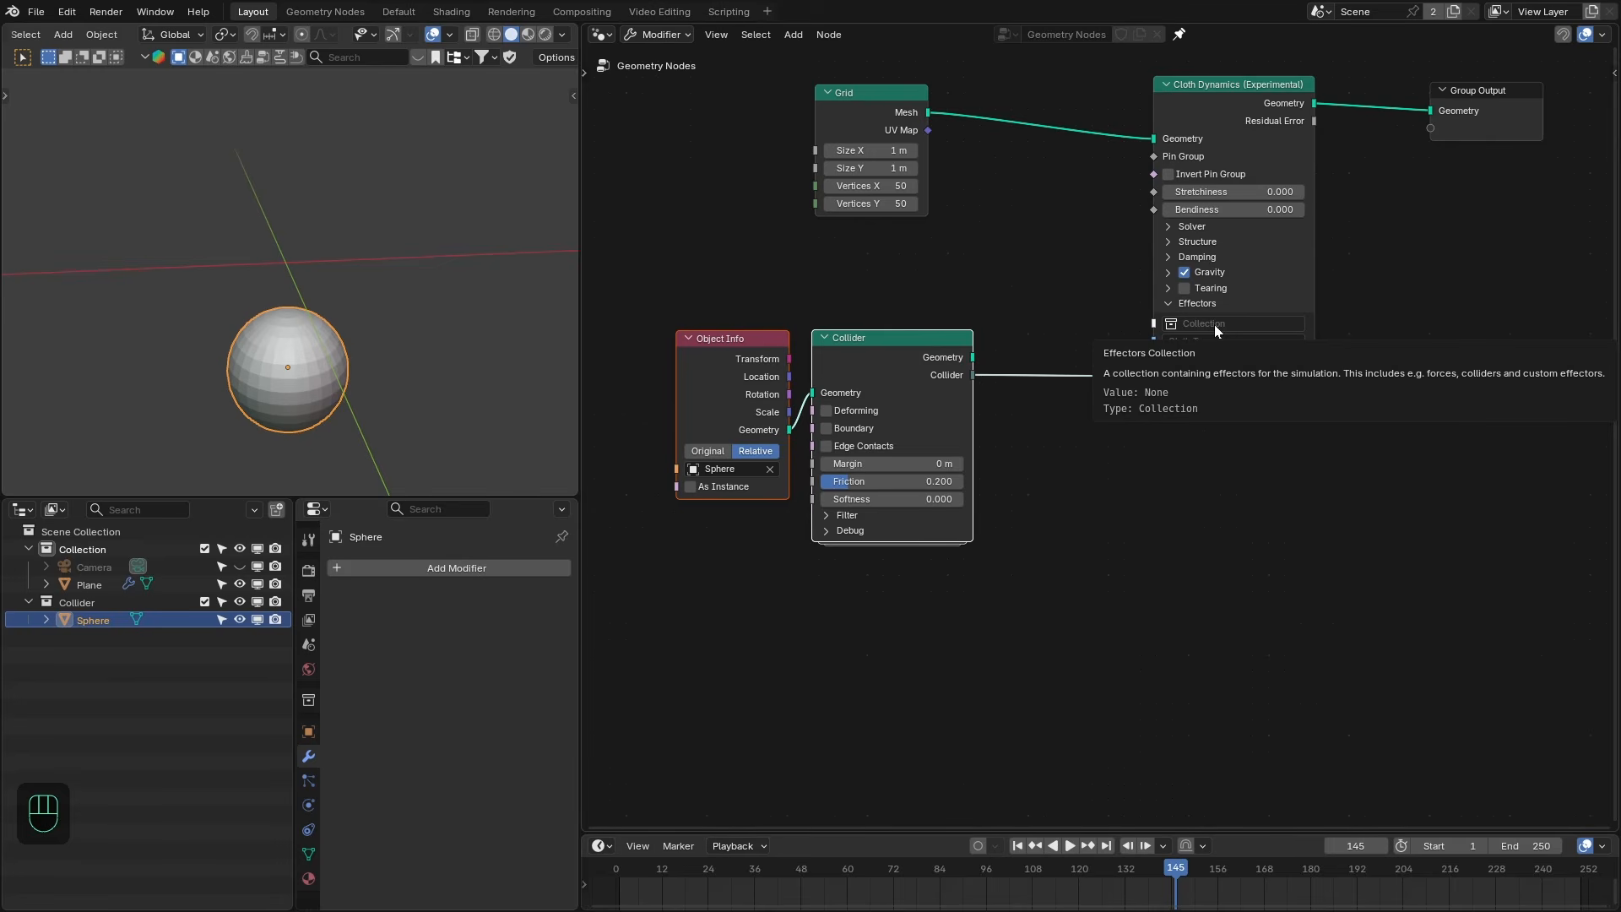
Add a Custom Force node below the Collider node and link its Force output to the Effectors input of Cloth Dynamics.
key(shift+a)
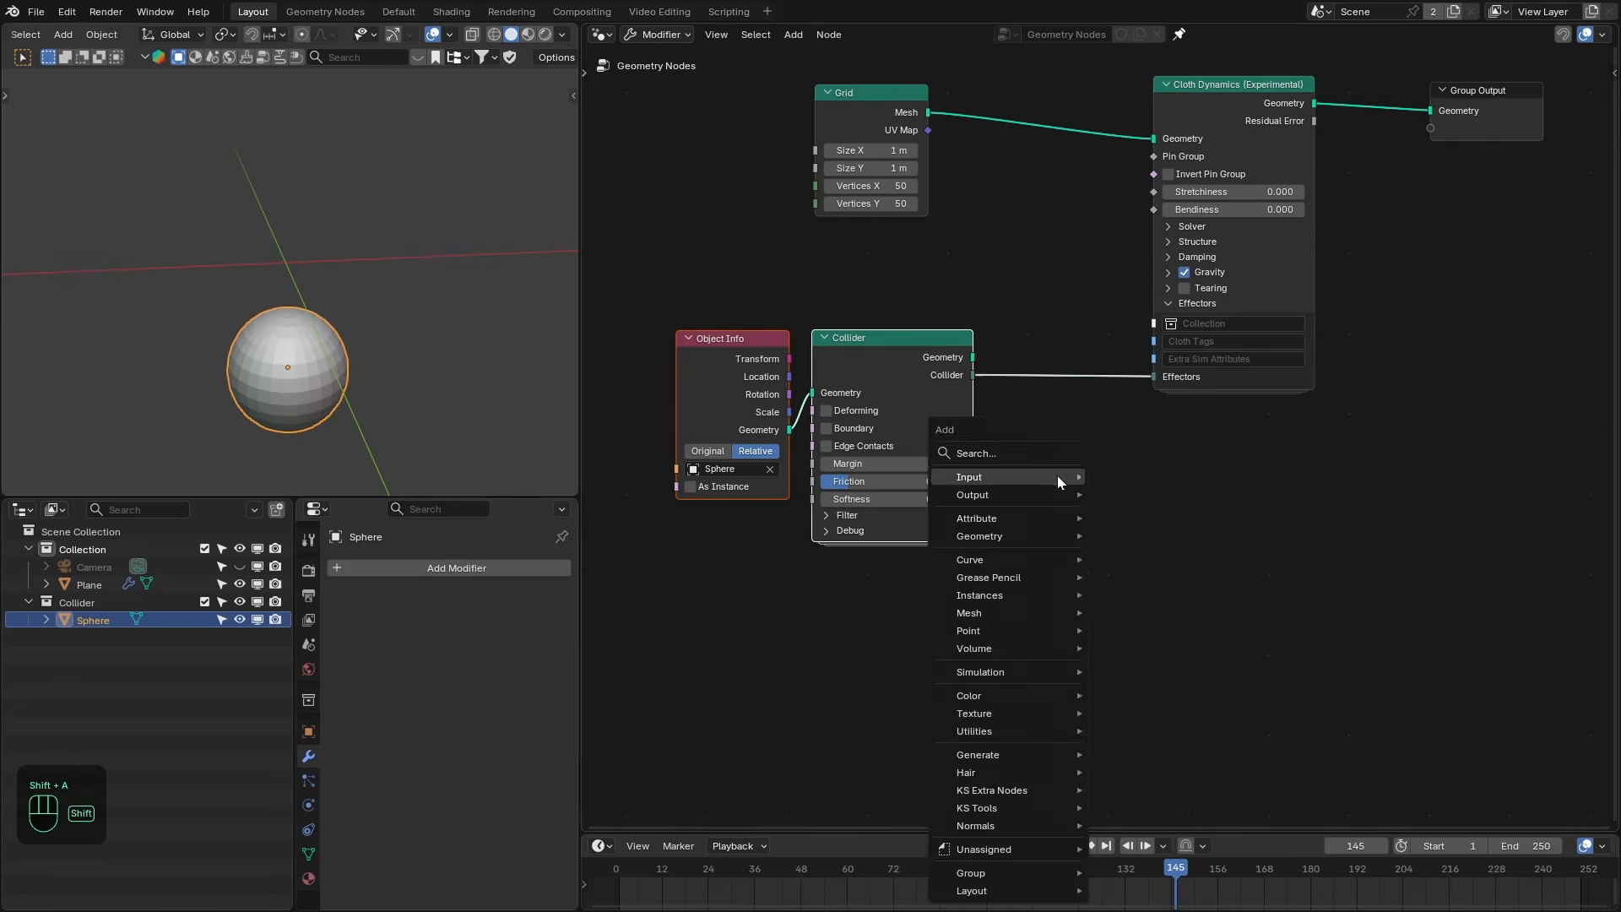
click(1020, 455)
text(custom)
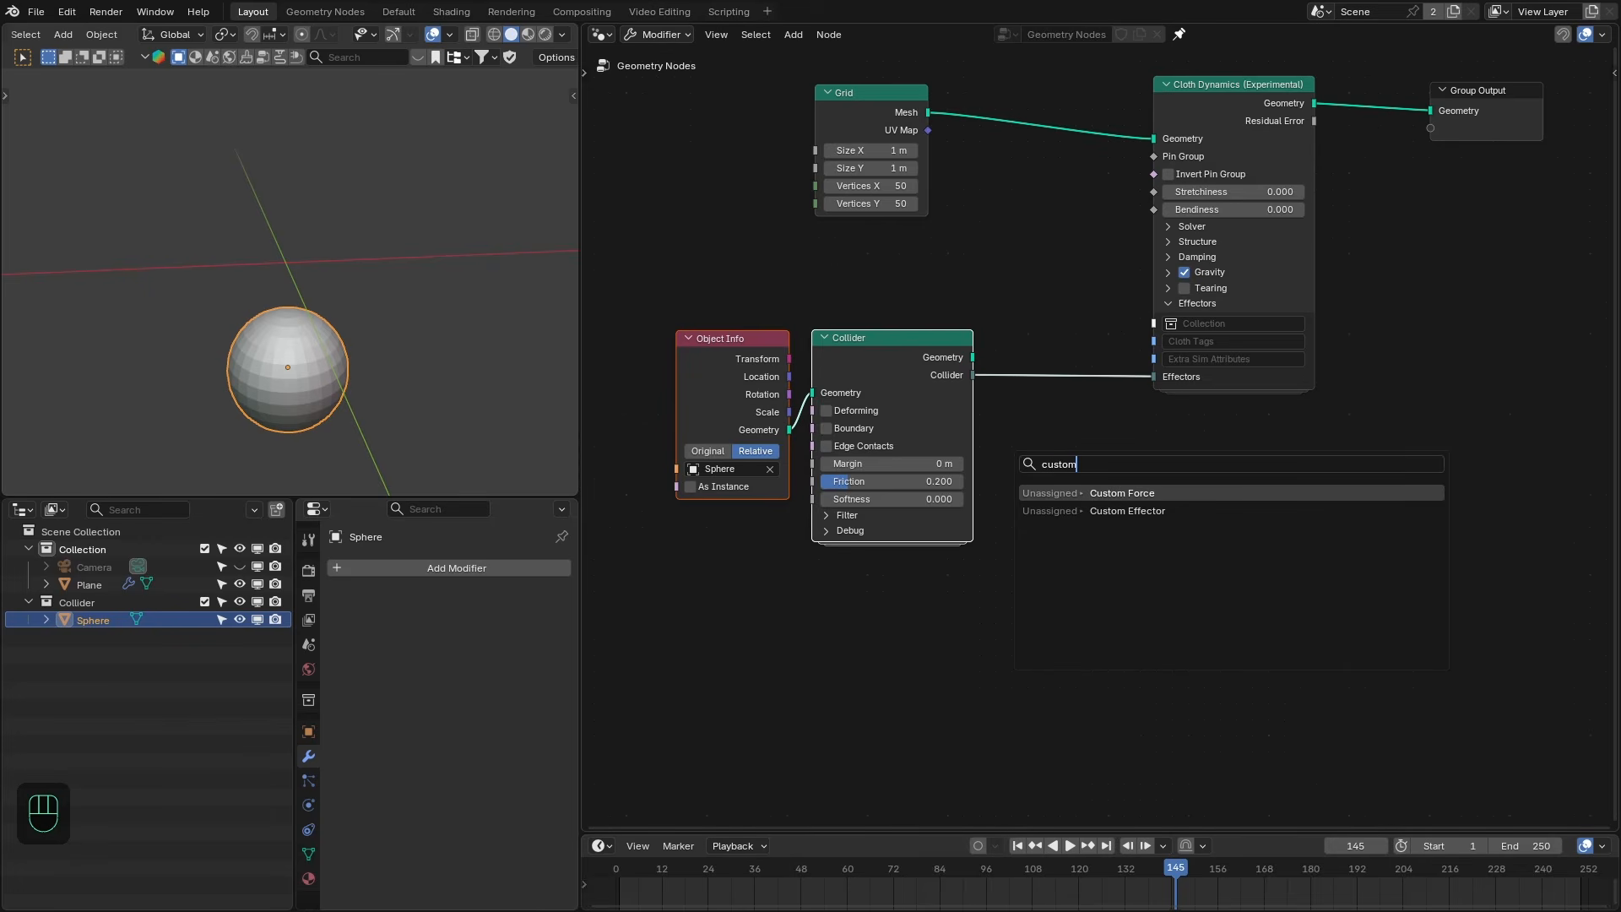
key(Return)
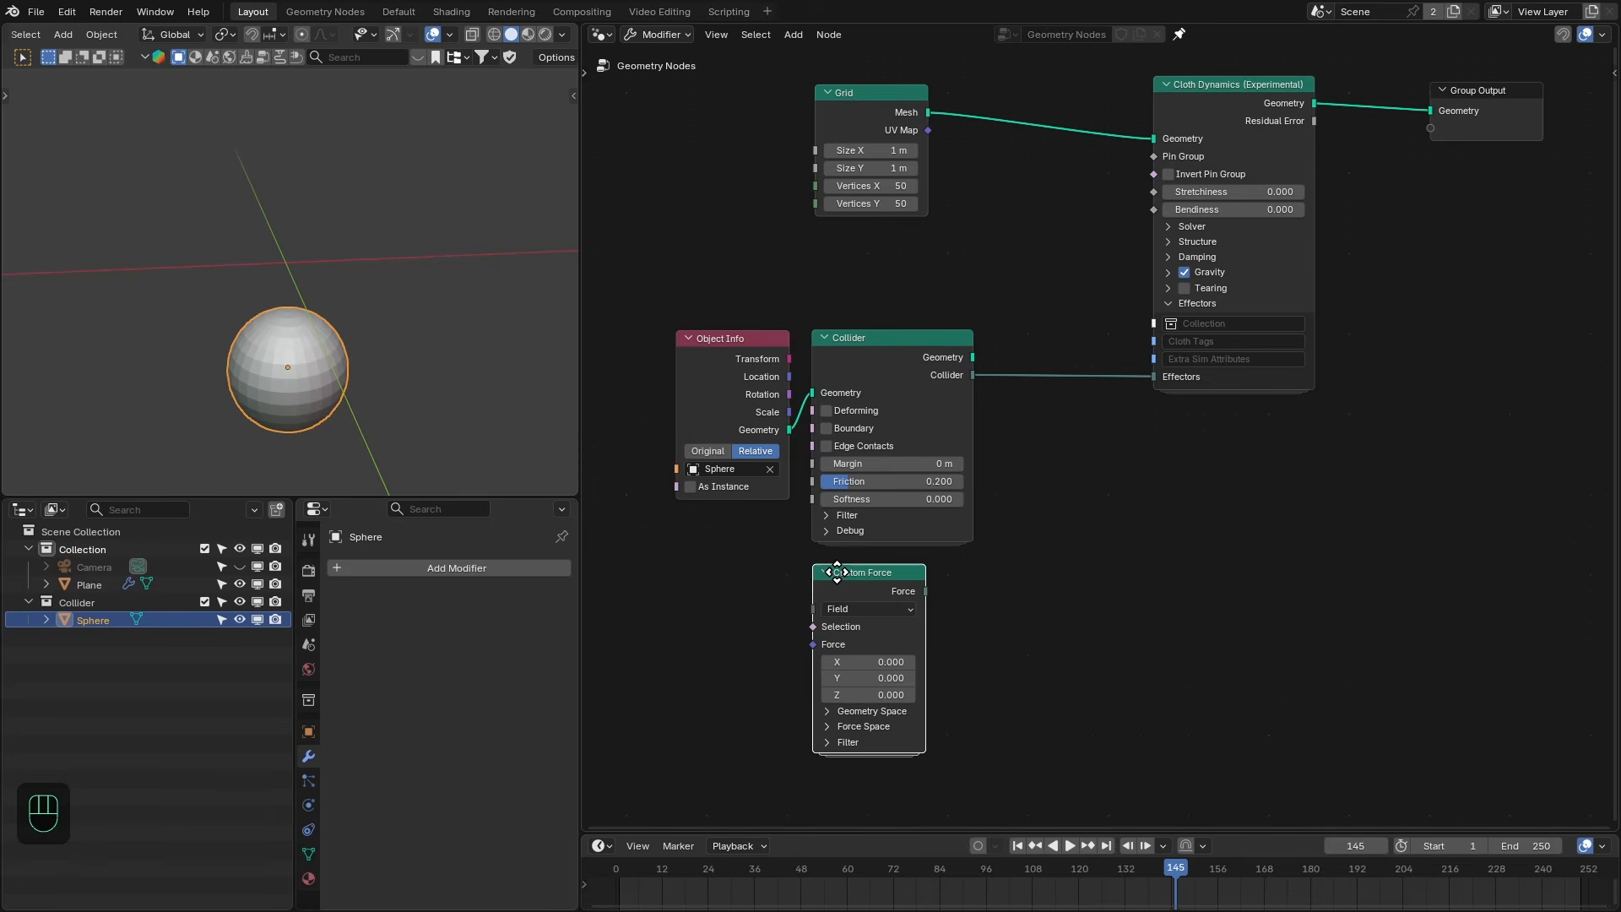
drag(956, 581, 1154, 376)
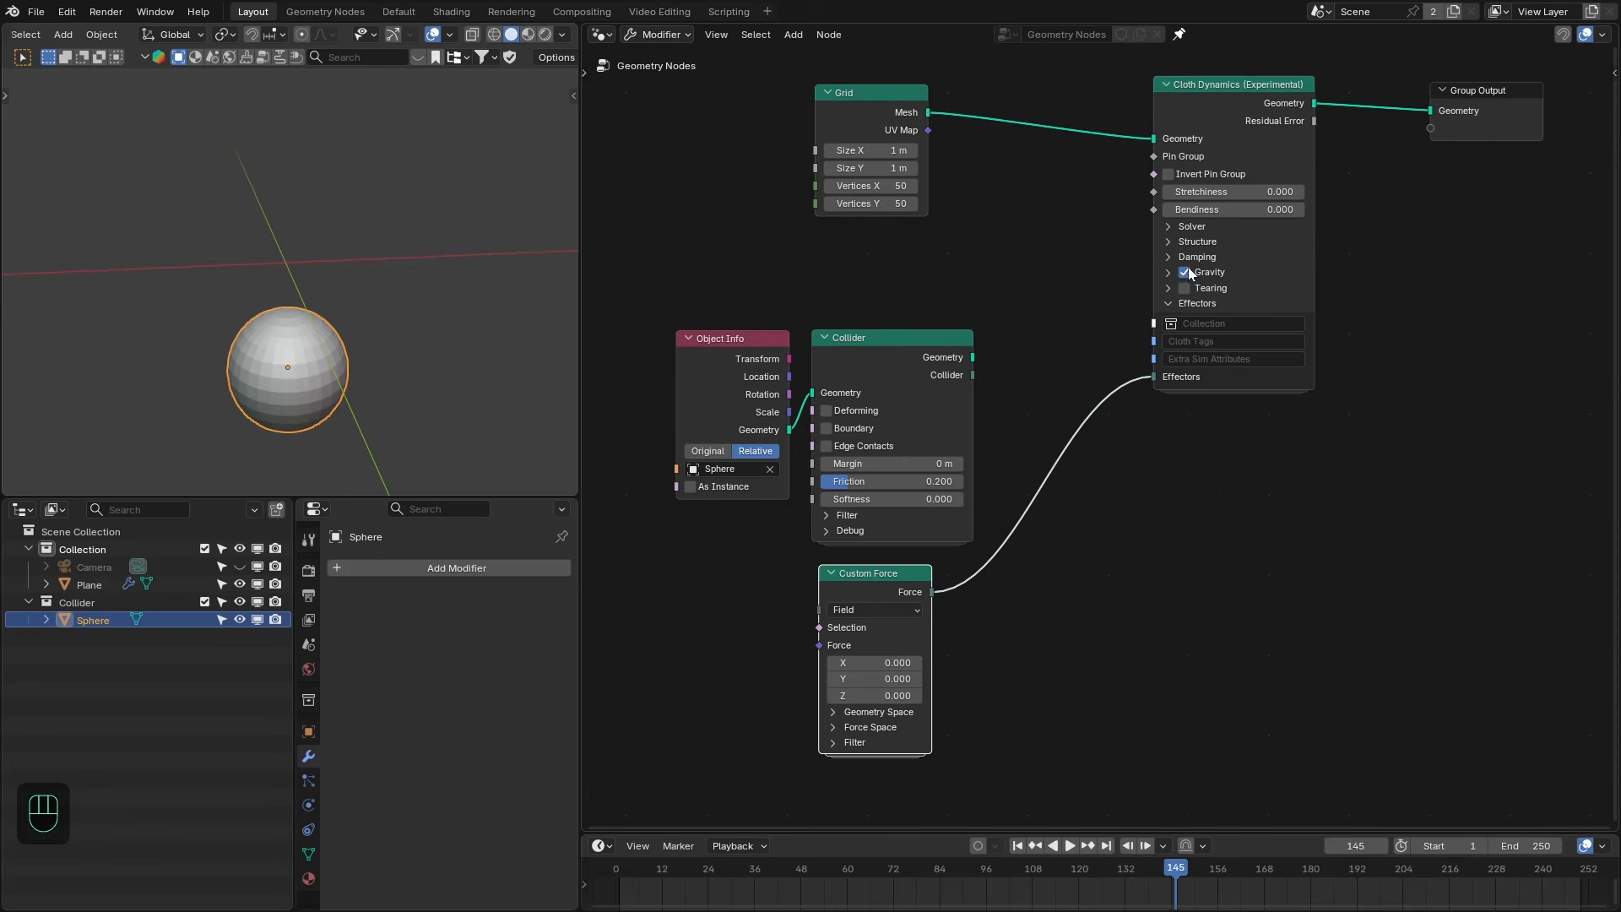
Disable gravity in Cloth Dynamics and set the Custom Force's X value to 1.
click(1186, 272)
click(874, 663)
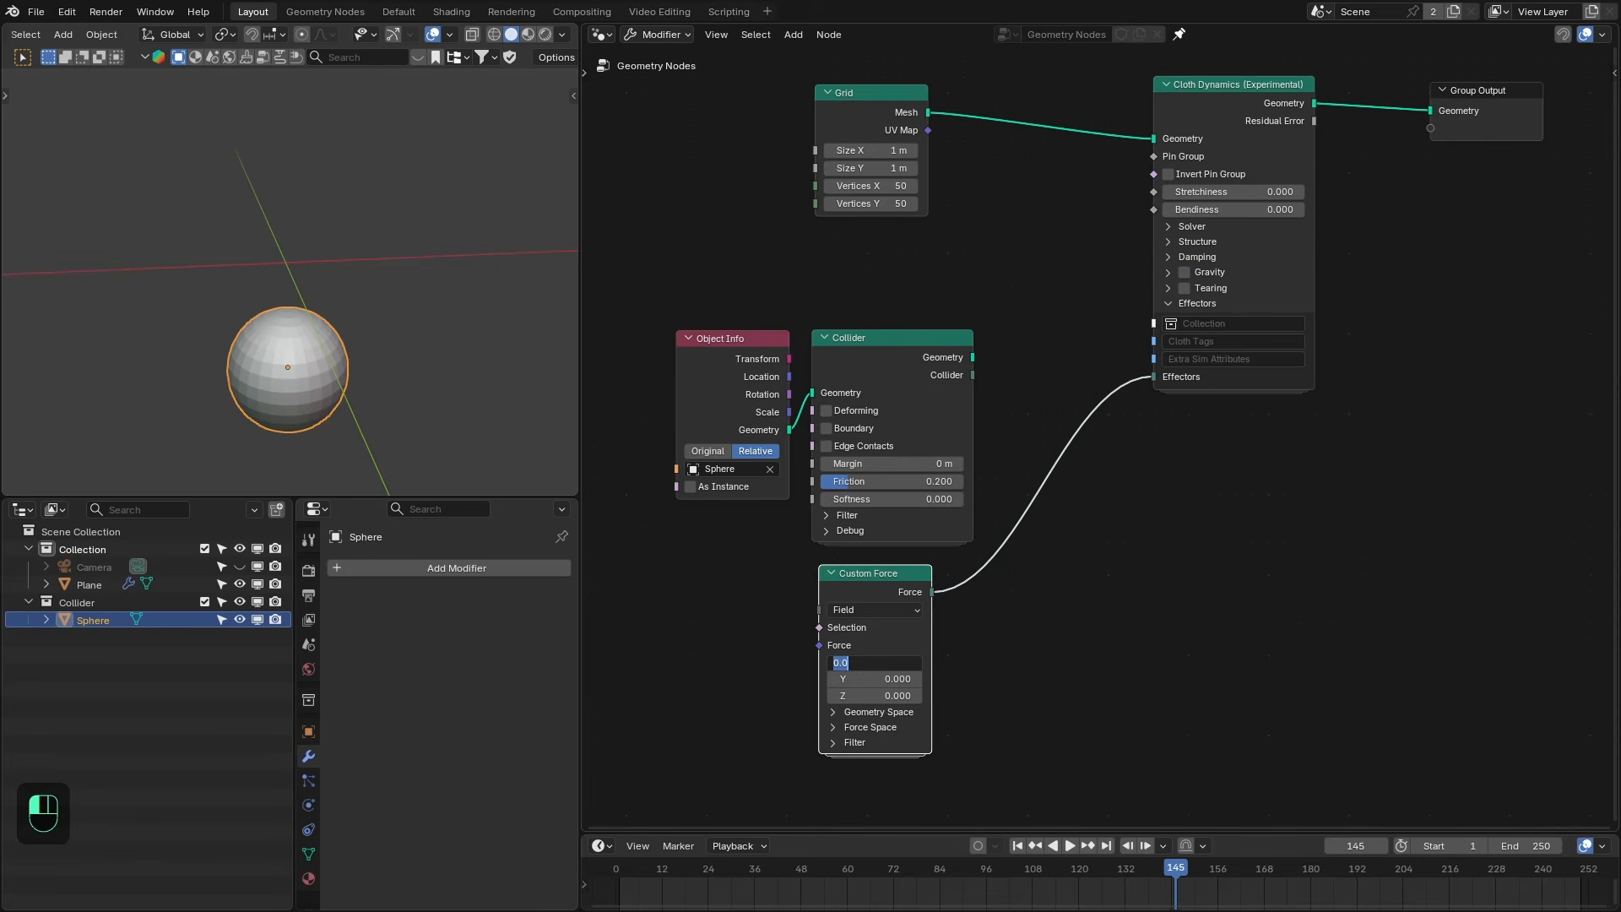
text(1)
key(Return)
Play the simulation from the first frame, watch how the custom force moves the cloth, and stop it.
key(shift+Left)
key(space)
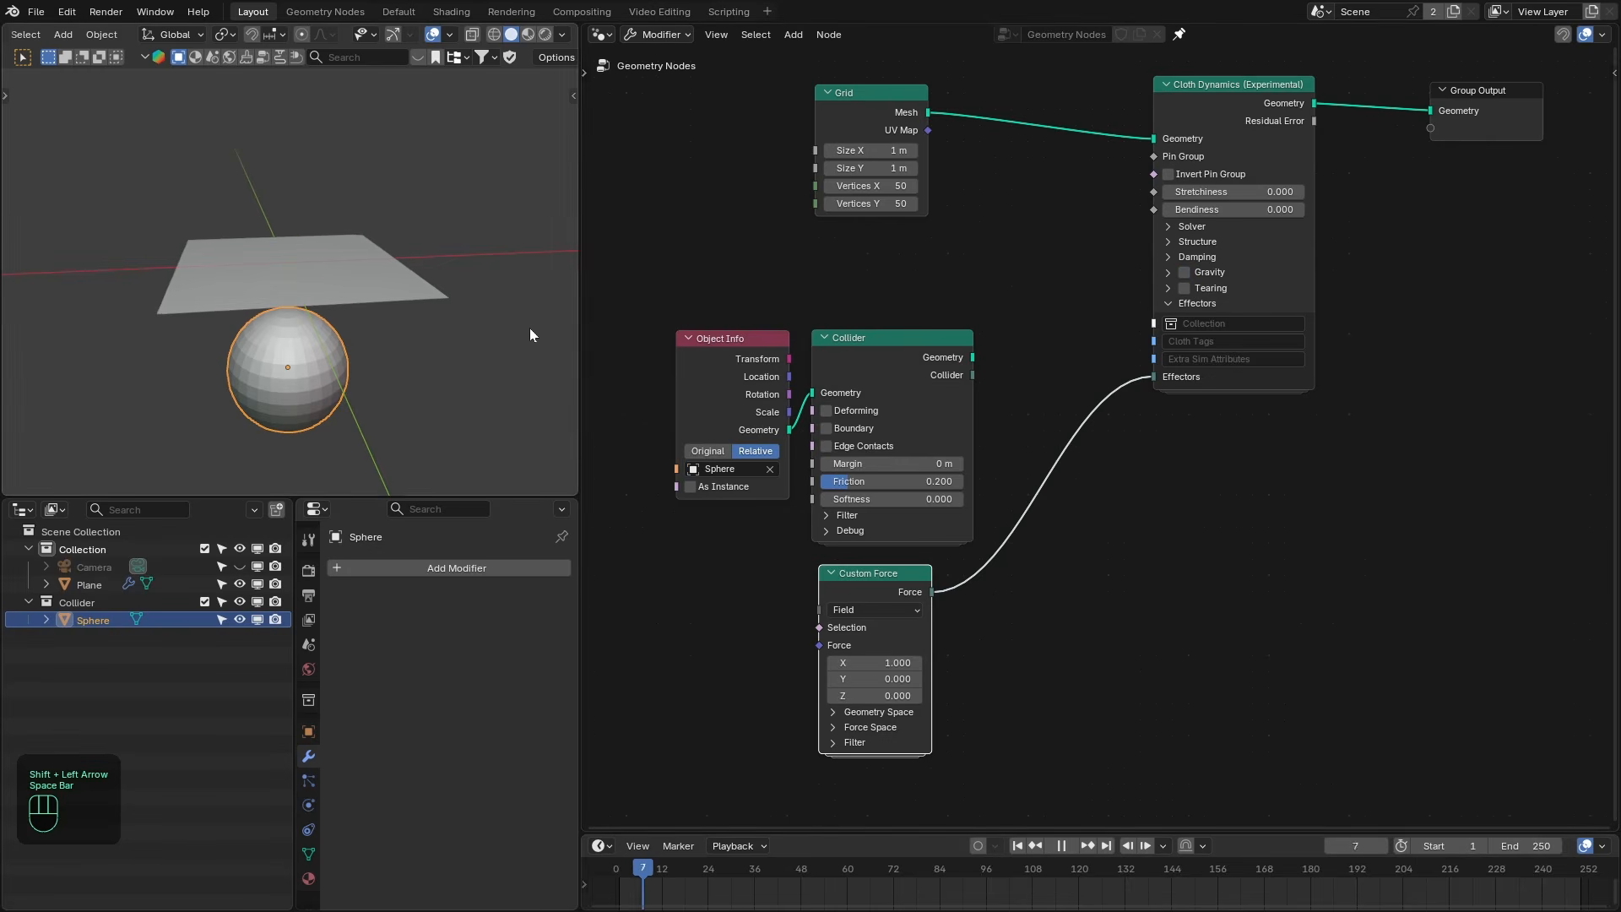
middle_drag(301, 266, 347, 286)
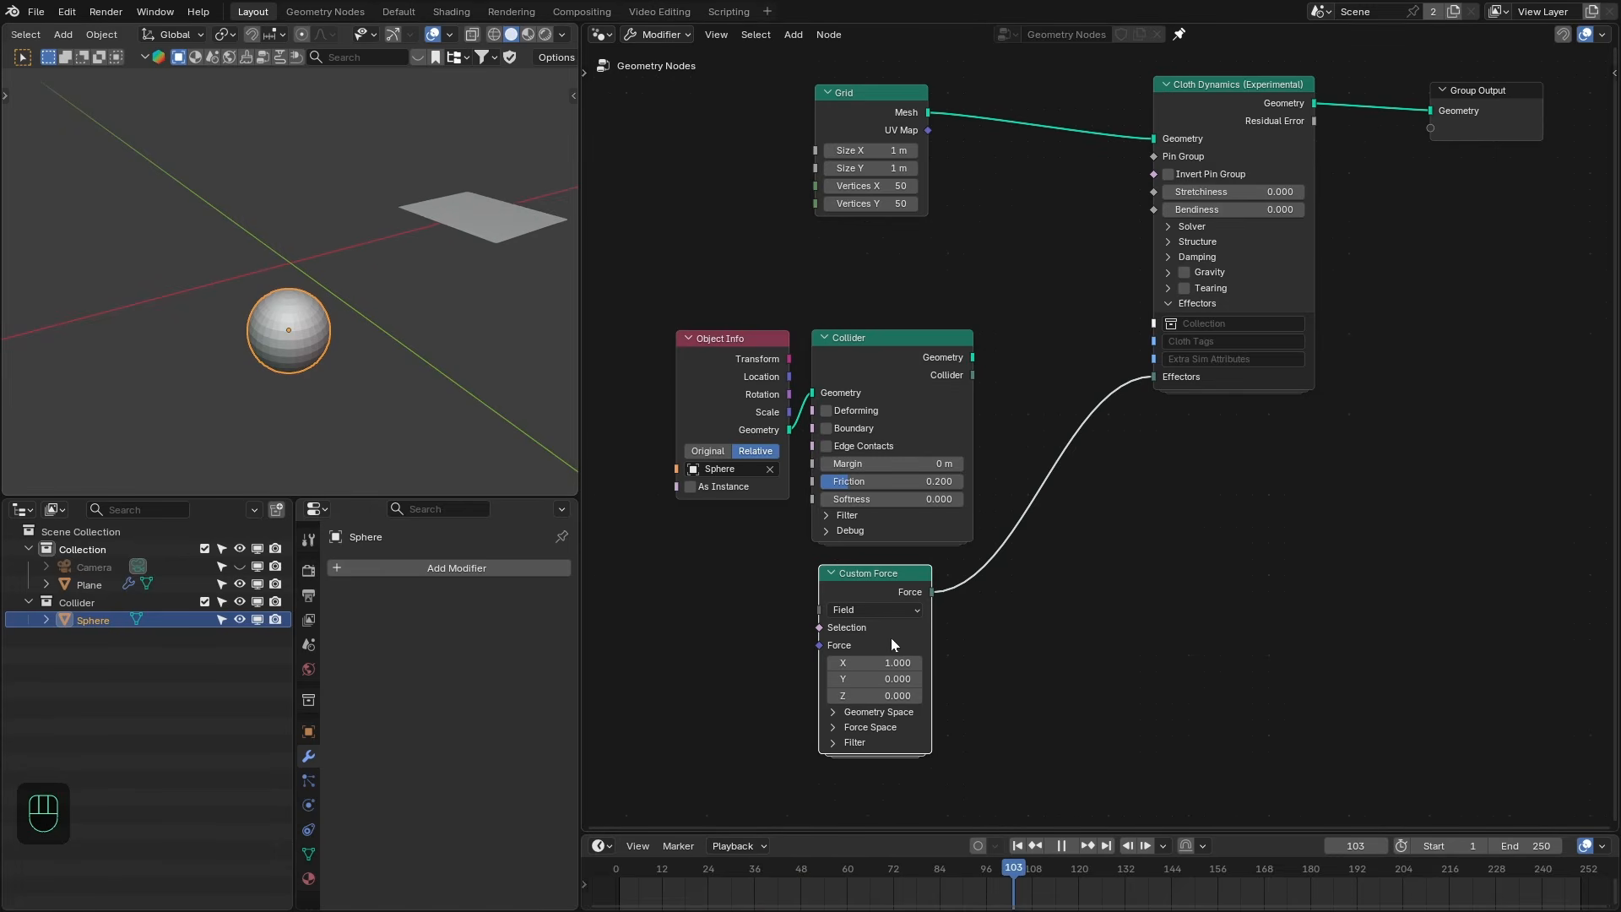
key(space)
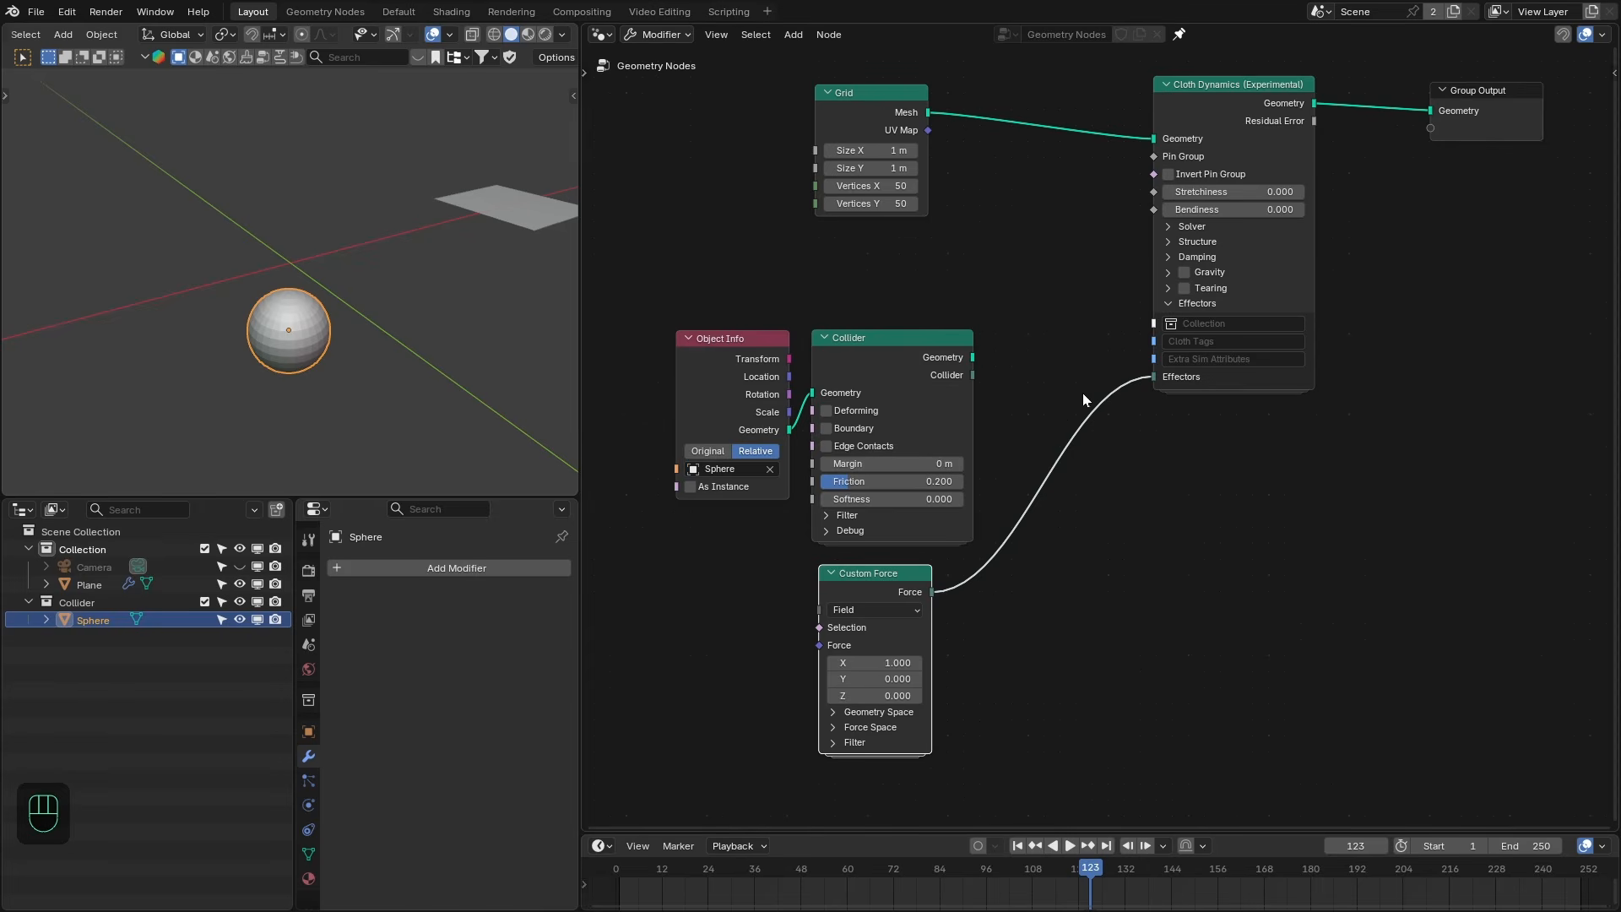
Add a Combine Bundle node between the Collider and Cloth Dynamics nodes.
key(shift+a)
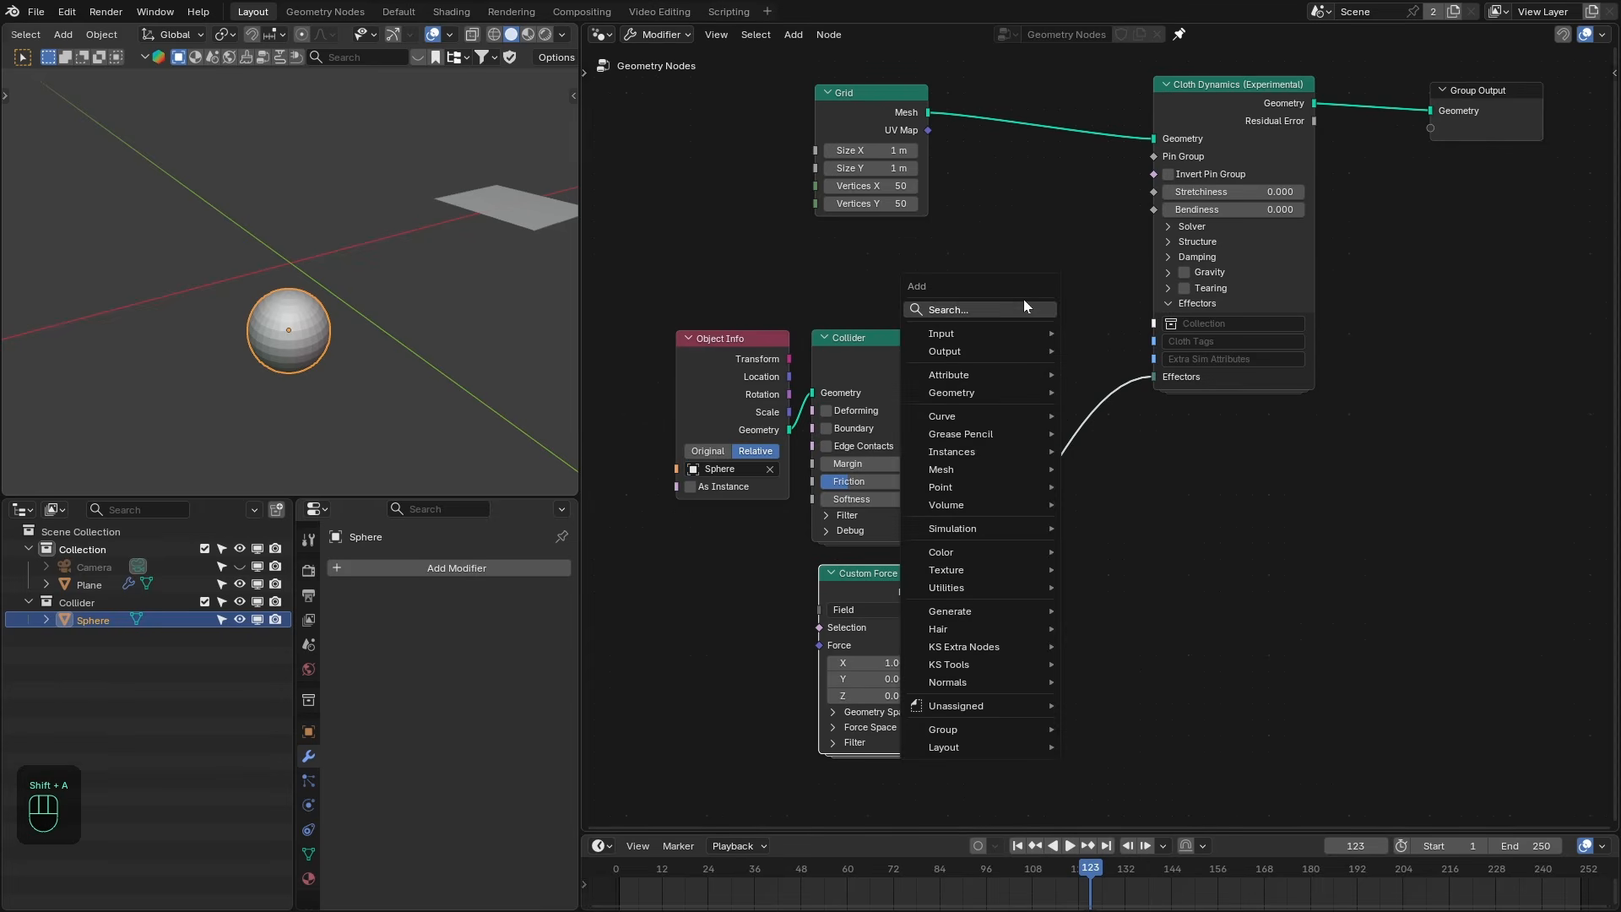
click(1023, 303)
text(combine)
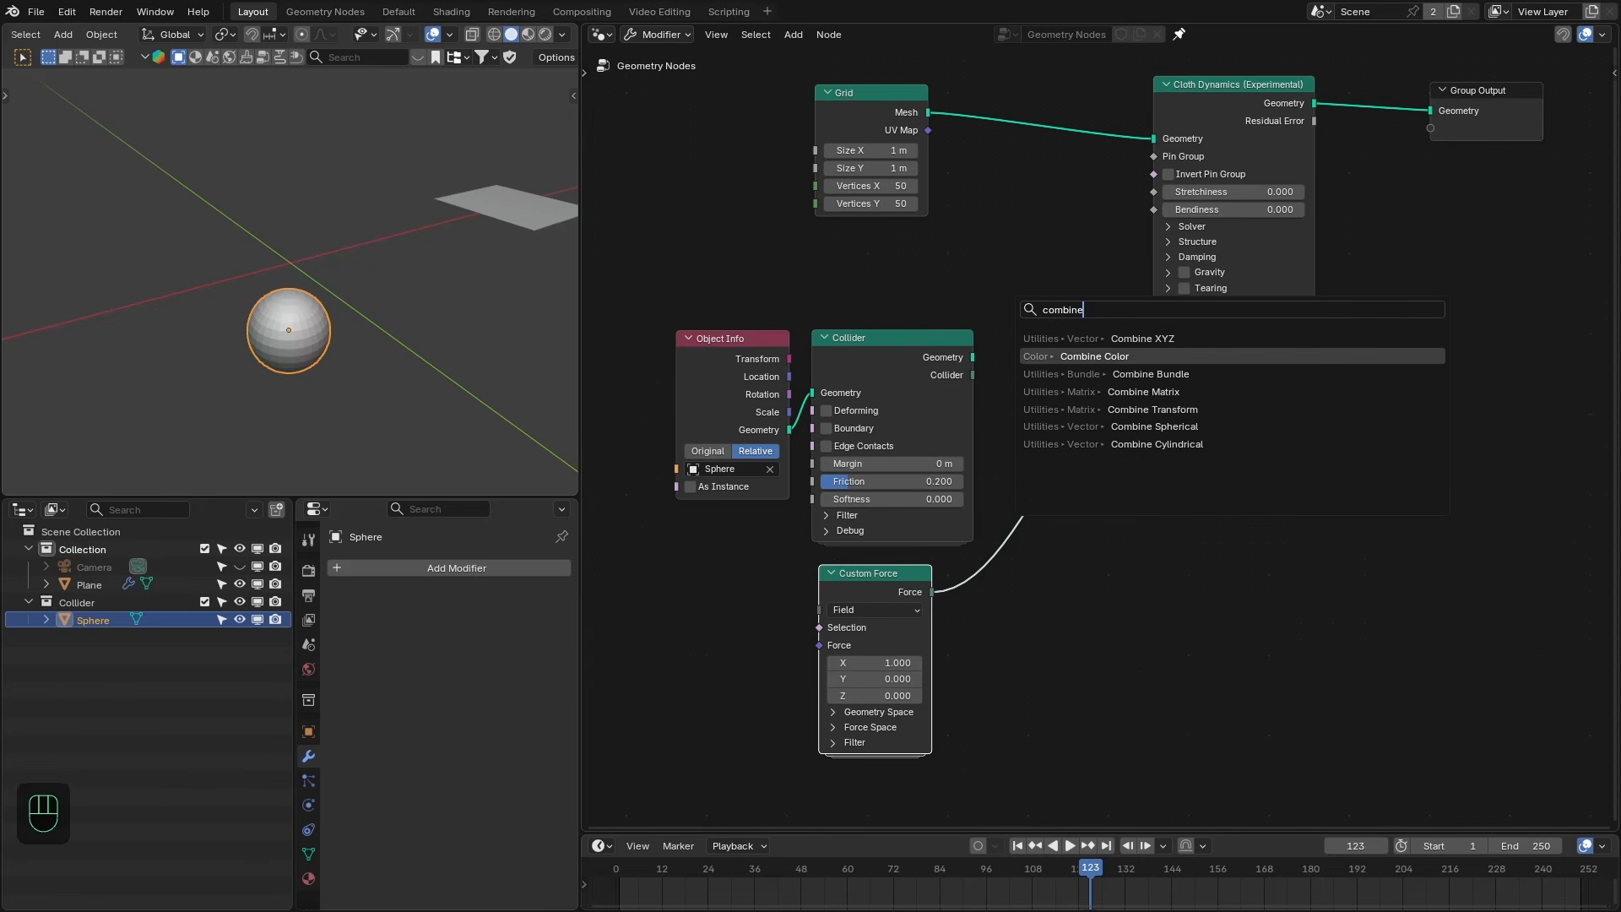
key(Down)
key(Return)
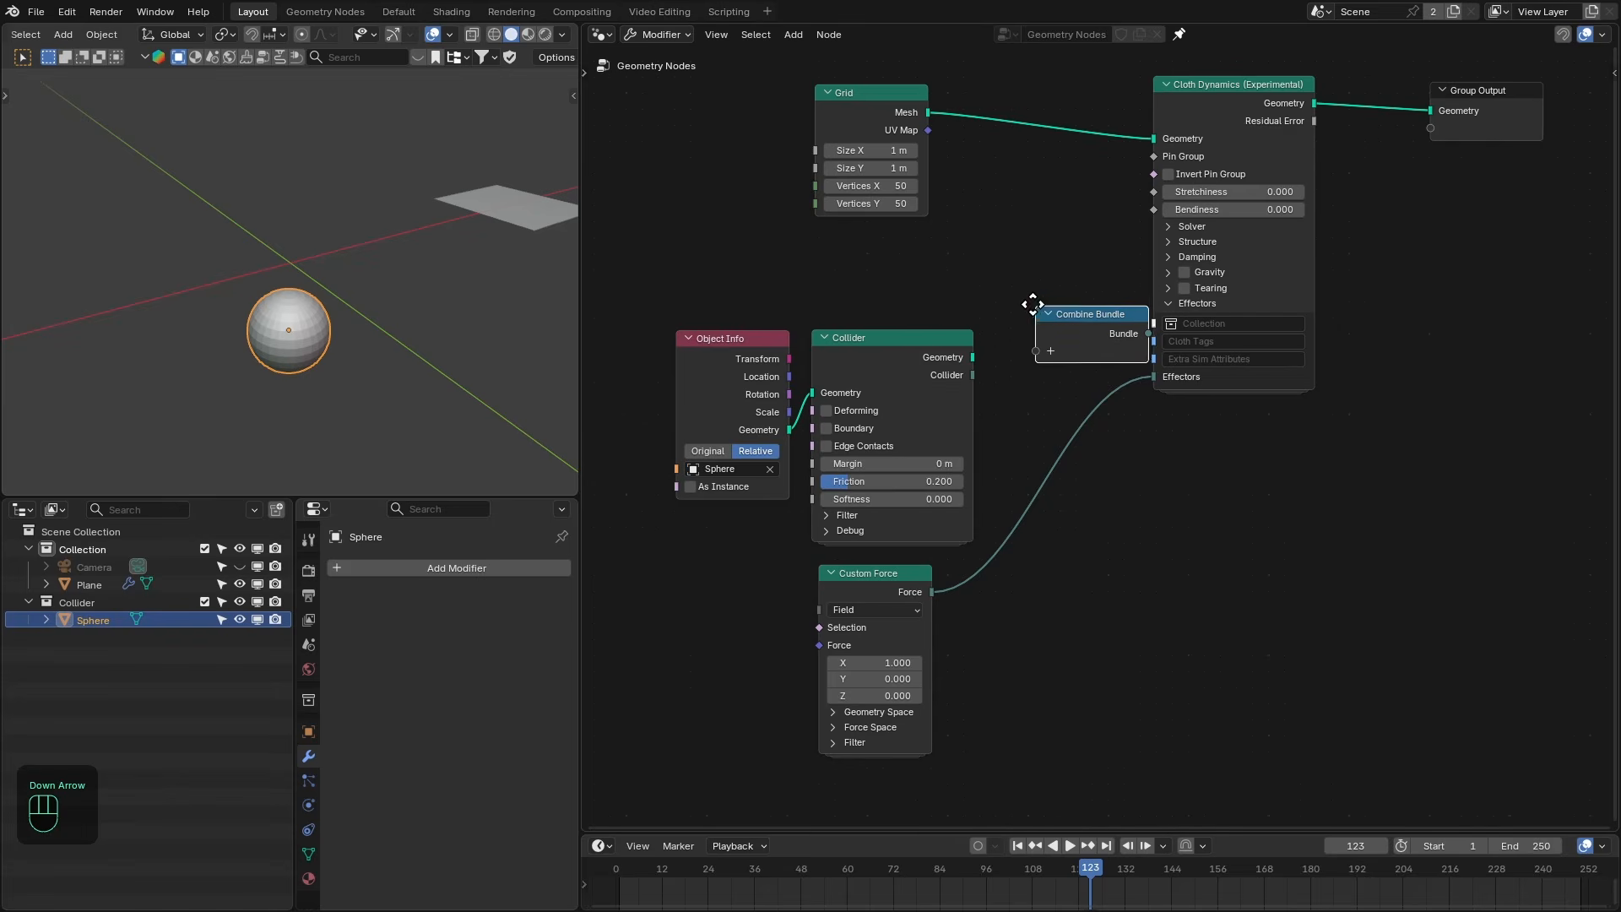
click(989, 379)
Link the Collider and Force outputs into the Combine Bundle node and its Bundle output to the Effectors input.
drag(993, 384, 1009, 377)
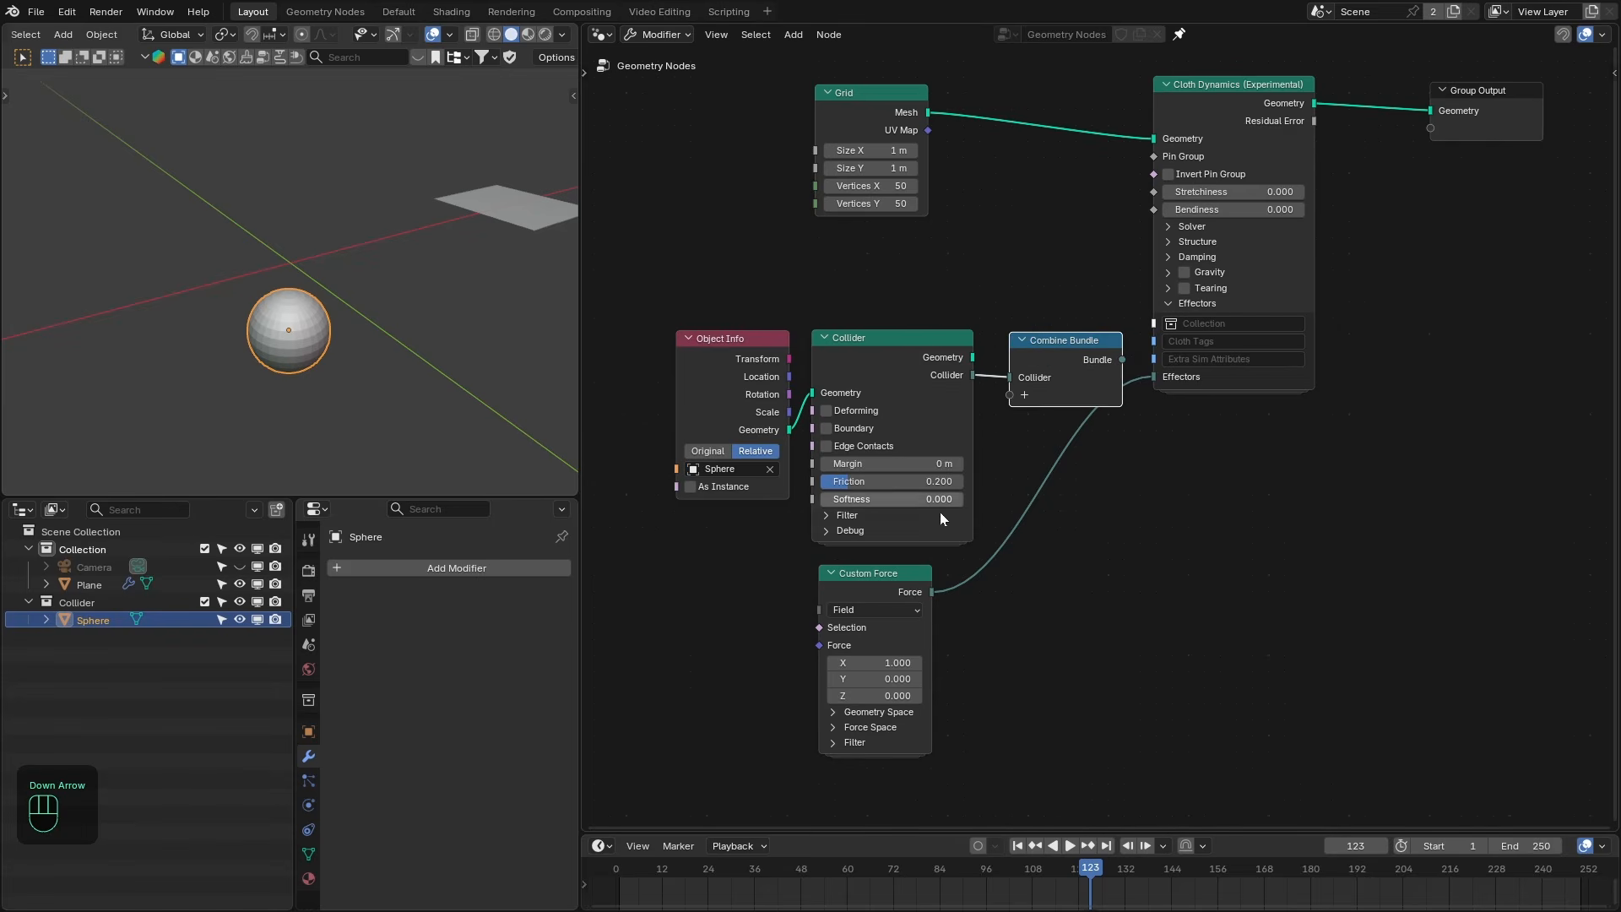
drag(932, 591, 1010, 395)
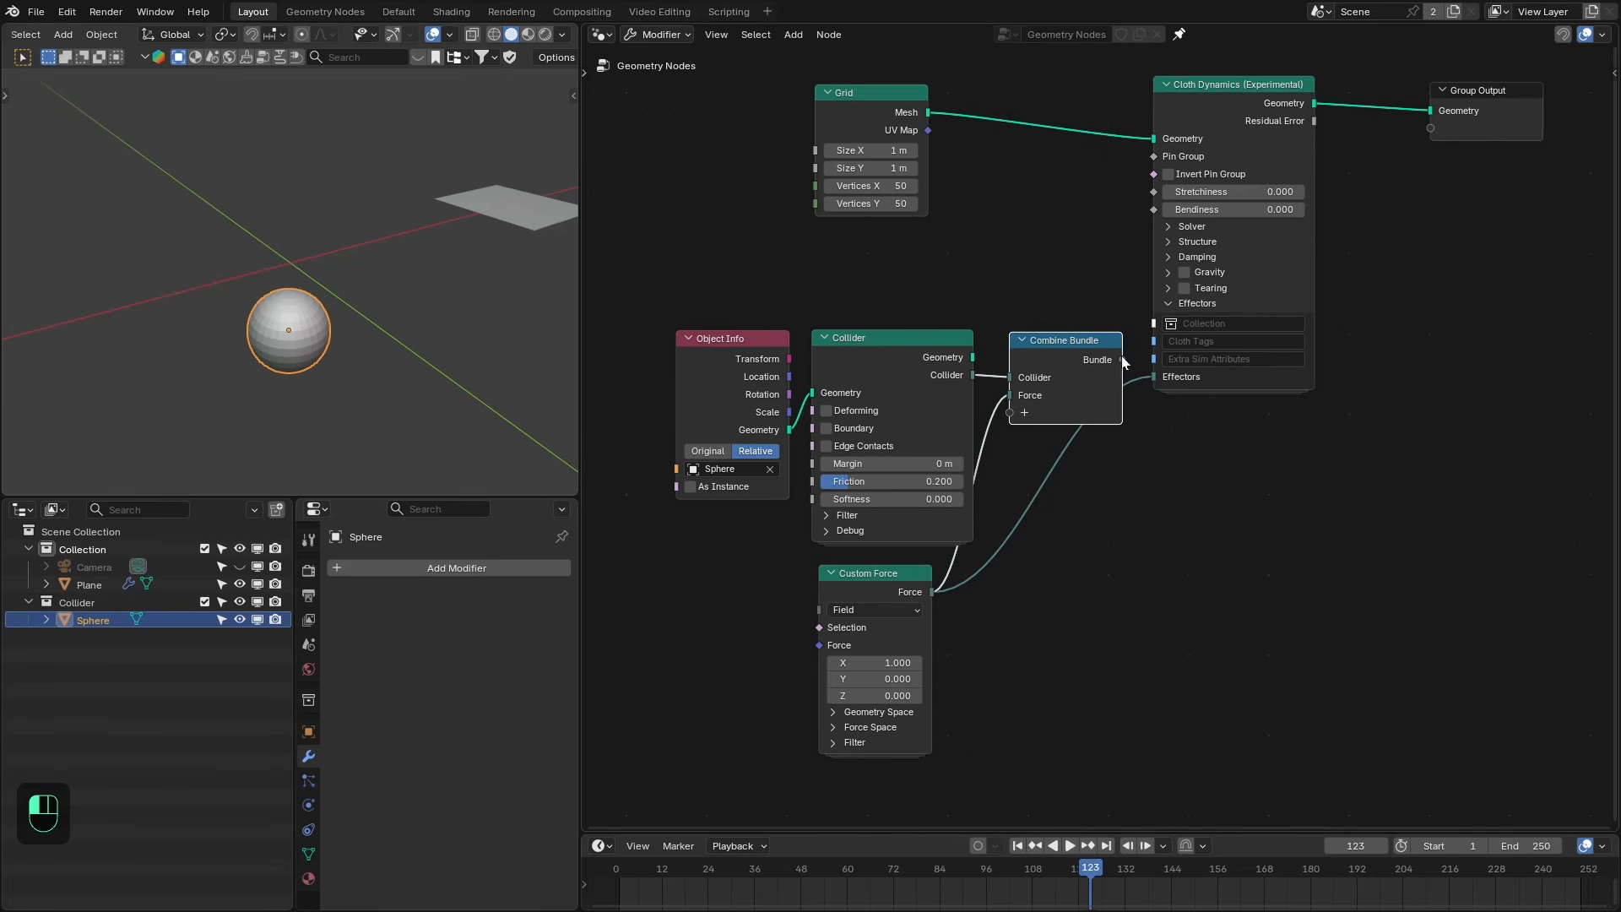
drag(1123, 360, 1153, 377)
Return to the first frame, clear the sphere's location, and move it about 1 m along the X axis.
key(shift+Left)
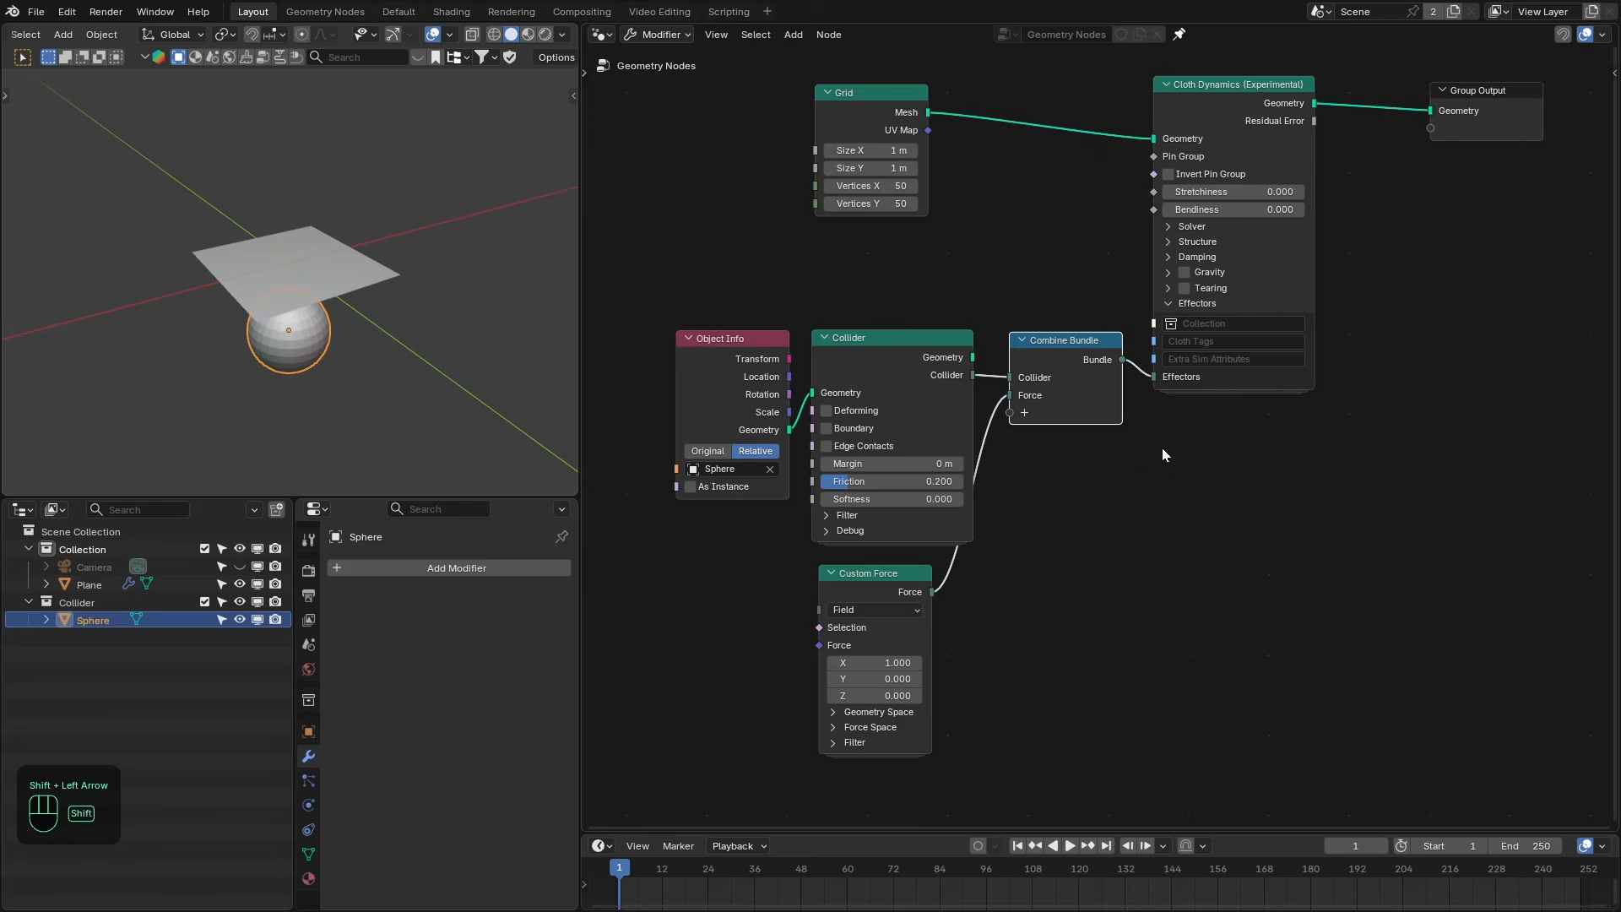
key(alt+g)
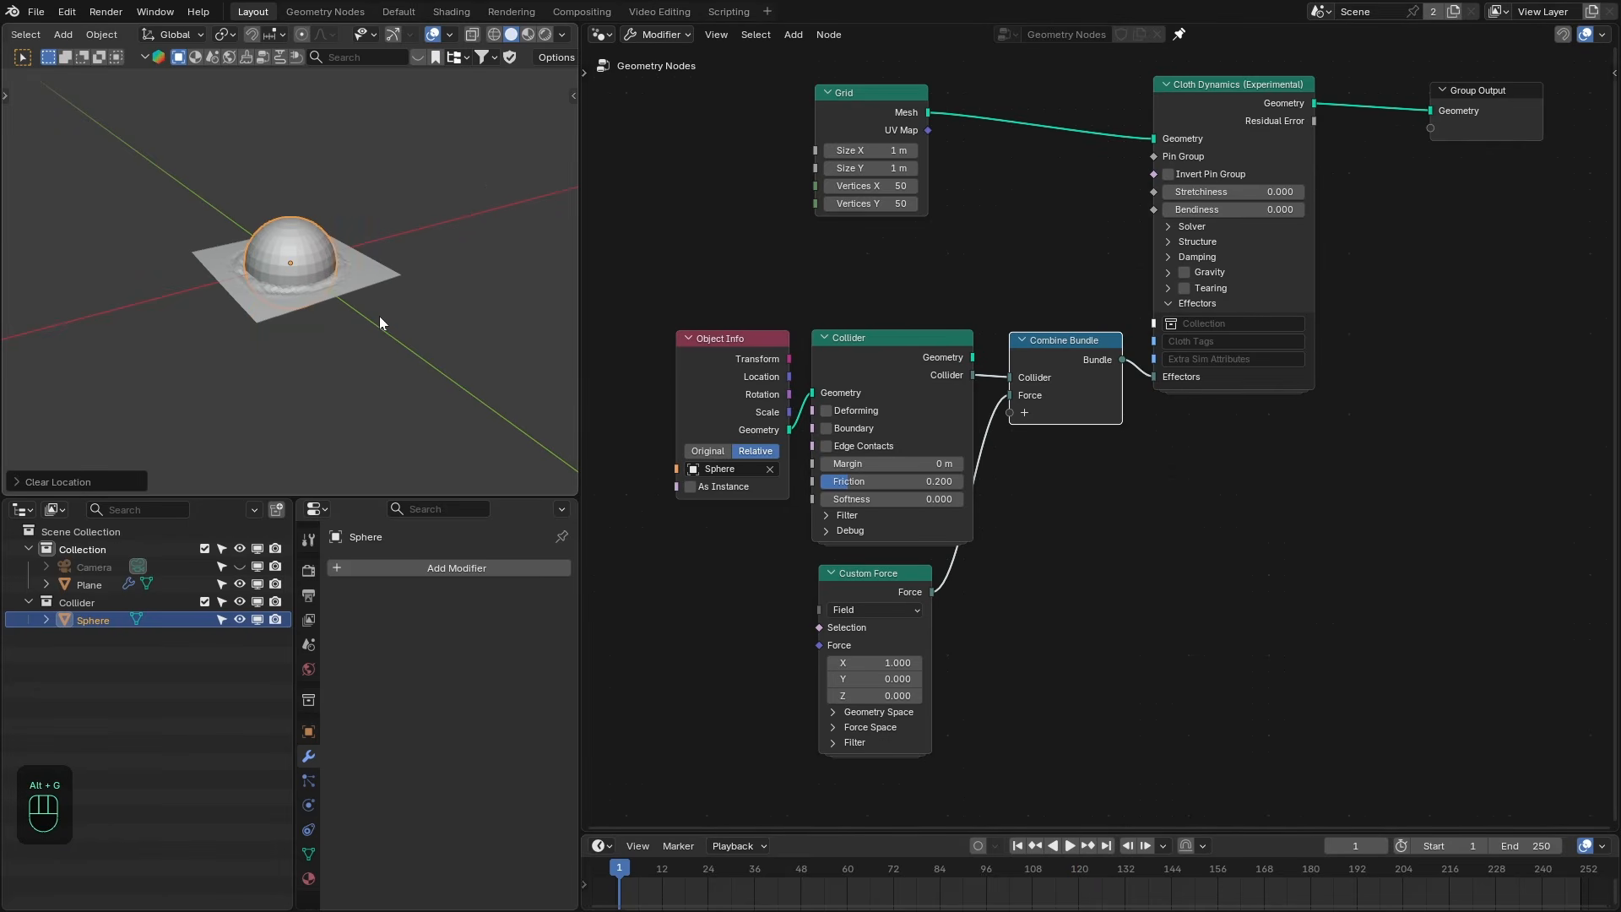
key(g)
key(x)
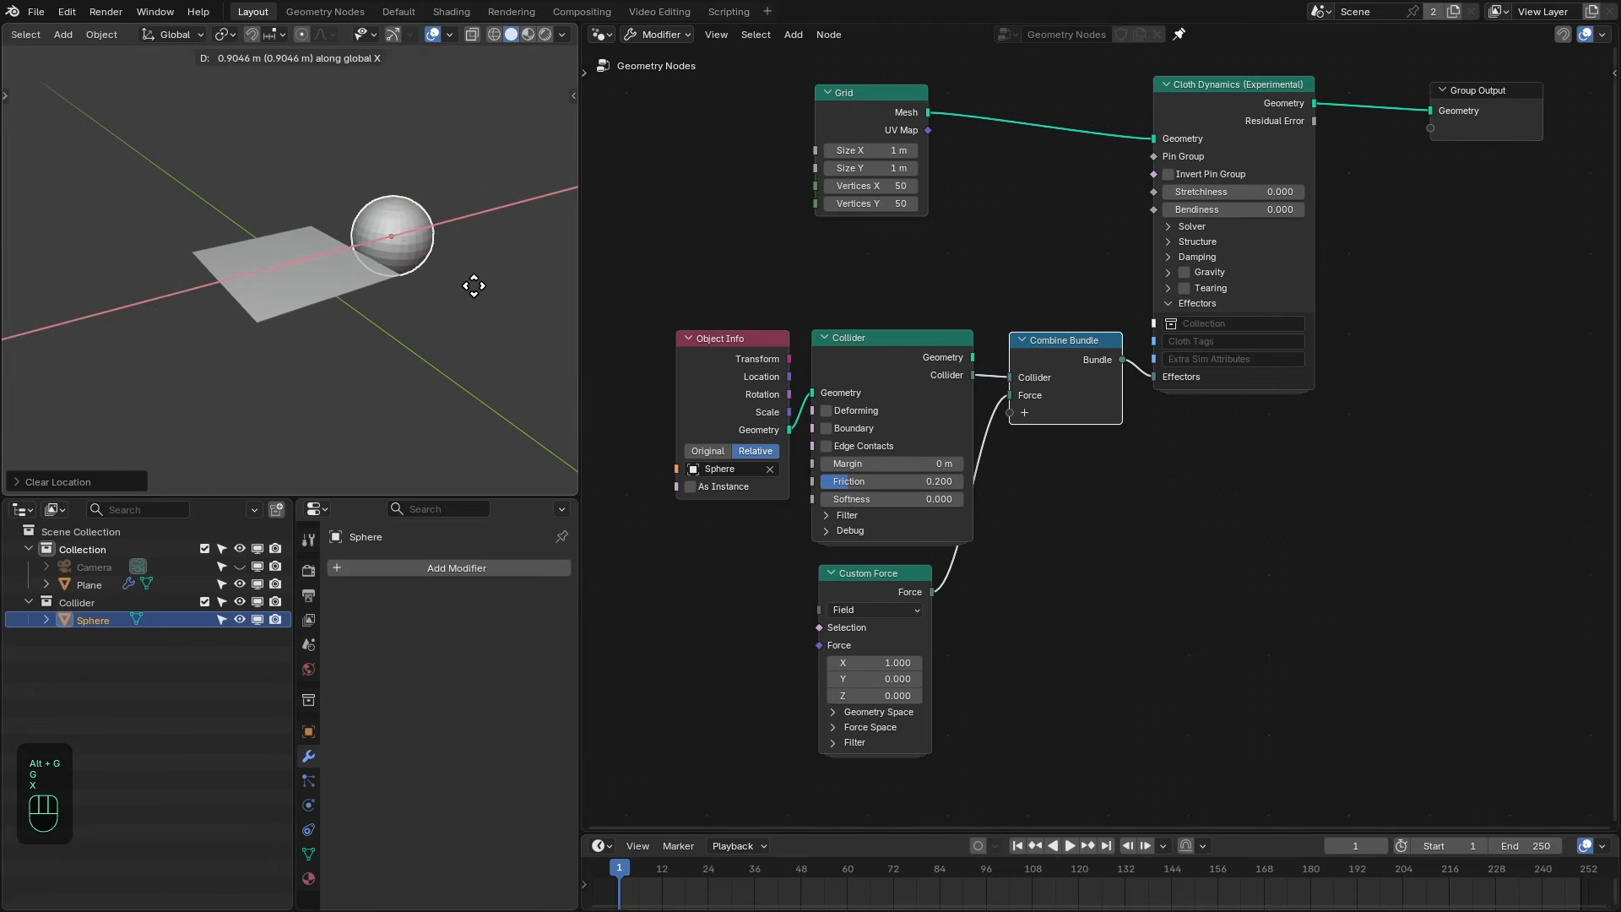
click(478, 282)
Play the simulation from the first frame and inspect how the force pushes the cloth against the sphere.
key(alt+a)
key(shift+Right)
key(shift+Left)
key(space)
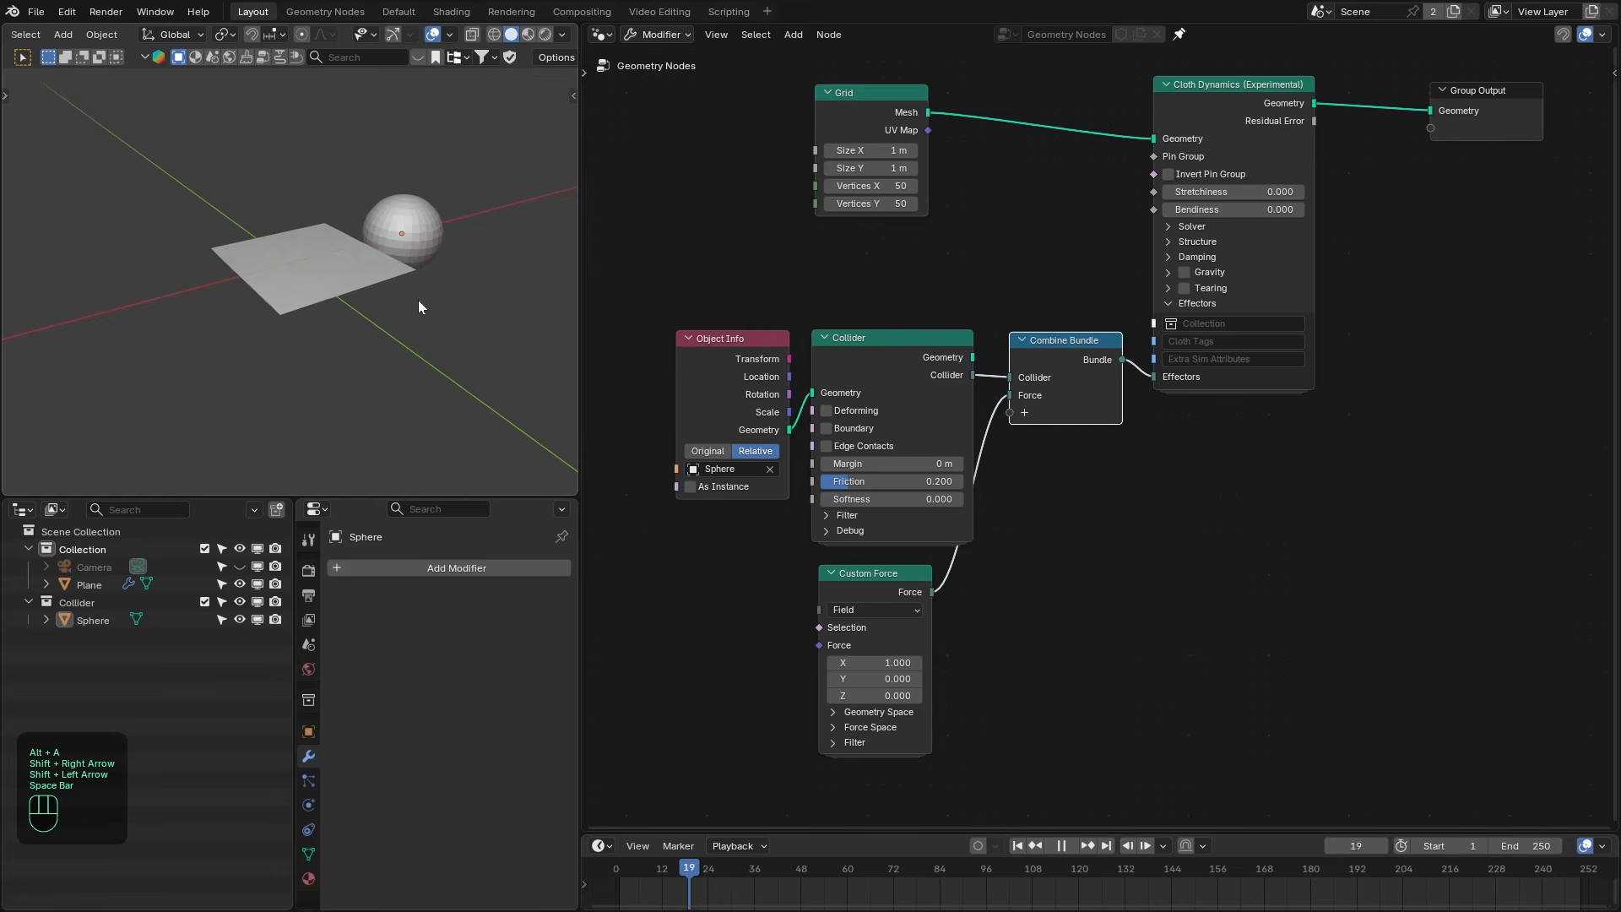
middle_drag(465, 241, 488, 265)
key(space)
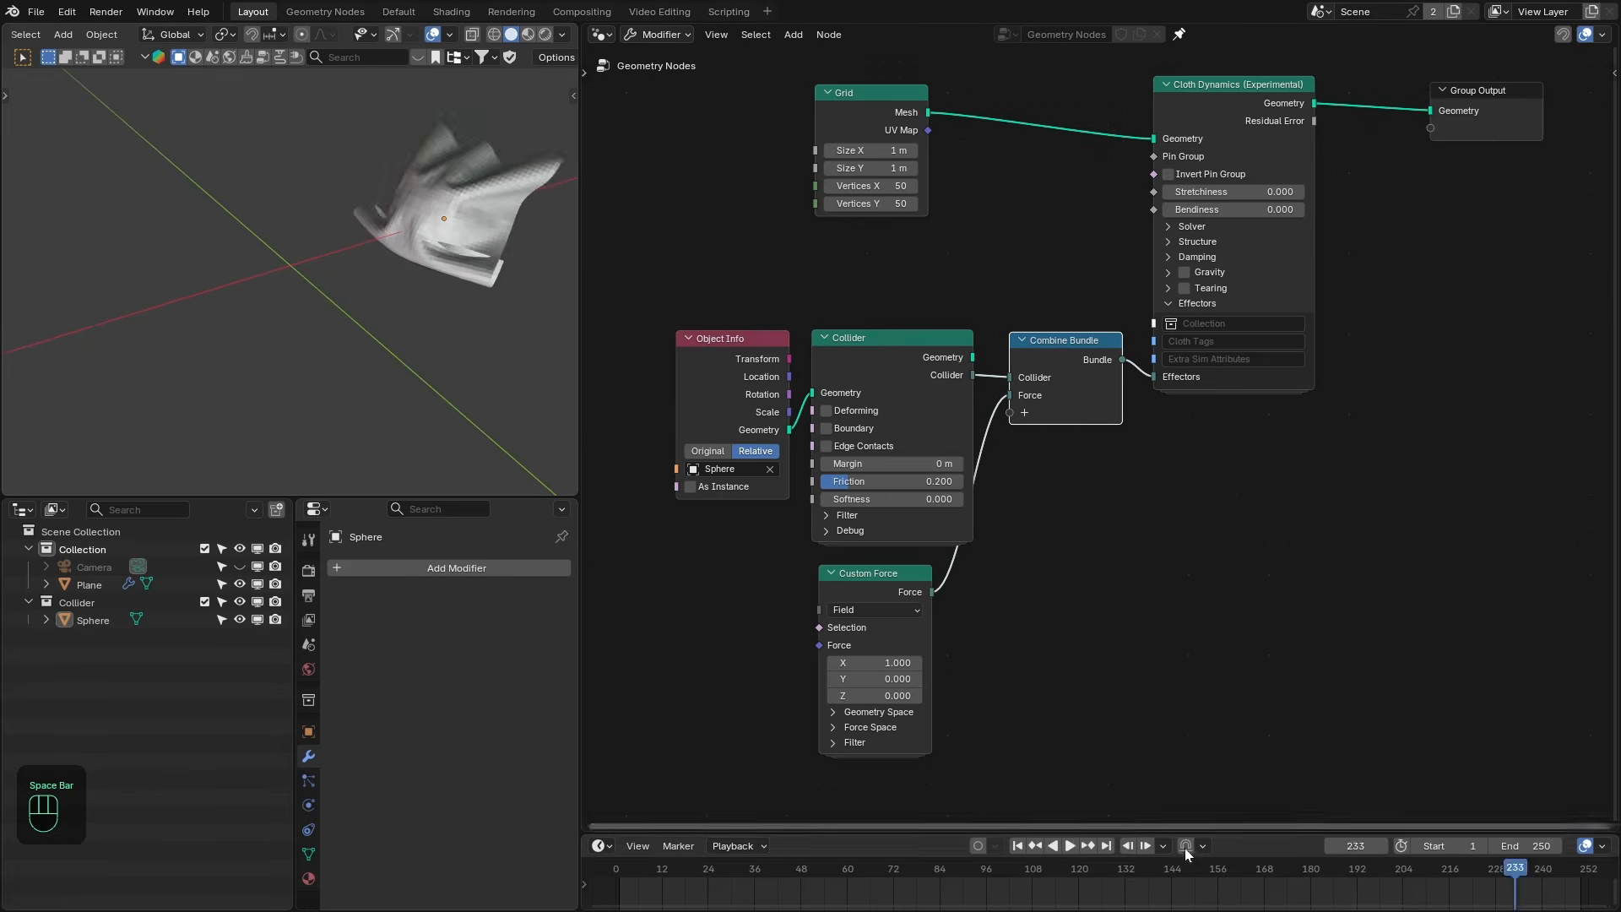
Scrub back to frame 50 to examine the cloth's contact with the sphere, and replay from there.
drag(1180, 877, 859, 902)
key(space)
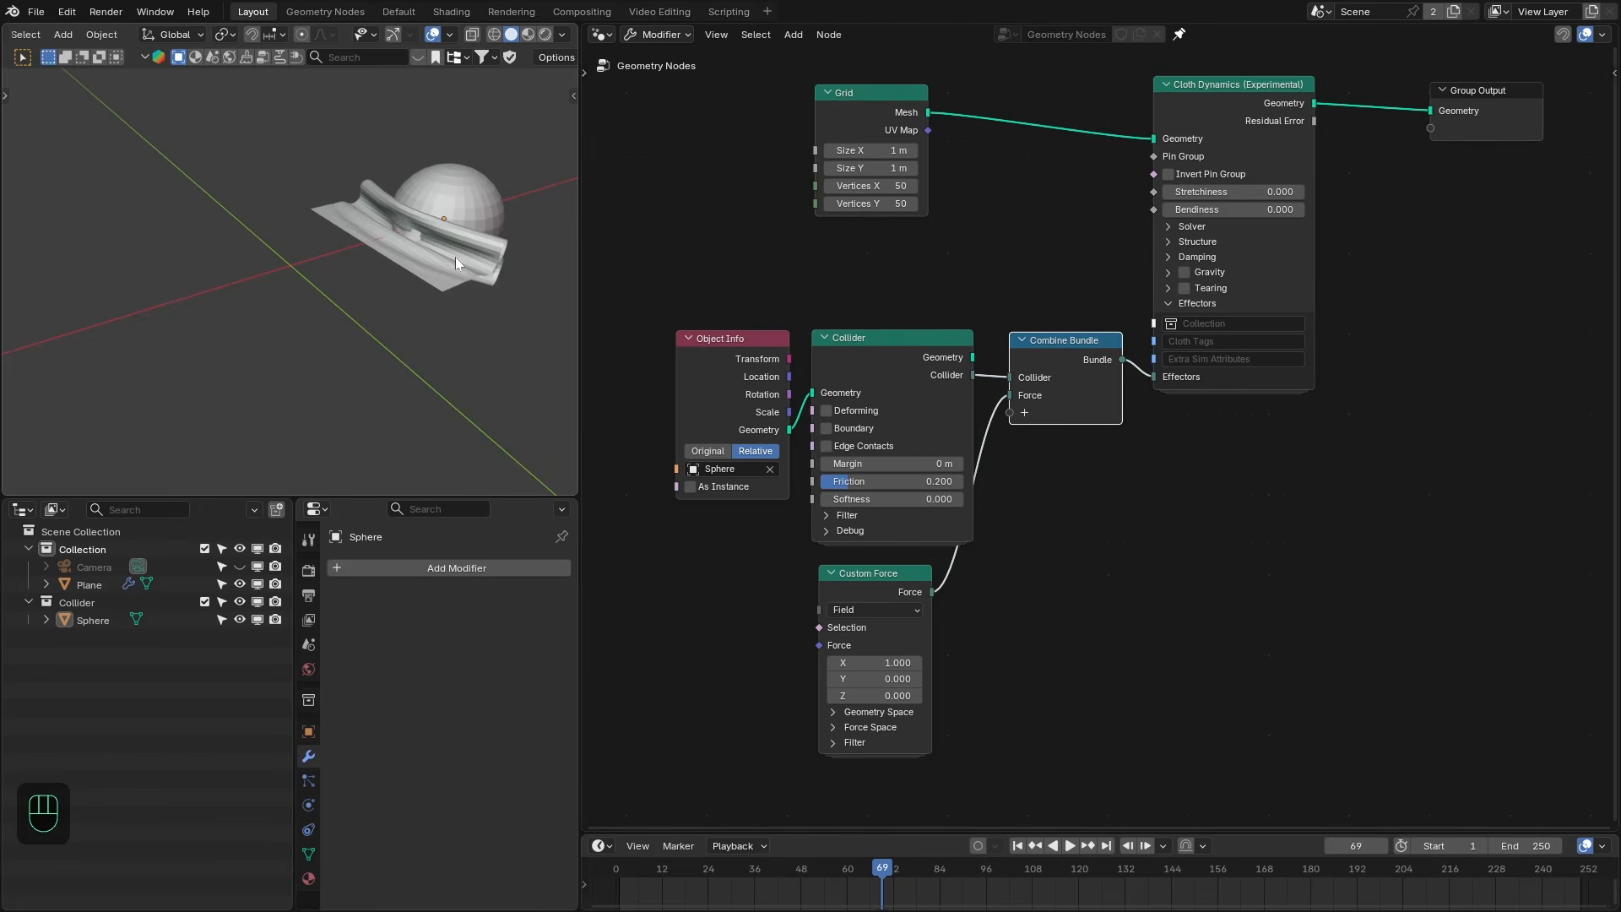
mouse_move(454, 257)
middle_down()
mouse_move(386, 253)
mouse_move(474, 263)
mouse_move(441, 260)
middle_up()
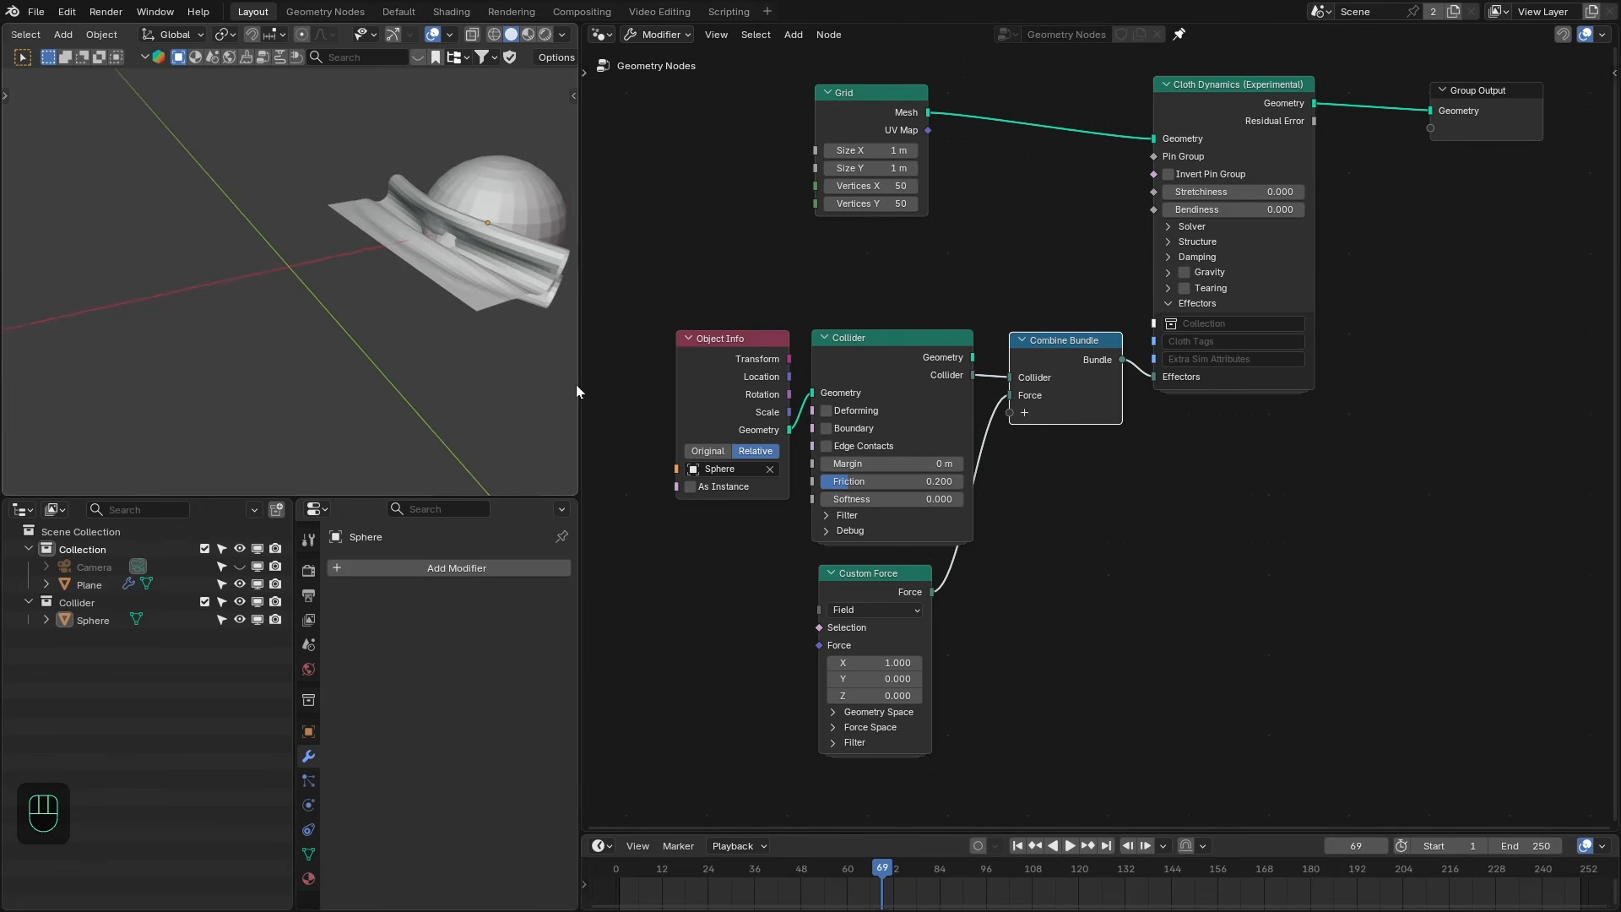
drag(844, 884, 809, 884)
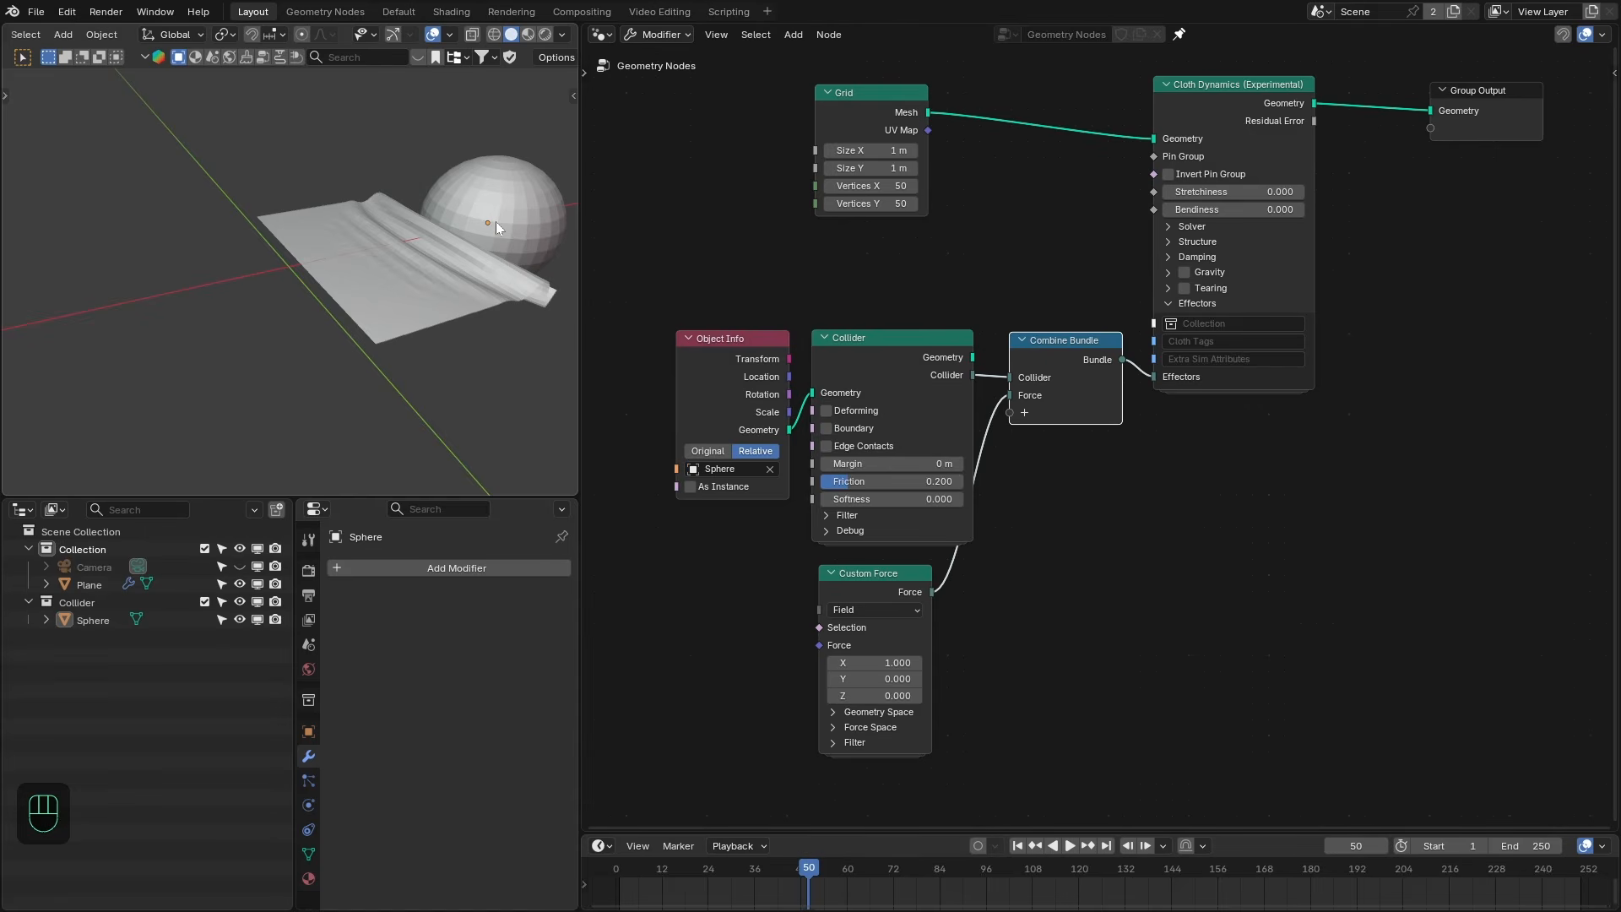
key(space)
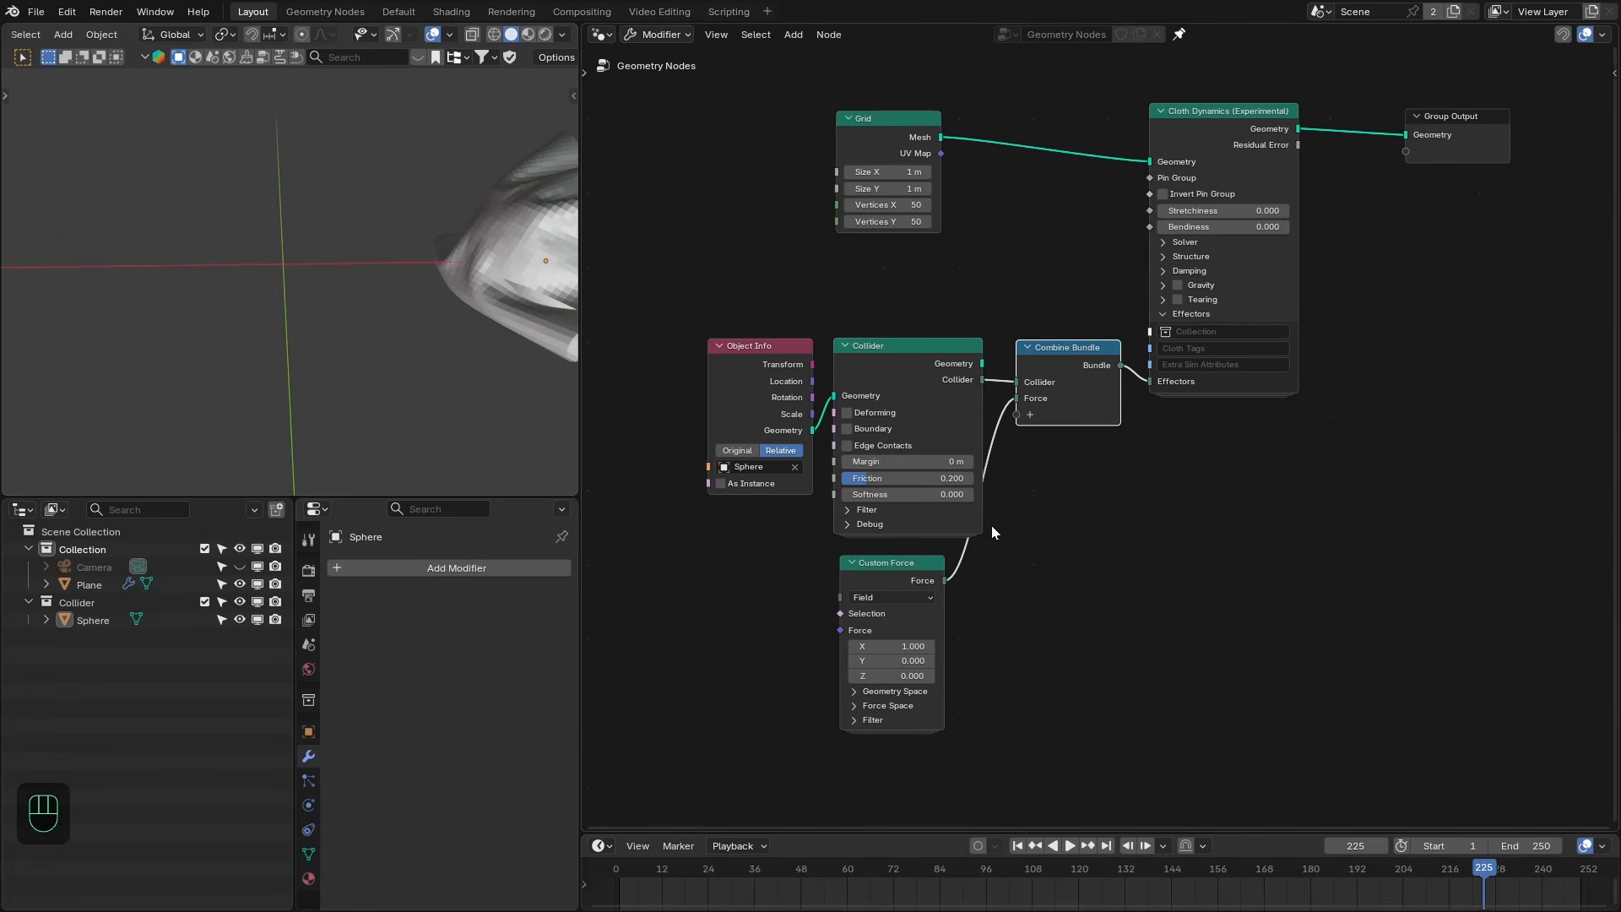
Delete the Object Info, Collider and Combine Bundle nodes and link the Custom Force directly to the Effectors input.
drag(1113, 377, 1100, 378)
drag(714, 302, 1088, 431)
key(x)
drag(898, 579, 1149, 382)
Move the Custom Force and Grid nodes closer to the Cloth Dynamics node.
drag(914, 374, 1071, 366)
middle_drag(1048, 345, 983, 366)
drag(817, 140, 999, 141)
scroll(1070, 434, up, 3)
middle_drag(1053, 425, 1083, 422)
Try the Custom Force node's Closure mode and return it to Field.
click(1010, 407)
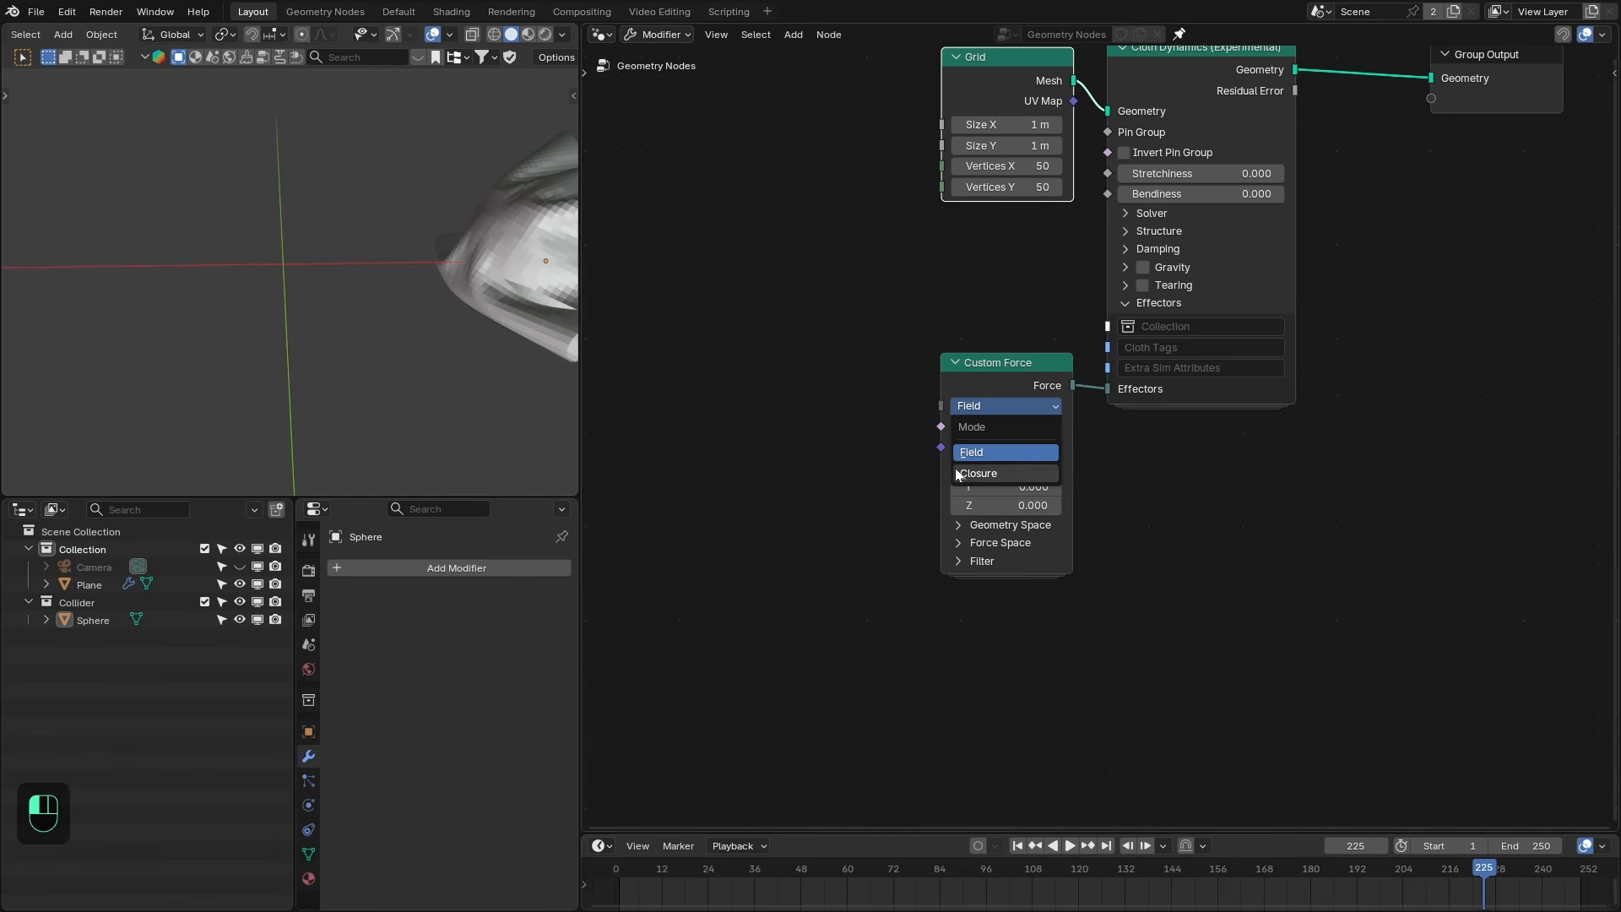
click(998, 475)
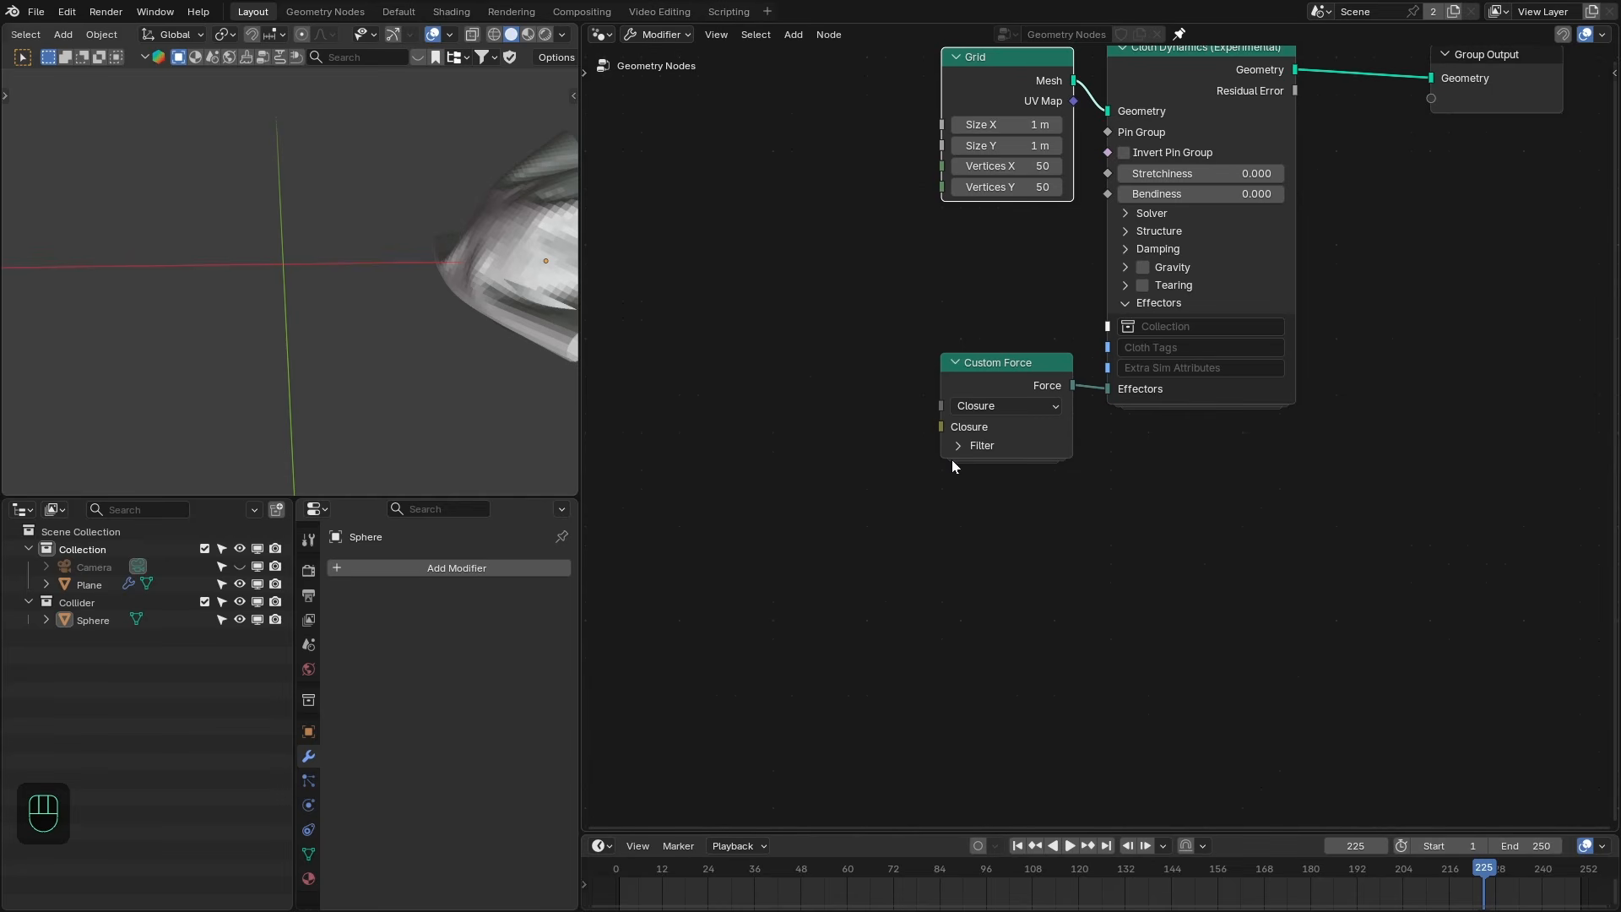
click(979, 407)
click(980, 455)
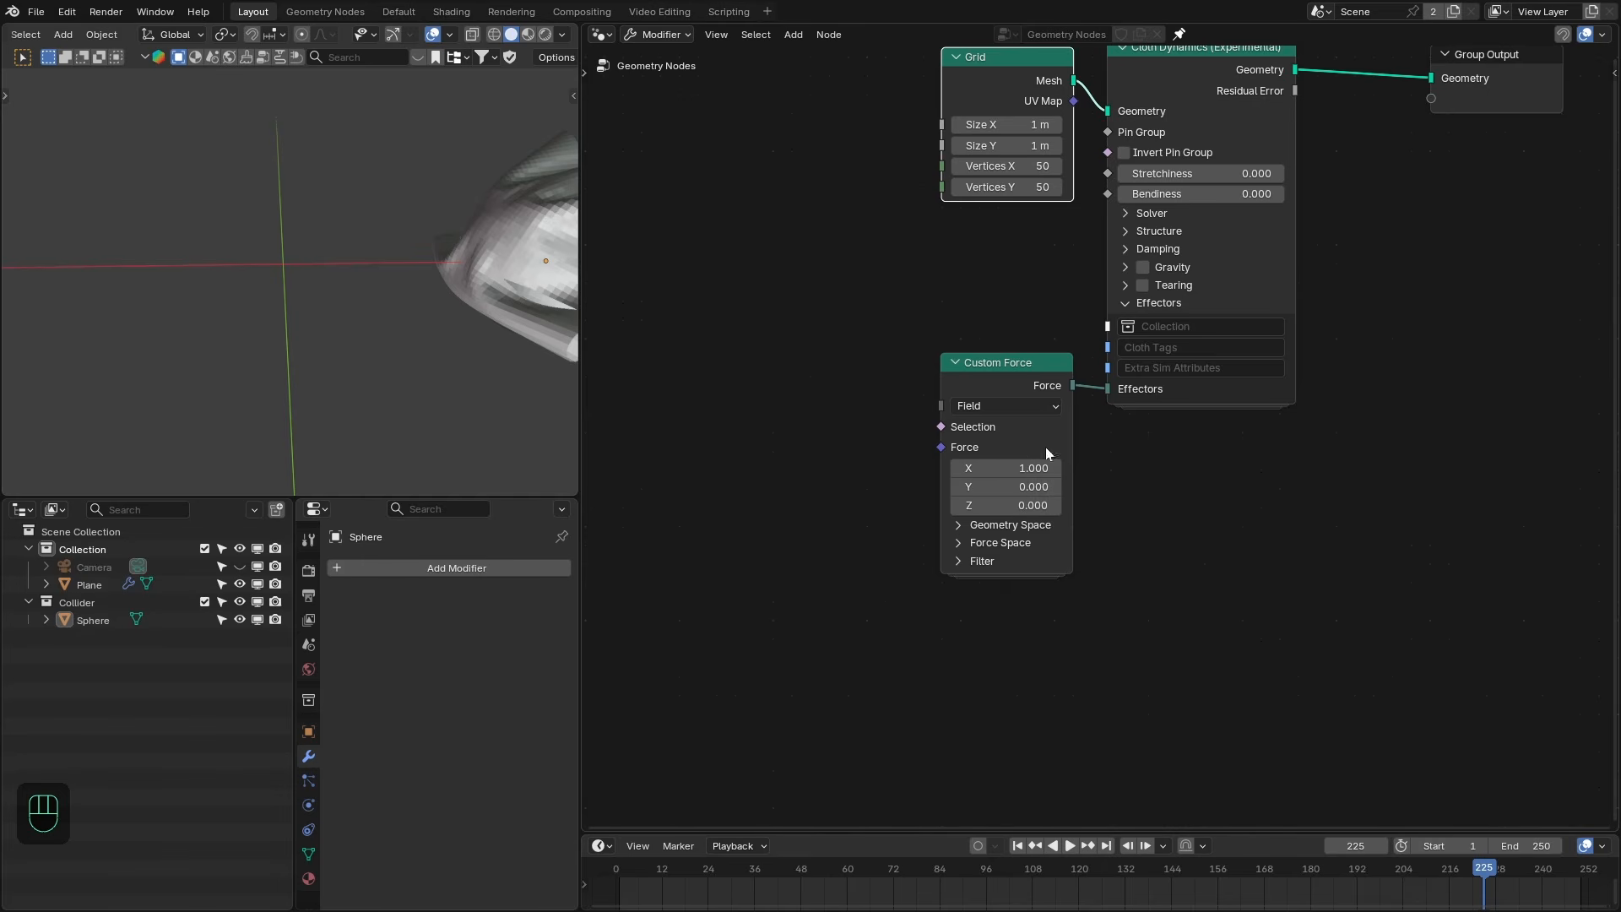
Examine the Custom Force node's Geometry Space, Force Space and Filter settings, and collapse them again.
click(995, 524)
click(989, 570)
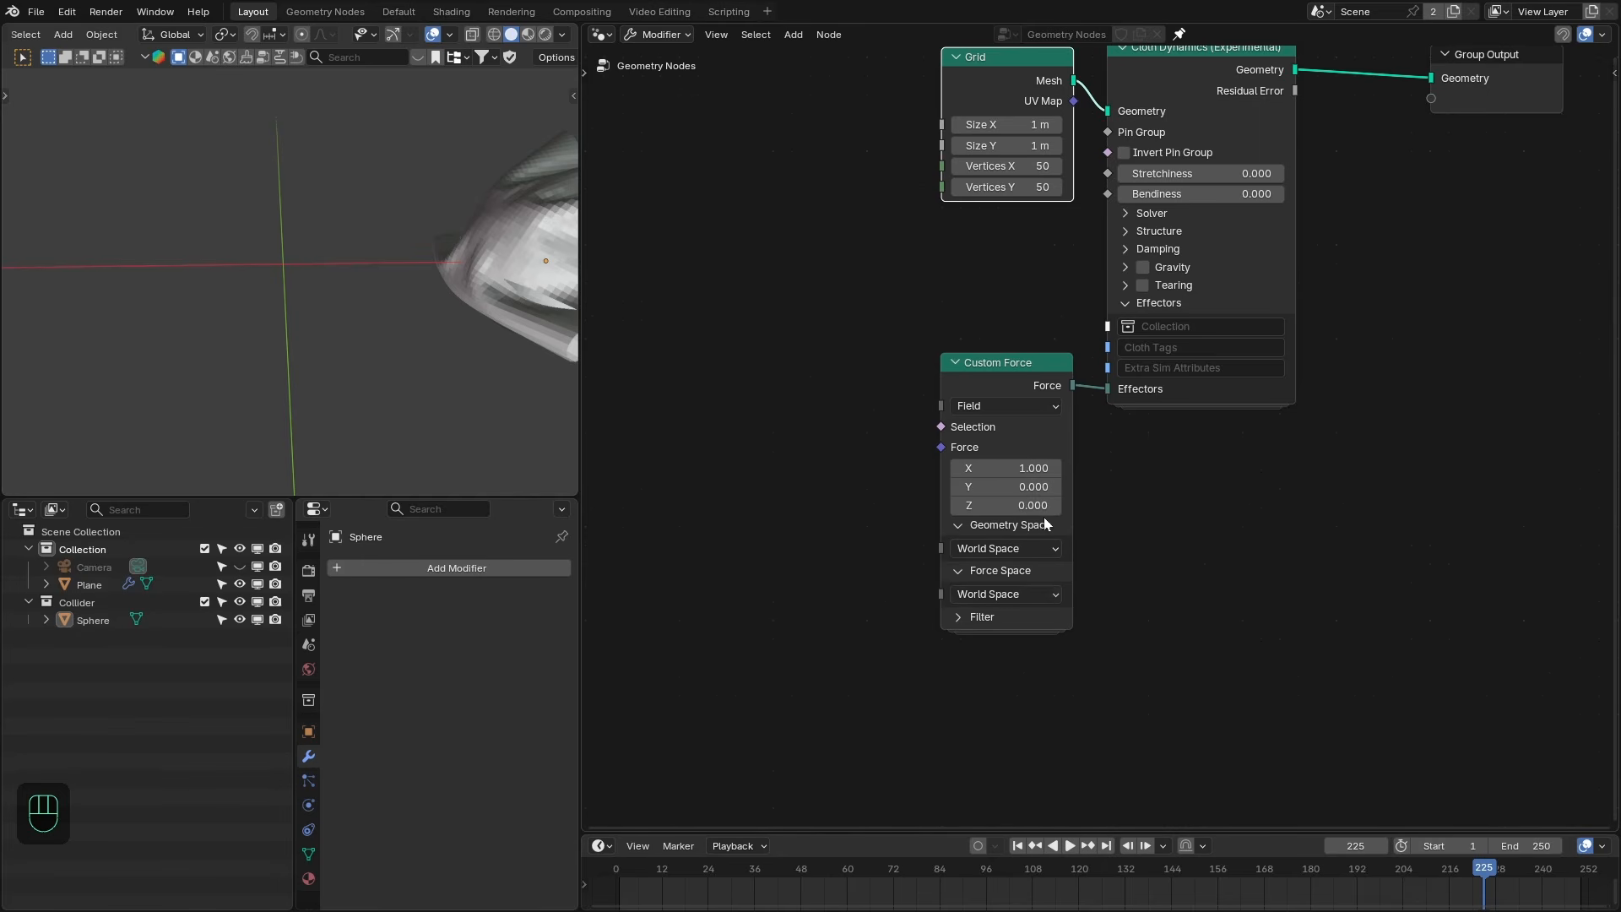
middle_drag(1070, 543, 1076, 520)
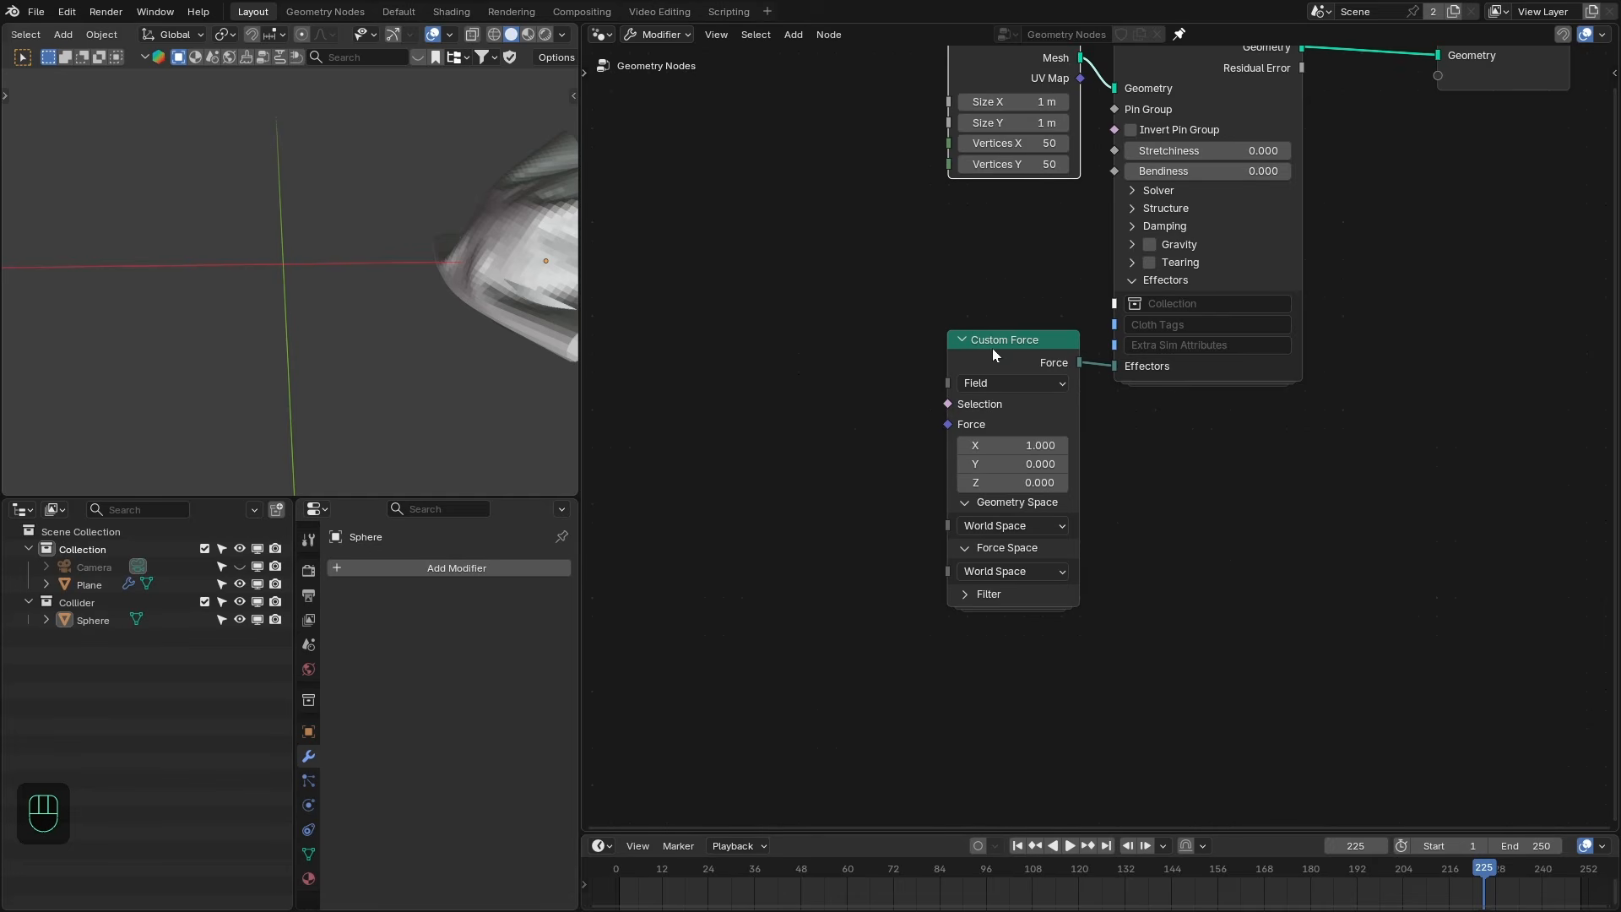
scroll(1046, 130, down, 1)
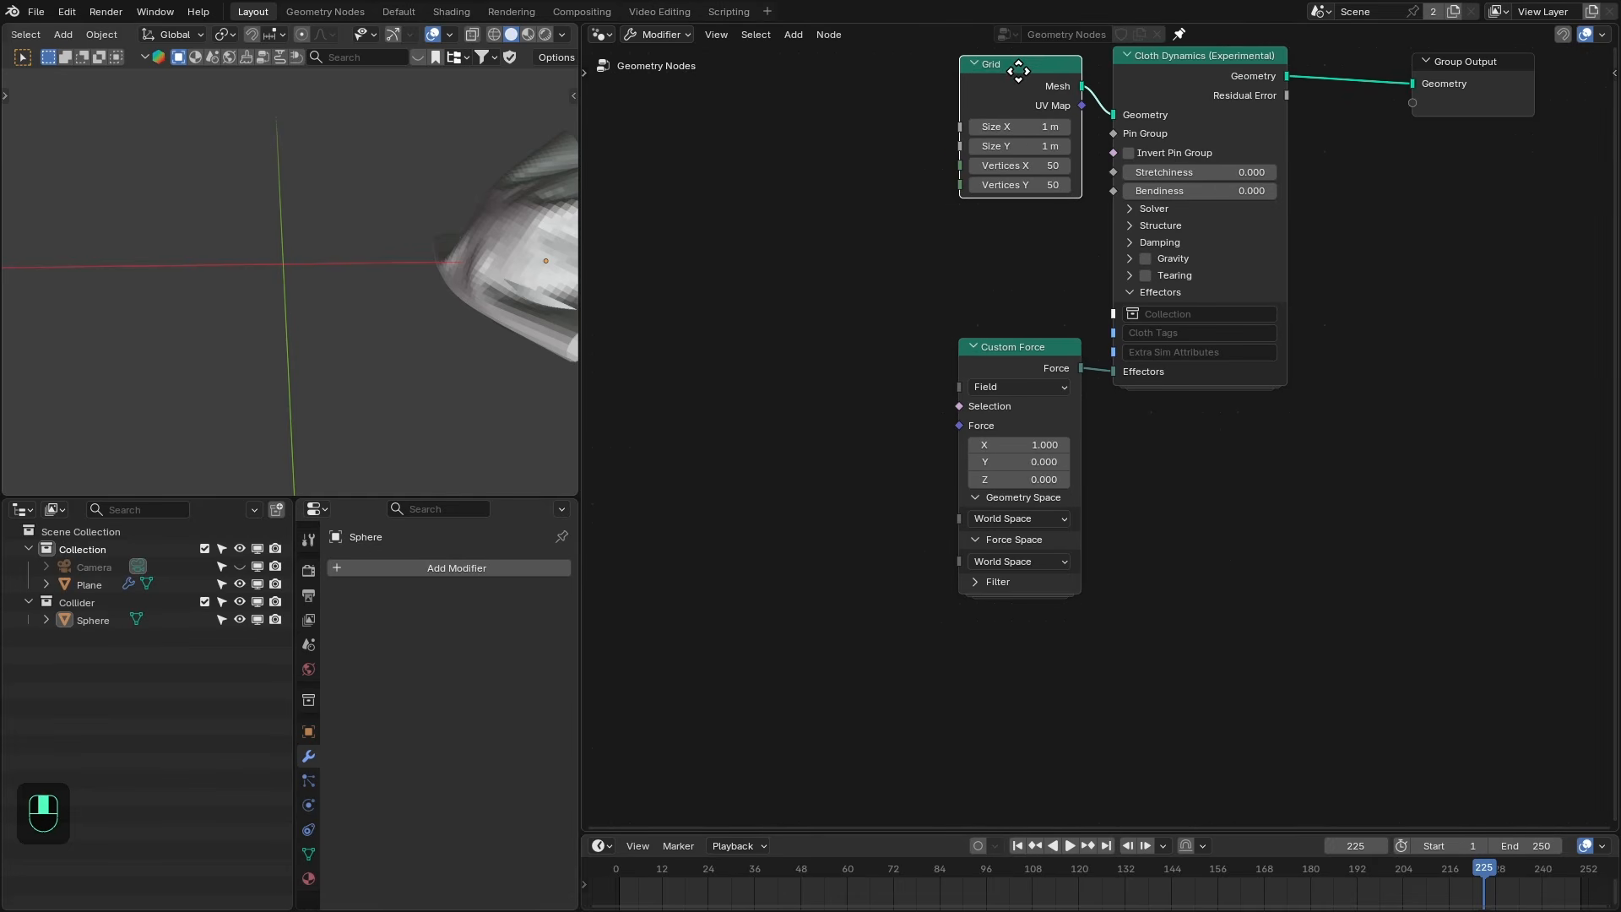
scroll(996, 473, up, 1)
click(979, 511)
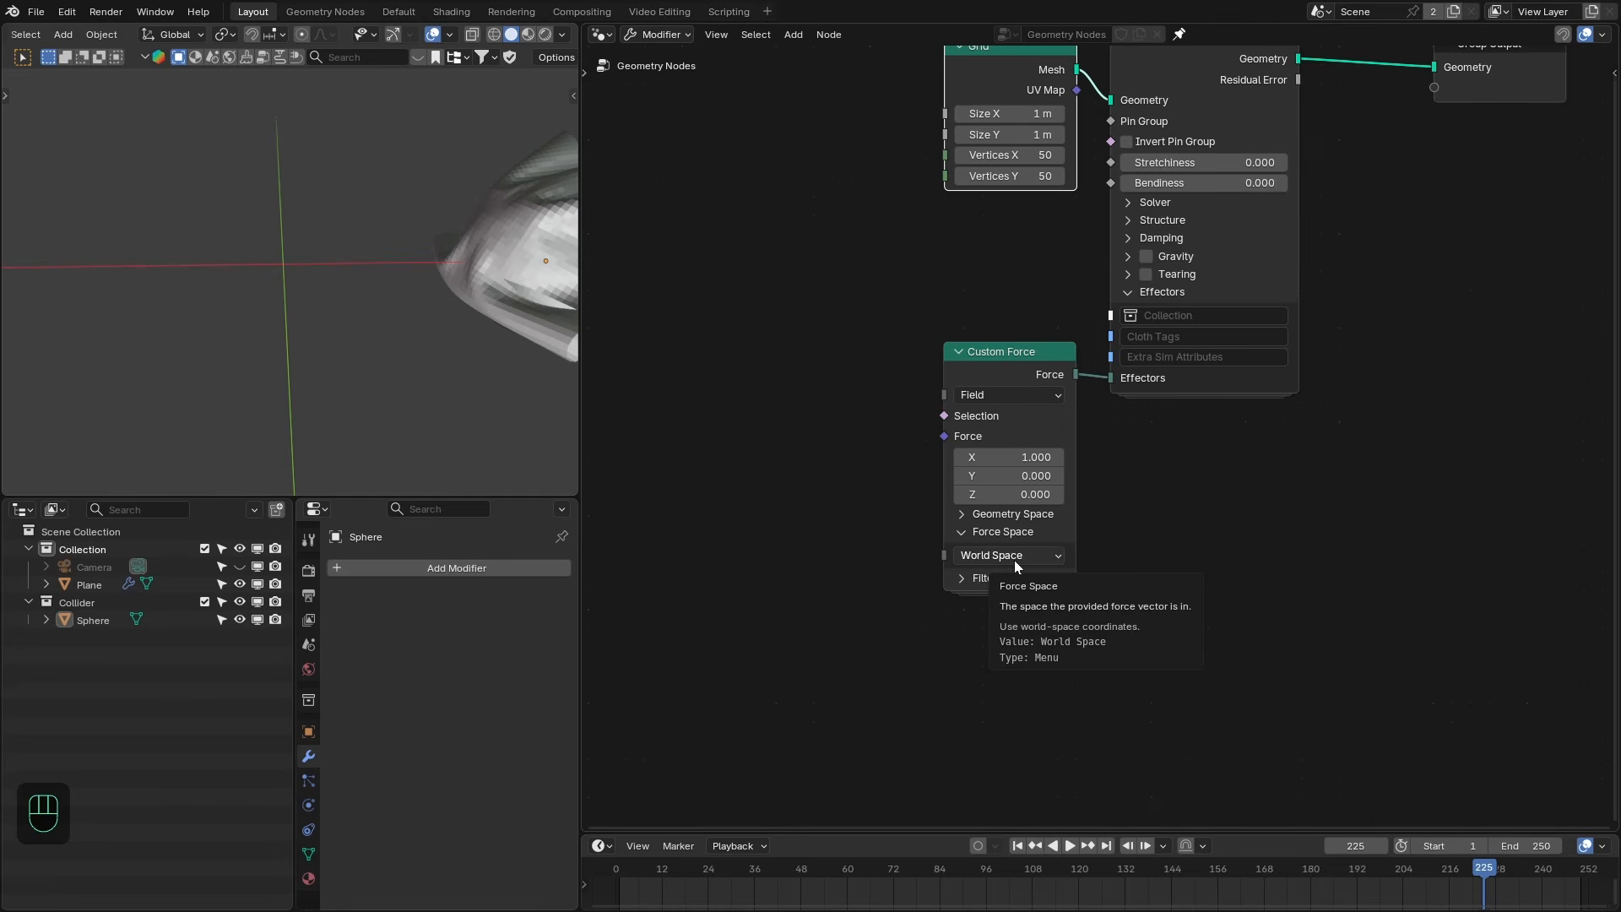
click(985, 515)
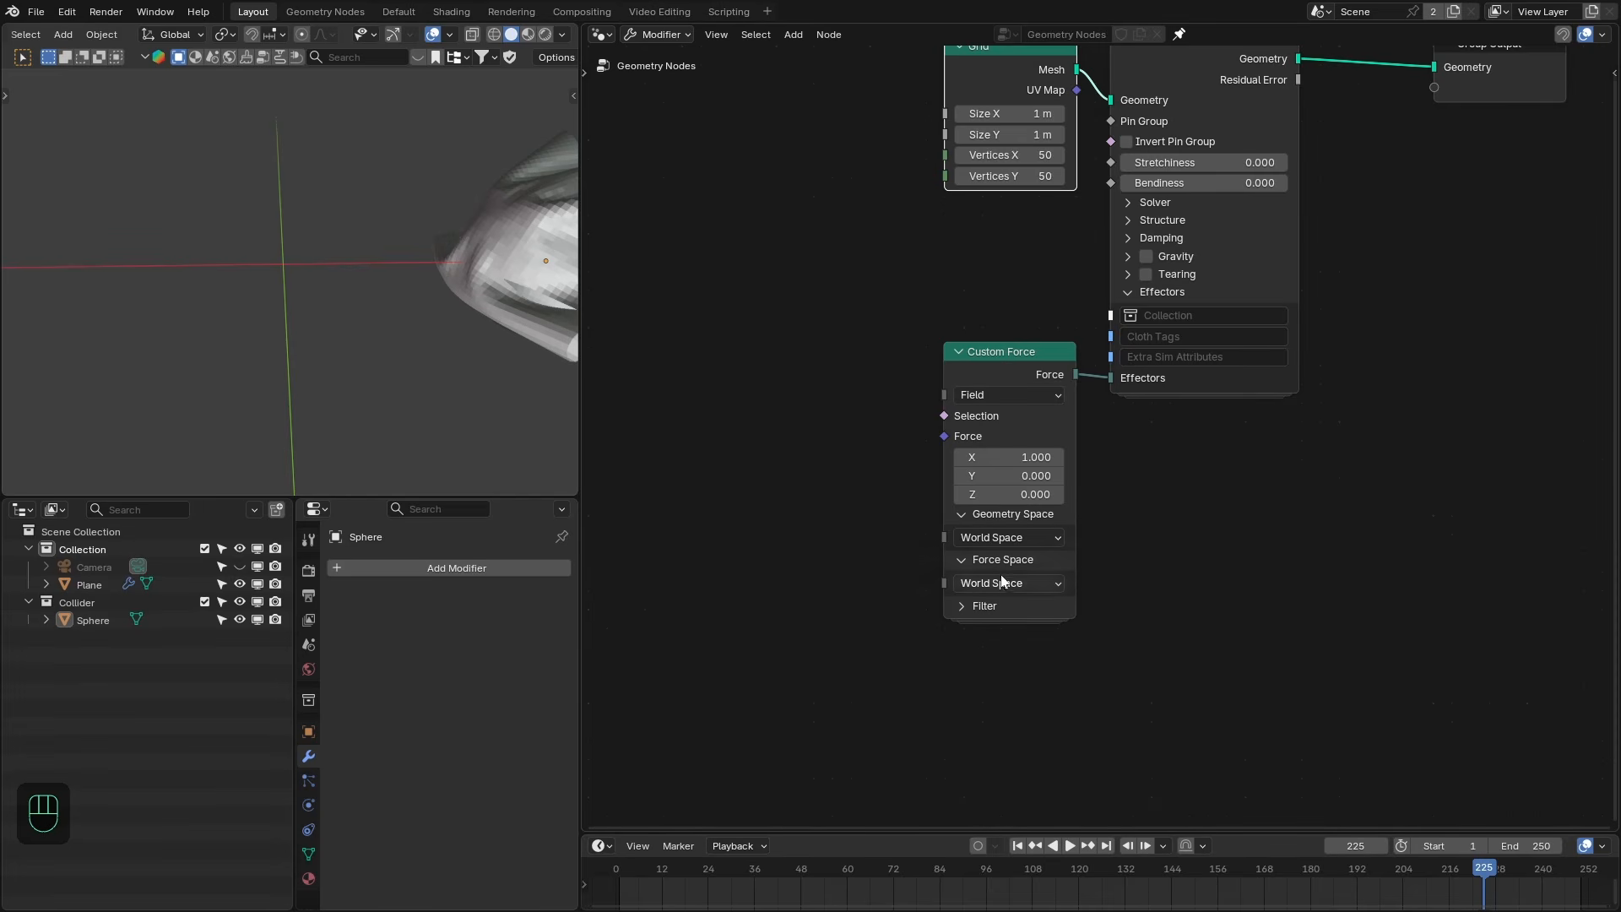
click(988, 557)
click(979, 515)
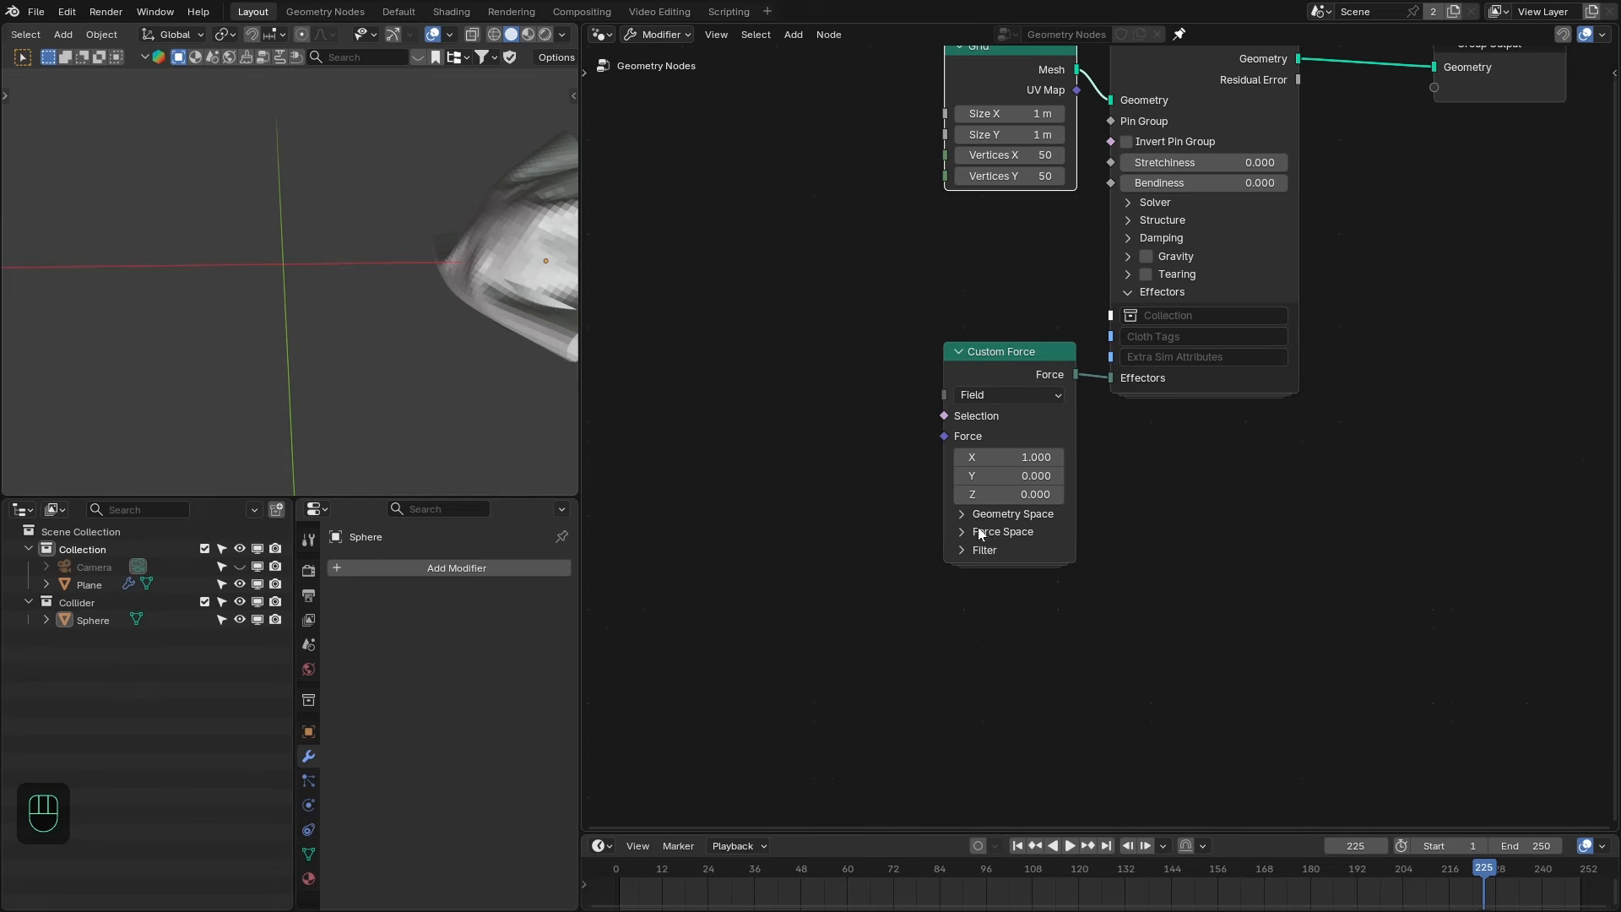
click(982, 552)
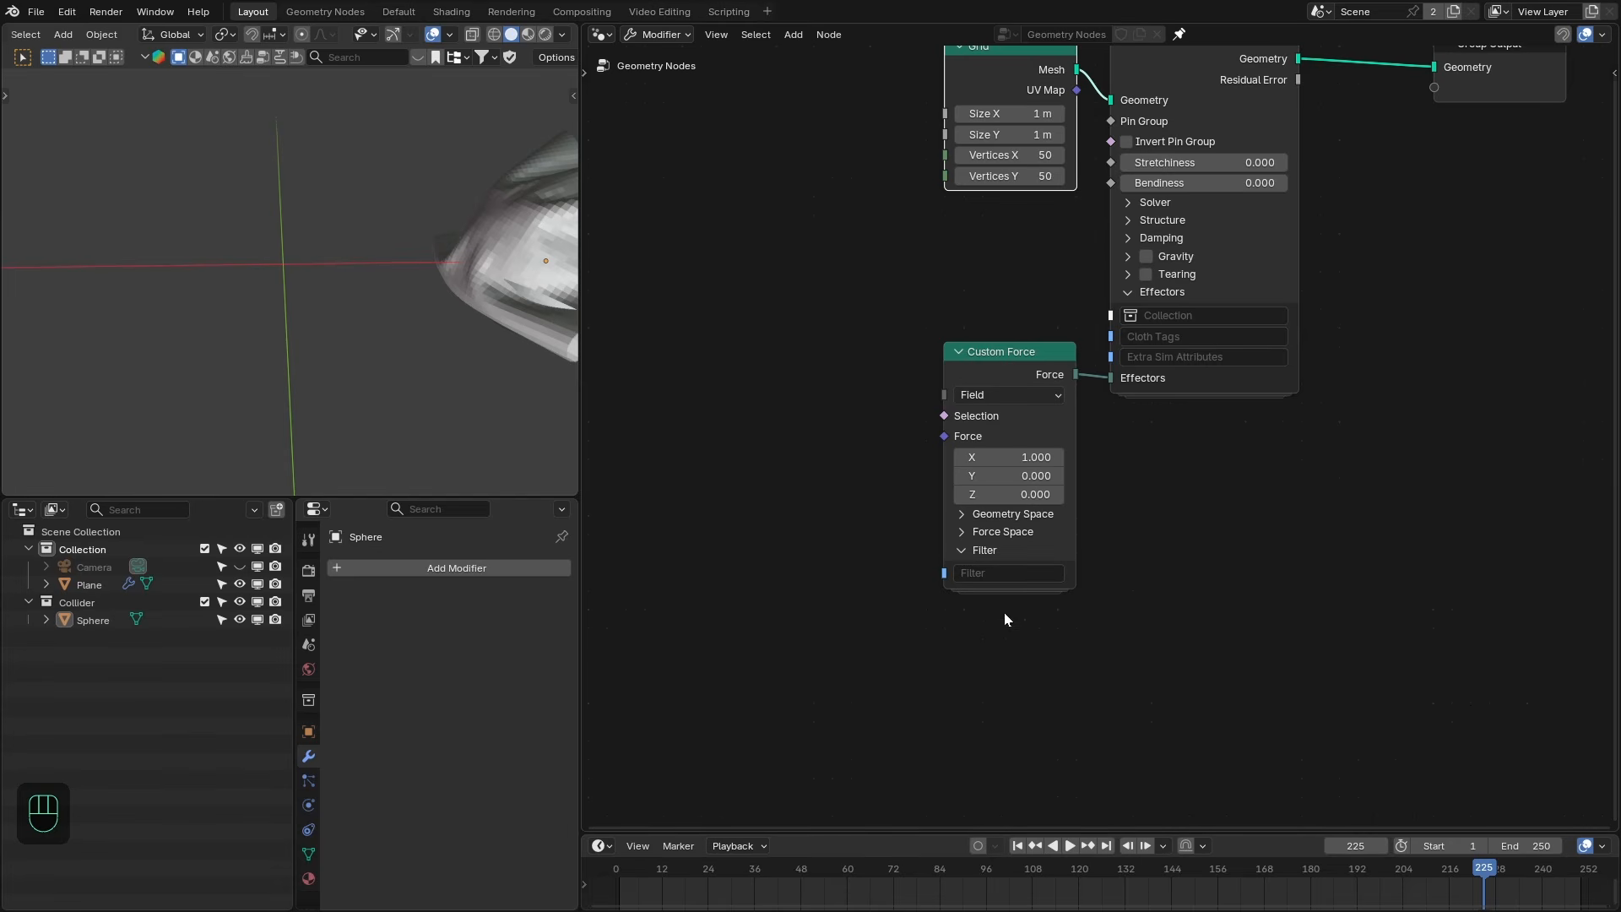
click(976, 549)
Add a Noise Texture node beside the Custom Force node and disable its Normalize option.
middle_drag(778, 380, 901, 407)
scroll(900, 407, down, 1)
key(shift+a)
click(900, 409)
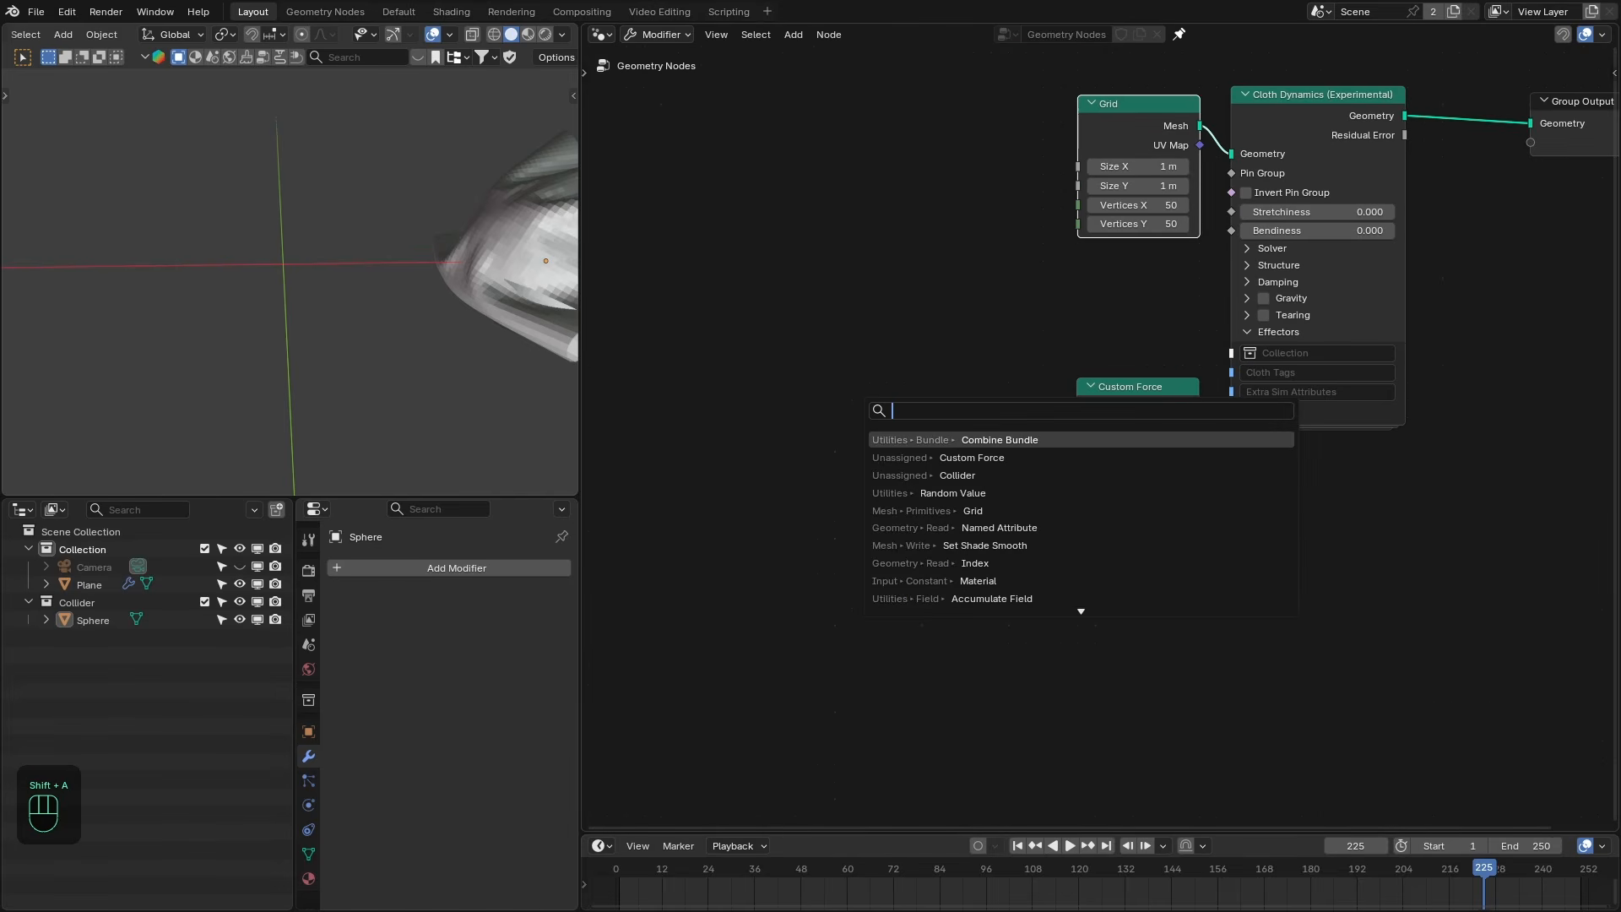
text(noise)
key(Return)
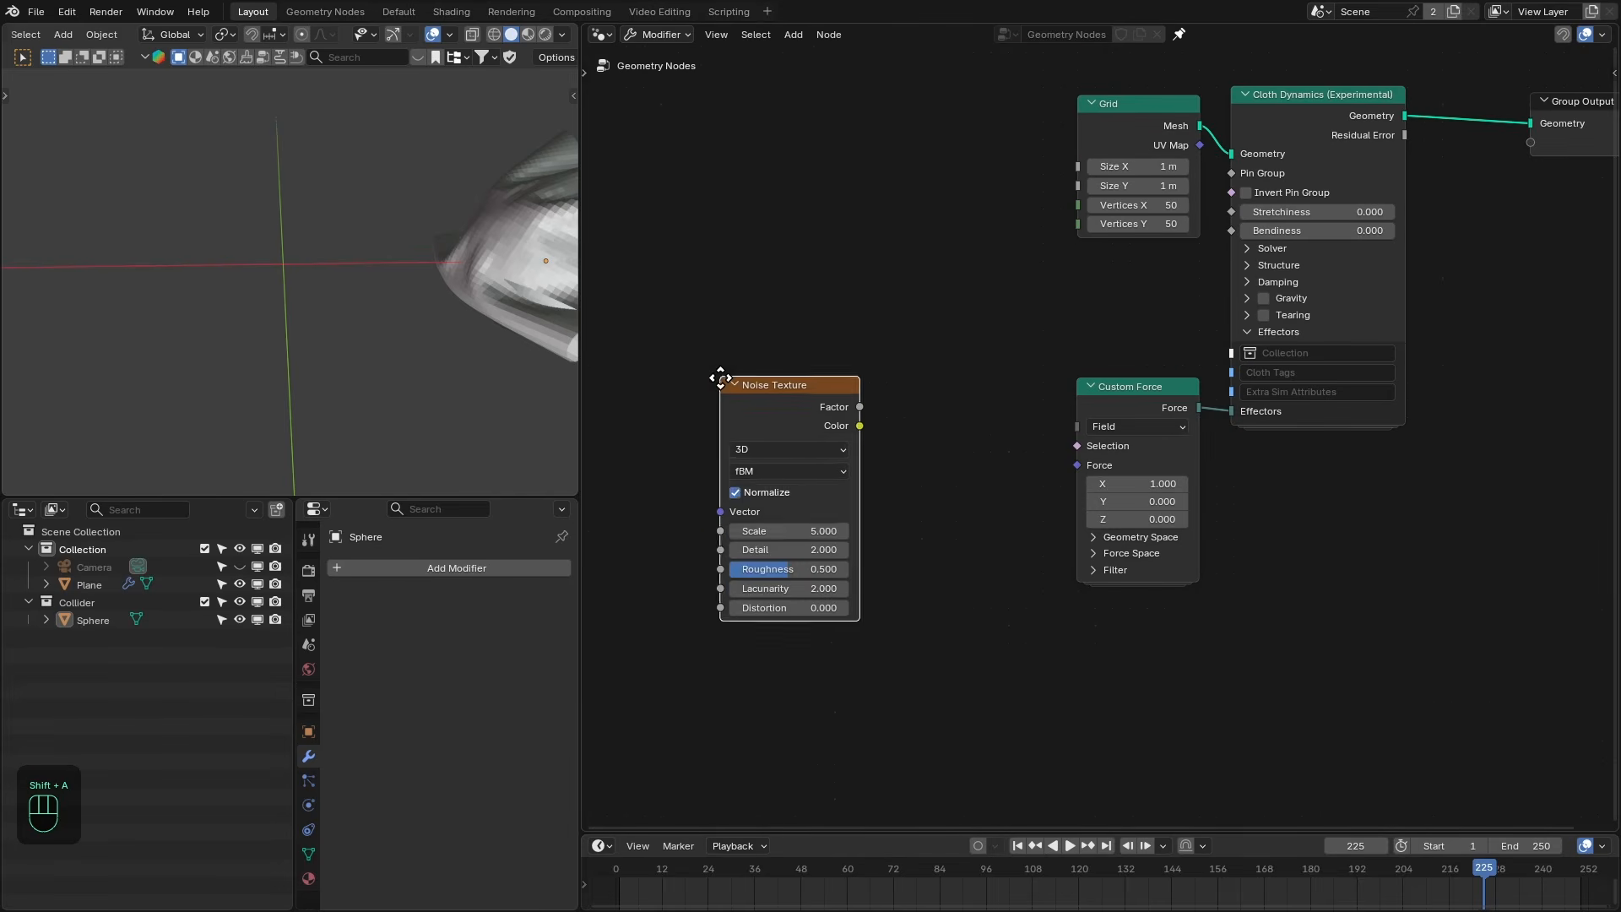
click(713, 397)
click(728, 509)
Add a vector Scale node from the noise Color output, link it to the Custom Force's Force input, and move both nodes closer.
drag(852, 443, 897, 461)
text(v)
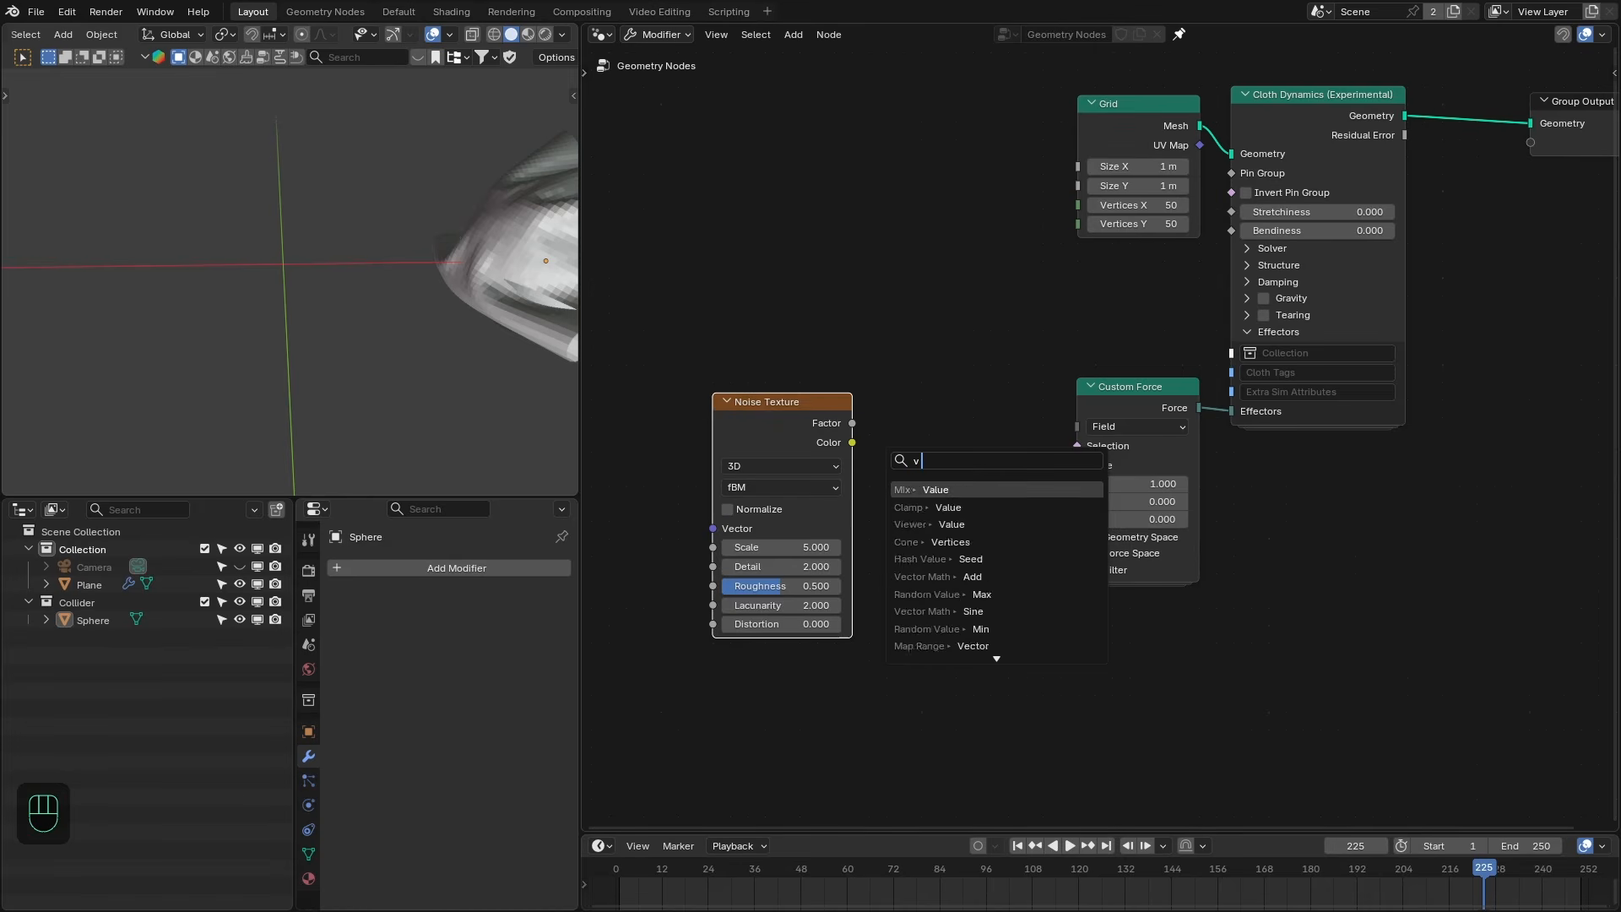
text( scale)
key(Return)
drag(1001, 421, 1115, 471)
drag(751, 351, 996, 402)
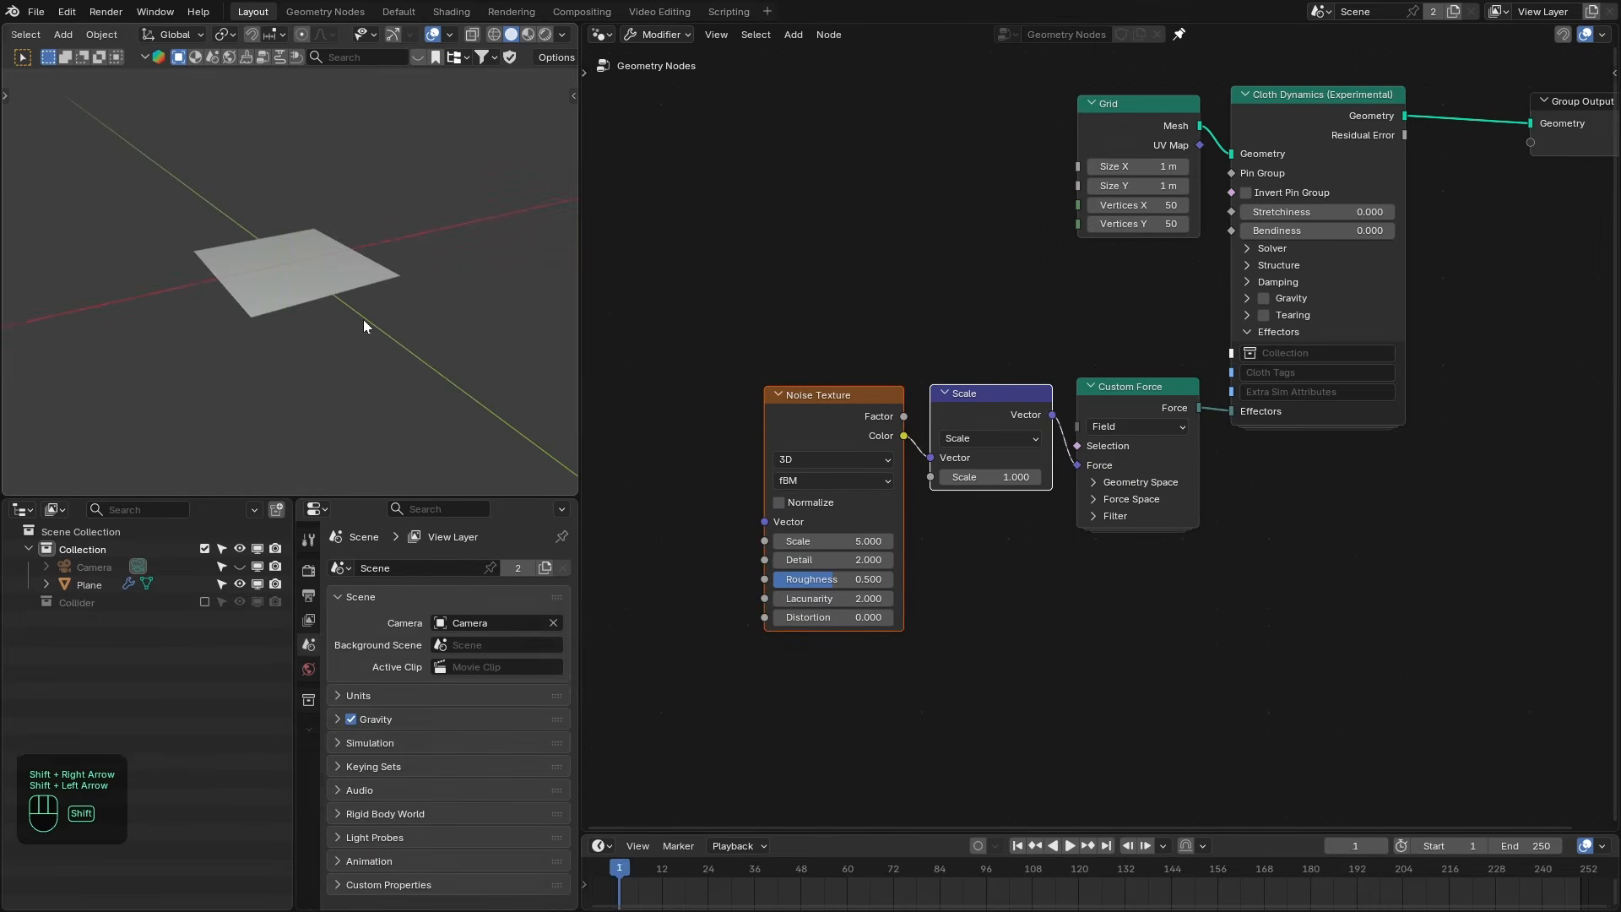
Play the cloth simulation driven by the noise force and examine it from different angles.
key(space)
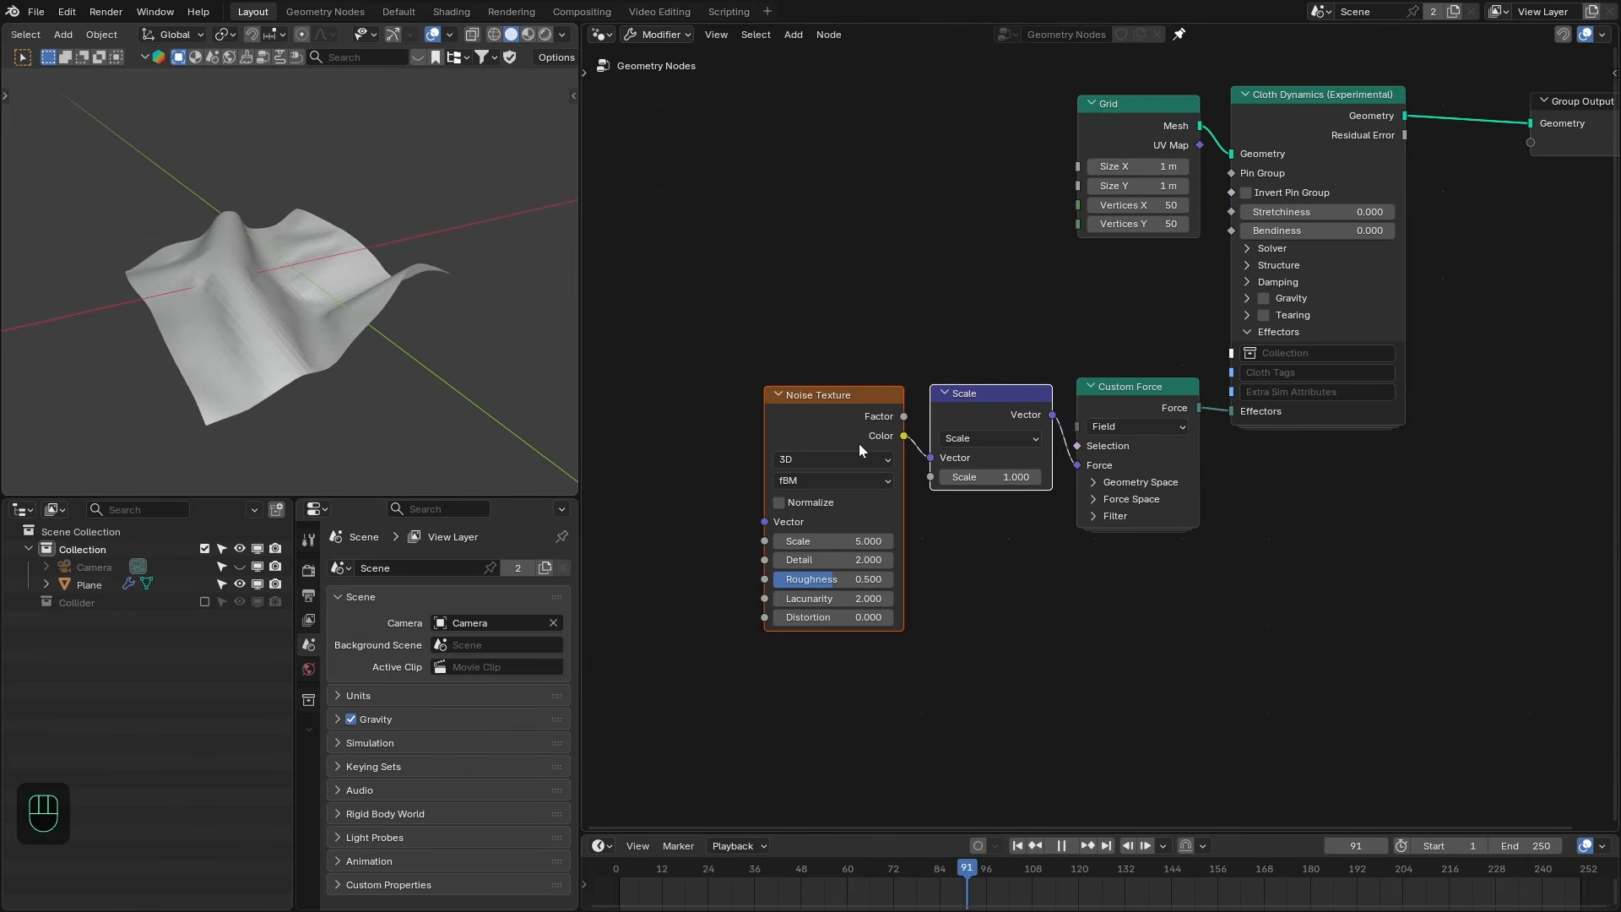
middle_drag(476, 377, 501, 353)
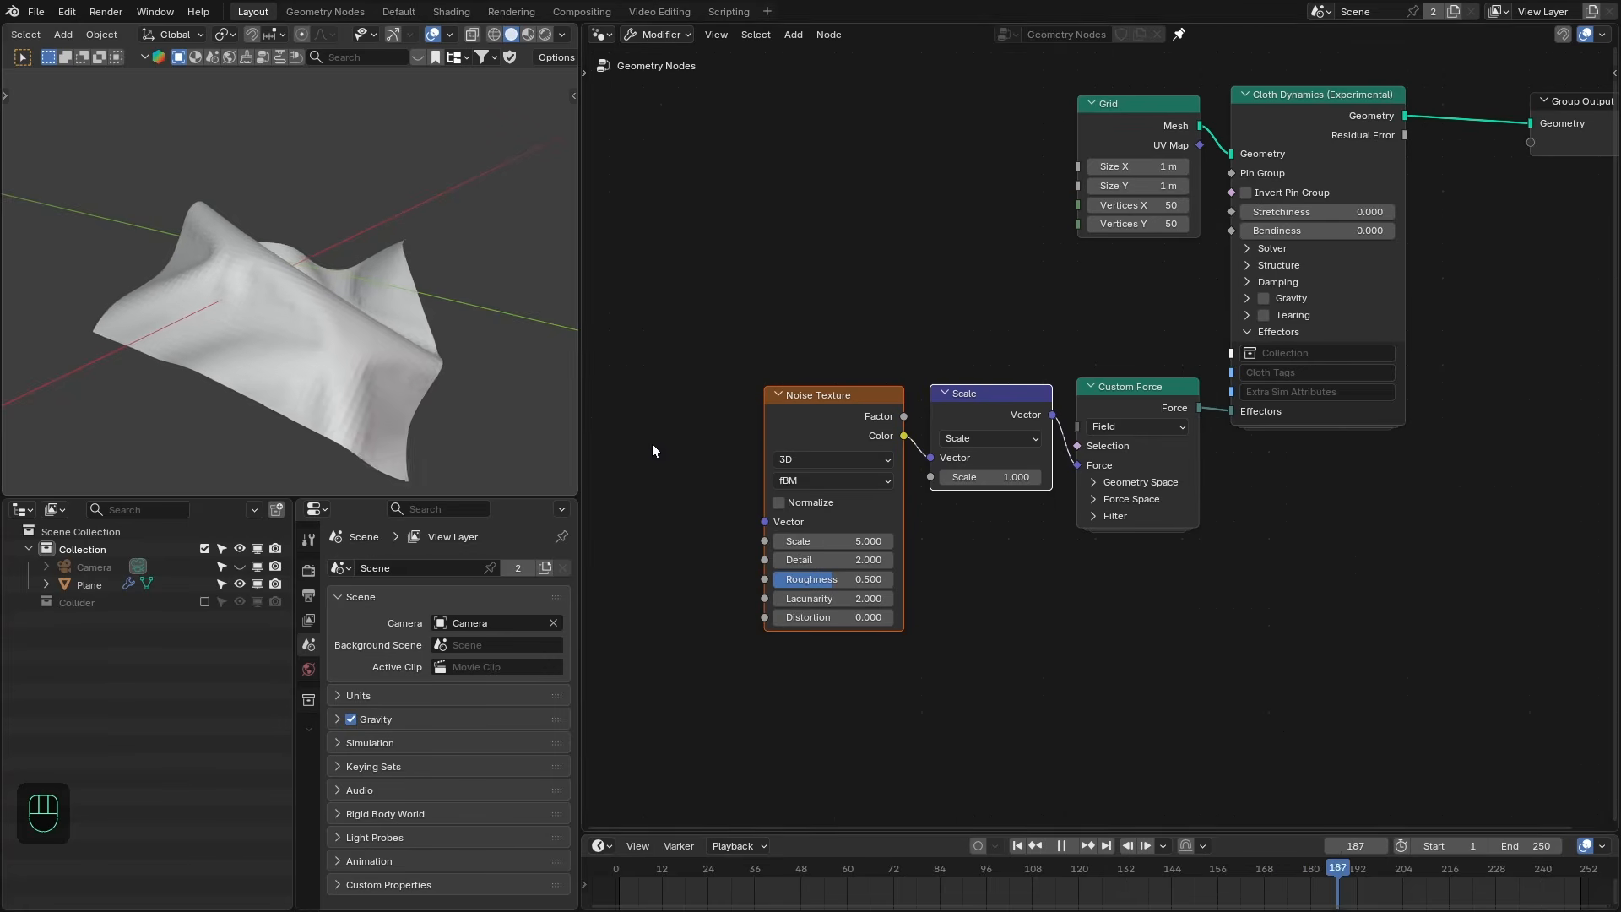
middle_drag(557, 418, 424, 429)
key(space)
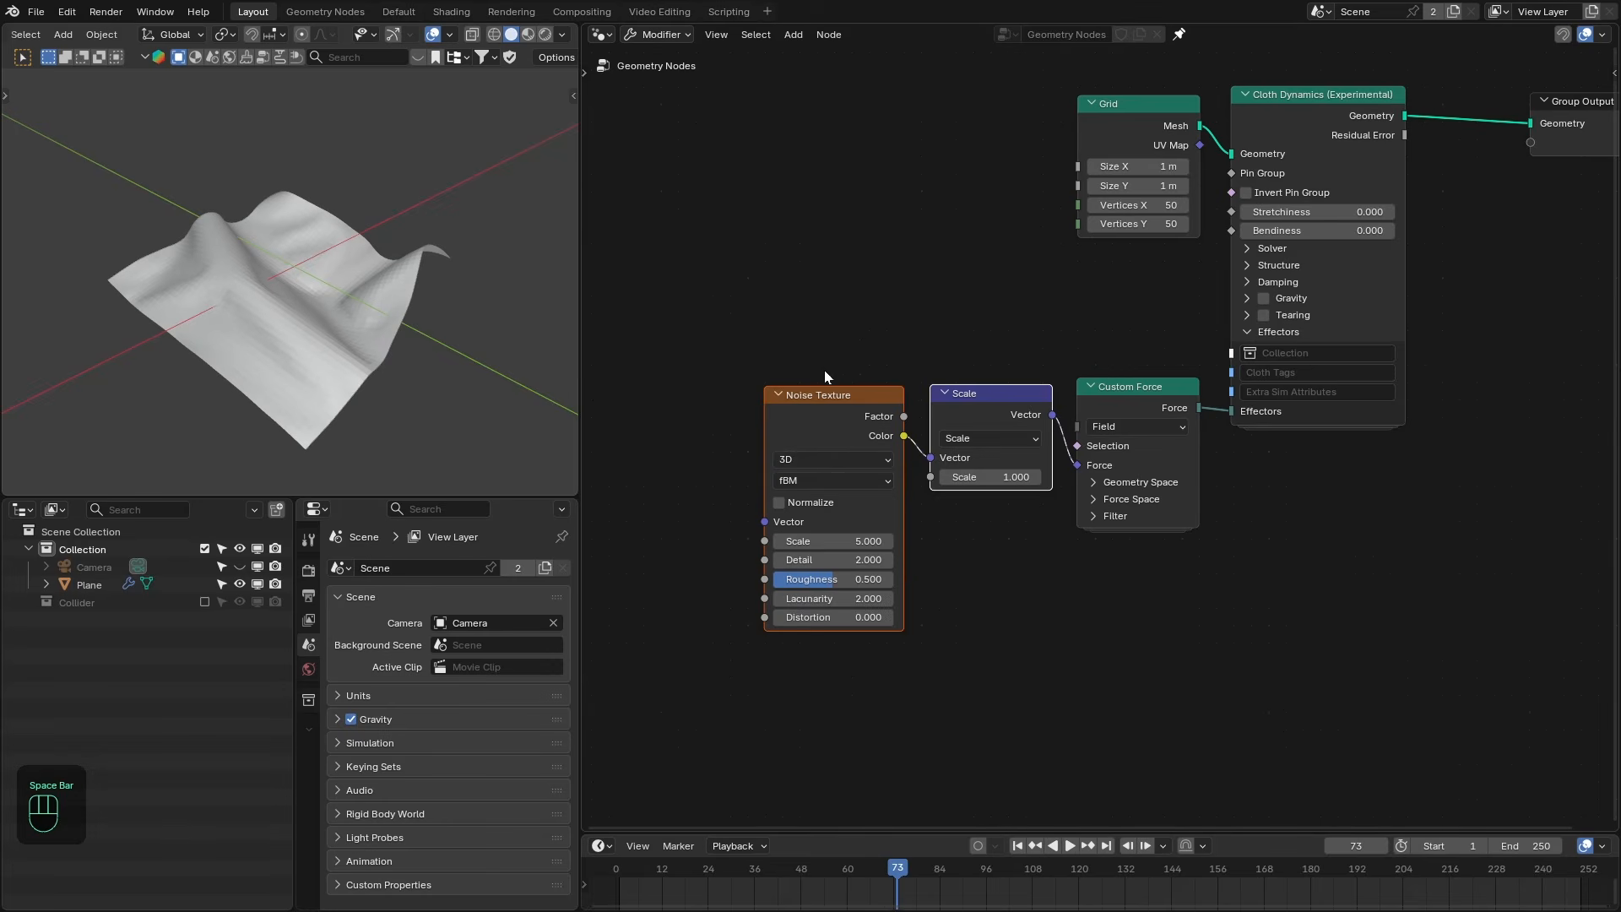
Delete the Noise Texture and Scale nodes.
drag(824, 370, 963, 428)
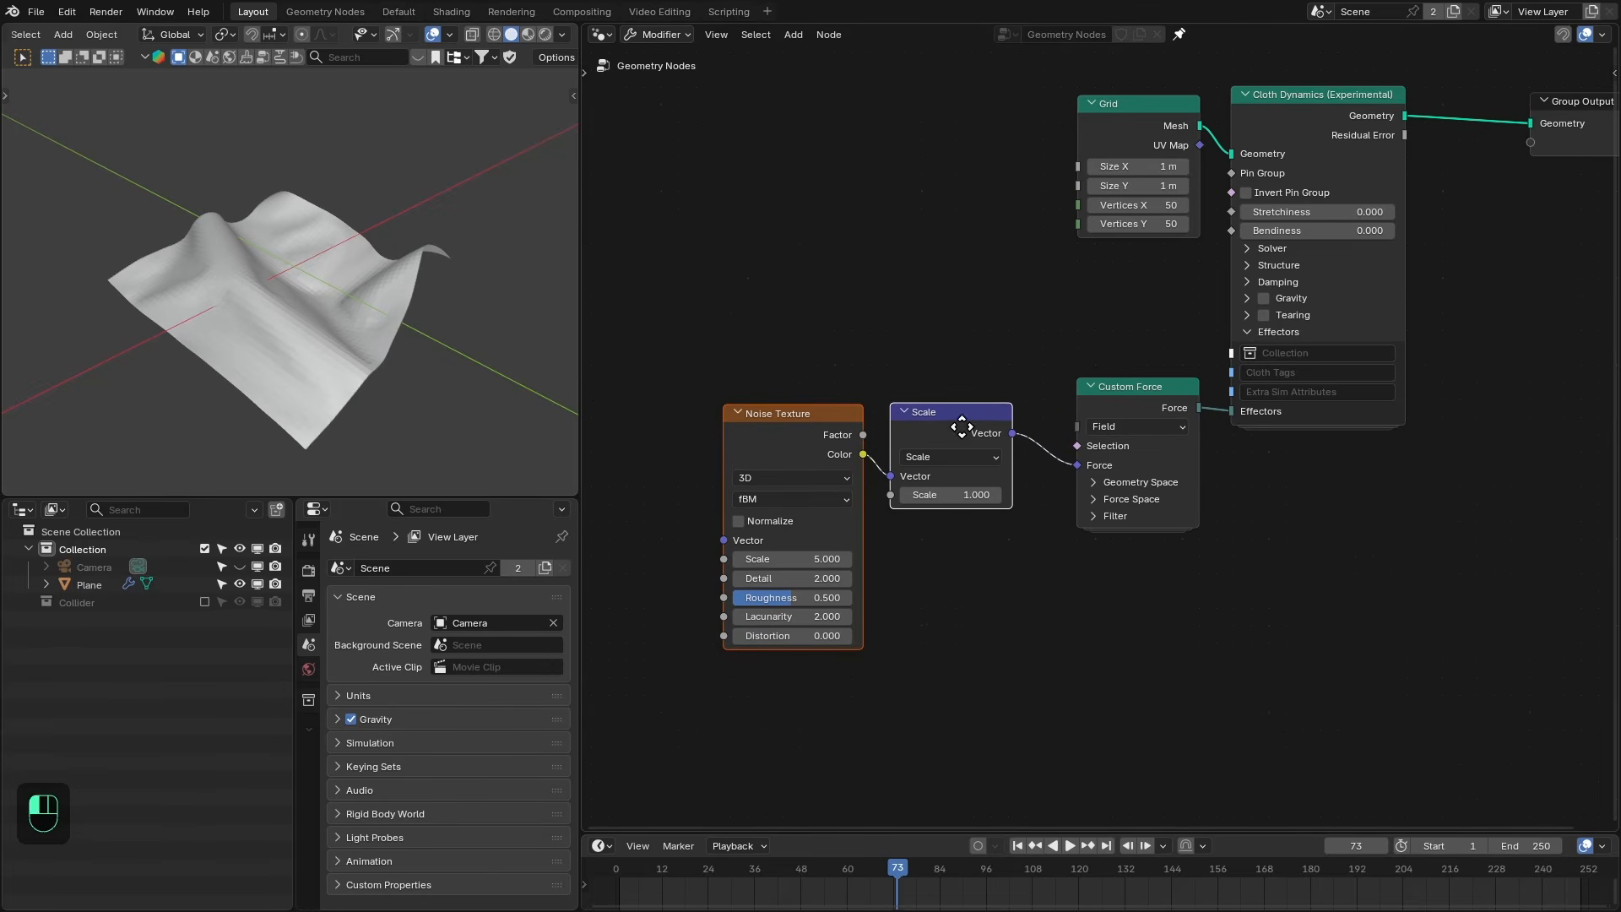
key(x)
scroll(1185, 315, down, 1)
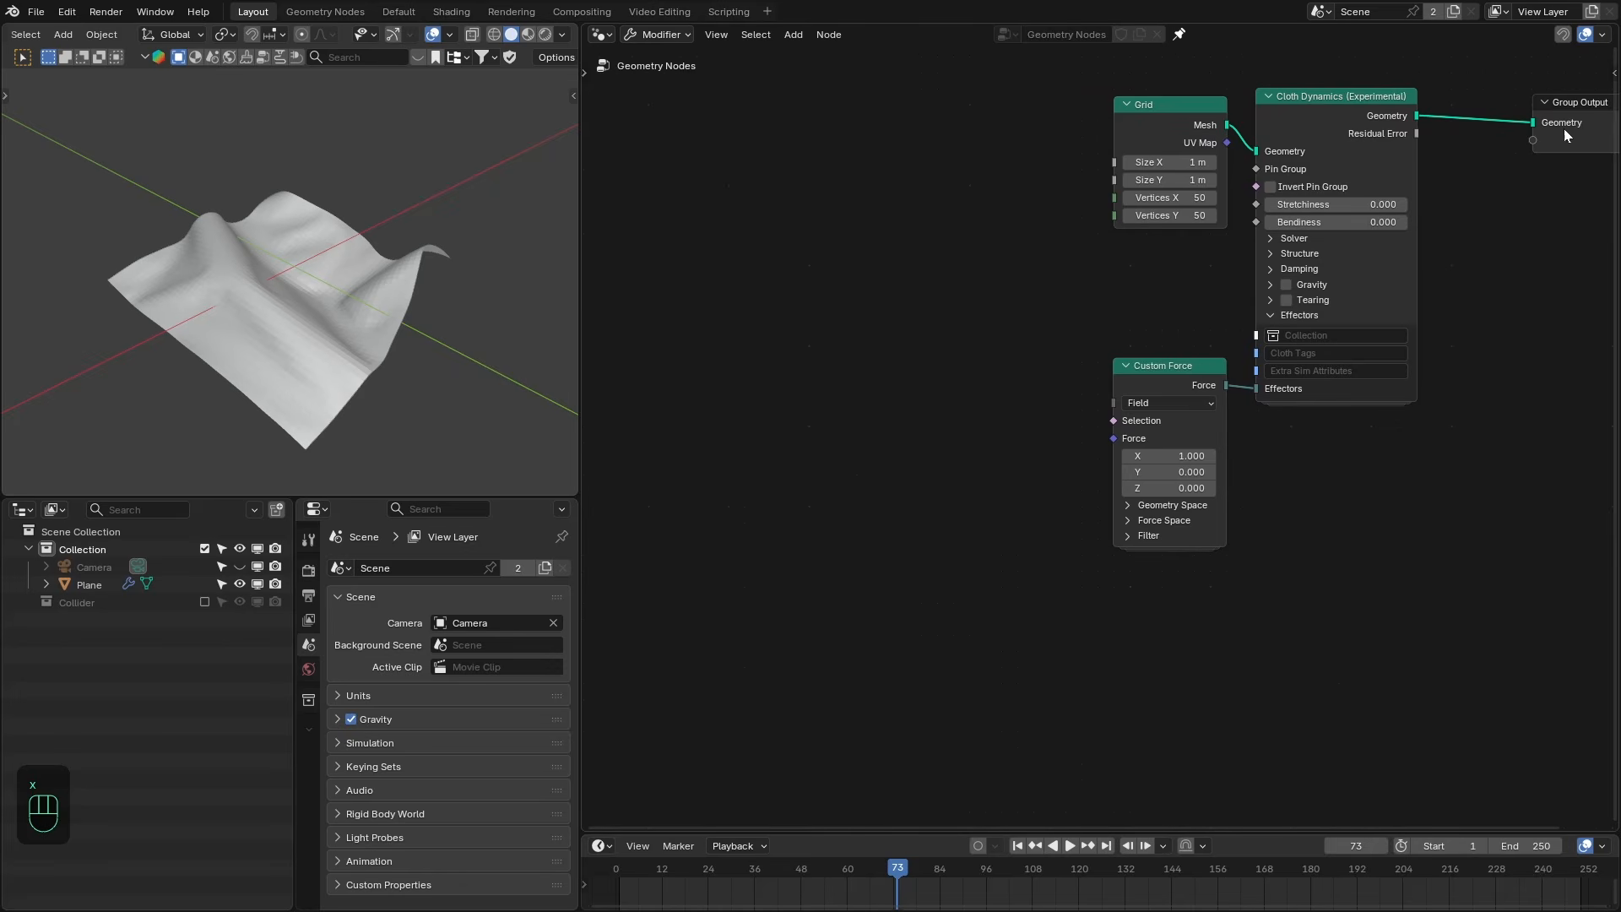
Tidy the layout by moving Group Output and Custom Force closer to Cloth Dynamics and collapsing its Effectors settings.
drag(1564, 128, 1476, 113)
click(1291, 317)
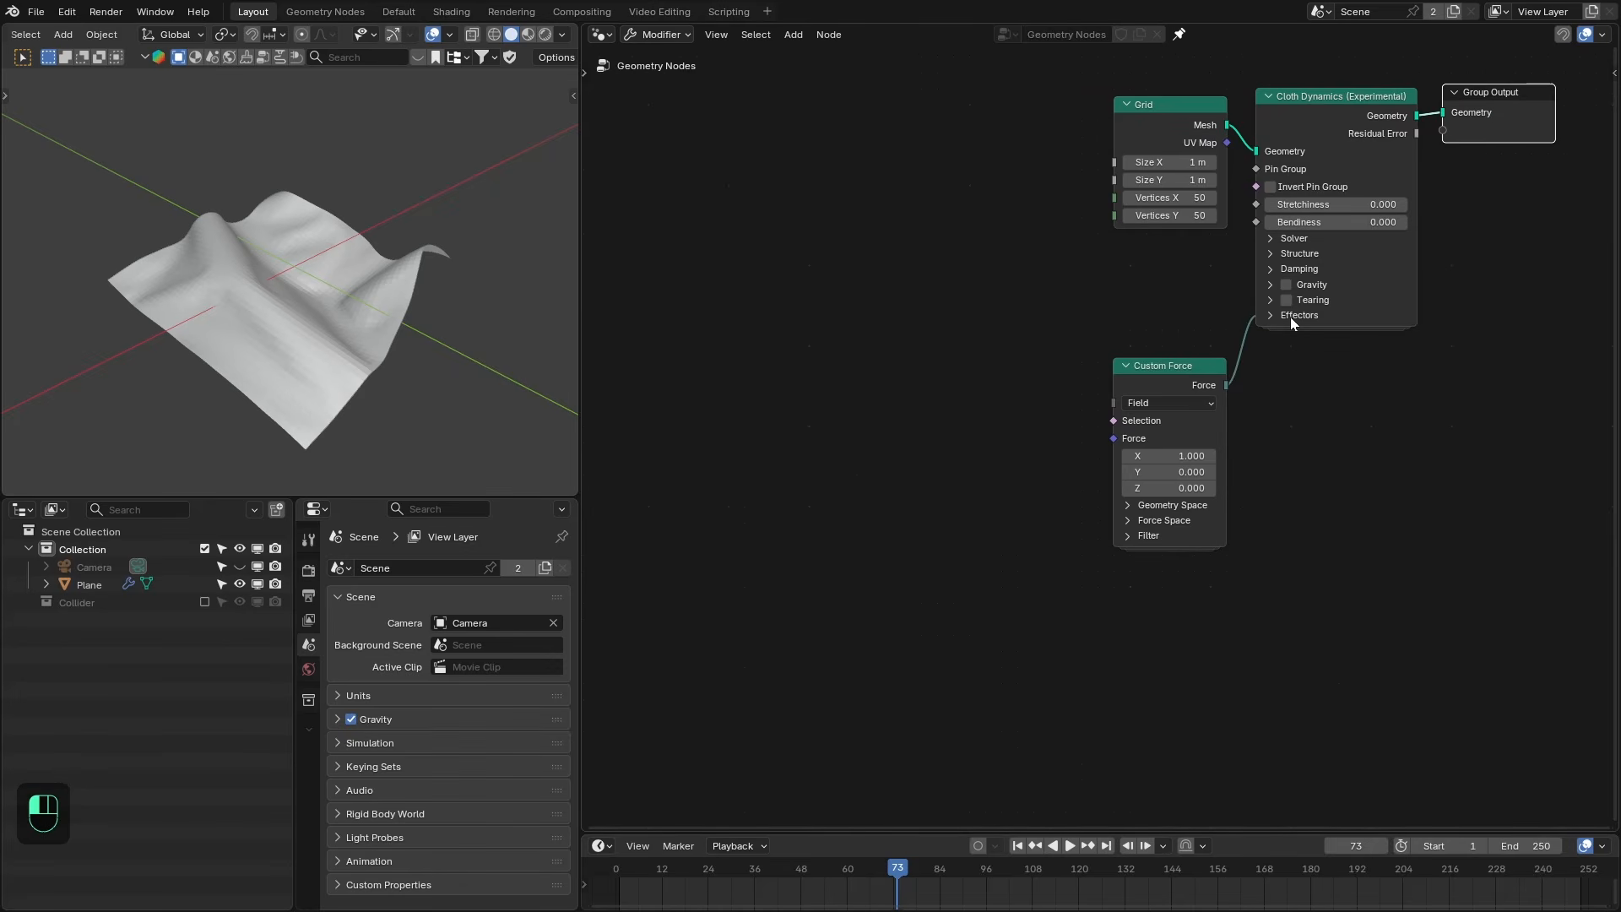
drag(1220, 368, 1220, 353)
Add a KS_Vortex_Force node and link its Force output to the Custom Force's Force input.
key(shift+a)
mouse_move(727, 713)
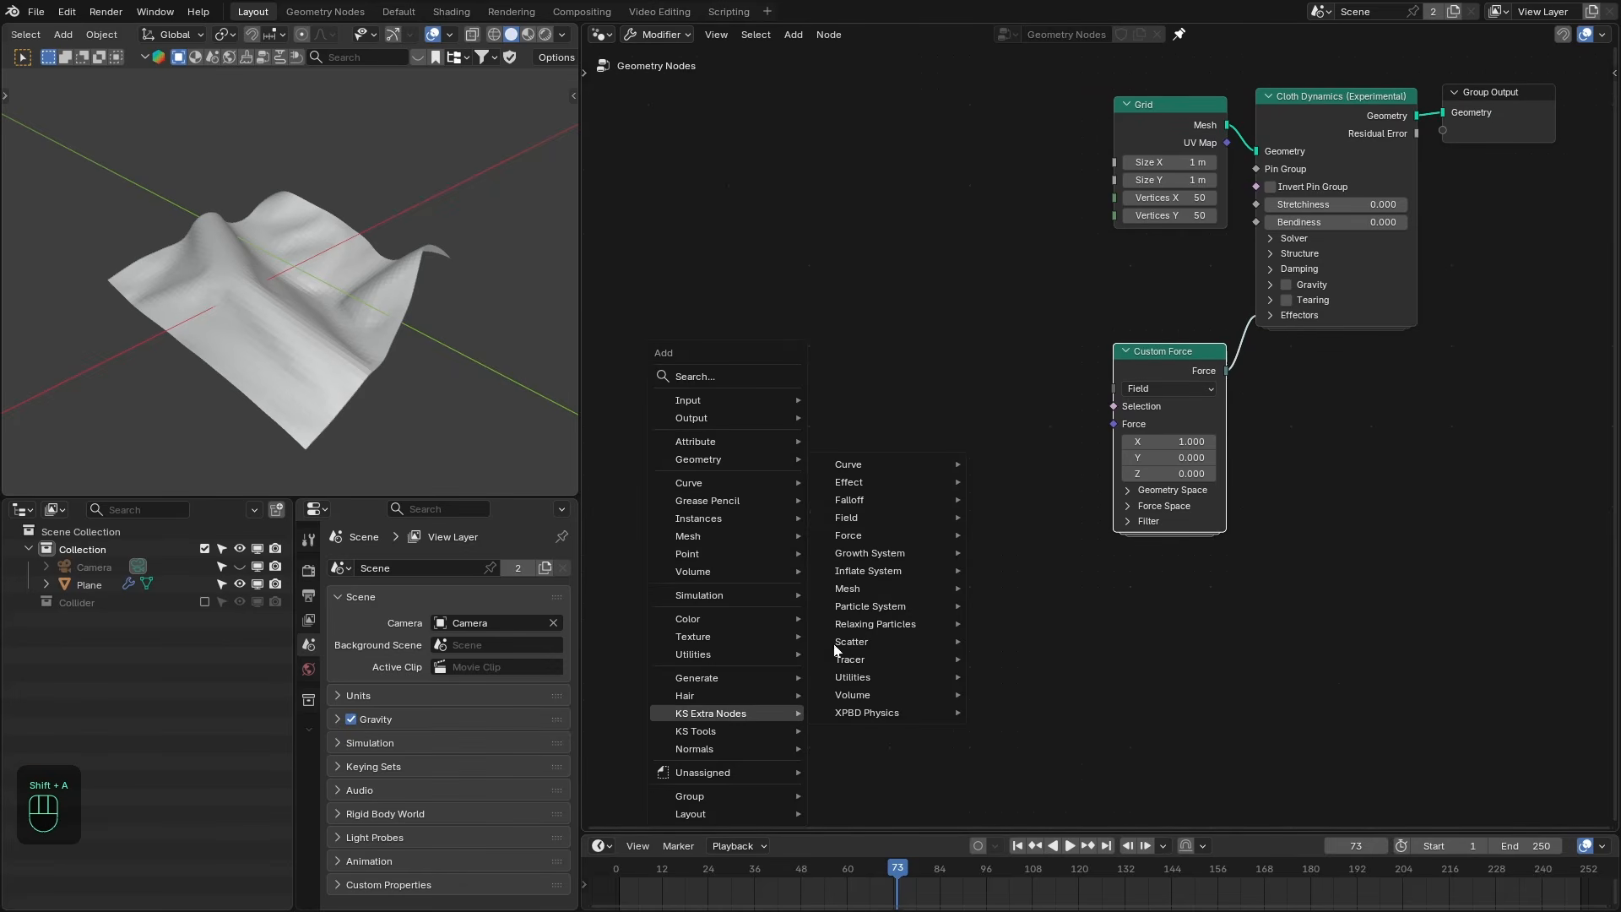
mouse_move(847, 536)
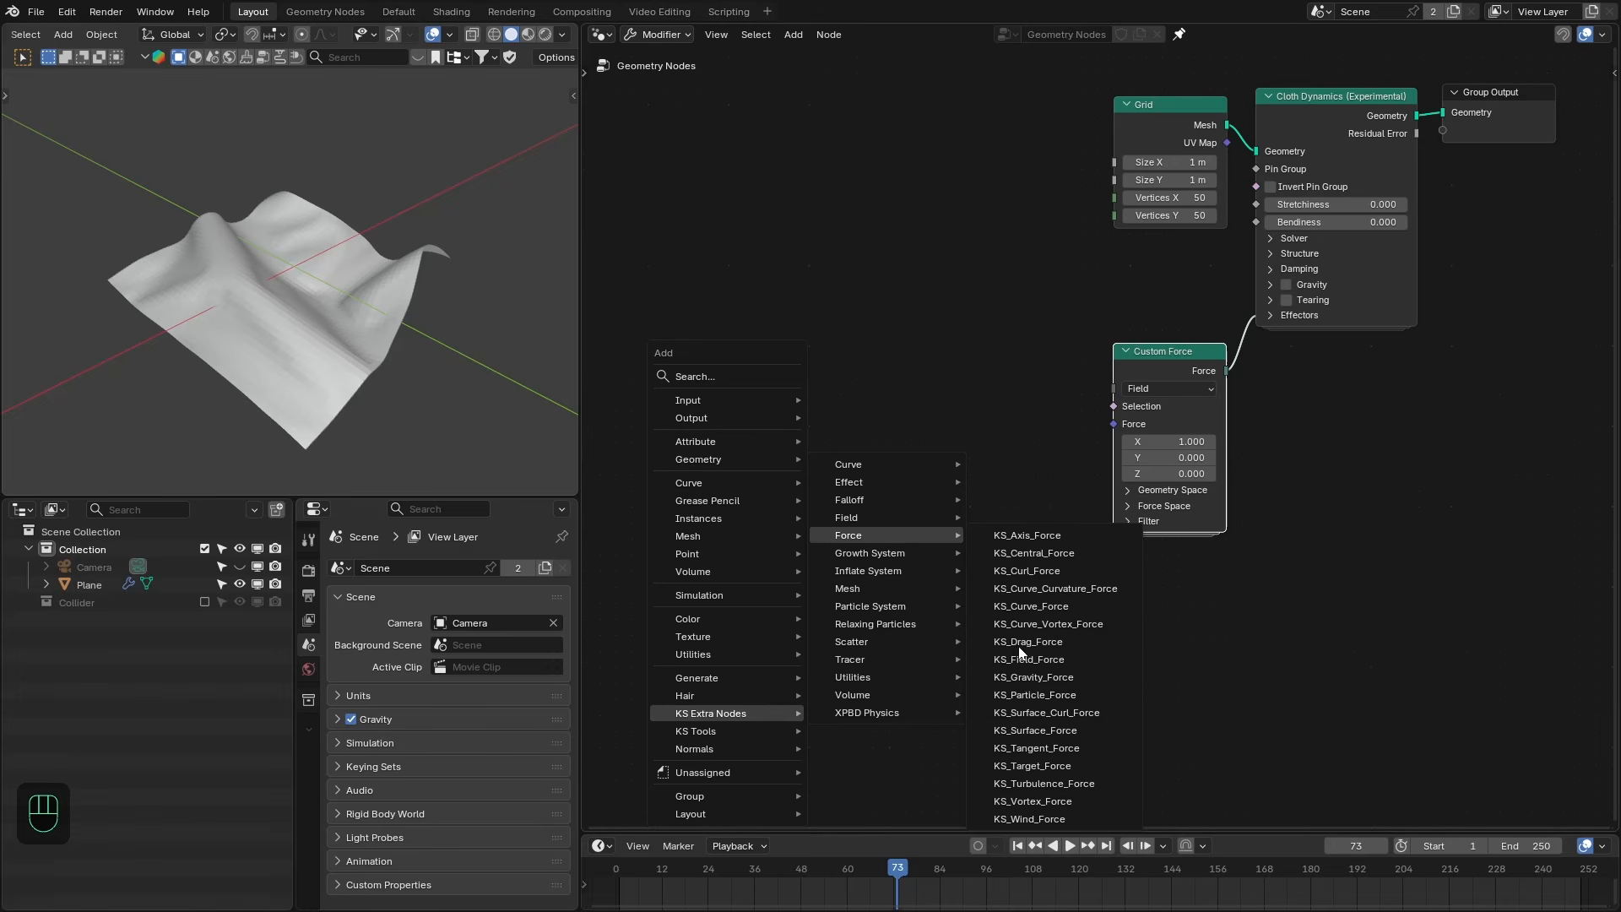
click(1061, 802)
click(984, 344)
drag(1076, 371, 1097, 426)
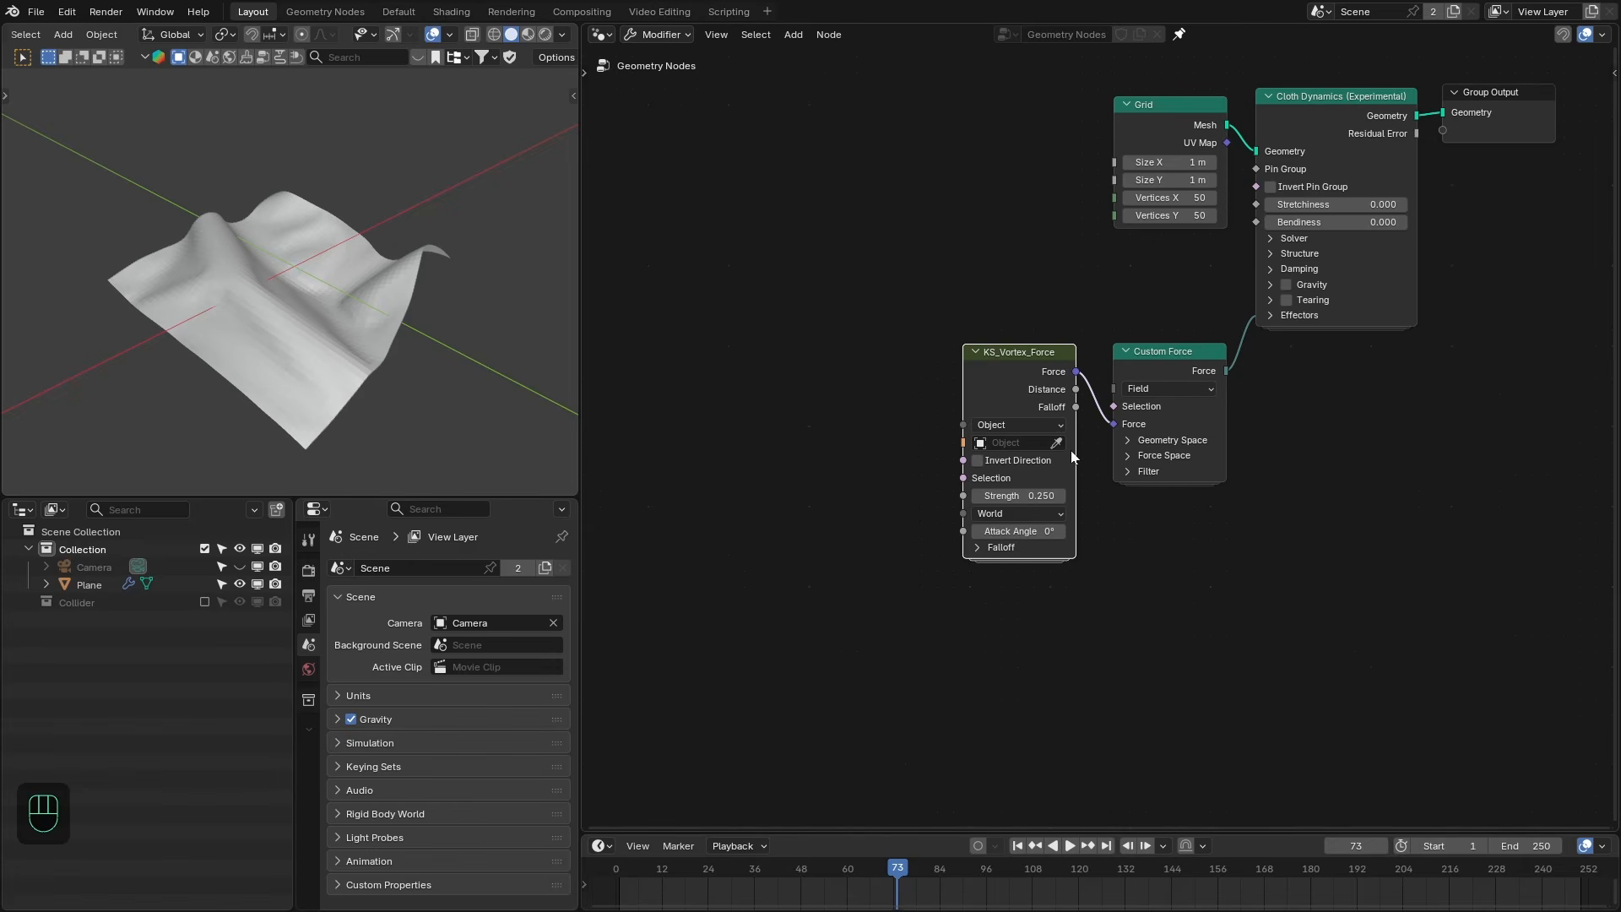
Add a Single Arrow empty to the scene and assign it as the KS_Vortex_Force node's object.
key(shift+a)
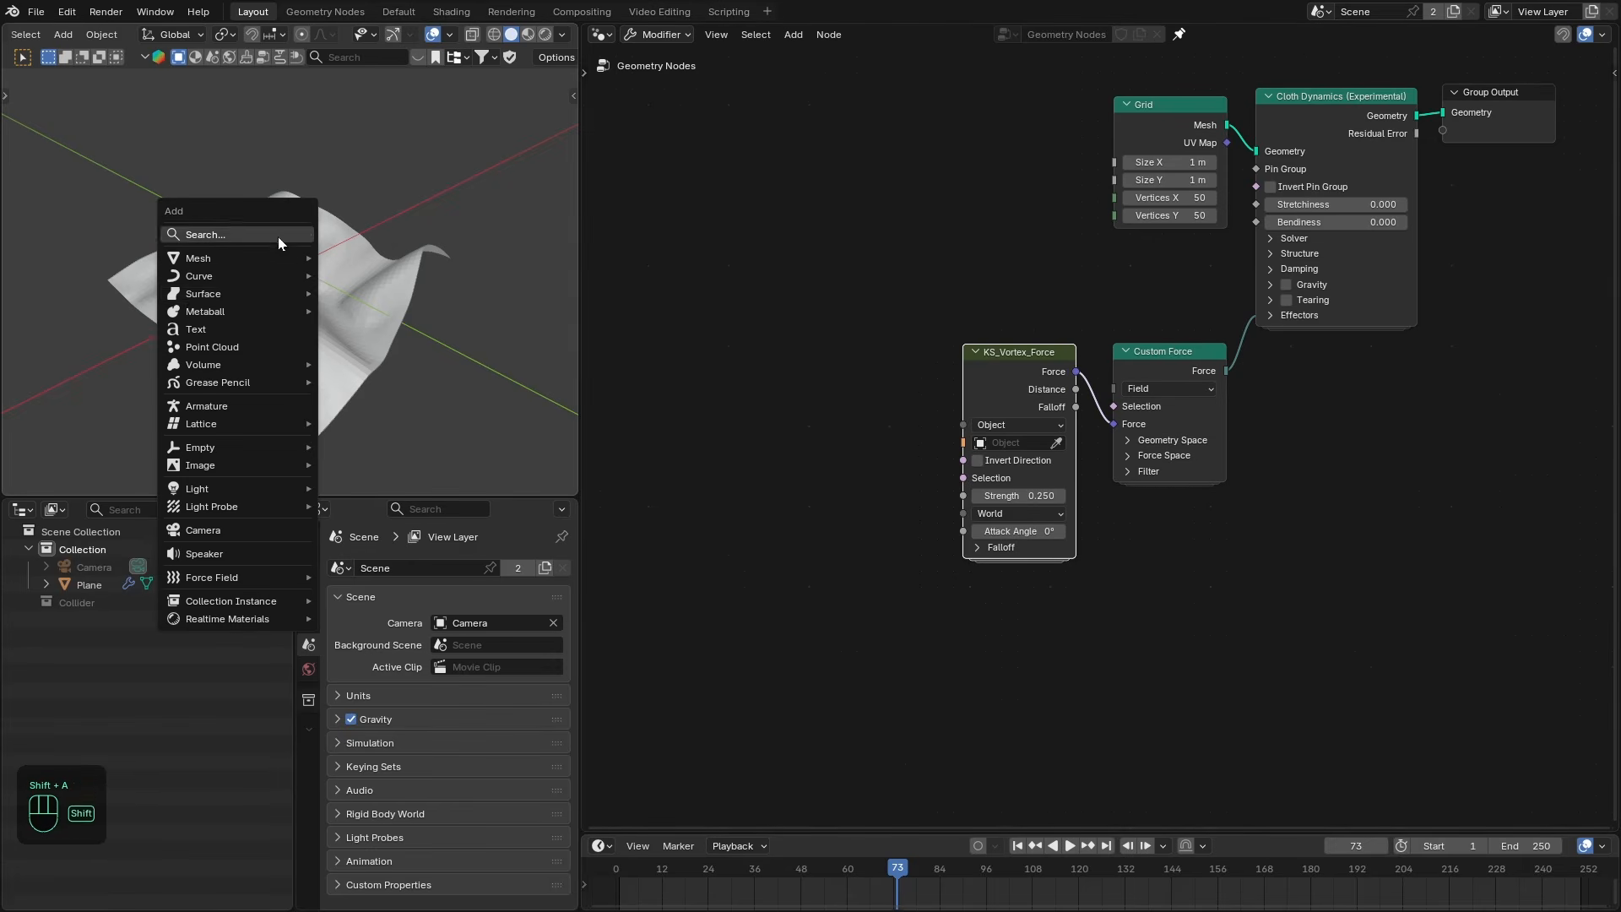
mouse_move(203, 448)
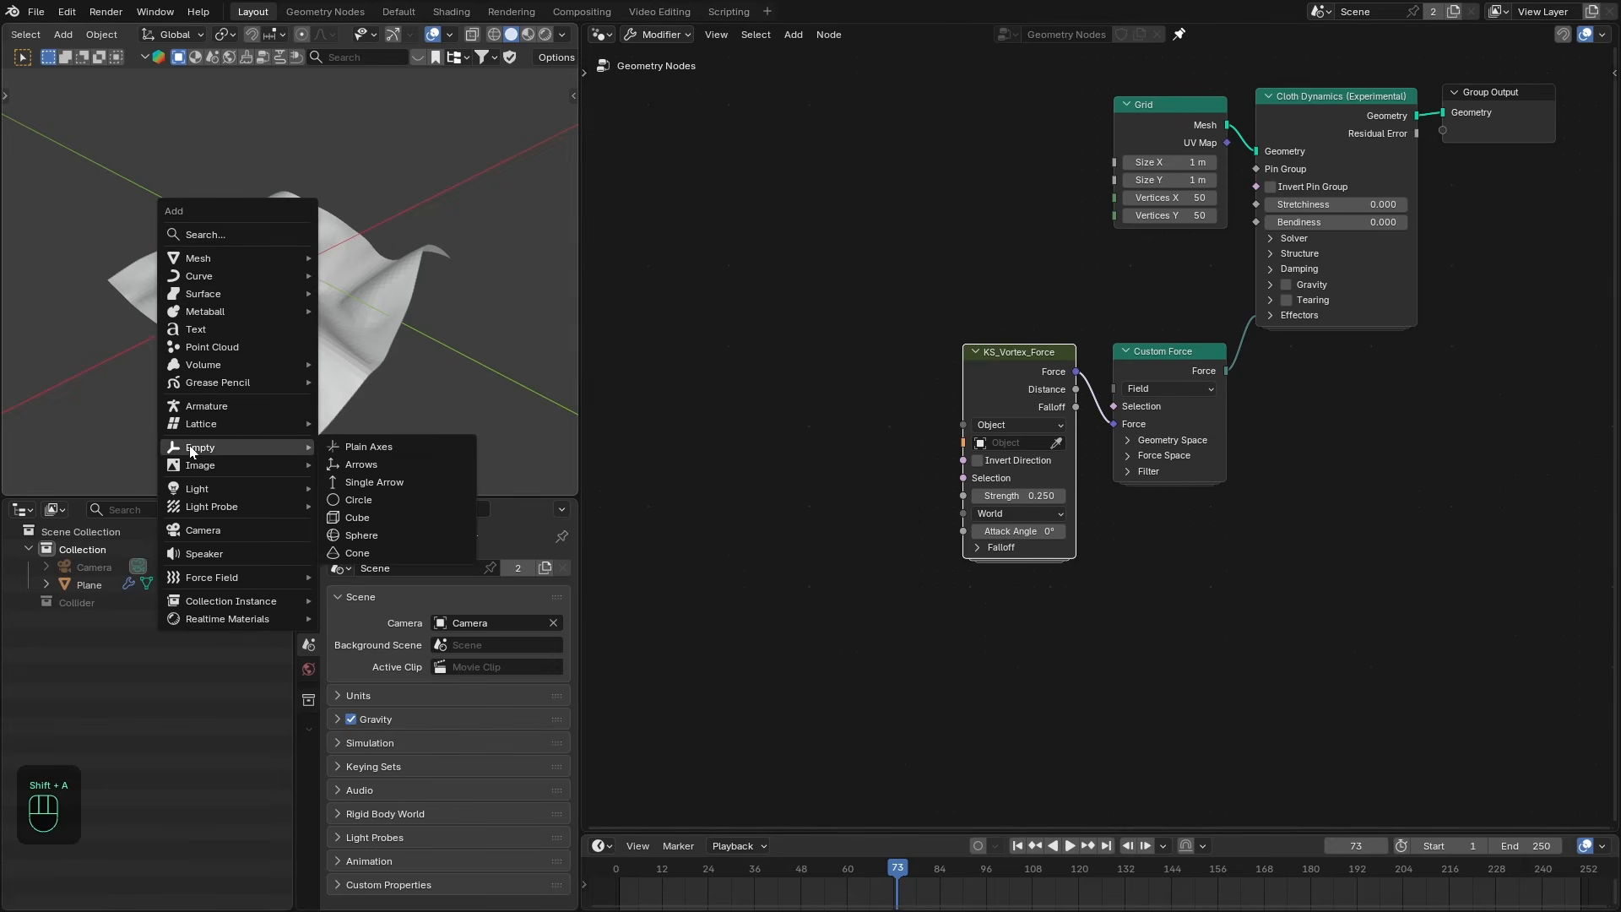
click(372, 484)
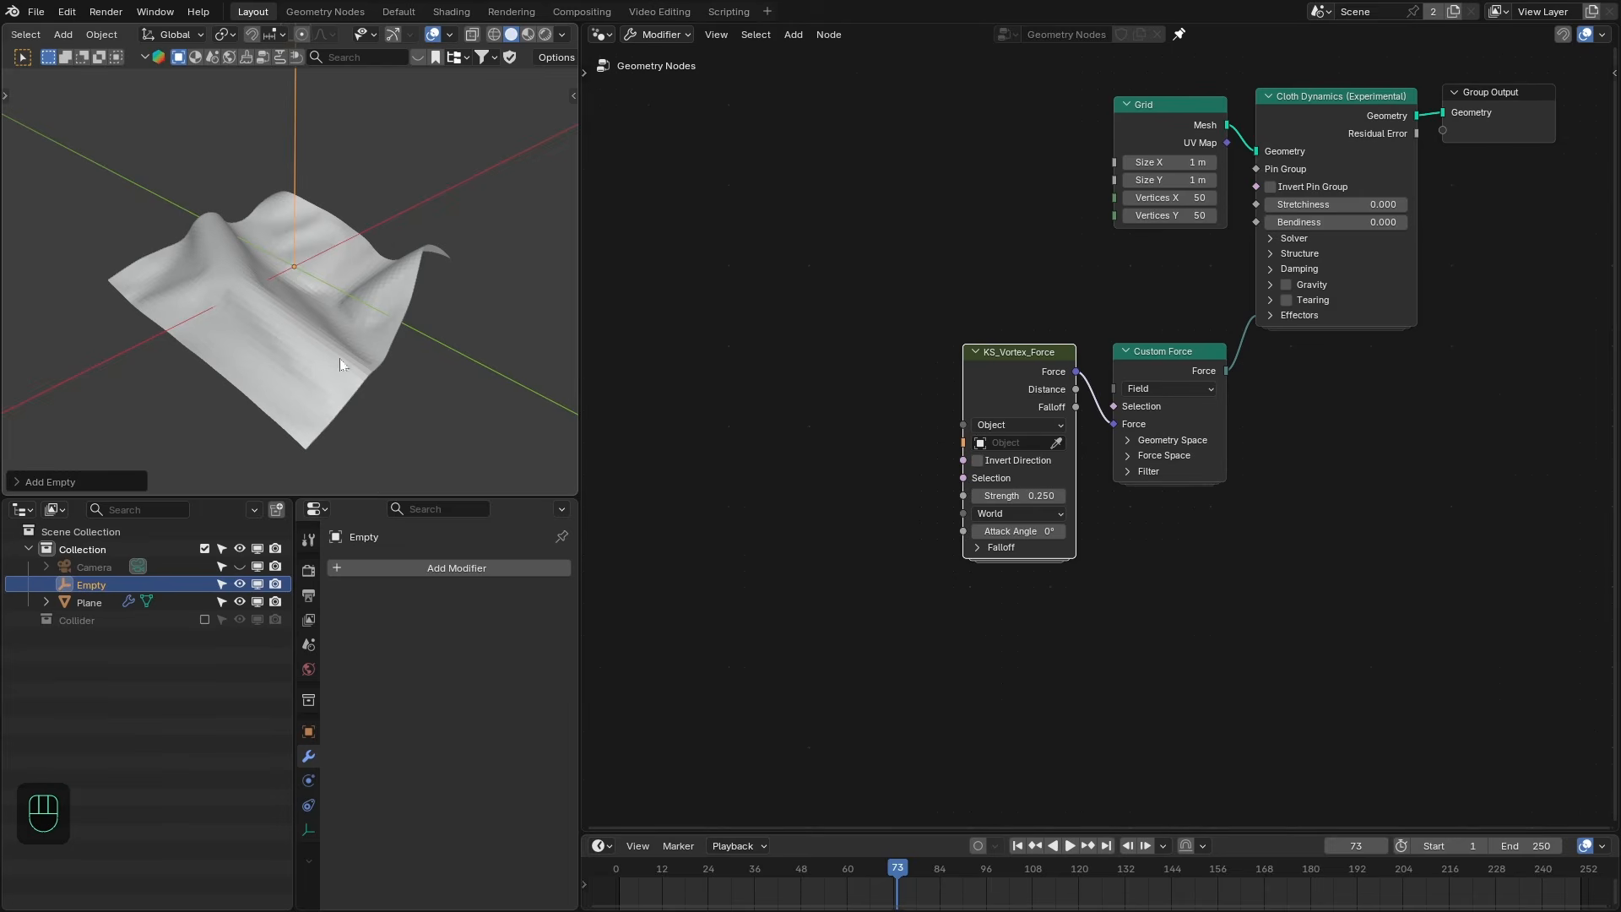
click(1056, 443)
click(300, 110)
Clear the empty's rotation and rotate it around the Y axis so the arrow lies along the X axis.
key(alt+r)
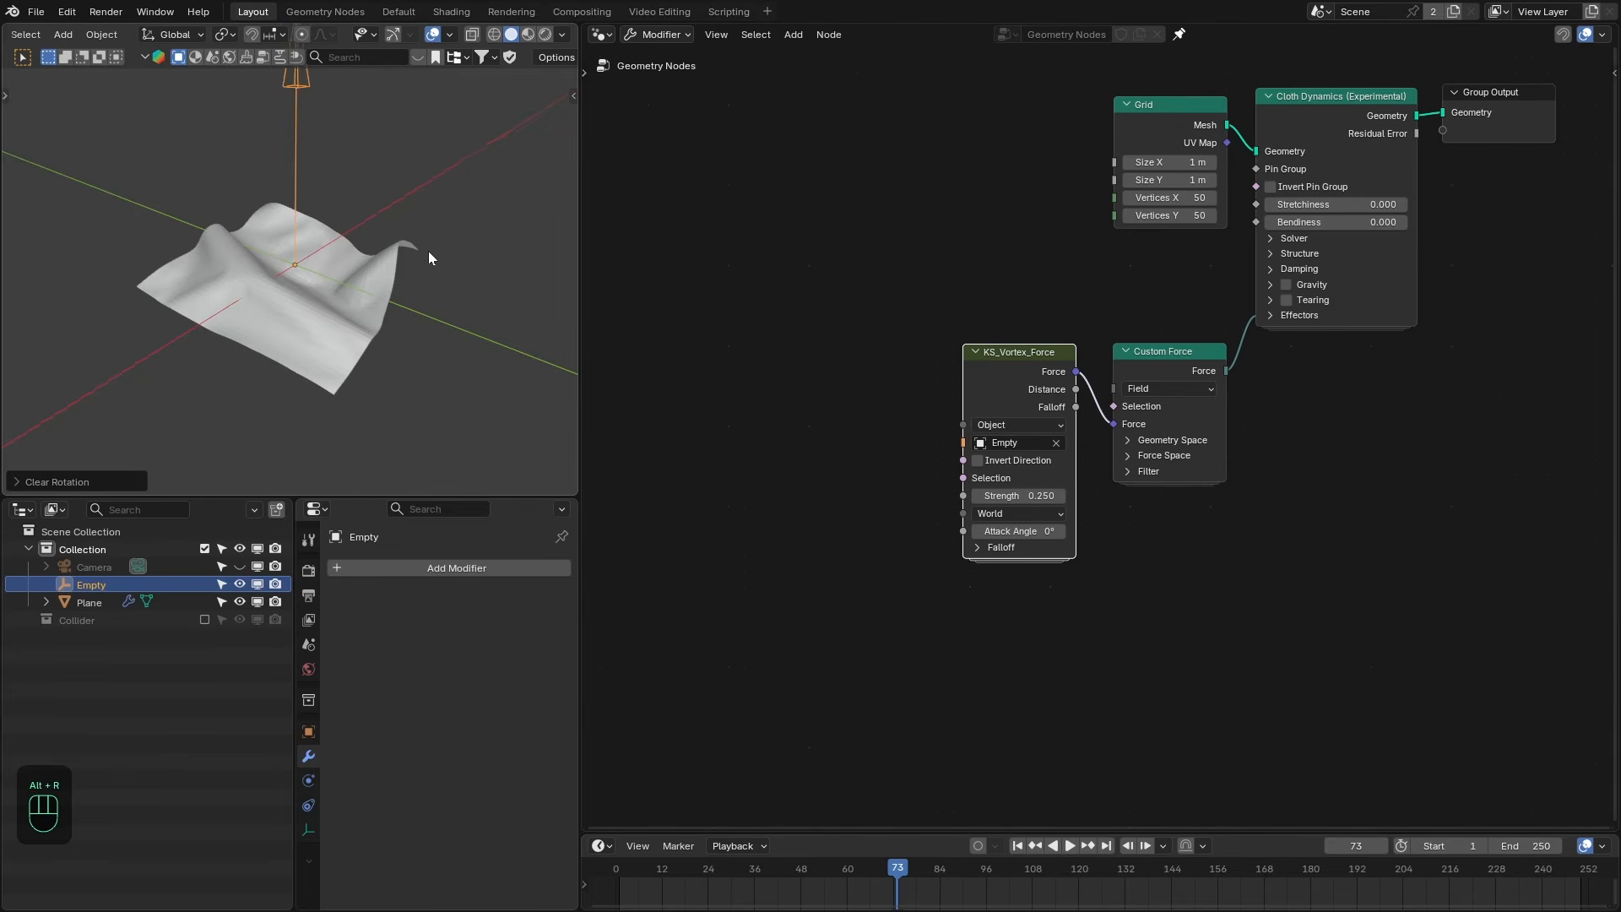
key(r)
key(y)
click(309, 149)
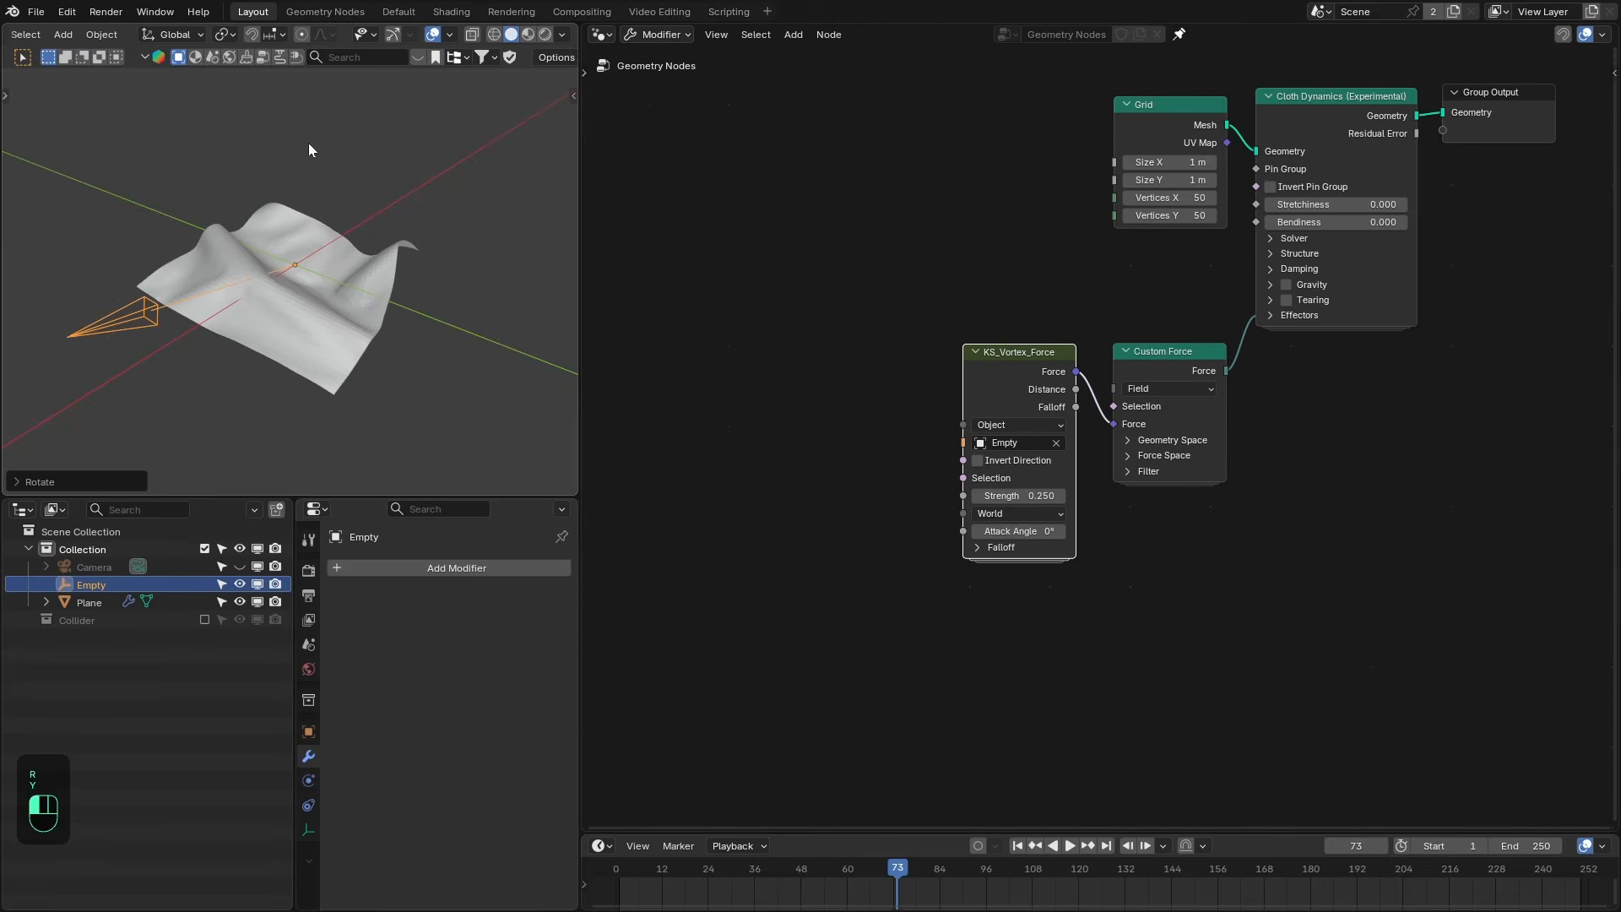
Play the vortex-driven cloth simulation from the first frame, examine the twisting, and return to frame 1.
key(shift+Right)
key(shift+Left)
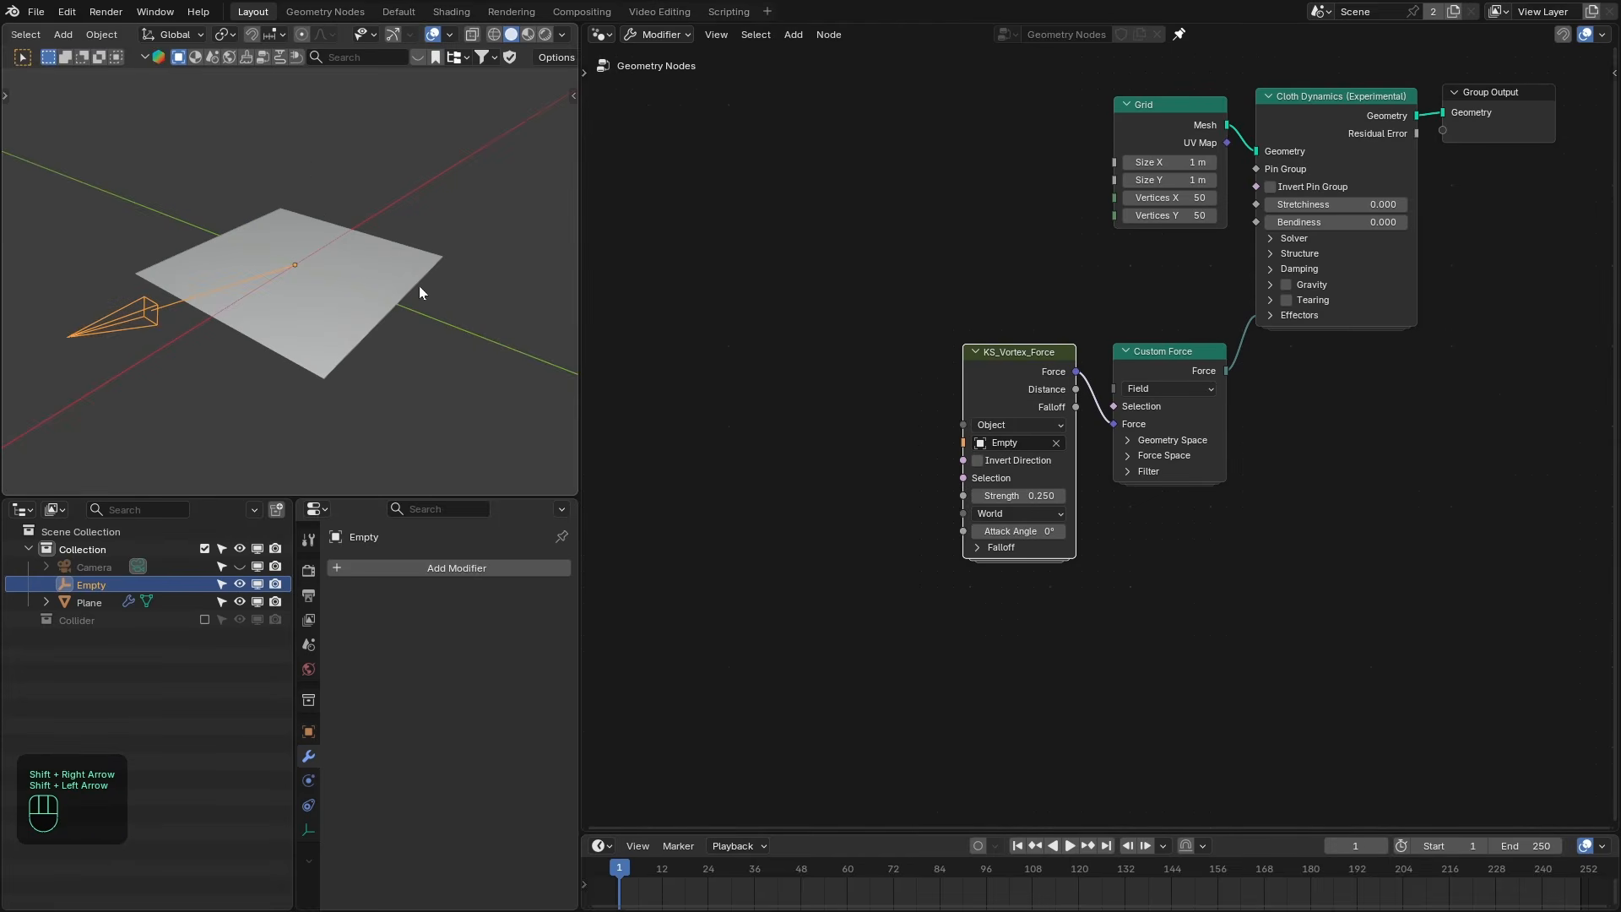
key(space)
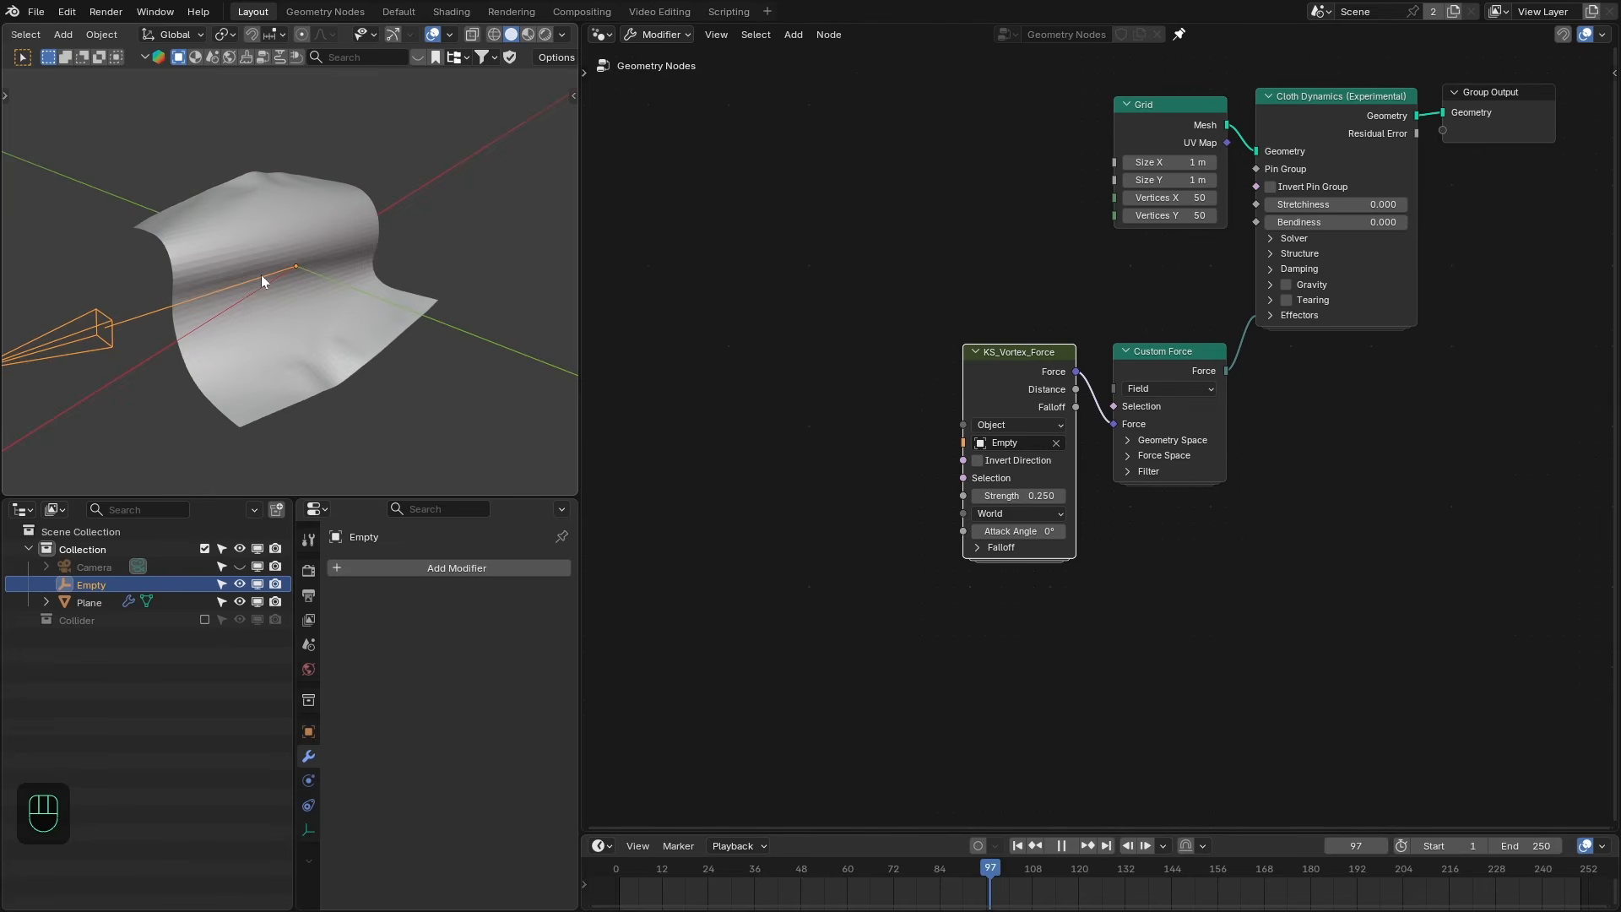
middle_drag(316, 216, 368, 287)
key(space)
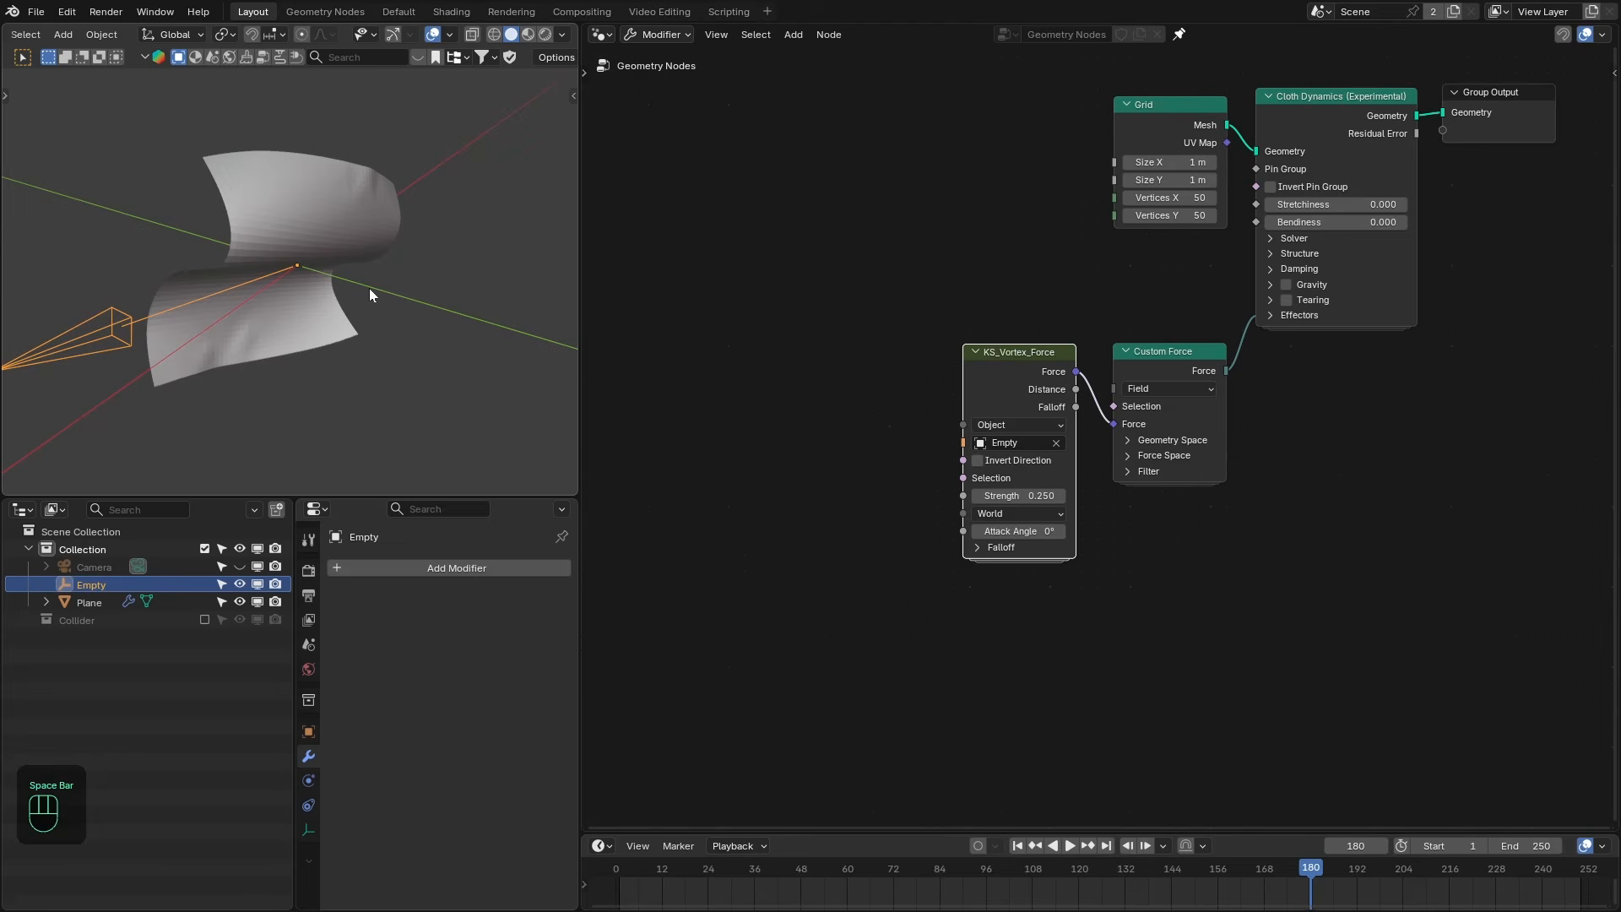
key(shift+Left)
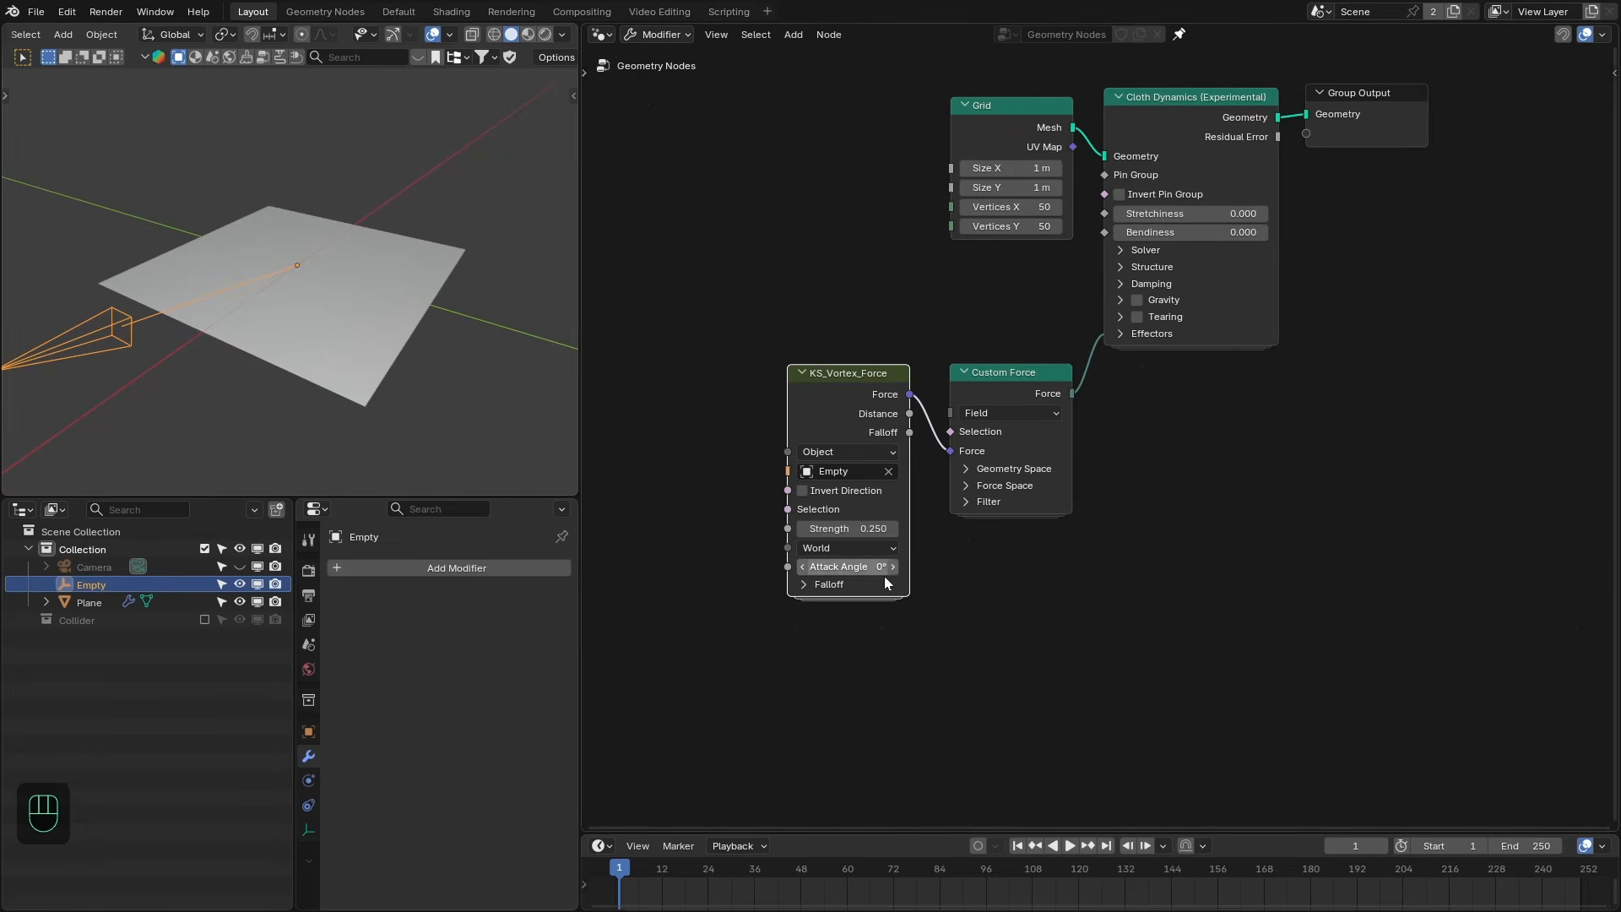
Set the vortex force's Falloff Width to 0.4 m while previewing its Falloff output with a temporary Viewer node.
ctrl+shift+click(954, 438)
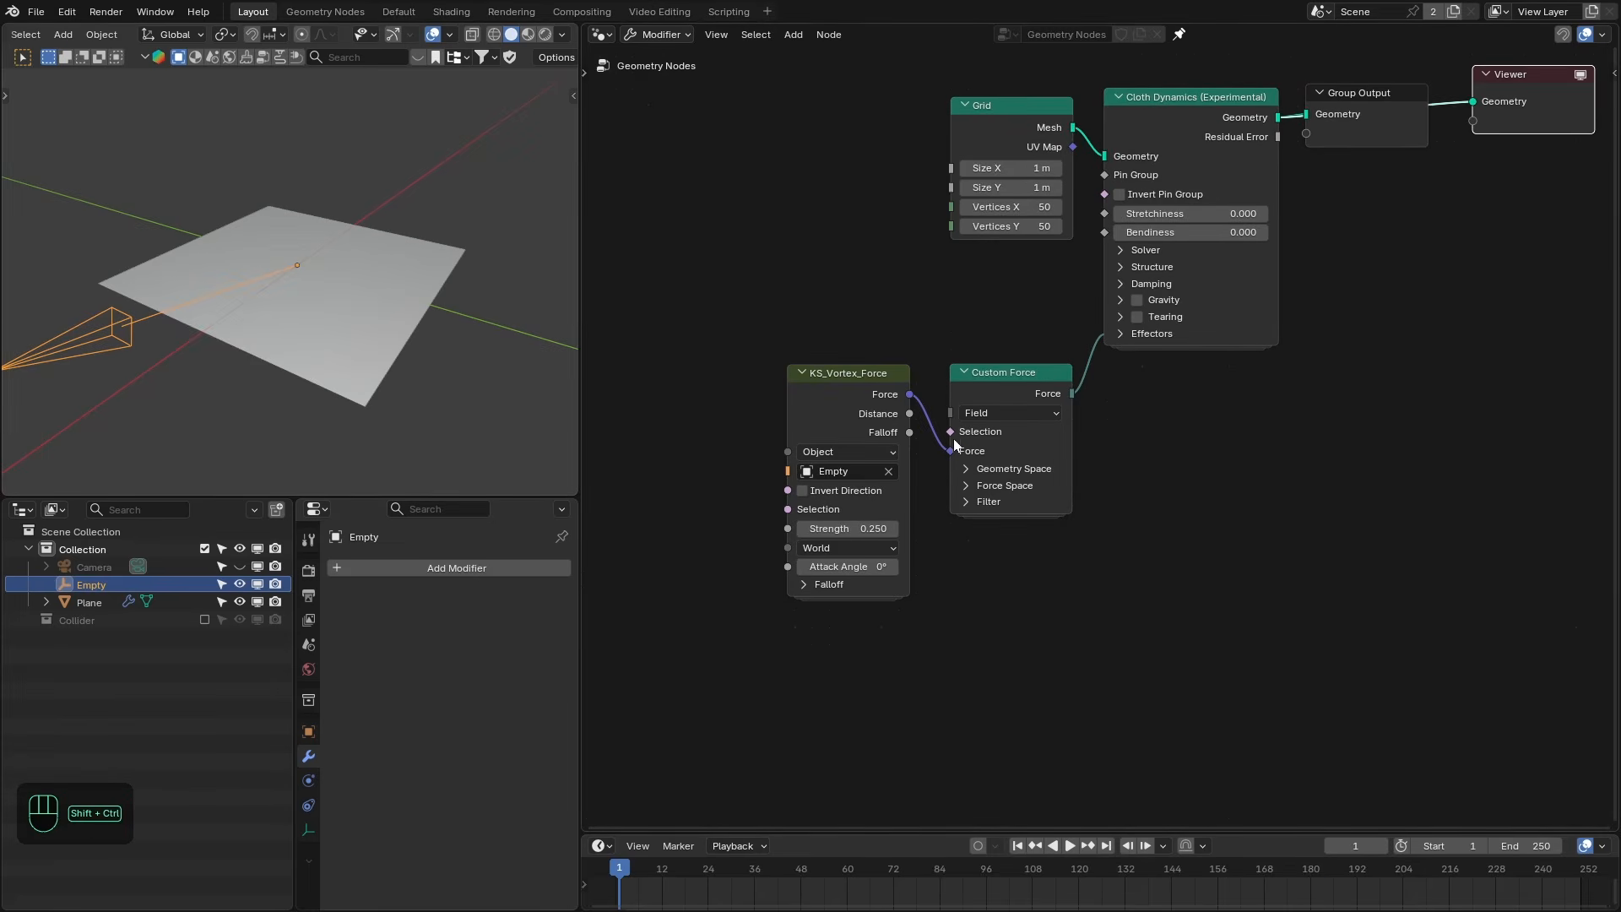
ctrl+shift+click(906, 433)
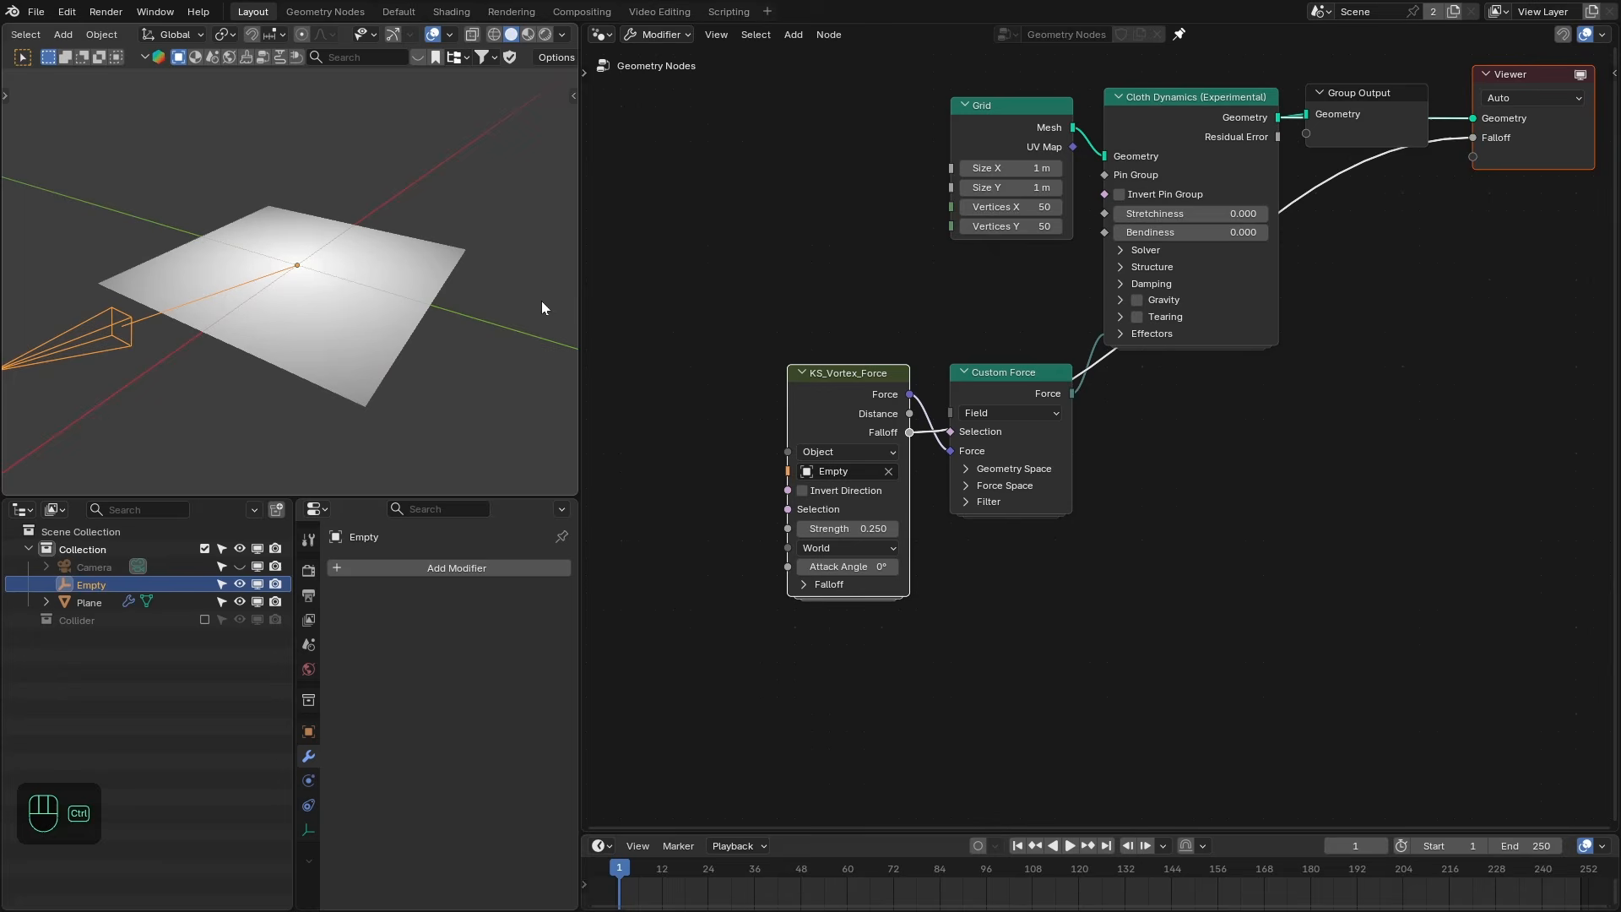
click(845, 582)
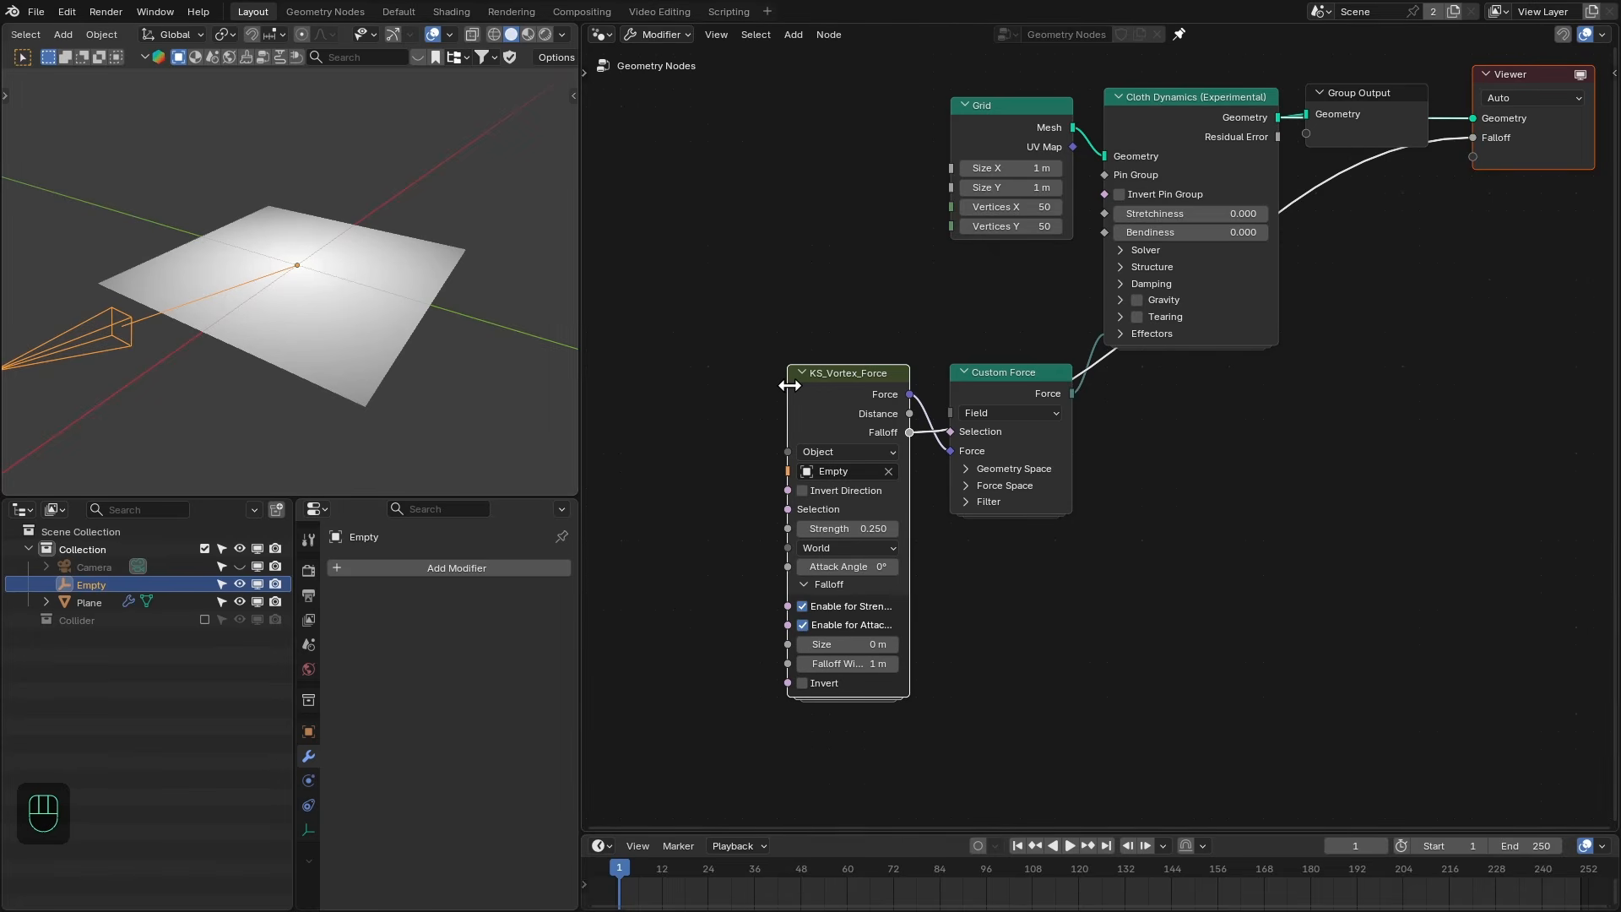
drag(789, 385, 765, 385)
shift+drag(878, 663, 844, 663)
click(844, 664)
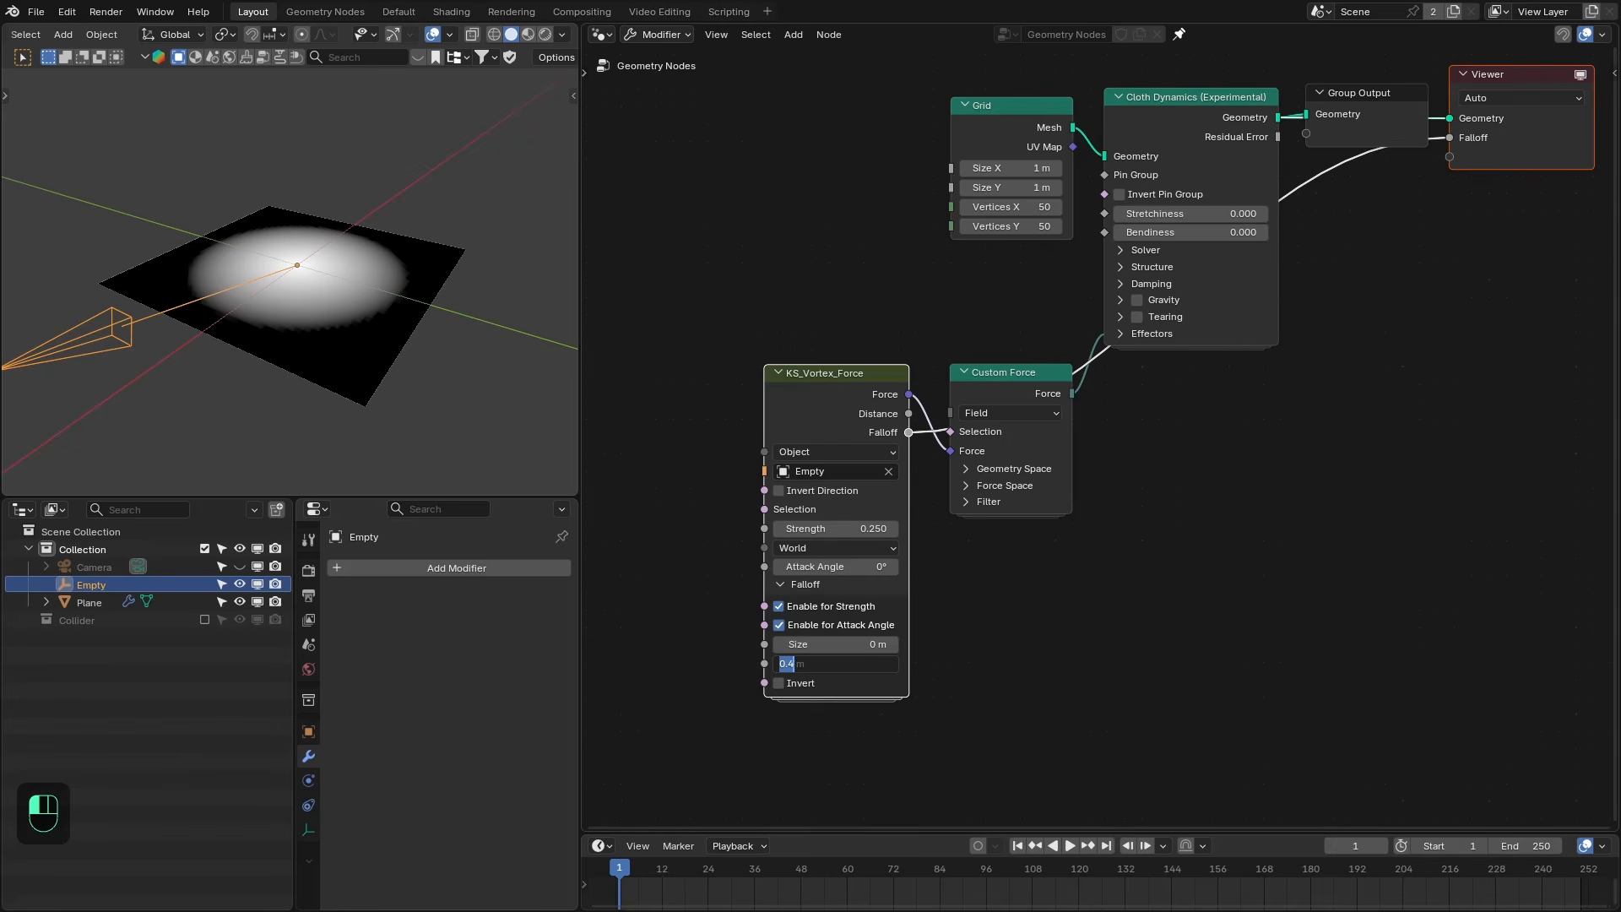
click(1461, 154)
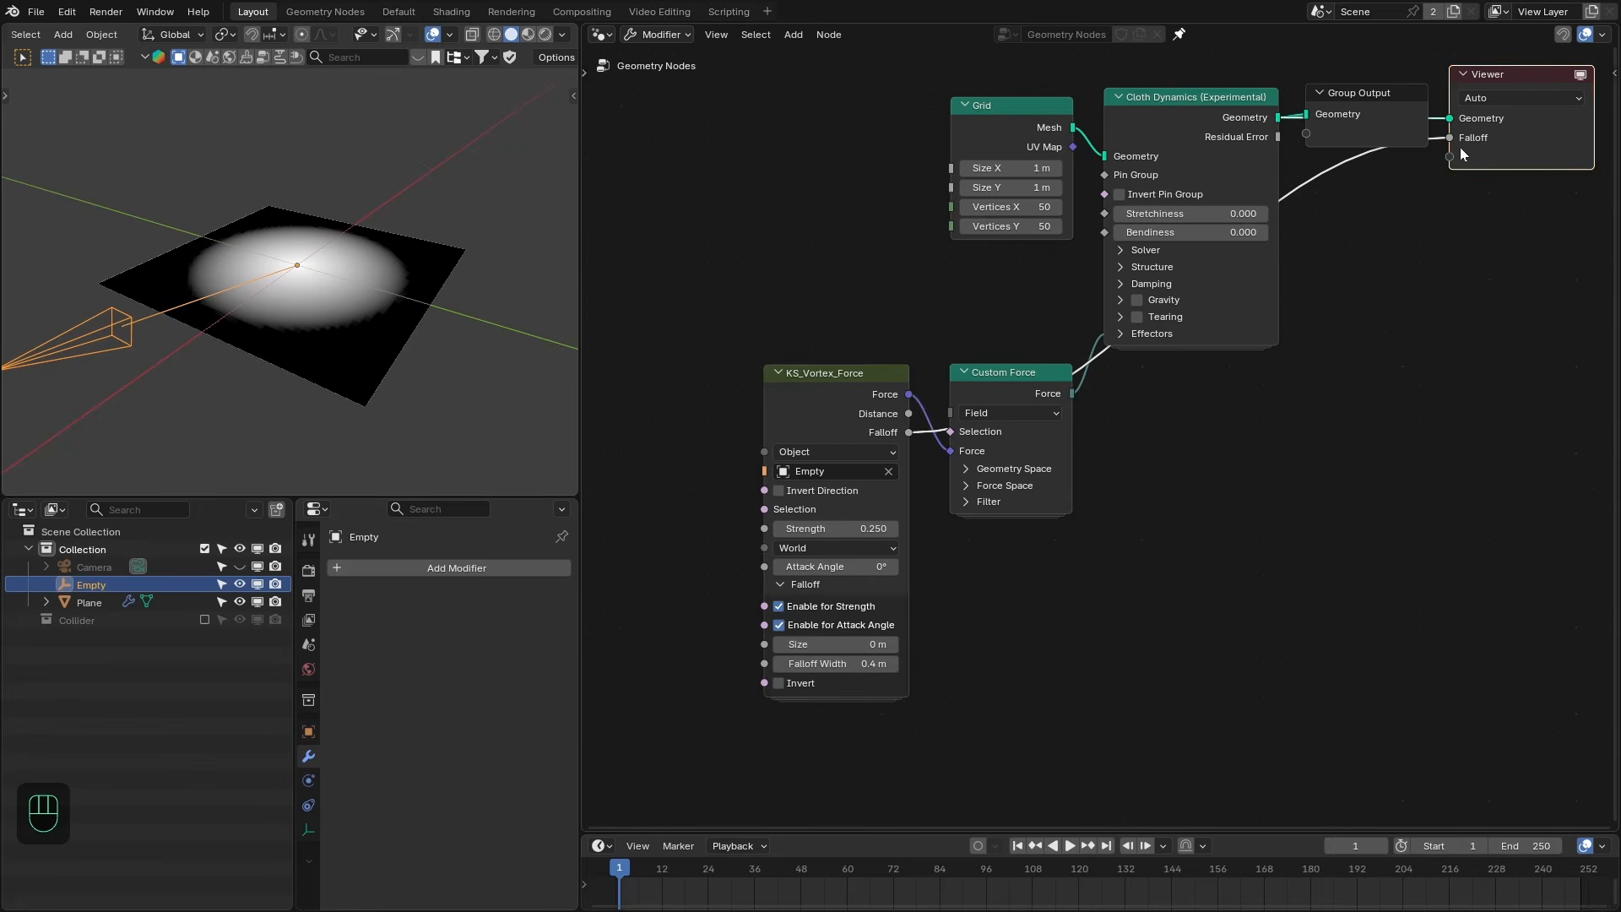
key(x)
Replay the cloth simulation from the first frame with the narrower vortex falloff, and collapse the Falloff settings.
key(shift+Right)
key(shift+Left)
key(space)
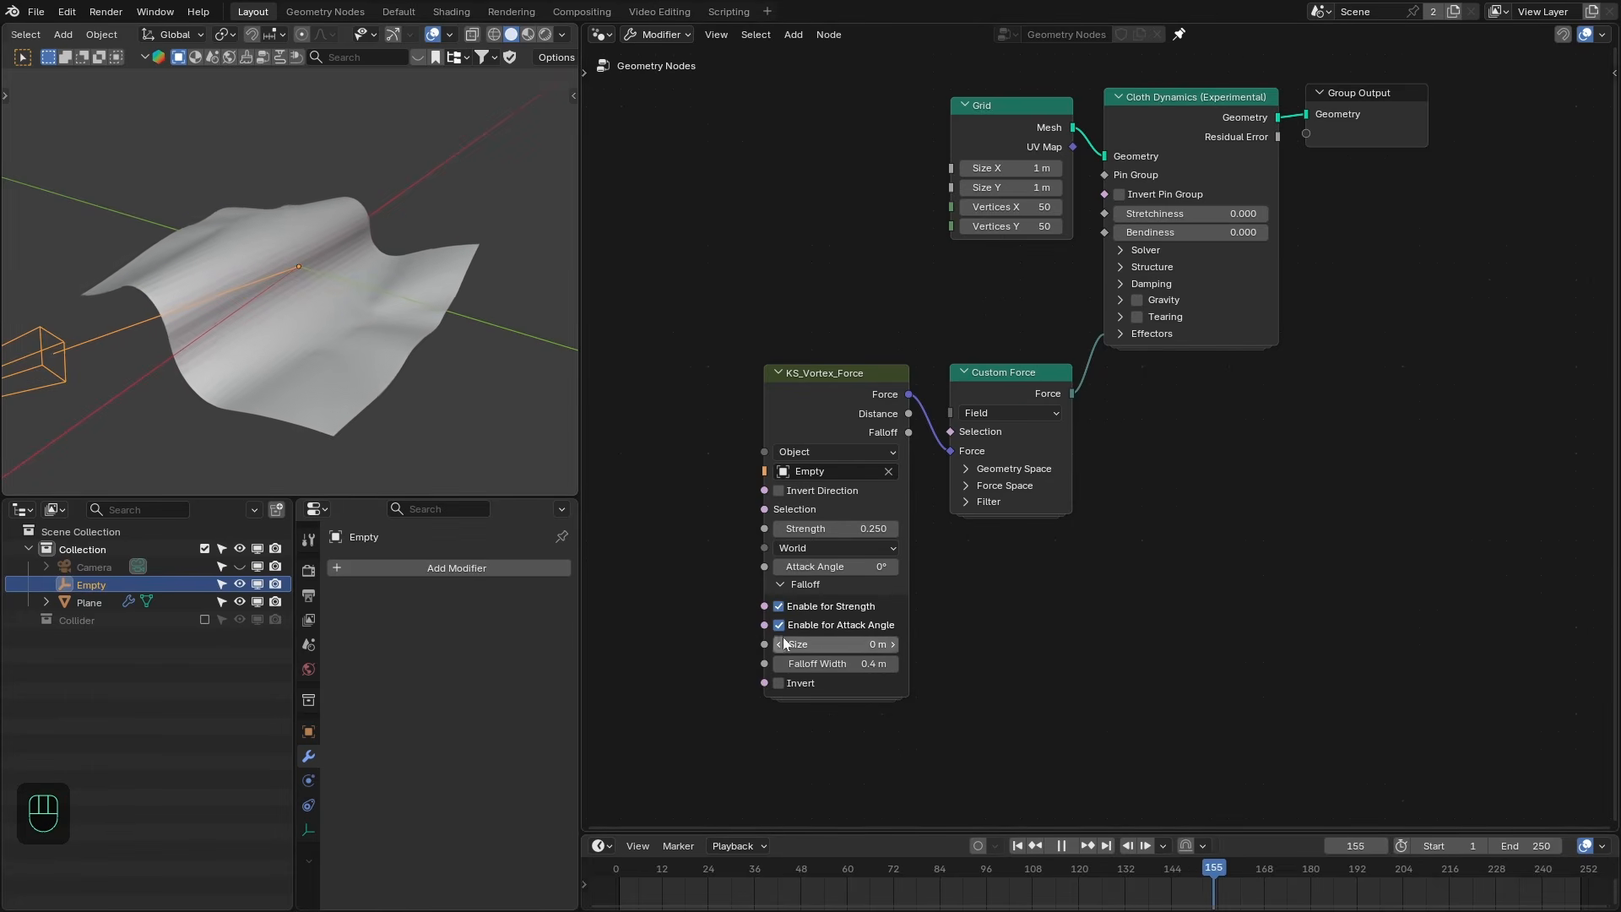
click(804, 584)
middle_drag(838, 623, 928, 686)
key(space)
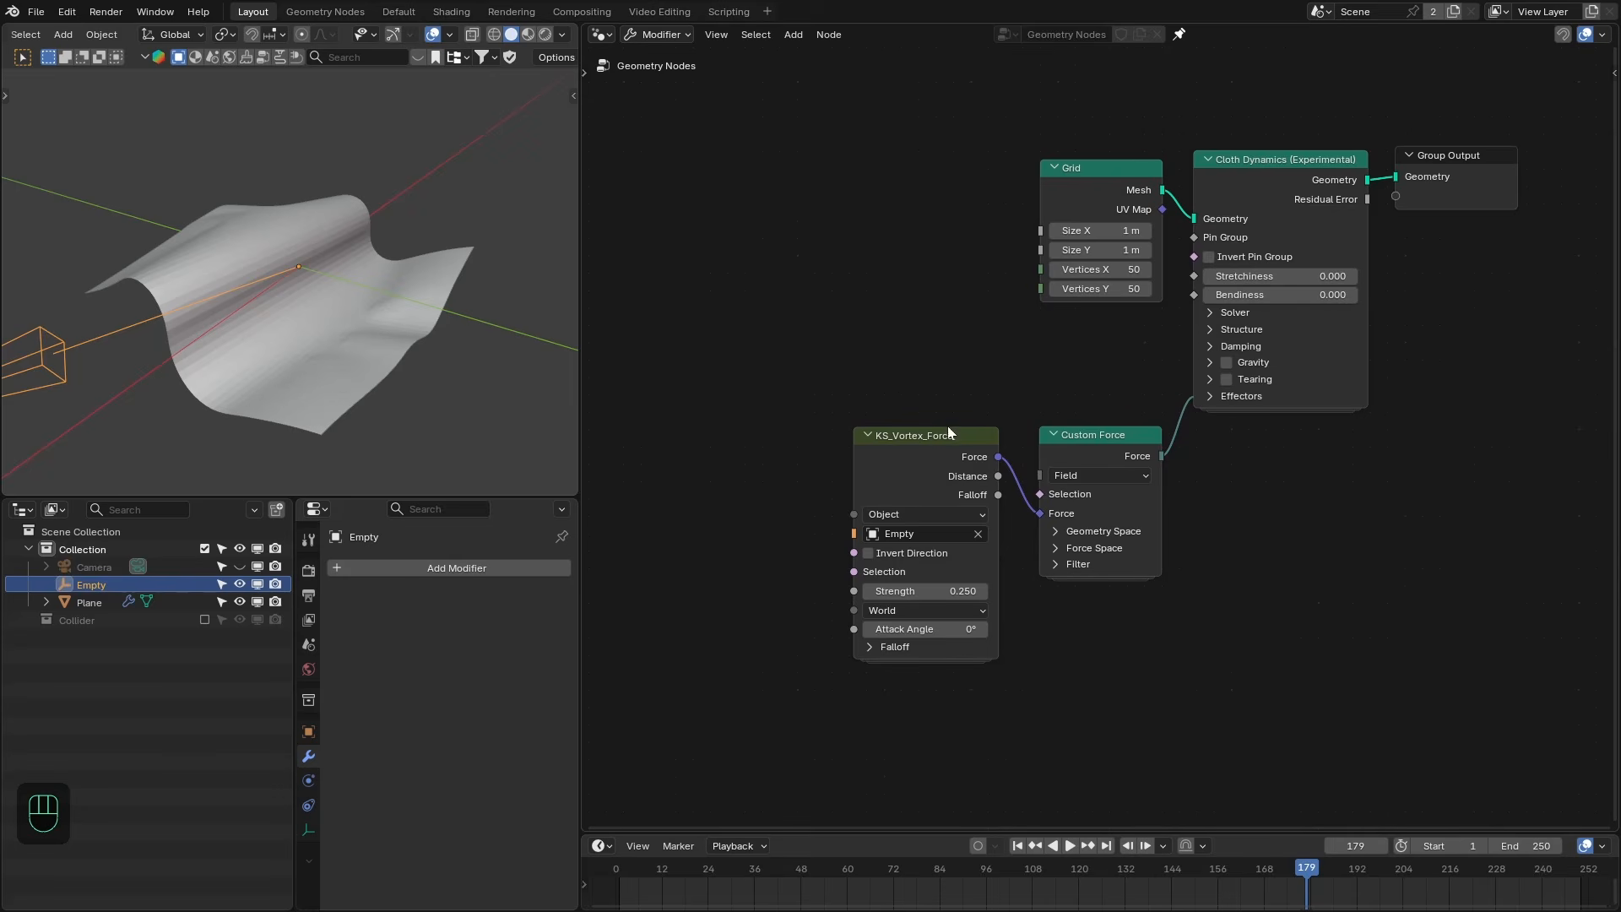
Move the Grid node away from Cloth Dynamics and insert a Store Named Attribute node on the link between them.
middle_drag(988, 413, 1026, 422)
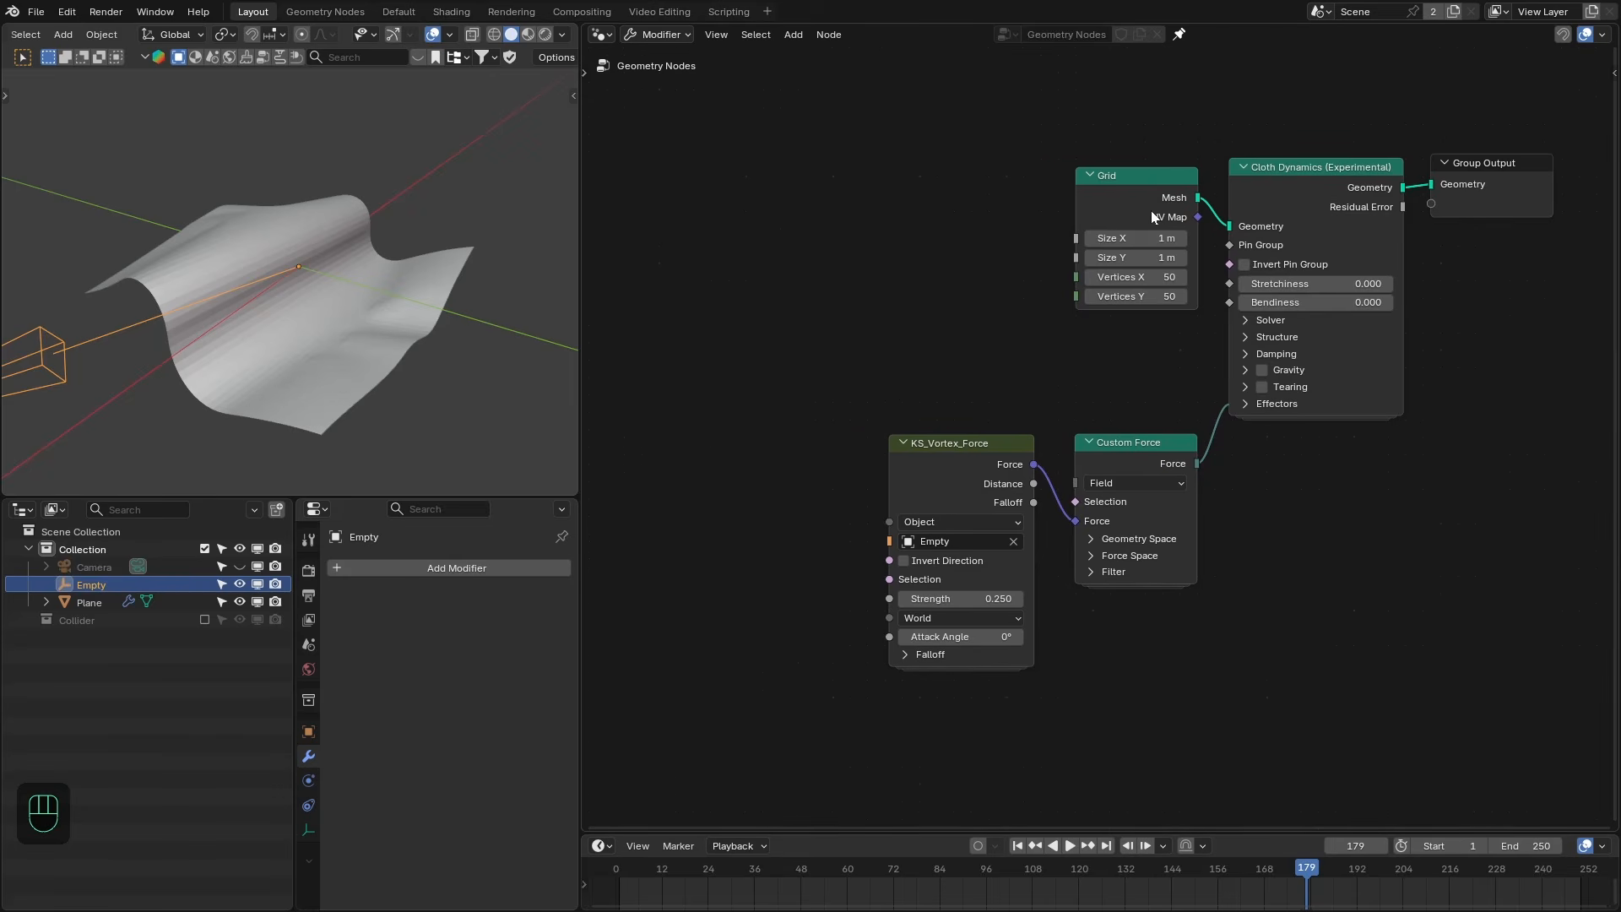
drag(1151, 210, 663, 193)
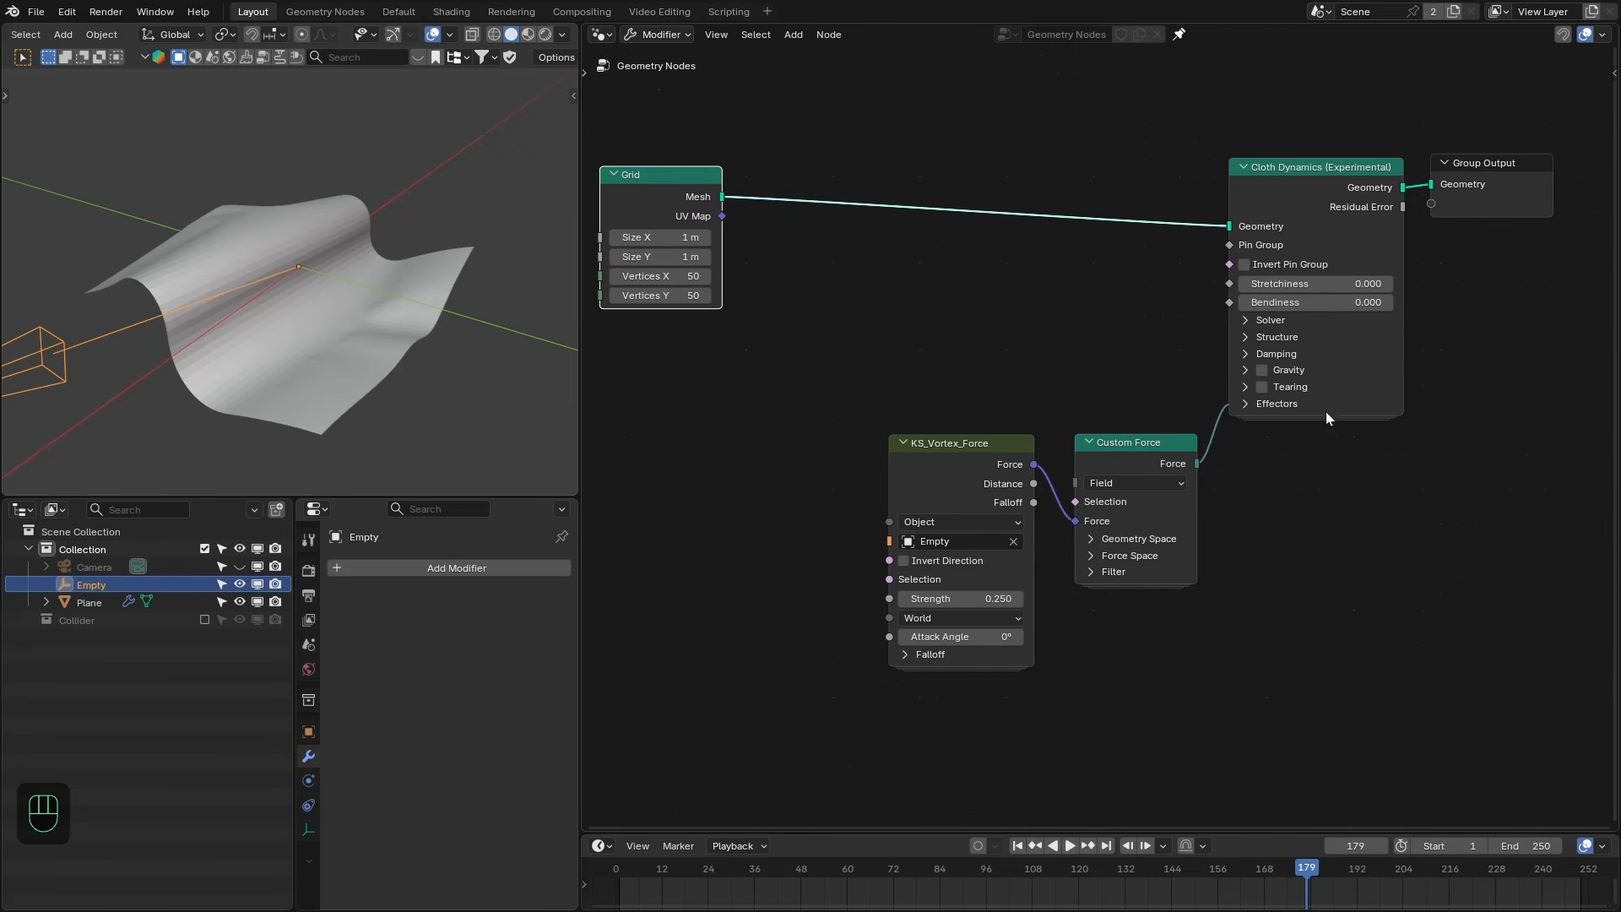
middle_drag(828, 243, 882, 270)
key(shift+a)
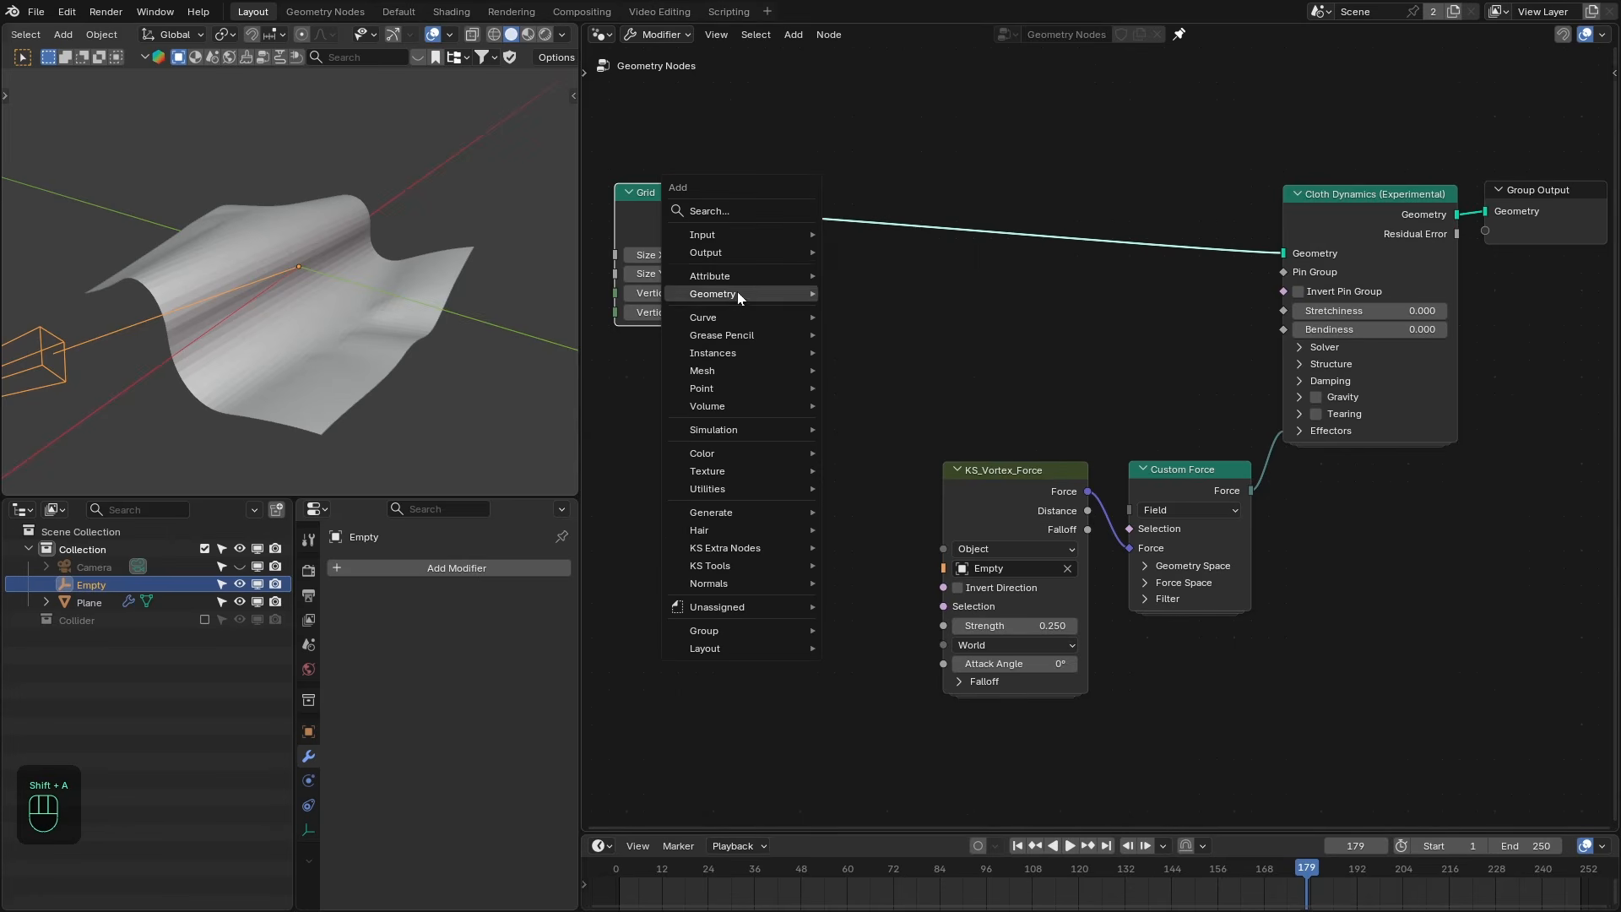
mouse_move(714, 276)
click(942, 408)
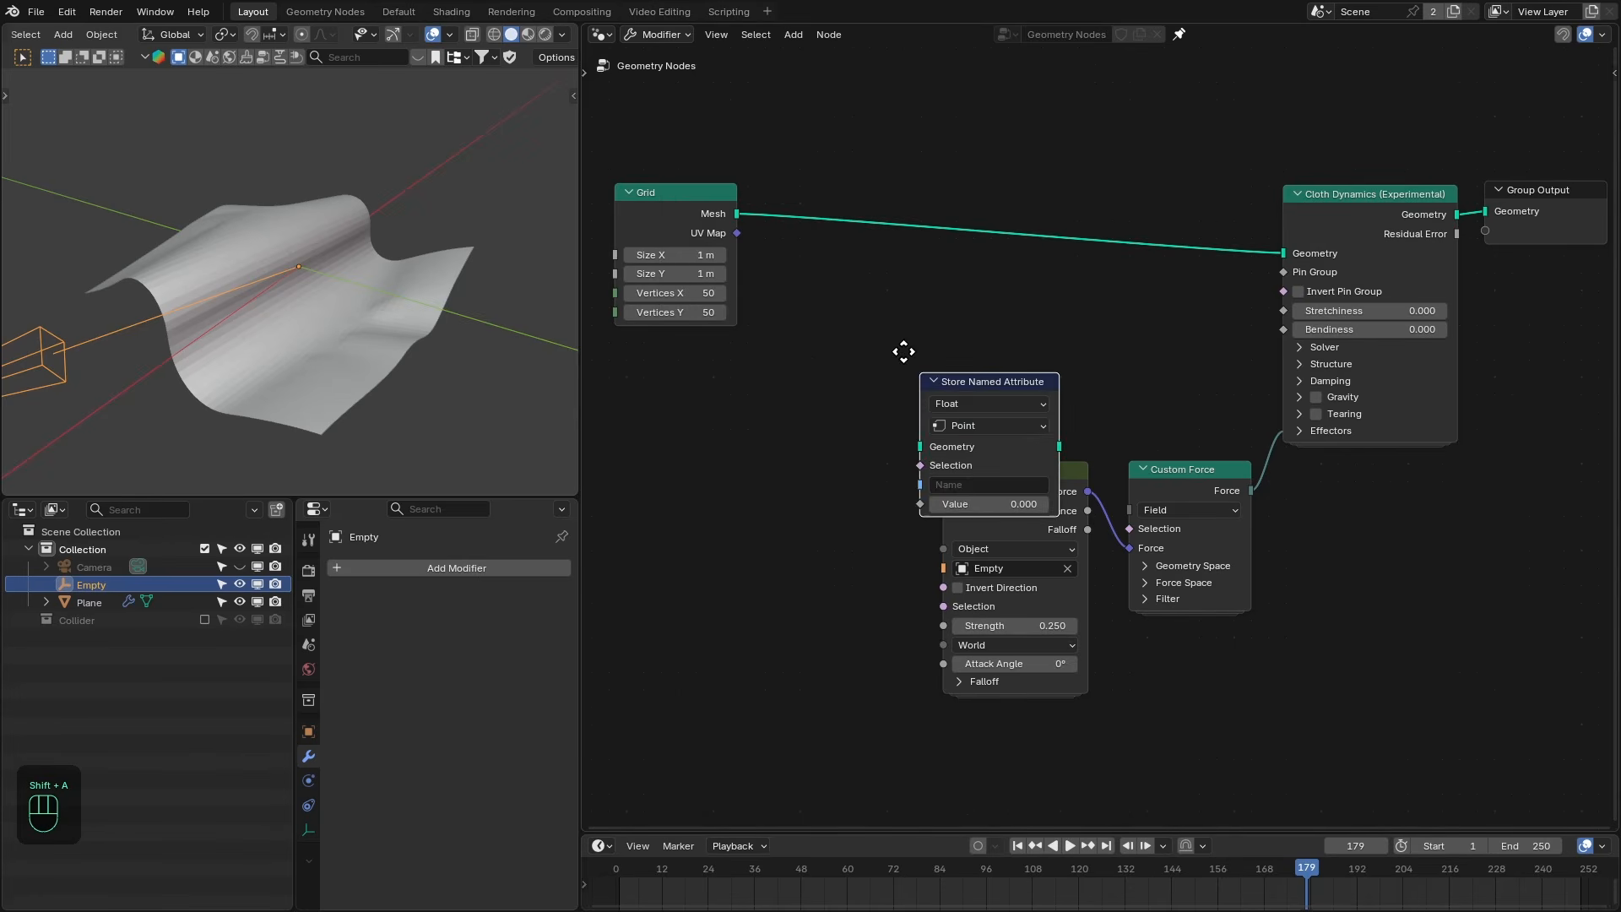
click(763, 178)
Place the Store Named Attribute node right after the Grid node and set it to a Boolean attribute named "tear".
click(798, 215)
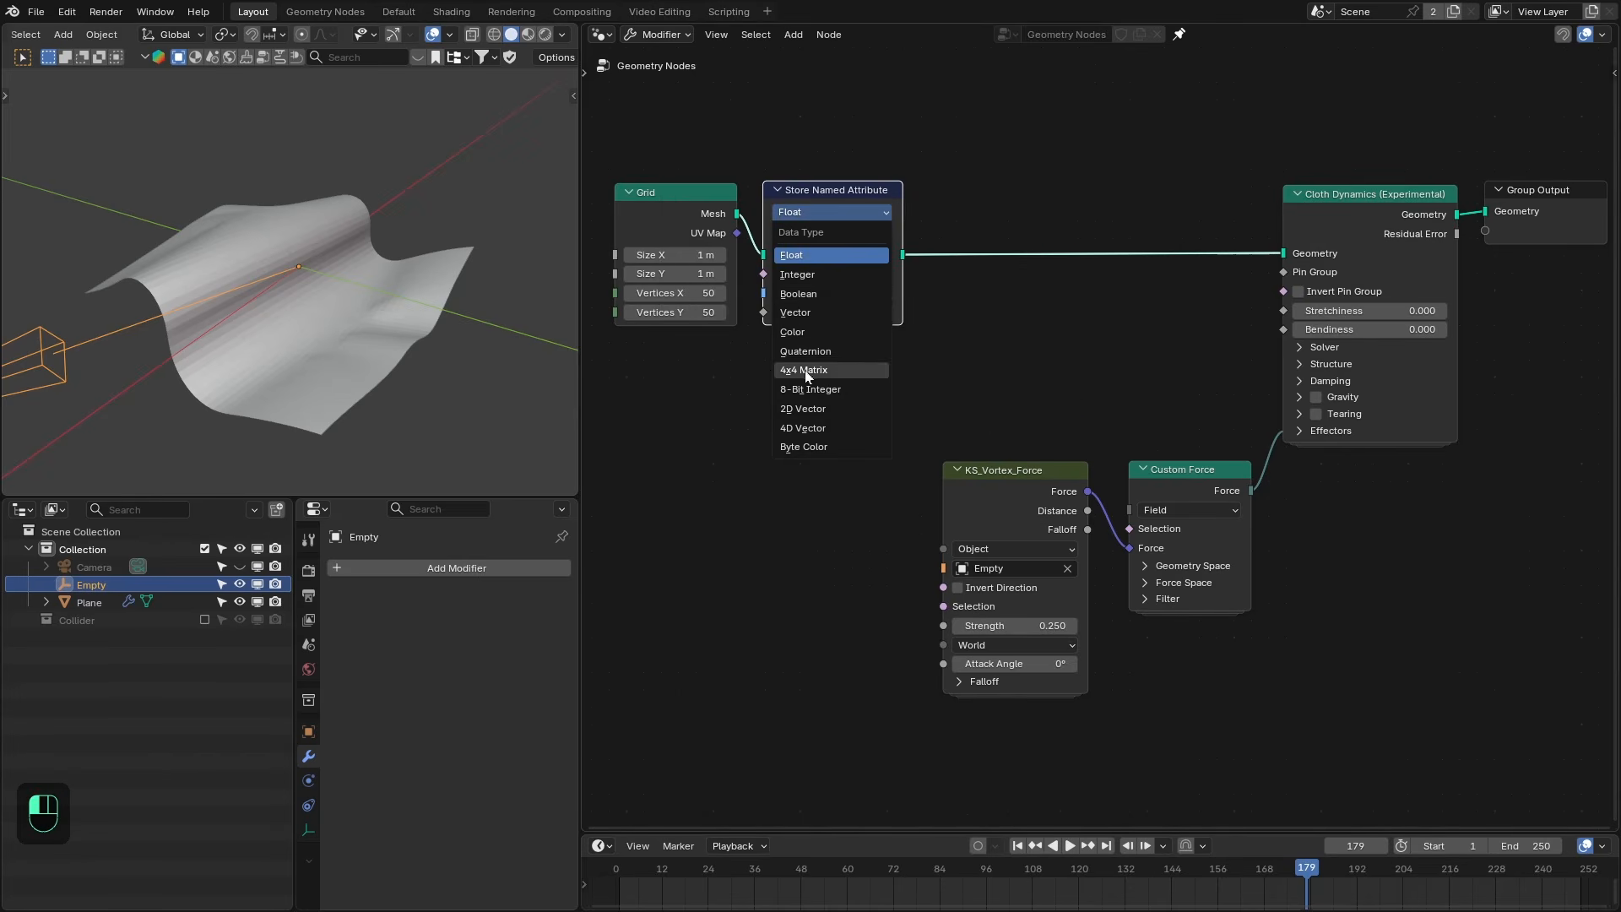
click(824, 295)
click(813, 299)
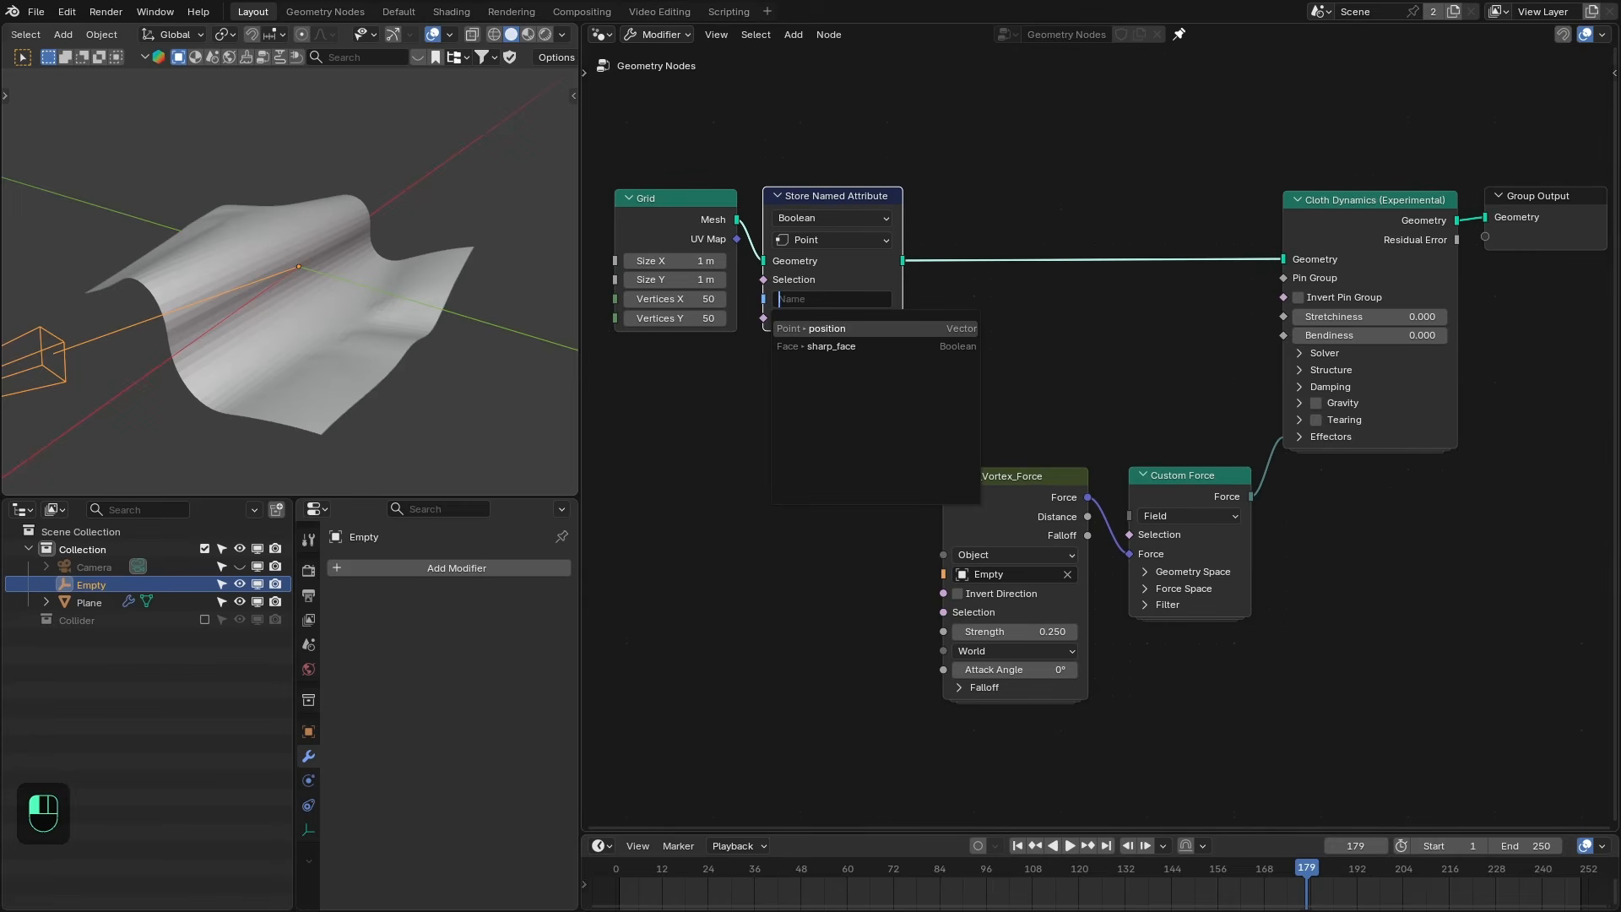
text(tear)
key(Return)
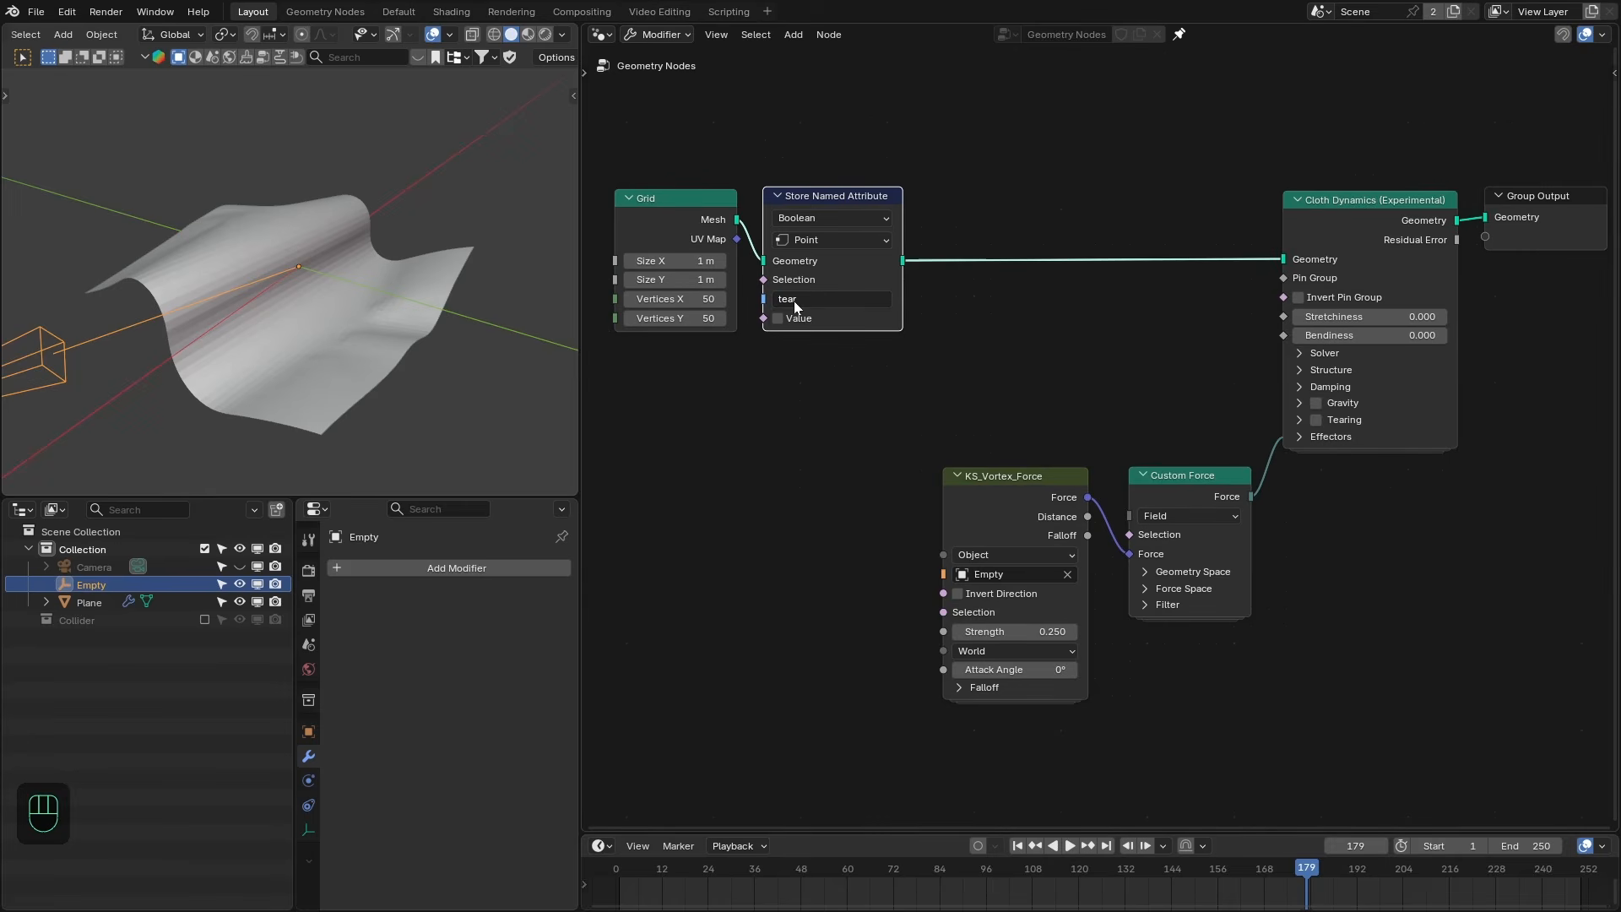
Add an Index node below the Grid node and feed it into a new integer Modulo node.
key(shift+a)
text(index)
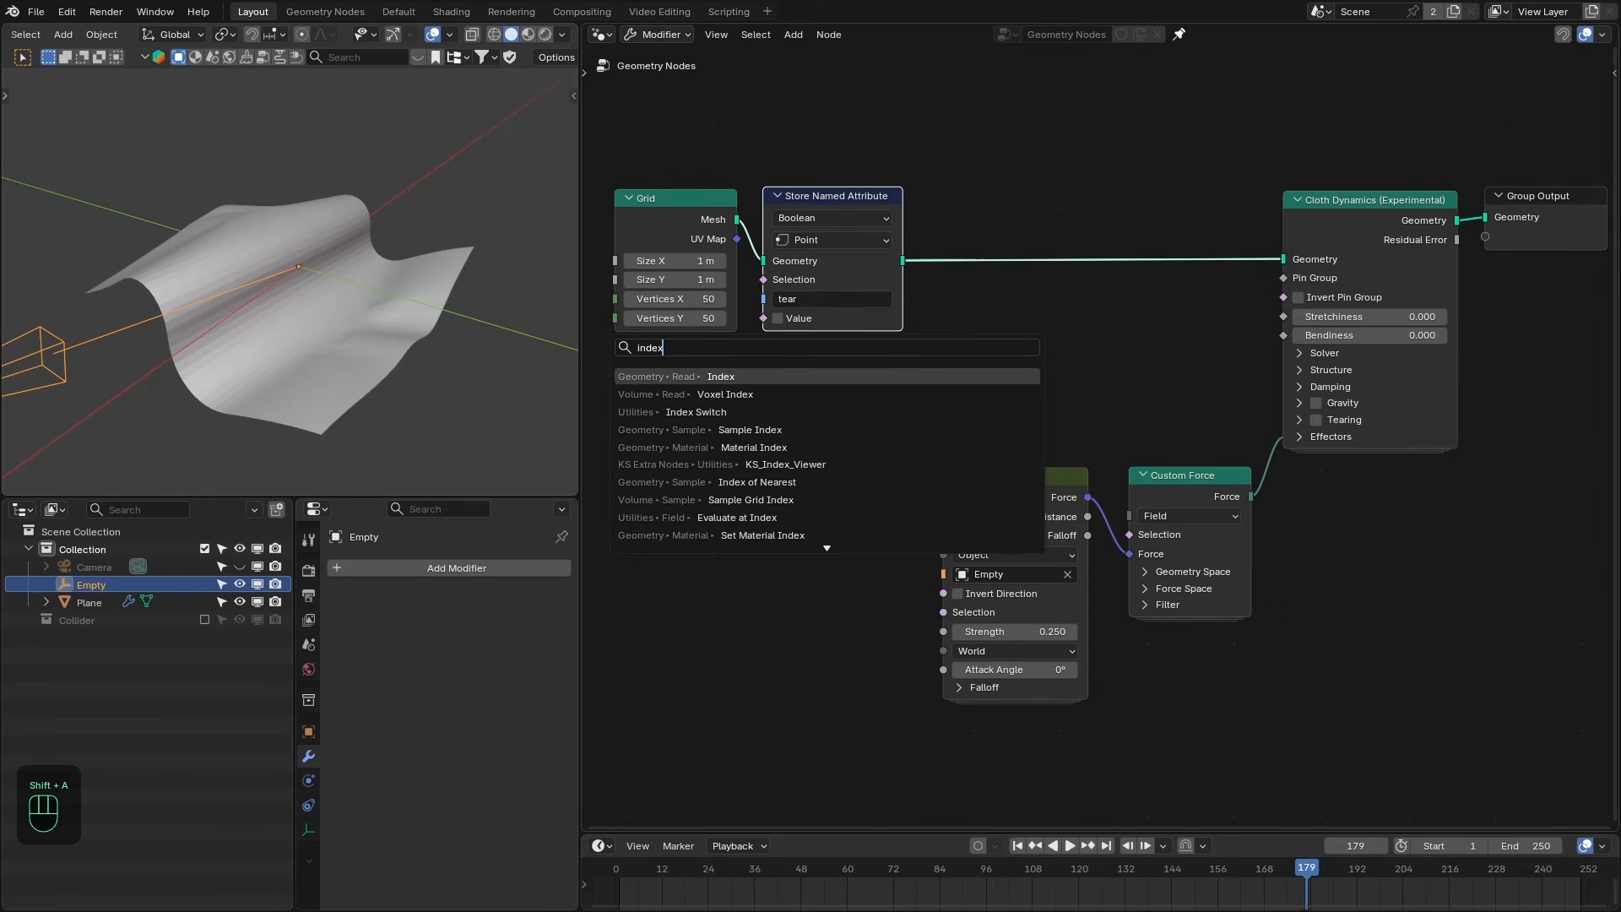
key(Return)
click(764, 408)
drag(739, 394, 785, 427)
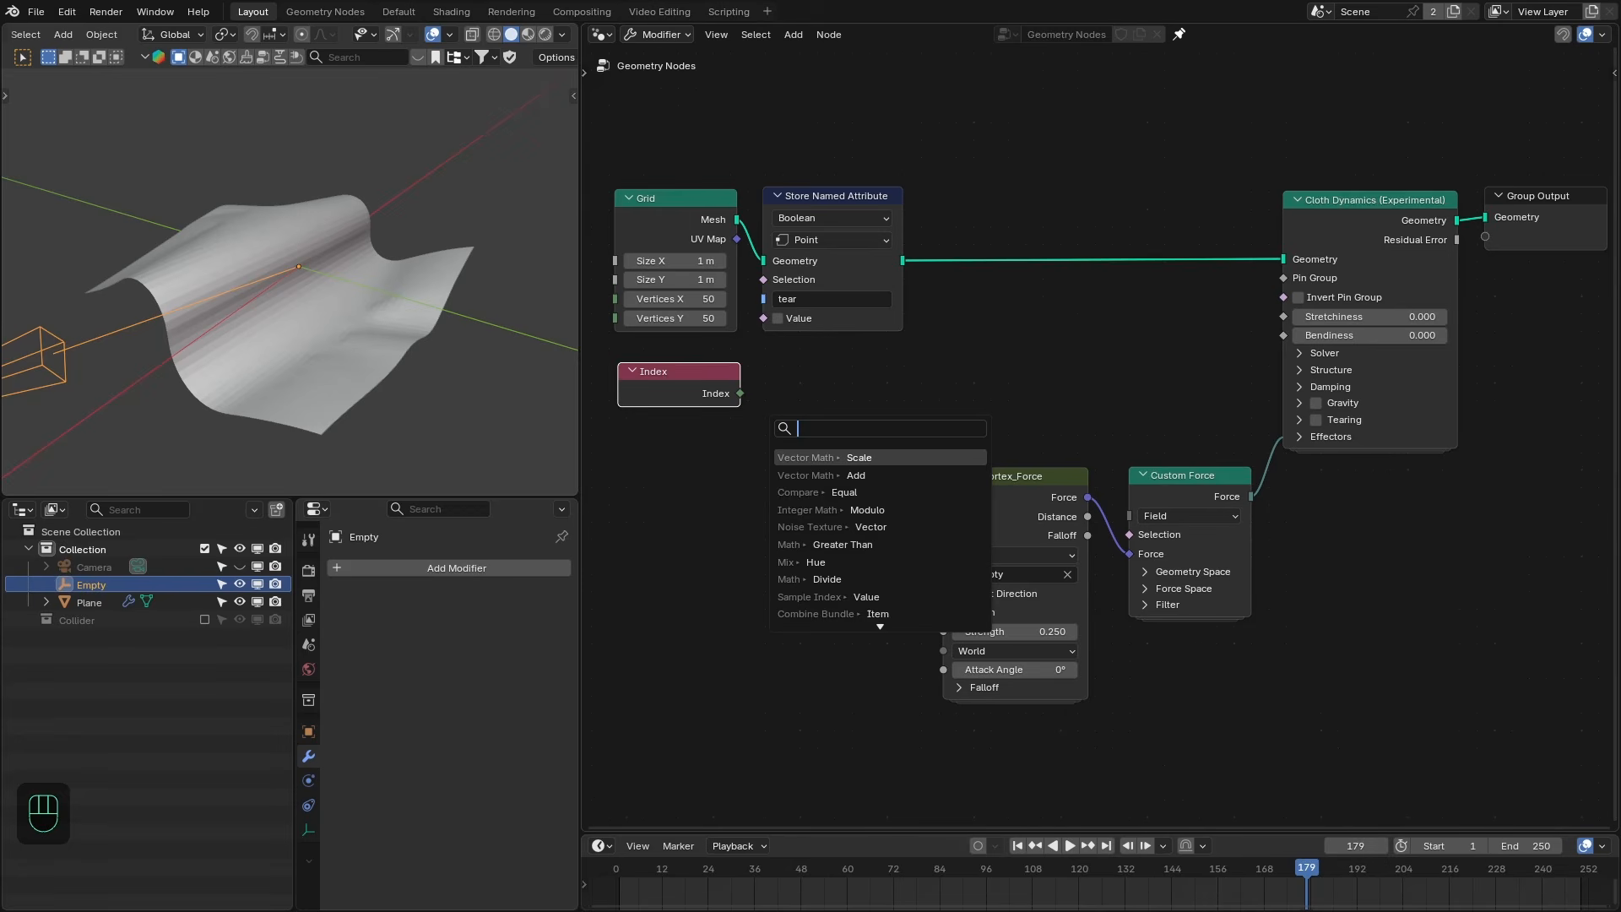
text(m)
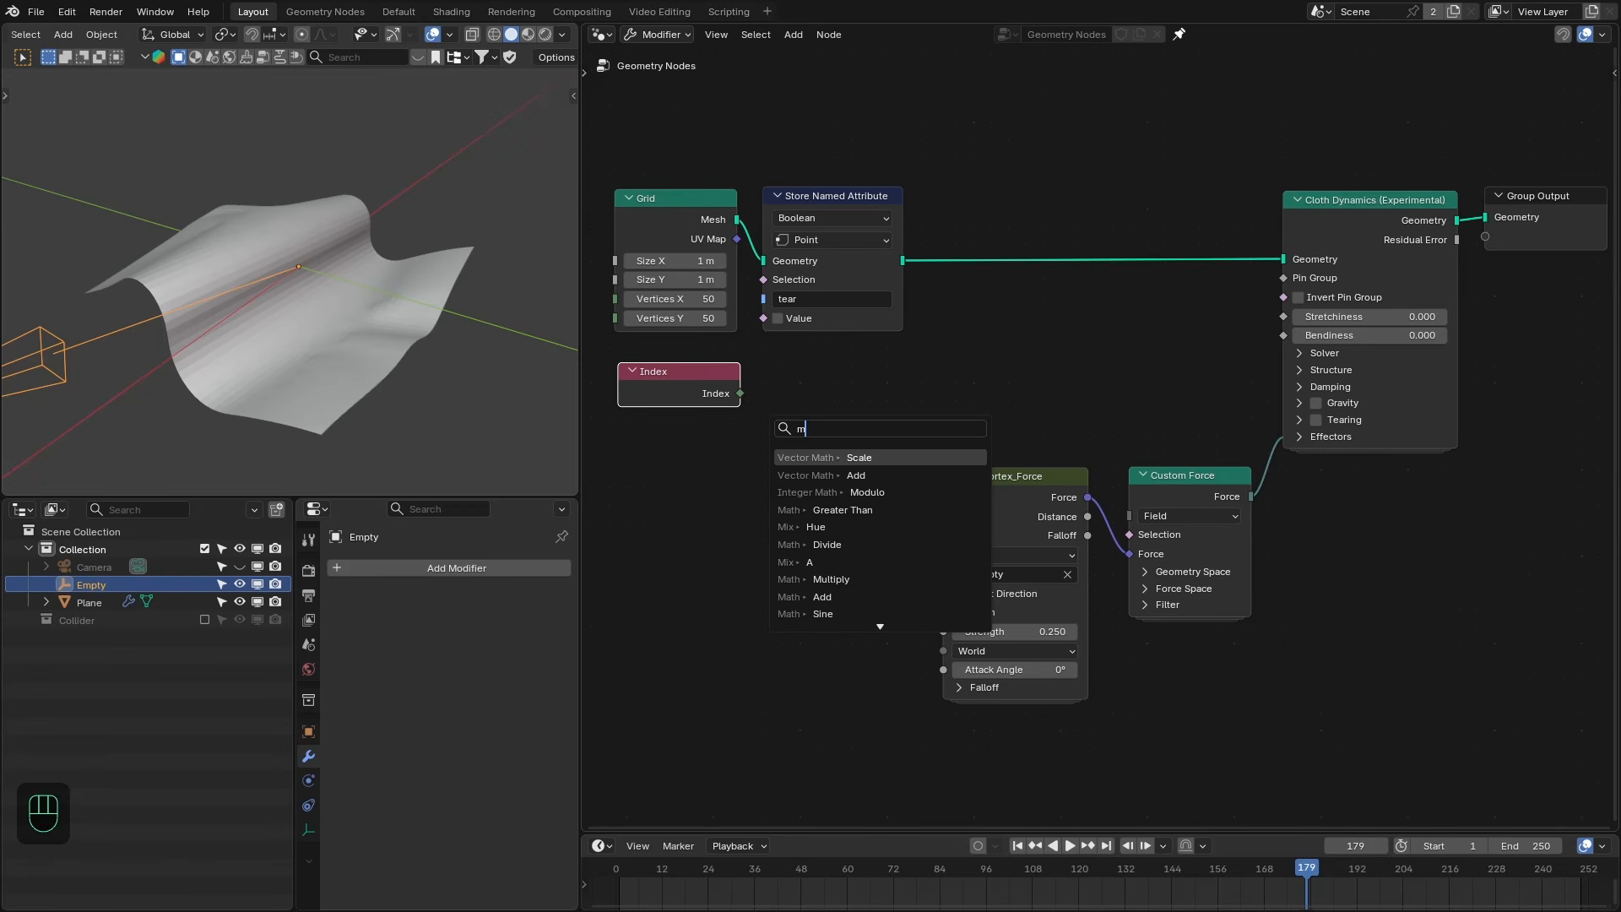
text(odu)
key(Down)
key(Down)
key(Up)
key(Return)
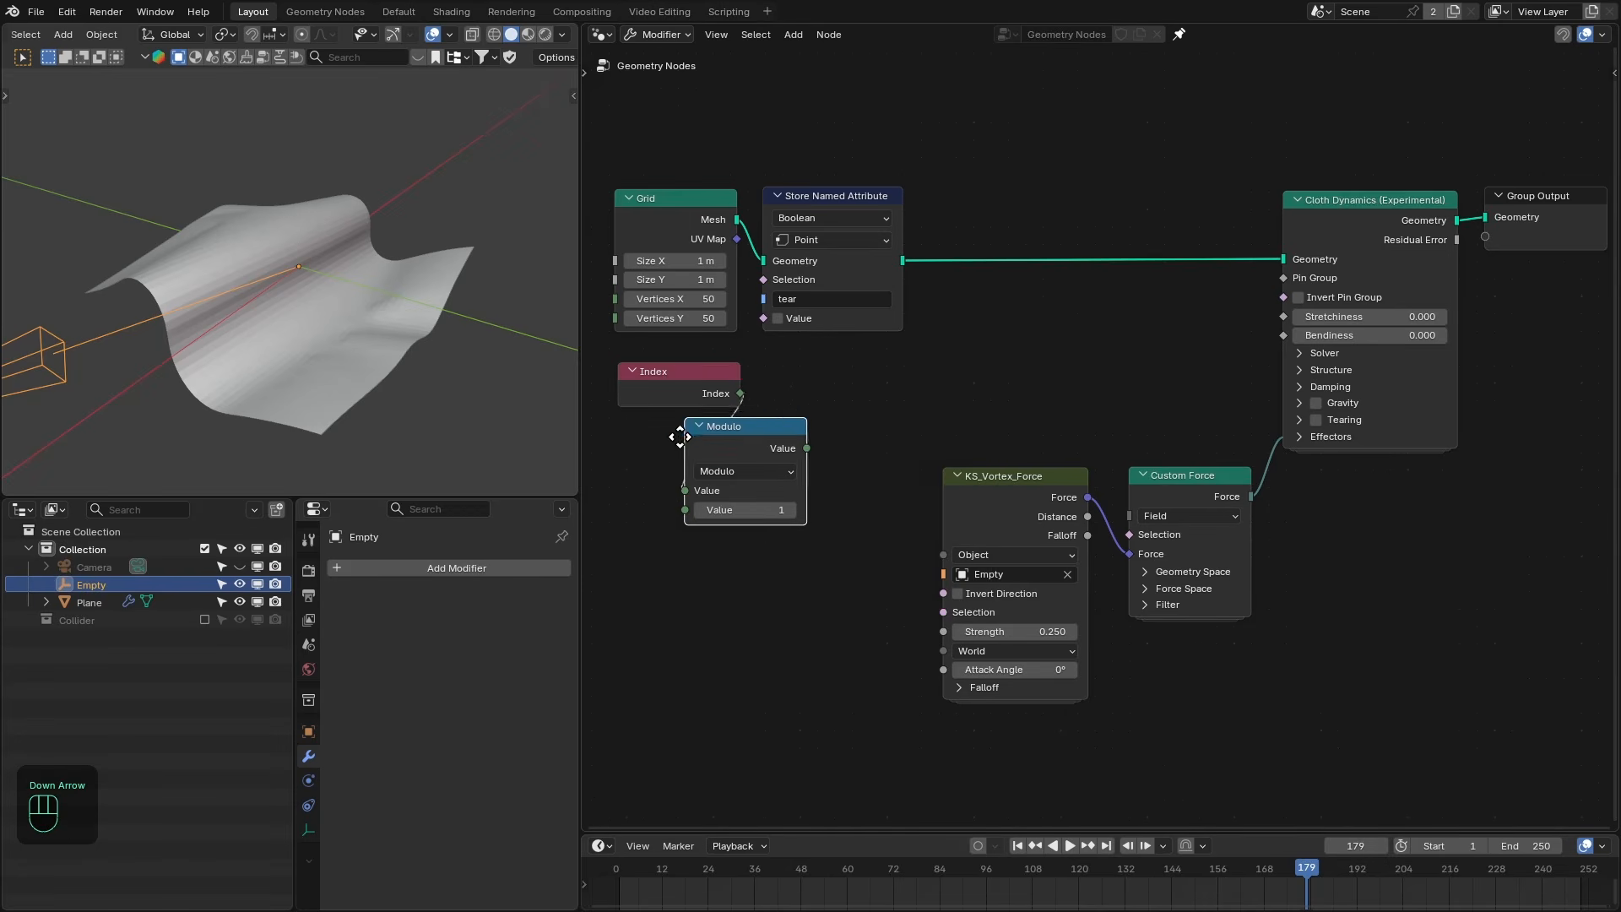
click(618, 439)
Connect the Modulo output to a new integer Equal comparison with B at 0, and tidy the two nodes' positions.
drag(744, 451, 794, 450)
text(eq)
key(Return)
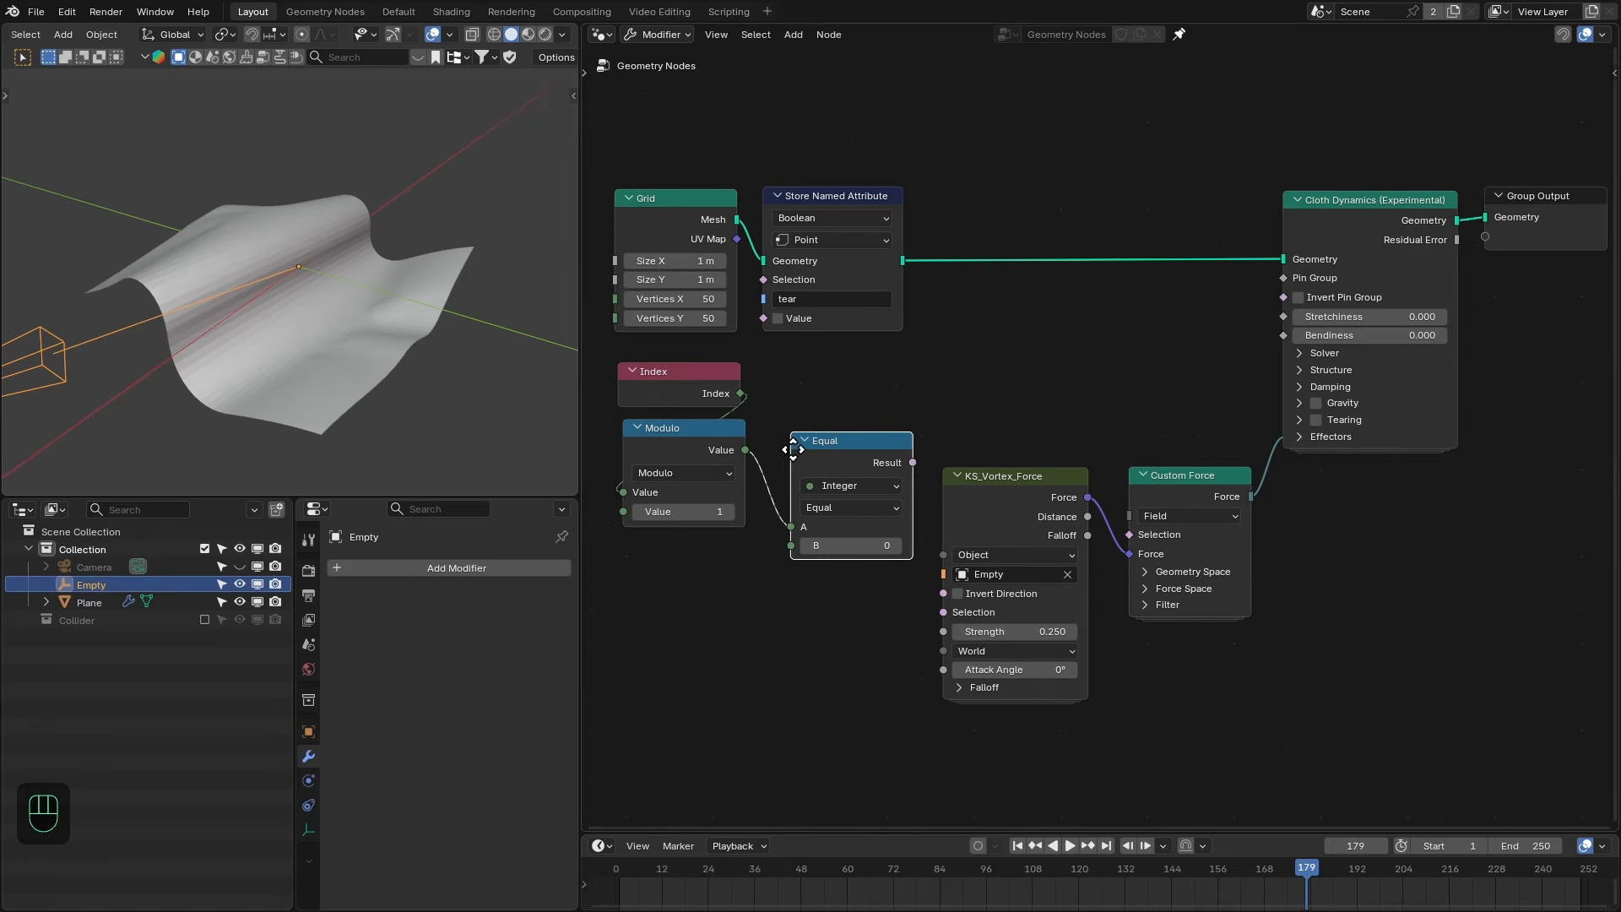
click(776, 448)
drag(683, 463, 722, 507)
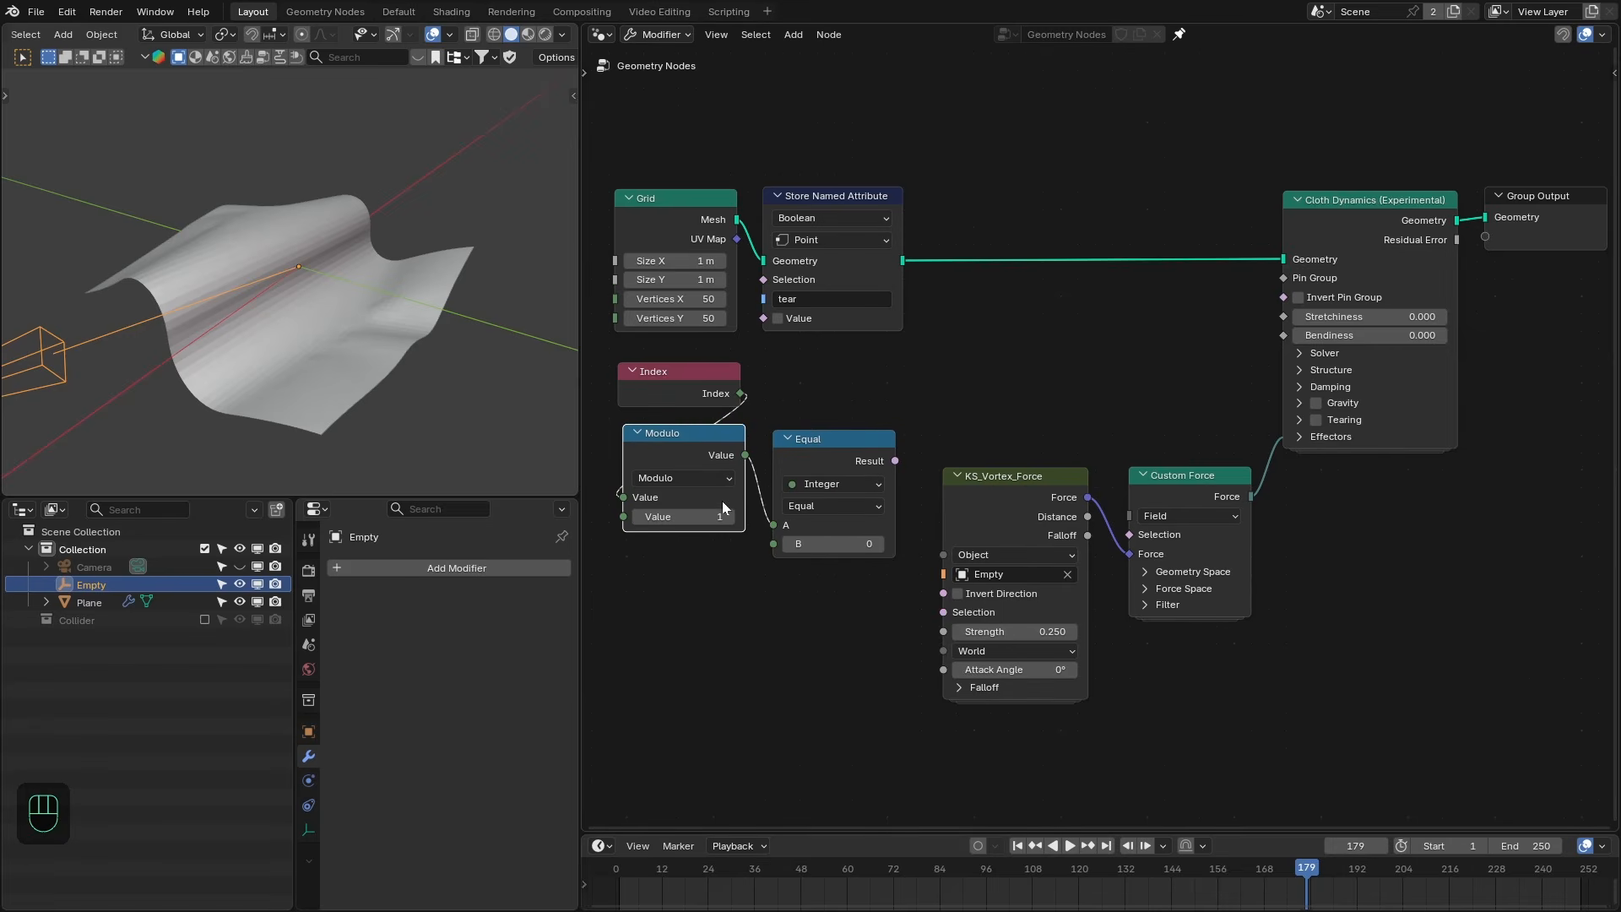
Set the Modulo divisor to 5 while previewing the Equal result on the grid with a temporary Viewer node.
ctrl+shift+click(717, 225)
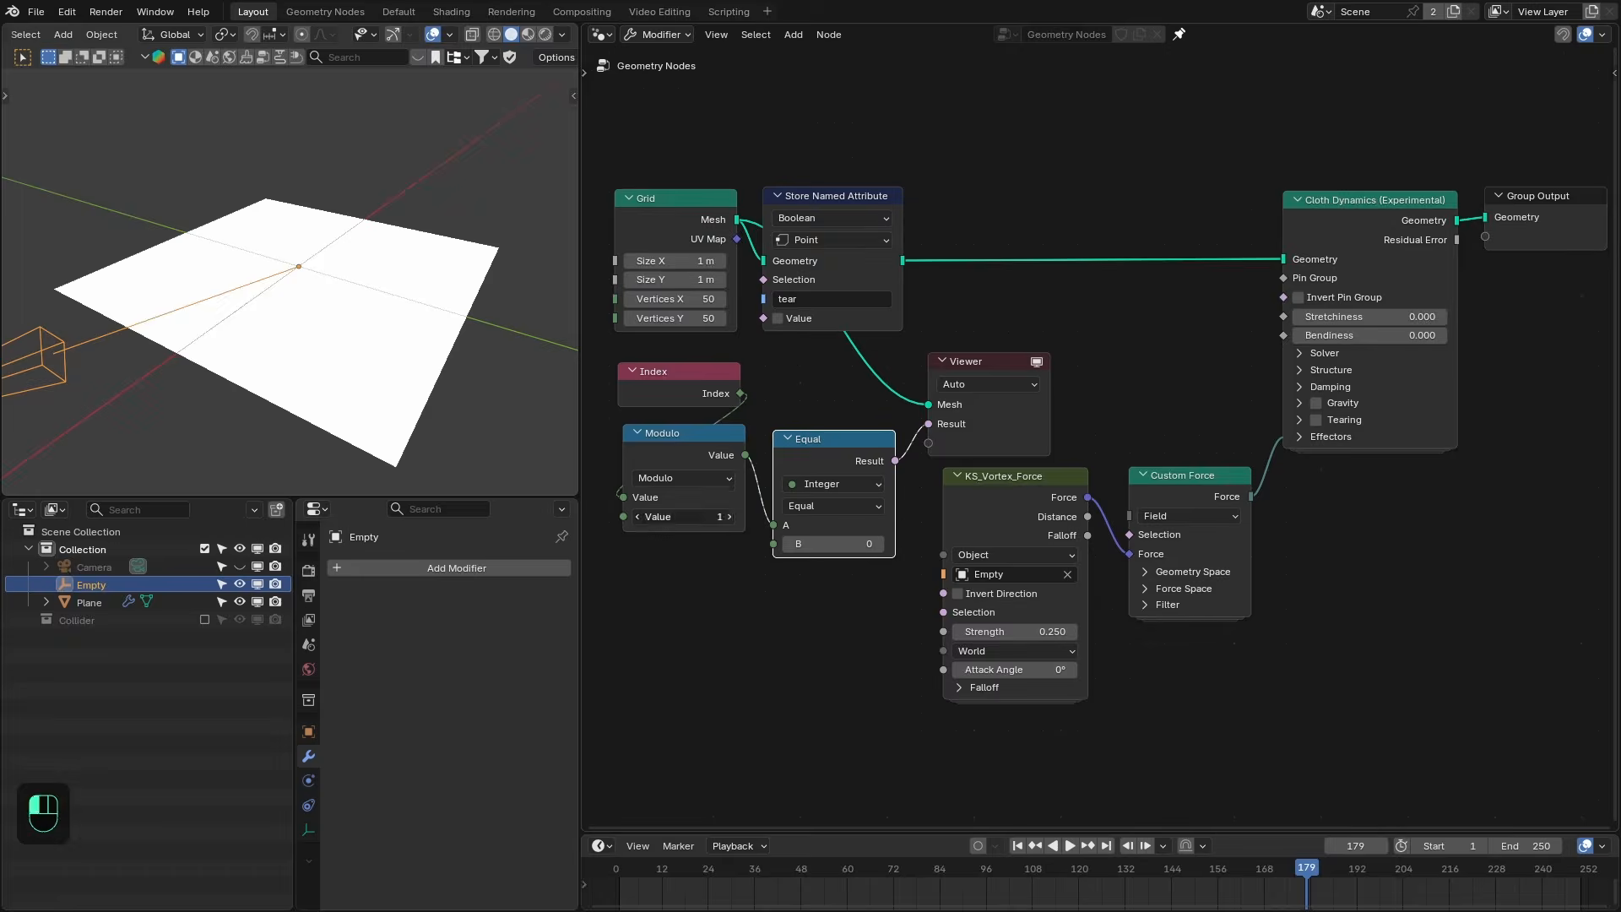
click(728, 517)
click(728, 517)
click(728, 517)
click(728, 517)
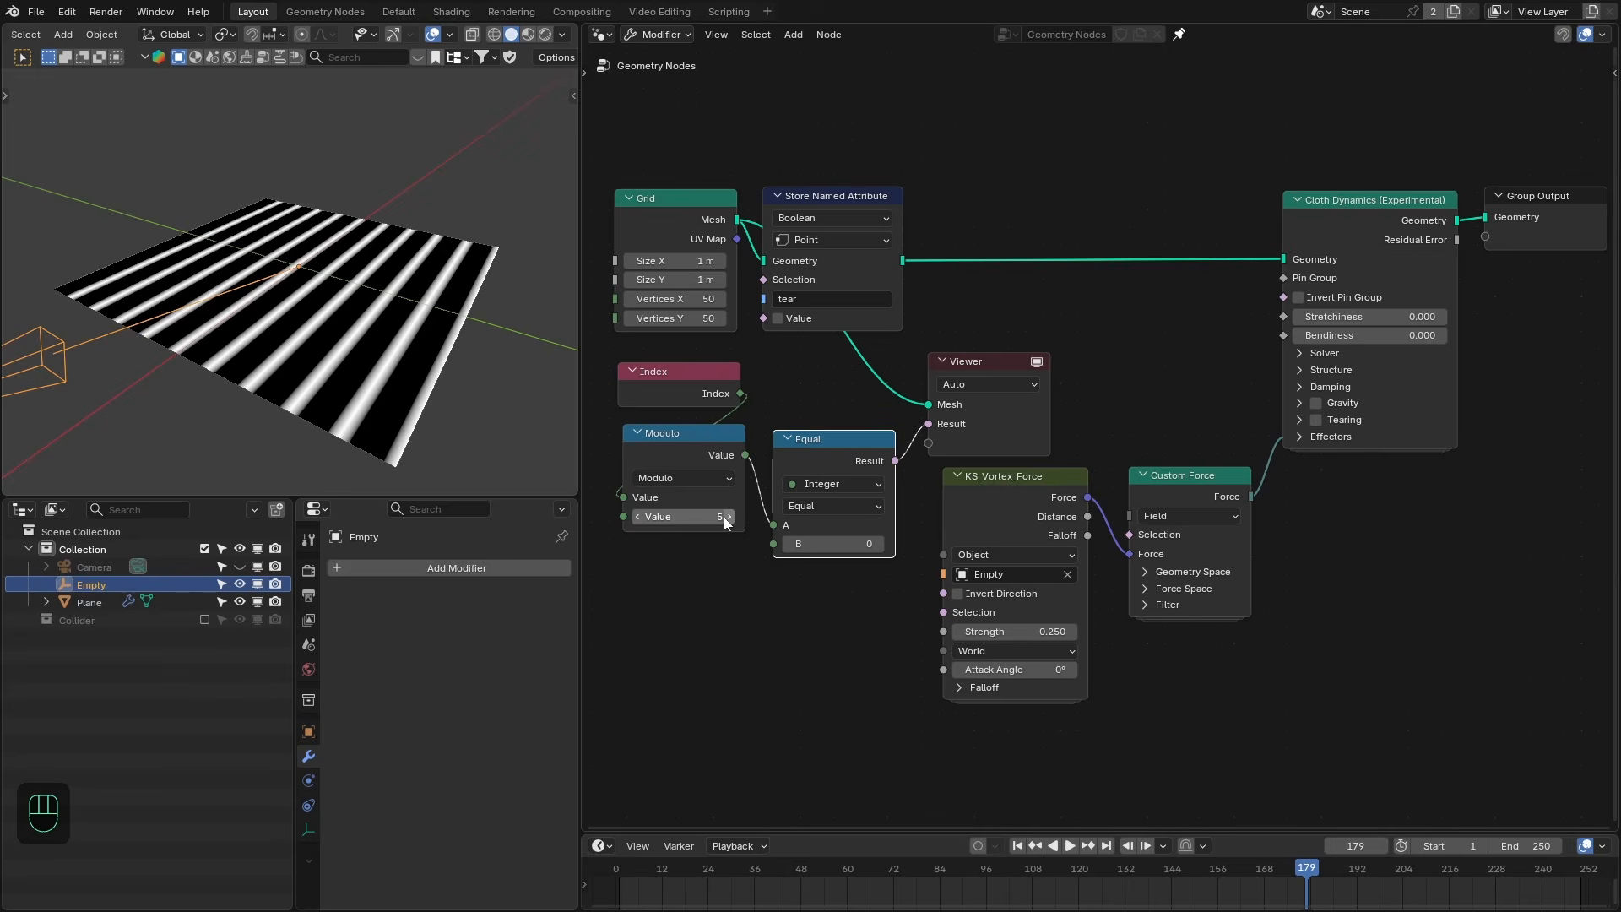
middle_drag(348, 319, 393, 346)
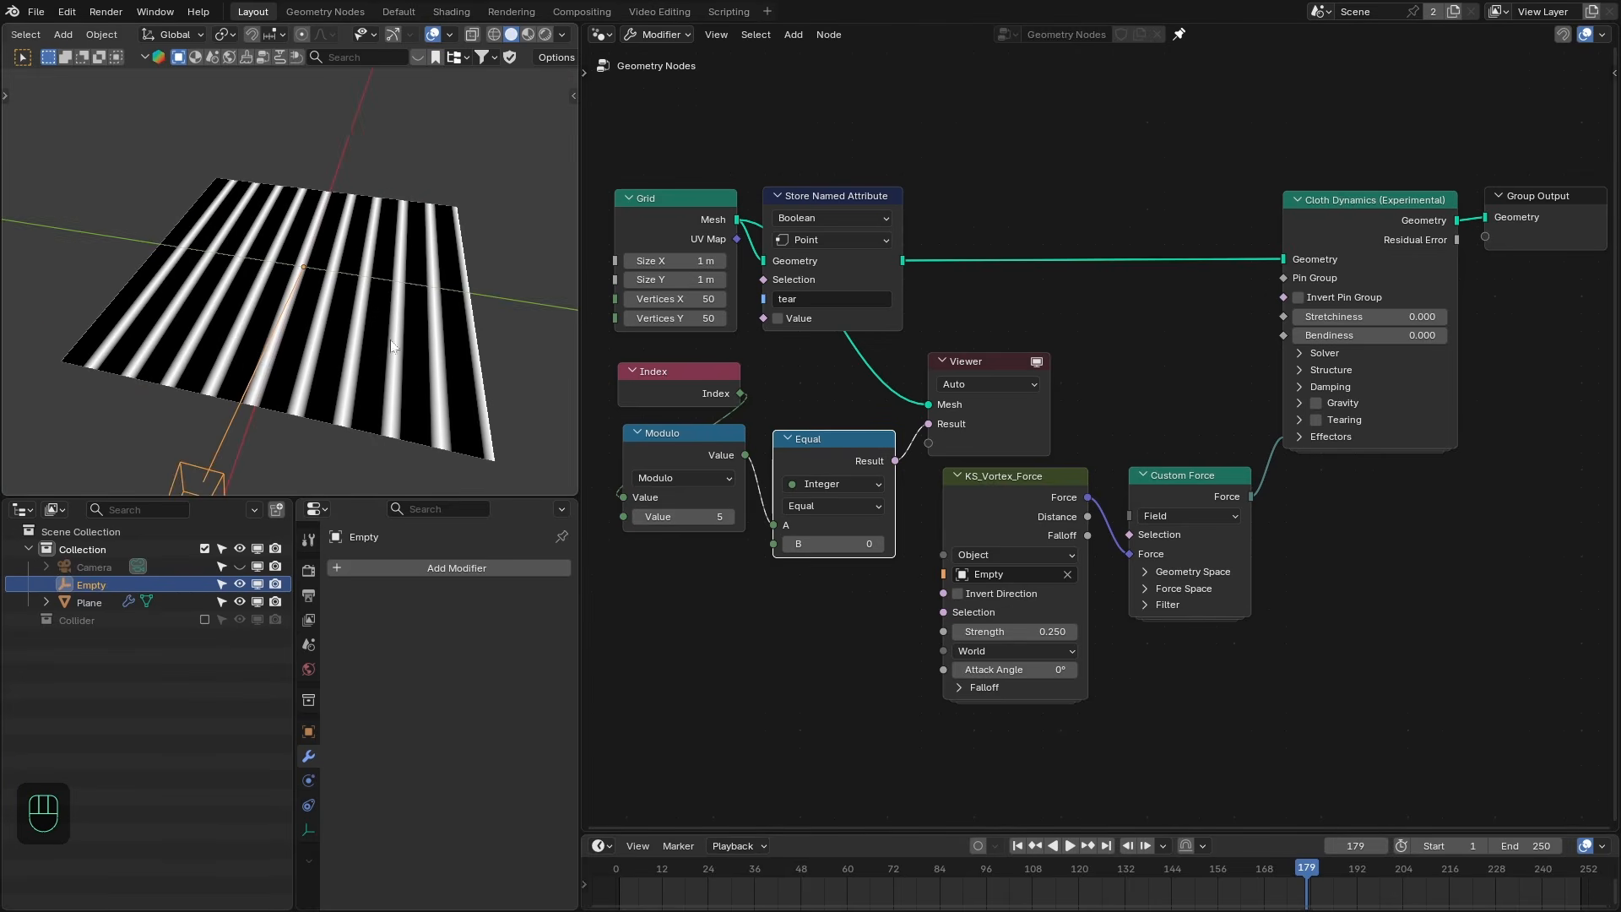
middle_drag(121, 390, 346, 203)
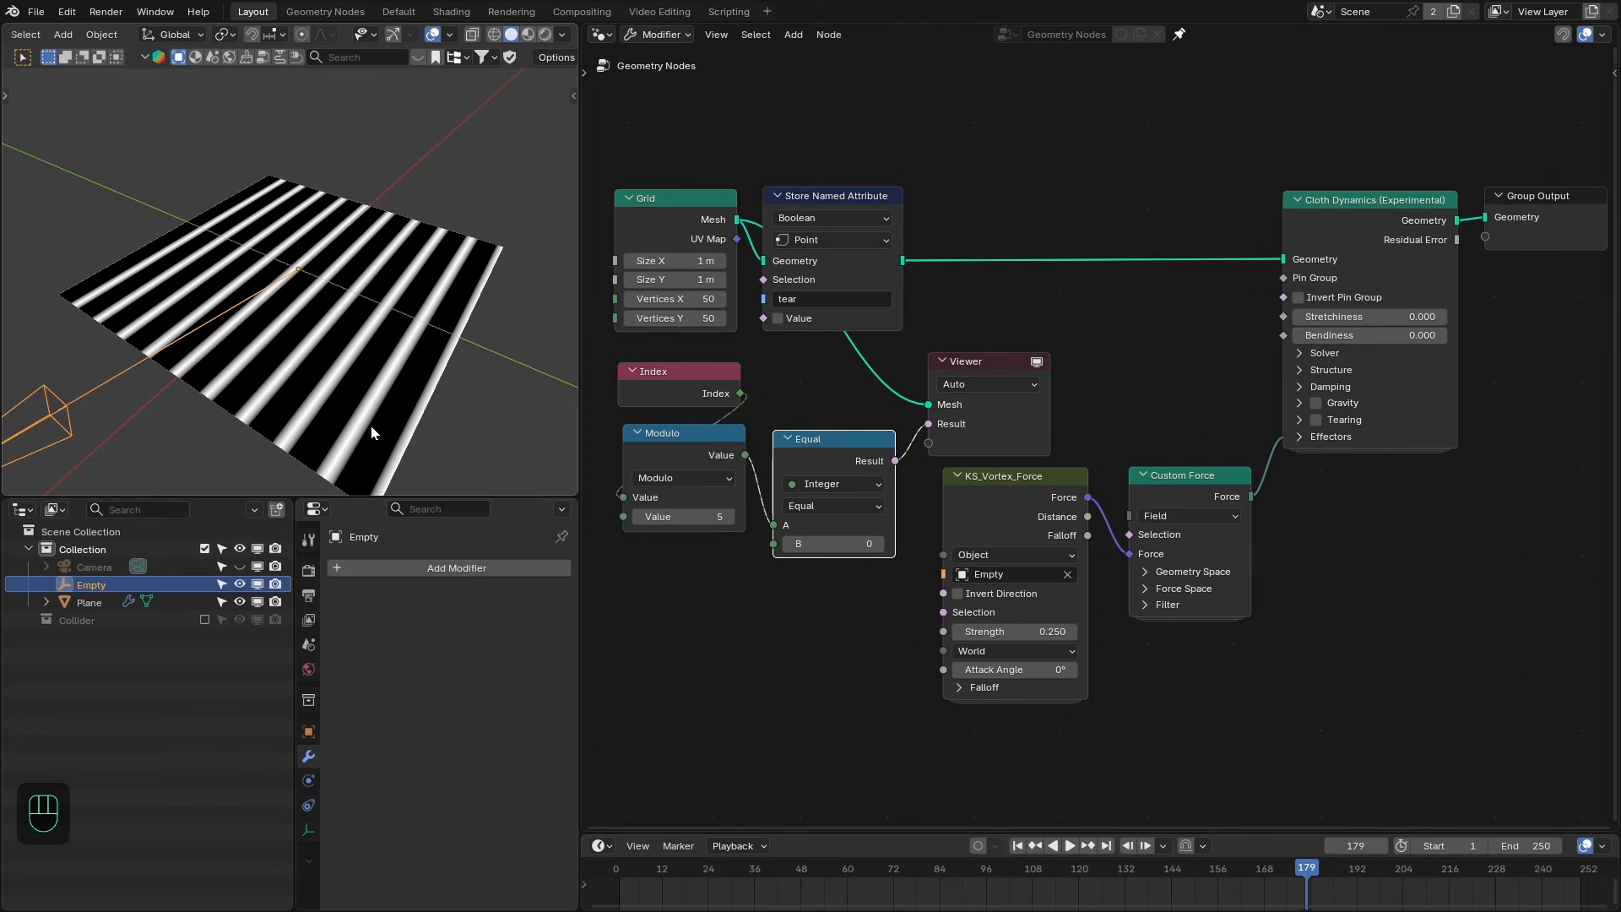
Set the Grid node's Vertices Y to 150 and inspect the denser stripe pattern.
click(703, 318)
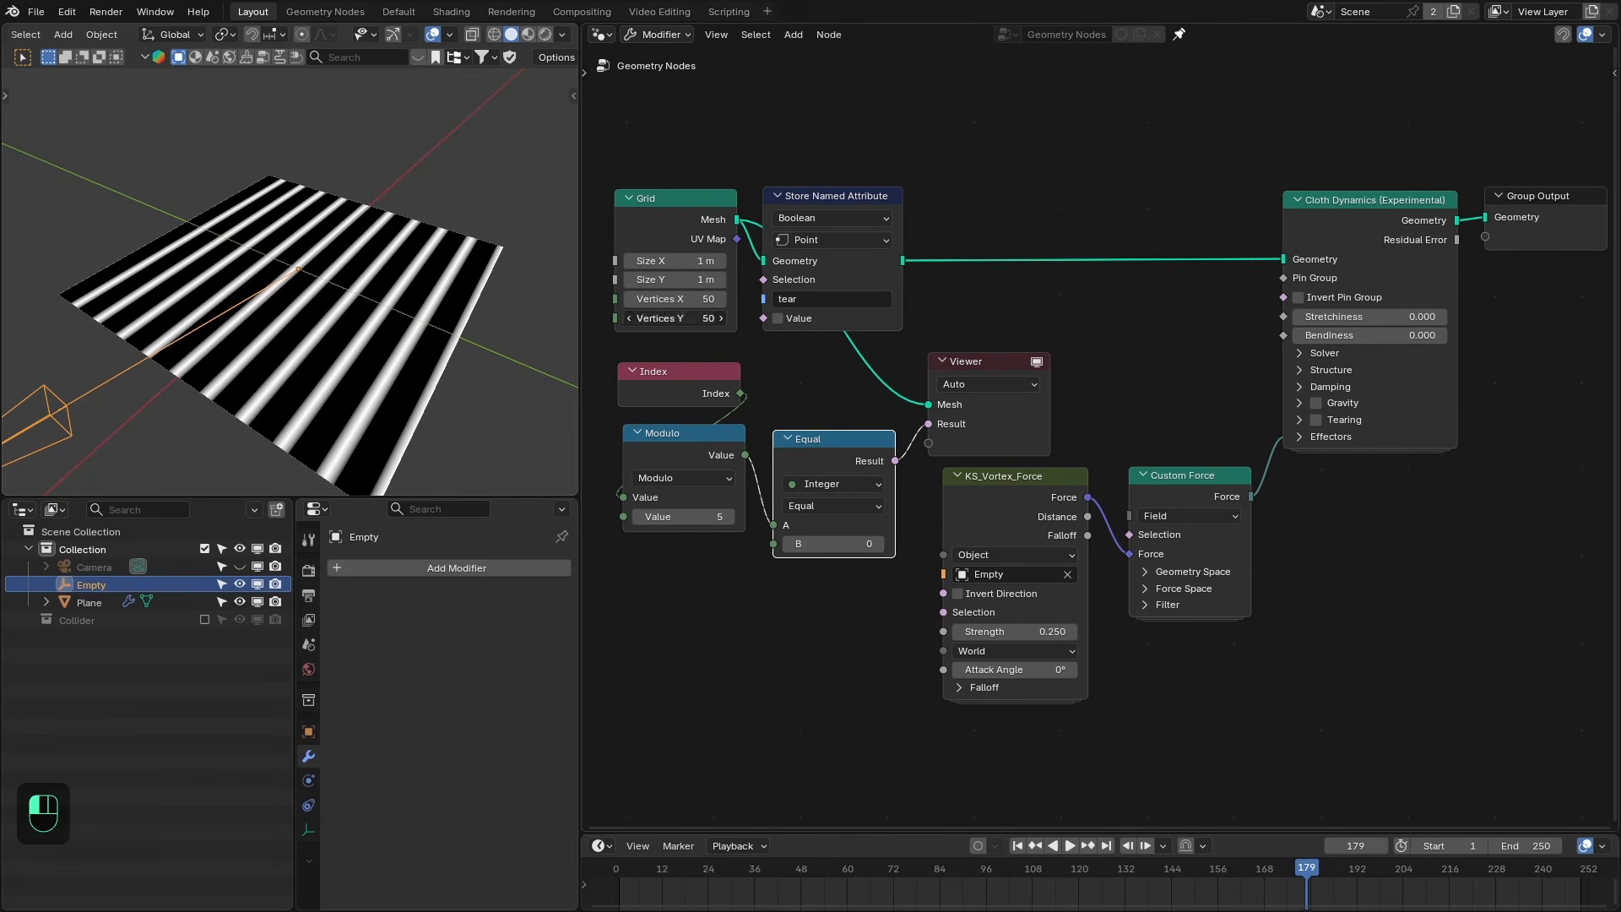
key(Return)
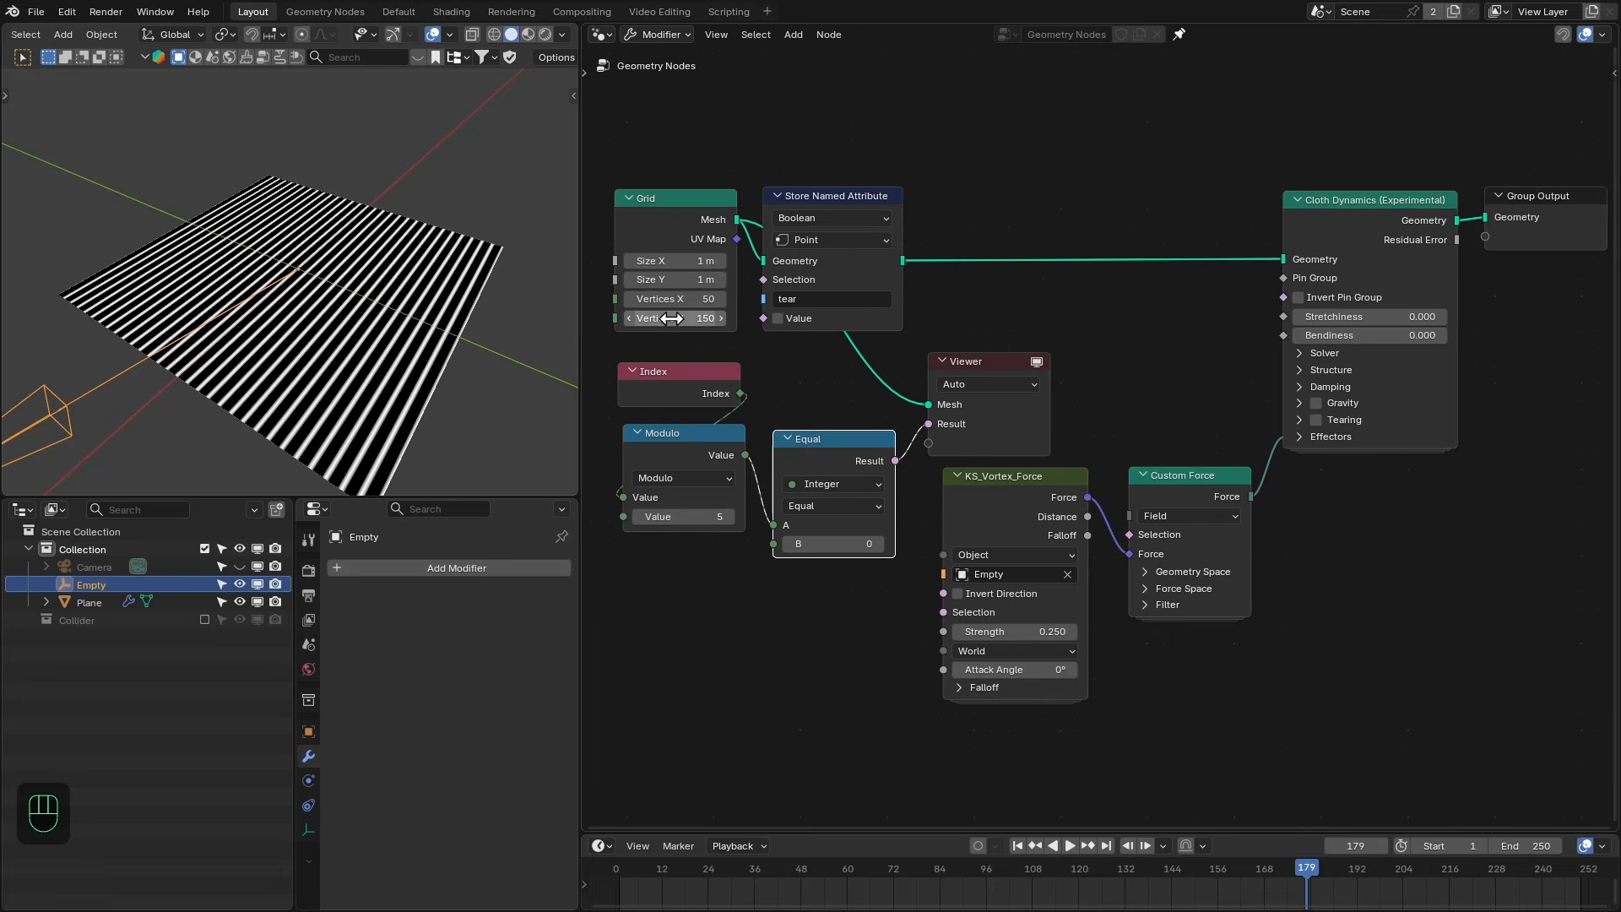
middle_drag(260, 326, 193, 385)
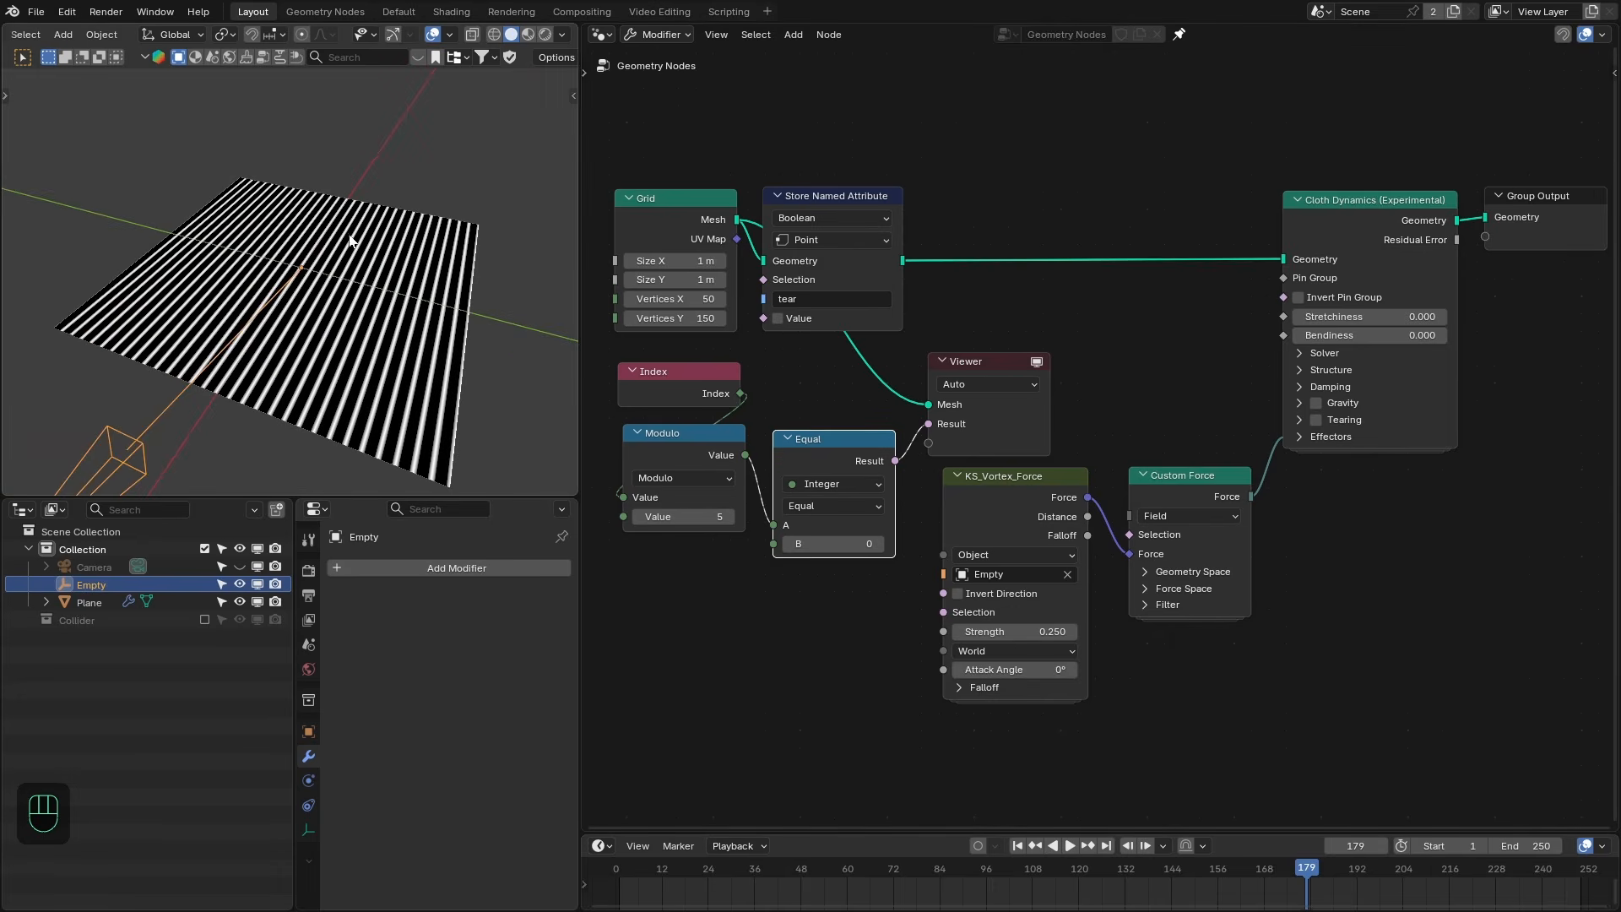
Remove the Viewer node, link the Equal result to the "tear" attribute's Value, and move the Equal node beneath Store Named Attribute.
key(x)
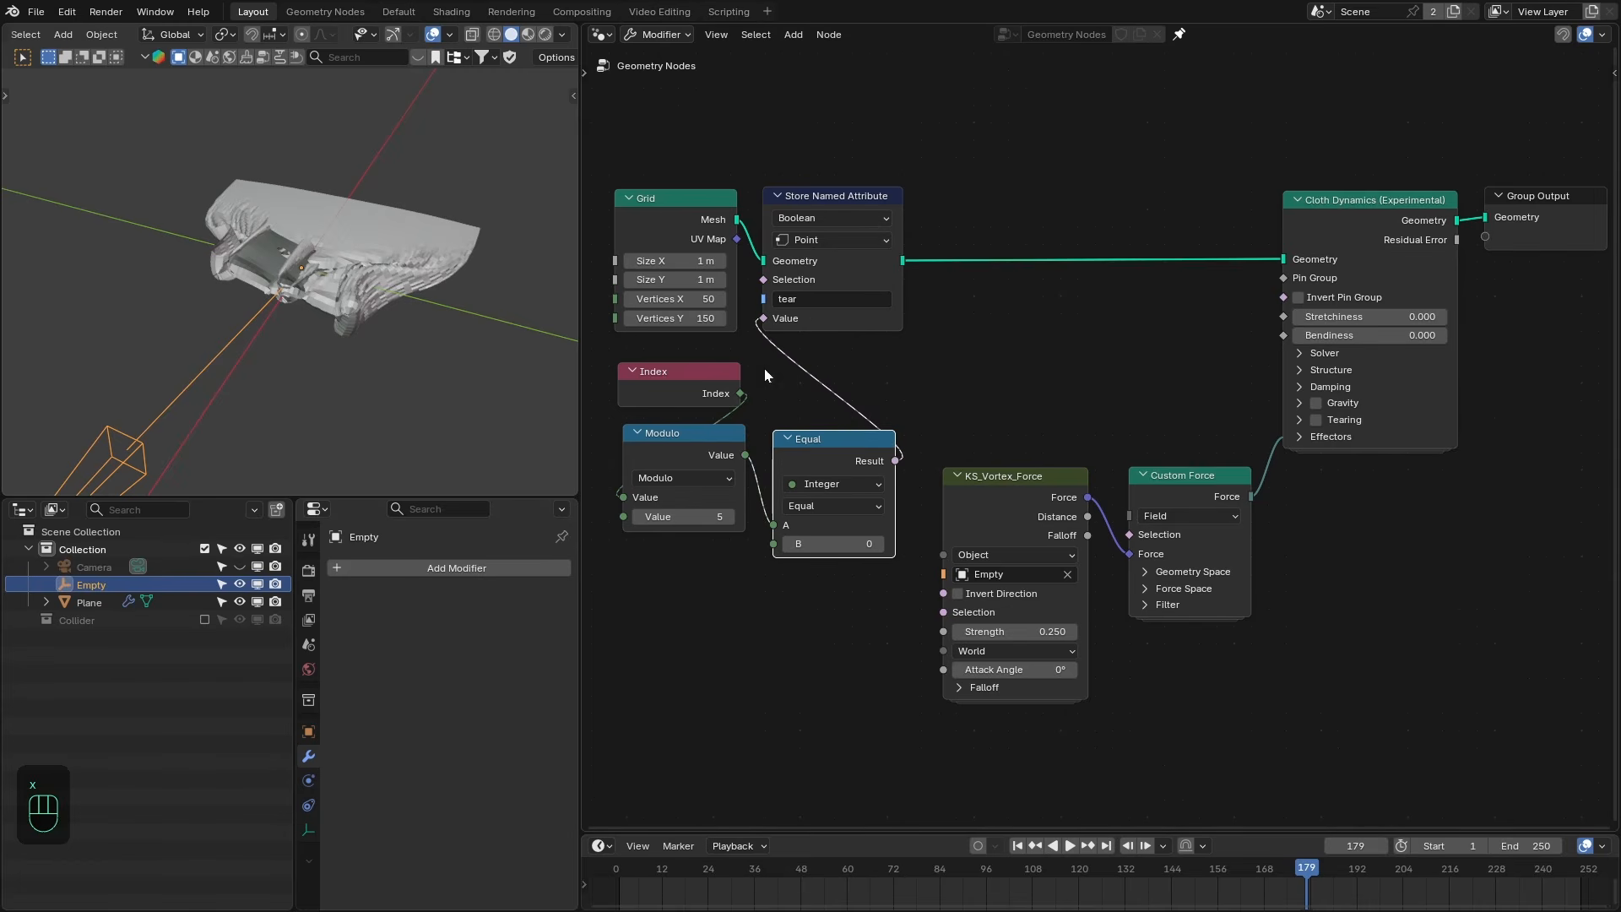
drag(823, 439, 810, 369)
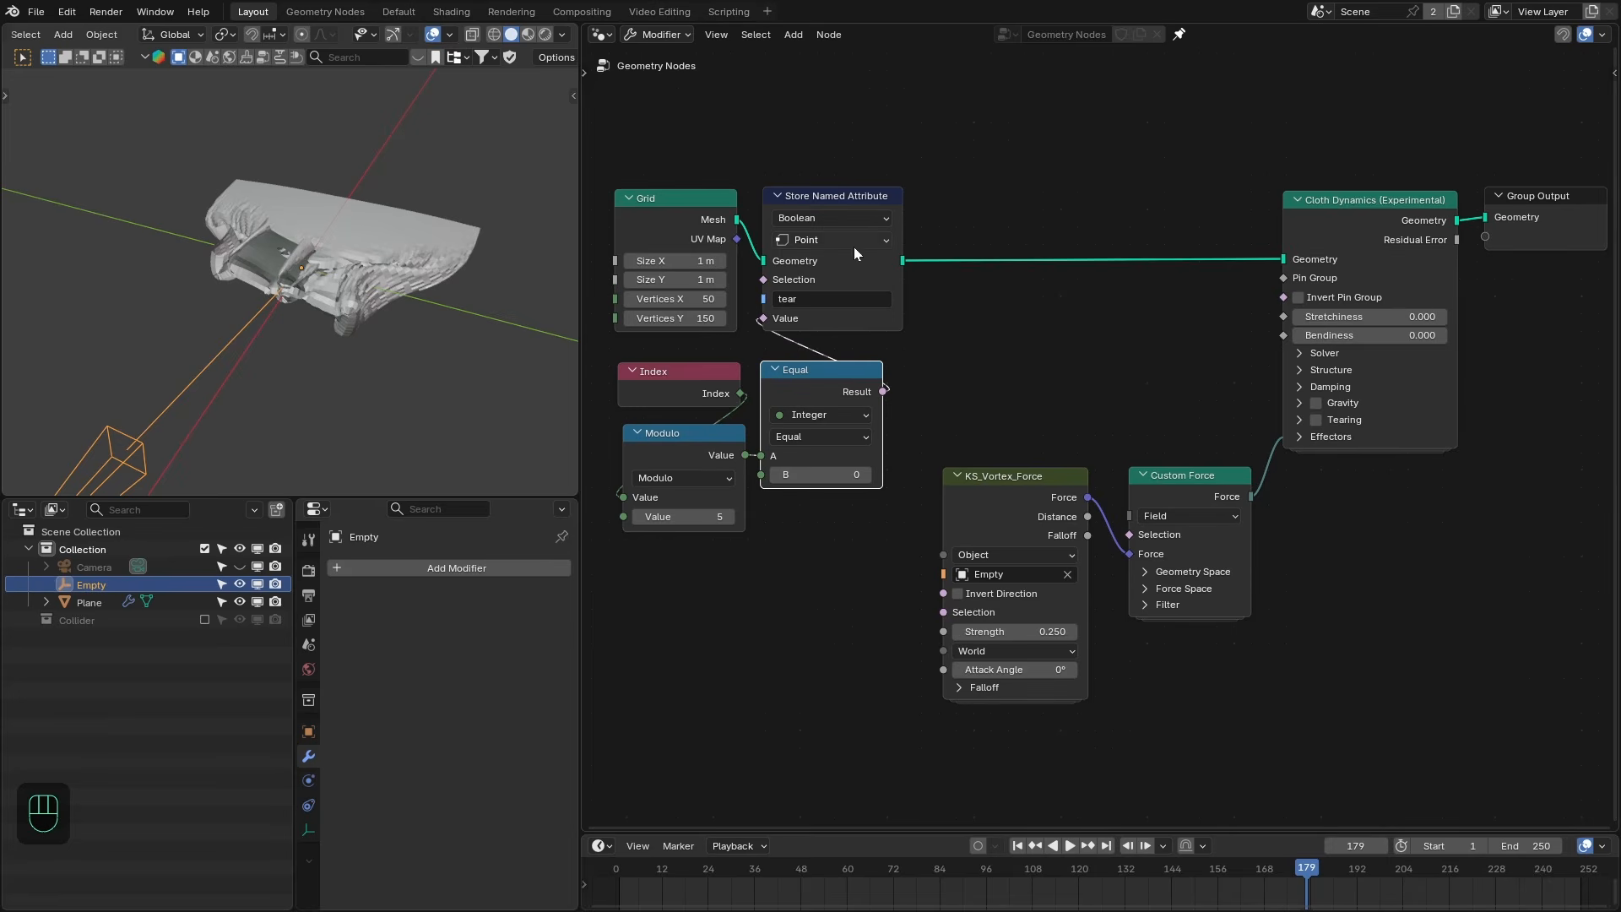
Enable Tearing on the Cloth Dynamics node with its mode set to Custom, moving the two force nodes down for space.
click(1316, 421)
drag(1022, 417, 1177, 494)
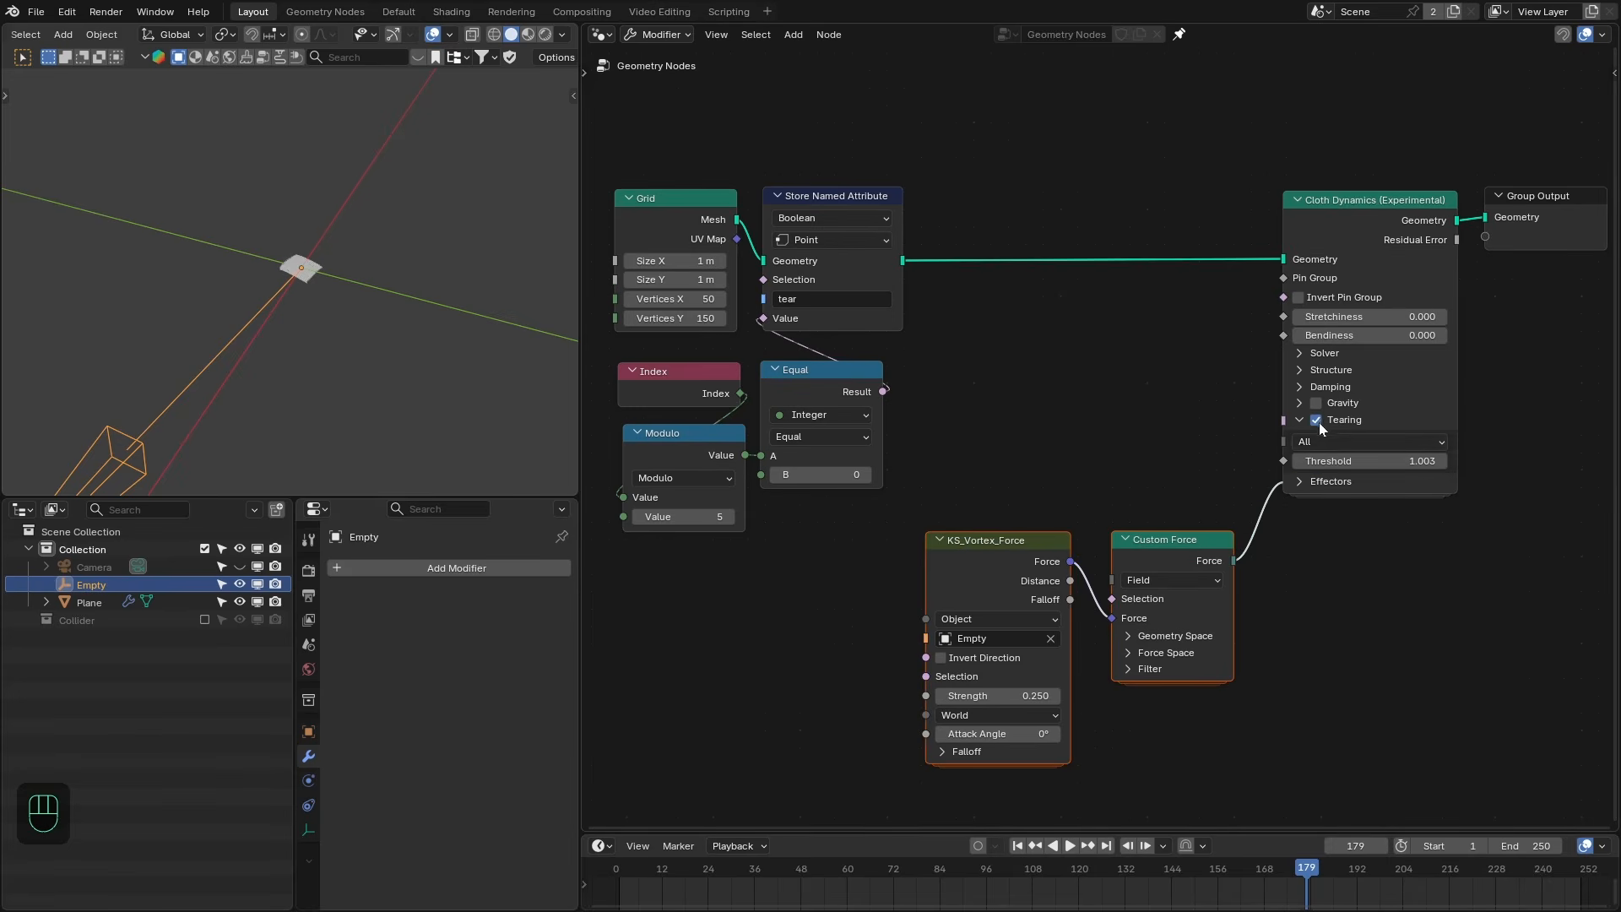
click(1319, 443)
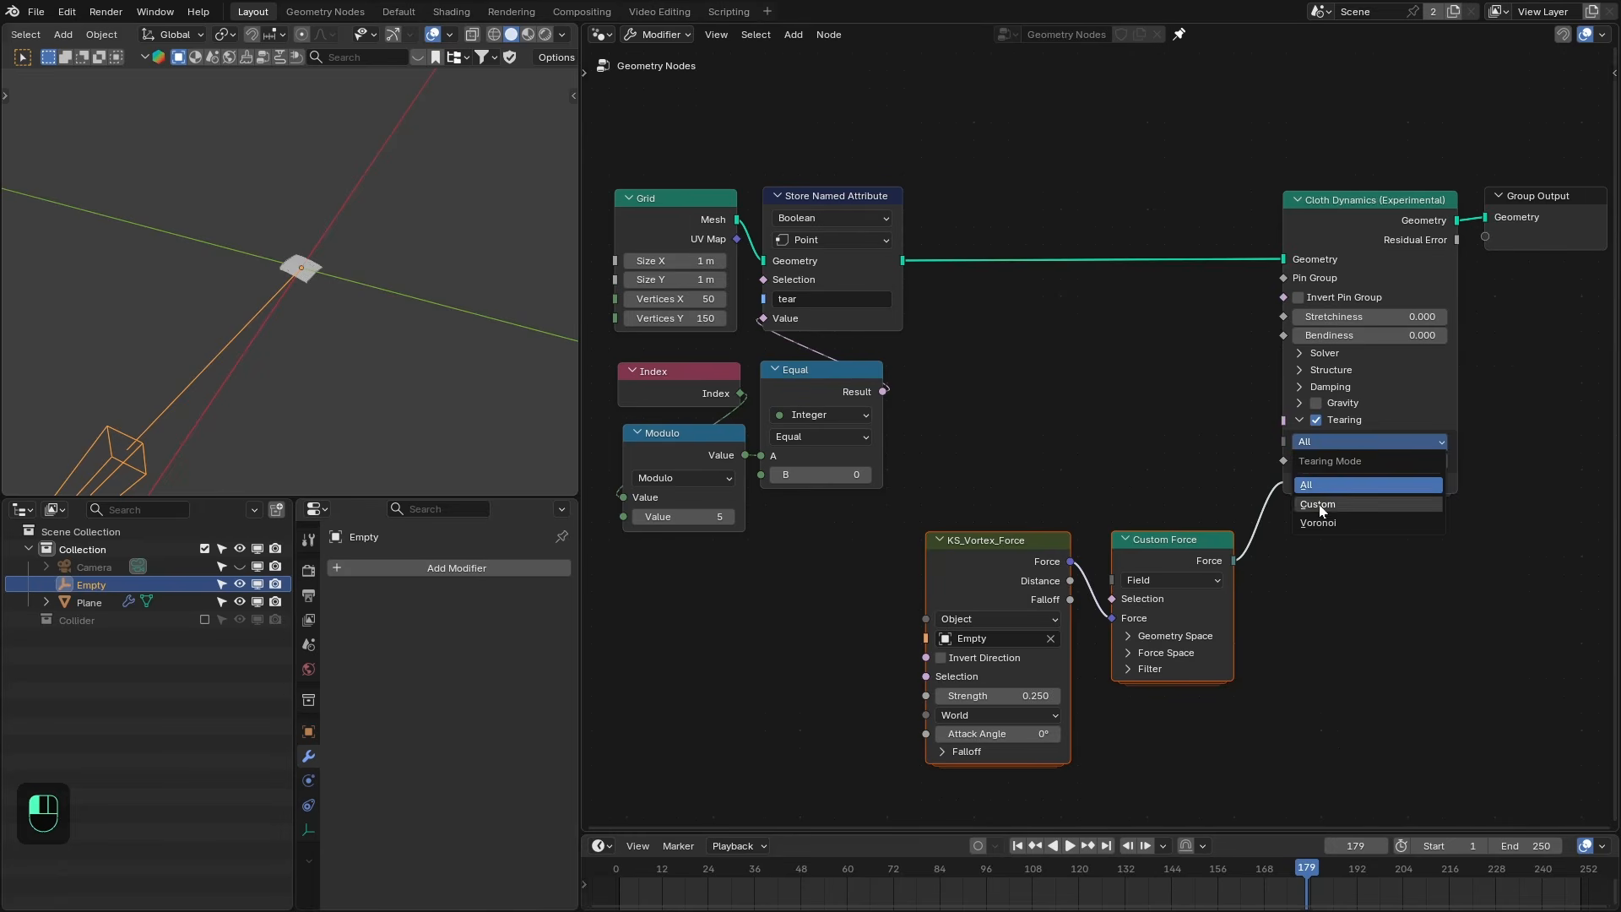
click(1319, 469)
Feed the tearing Edge Group from a new Boolean Named Attribute node that reads "tear".
drag(1160, 432, 1158, 437)
text(name)
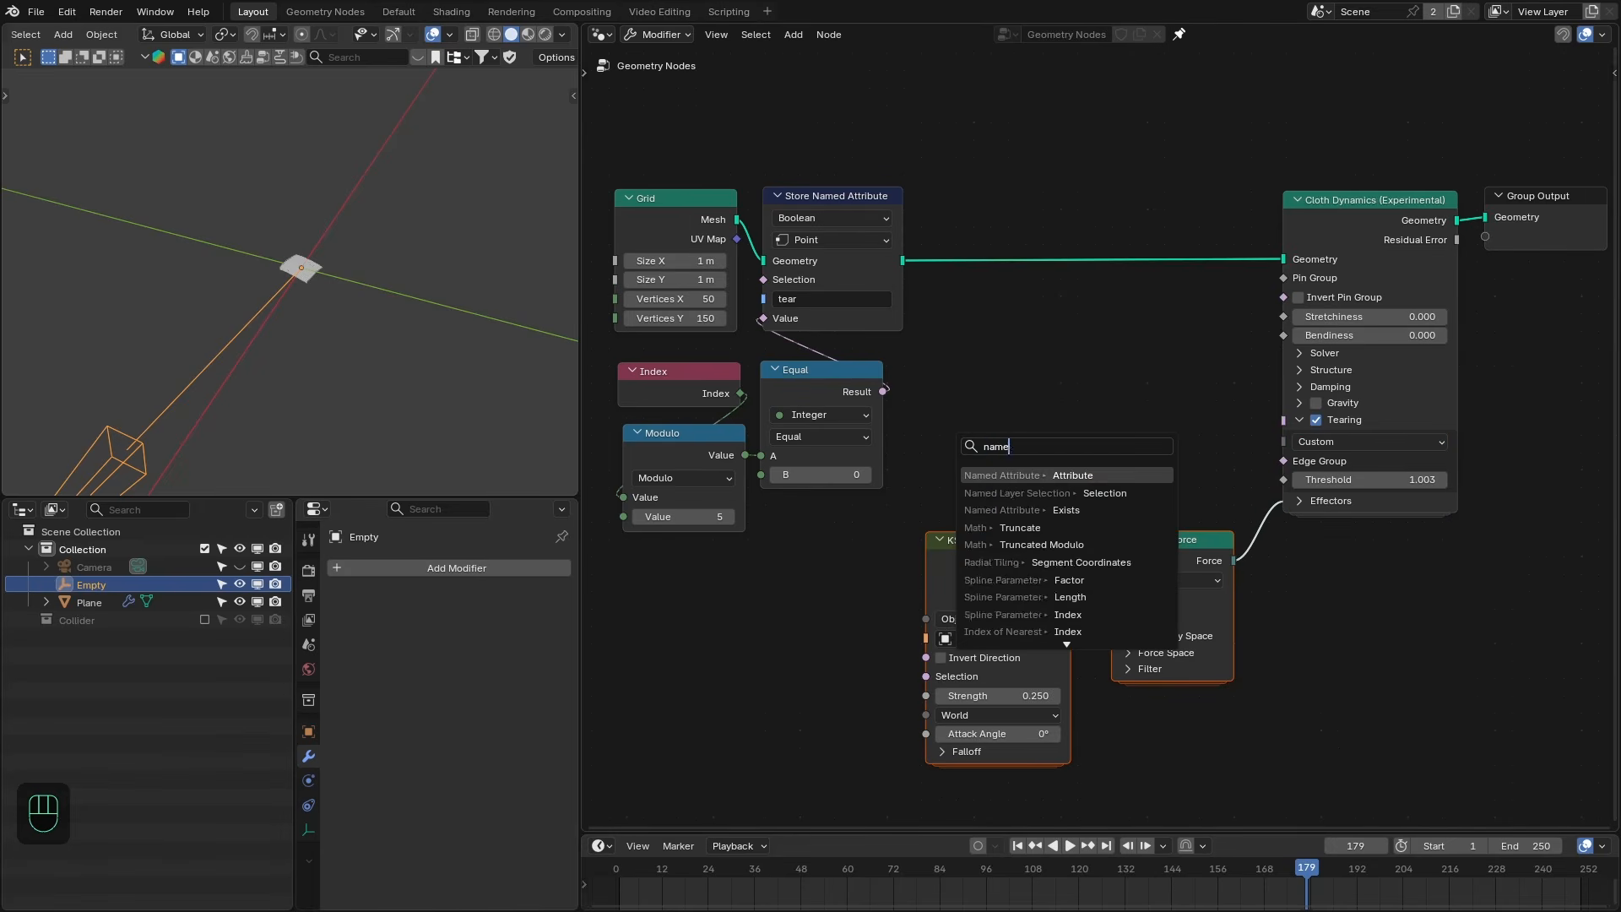
key(Return)
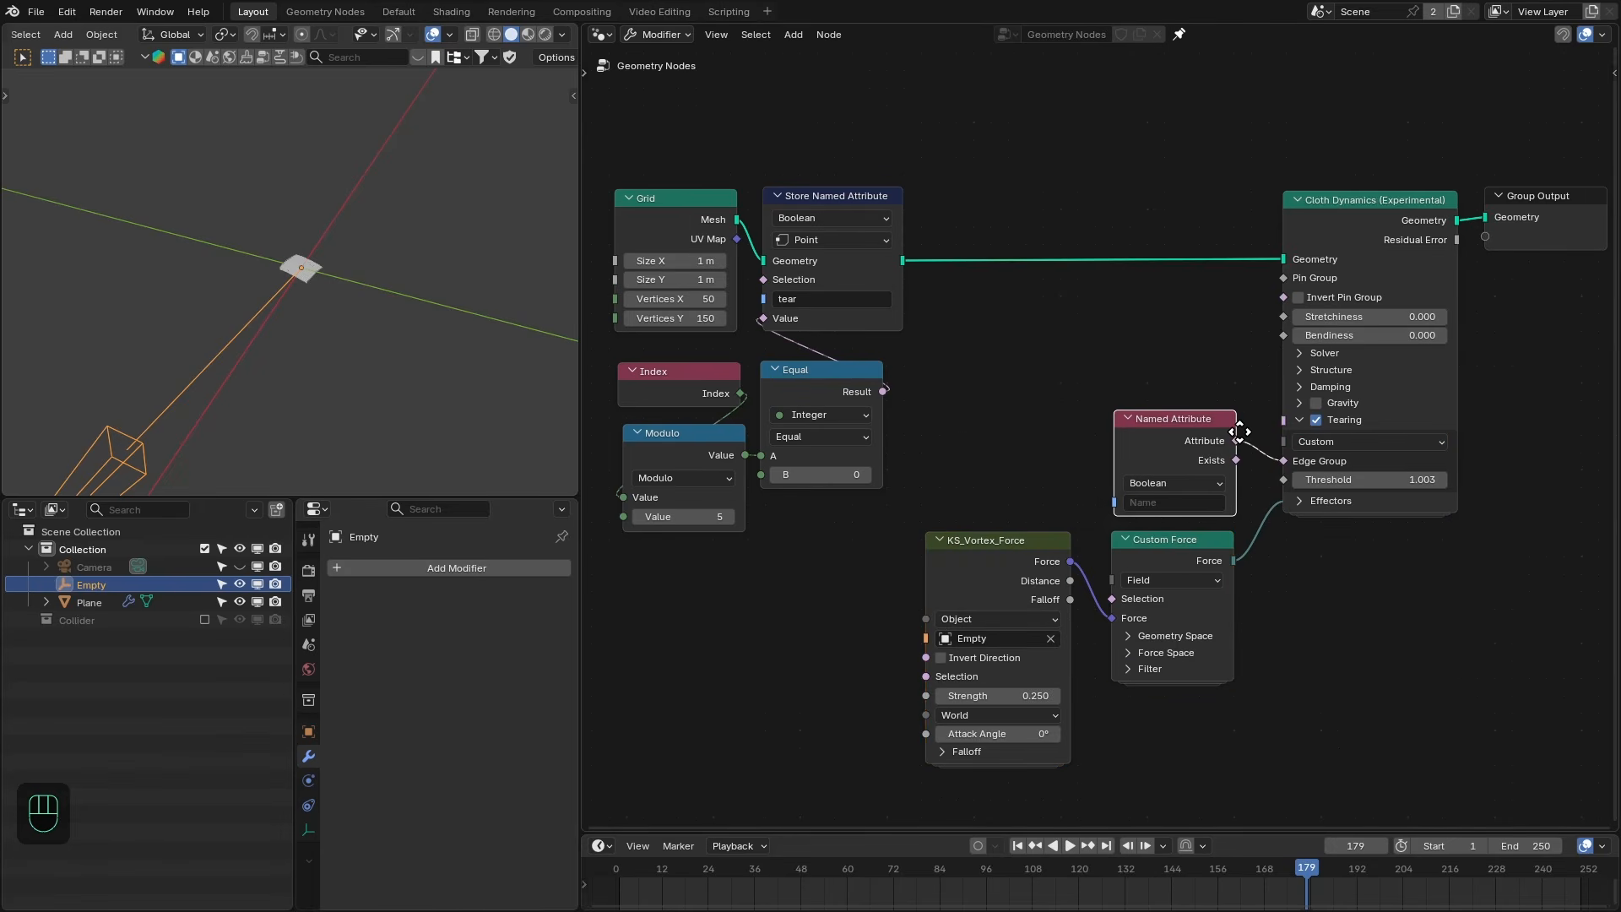
click(1161, 507)
click(1169, 532)
middle_drag(1329, 535, 1303, 536)
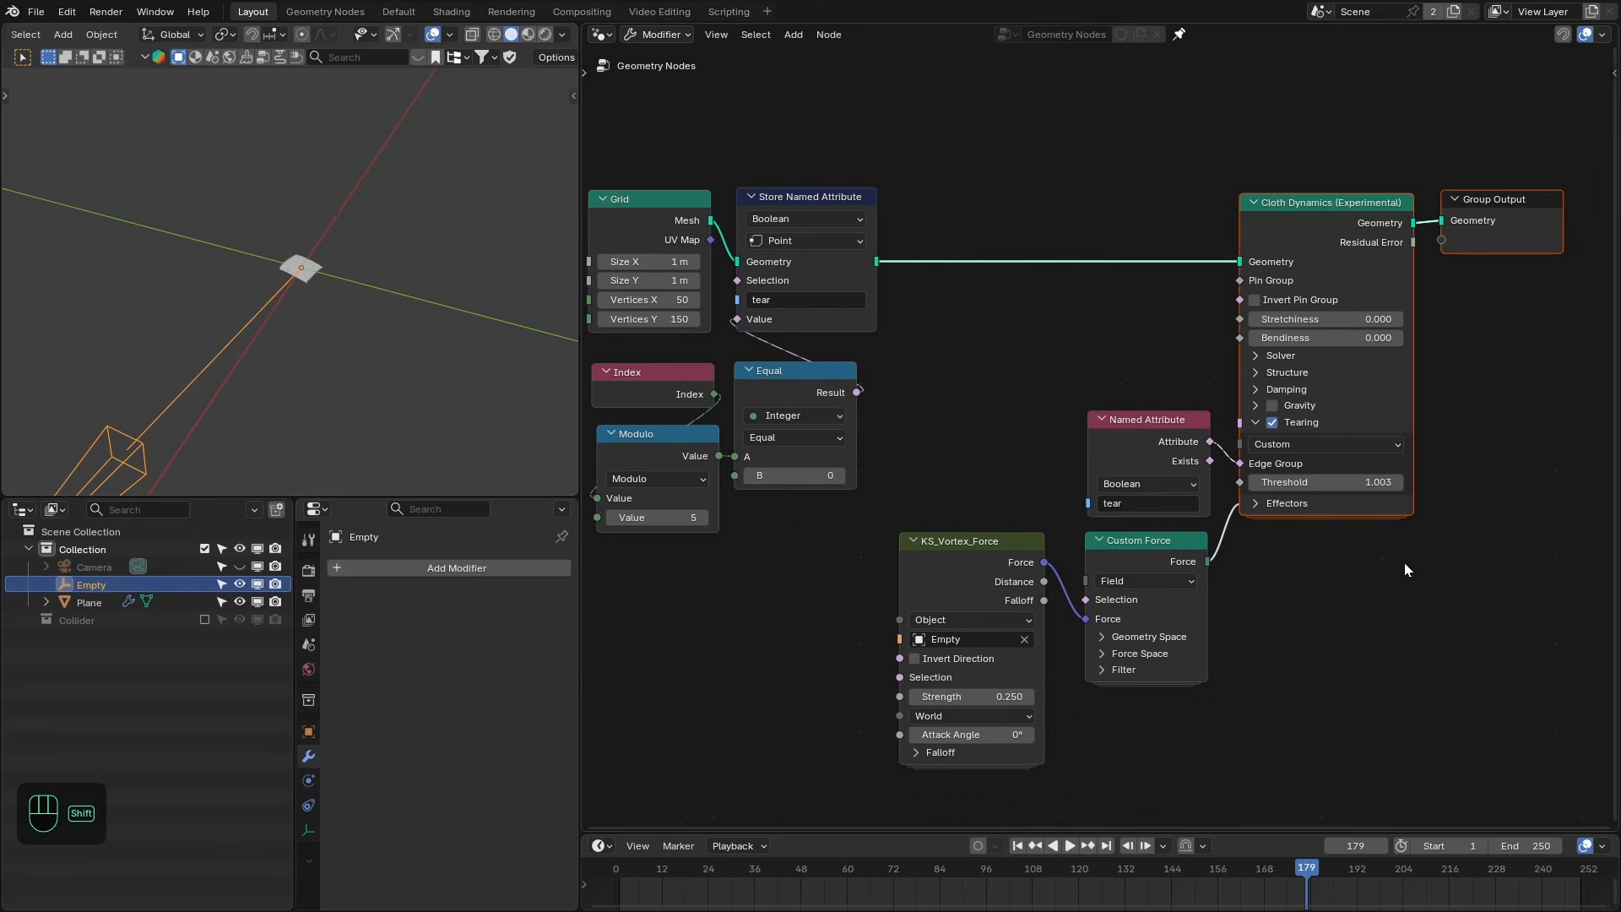
Play the cloth simulation from the first frame to examine tearing along the stored stripes, and stop playback.
key(shift+Right)
key(shift+Left)
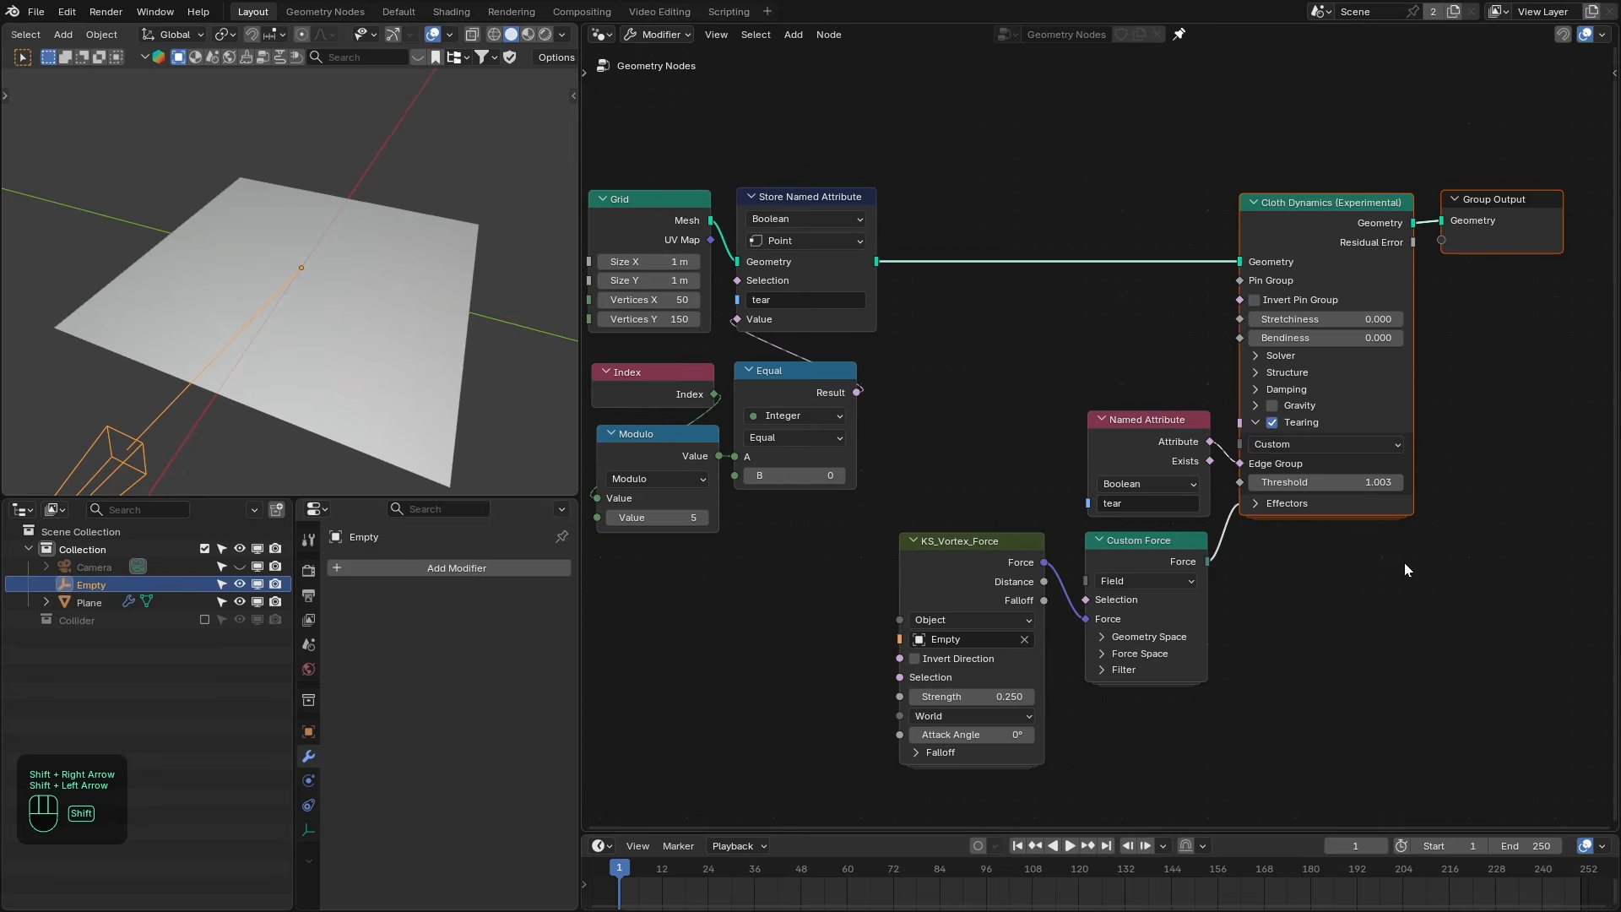
key(space)
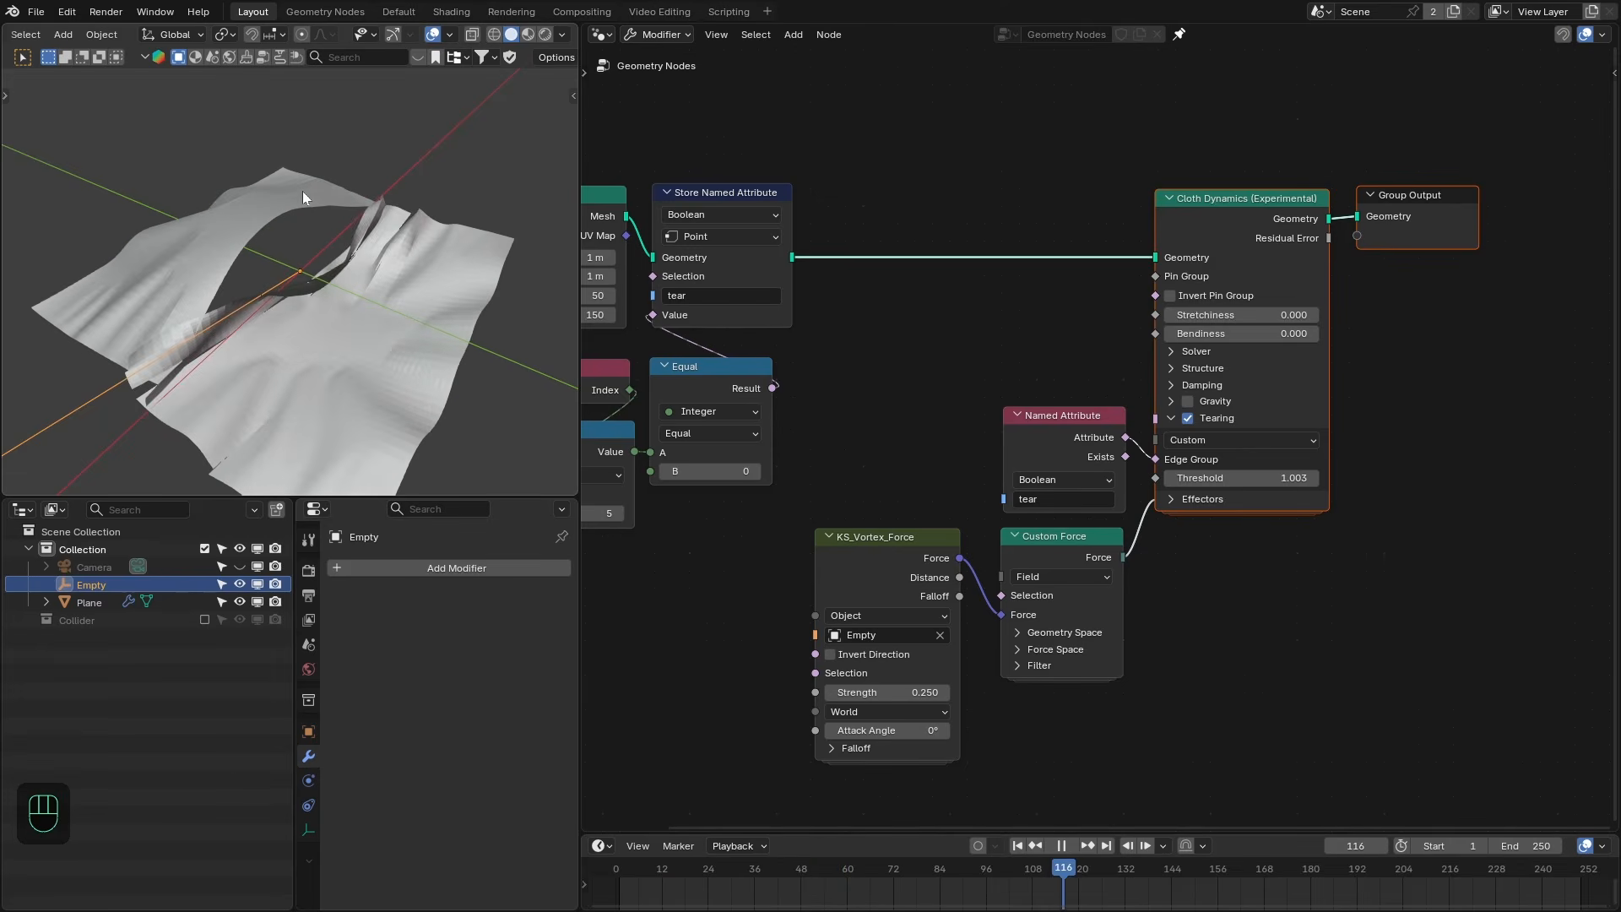
key(space)
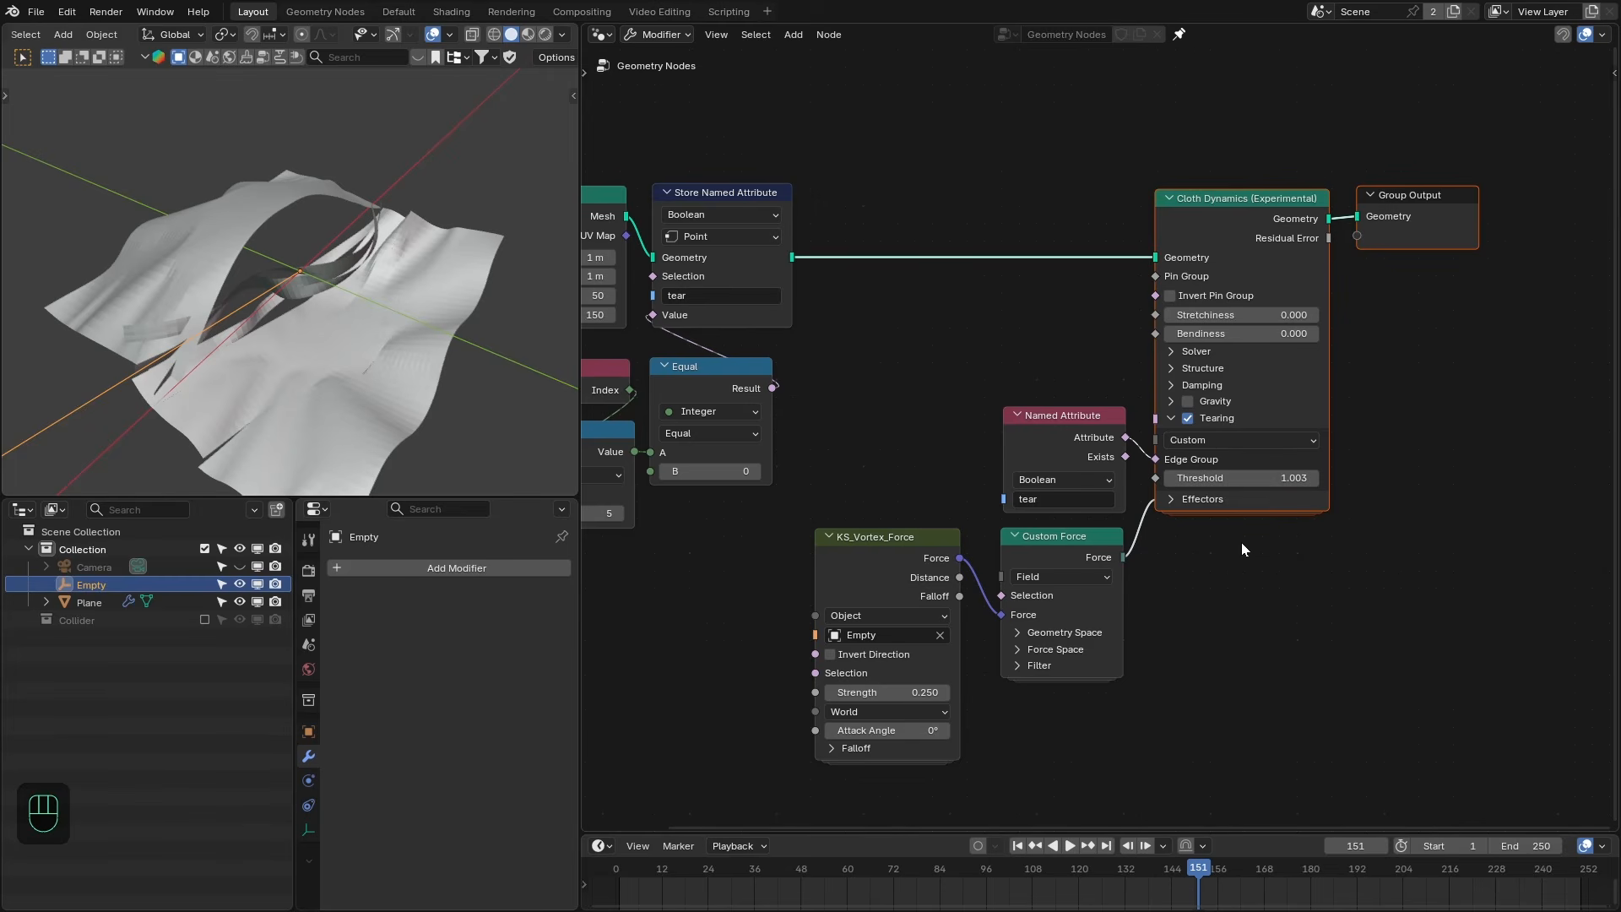
Set the tearing Threshold to 2 and replay the simulation from frame 1 to test it.
click(1255, 481)
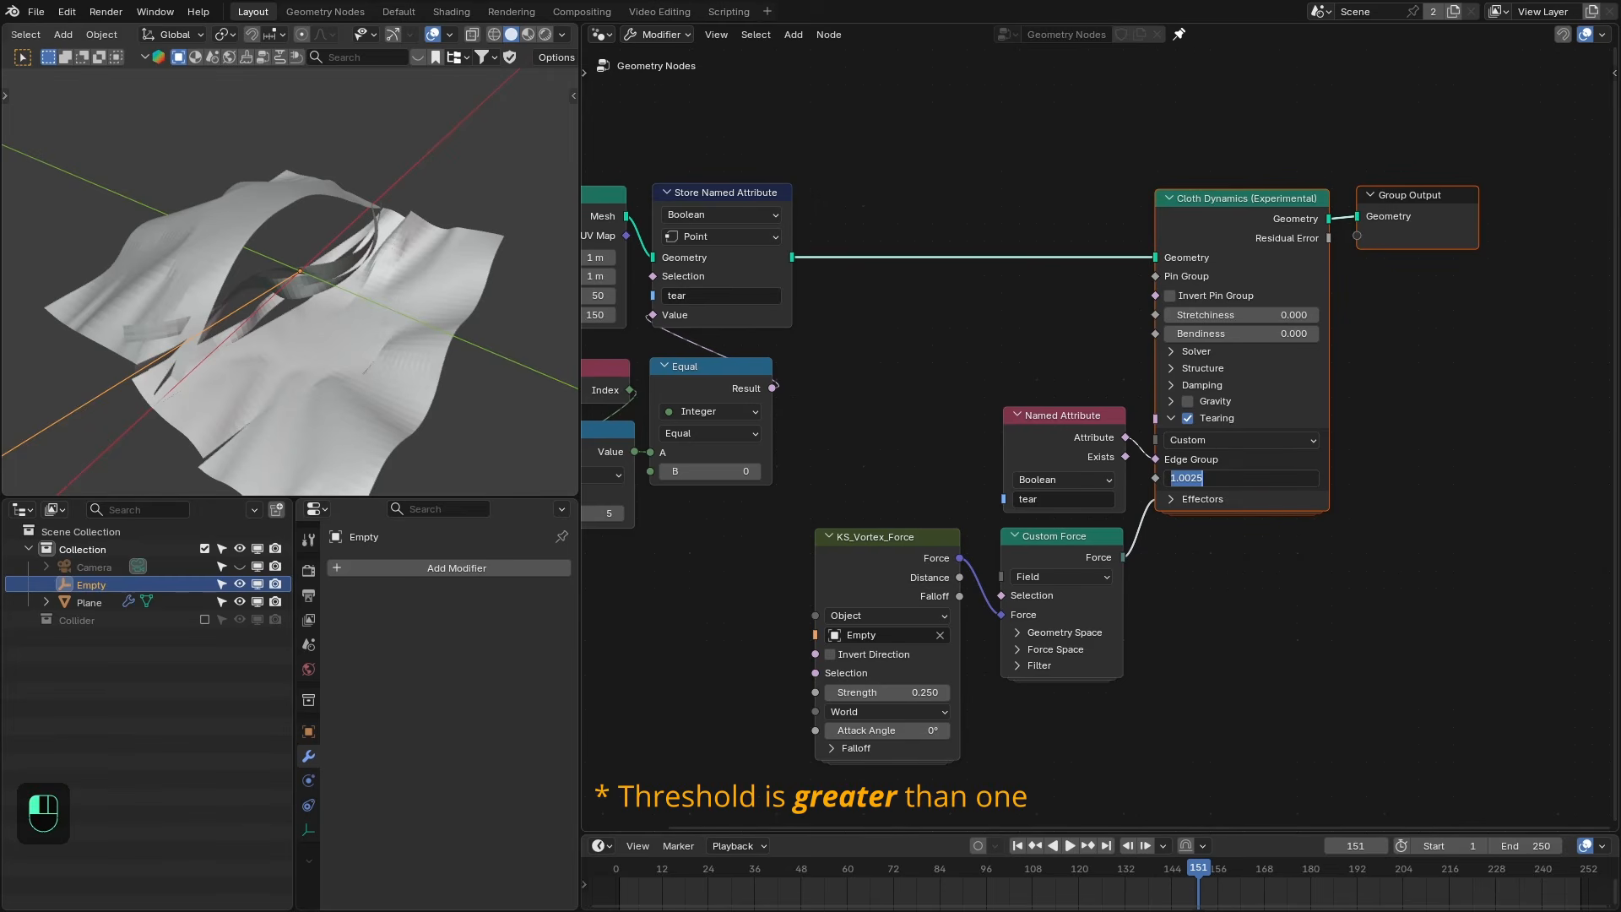
key(Return)
key(shift+Left)
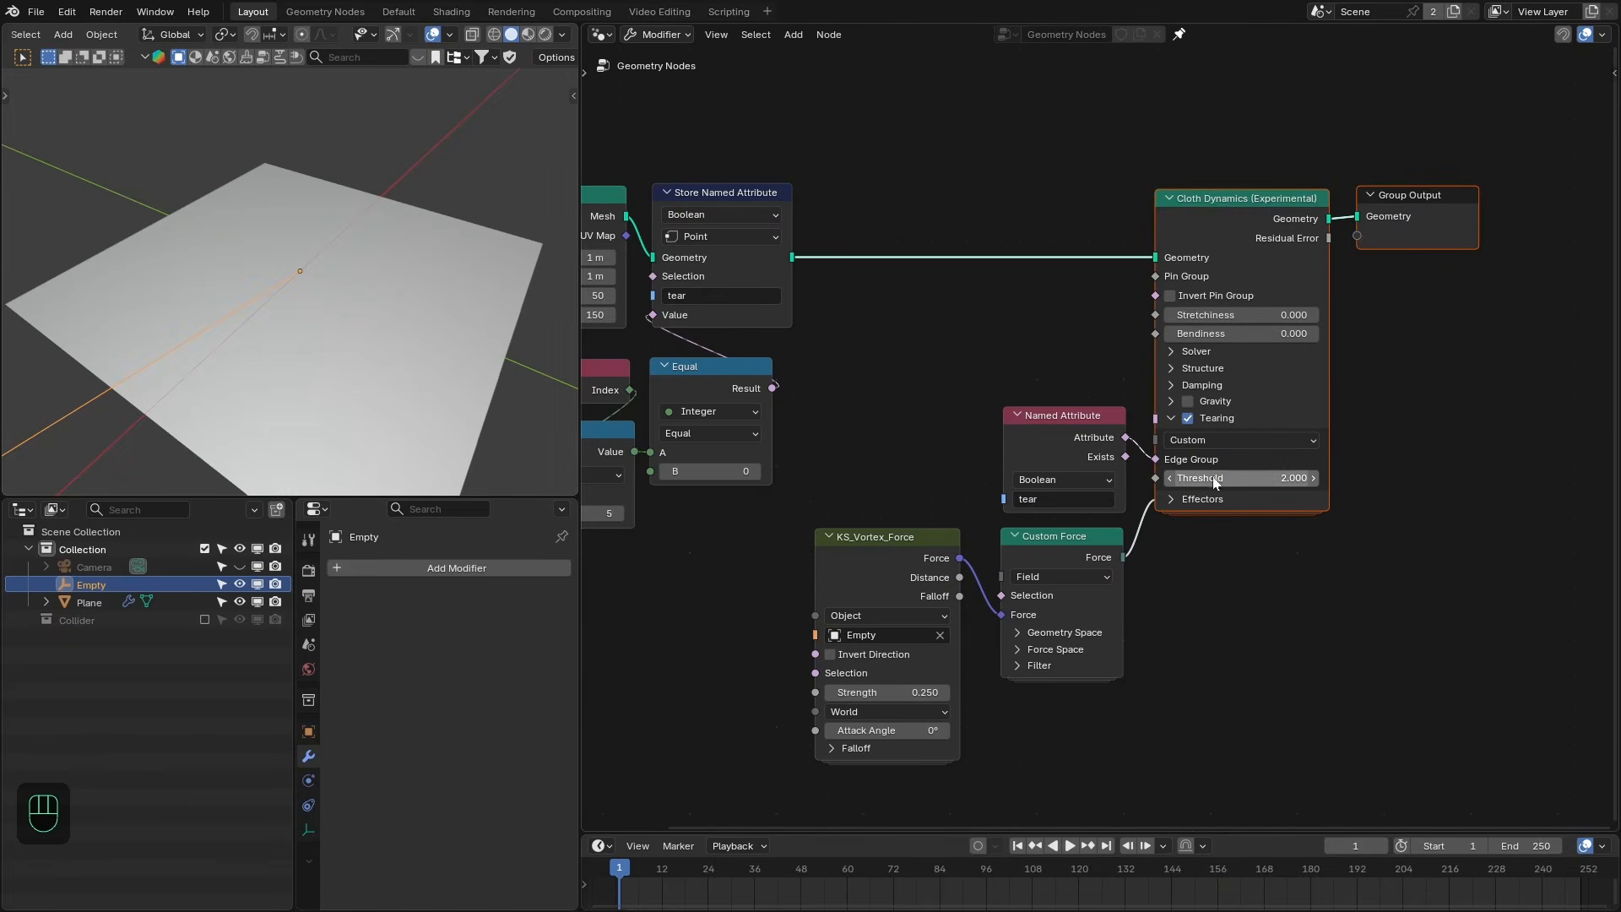
key(space)
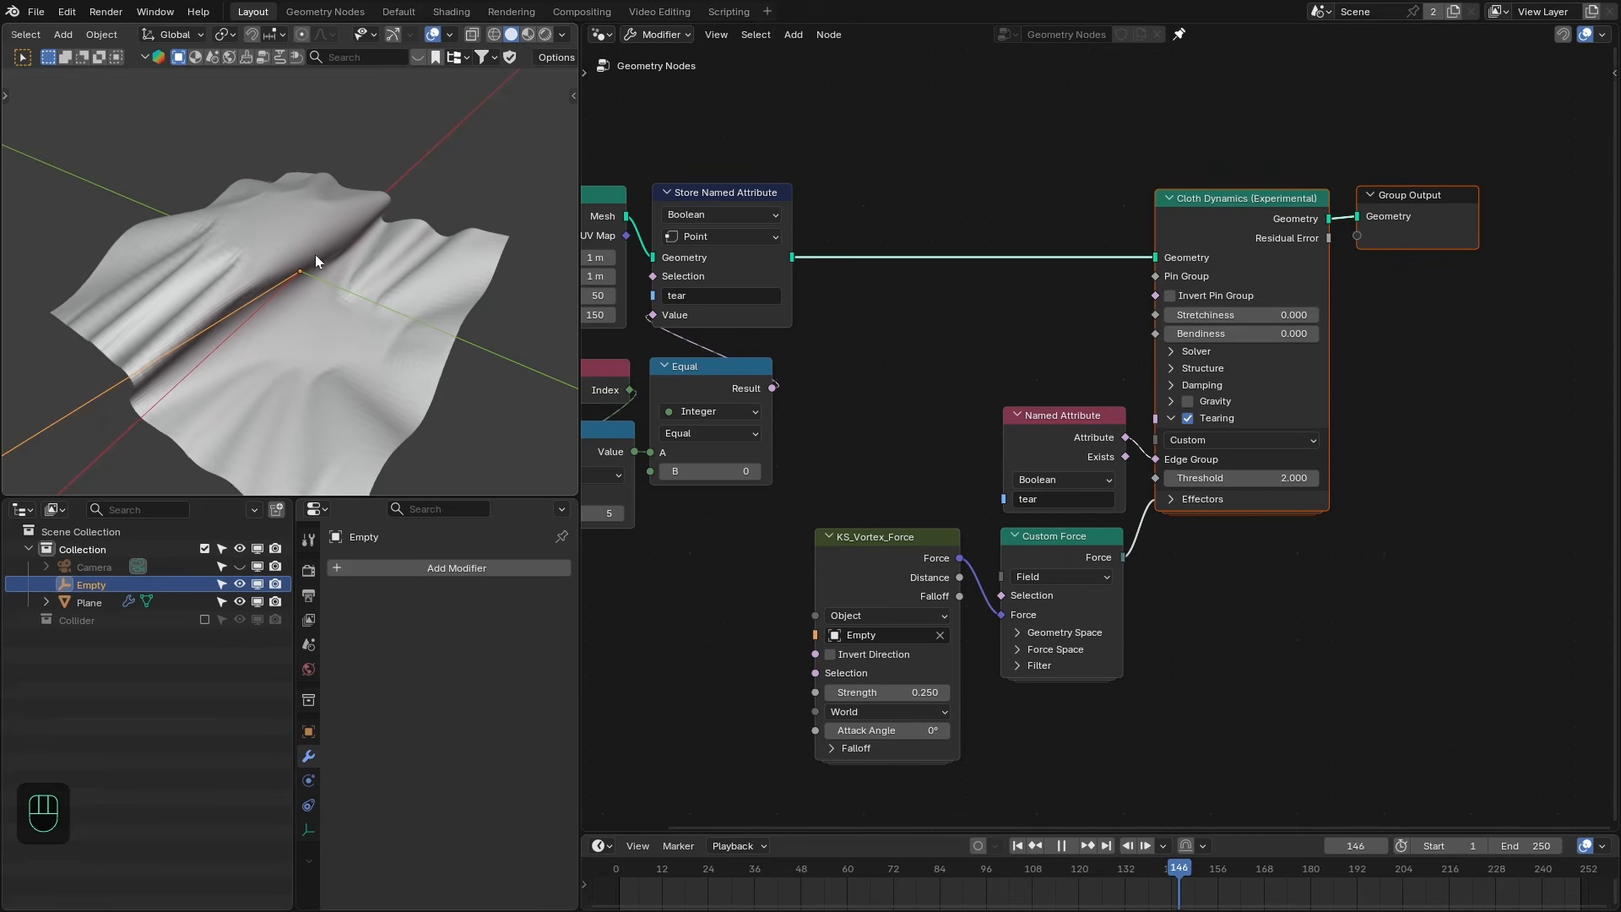
key(space)
Set the tearing Threshold to 1.003 and replay the simulation from the first frame.
click(1241, 478)
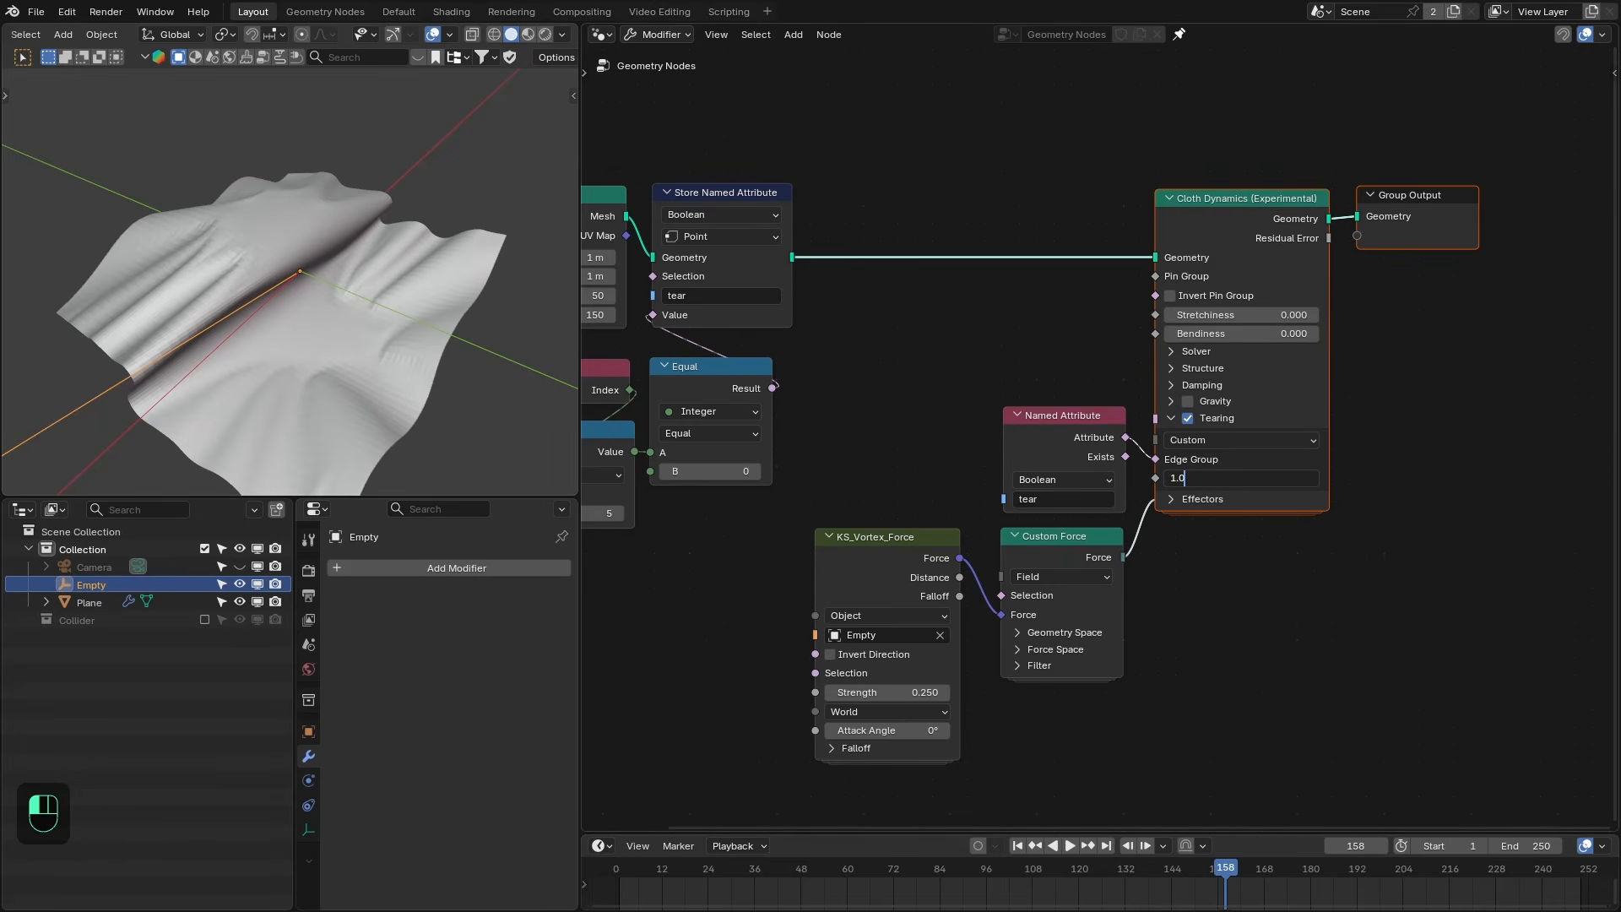
key(Return)
key(shift+Right)
key(shift+Left)
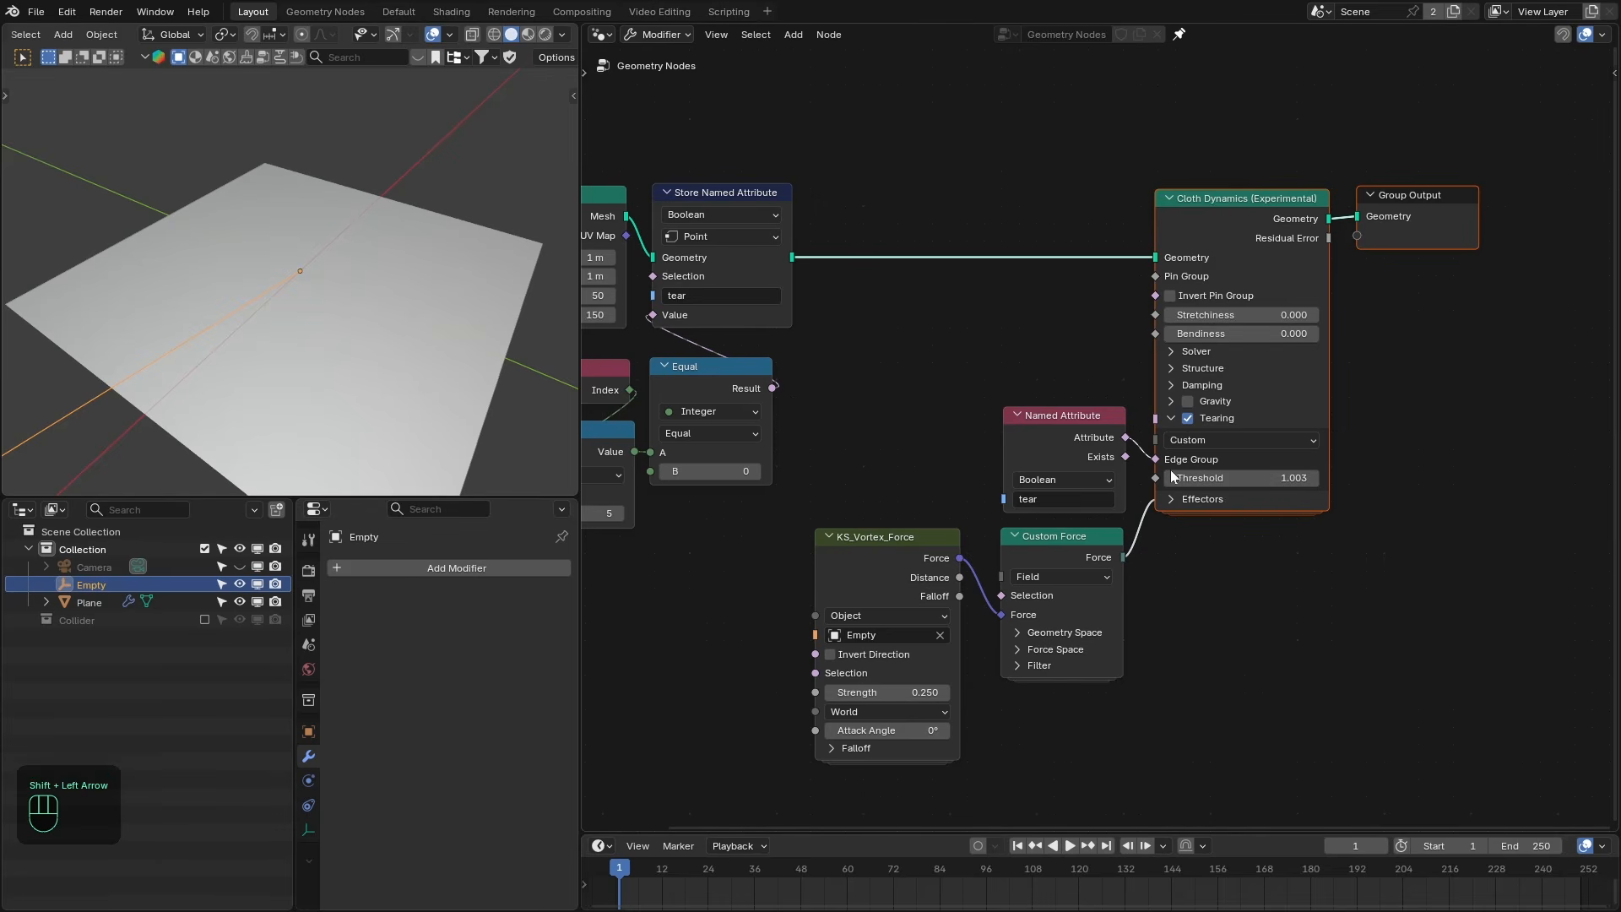
key(space)
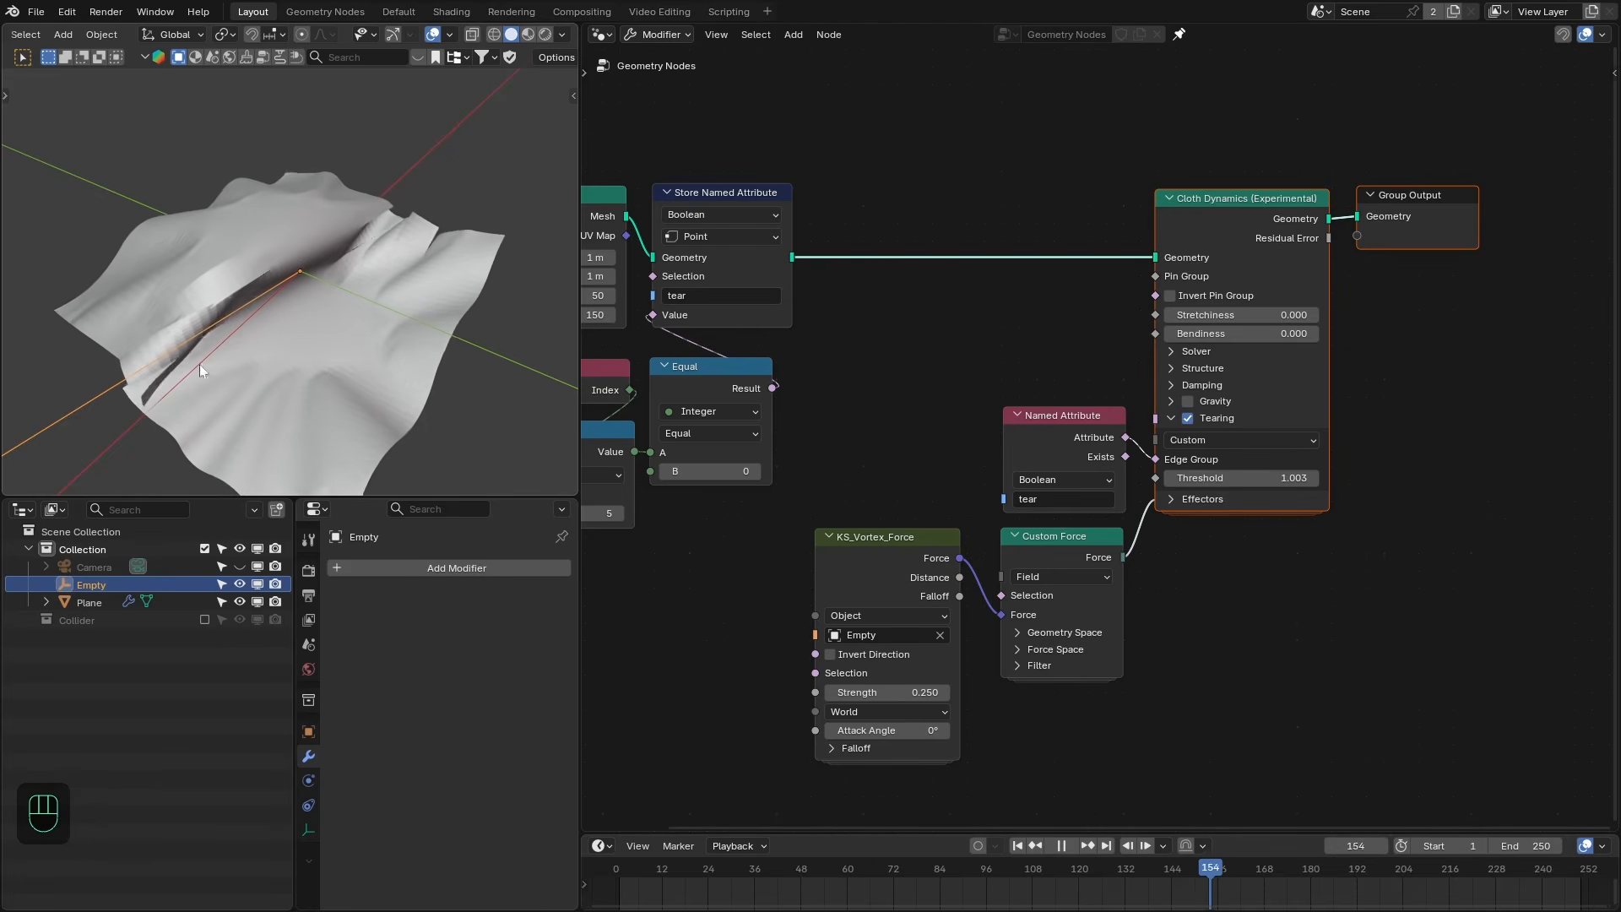
Set the tearing Threshold to 0.25 and replay the simulation from the first frame.
click(1241, 478)
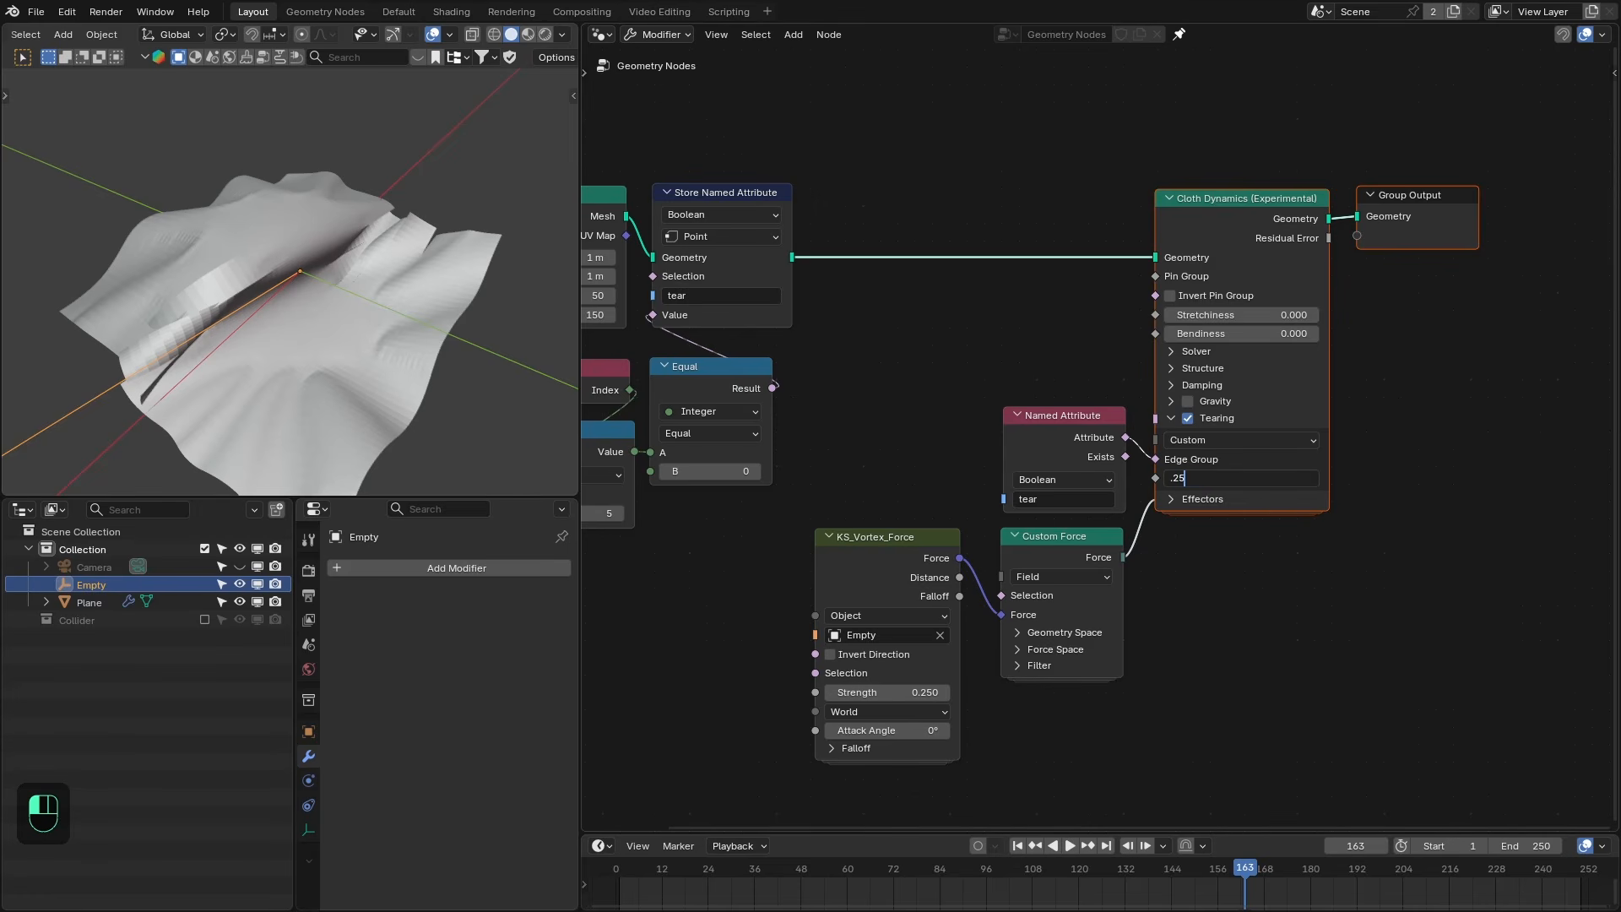
text(.25)
key(Return)
key(shift+Right)
key(shift+Left)
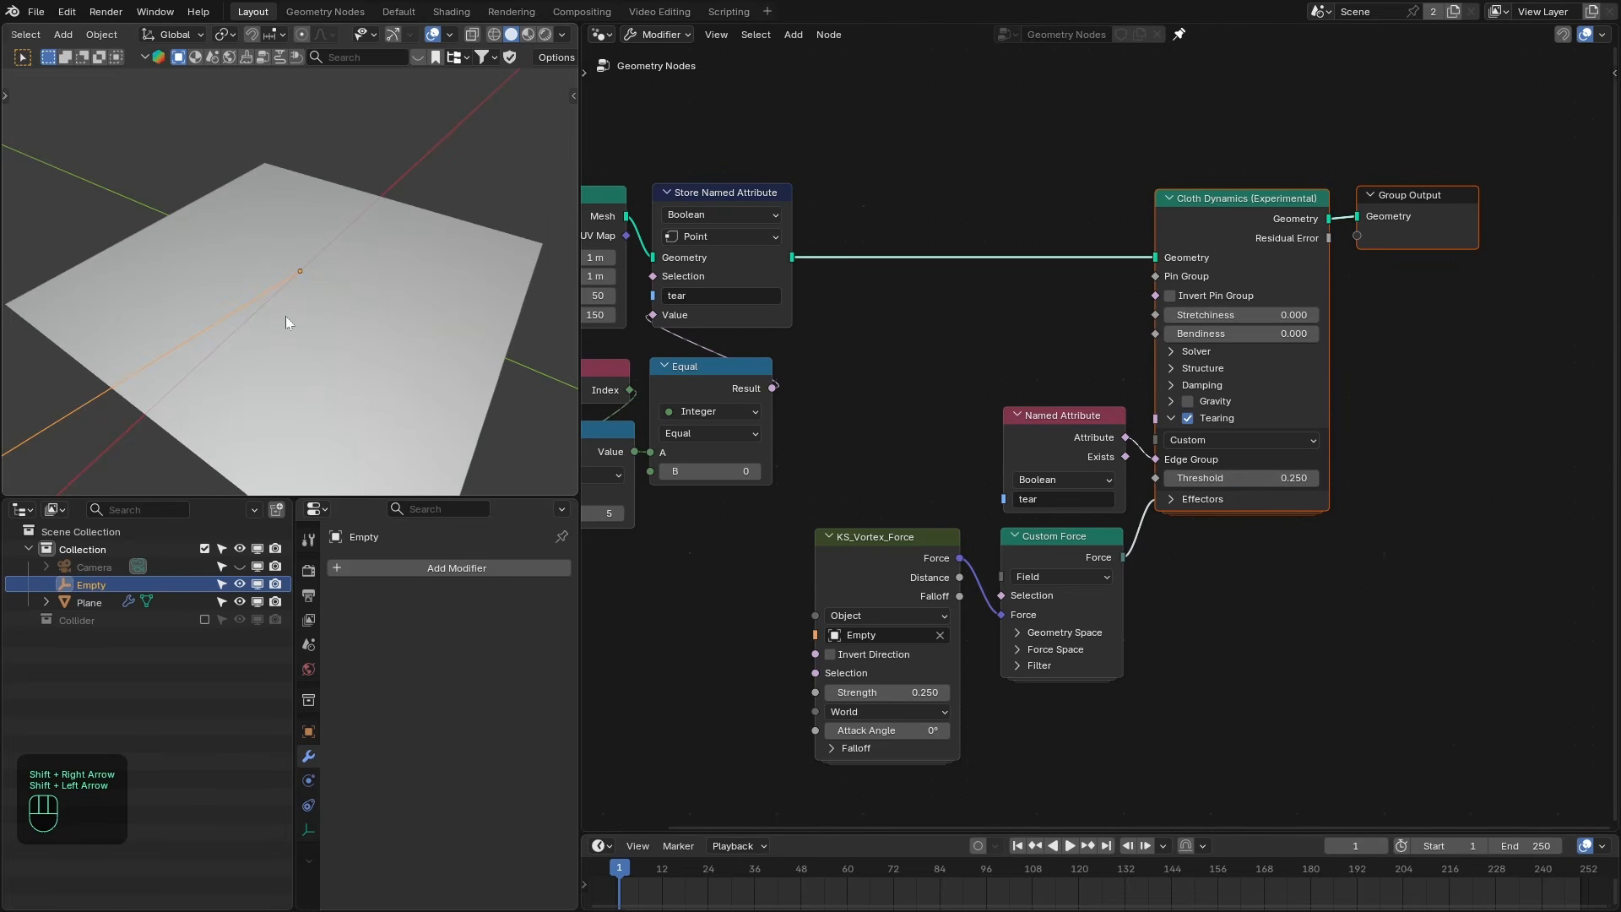
key(space)
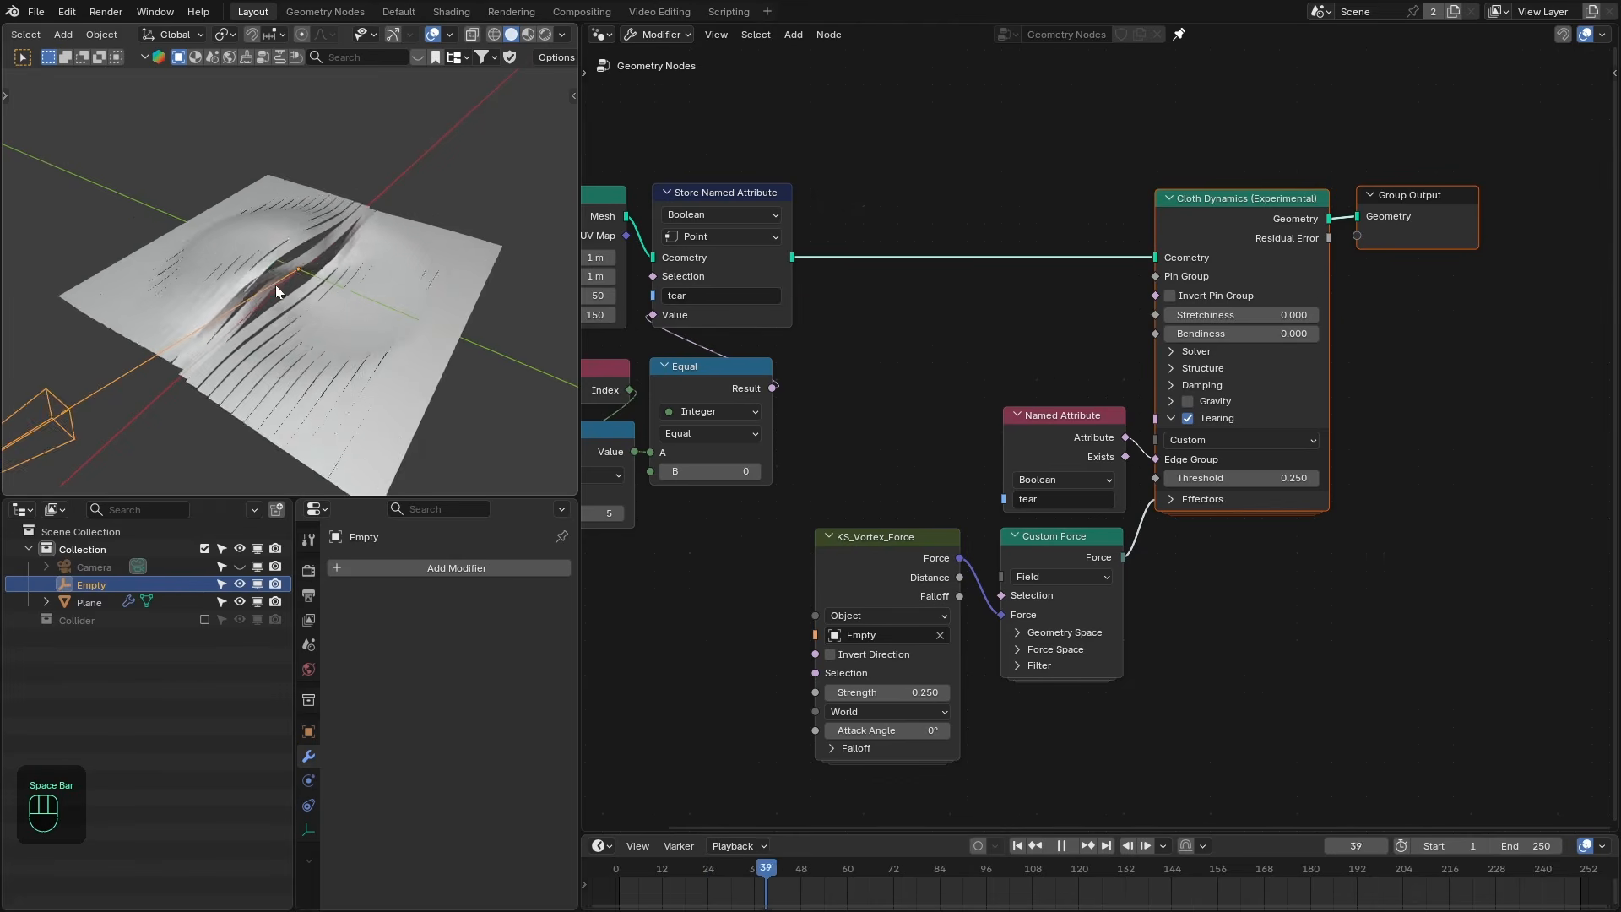
Stop playback and set the Falloff Width of the KS_Vortex_Force node to 0.35 m.
middle_drag(280, 286, 414, 265)
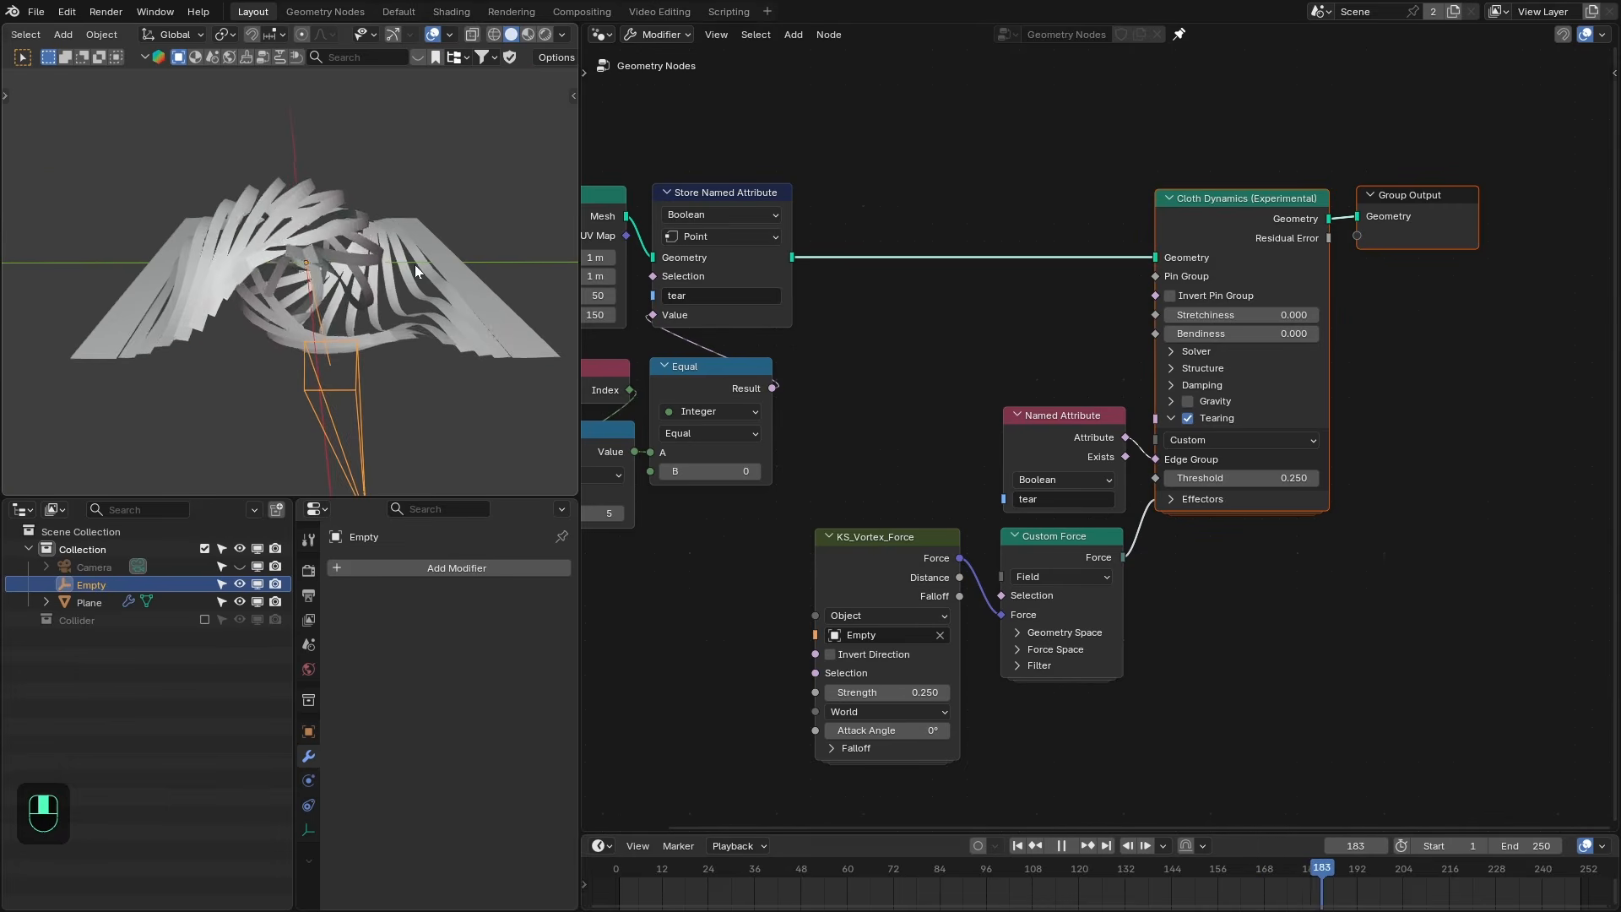
key(space)
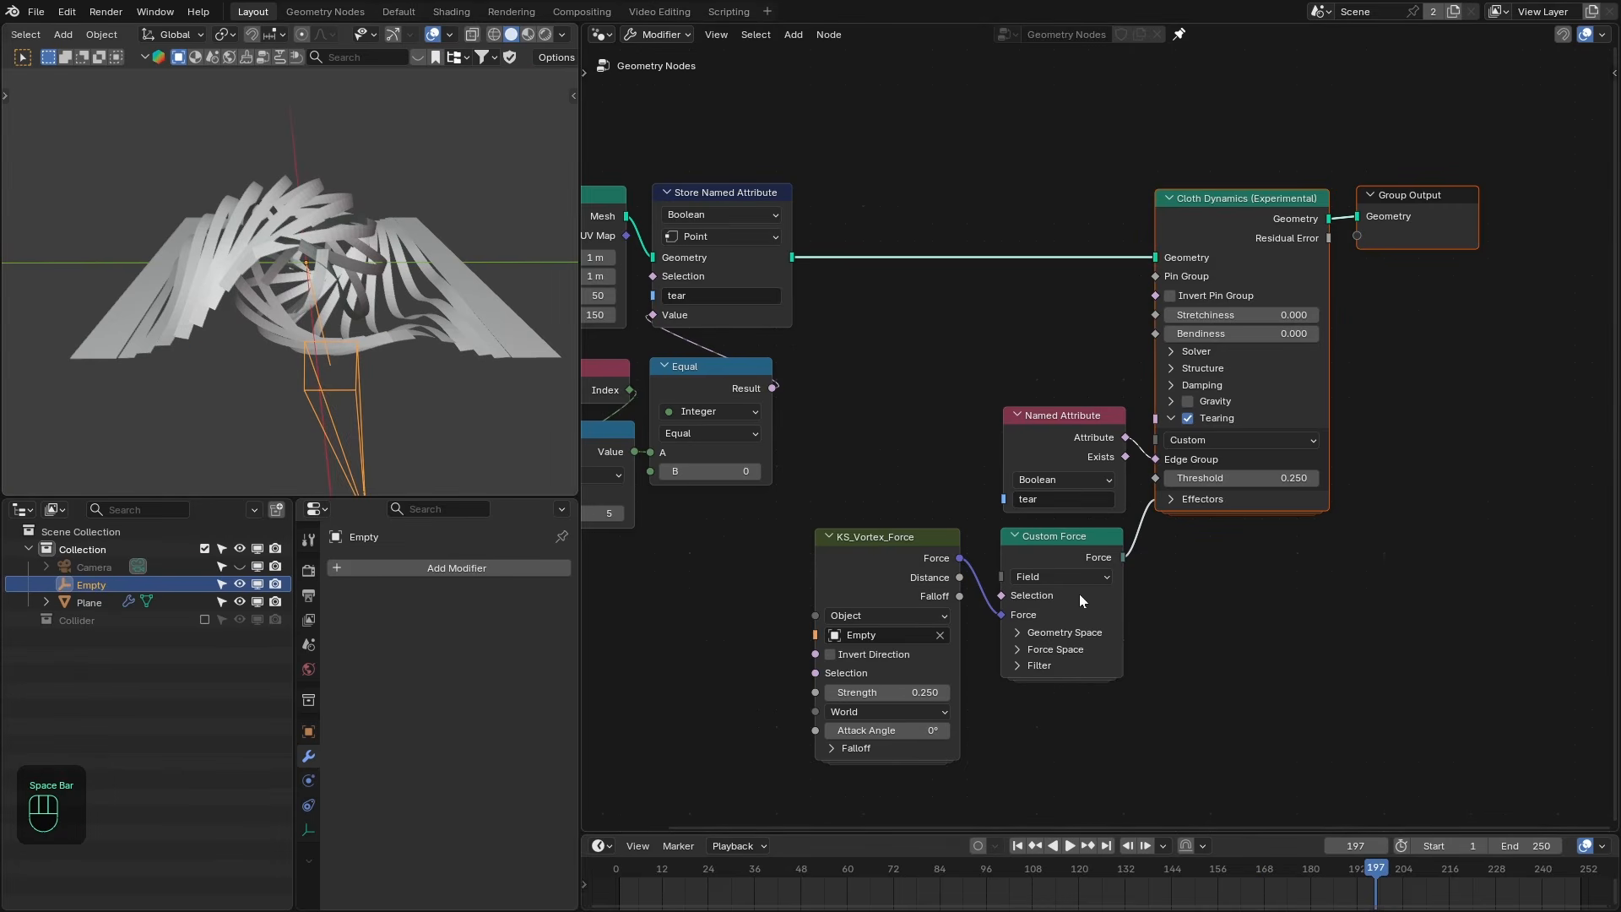
middle_drag(1145, 667, 1172, 517)
scroll(1172, 517, up, 1)
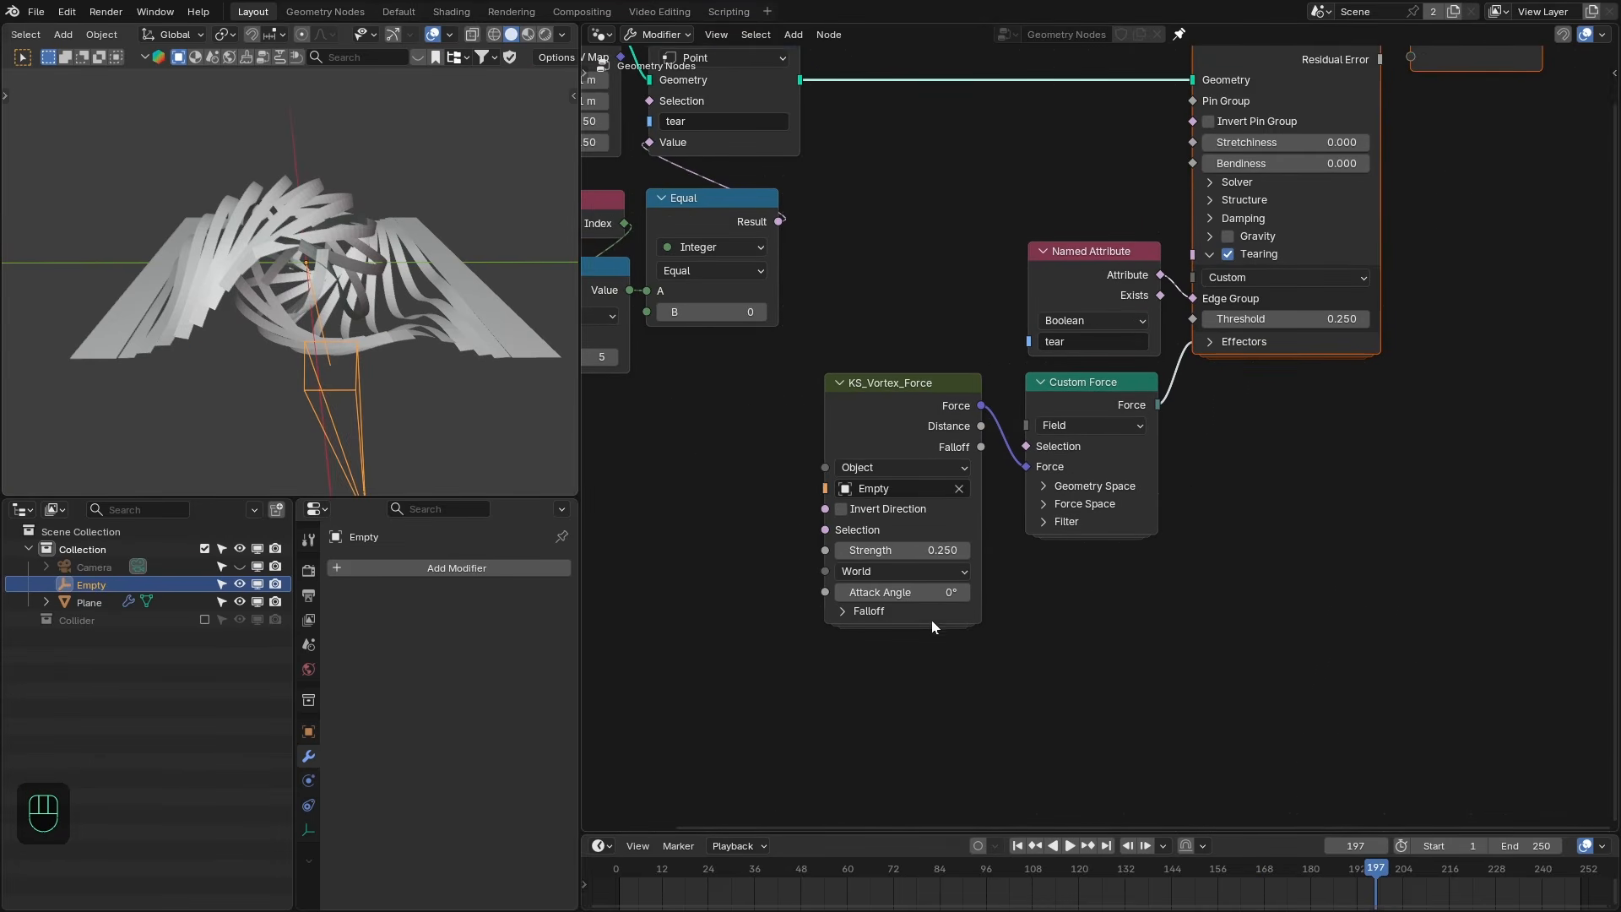
click(891, 612)
click(897, 696)
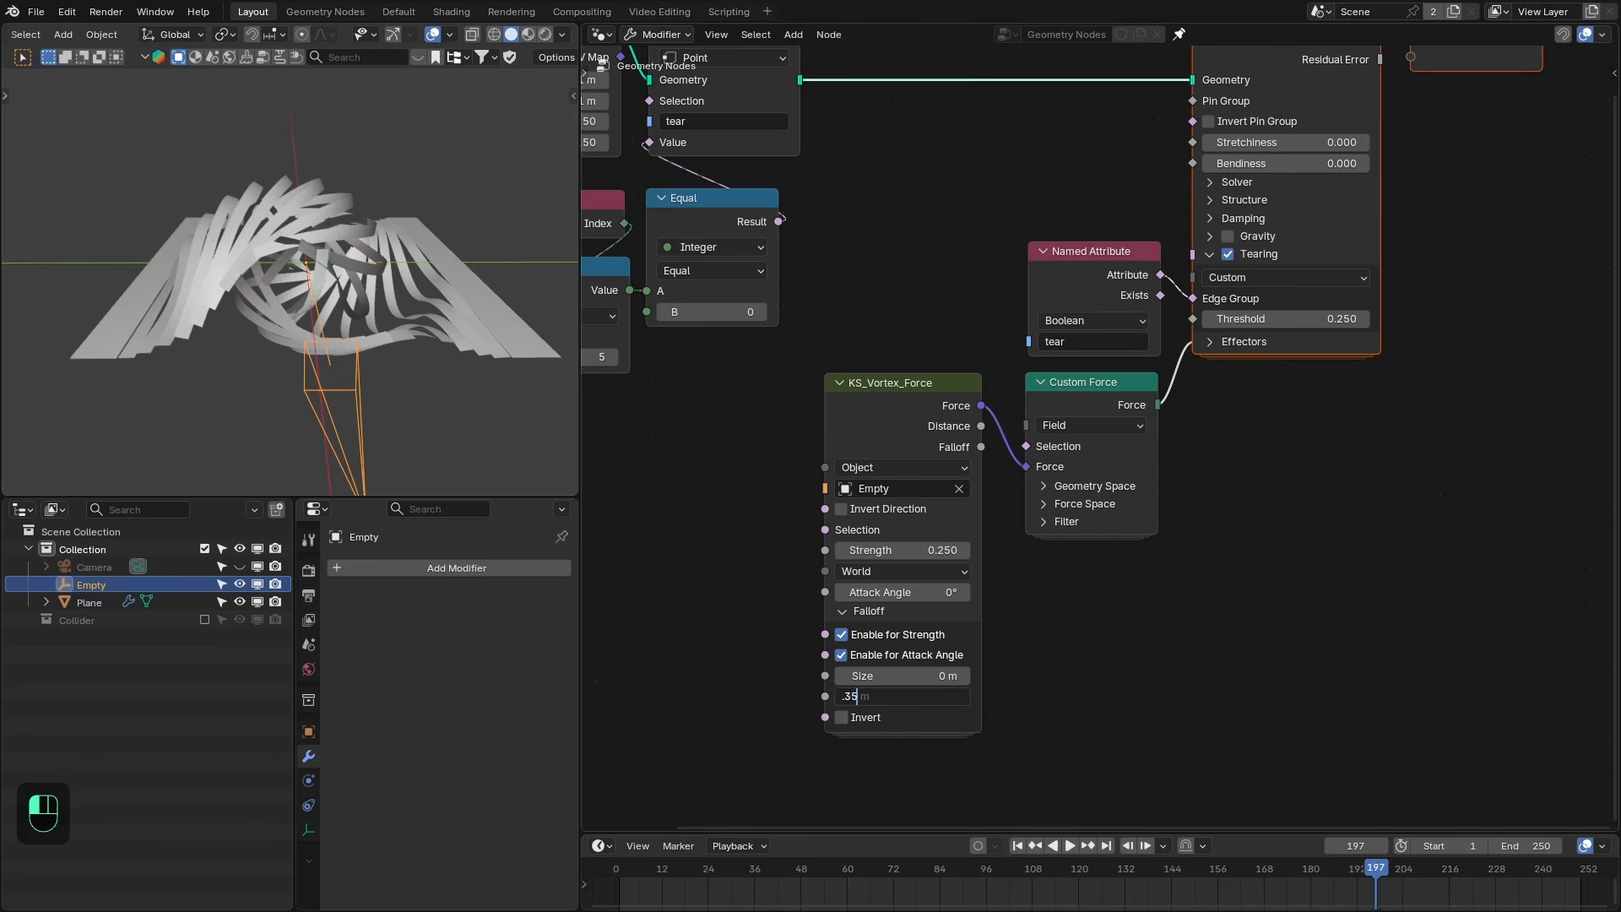
text(.35)
key(Return)
Replay the simulation from the first frame to examine the vortex with its adjusted falloff, and stop playback.
key(shift+Left)
key(space)
middle_drag(432, 363, 329, 346)
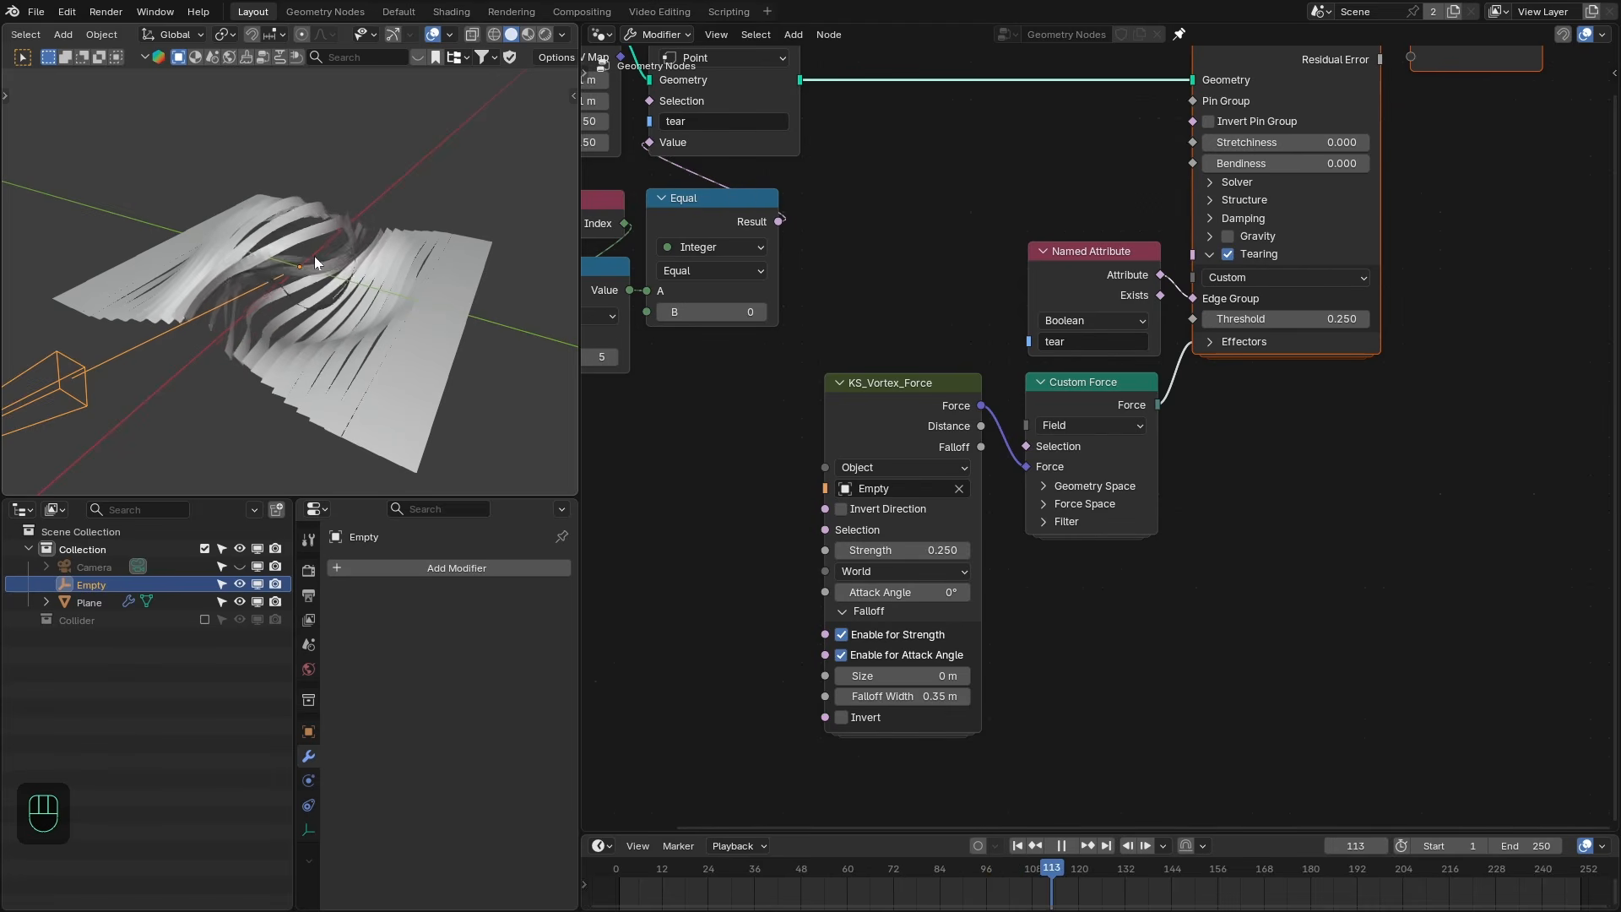
key(space)
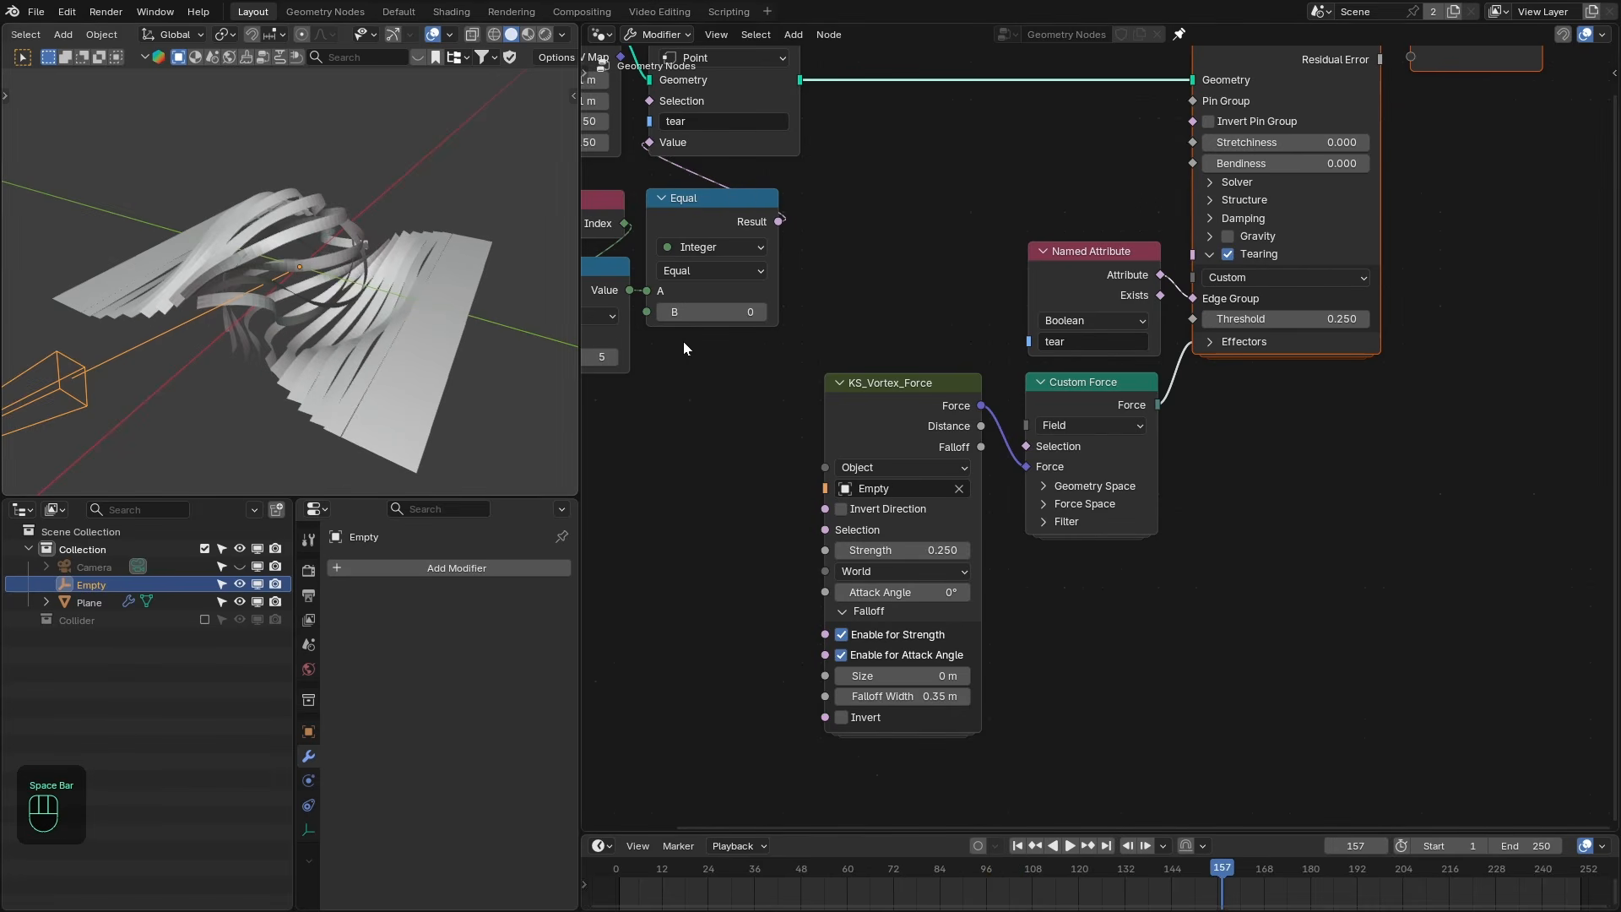
Make room beside KS_Vortex_Force and insert a Vector Math Add node between its Force output and the Custom Force node.
middle_drag(948, 388, 1065, 302)
drag(1020, 327, 833, 388)
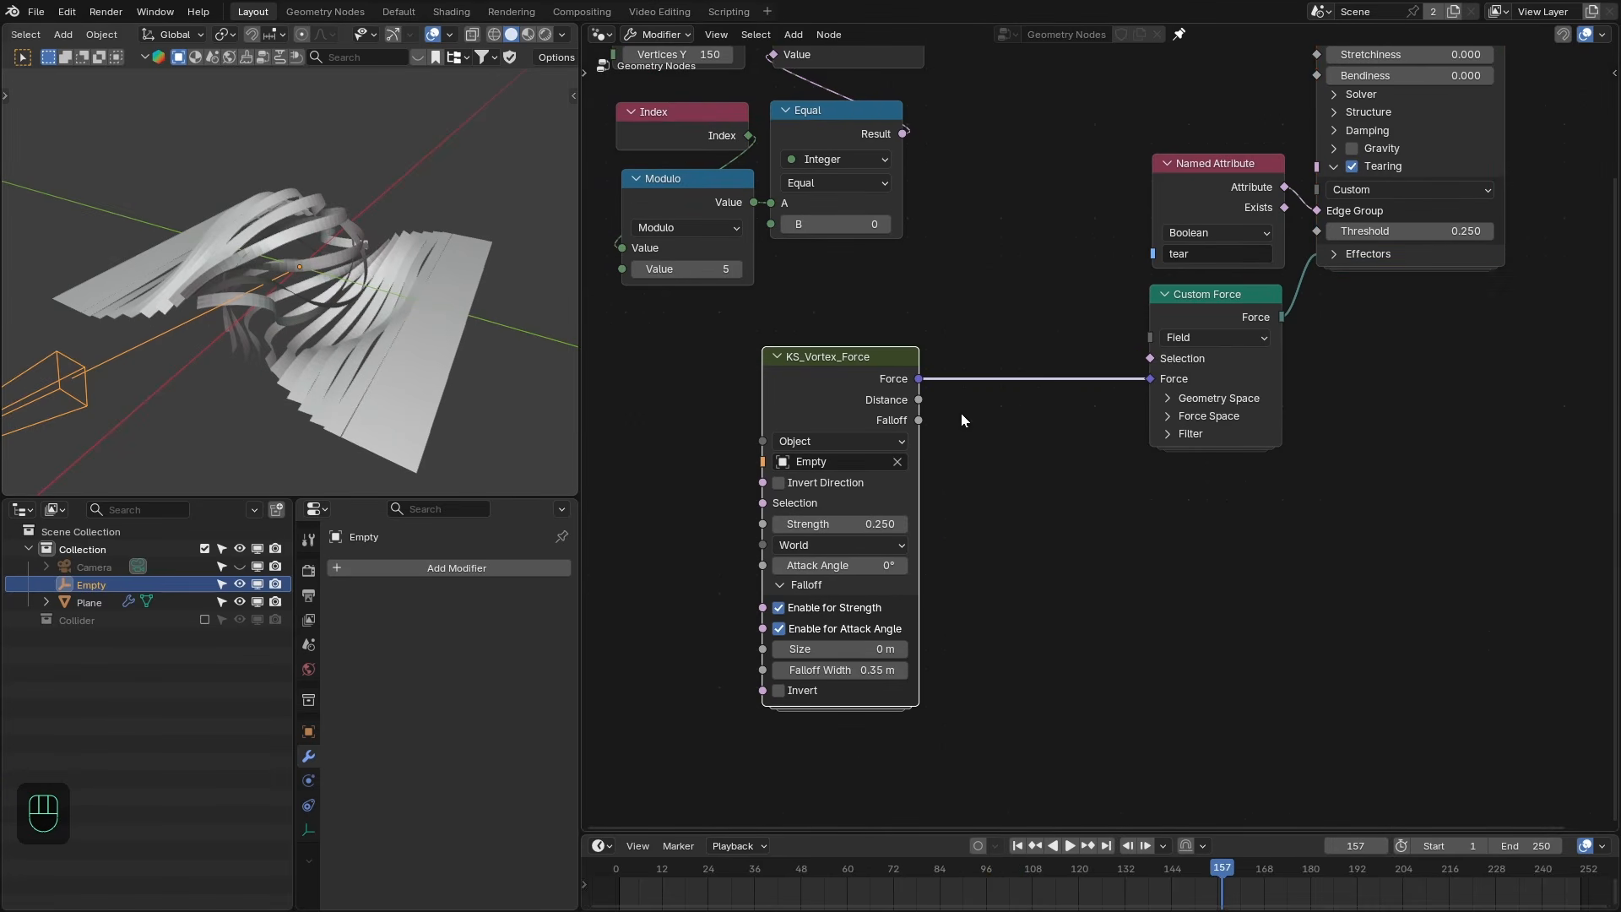
key(shift+a)
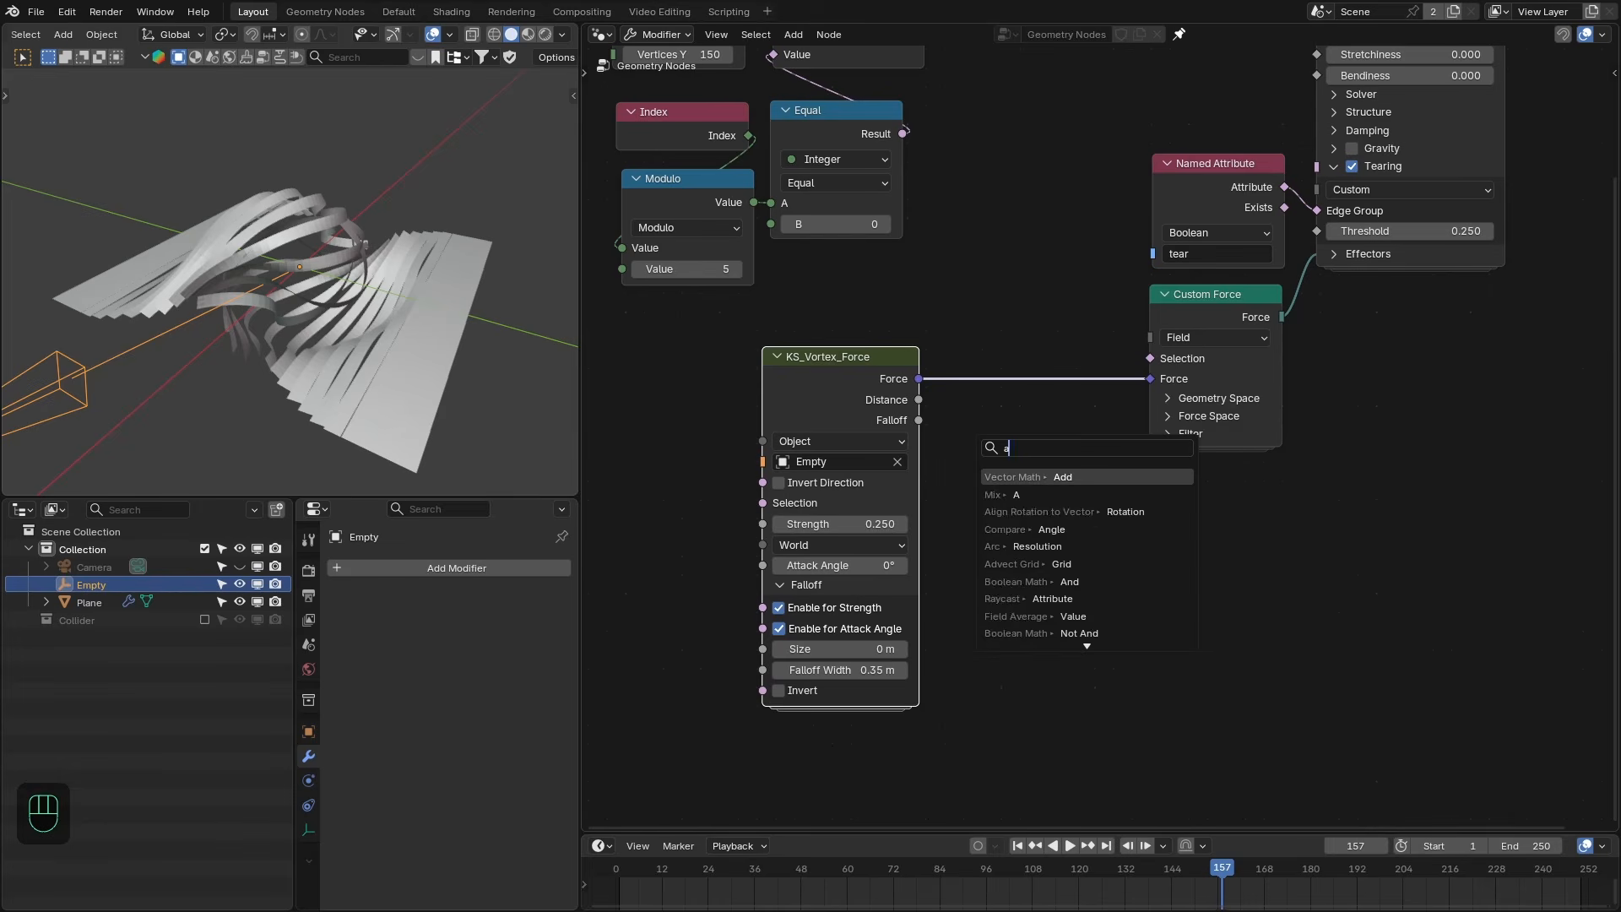
text(add)
key(Return)
click(991, 392)
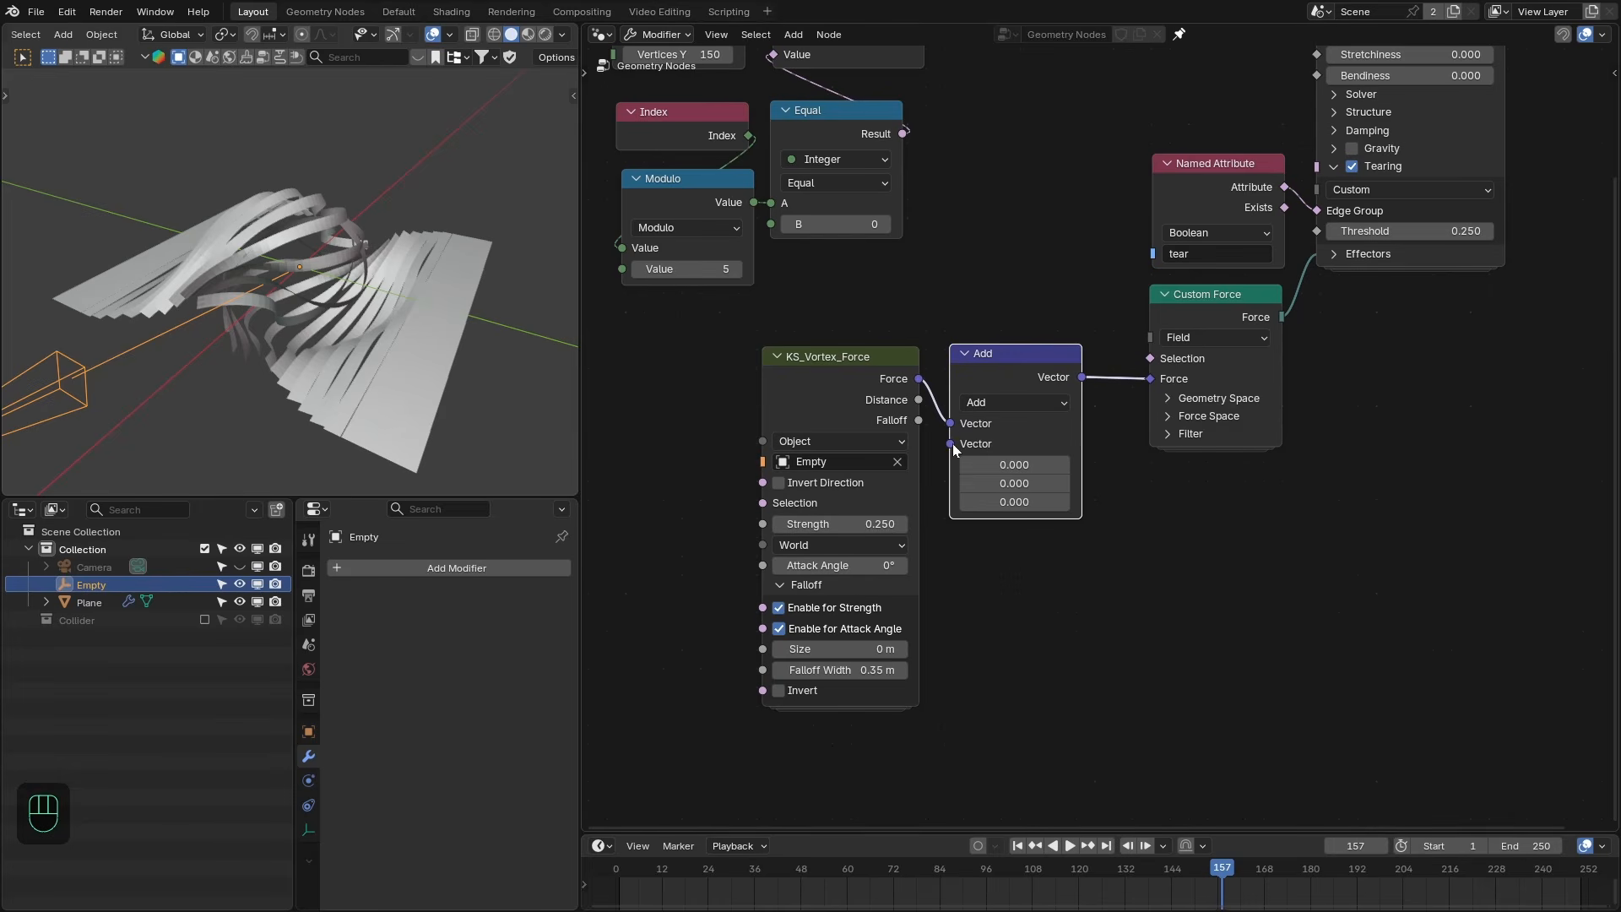
Add a KS_Turbulence_Force node and connect its Force output to the second Vector input of the Add node.
key(shift+a)
mouse_move(986, 790)
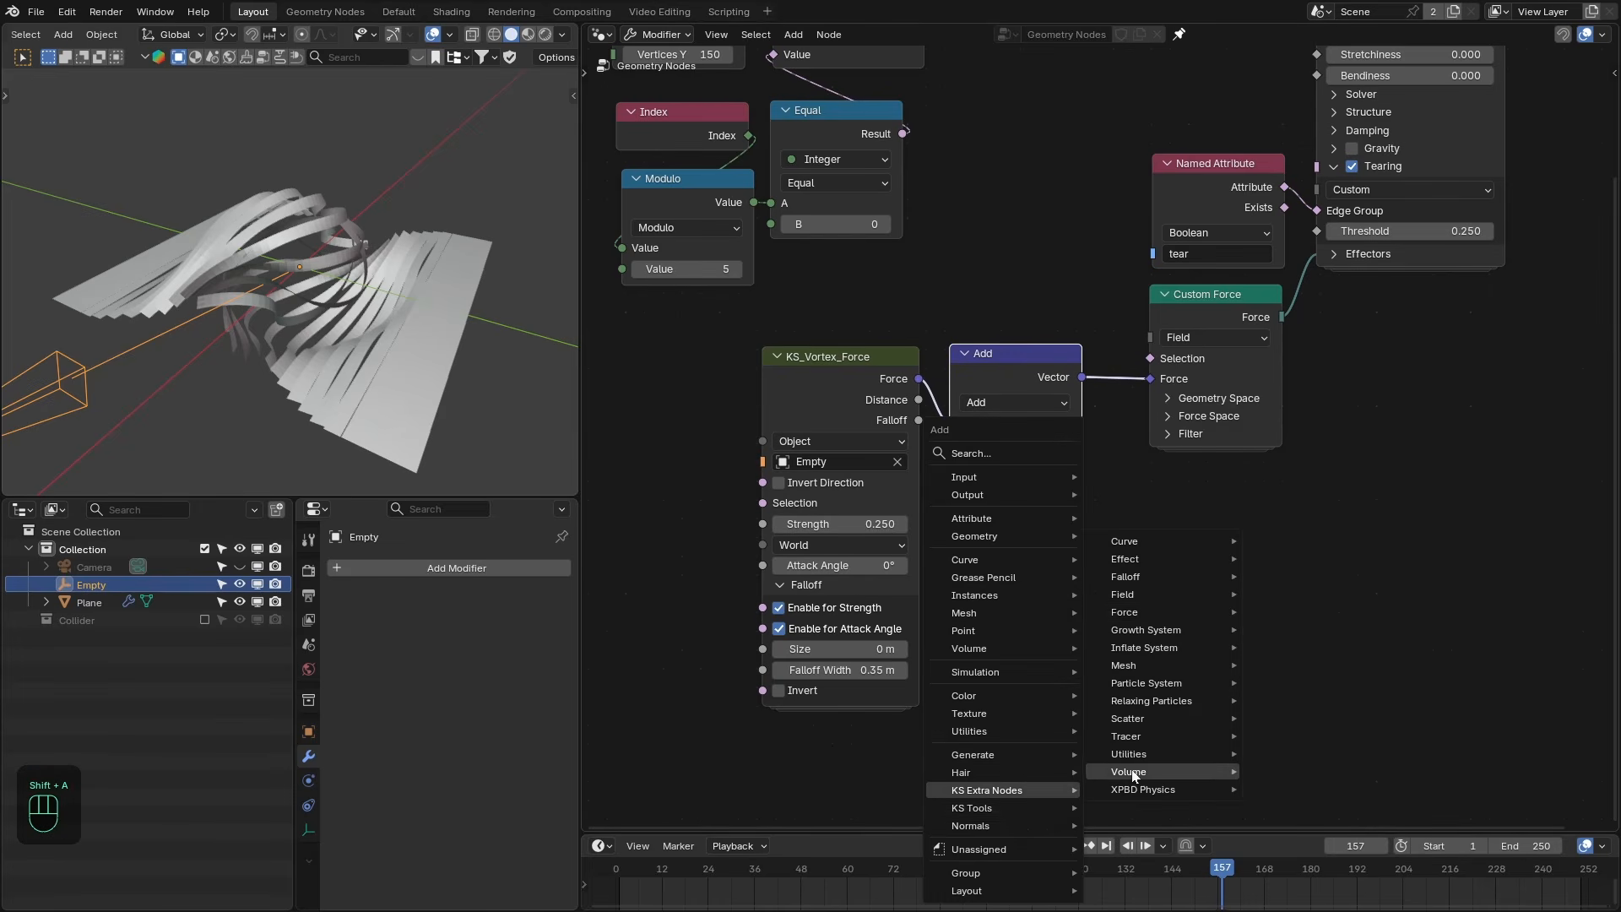
mouse_move(1141, 610)
click(1314, 581)
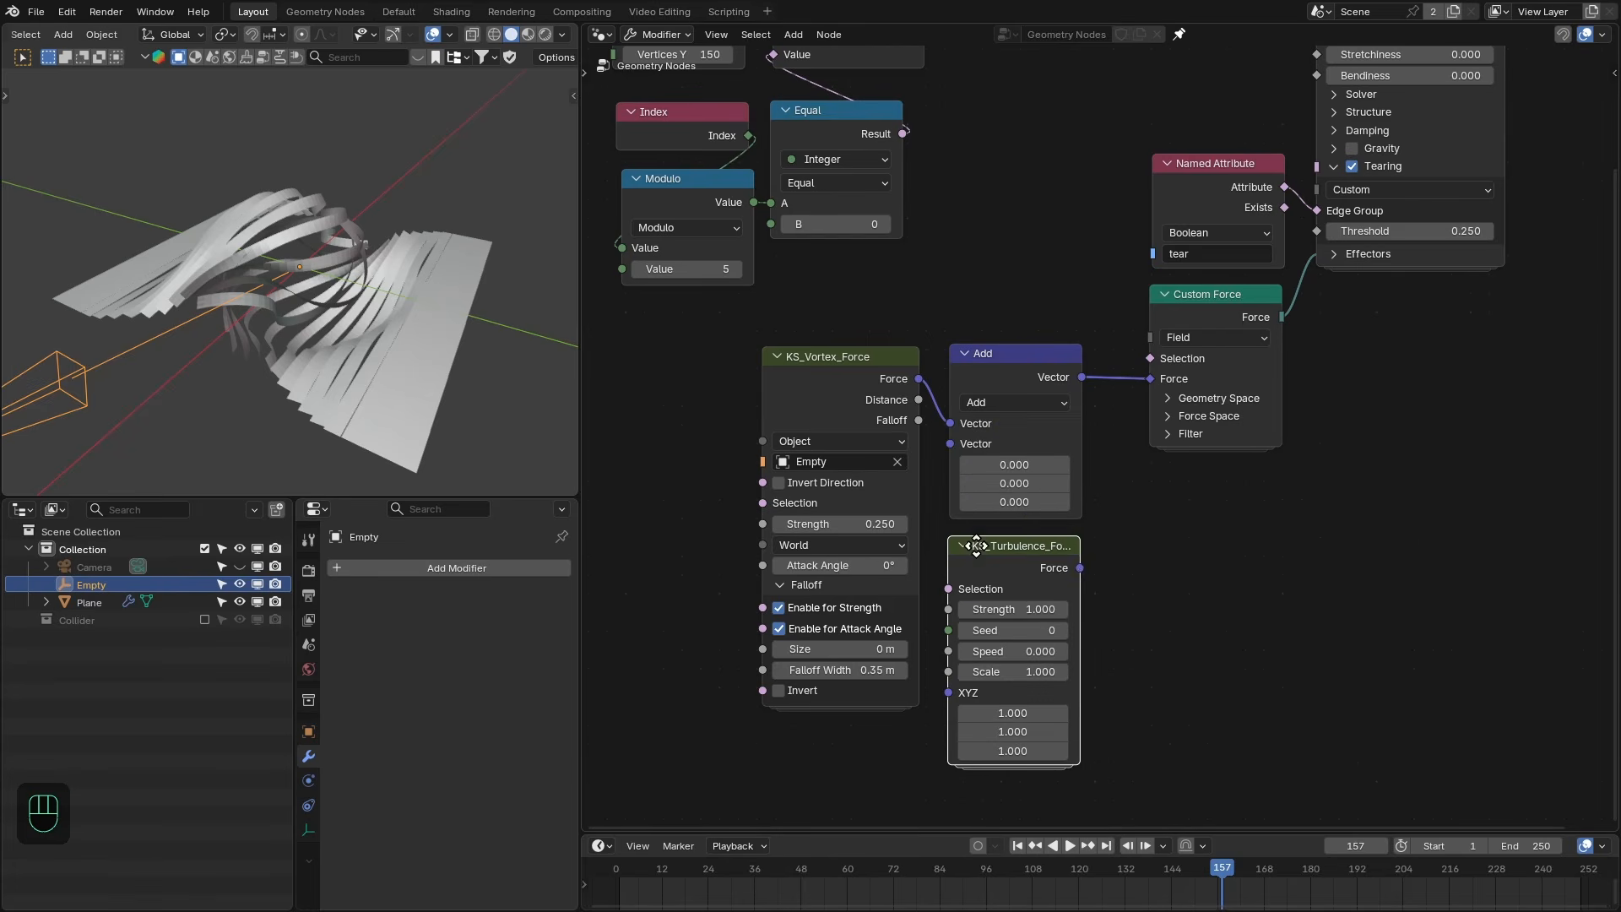
drag(936, 465, 942, 450)
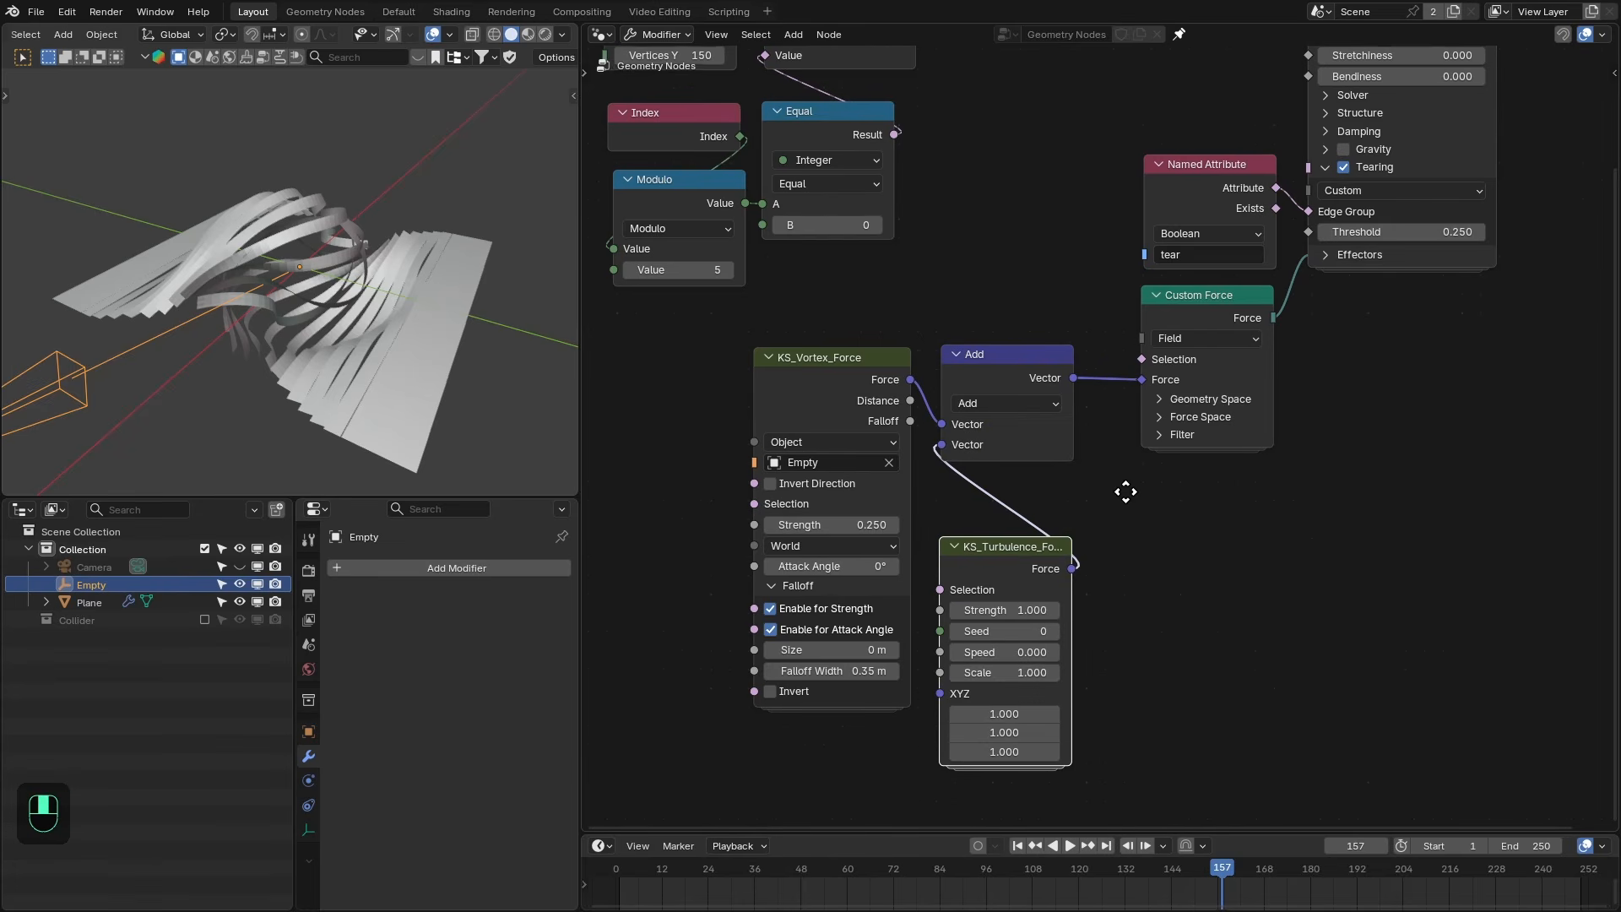
middle_drag(1160, 548, 1091, 574)
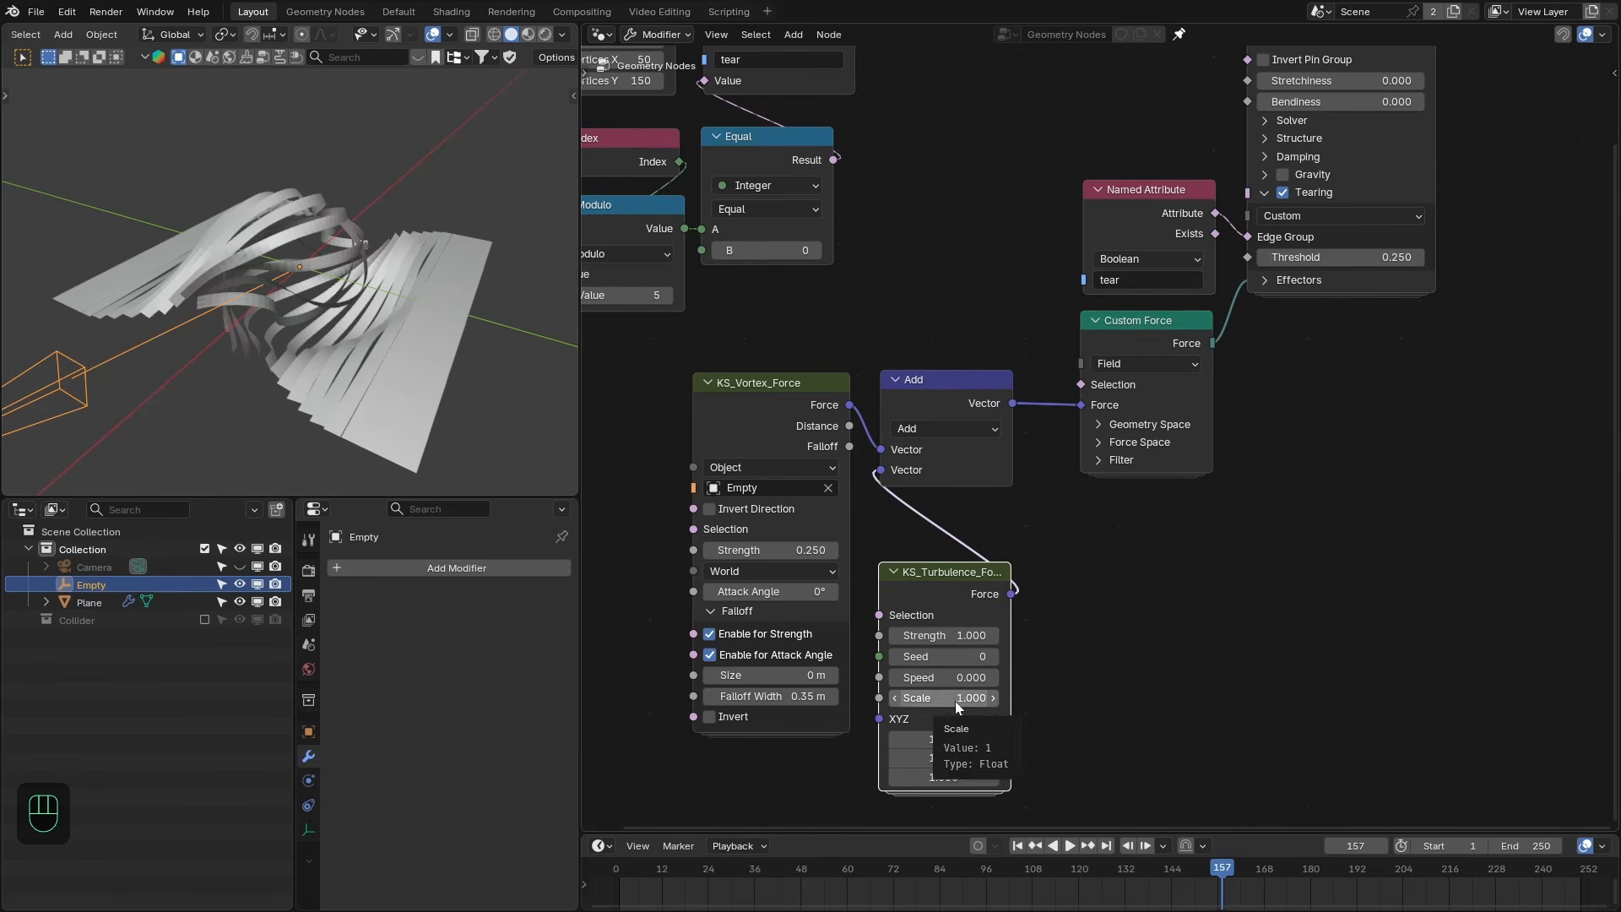
Play the simulation from the first frame to examine the combined vortex and turbulence forces, and stop playback.
key(shift+Right)
key(shift+Left)
key(space)
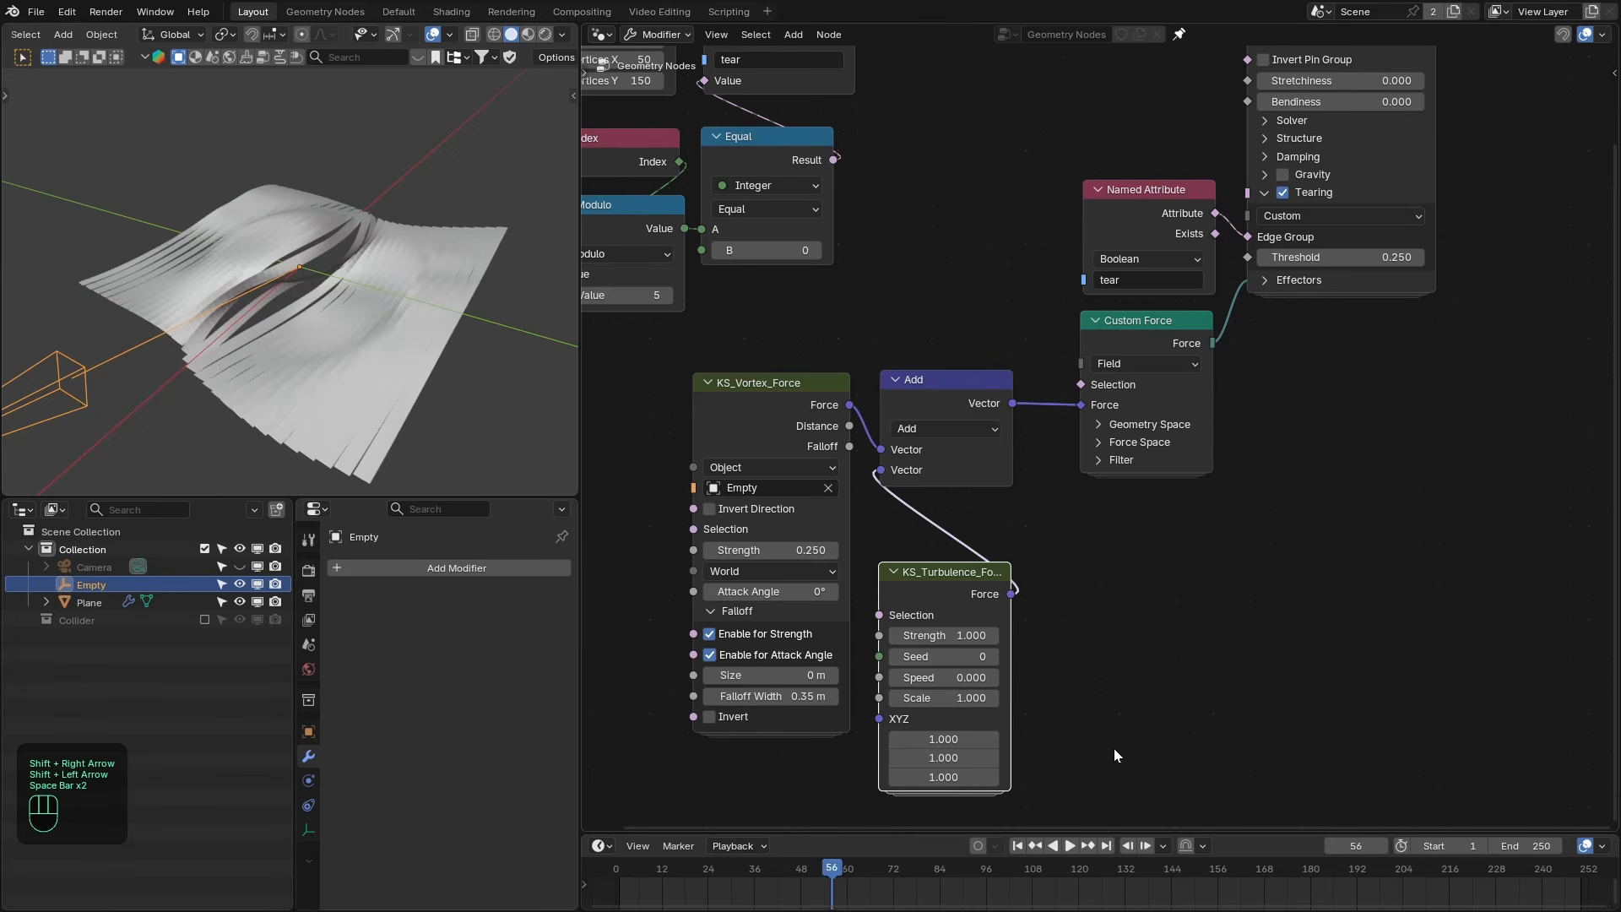
key(space)
Set the turbulence force's Scale to 5 and replay the simulation from the first frame to test it.
key(Return)
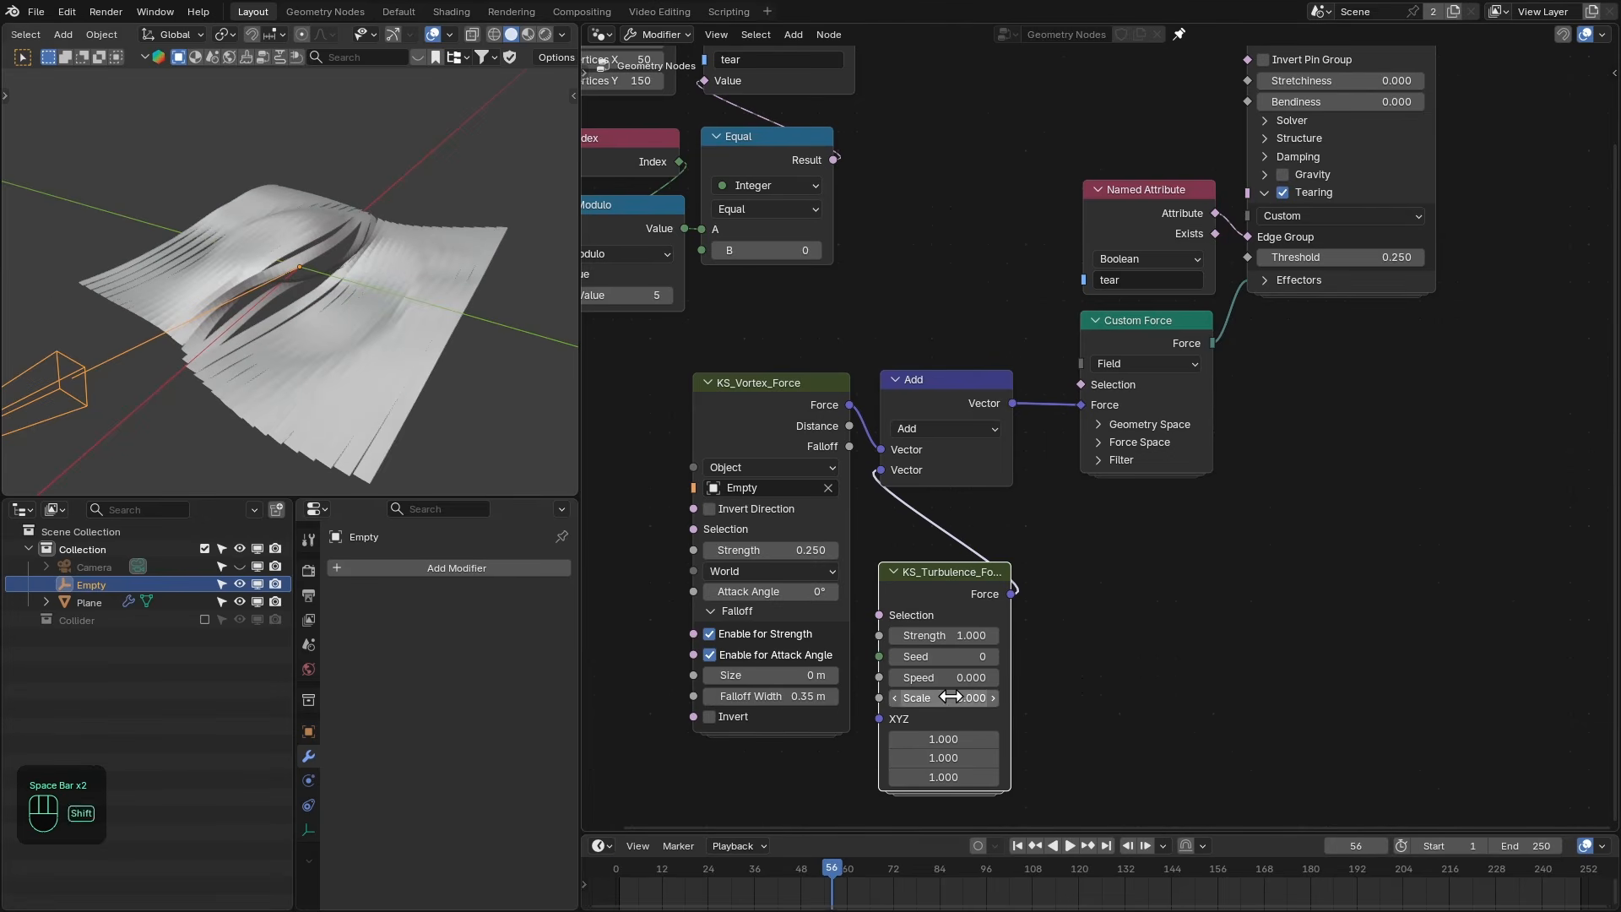
key(shift+Left)
key(space)
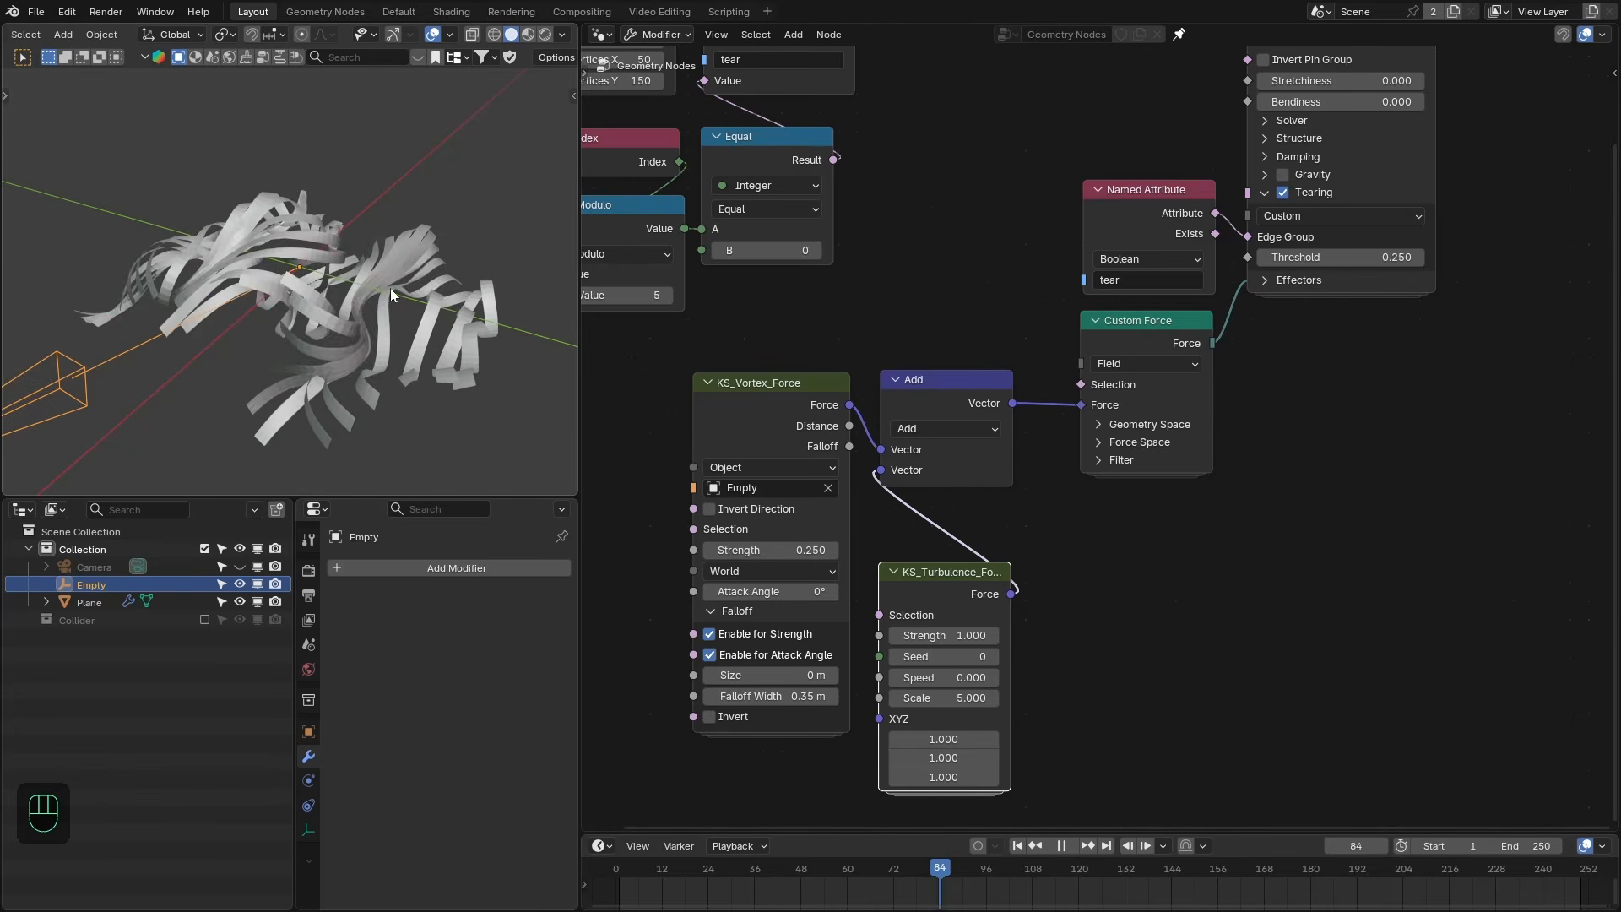
key(space)
scroll(858, 514, down, 1)
middle_drag(362, 223, 470, 298)
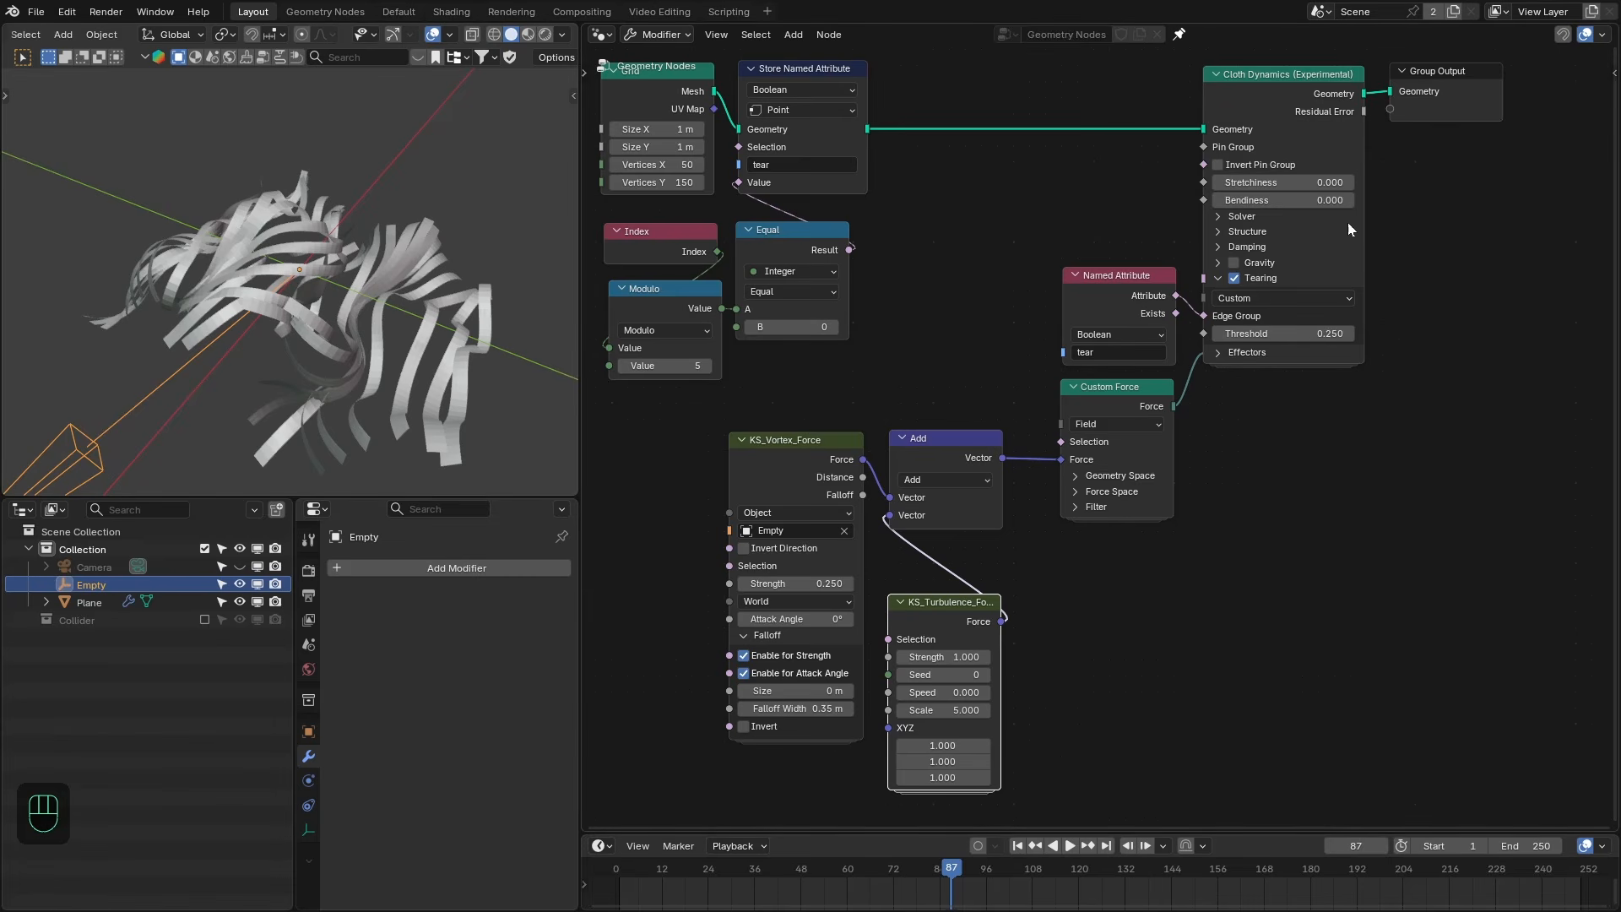
Preview the vortex force's Falloff on the cloth through a Viewer node at the first frame.
ctrl+shift+click(1322, 94)
ctrl+shift+click(859, 496)
key(shift+Left)
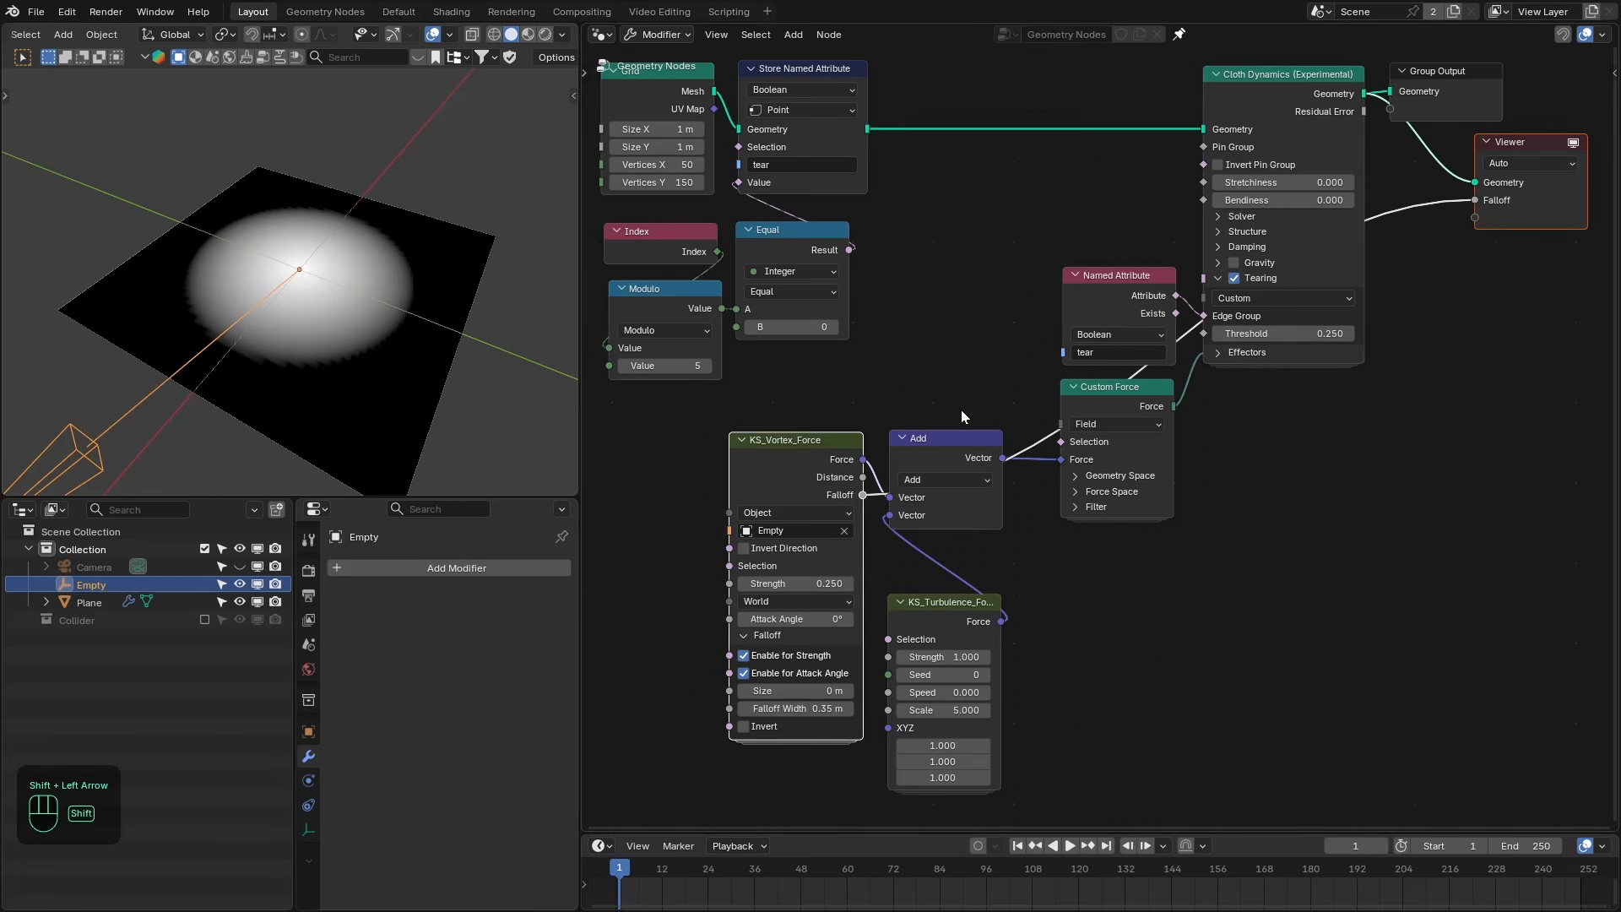
Connect the vortex force's Falloff output to the turbulence force's Strength input and tidy the two nodes' placement.
drag(862, 495, 907, 348)
drag(903, 672, 898, 654)
drag(863, 499, 858, 494)
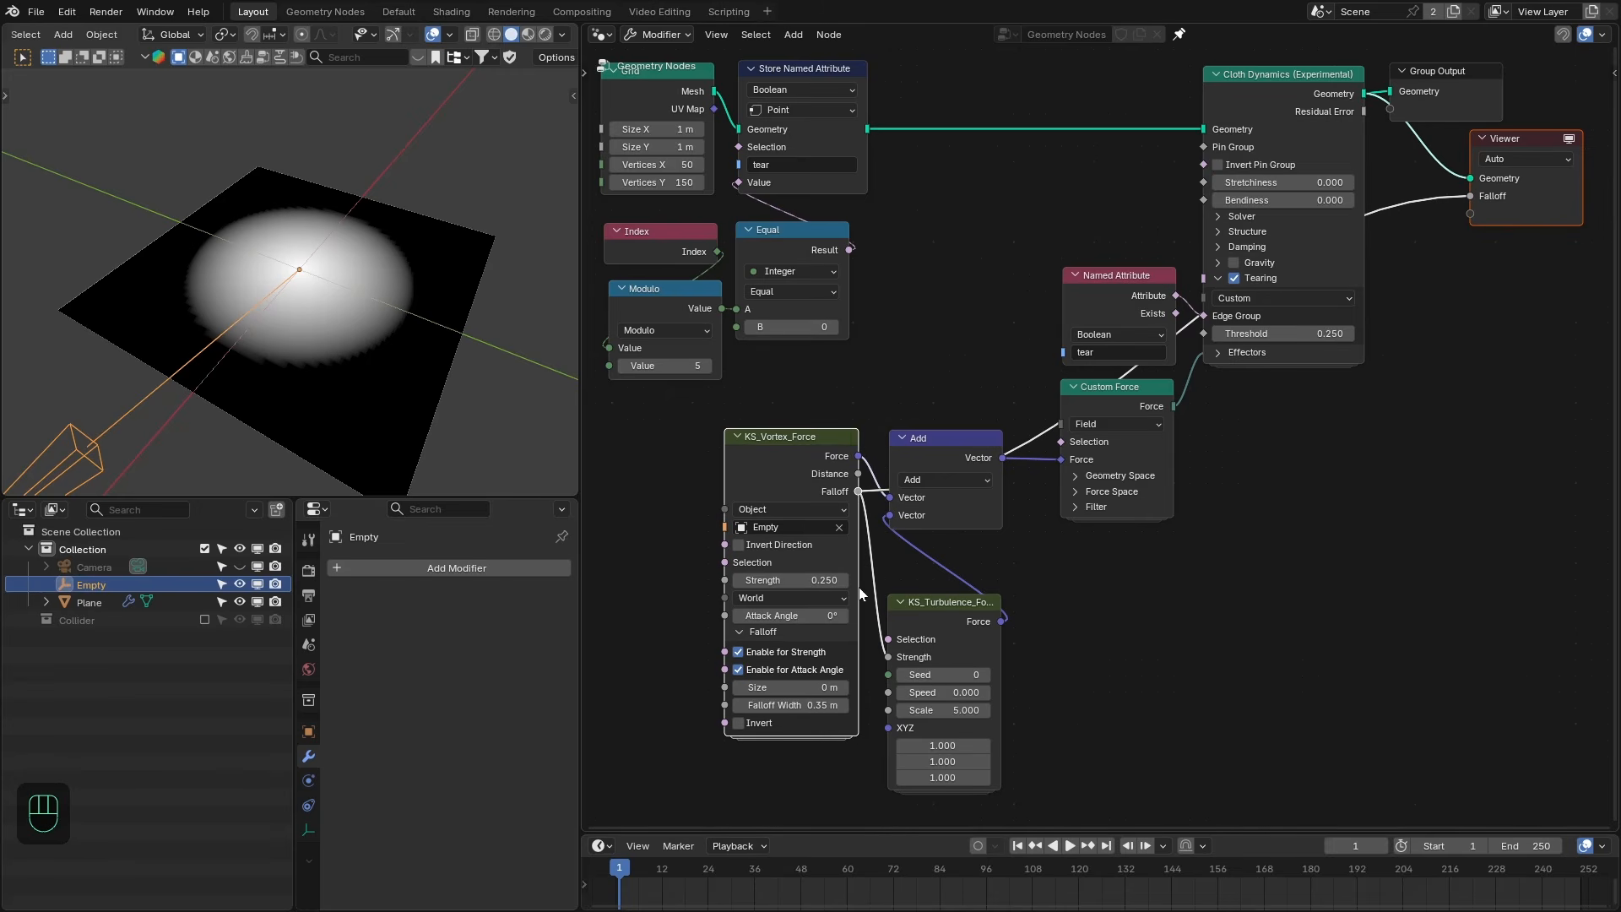
drag(932, 606, 930, 547)
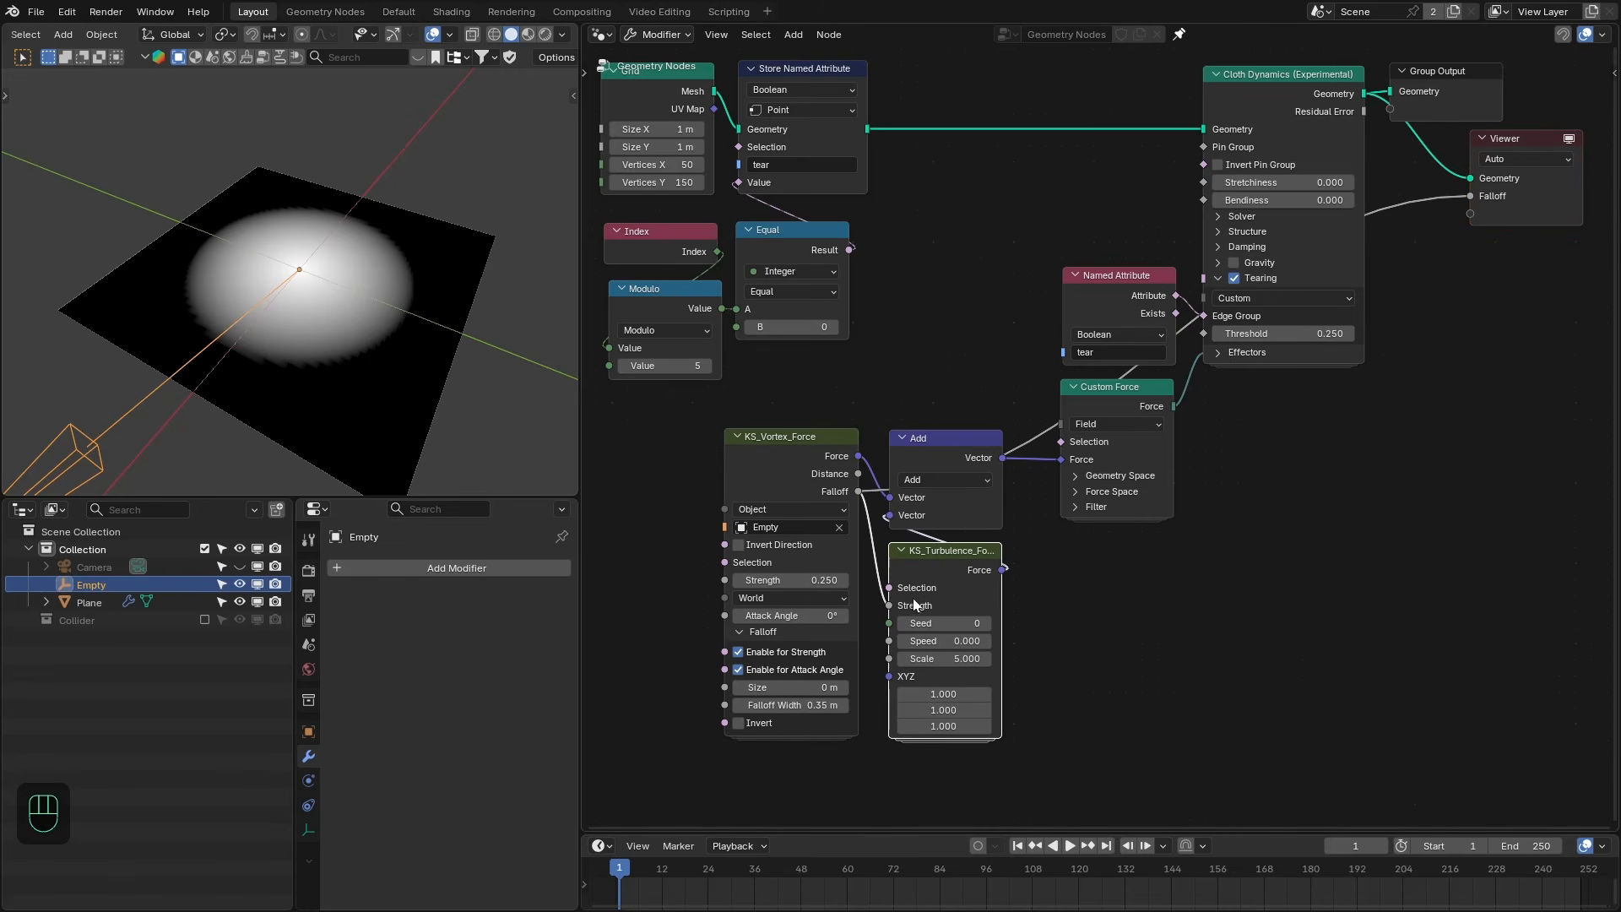
Move KS_Vortex_Force aside and insert a Math Multiply node between its Falloff output and the turbulence Strength.
drag(778, 464, 750, 591)
text(mult)
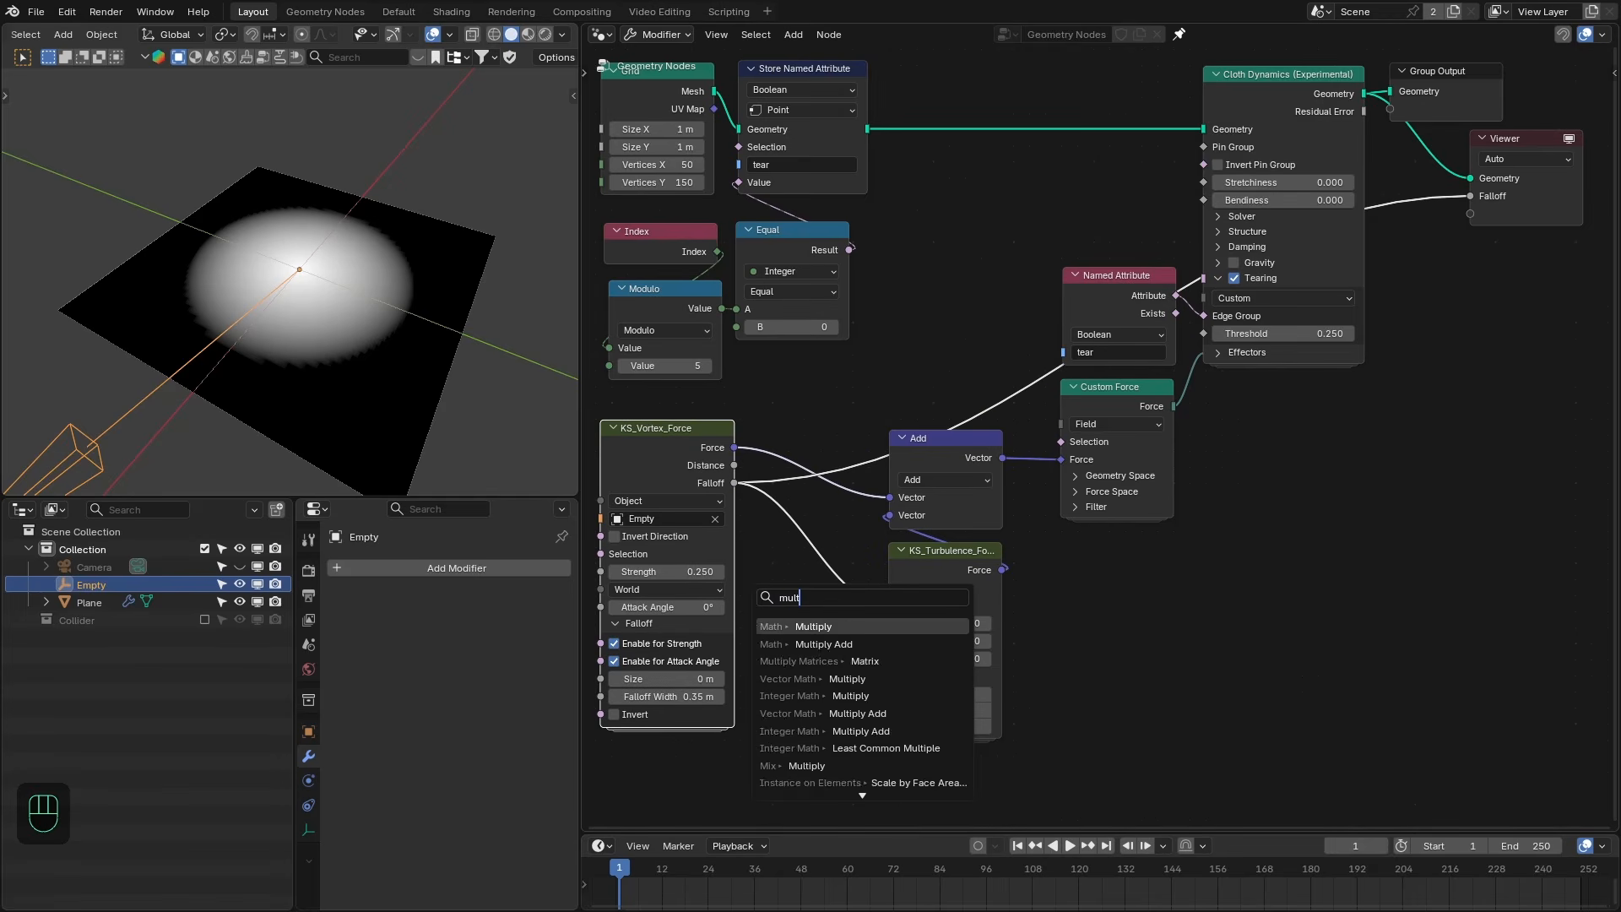
key(Return)
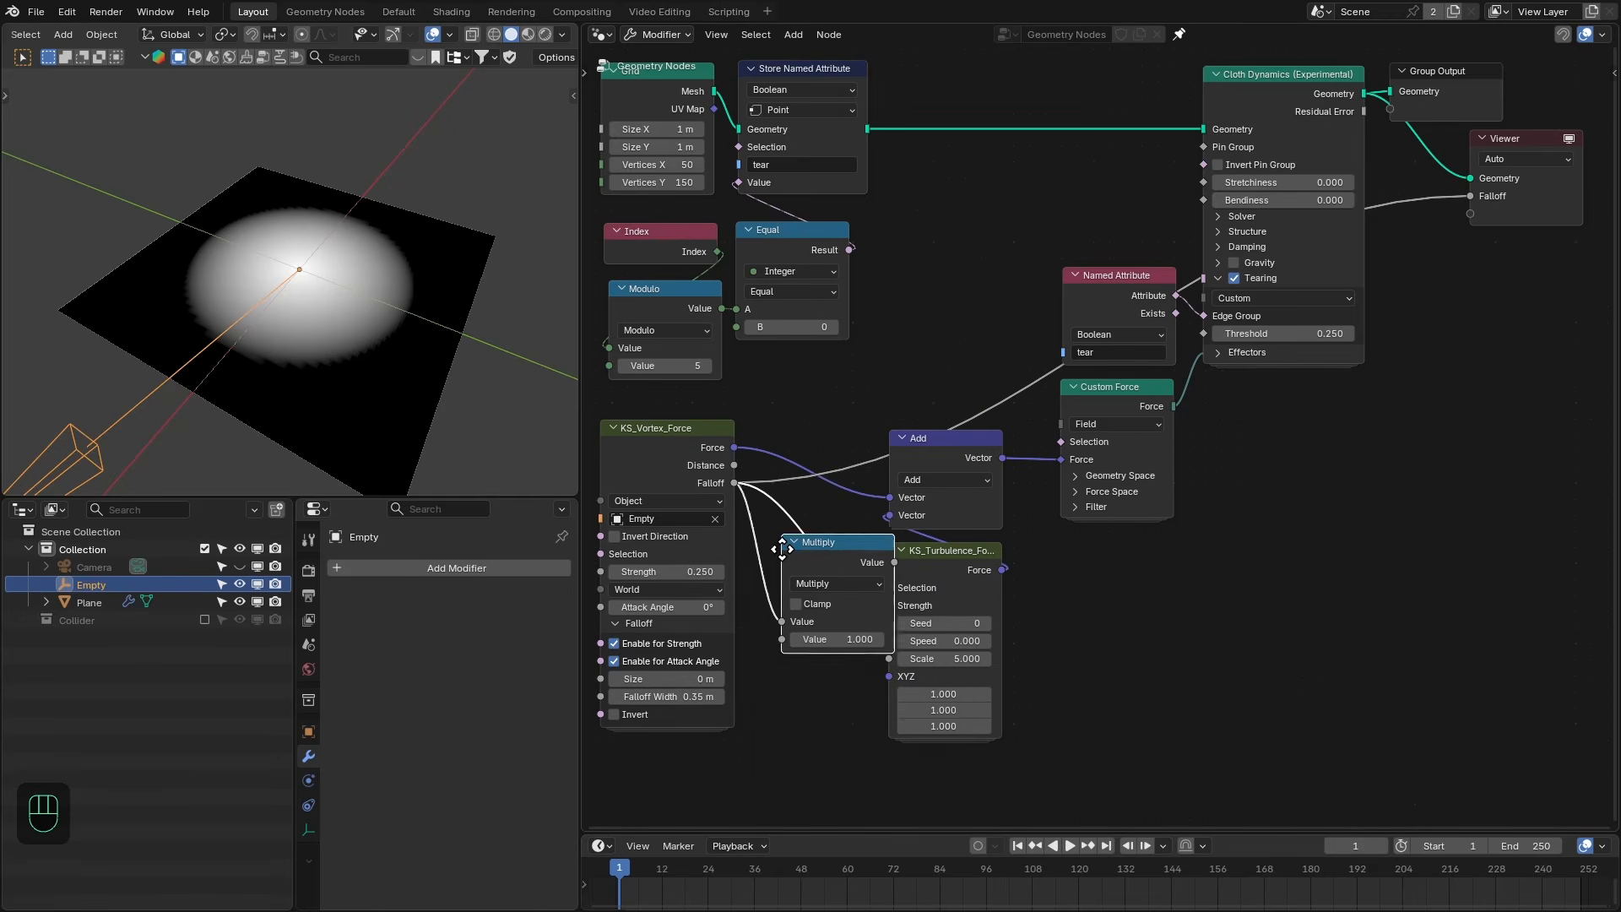
click(834, 657)
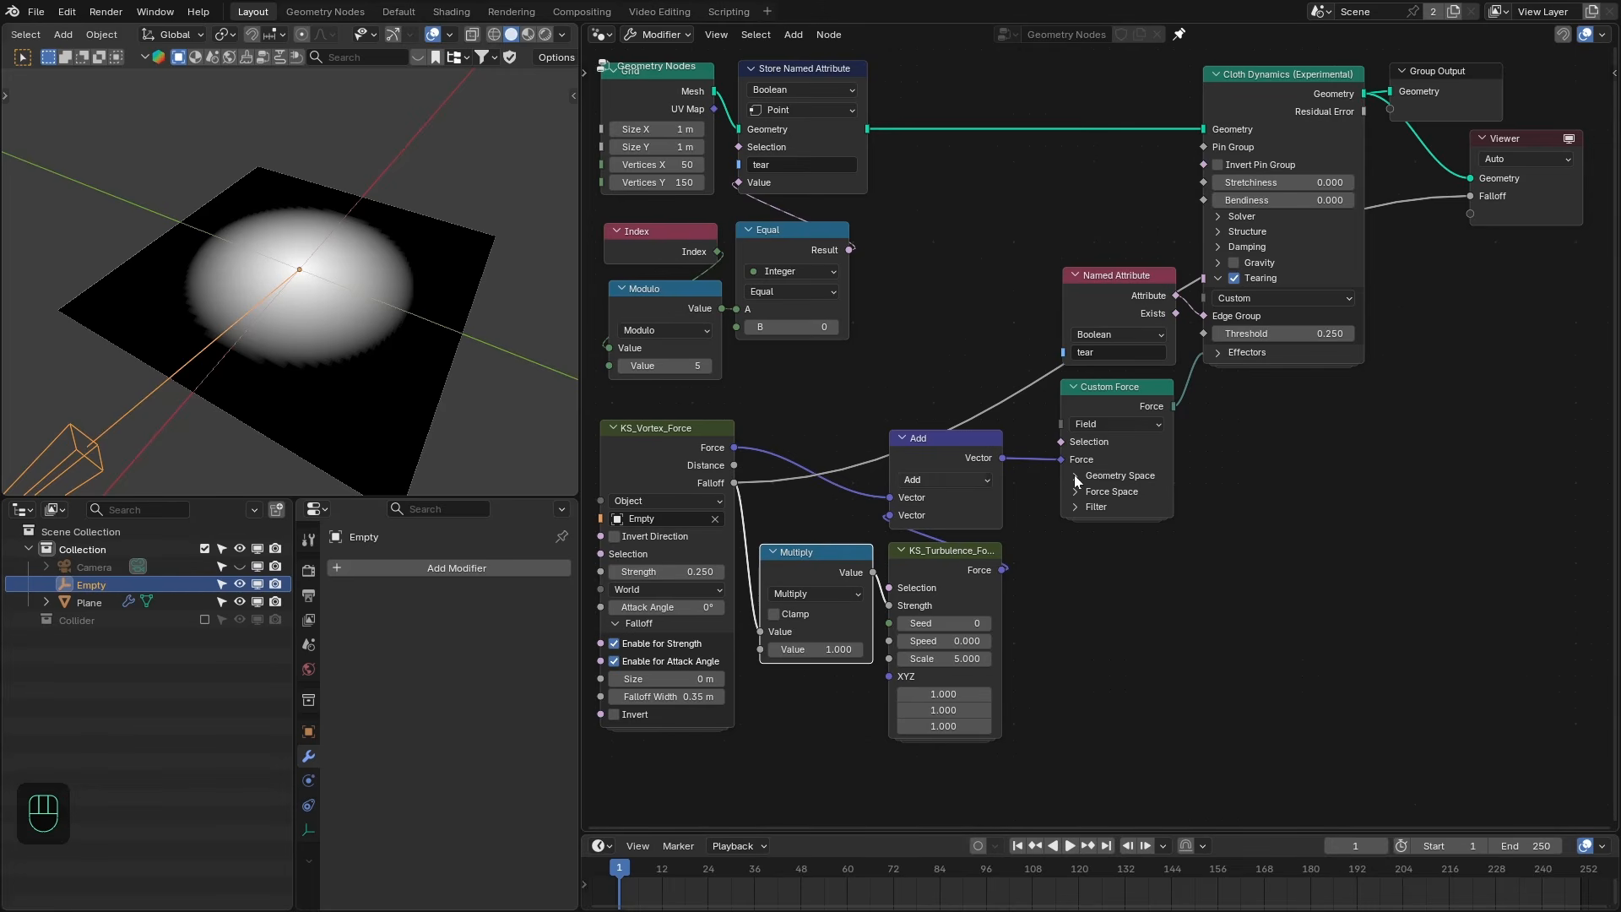
Delete the Viewer node and play the simulation from the first frame to examine the falloff-limited turbulence.
click(1537, 189)
key(x)
key(shift+Right)
key(shift+Left)
key(space)
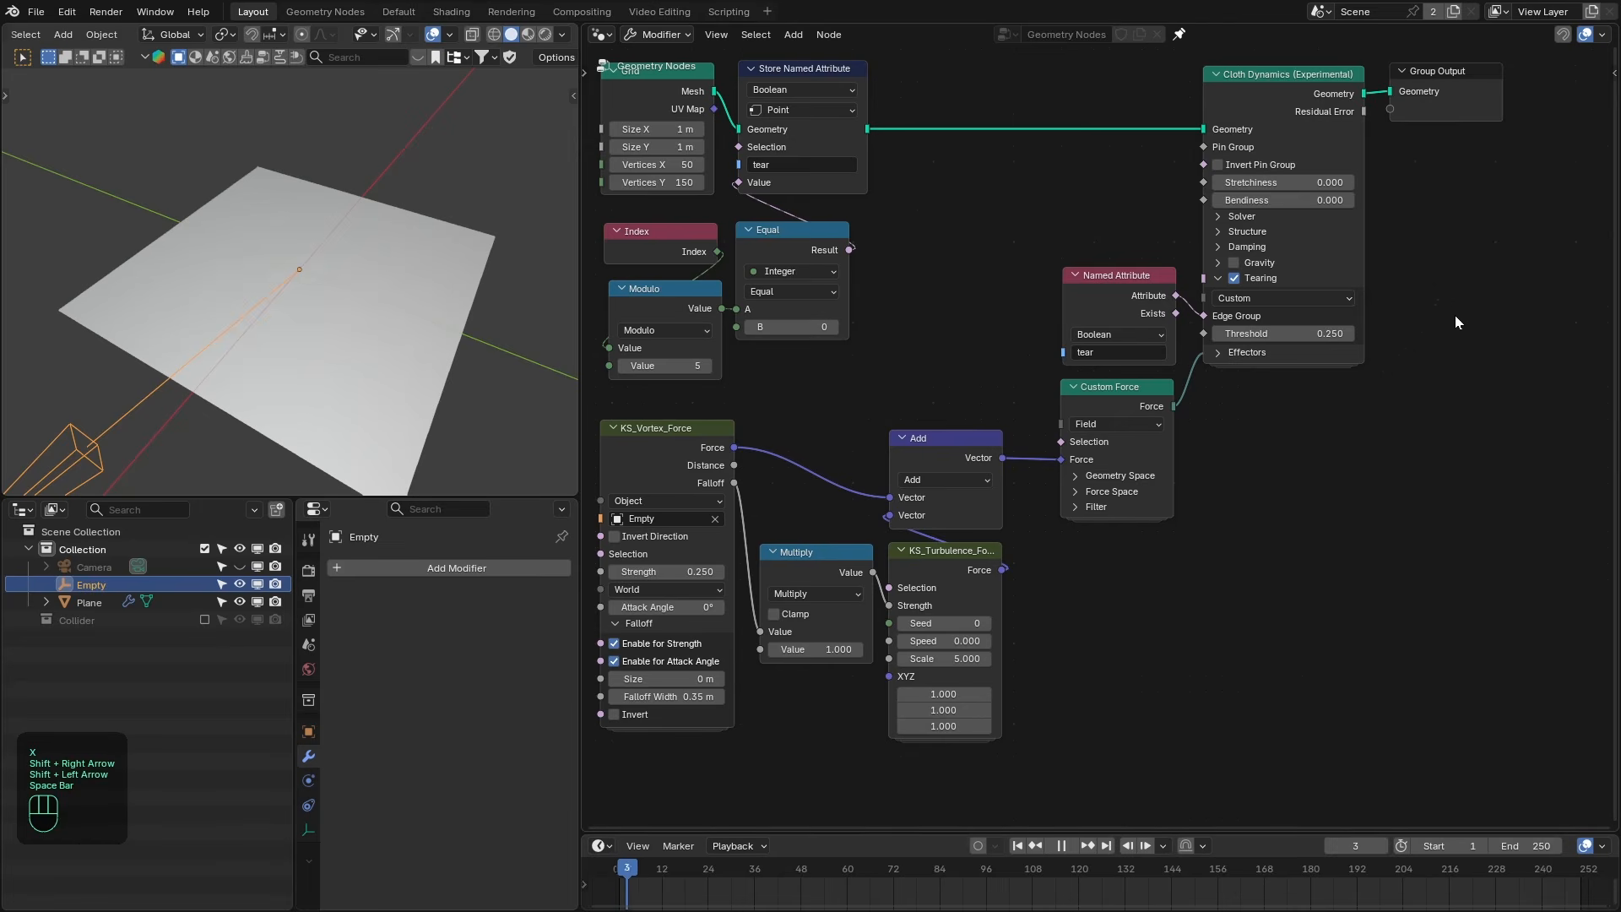
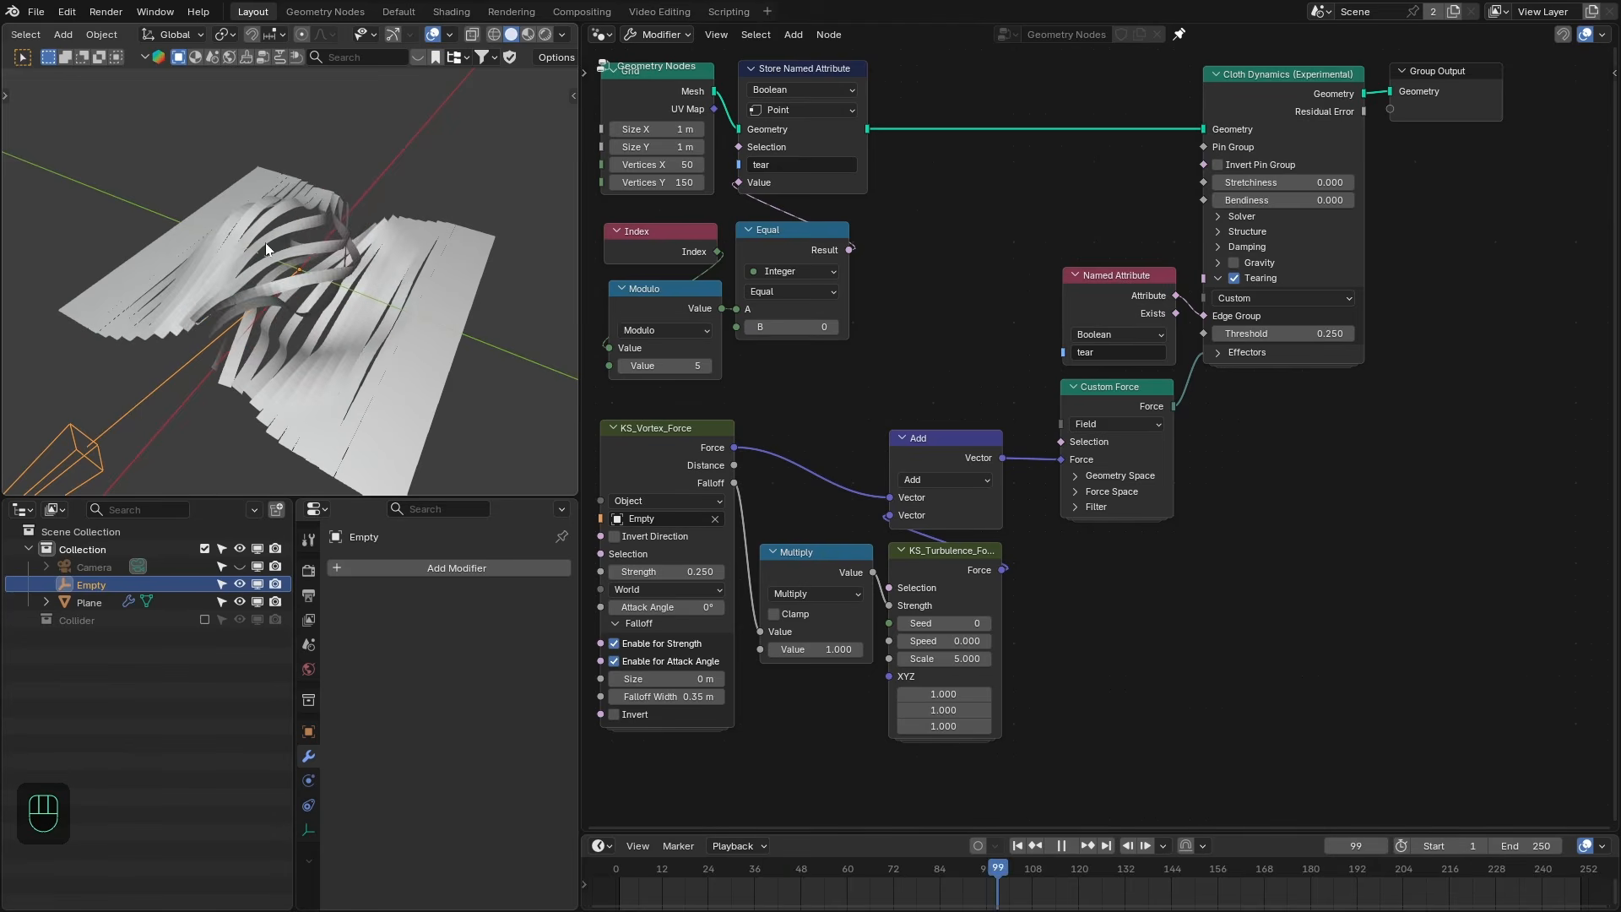
middle_drag(271, 245, 362, 263)
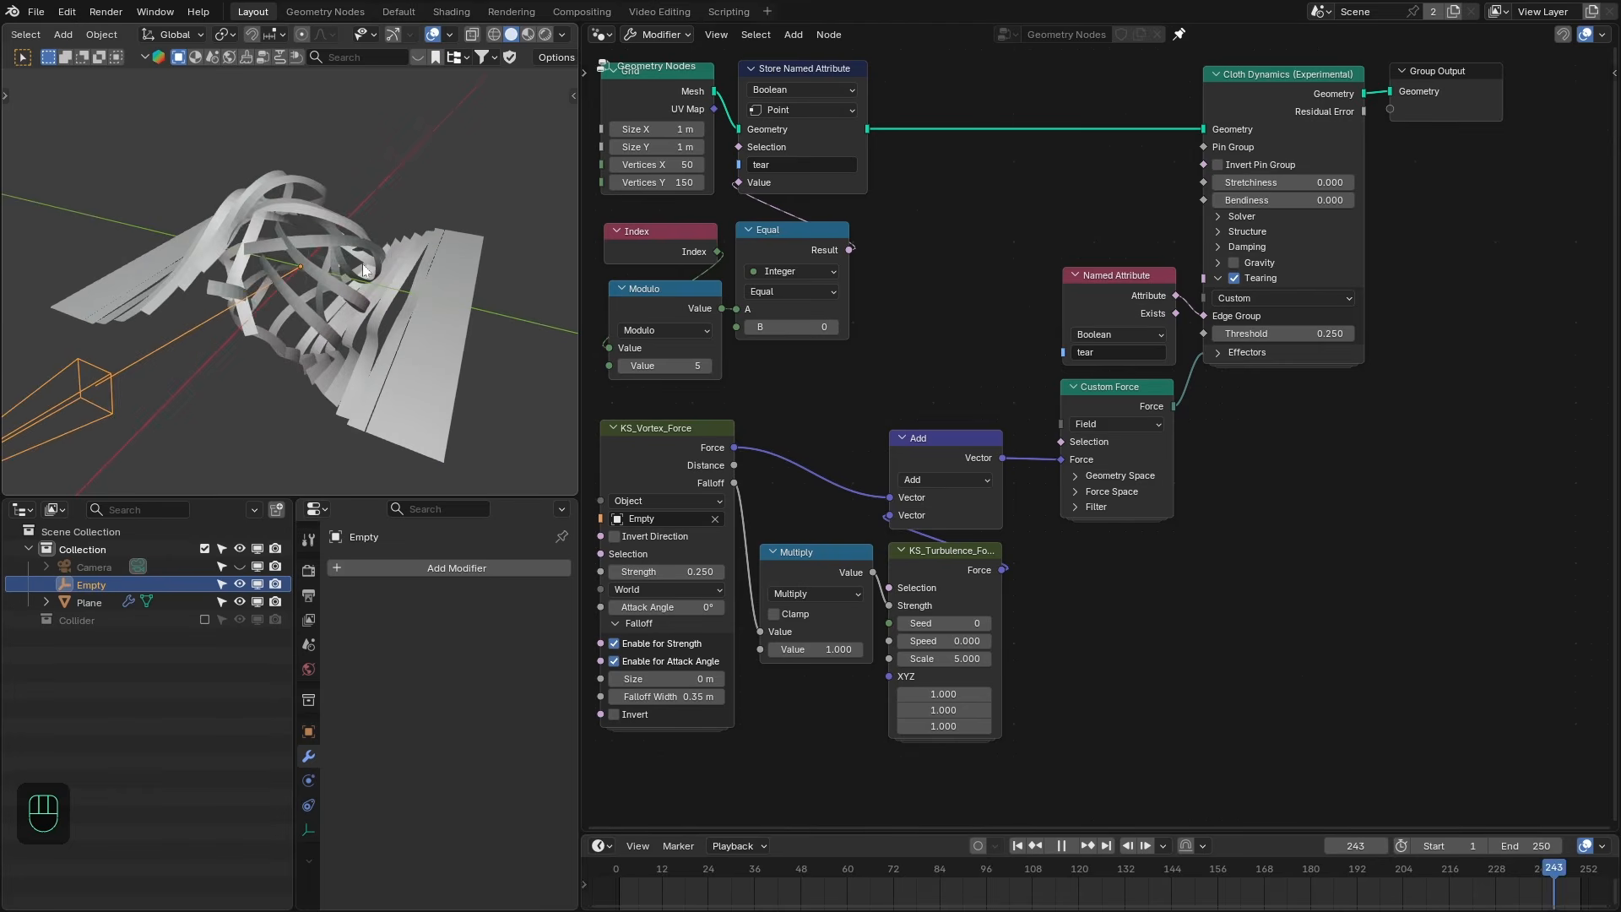
Insert a Set Shade Smooth node between the Store Named Attribute and Cloth Dynamics nodes.
key(shift+a)
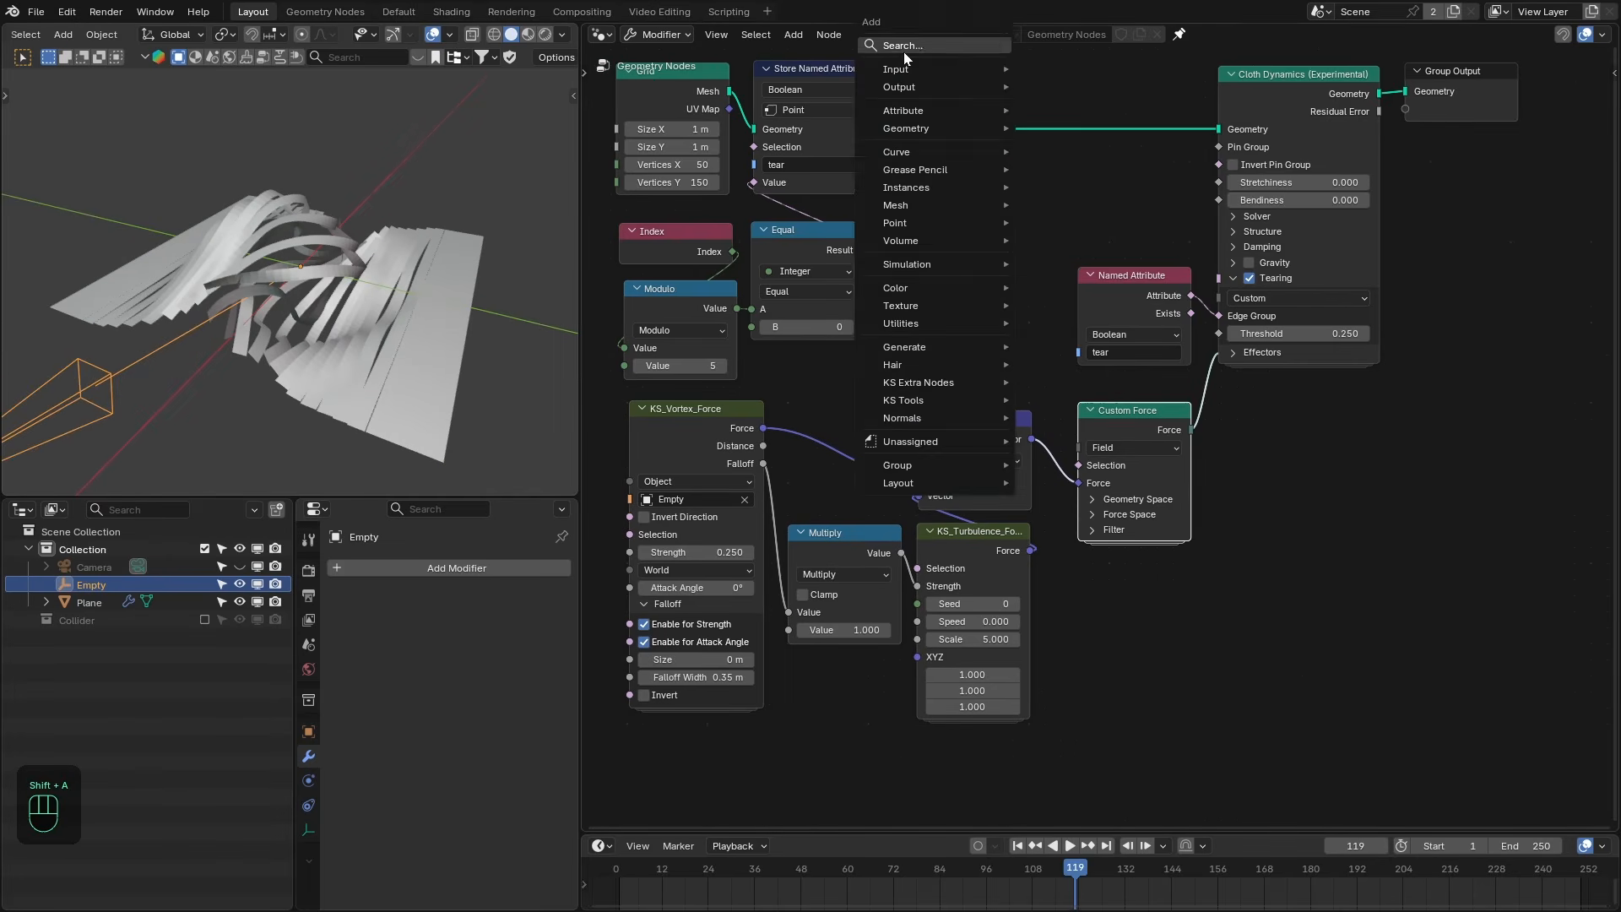
click(903, 52)
text(set sh)
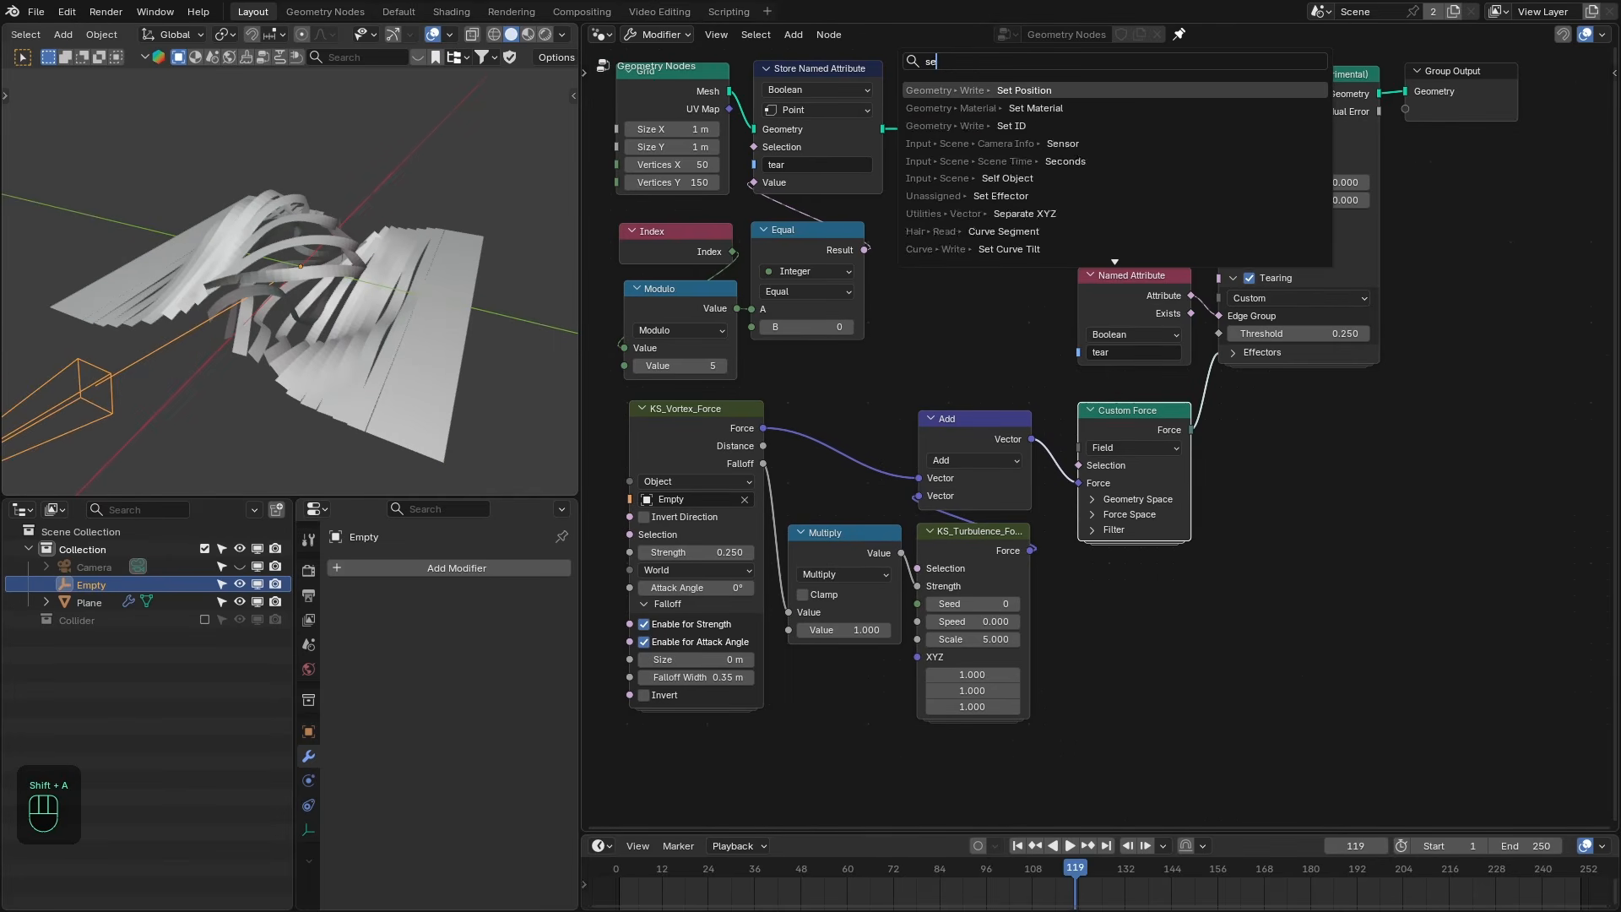
key(Return)
click(941, 191)
Replay the simulation from the first frame to examine the smooth-shaded torn cloth, and stop playback.
key(shift+Left)
key(space)
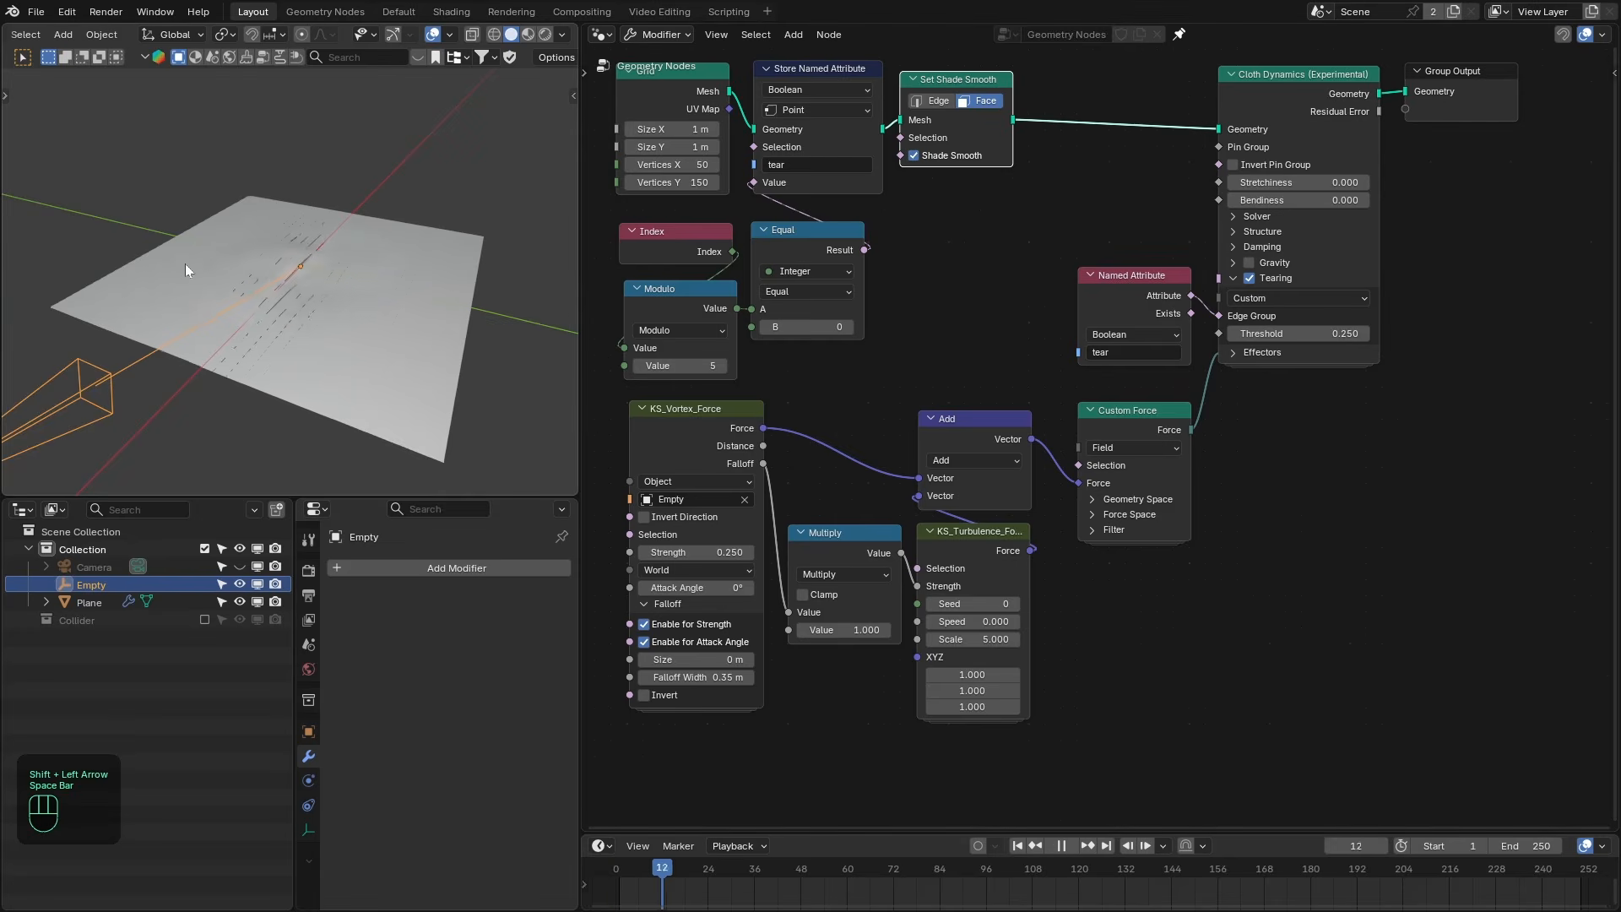
middle_drag(185, 263, 361, 334)
key(space)
Move the Group Output away and insert a KS_Store_Random_Attribute node between it and the Cloth Dynamics node.
middle_drag(1453, 134, 1199, 196)
drag(1228, 159, 1437, 155)
key(shift+a)
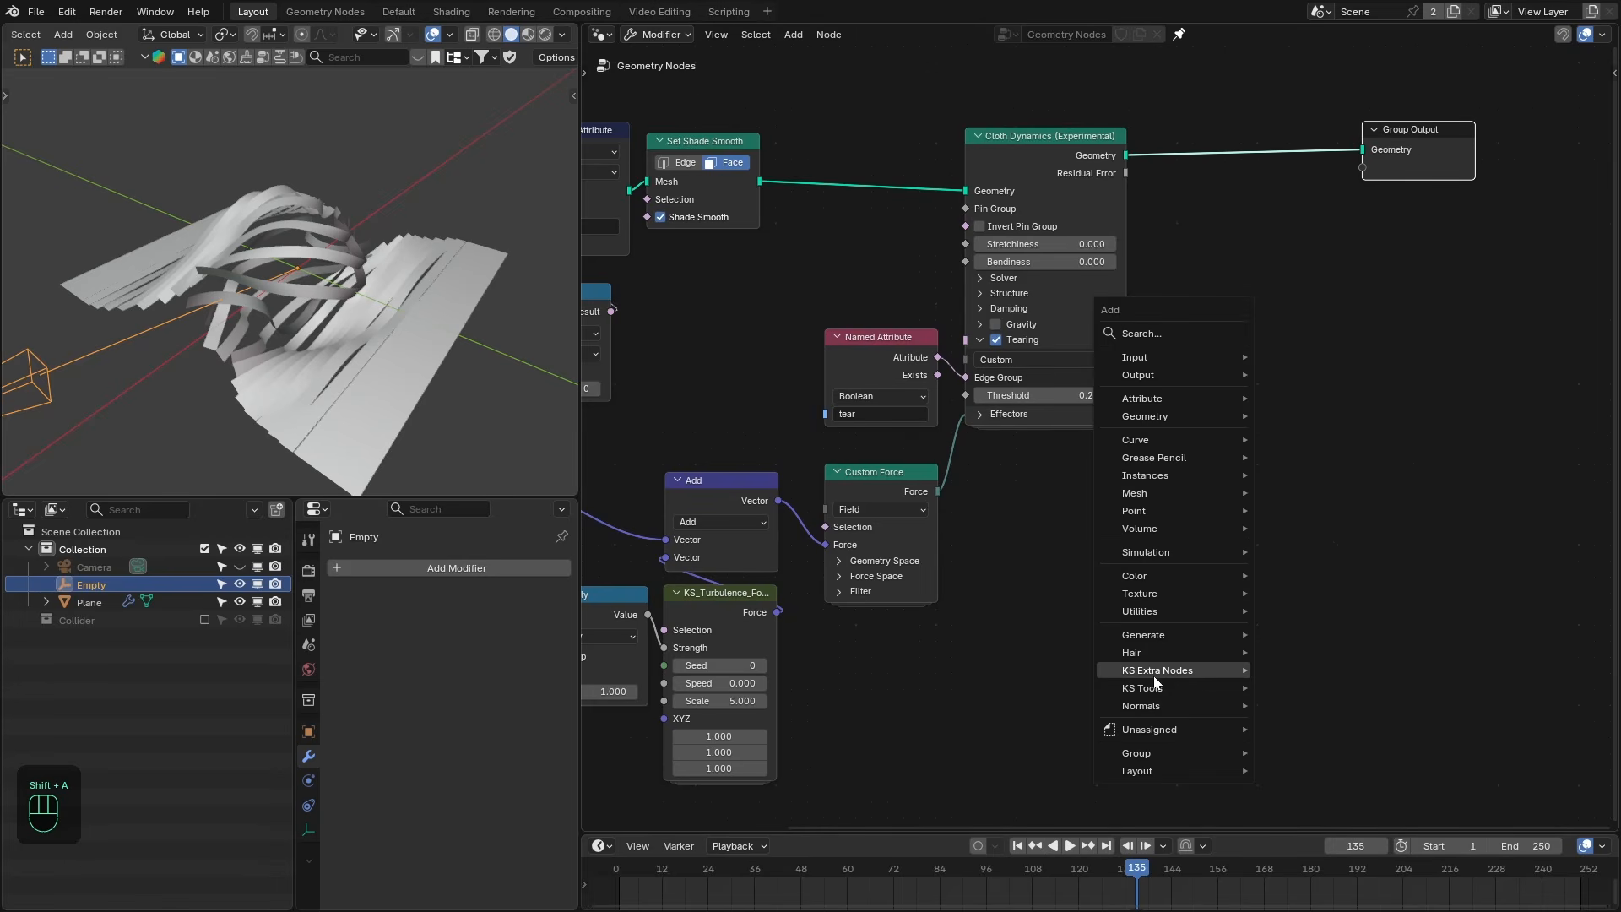
mouse_move(1159, 671)
mouse_move(1310, 638)
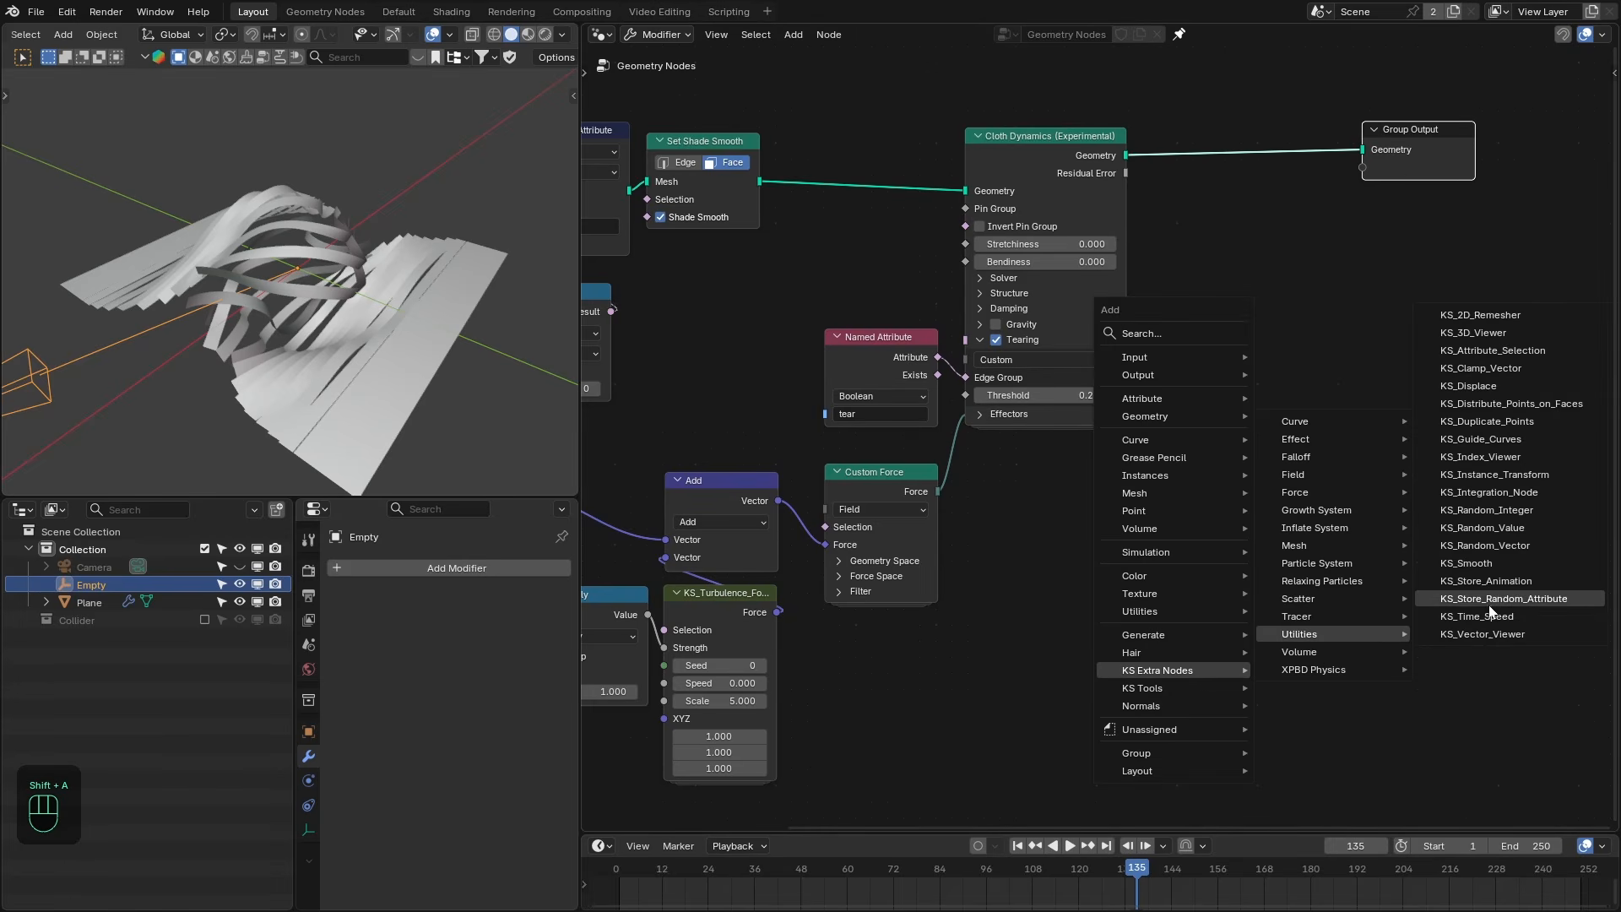
click(1513, 598)
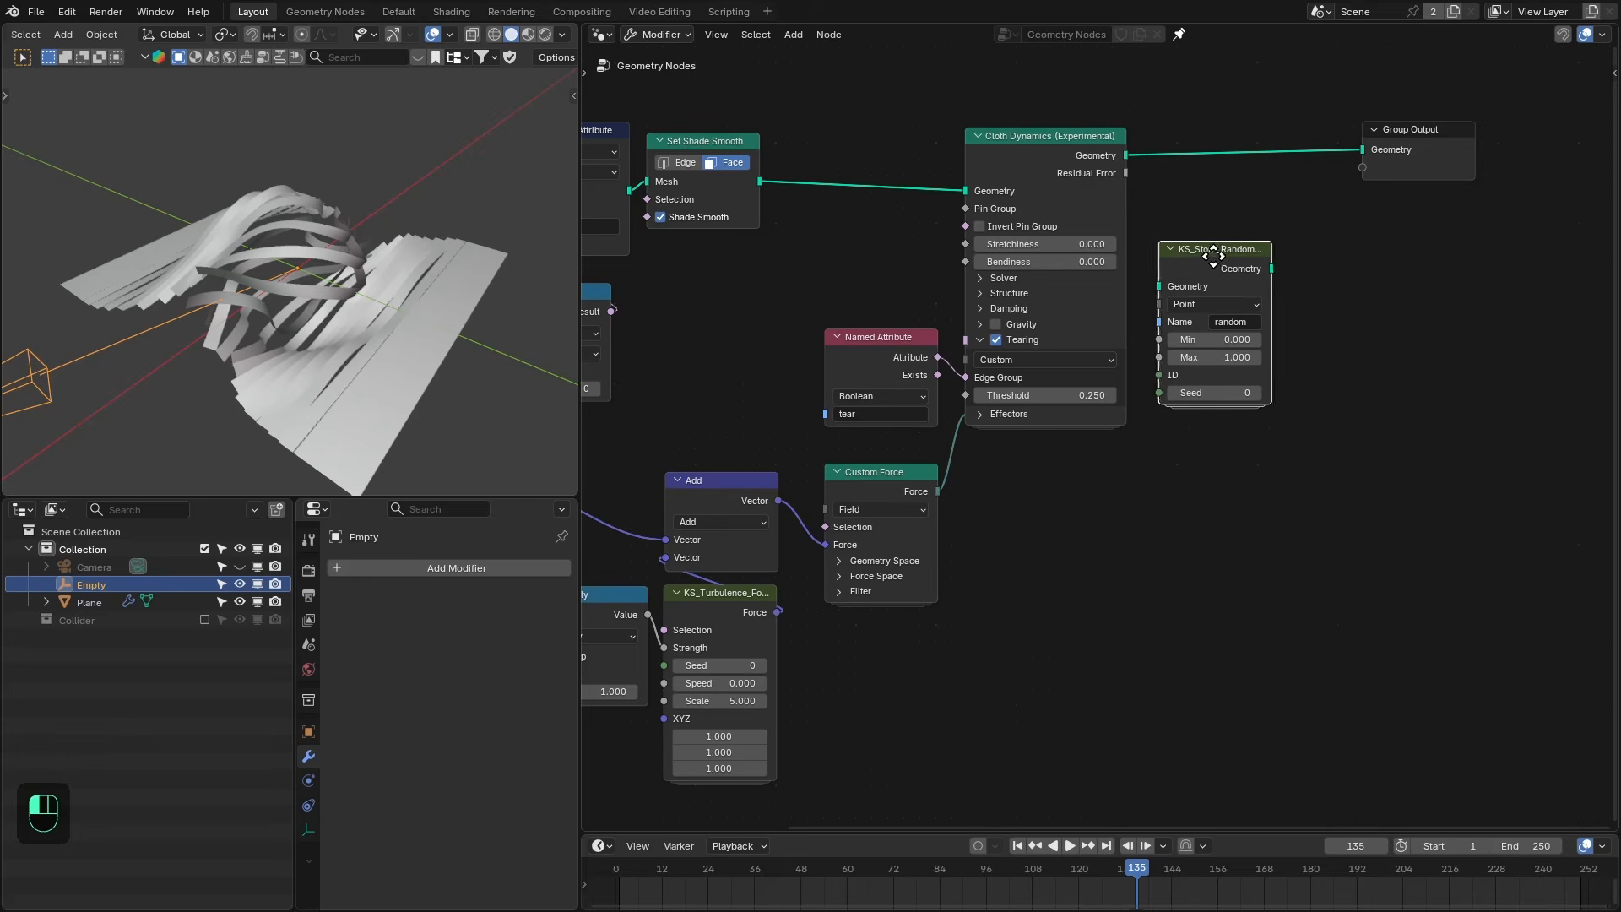
click(1204, 161)
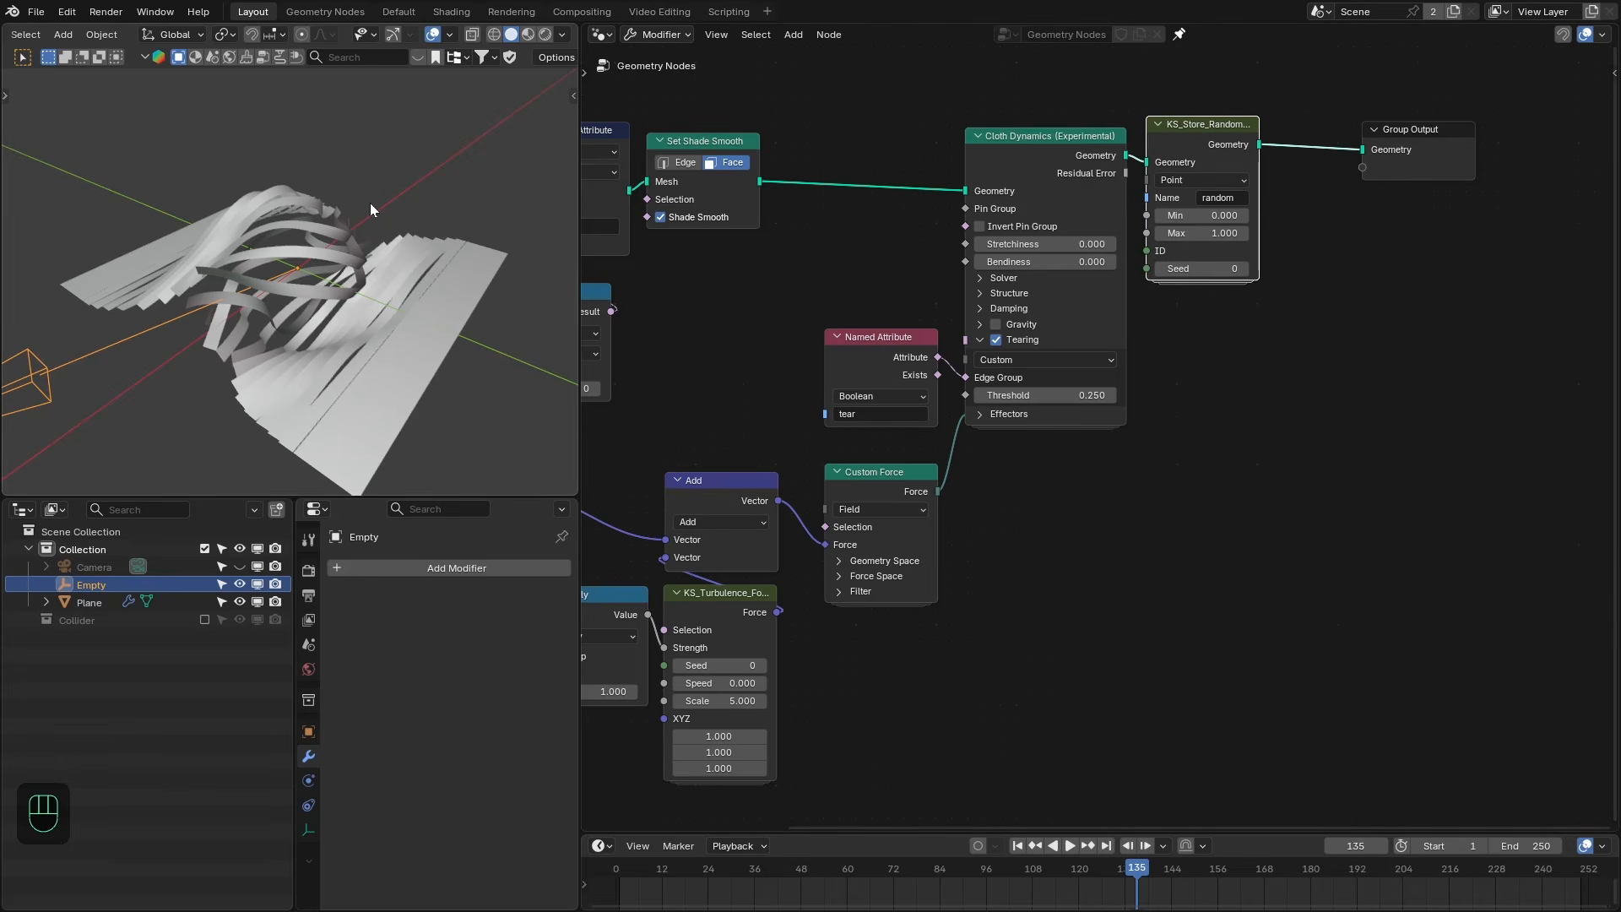
Set the domain of the random attribute node to Mesh Island.
click(1173, 180)
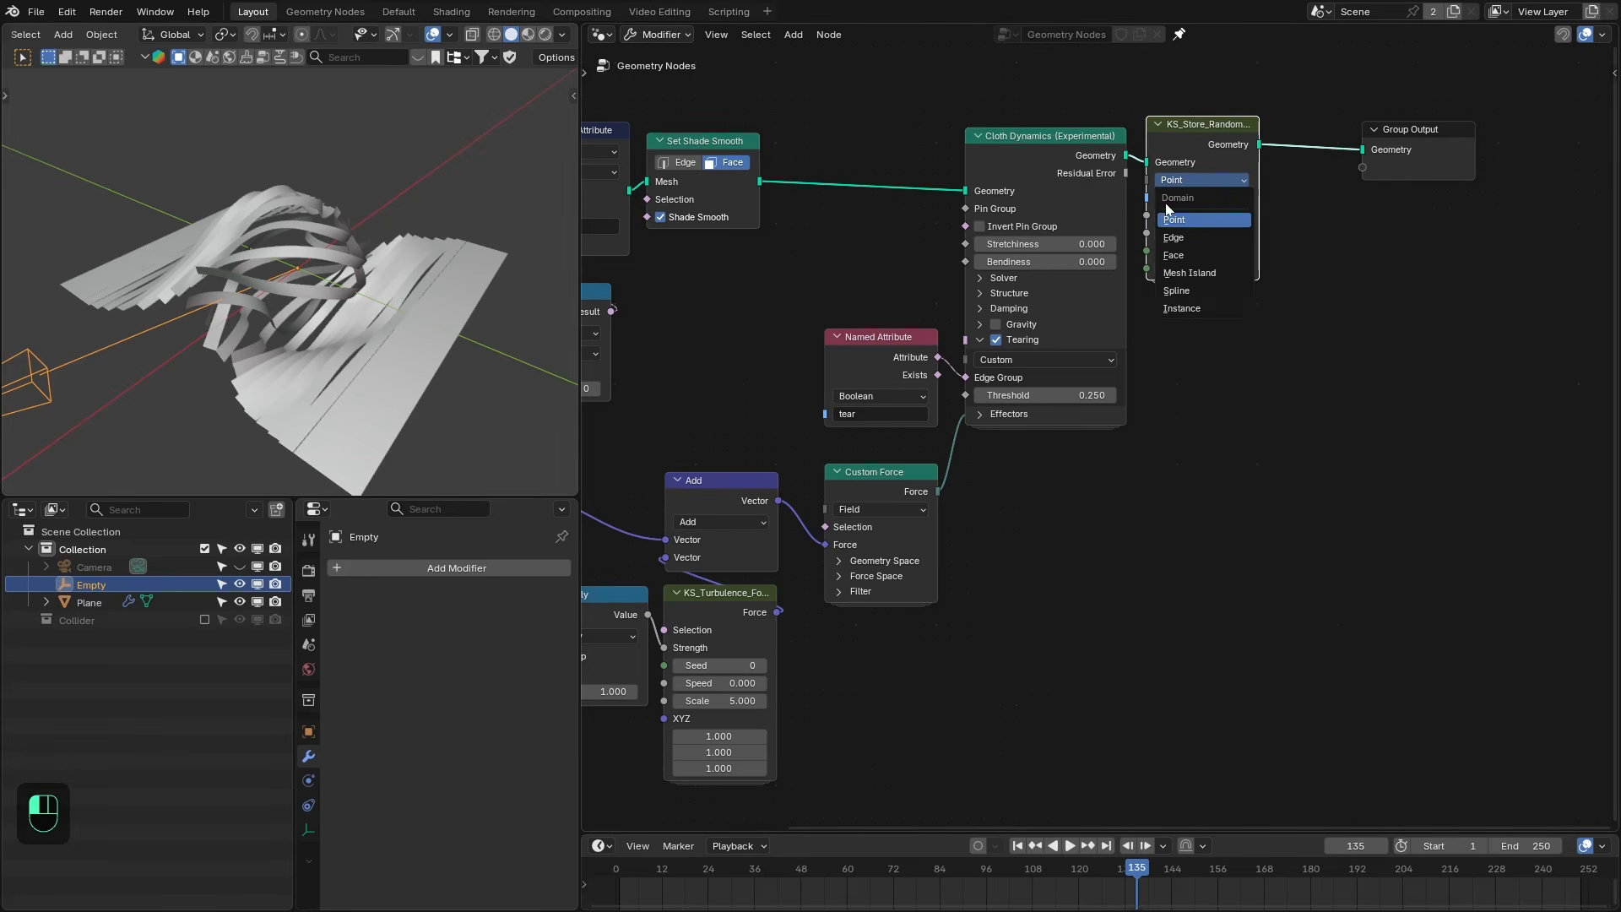
click(1208, 273)
middle_drag(1261, 270, 1067, 308)
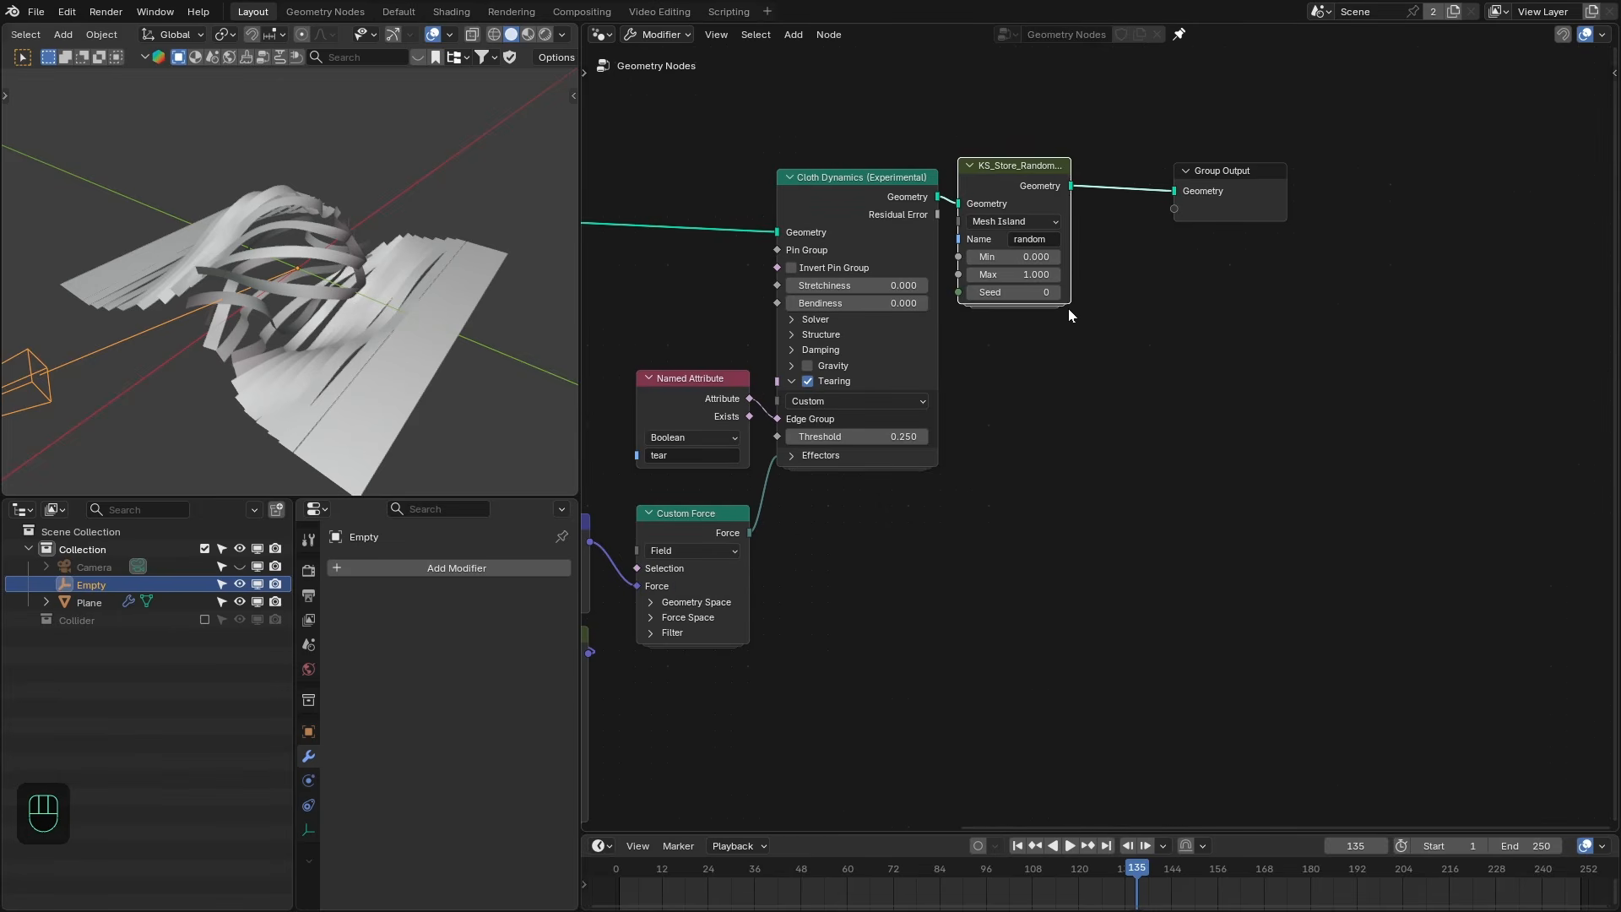
Move the Group Output further away and add a Named Attribute node below the KS_Store_Random_Attribute node.
drag(1032, 179, 1033, 186)
drag(1216, 196, 1289, 201)
key(shift+a)
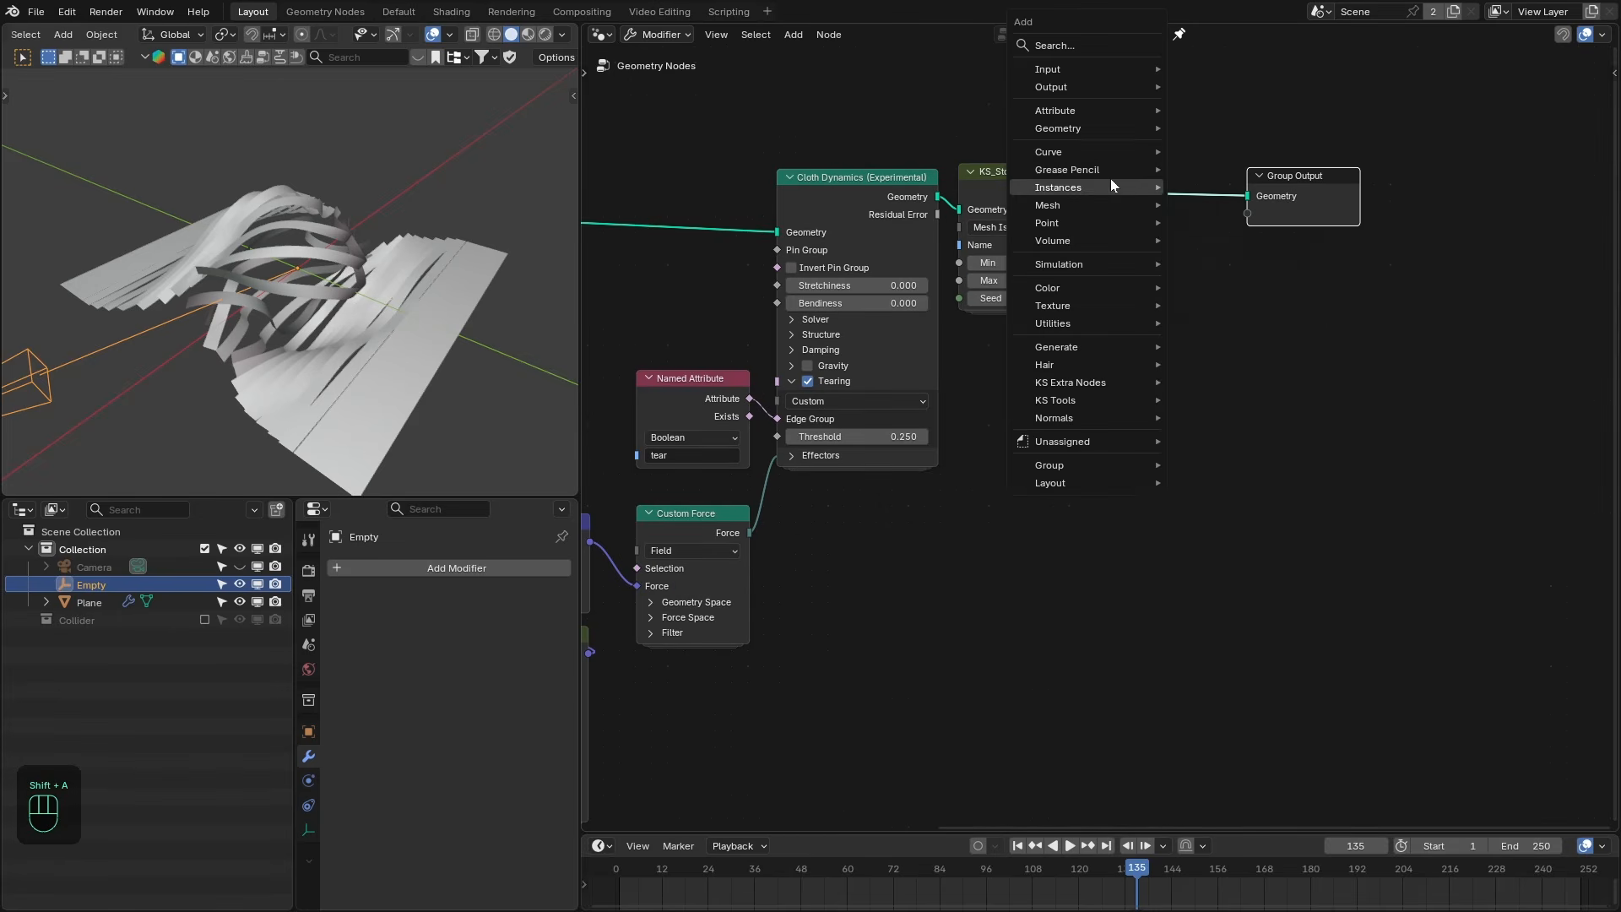
click(1089, 49)
text(ra)
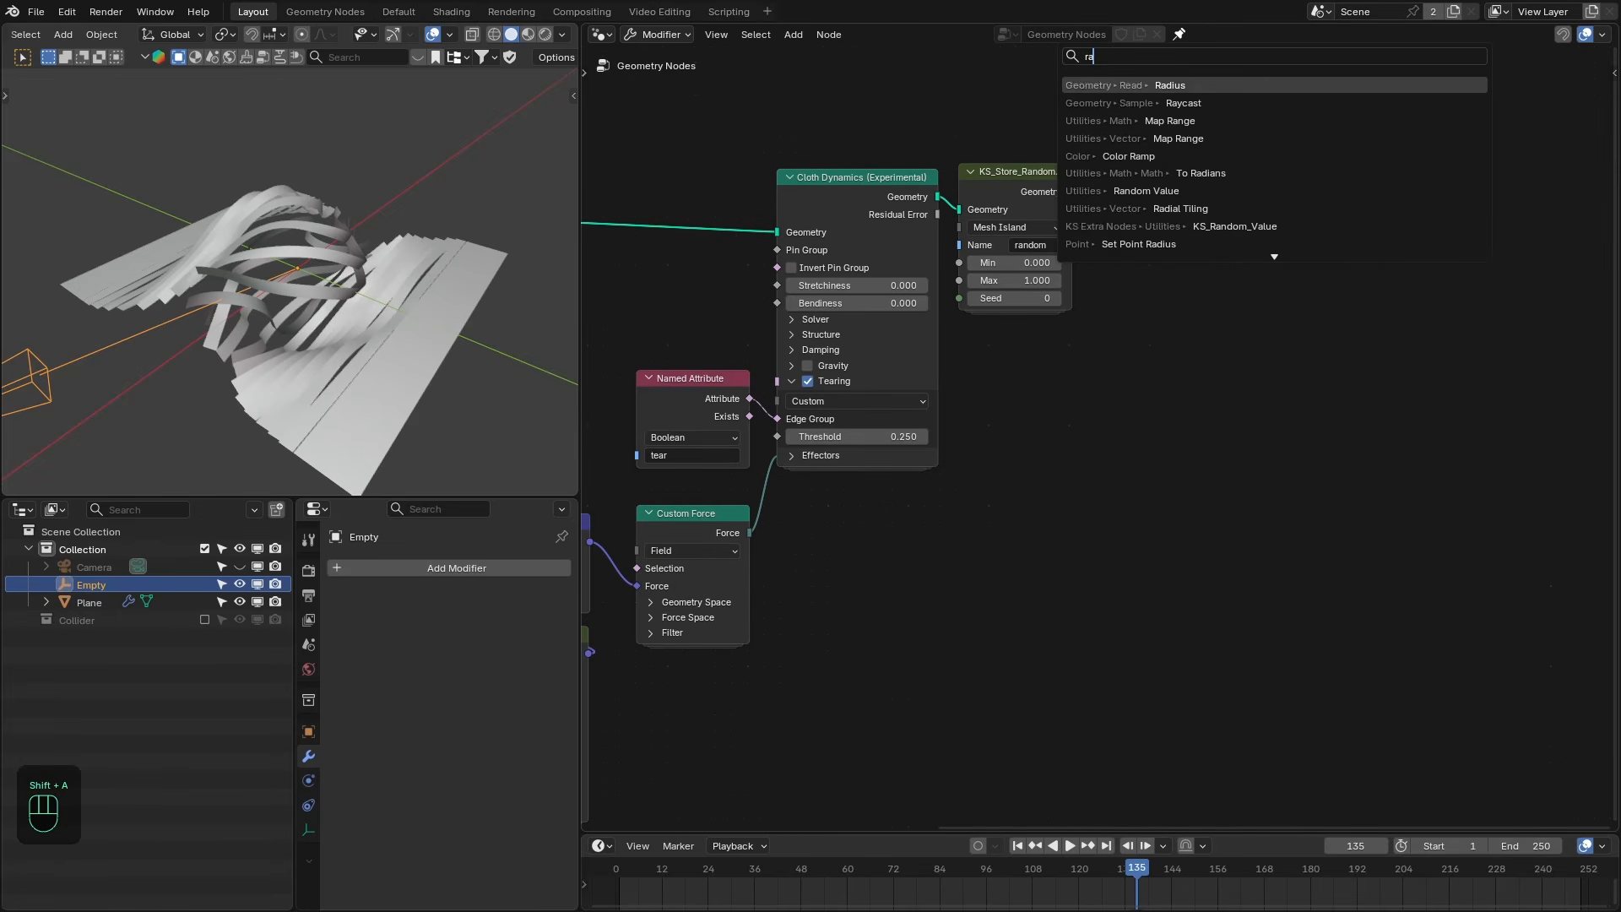
key(BackSpace)
key(BackSpace)
text(named)
key(Return)
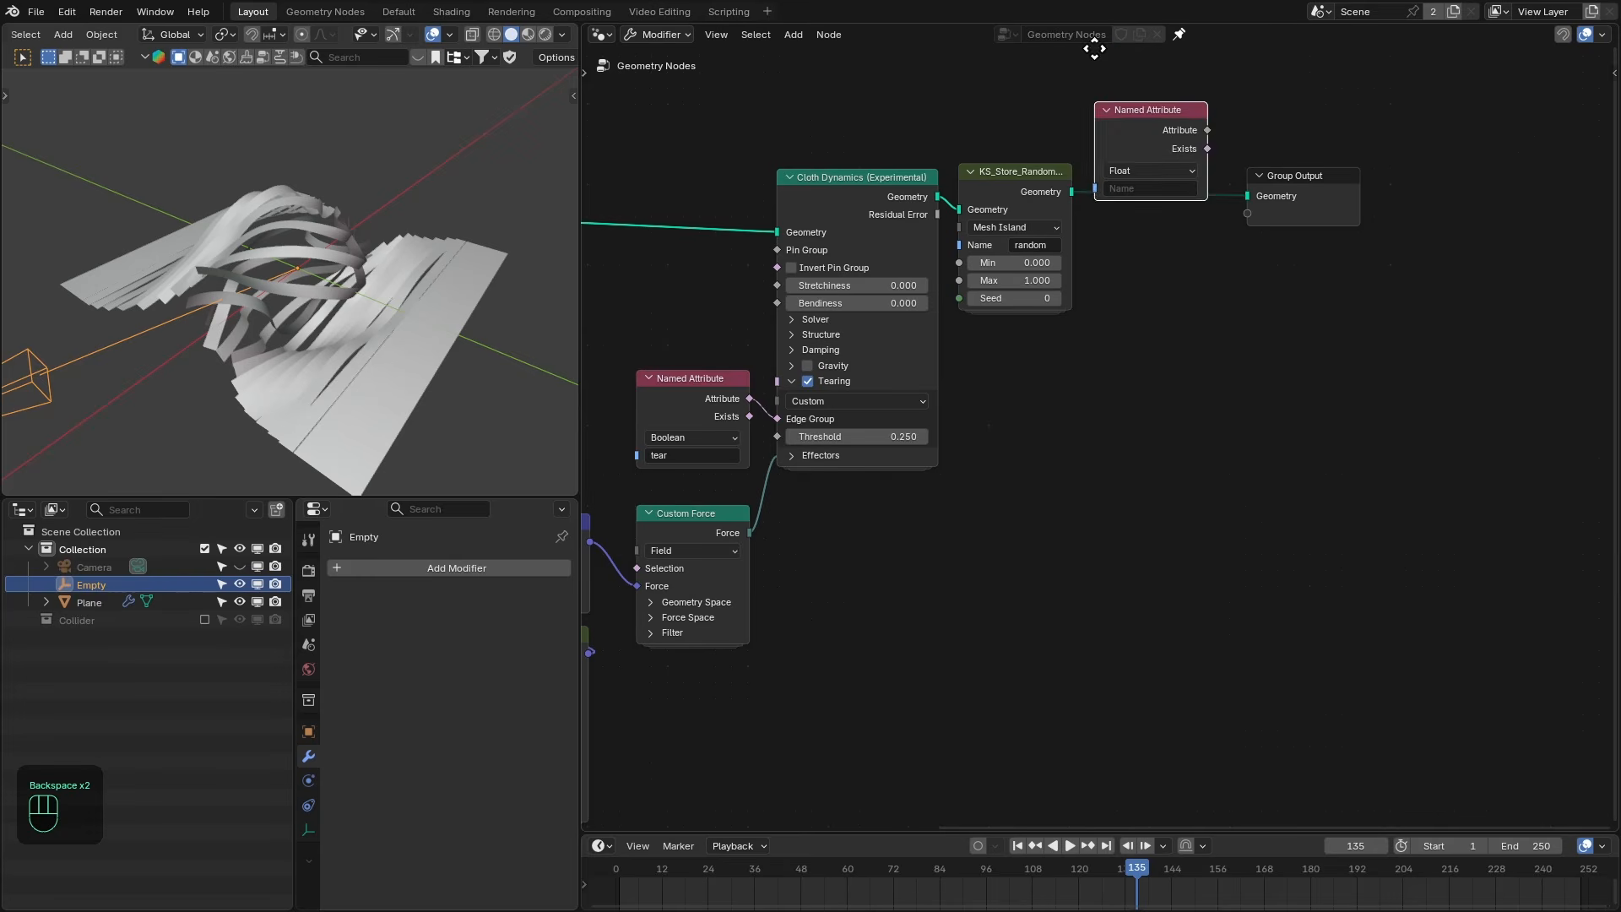
click(963, 273)
Set the new Named Attribute node to read "random" and preview it on the cloth geometry with a Viewer node.
click(1018, 410)
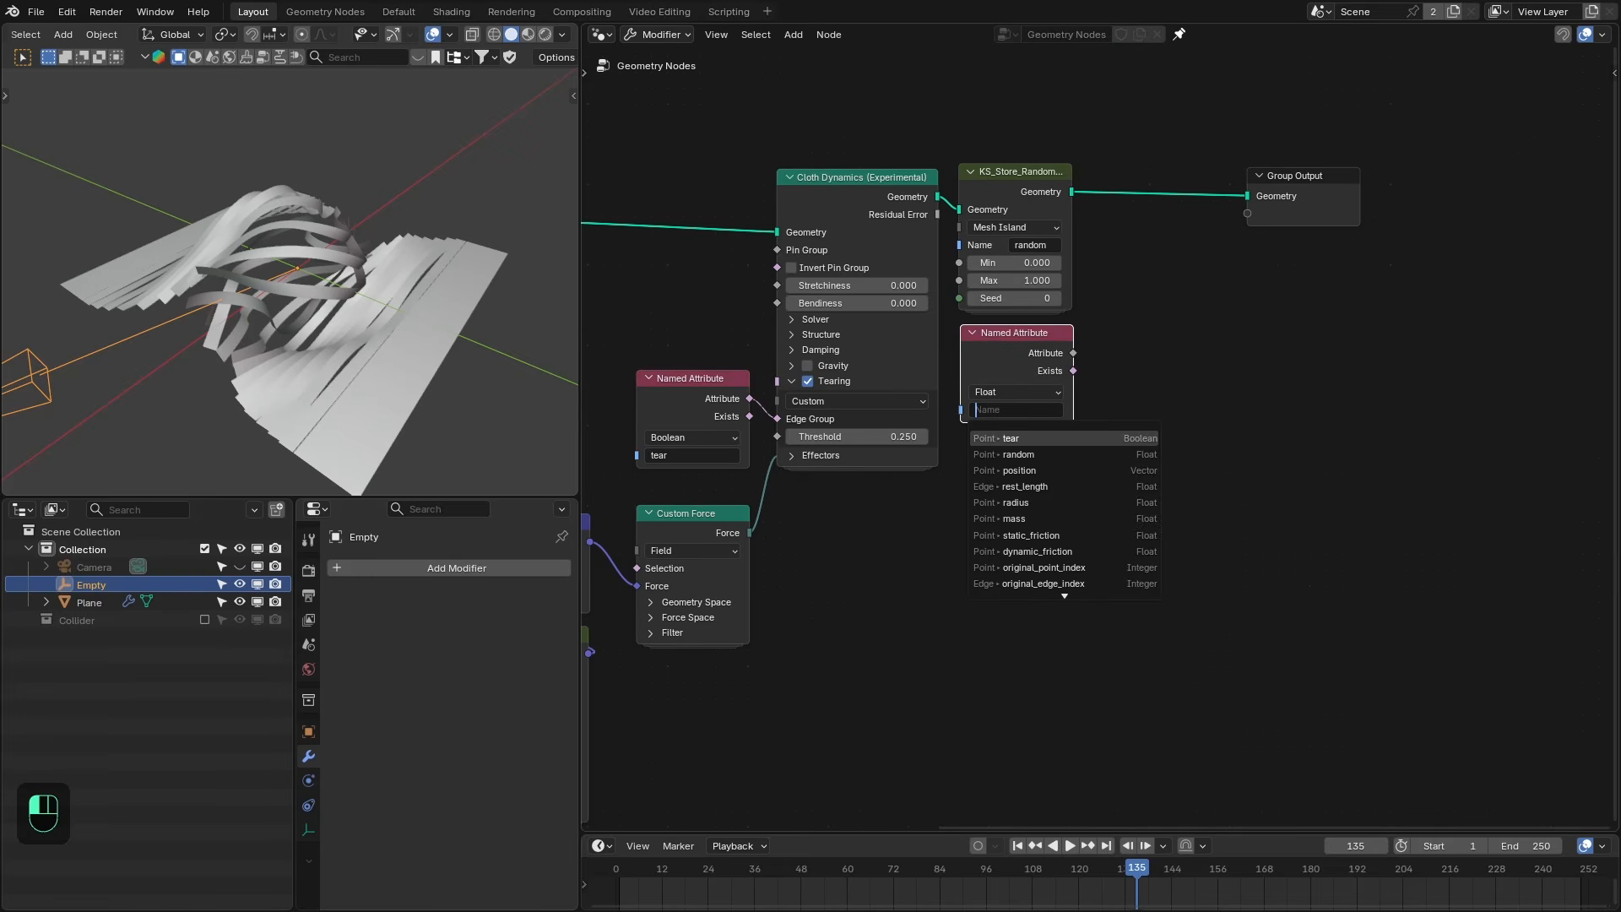
click(1018, 454)
ctrl+shift+click(1030, 352)
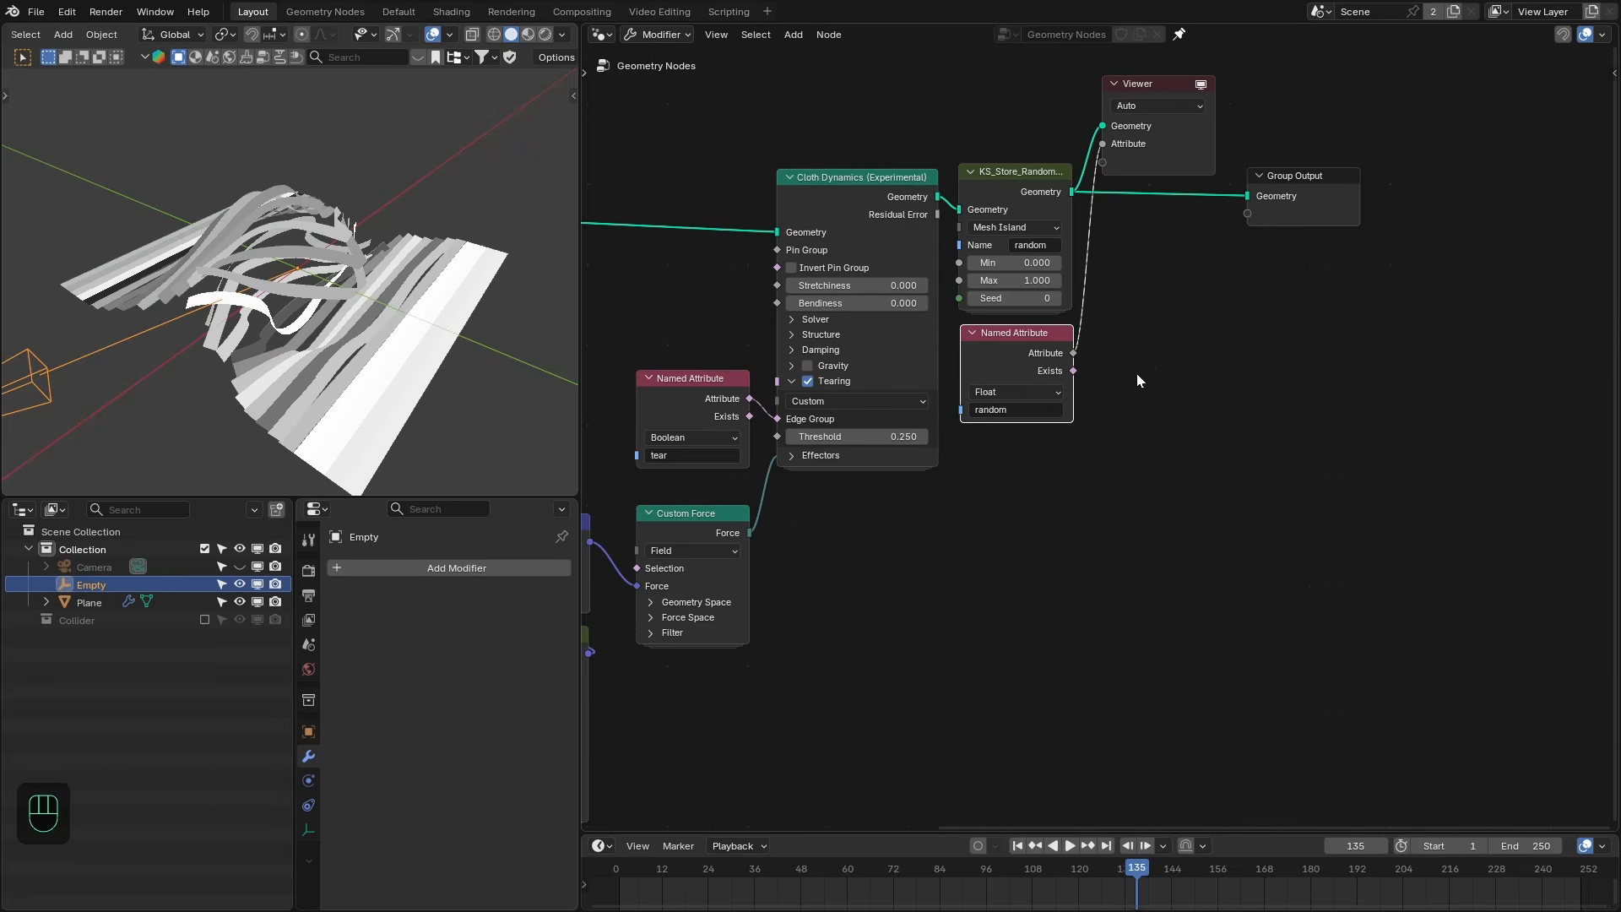
Replay the simulation from the first frame to examine the random value on each torn strip, and stop playback.
key(shift+Left)
mouse_move(331, 270)
middle_down()
mouse_move(415, 286)
mouse_move(327, 277)
middle_up()
key(space)
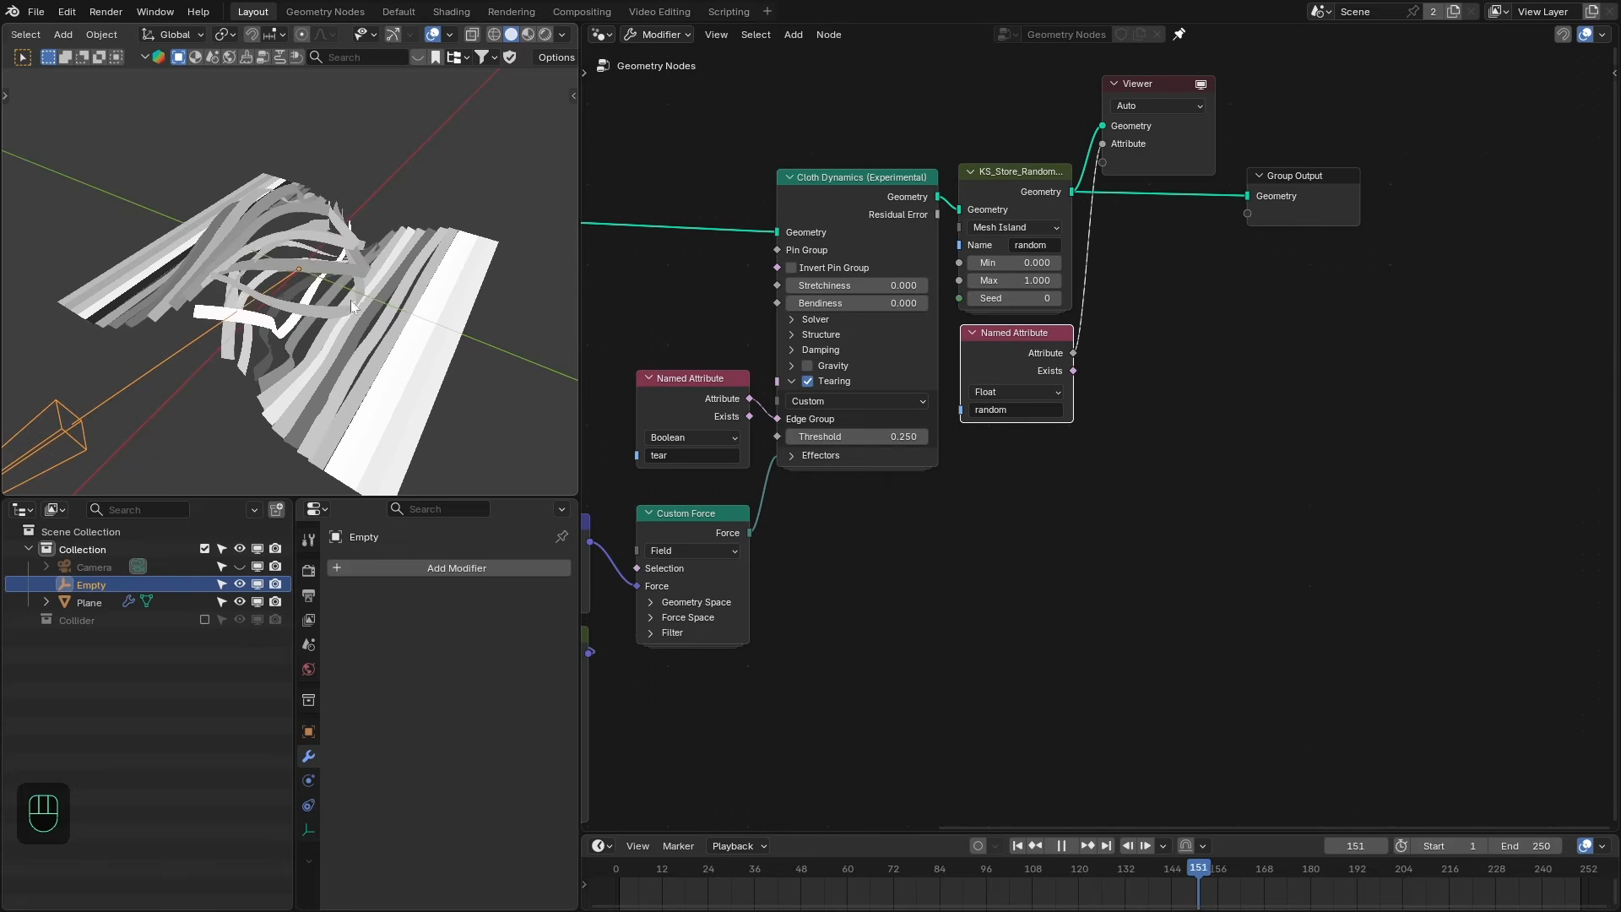
middle_drag(351, 300, 341, 299)
key(space)
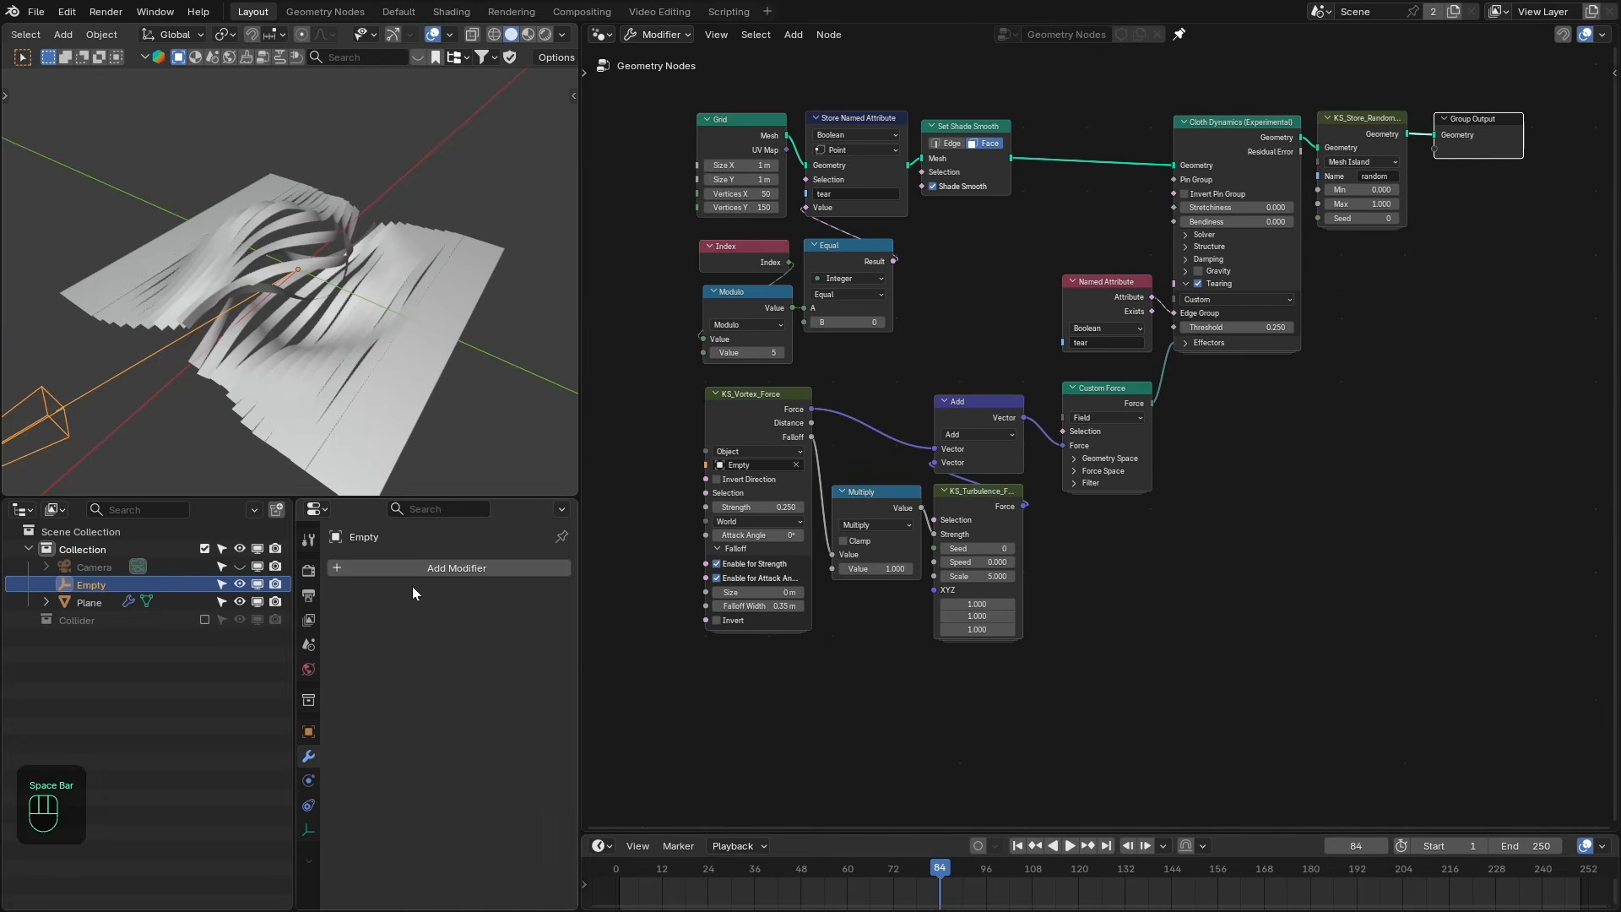
Add a Solidify modifier to the Plane with a thickness of 0.0025 m.
click(250, 319)
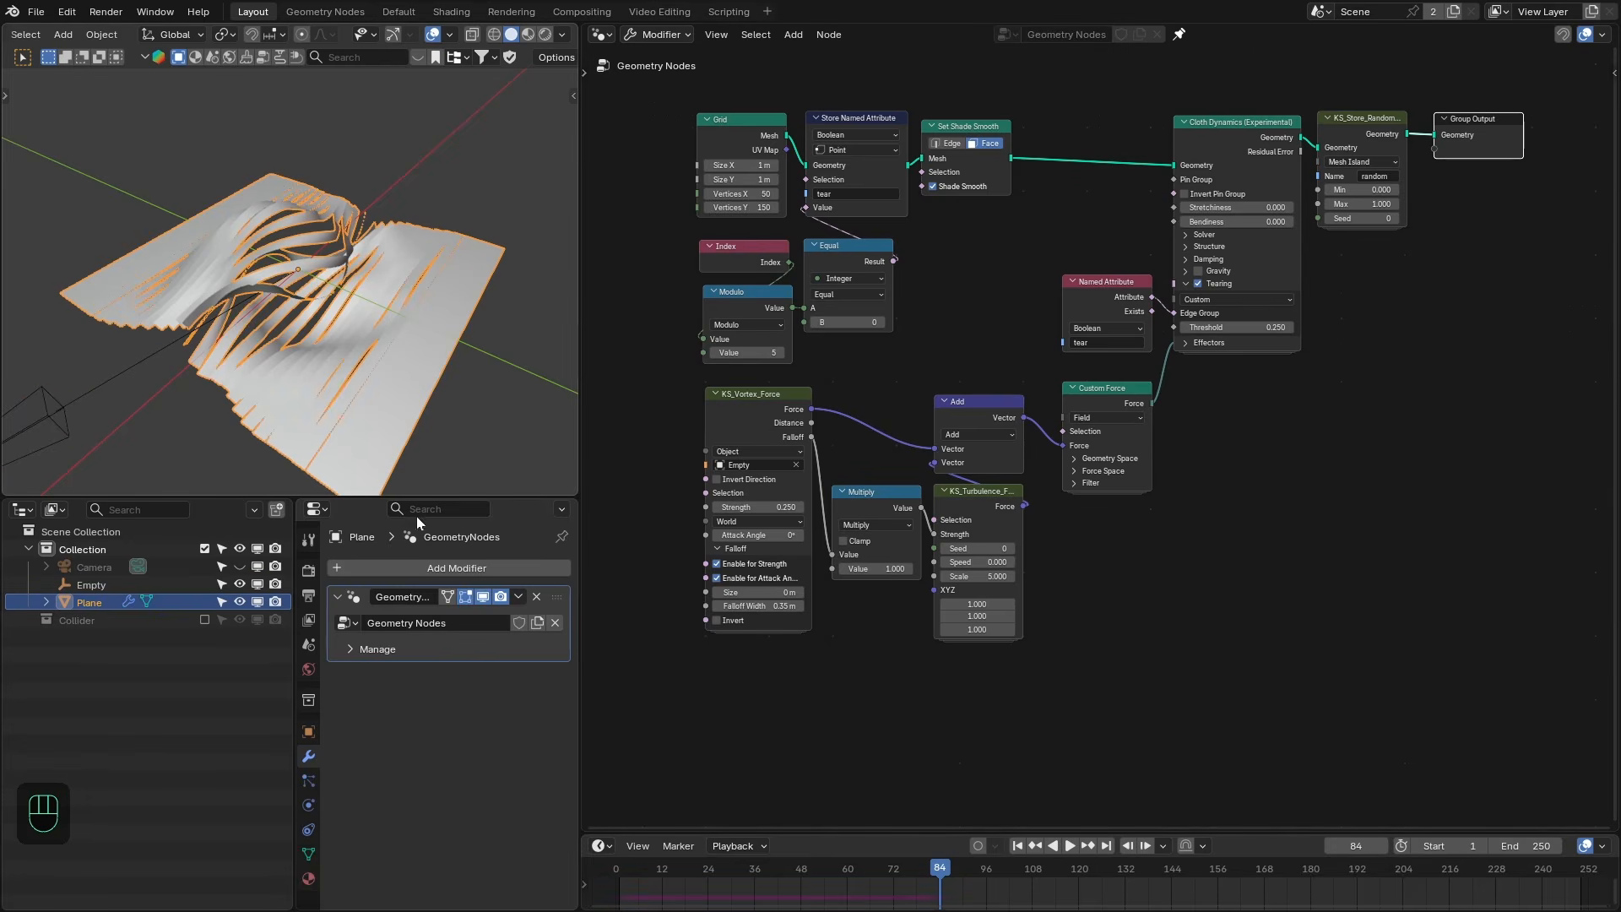
click(437, 567)
mouse_move(414, 613)
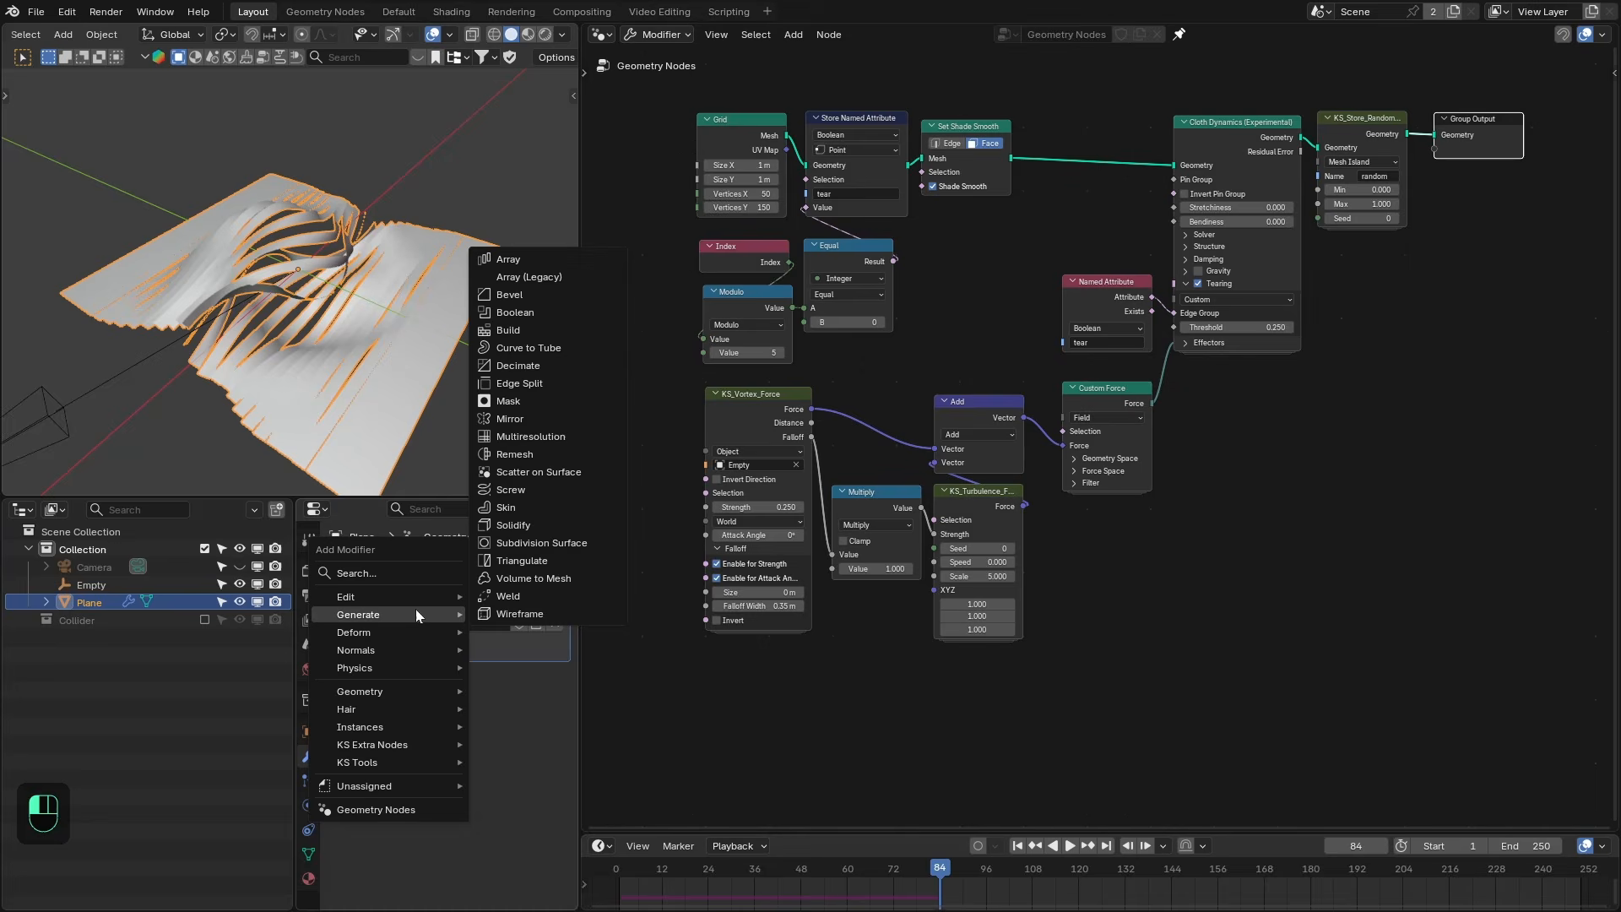
click(511, 527)
middle_drag(334, 372, 311, 361)
key(alt+a)
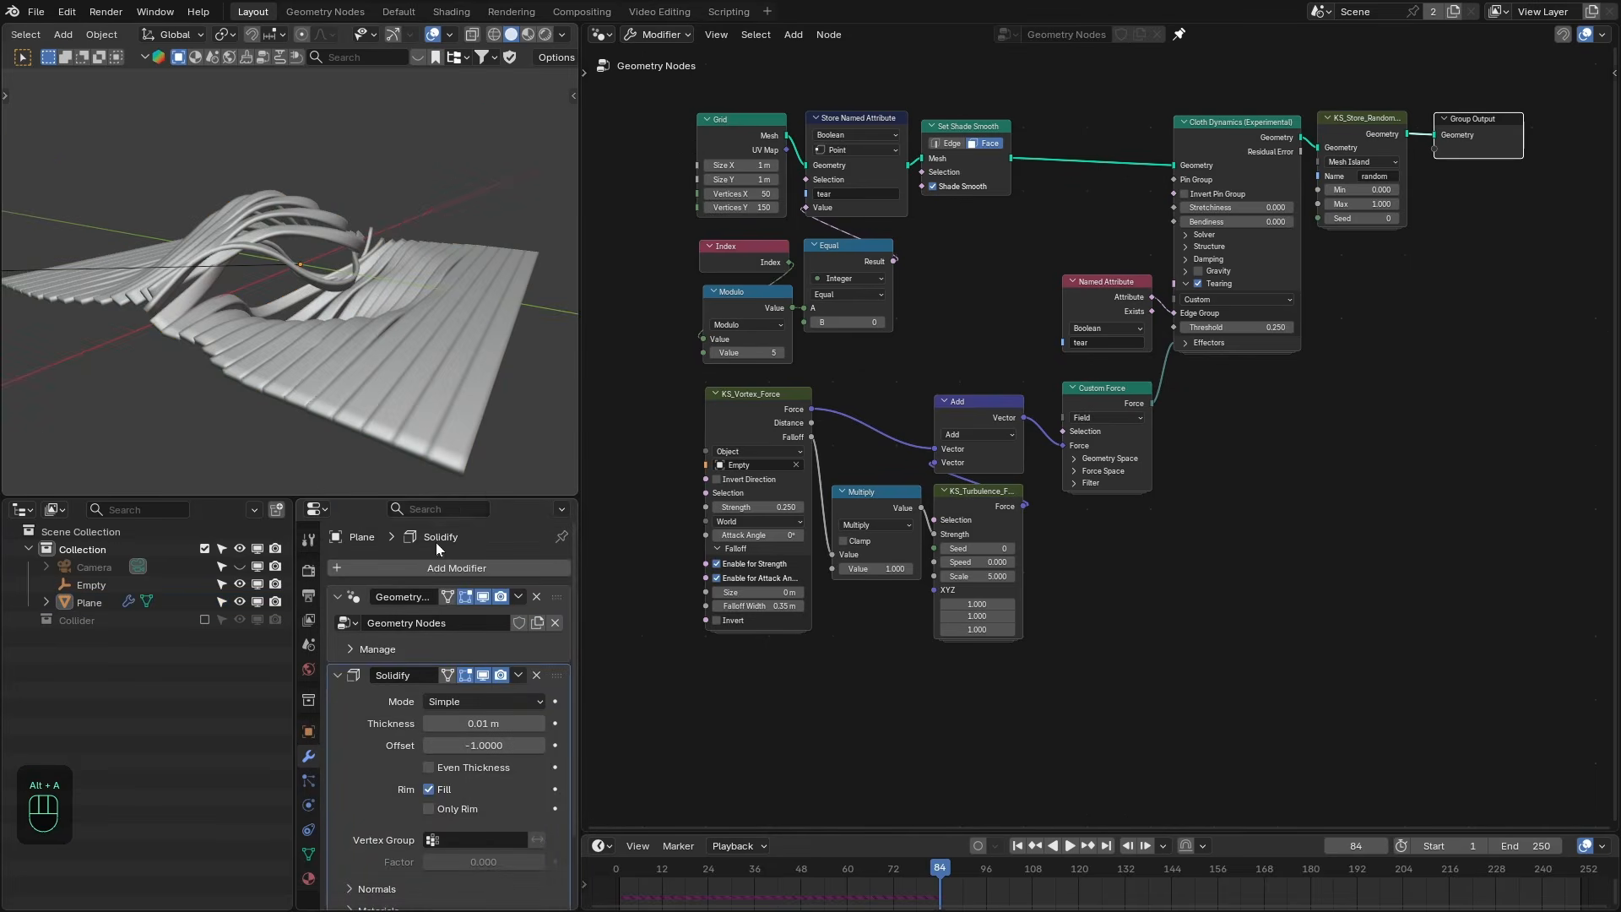
text(0.0025)
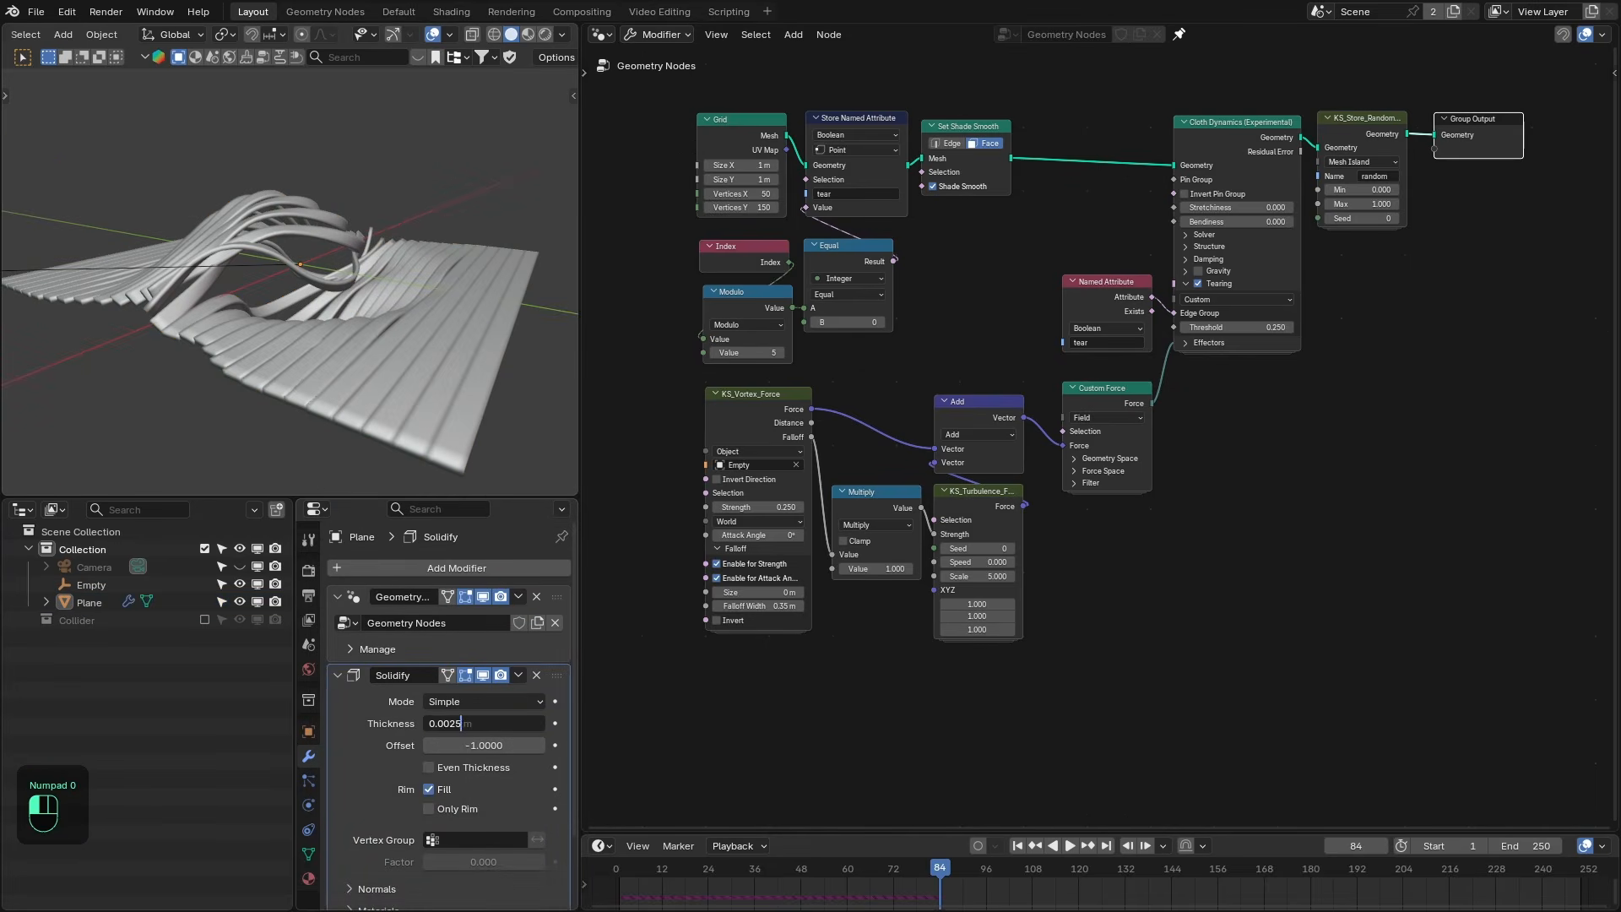
key(Return)
Add a Bevel modifier to the Plane with an amount of 0.00025 m and 3 segments.
scroll(245, 290, up, 4)
click(398, 567)
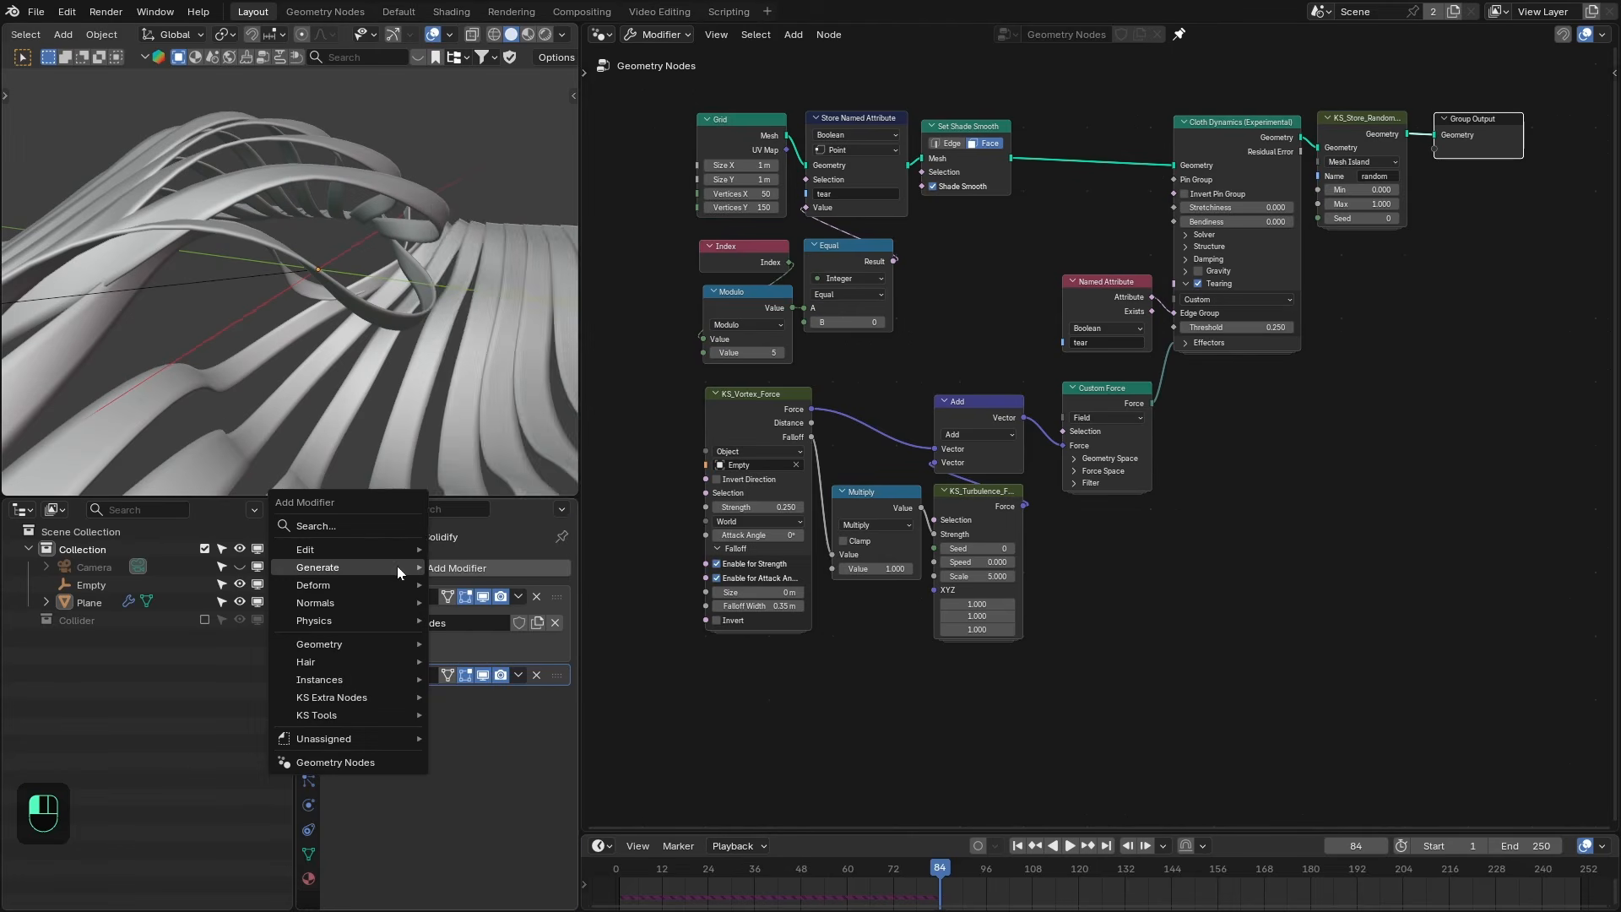
mouse_move(397, 565)
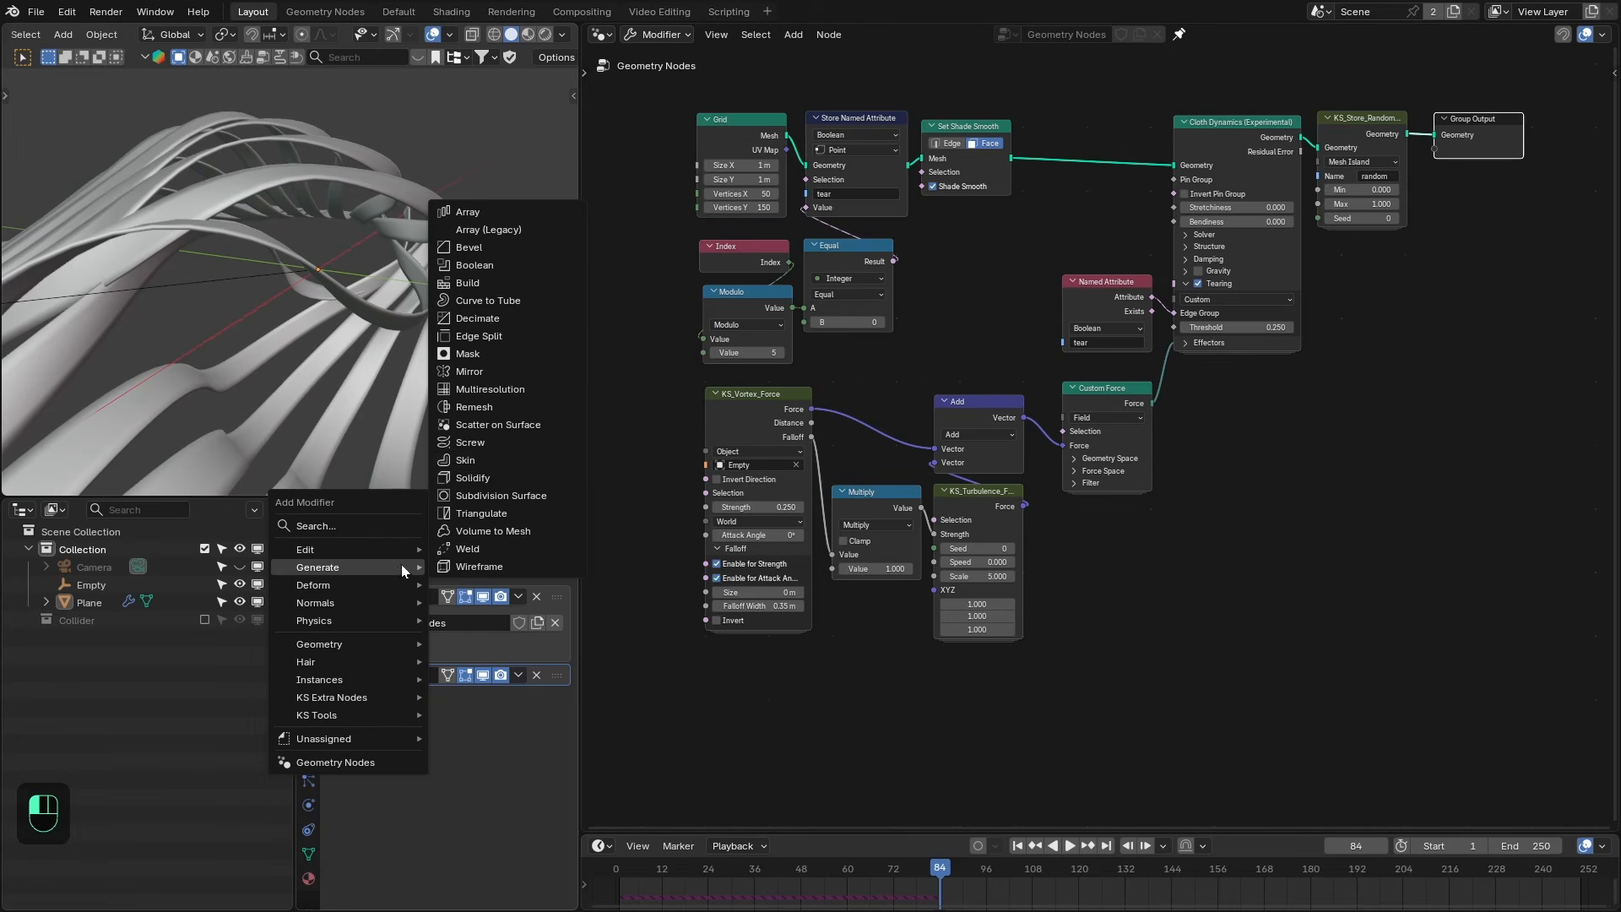
click(469, 246)
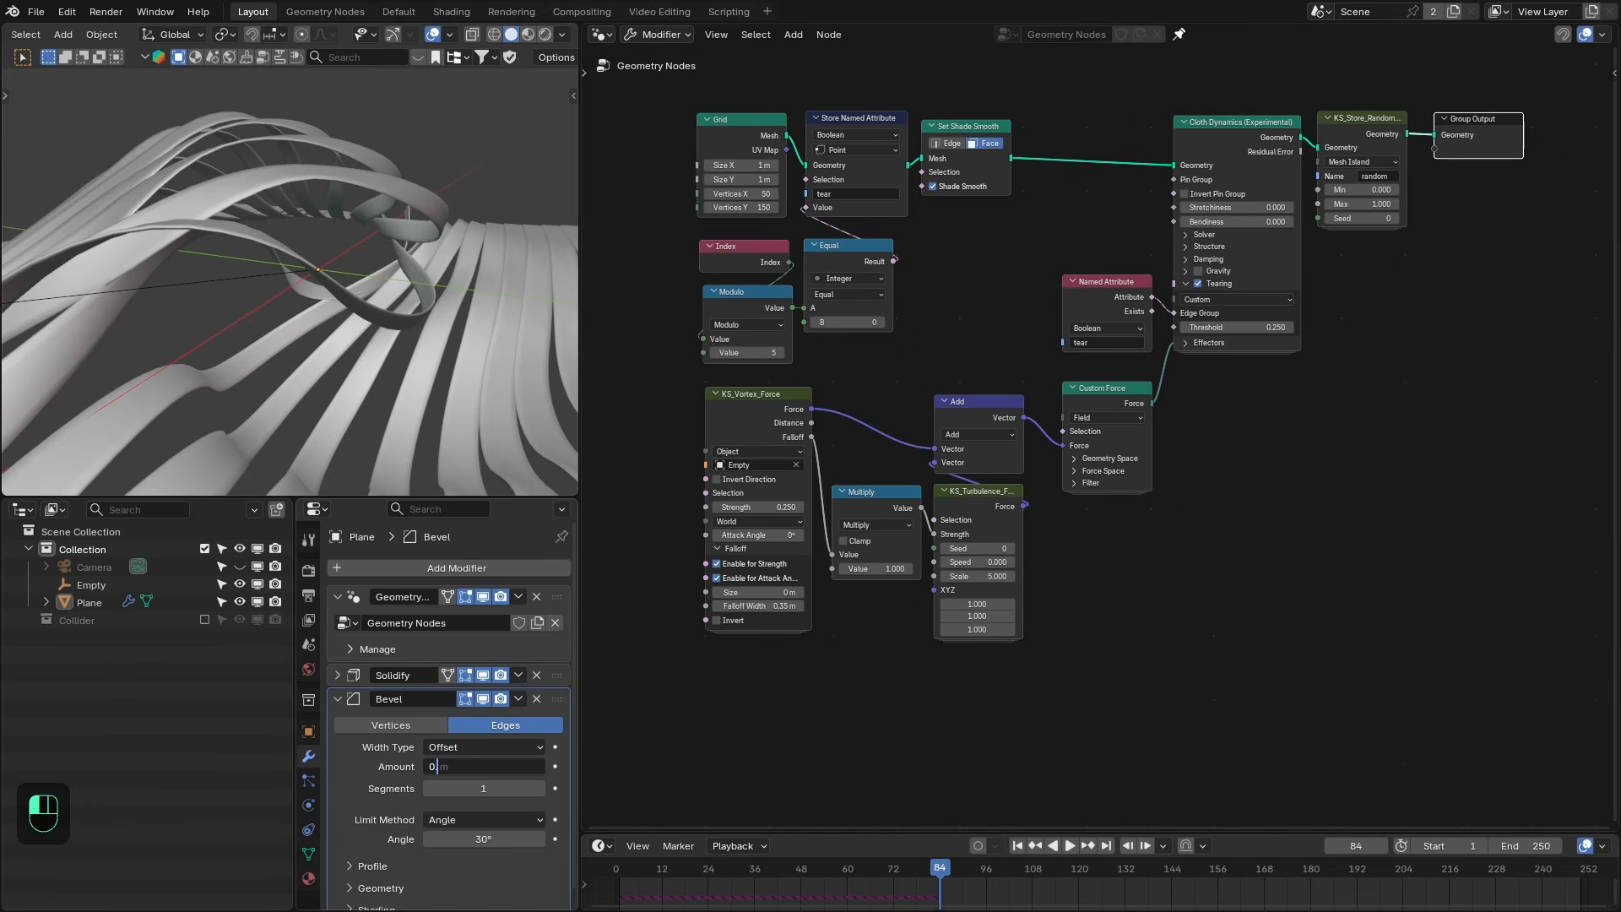
text(.000)
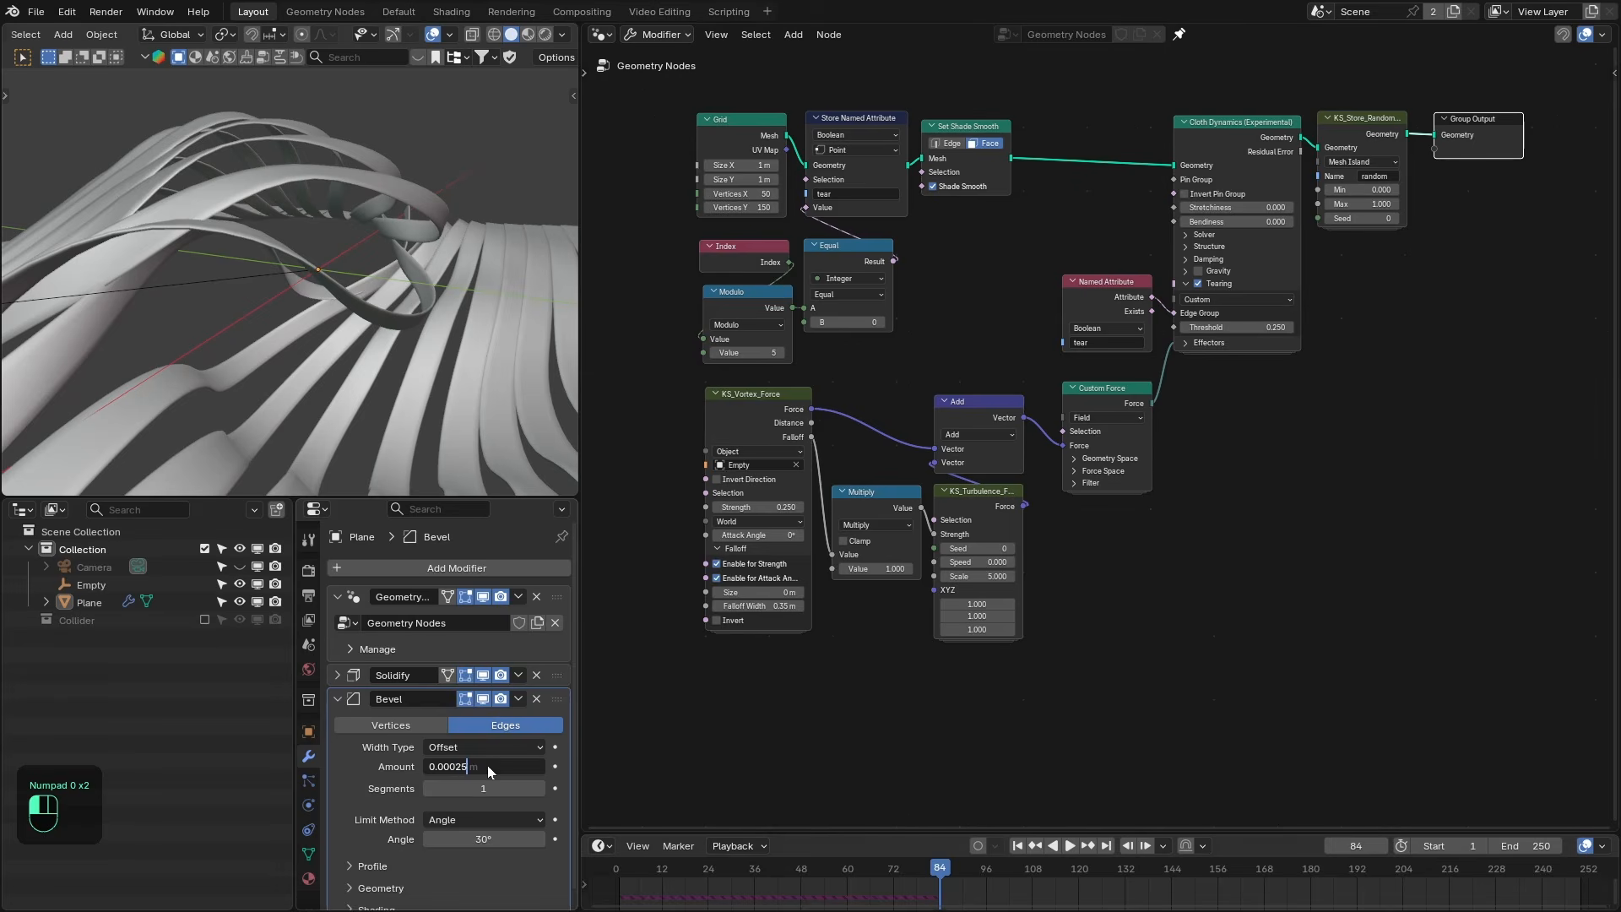
text(25)
click(490, 788)
key(Return)
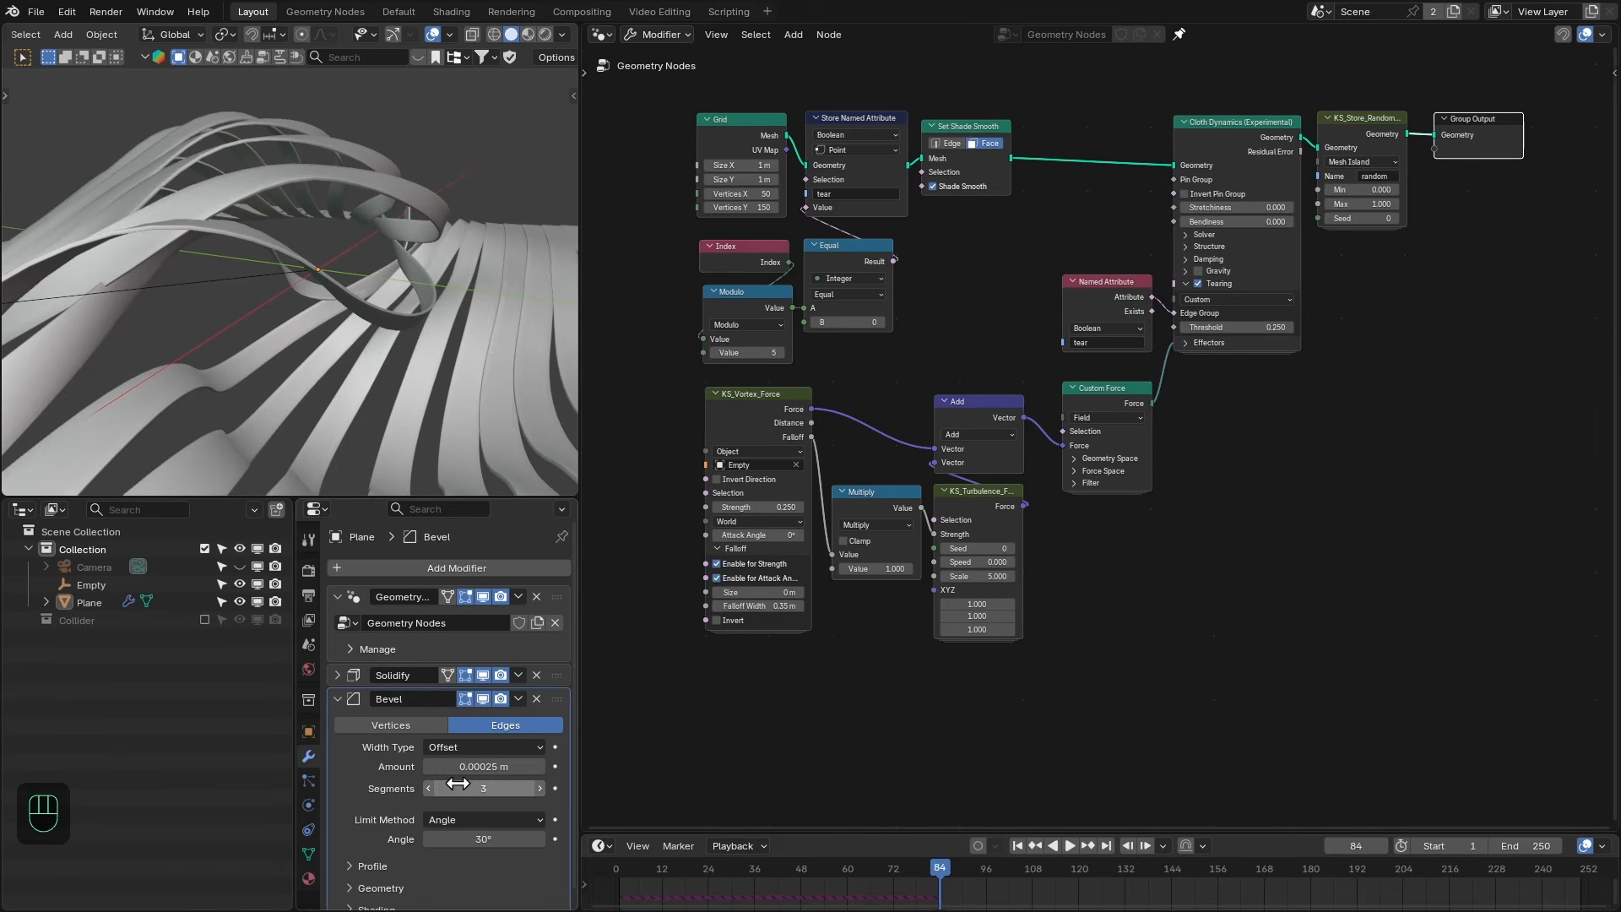
Collapse the Bevel modifier's settings and disable the Solidify and Bevel modifiers in the viewport.
scroll(216, 325, up, 3)
middle_drag(216, 325, 247, 336)
scroll(246, 336, down, 8)
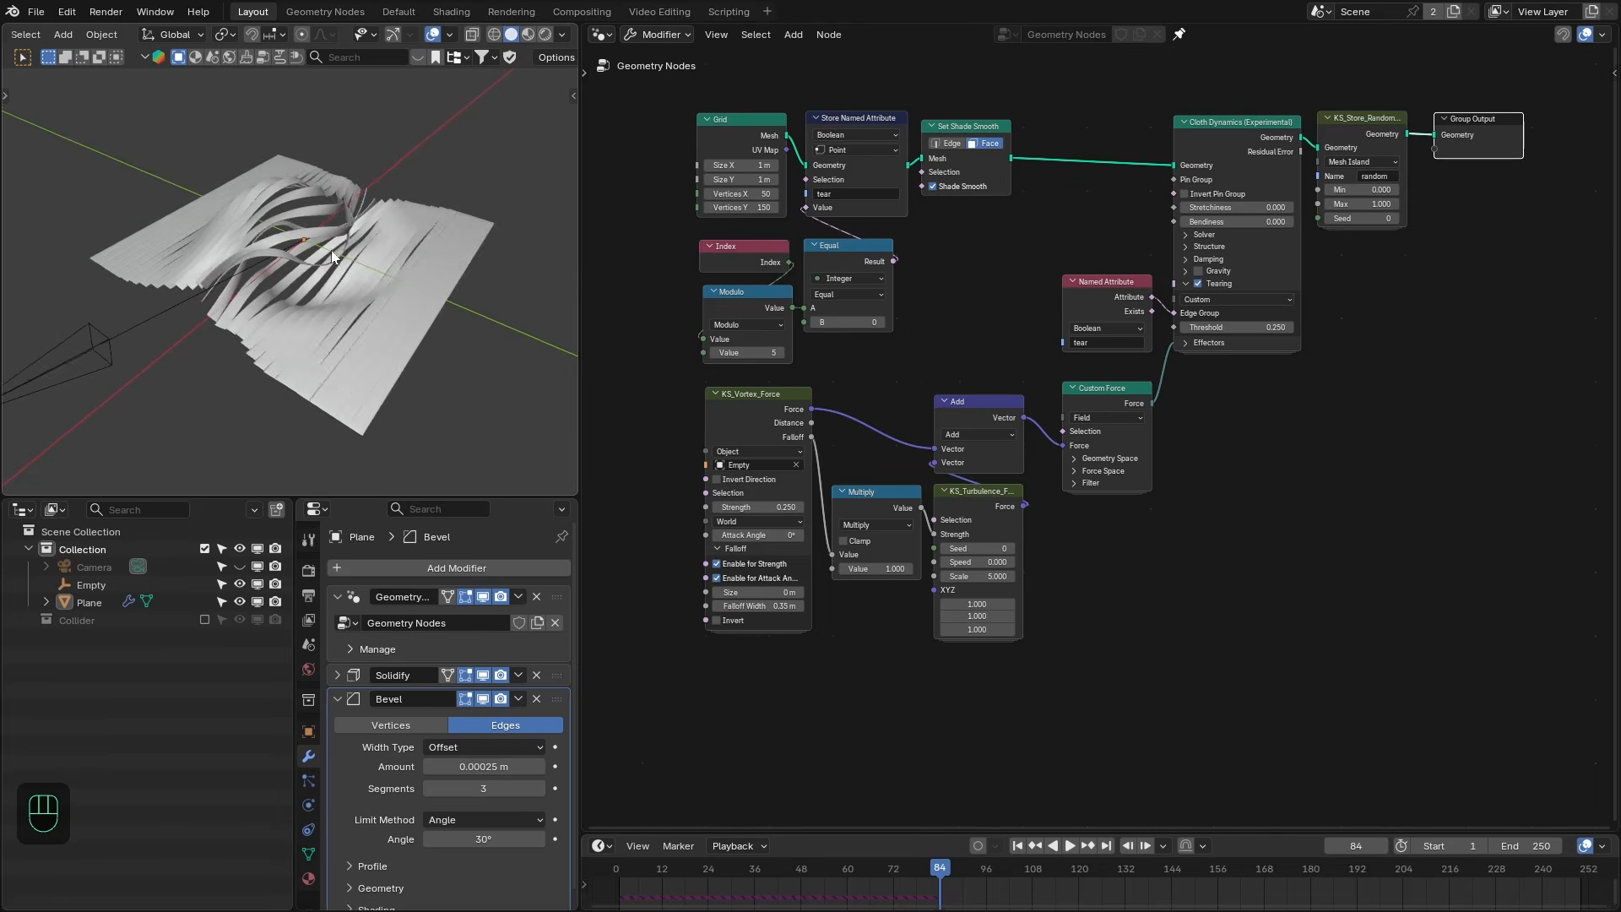
middle_drag(331, 250, 276, 260)
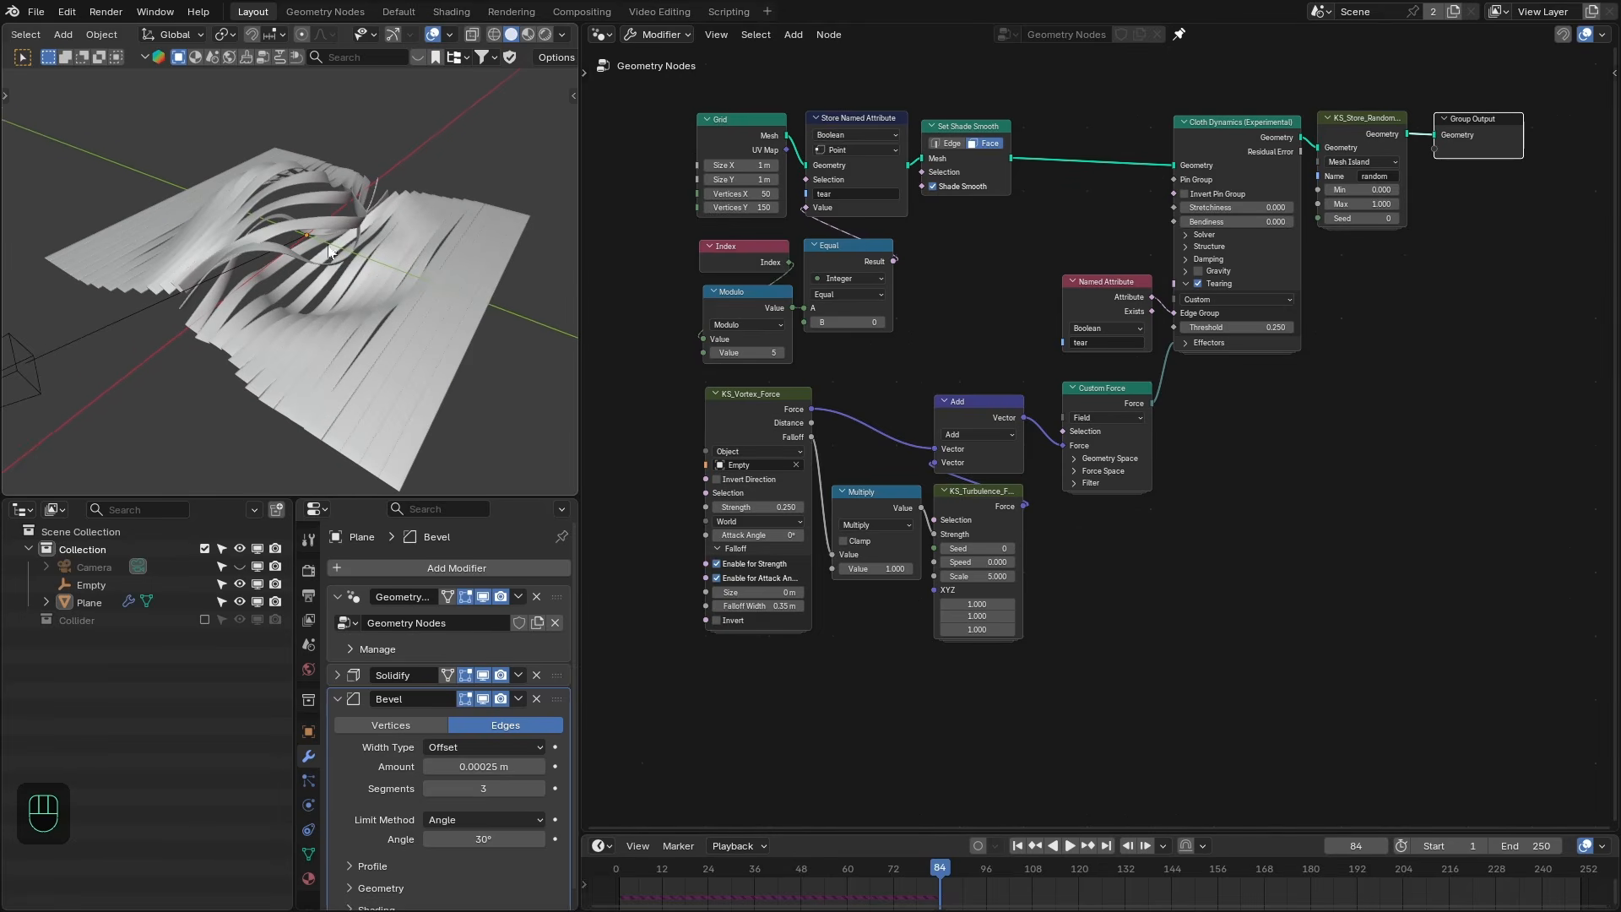
key(a)
drag(482, 674, 483, 699)
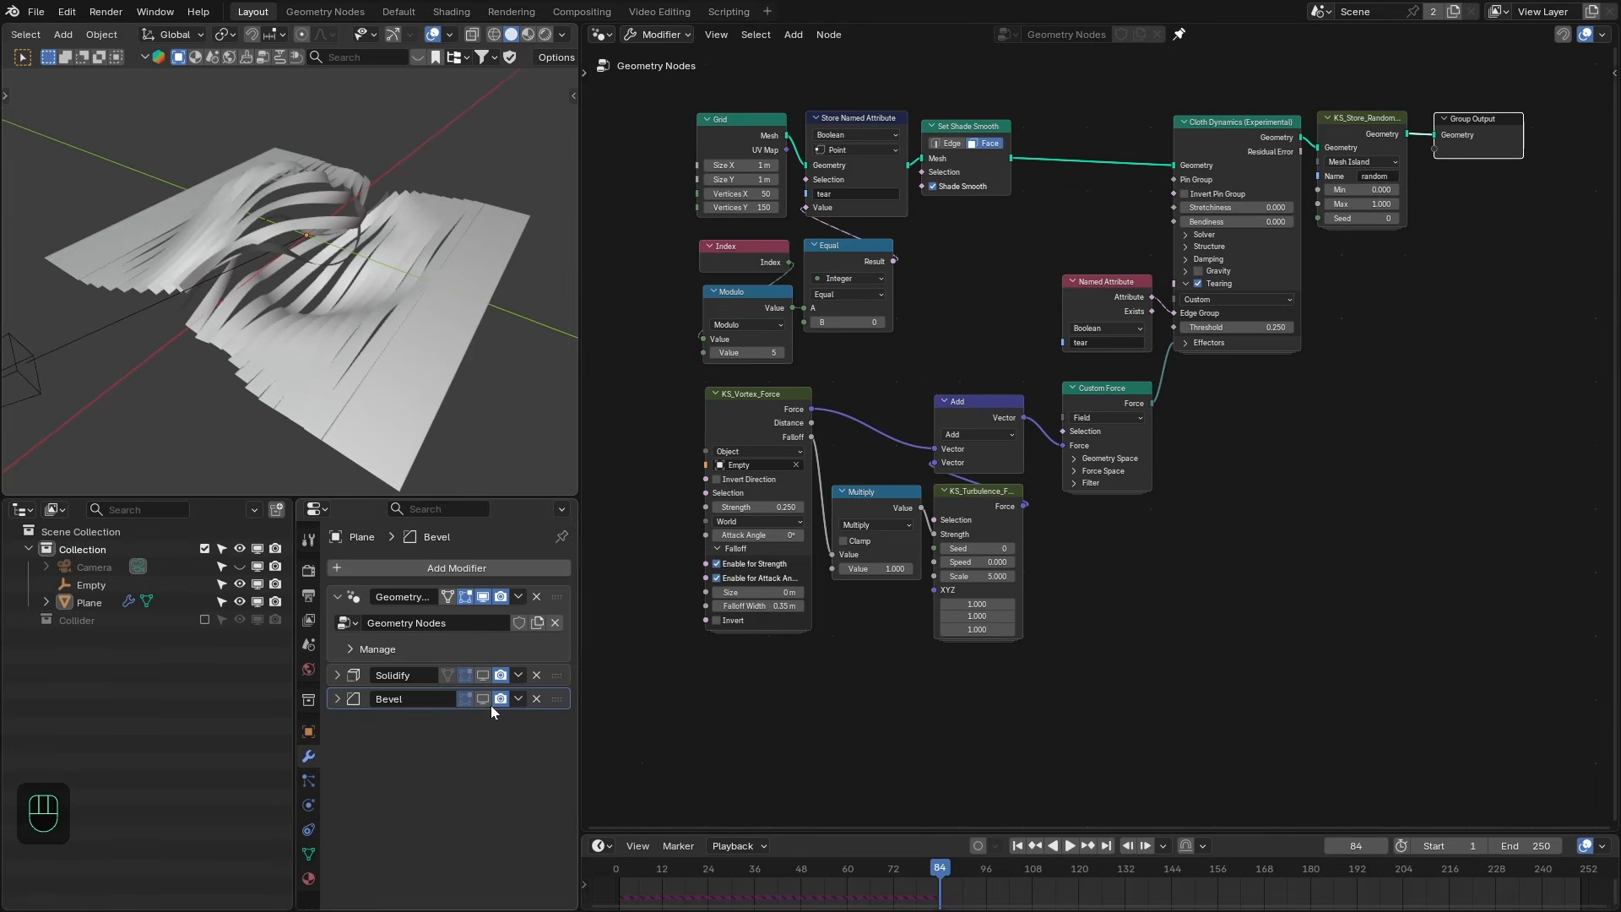
Detach the vortex and turbulence force nodes from the Custom Force node and move them aside.
scroll(991, 531, down, 1)
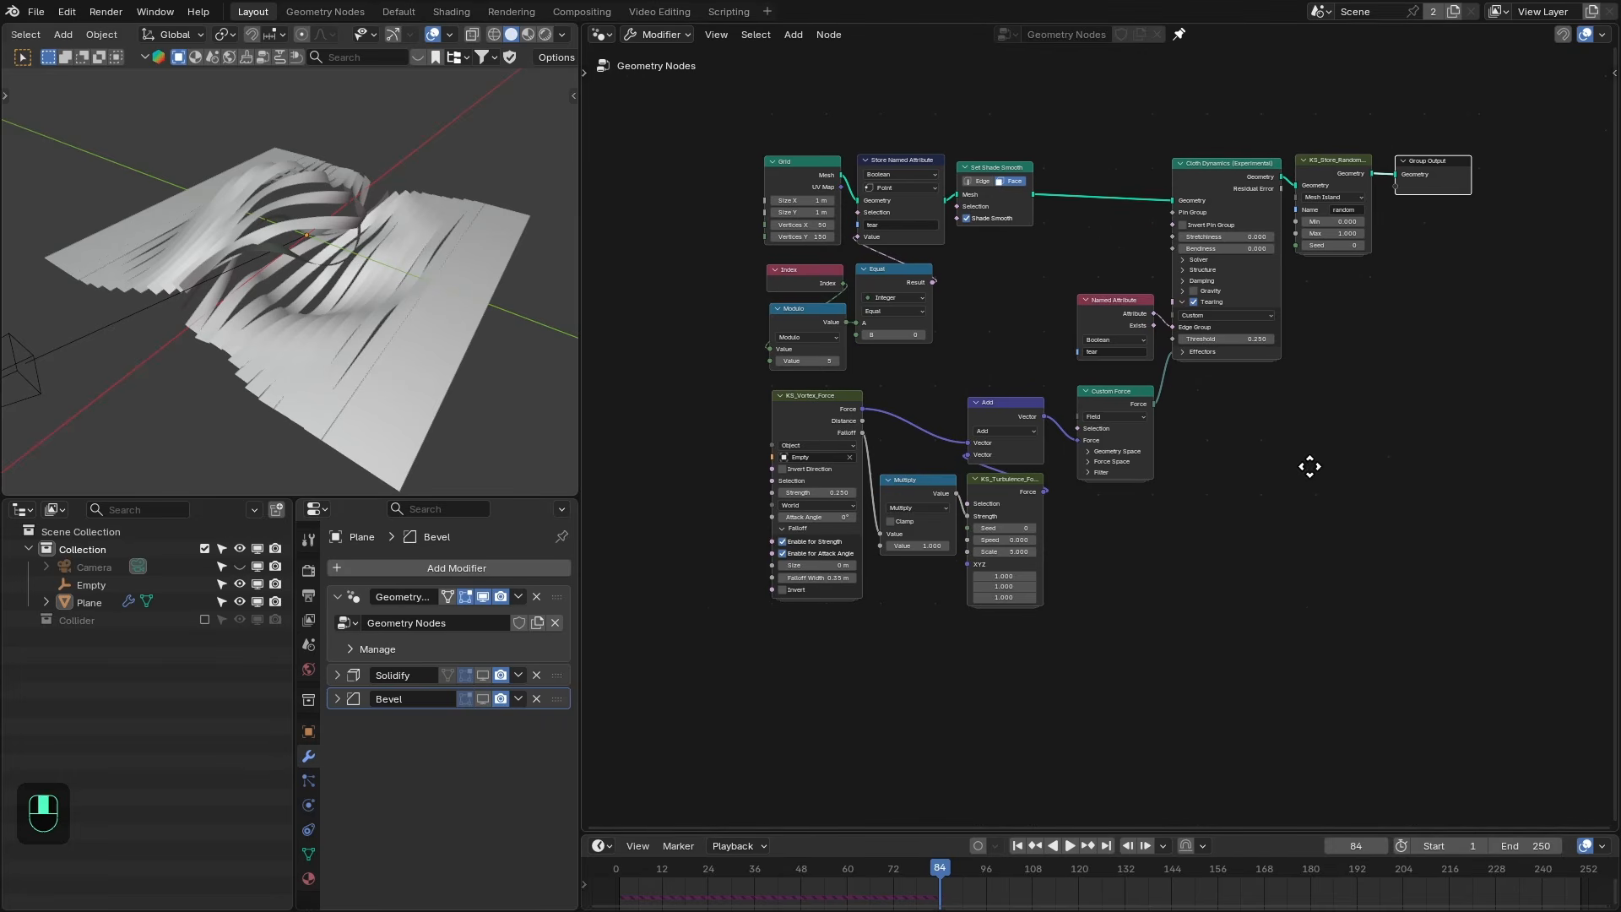
middle_drag(1310, 464, 1351, 446)
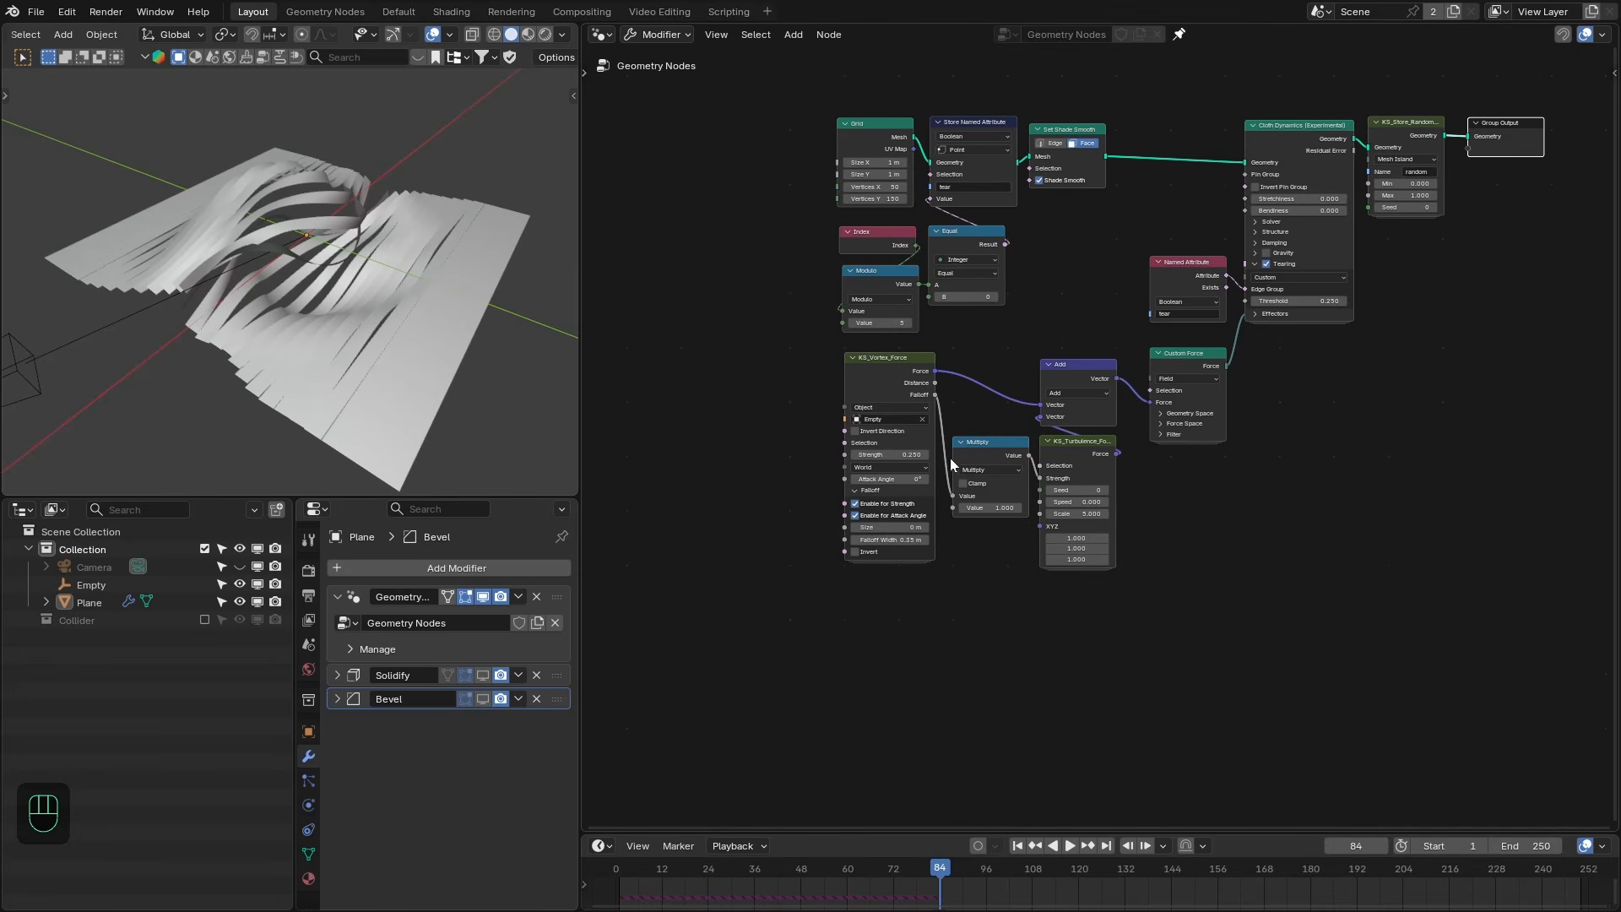
drag(929, 558, 1071, 422)
drag(1072, 375, 793, 388)
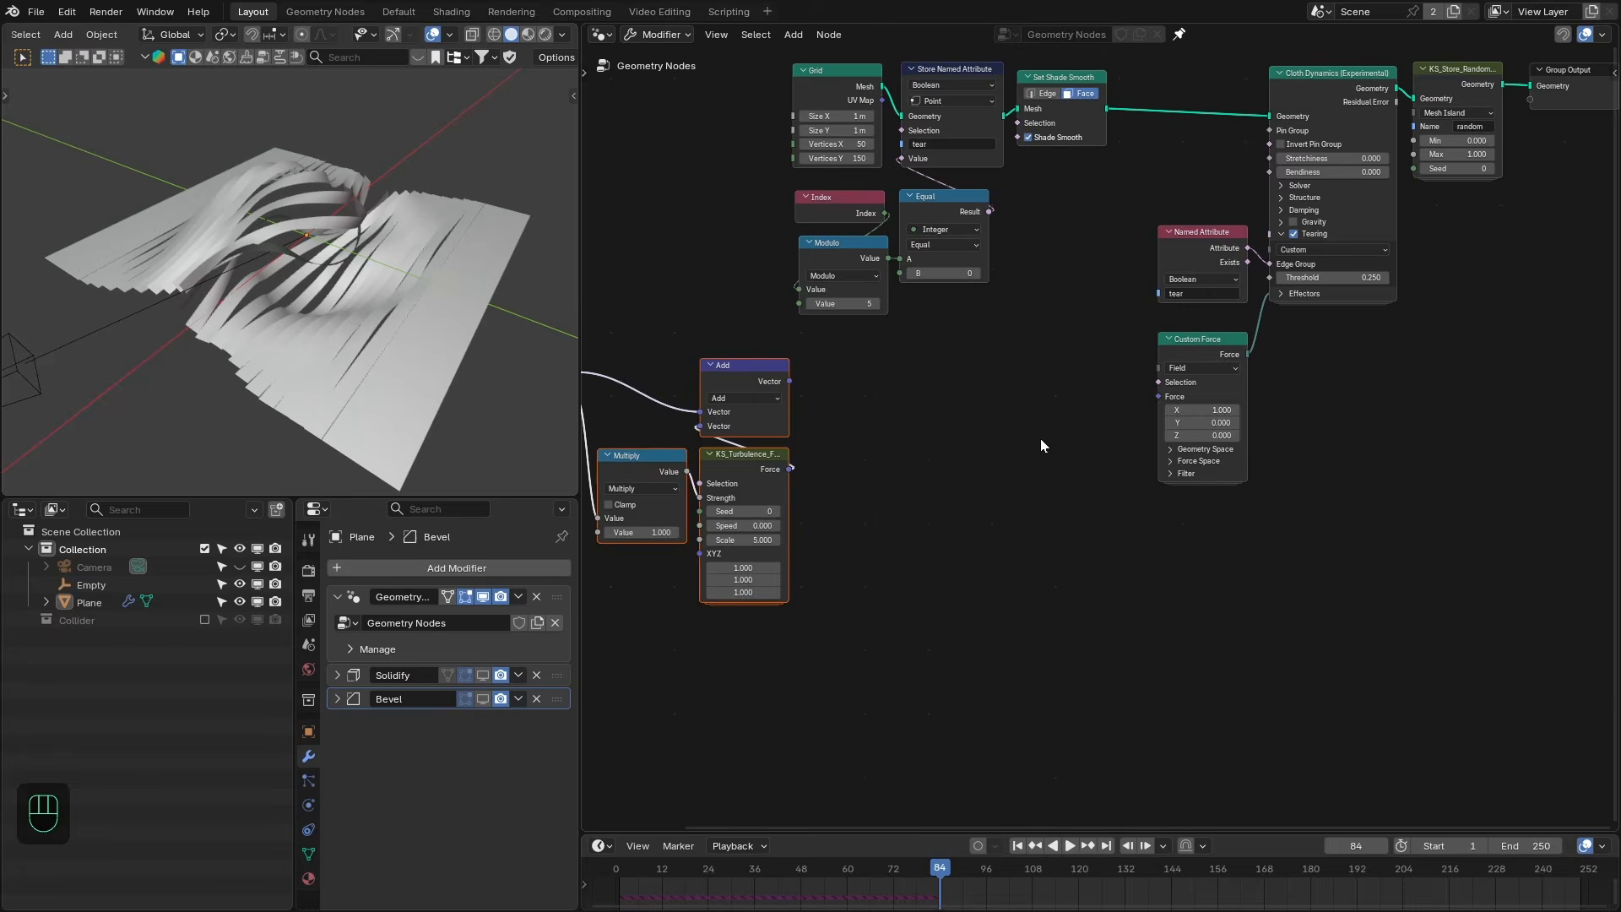
Add a KS_Curve_Force node and connect its Force output to the Custom Force node's Force input.
key(shift+a)
mouse_move(946, 773)
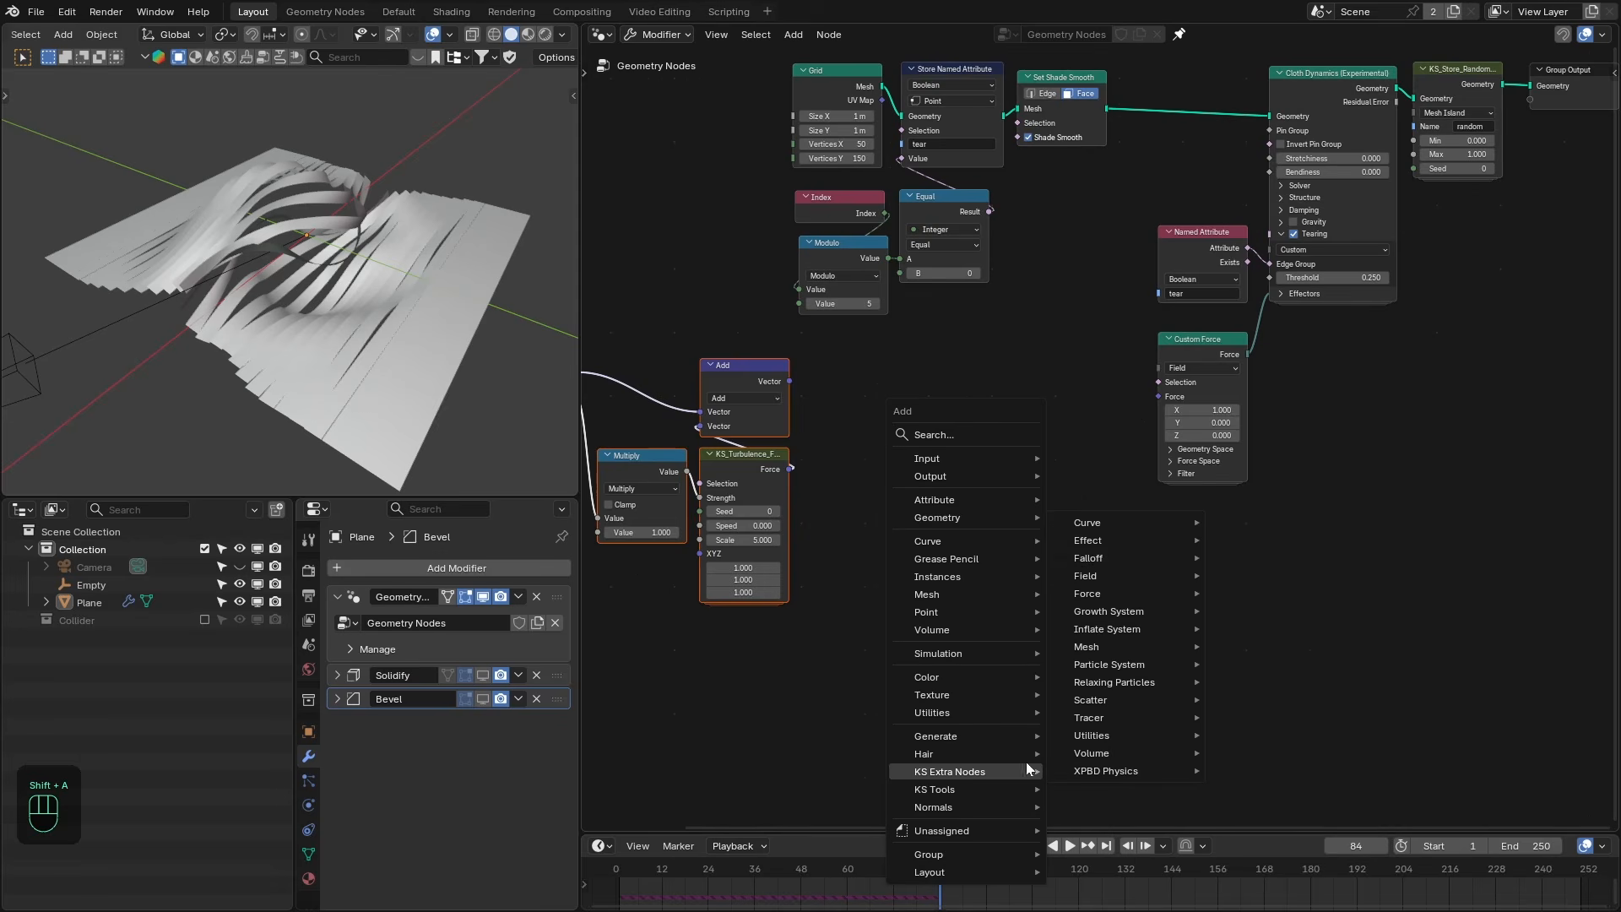
mouse_move(1091, 593)
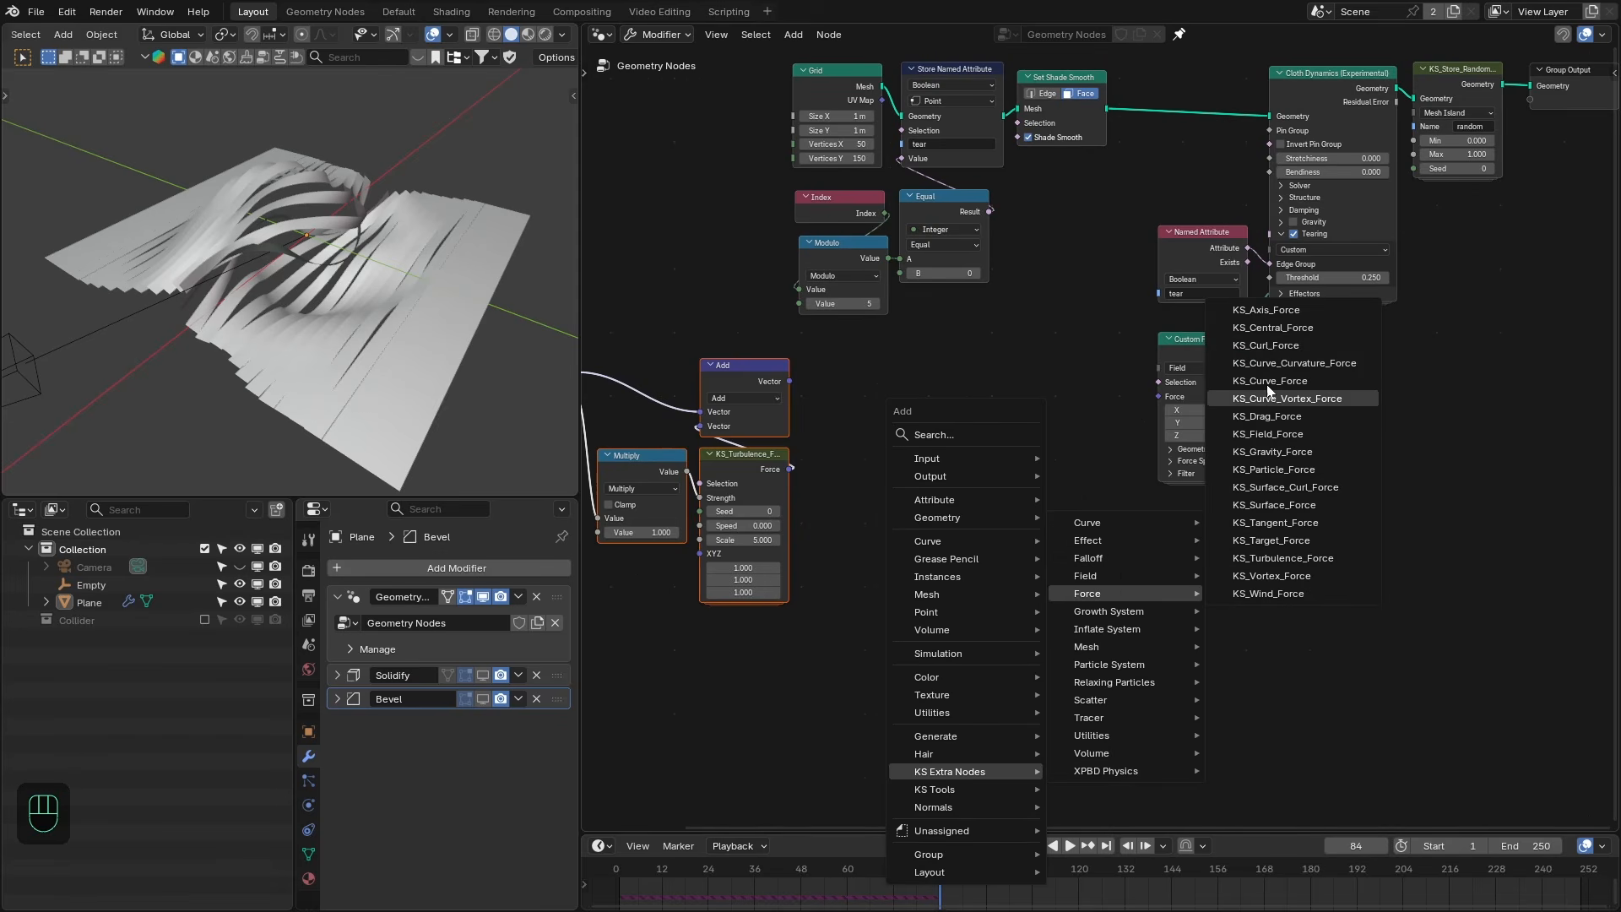
click(1250, 380)
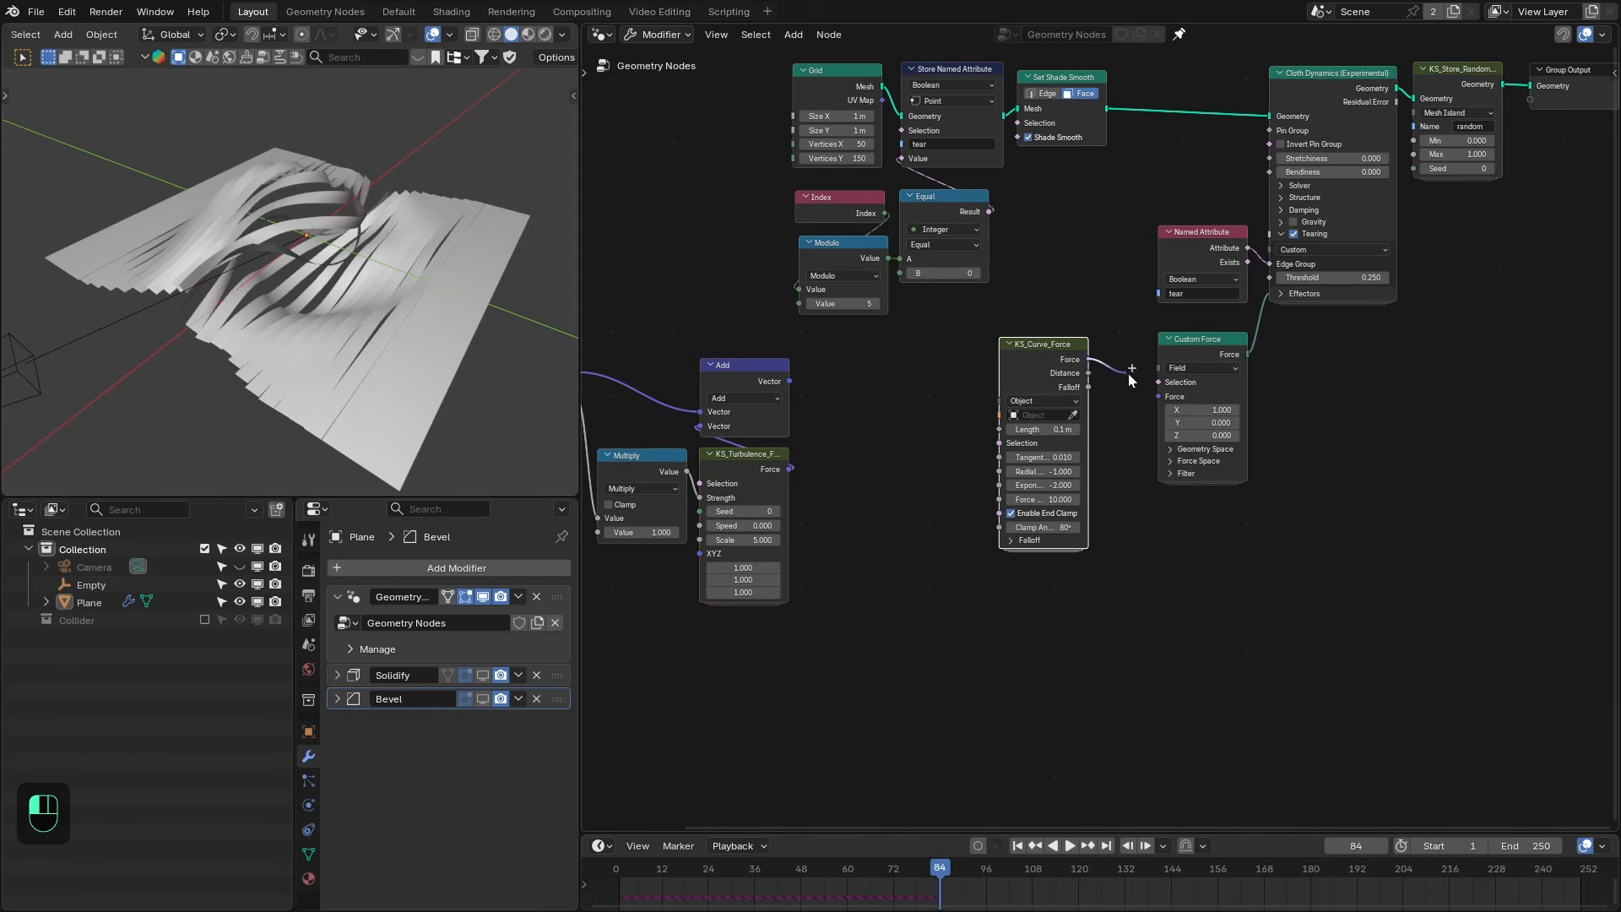
drag(1129, 374, 1155, 397)
drag(1061, 350, 1105, 349)
Return to the first frame and hide the Empty in the viewport.
key(shift+Left)
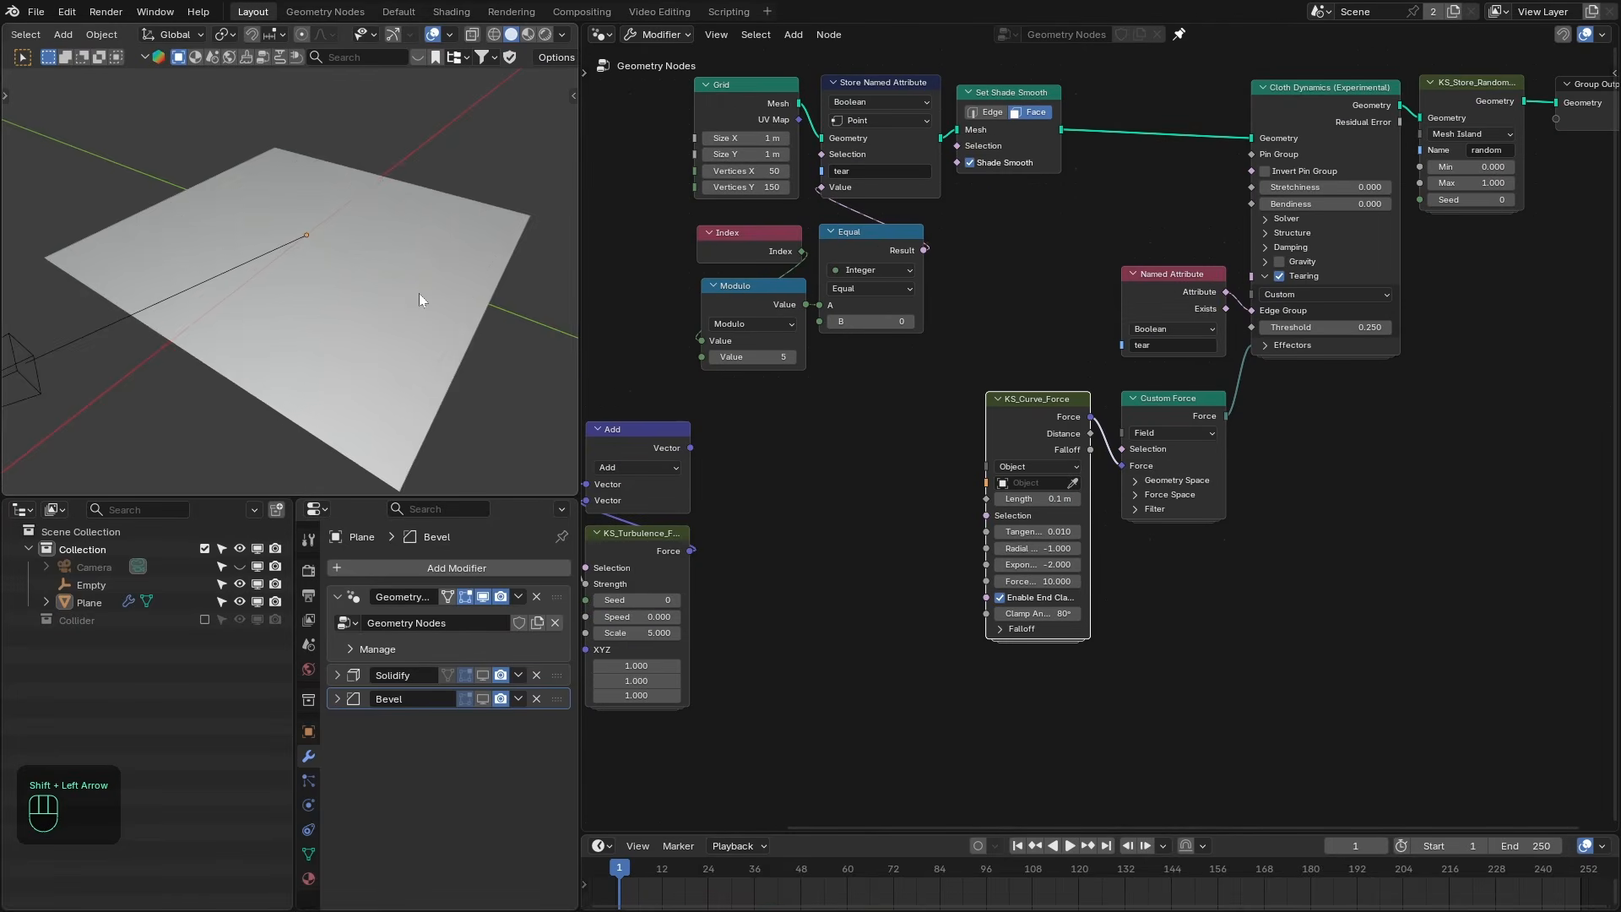
scroll(150, 139, down, 3)
click(239, 584)
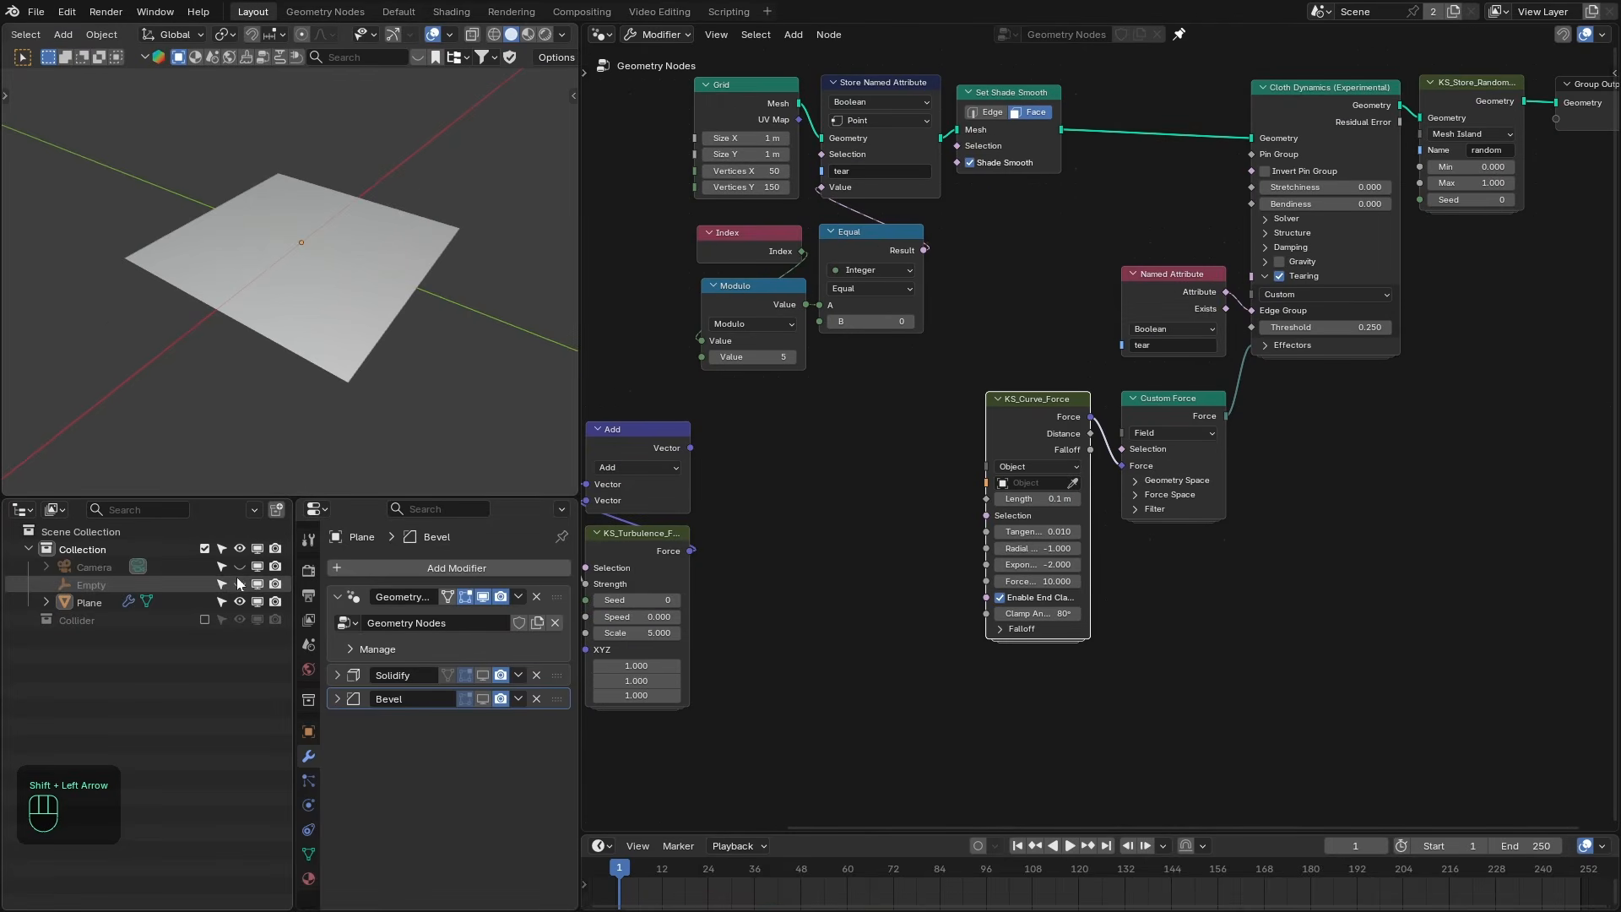
Add a Bézier curve to the scene at the plane's centre.
middle_drag(334, 232, 399, 220)
key(shift+a)
mouse_move(250, 242)
click(394, 240)
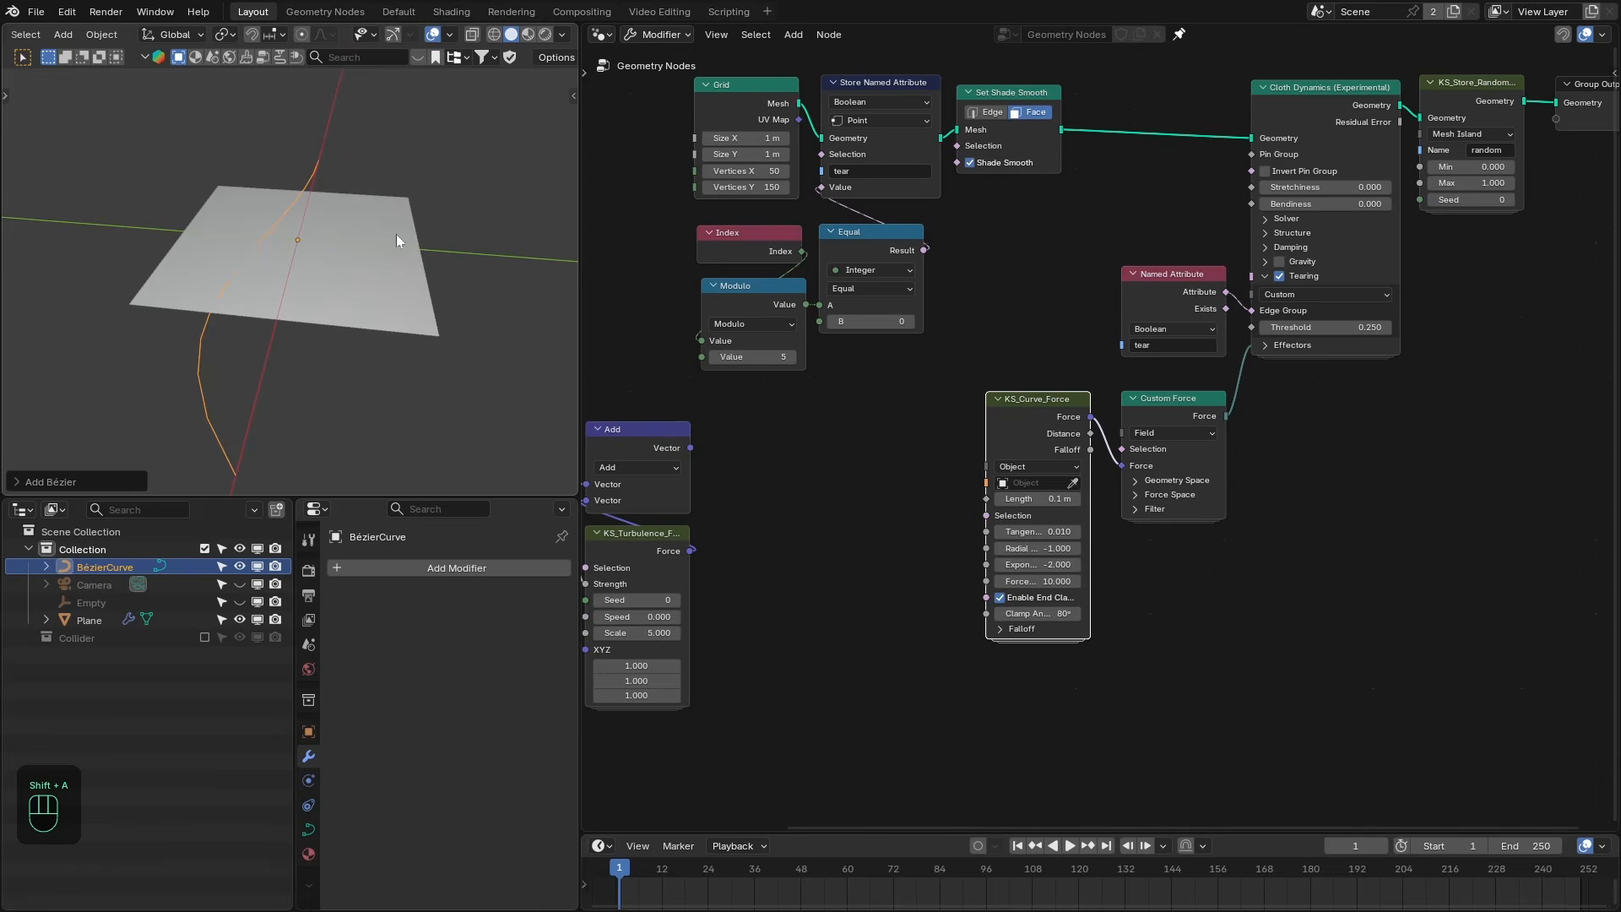
In front view, rotate the Bézier curve's points 90 degrees about the global X axis in Edit Mode.
key(KP_1)
key(Tab)
key(r)
key(x)
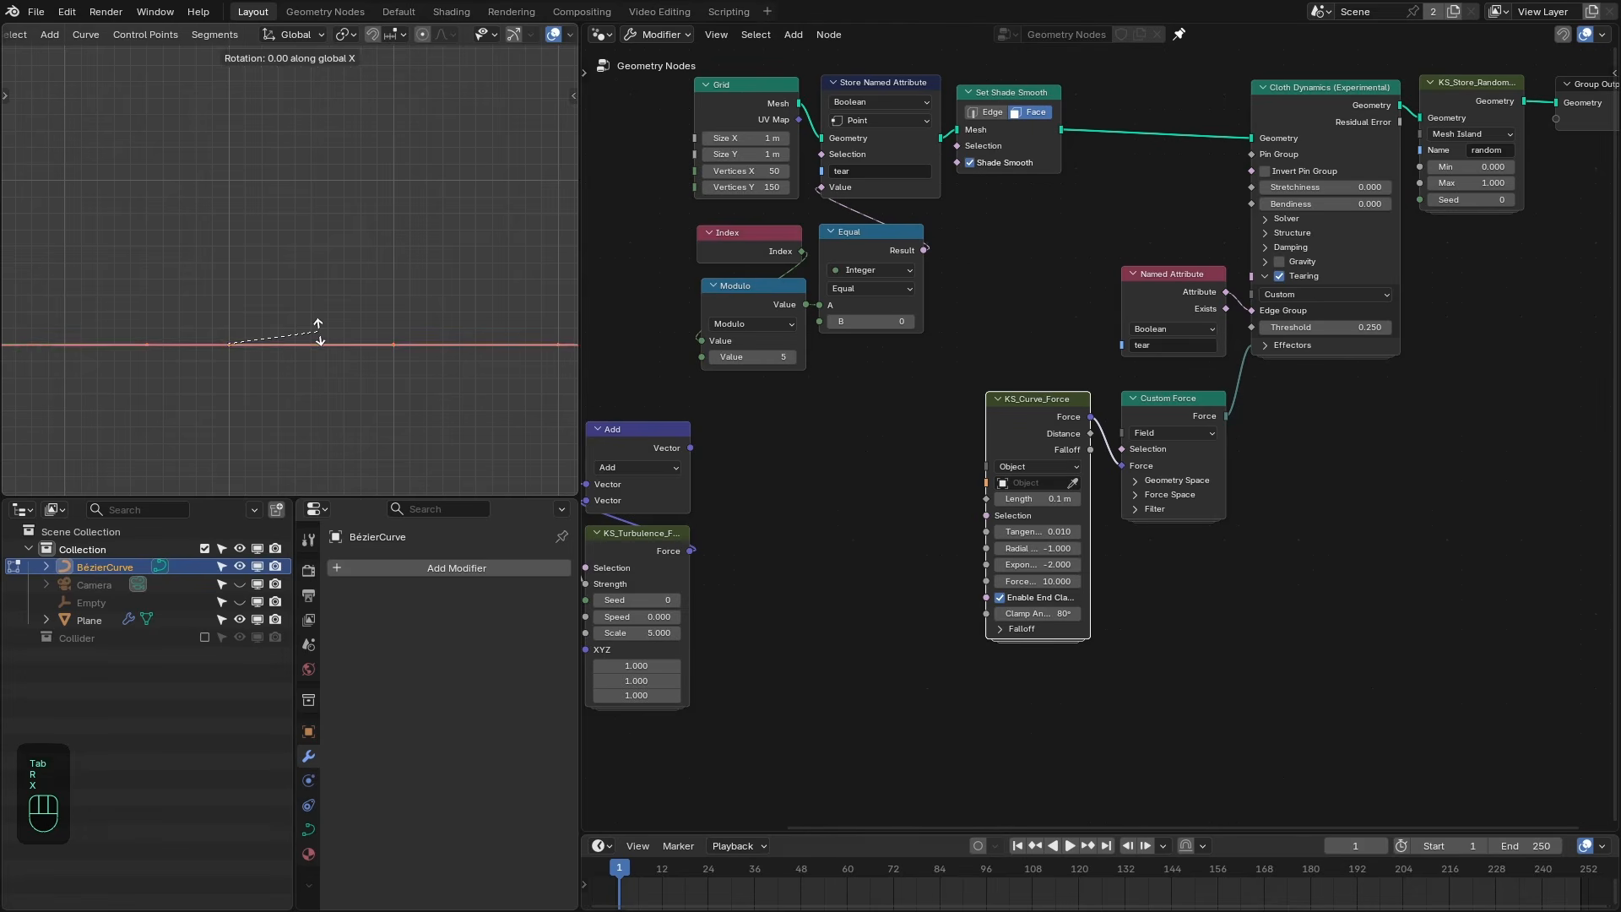
key(KP_9)
key(KP_0)
key(KP_Enter)
Reshape the curve so it starts near the plane's centre and arcs upward above it, and leave Edit Mode.
scroll(306, 313, down, 1)
drag(115, 325, 260, 316)
drag(374, 343, 457, 163)
key(Tab)
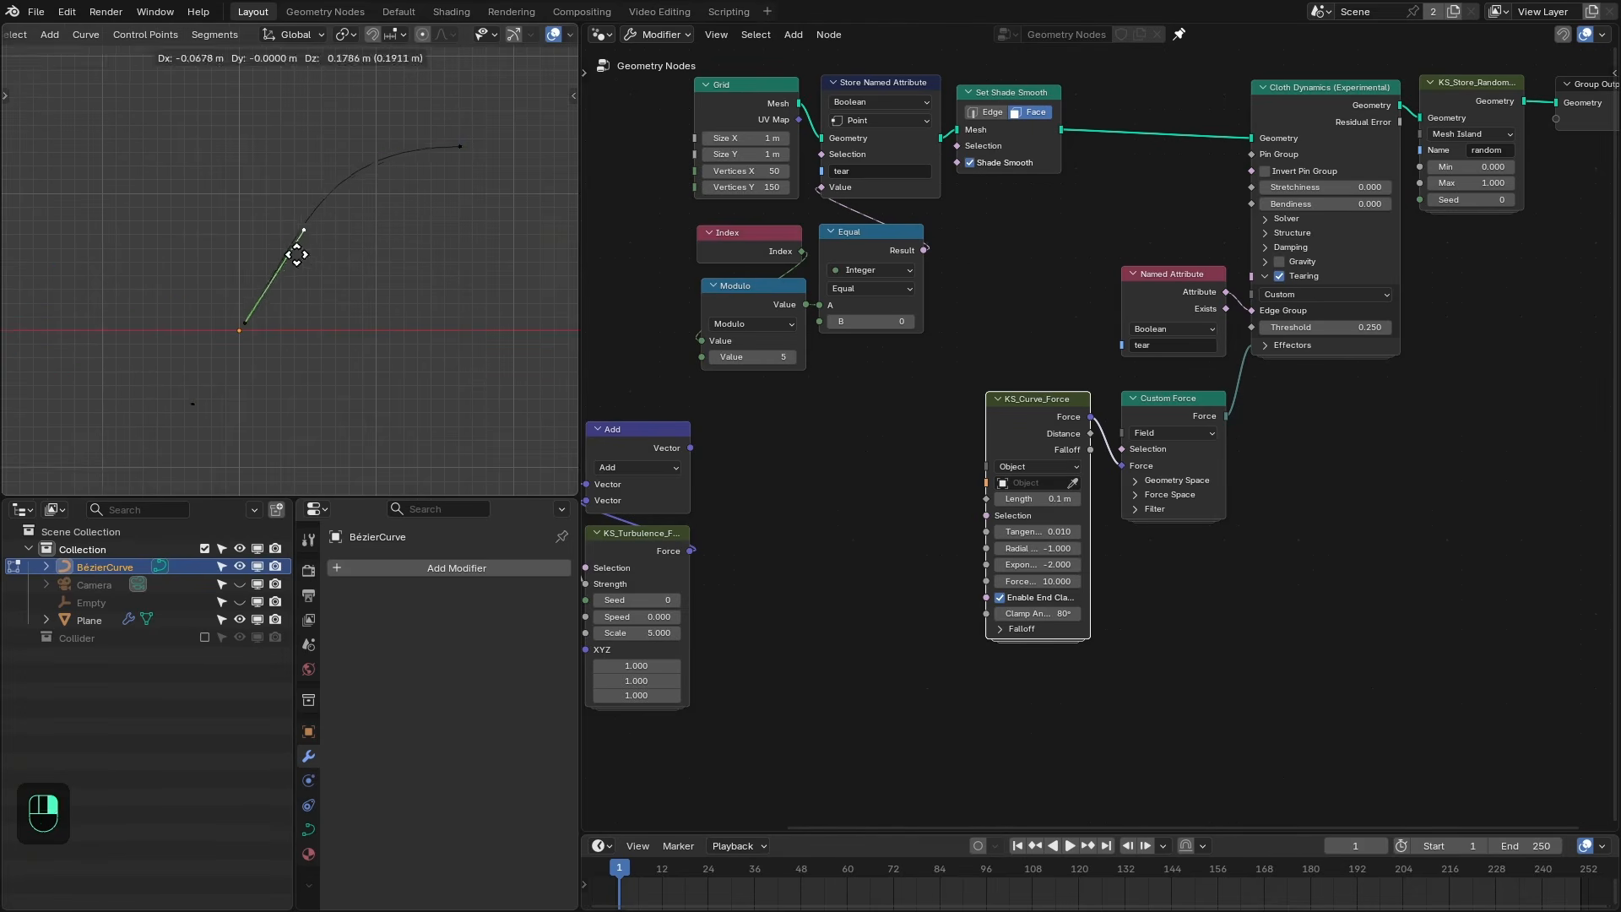
middle_drag(297, 245, 384, 319)
Assign the Bézier curve as the object of the KS_Curve_Force node.
scroll(1087, 521, up, 1)
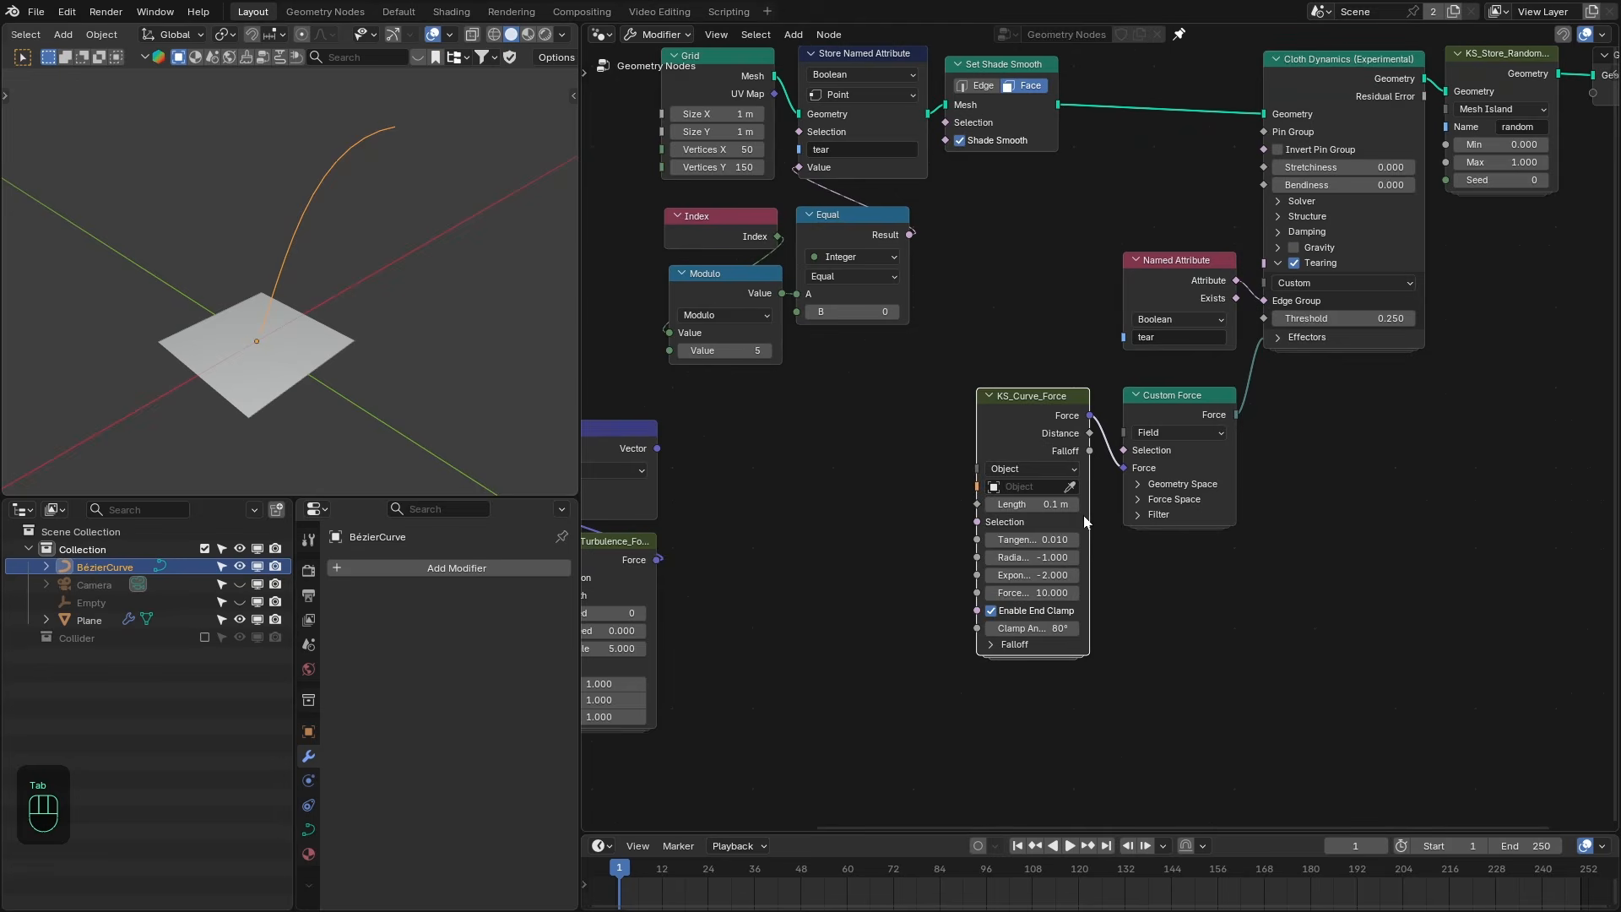
click(325, 175)
scroll(309, 279, up, 2)
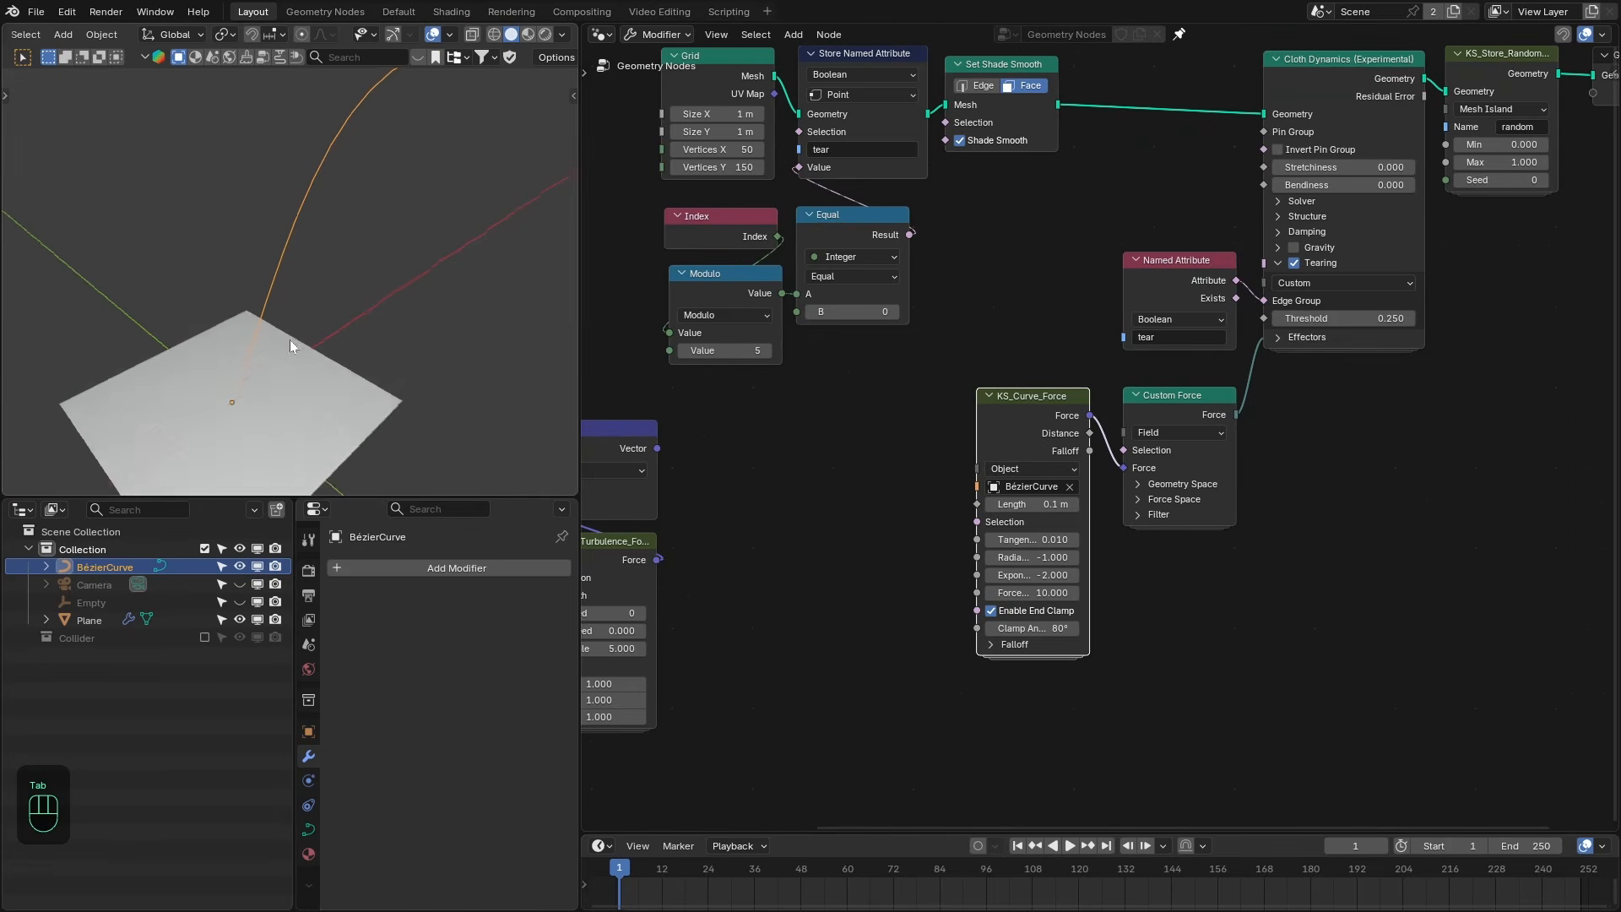
middle_drag(293, 343, 261, 312)
Play the simulation from the first frame to examine the curve force's effect on the cloth, and stop playback.
shift+middle_drag(1165, 371, 1075, 429)
key(shift+Right)
key(shift+Left)
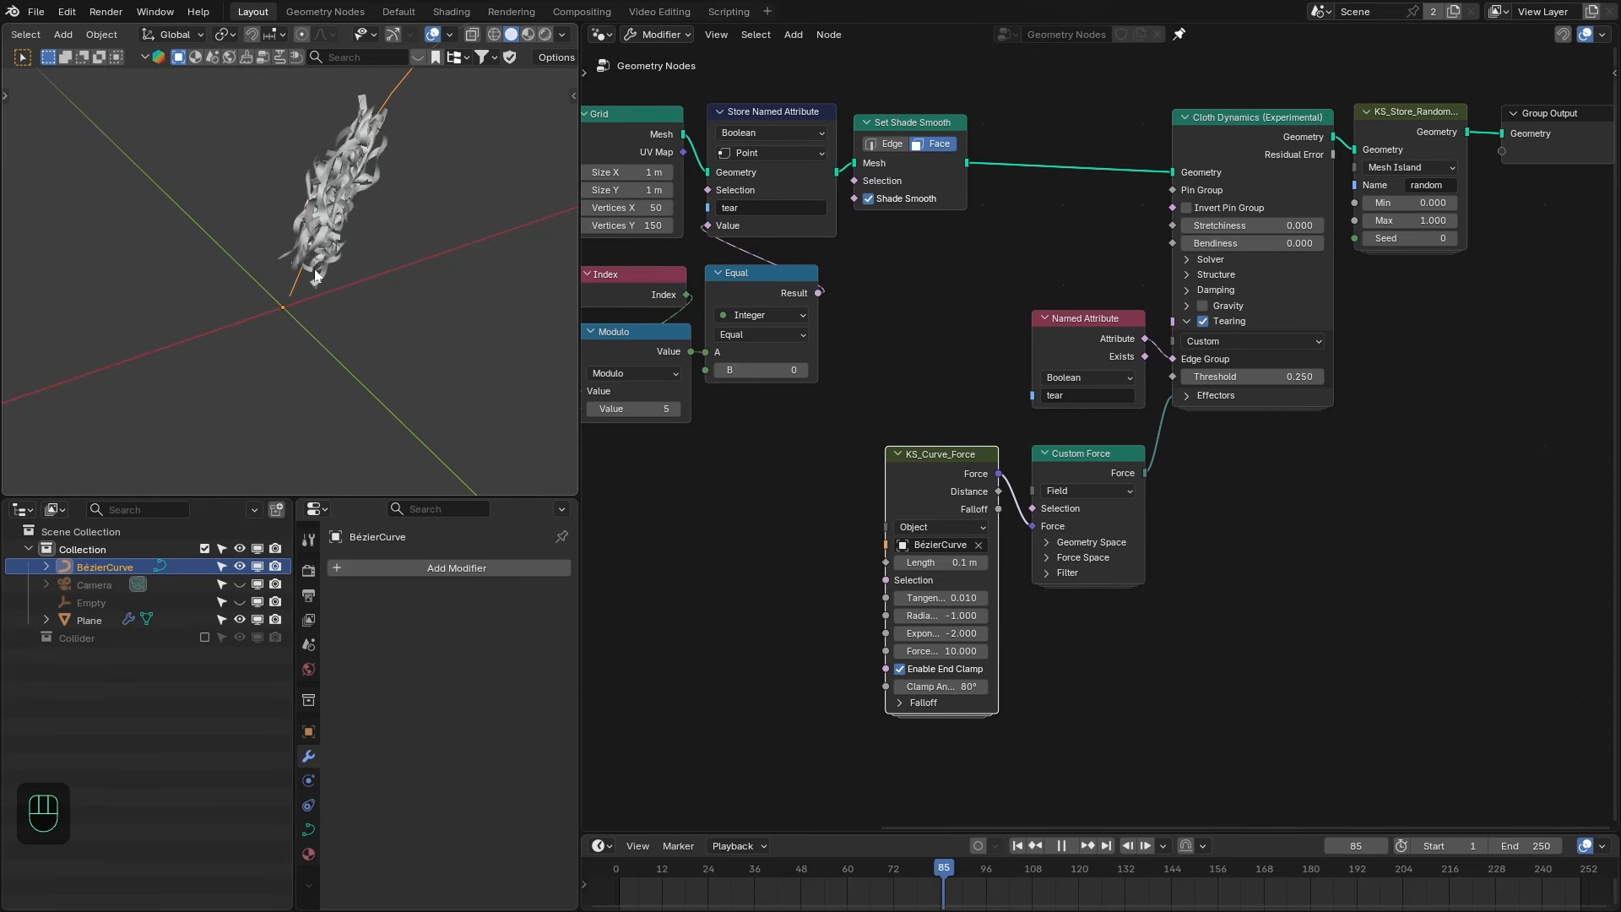
key(space)
middle_drag(388, 174, 388, 254)
scroll(1311, 141, up, 1)
Preview the curve force's Falloff on the Cloth Dynamics geometry with a Viewer node.
middle_drag(1312, 141, 1305, 158)
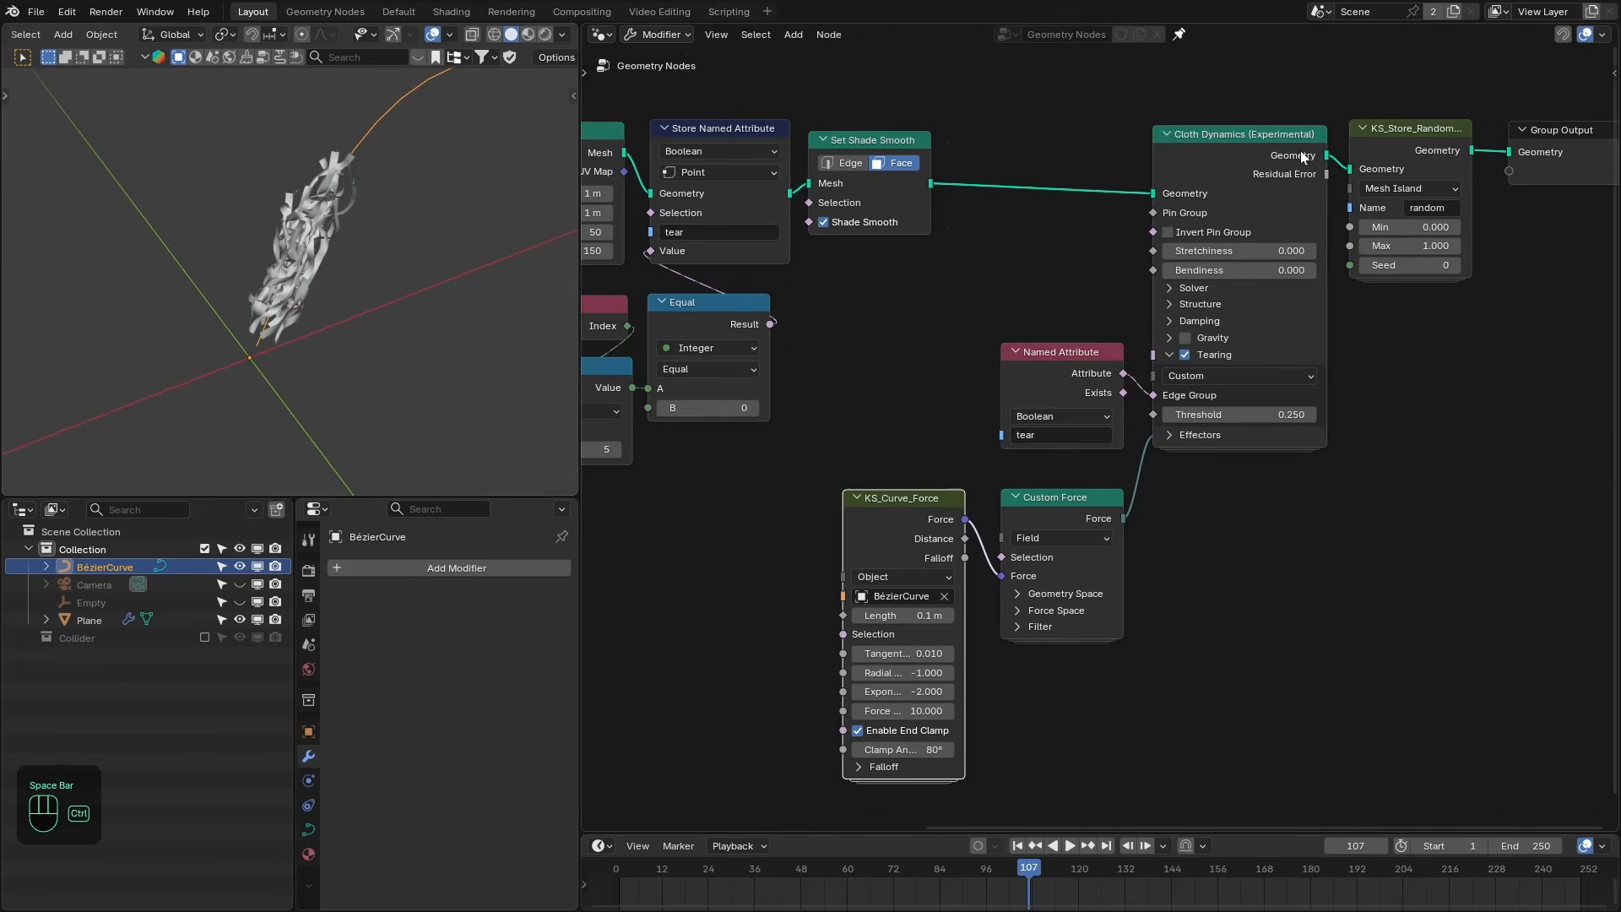
ctrl+shift+click(1303, 156)
ctrl+shift+click(954, 552)
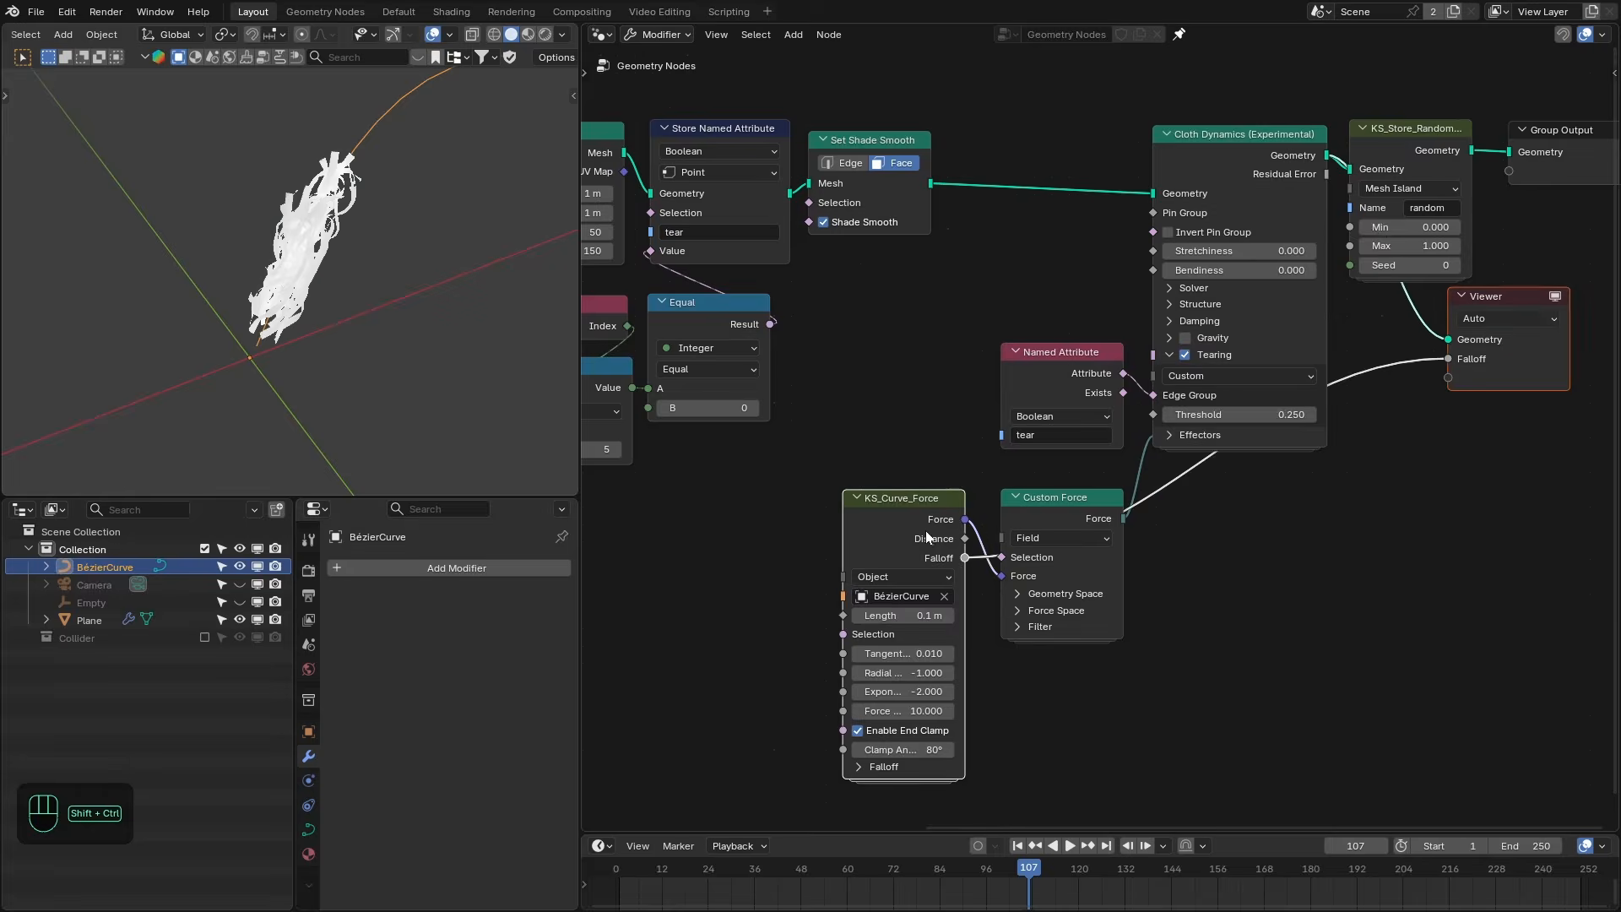
Set the KS_Curve_Force node's tangent strength to 0.25 and its radial strength to -0.25.
key(shift+Left)
scroll(1031, 698, up, 1)
middle_drag(1032, 697, 1076, 482)
scroll(1076, 483, up, 1)
click(918, 451)
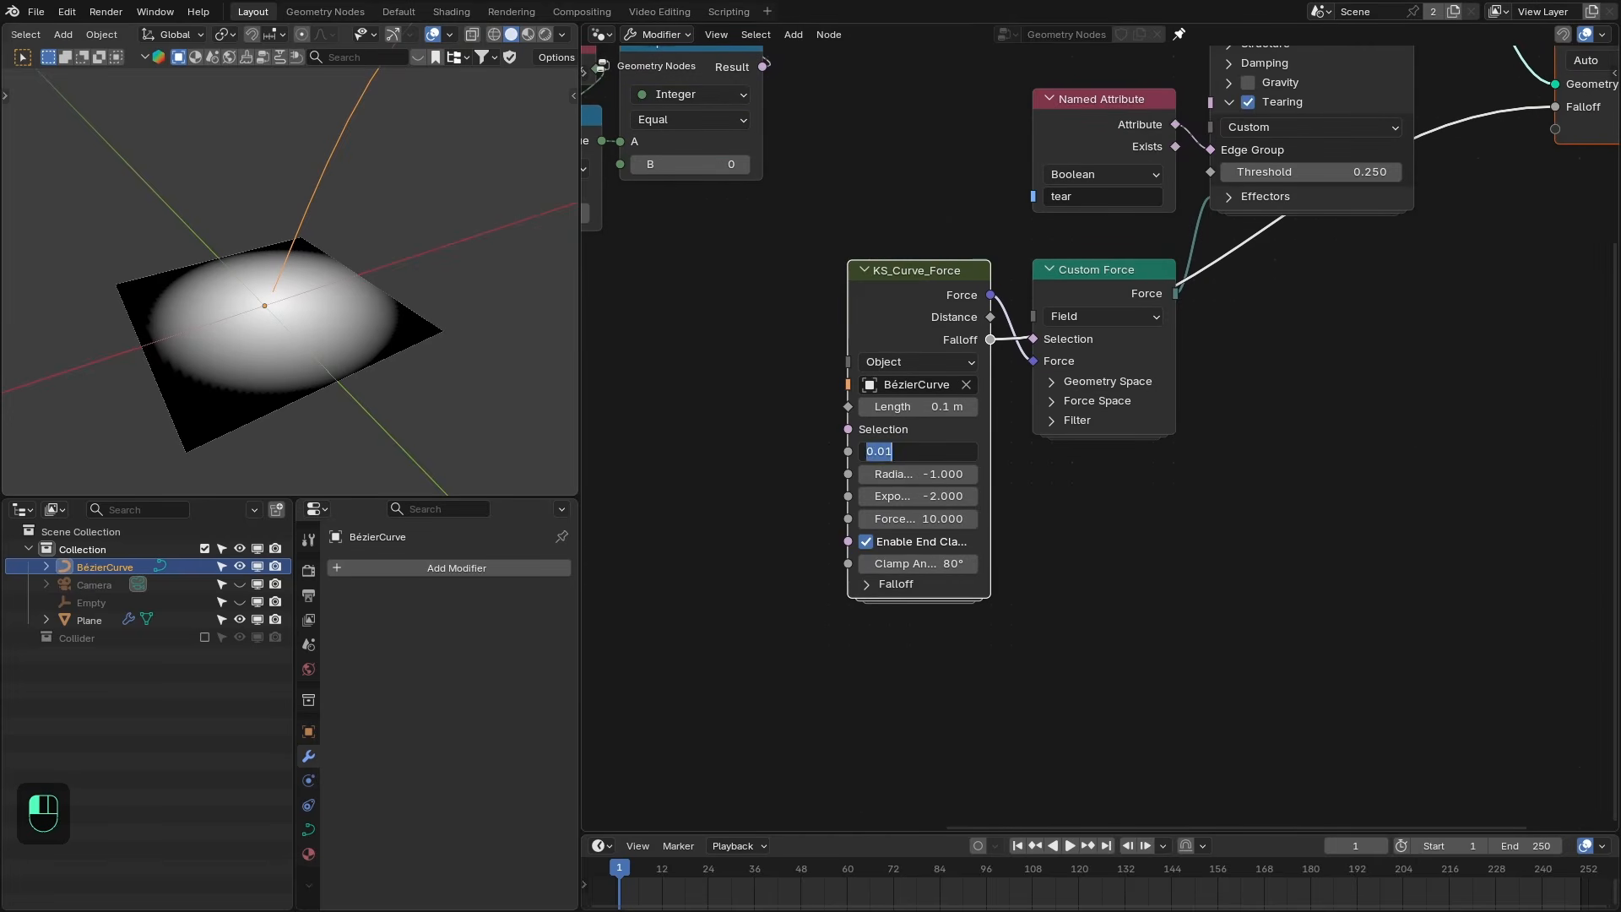
text(0.25)
key(Return)
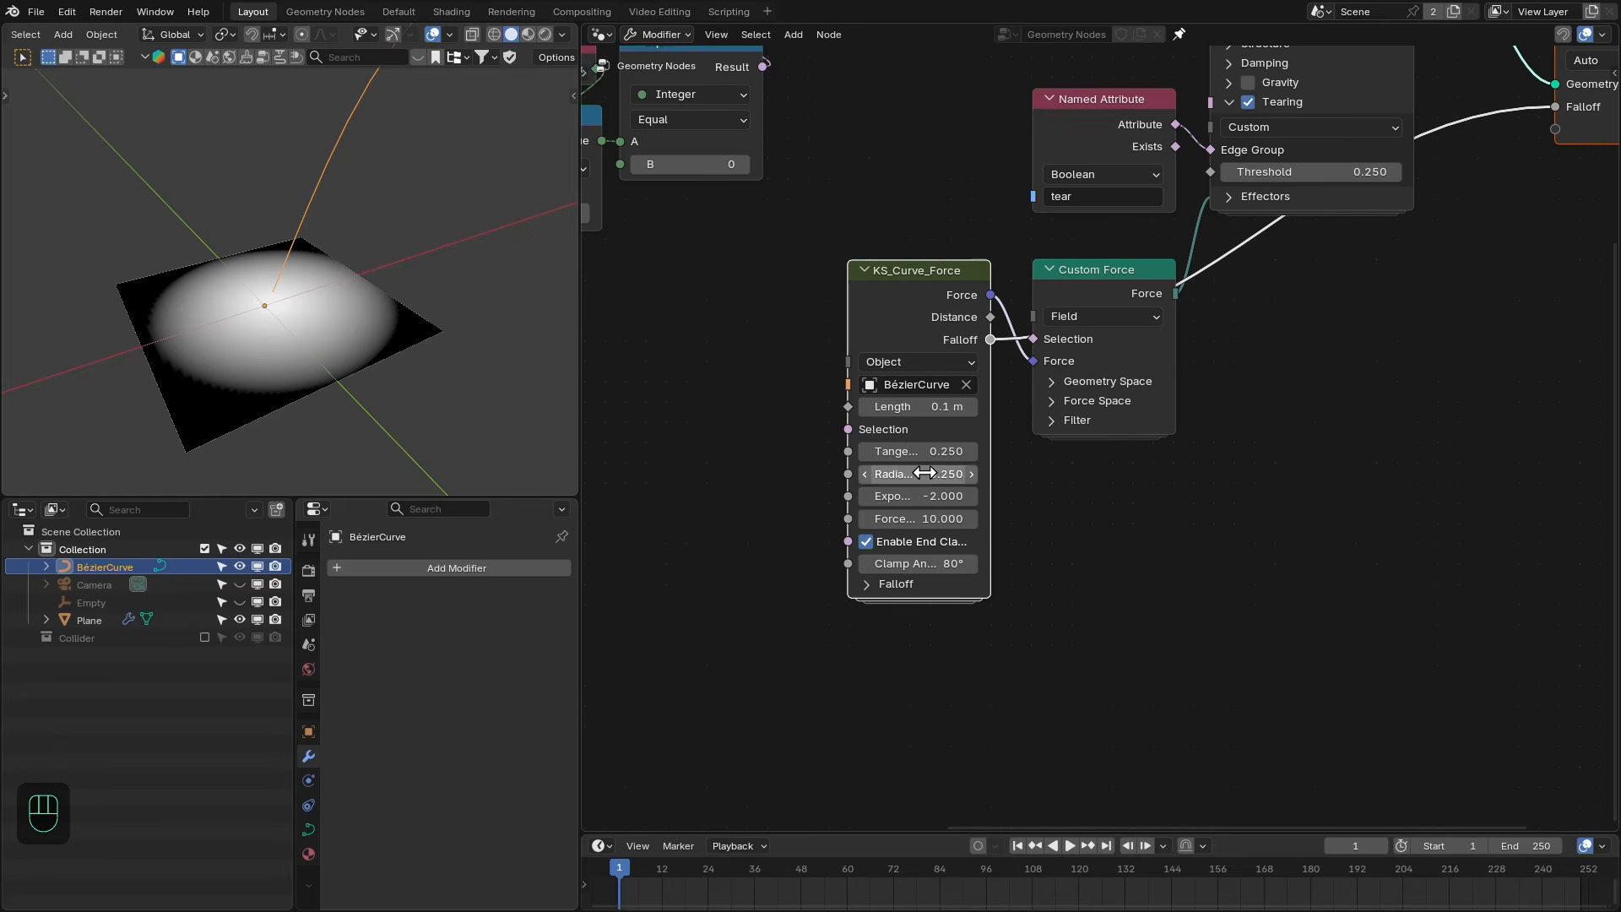
Reveal the curve force's falloff settings, set Falloff Width to 0.25 m, and delete the Viewer node.
click(884, 591)
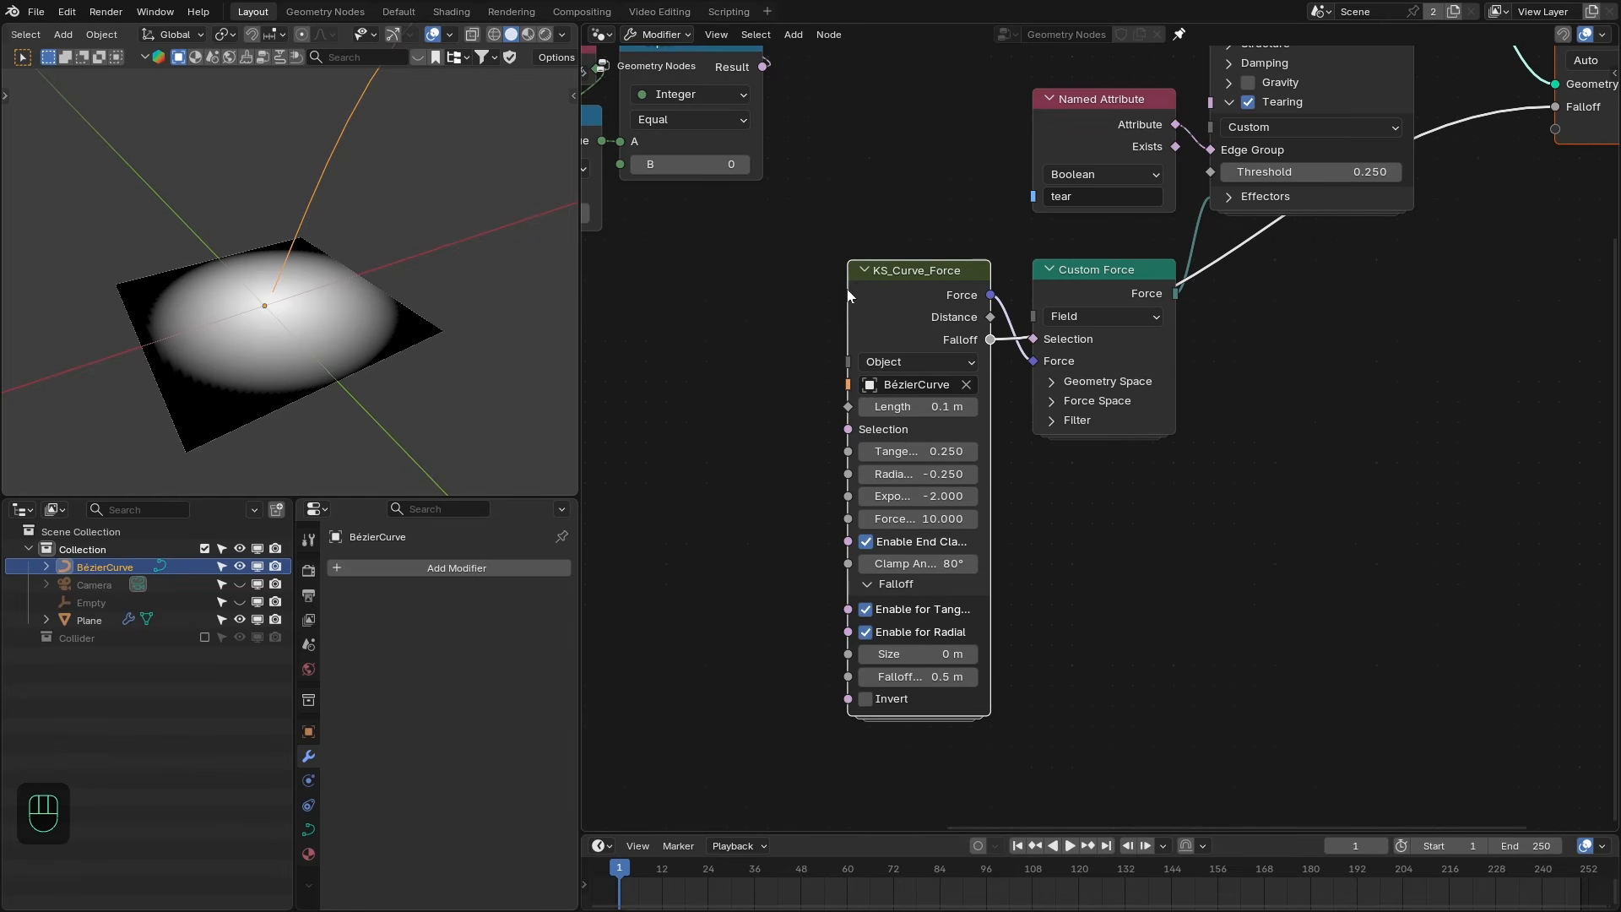
drag(849, 290, 822, 289)
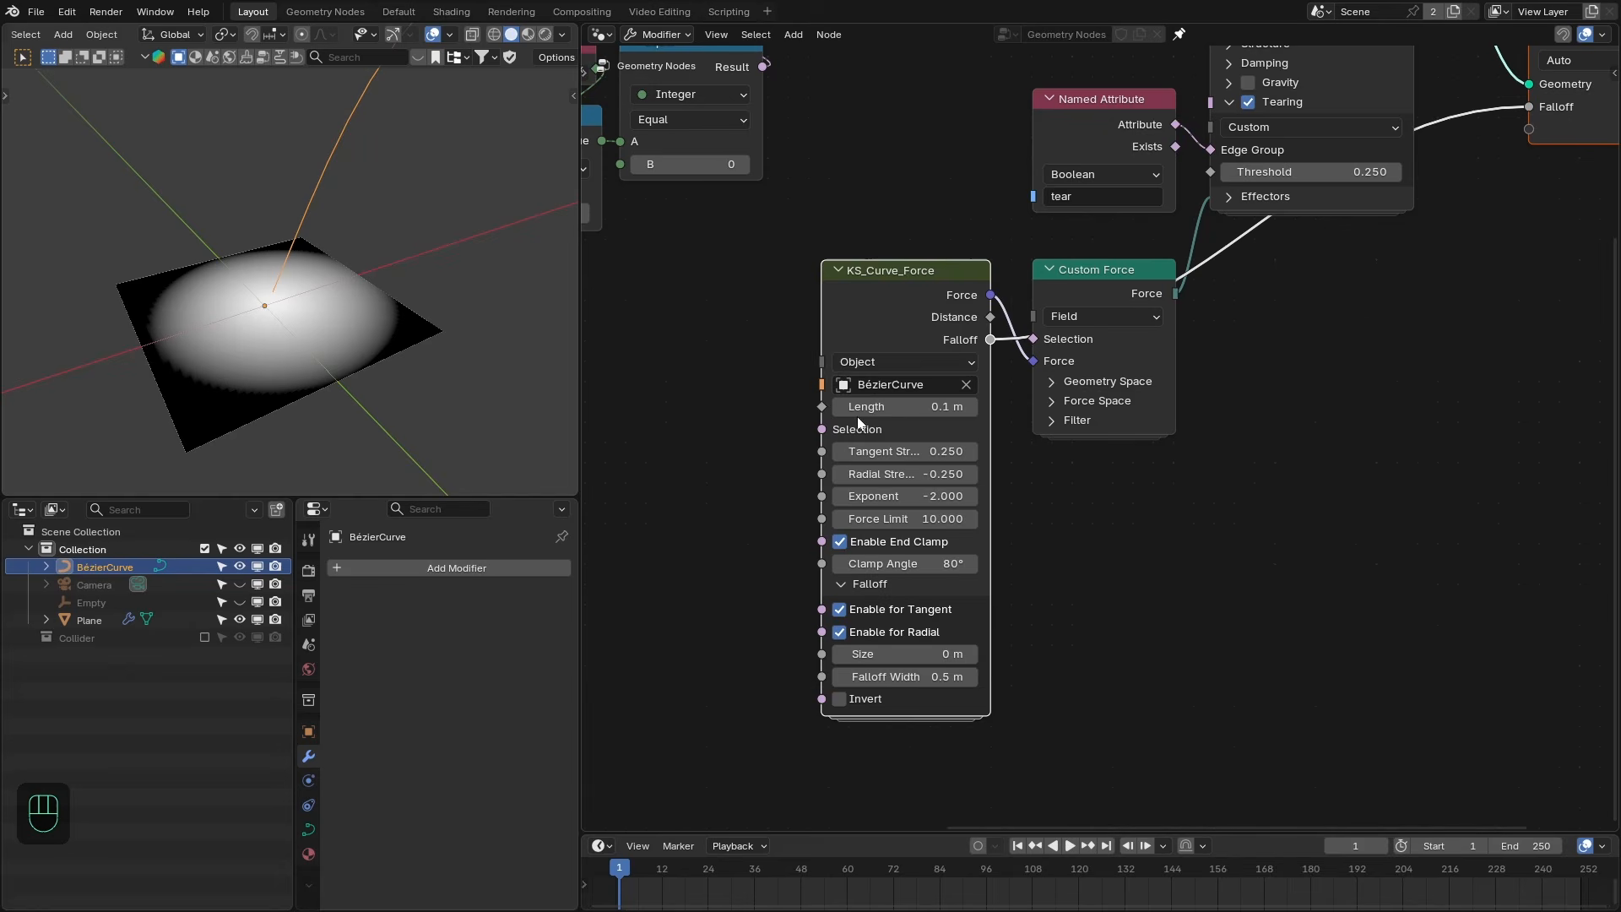
click(904, 676)
text(.25)
key(Return)
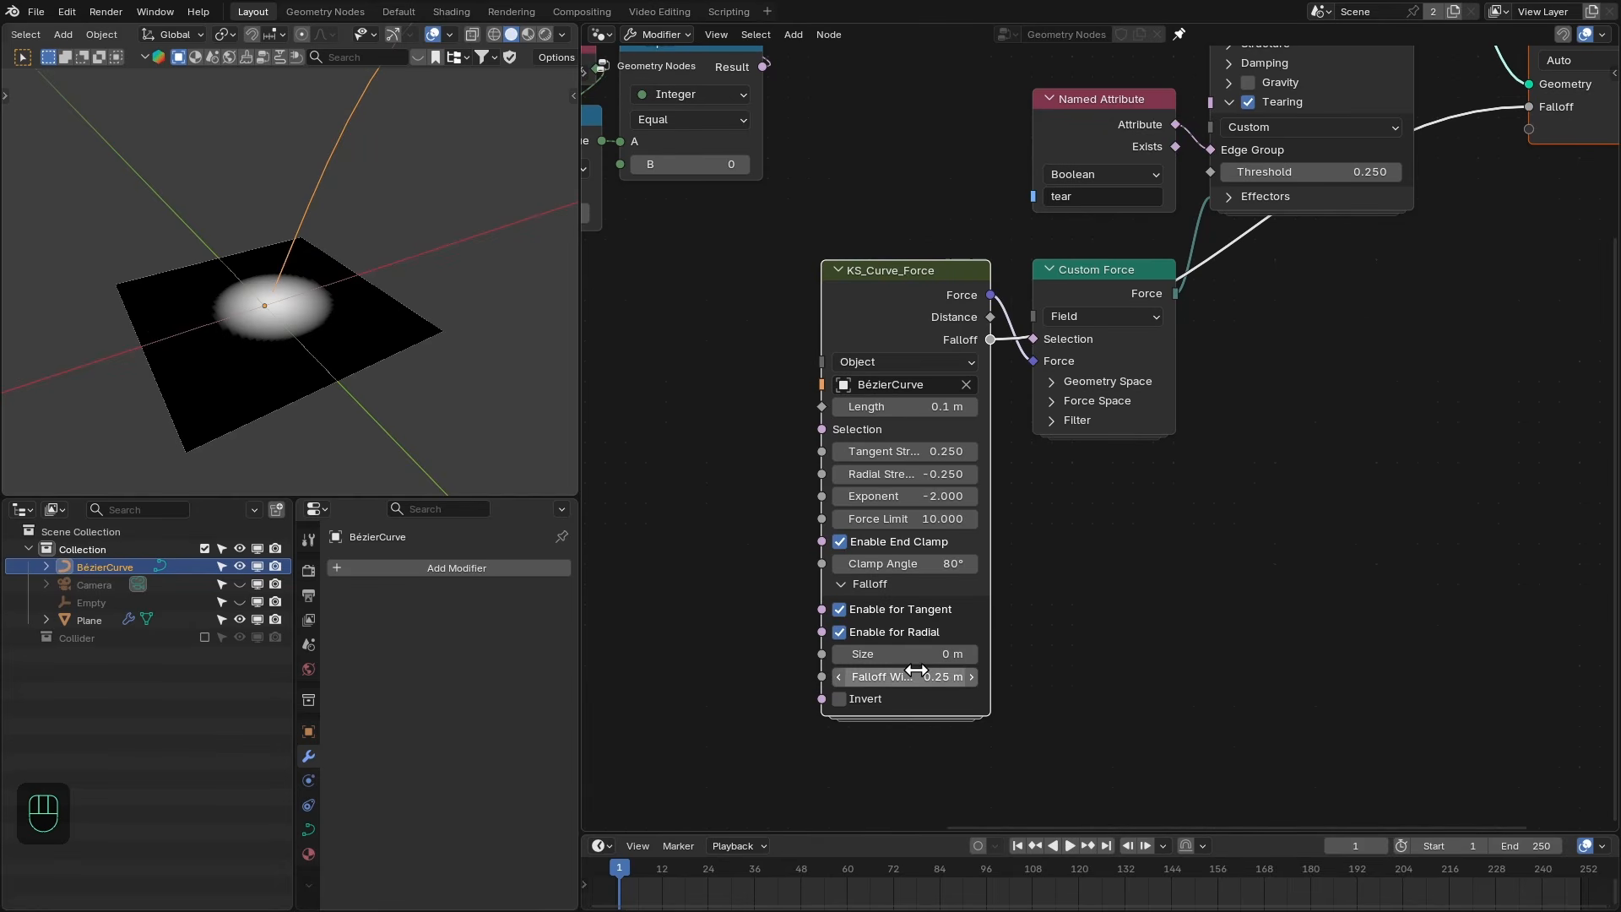
click(1547, 142)
key(x)
Play the simulation from the first frame to examine how the cloth follows the curve, and stop playback.
key(shift+Right)
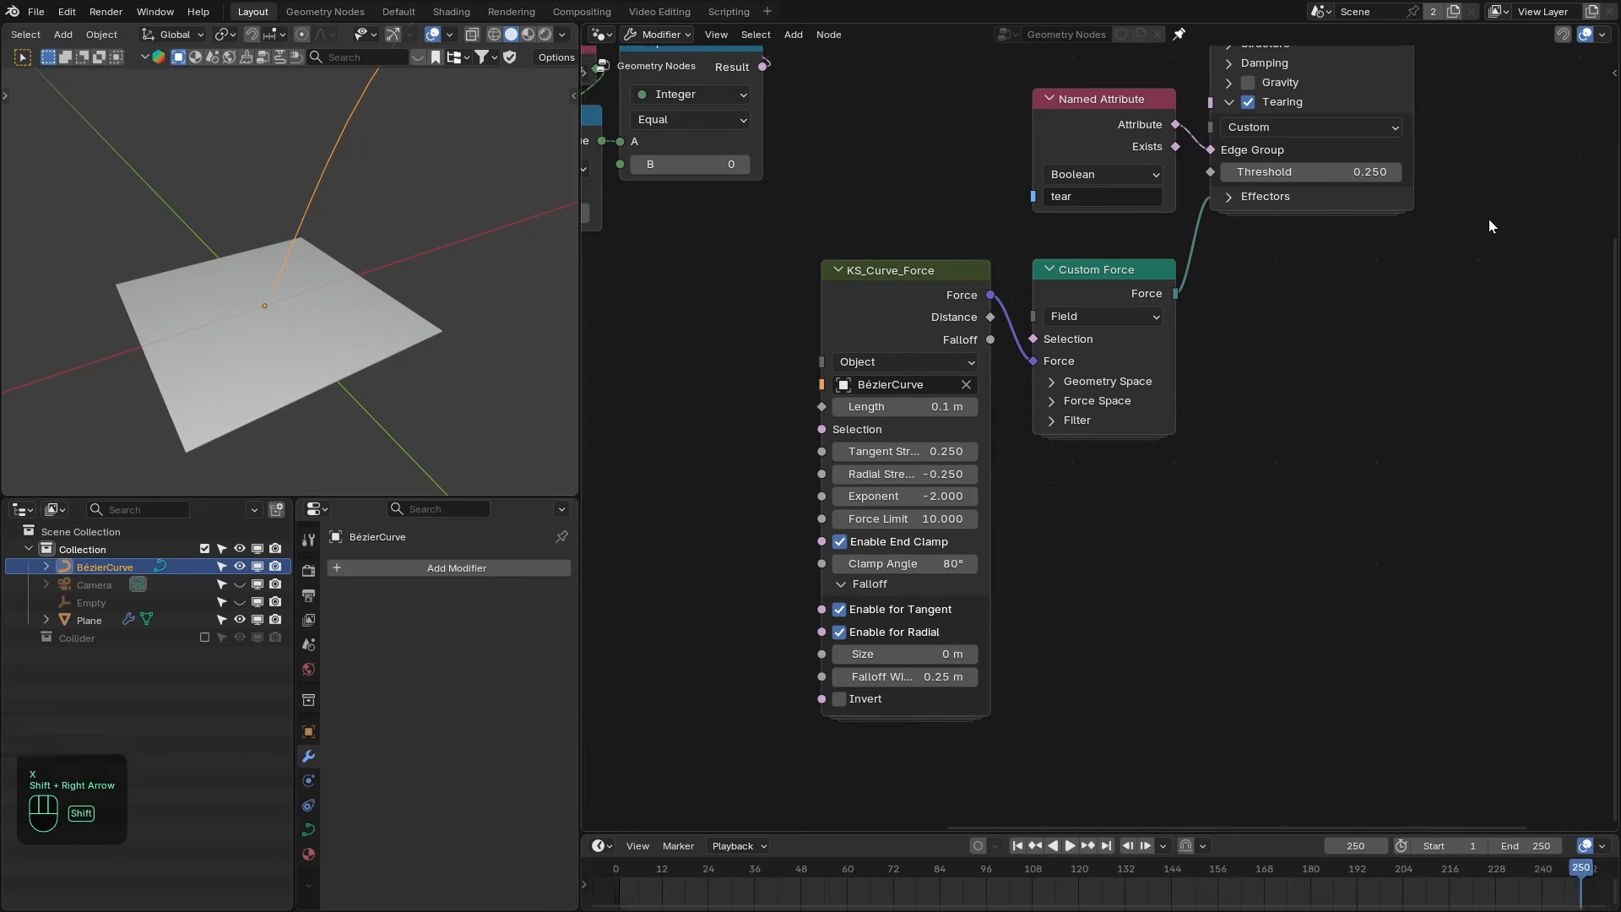
key(shift+Left)
key(space)
middle_drag(432, 332, 262, 296)
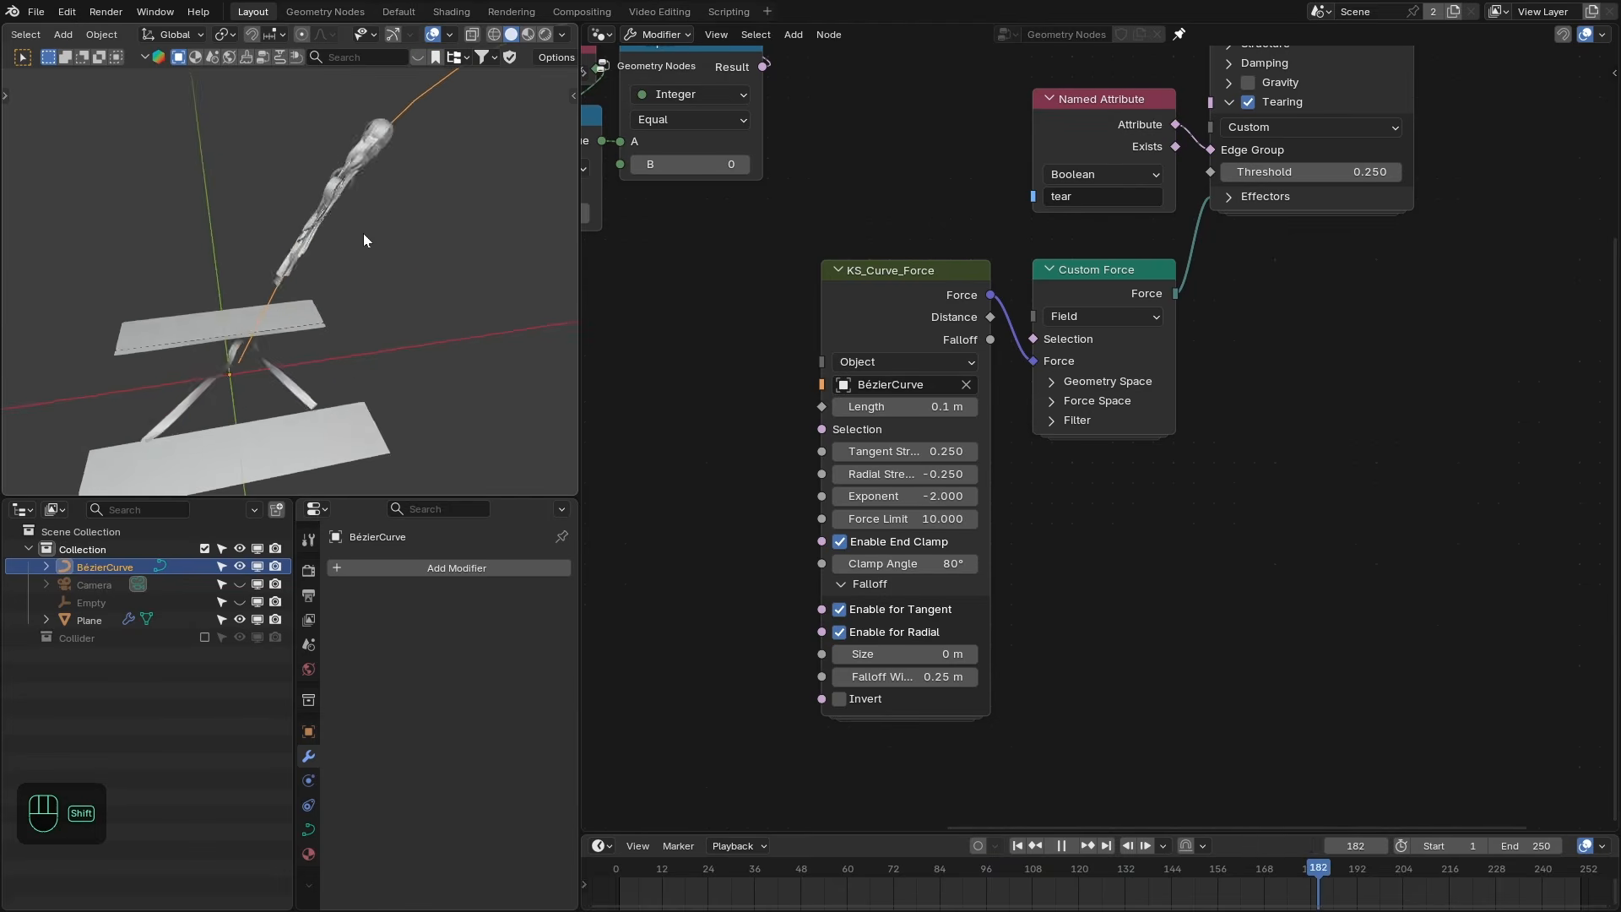
middle_drag(363, 233, 394, 245)
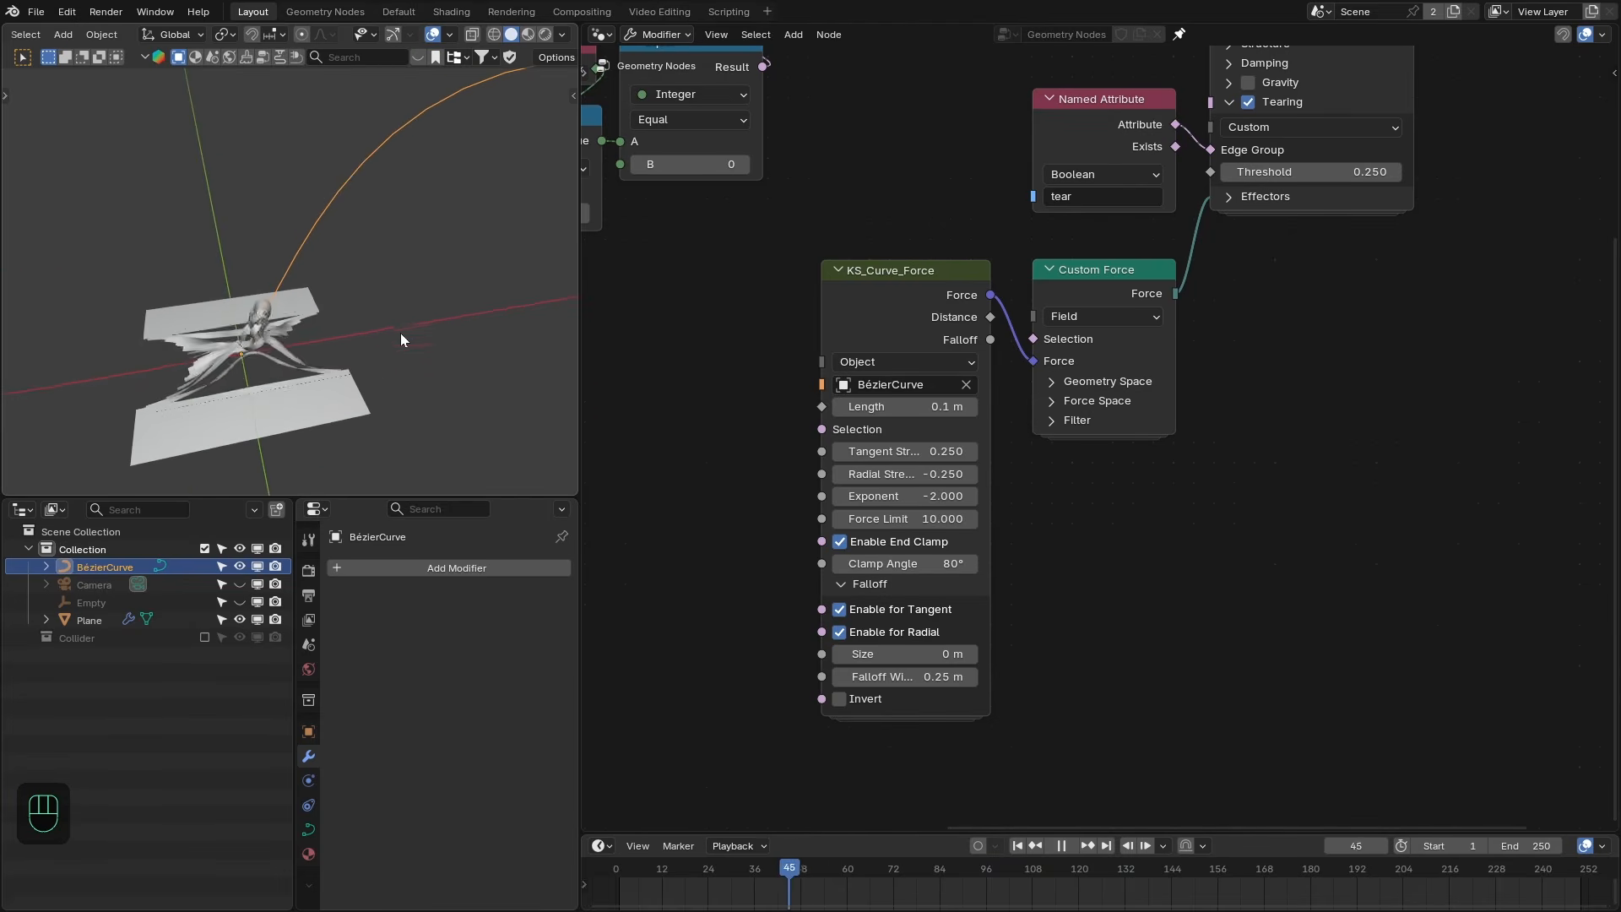
middle_drag(401, 333, 289, 291)
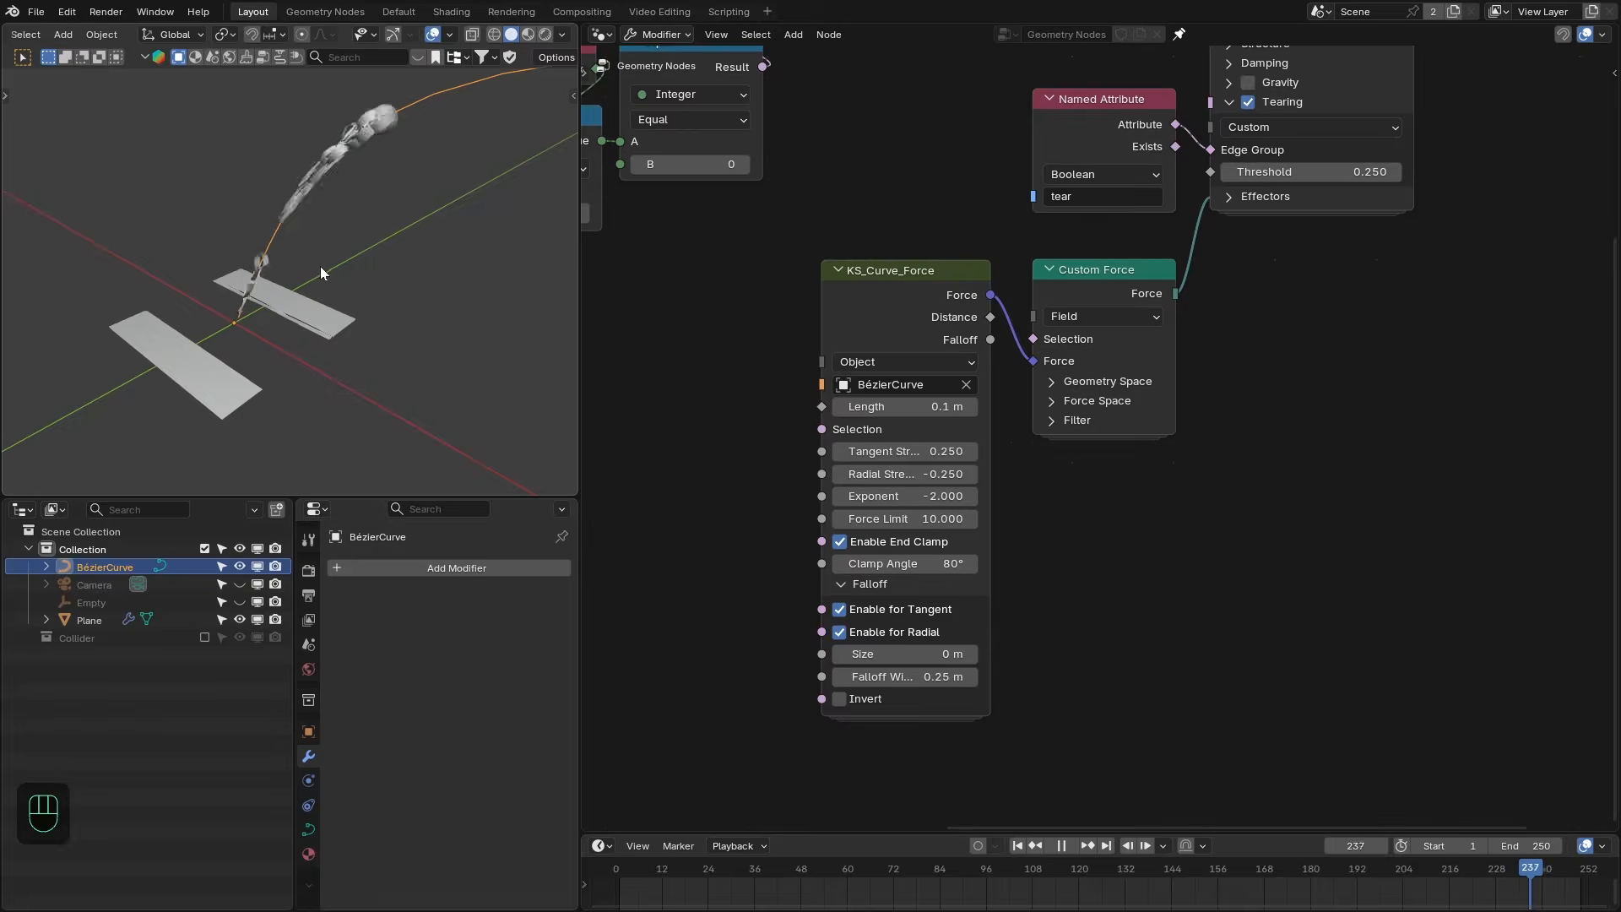
key(space)
Detach the KS_Curve_Force node from the Custom Force node and move it out of the way.
scroll(769, 281, down, 2)
middle_drag(769, 282, 1047, 325)
drag(1149, 333, 663, 713)
drag(1273, 394, 1149, 377)
scroll(1147, 378, up, 1)
middle_drag(1147, 378, 1032, 444)
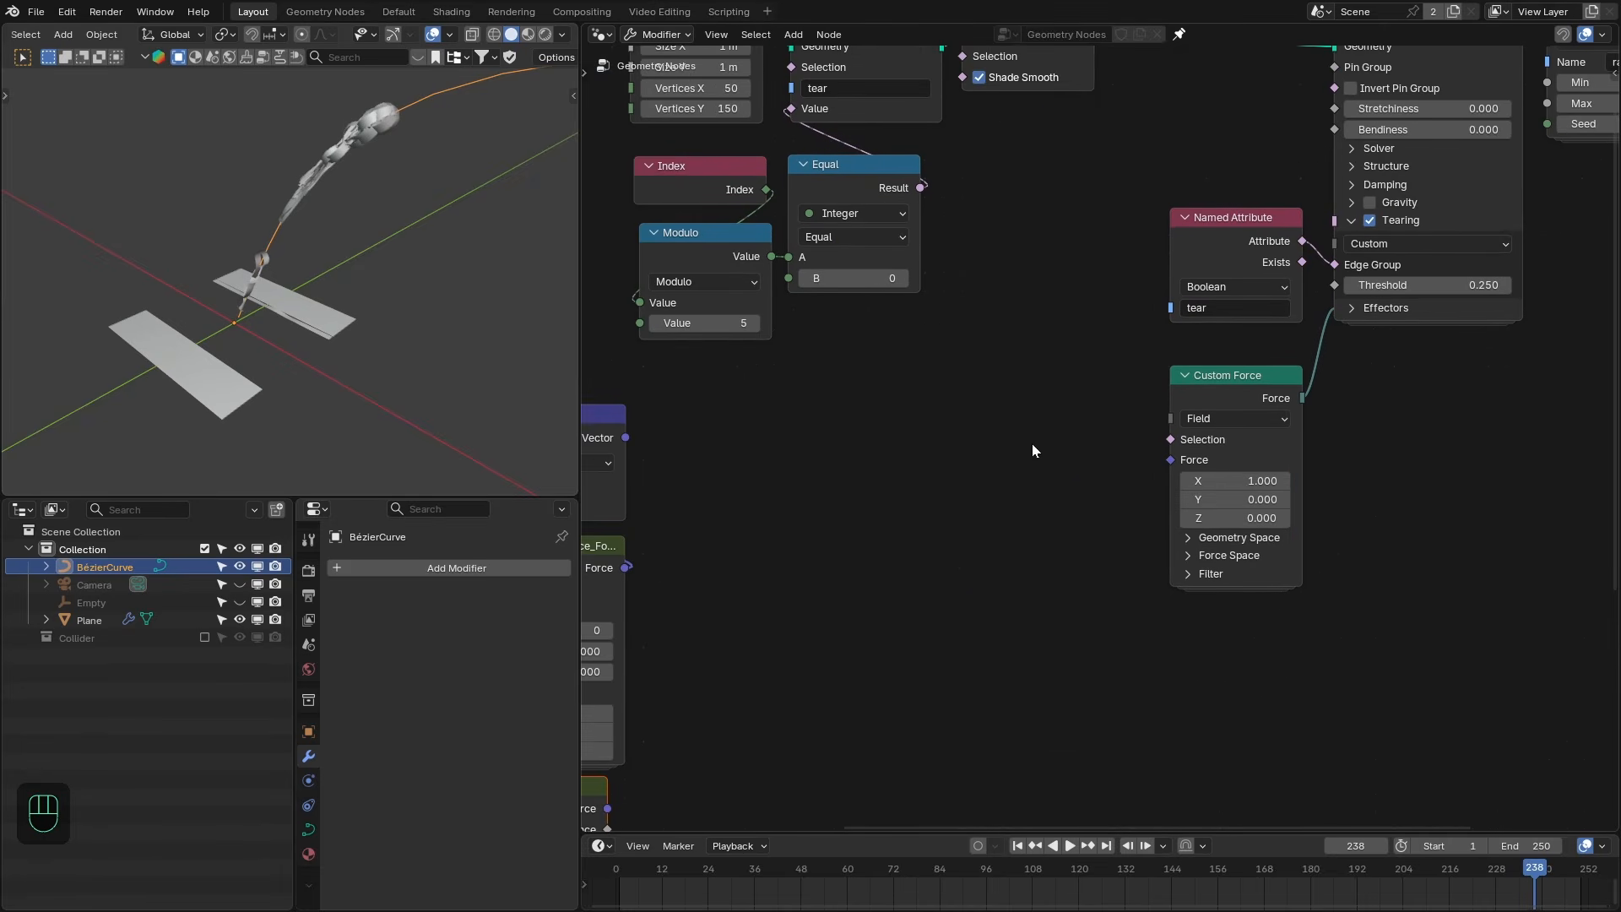
Add a KS_Surface_Force node and connect its Force output to the Custom Force node's Force input.
key(shift+a)
key(shift+a)
mouse_move(809, 748)
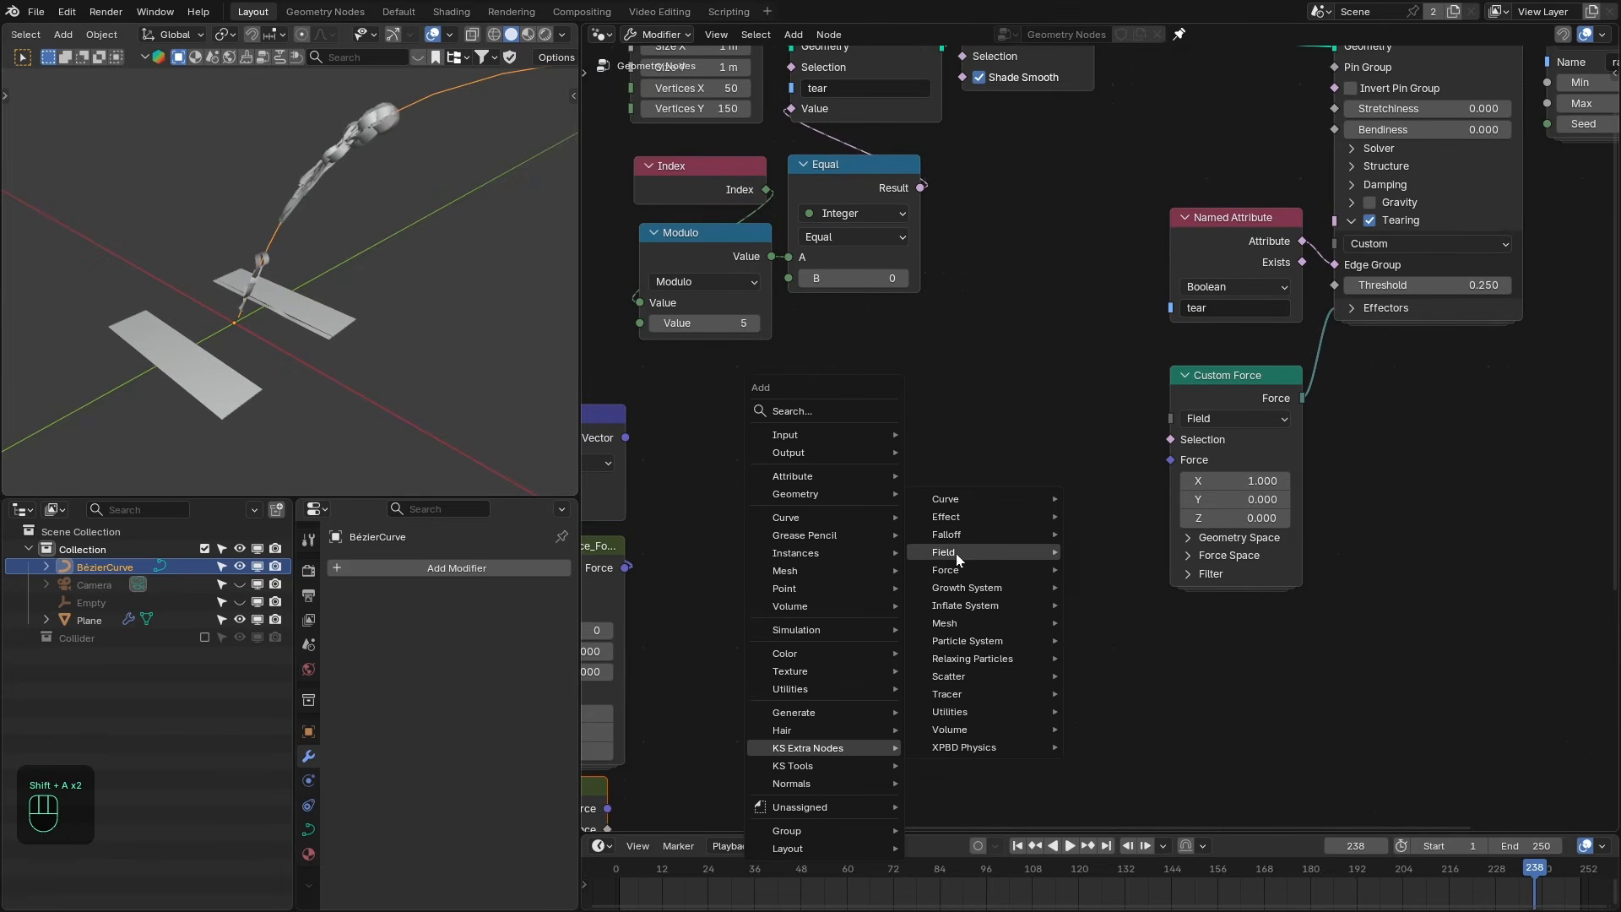
mouse_move(945, 570)
click(1140, 765)
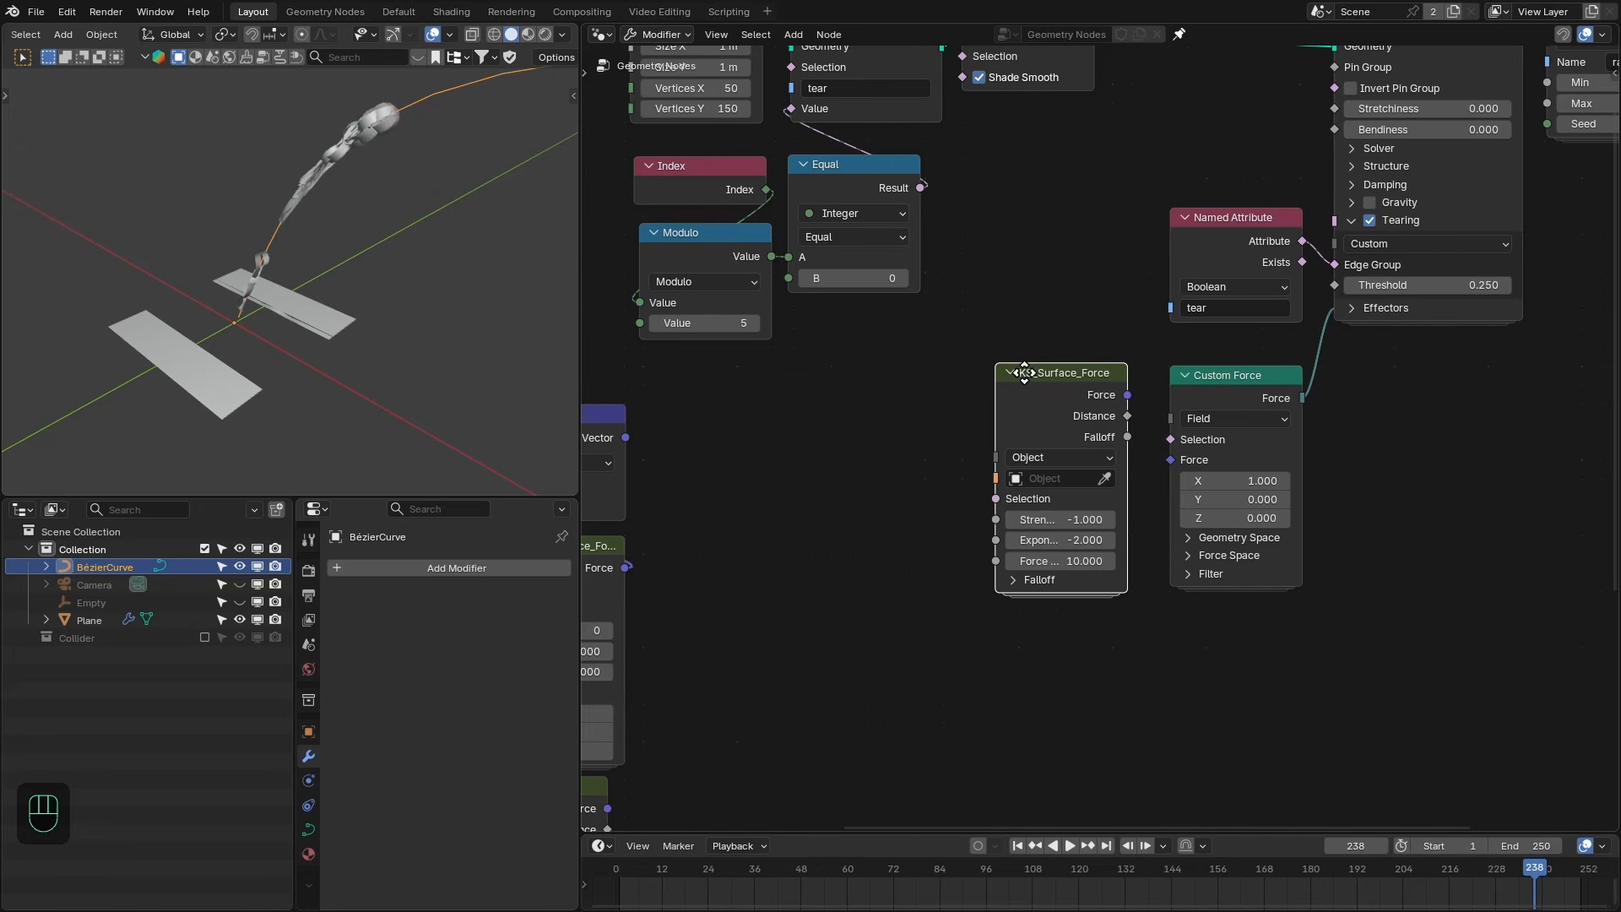
drag(1157, 464, 1159, 464)
drag(1070, 387, 1081, 388)
drag(982, 431, 982, 433)
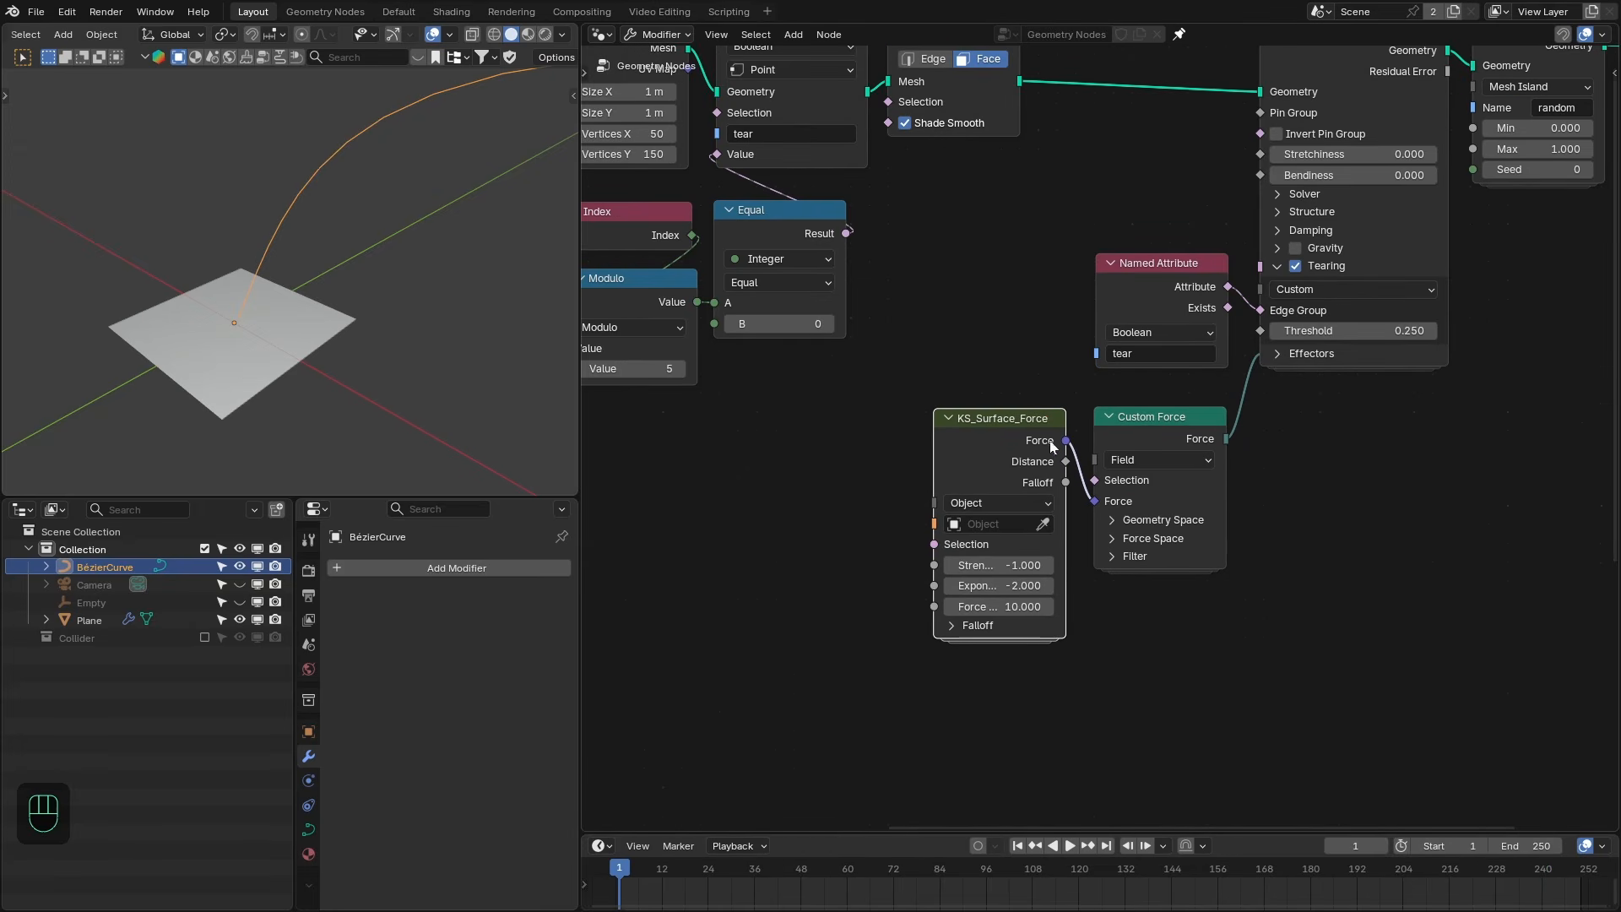
Add a cube scaled down at the plane's centre and assign it as the object of KS_Surface_Force.
key(shift+a)
mouse_move(196, 293)
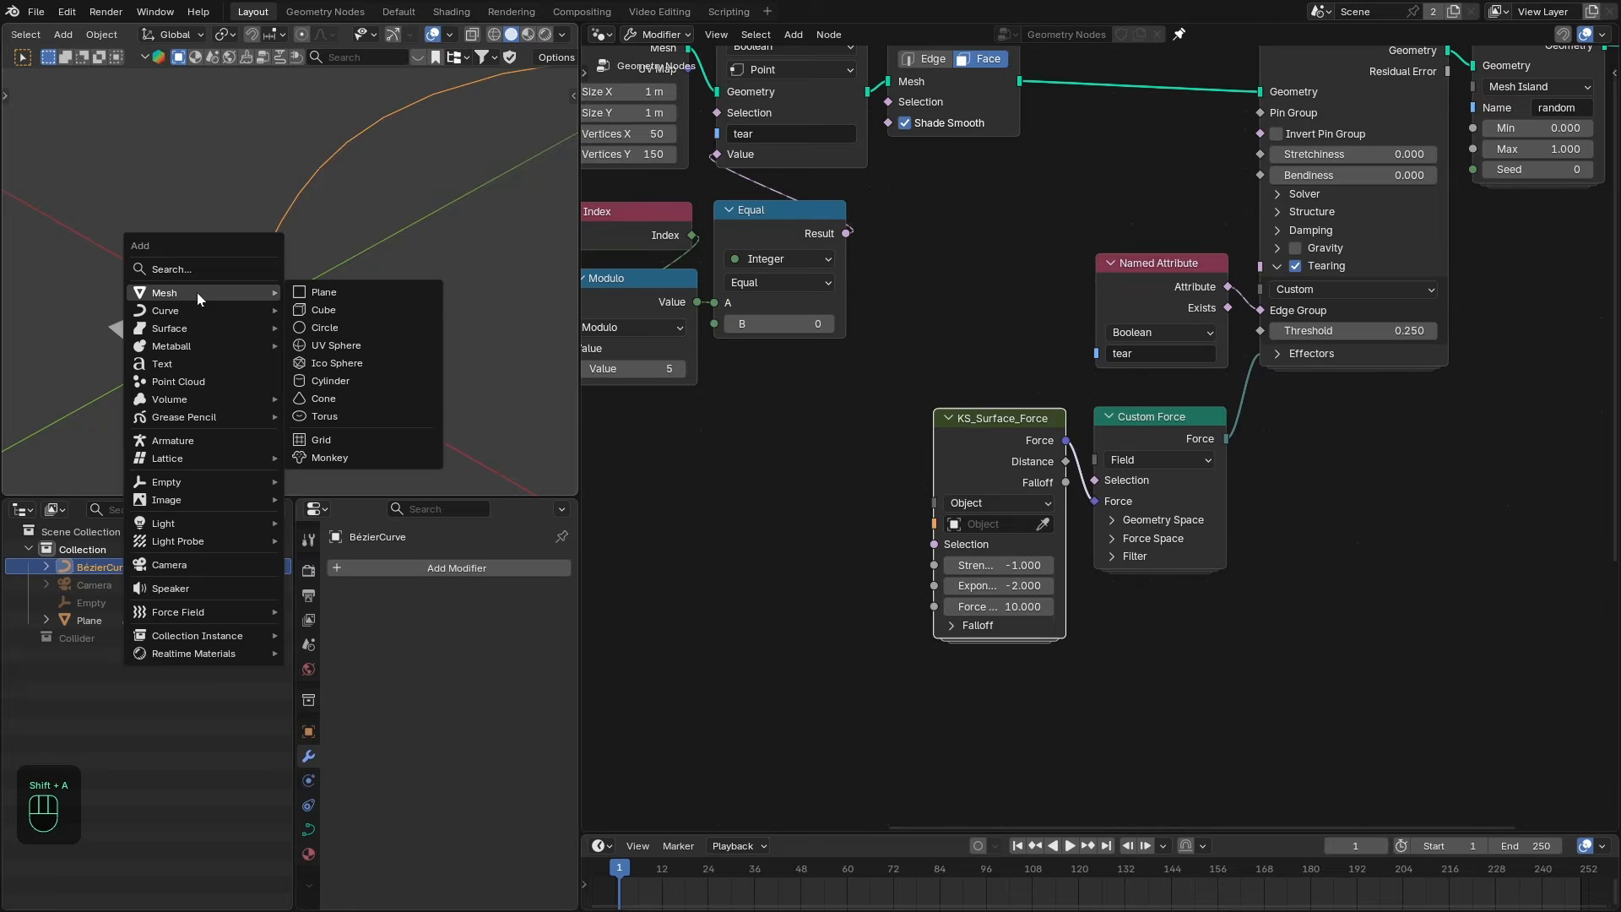
click(337, 319)
key(s)
click(257, 328)
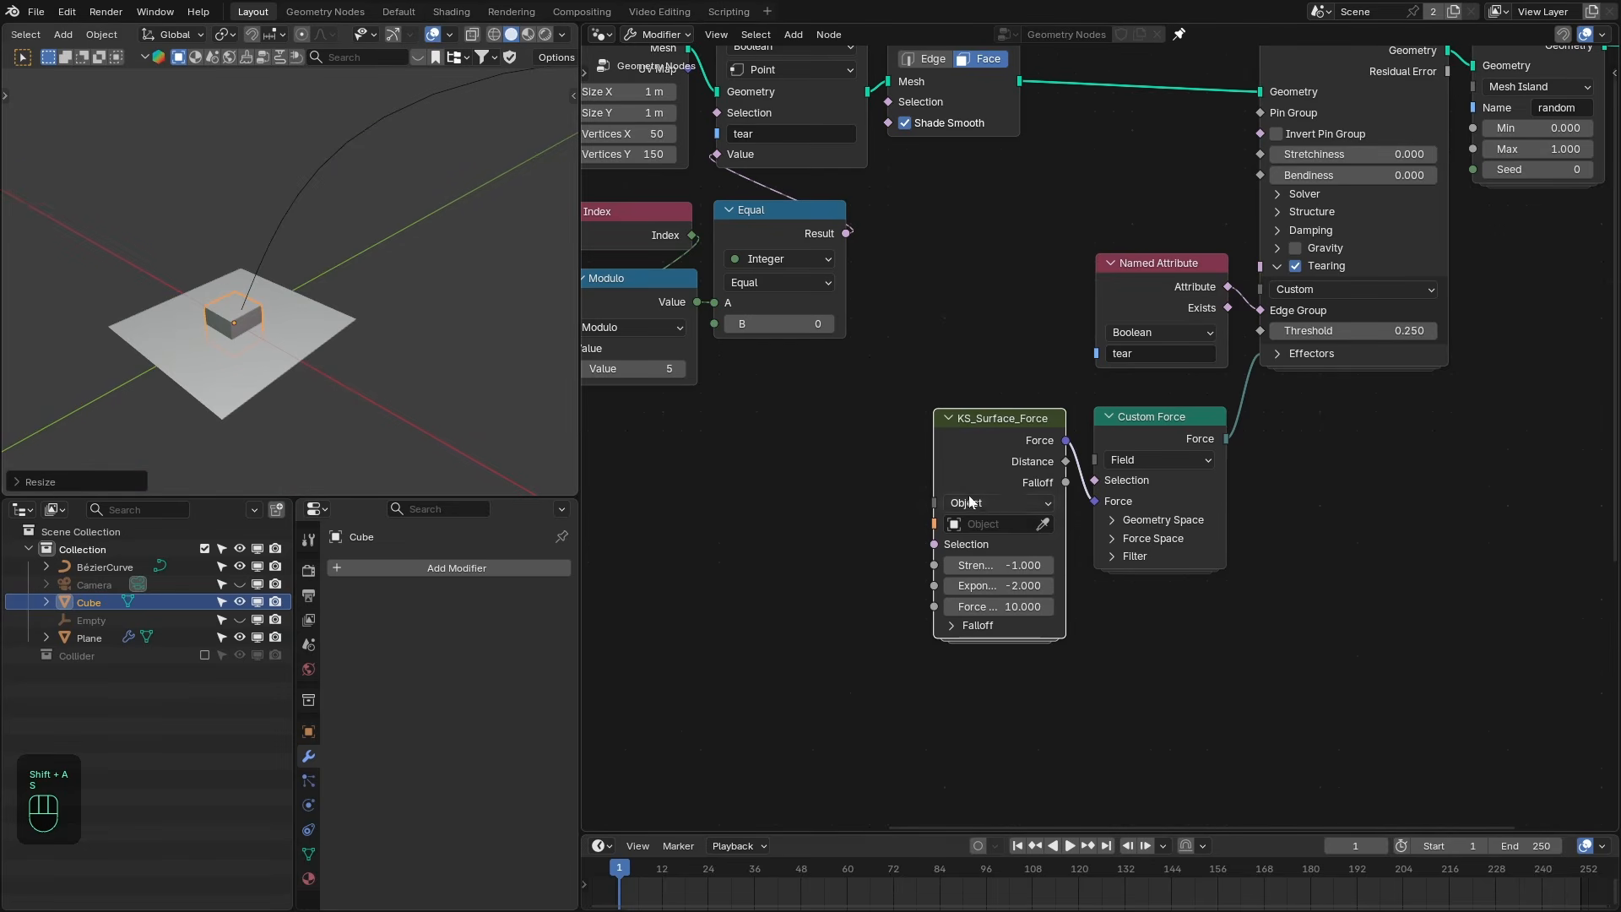
click(1044, 524)
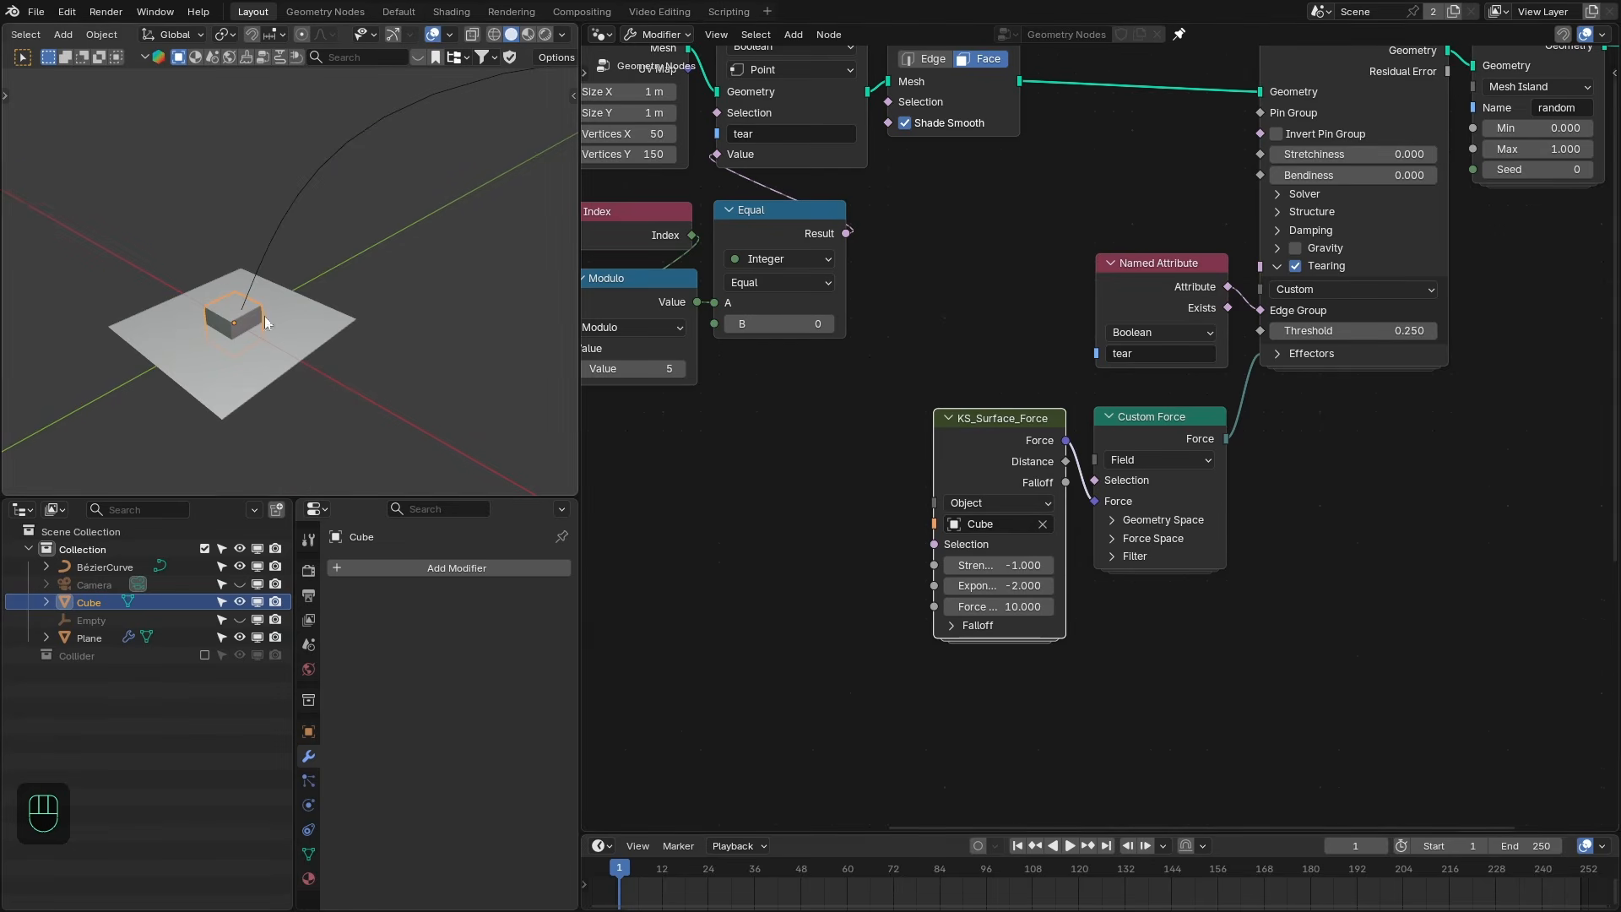
Play the simulation to examine how the surface force pulls the cloth onto the cube, and return to the first frame.
scroll(1039, 401, up, 1)
key(shift+Right)
key(shift+Left)
key(space)
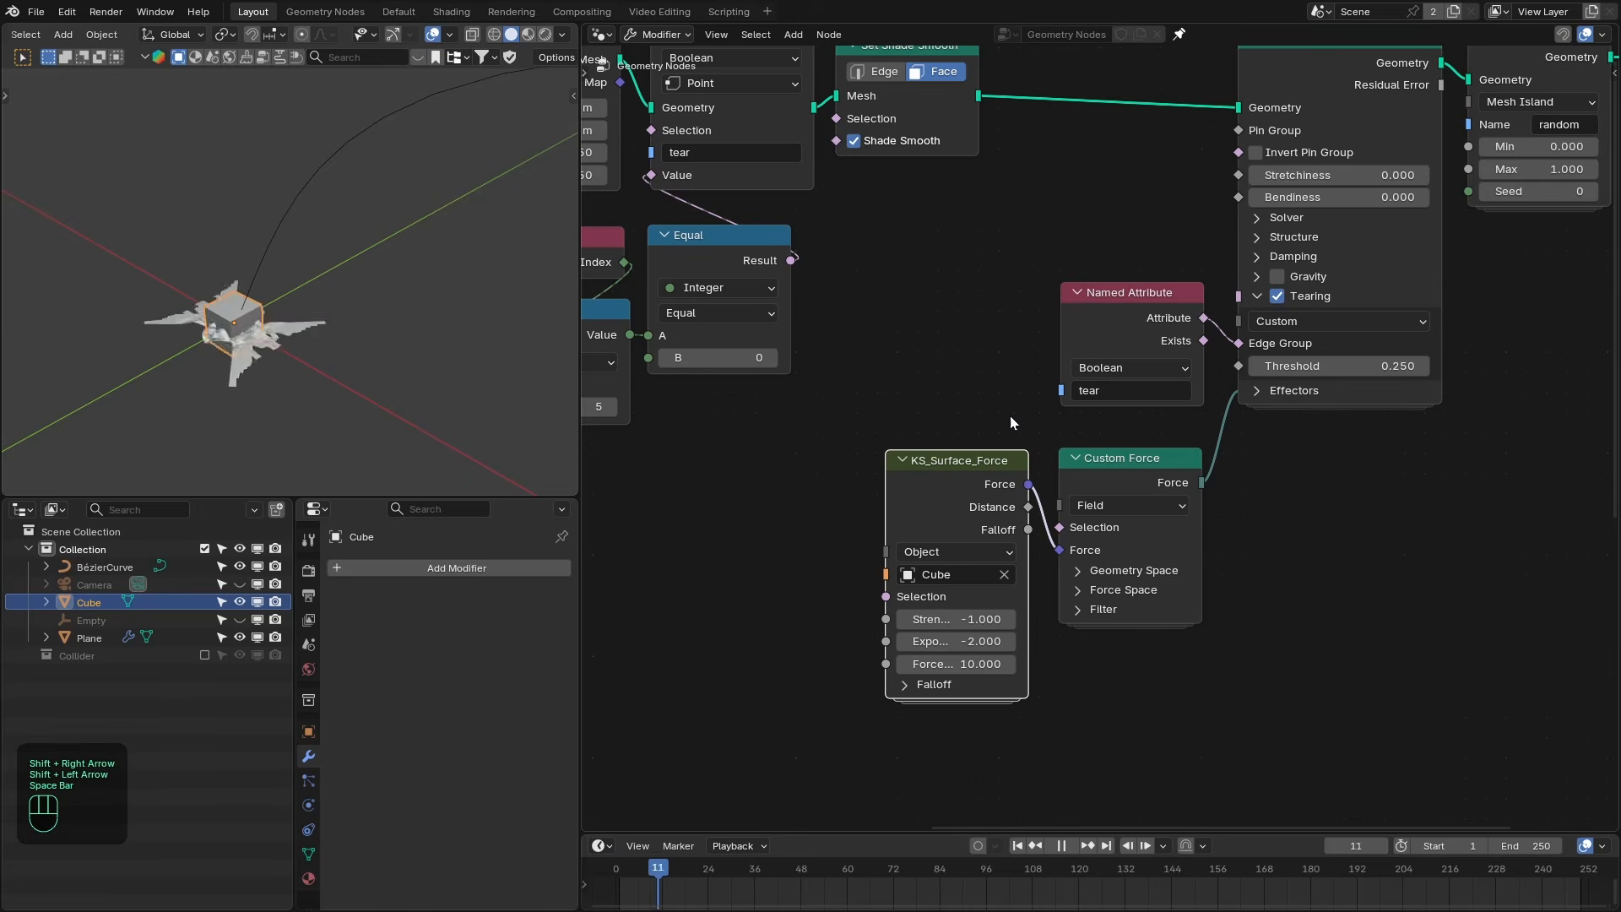
key(space)
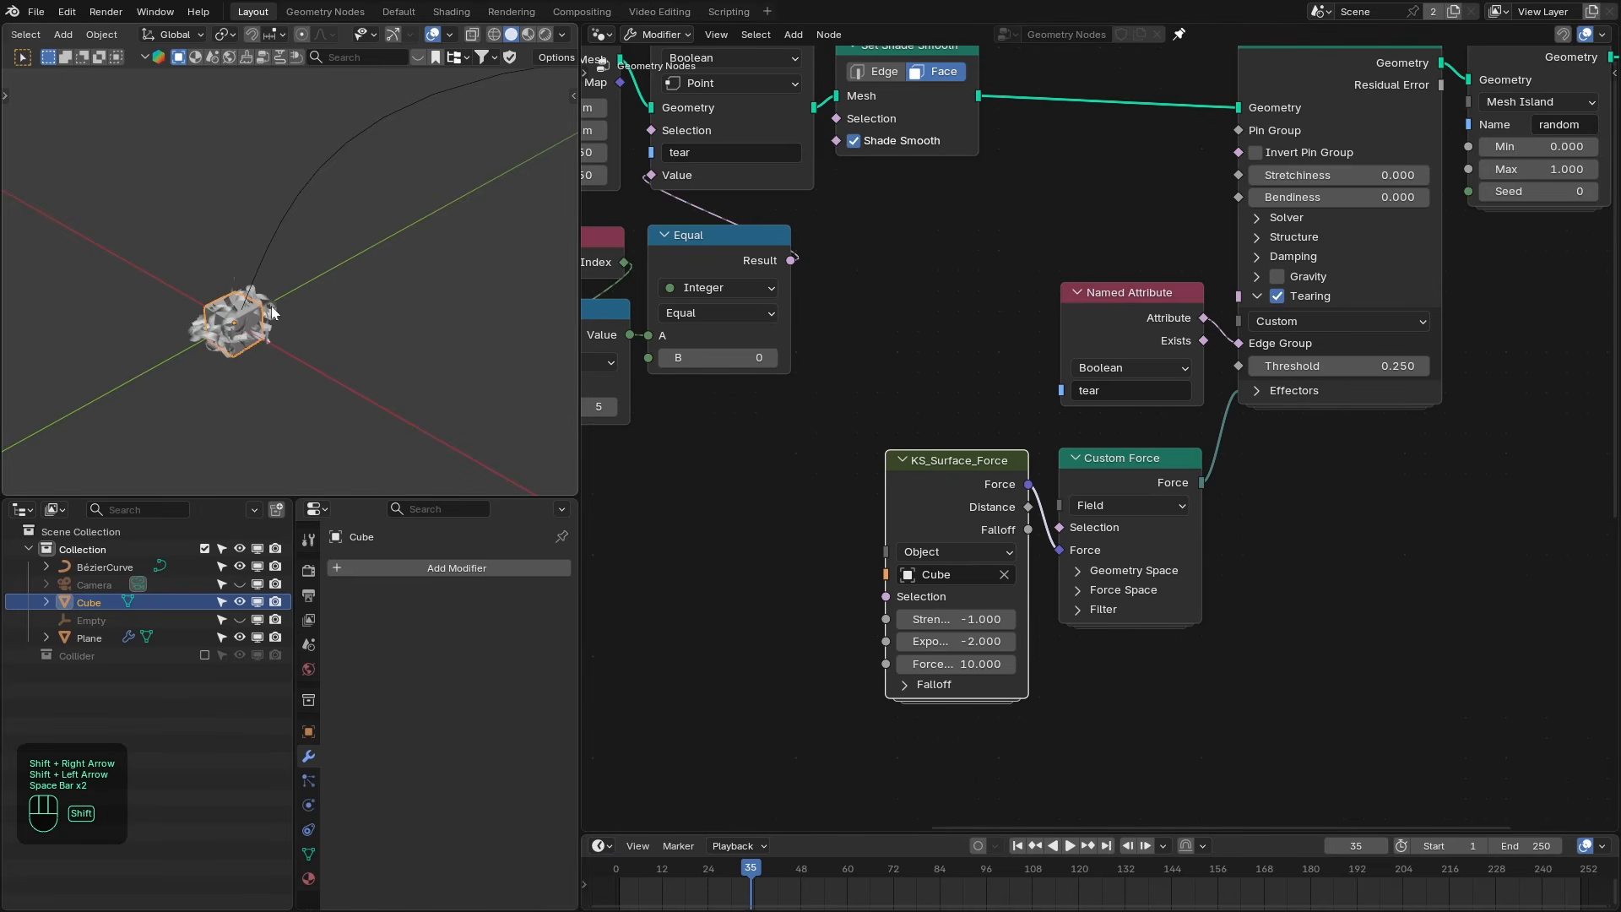
key(shift+Left)
Hide the Bézier curve and spread the nodes apart to make room between Store Named Attribute and Set Shade Smooth.
click(299, 214)
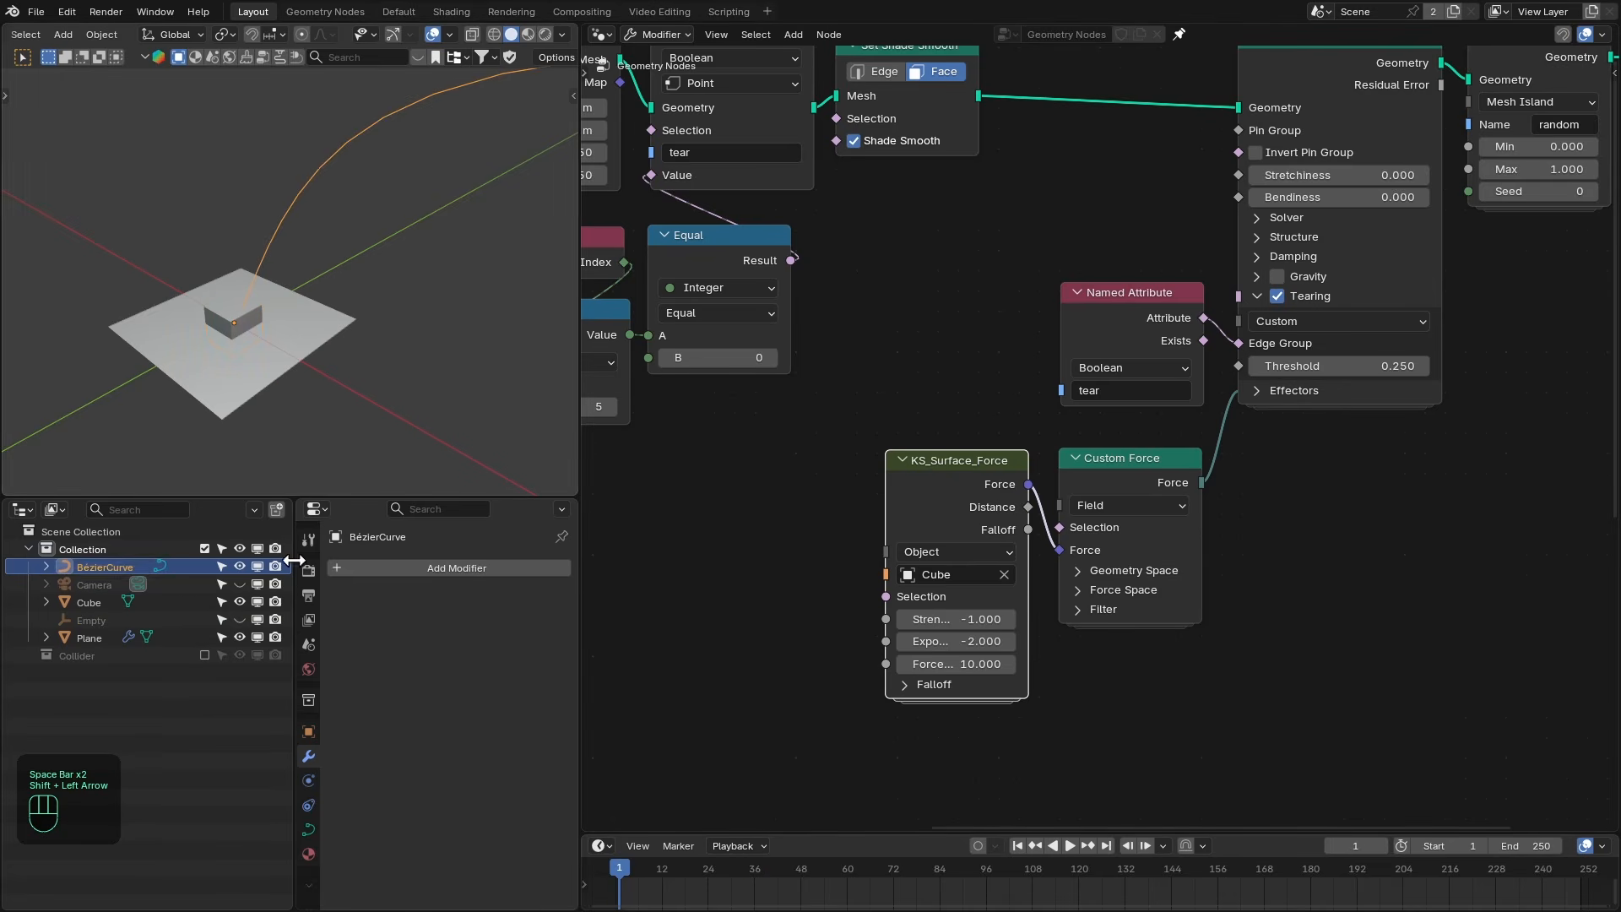
key(h)
scroll(984, 209, down, 5)
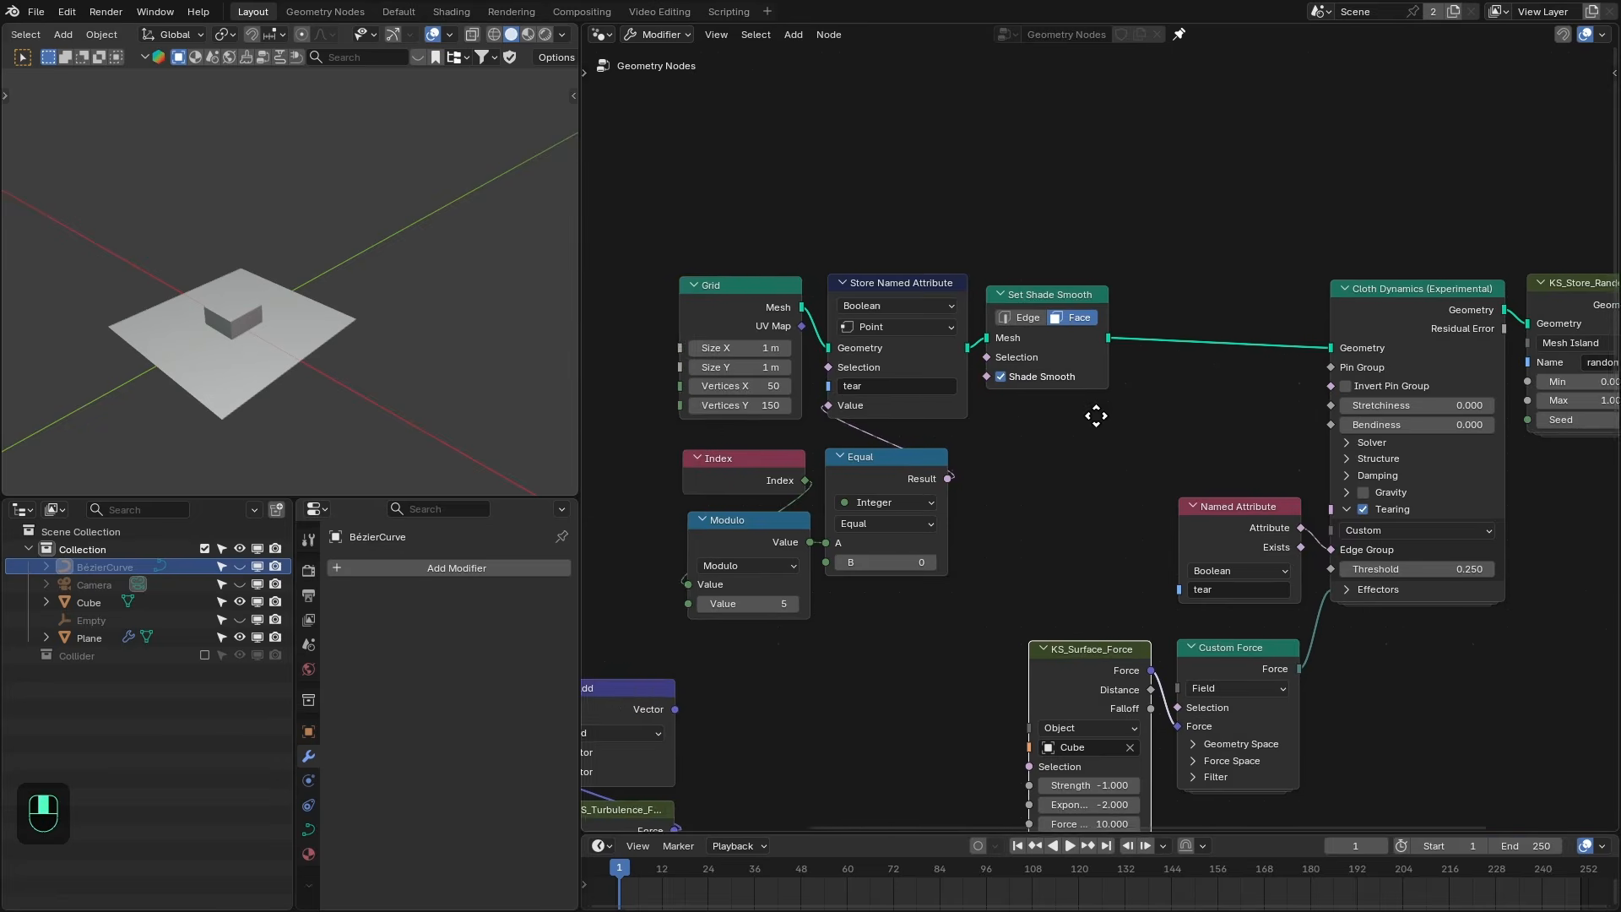
drag(699, 239, 944, 520)
drag(909, 464, 717, 468)
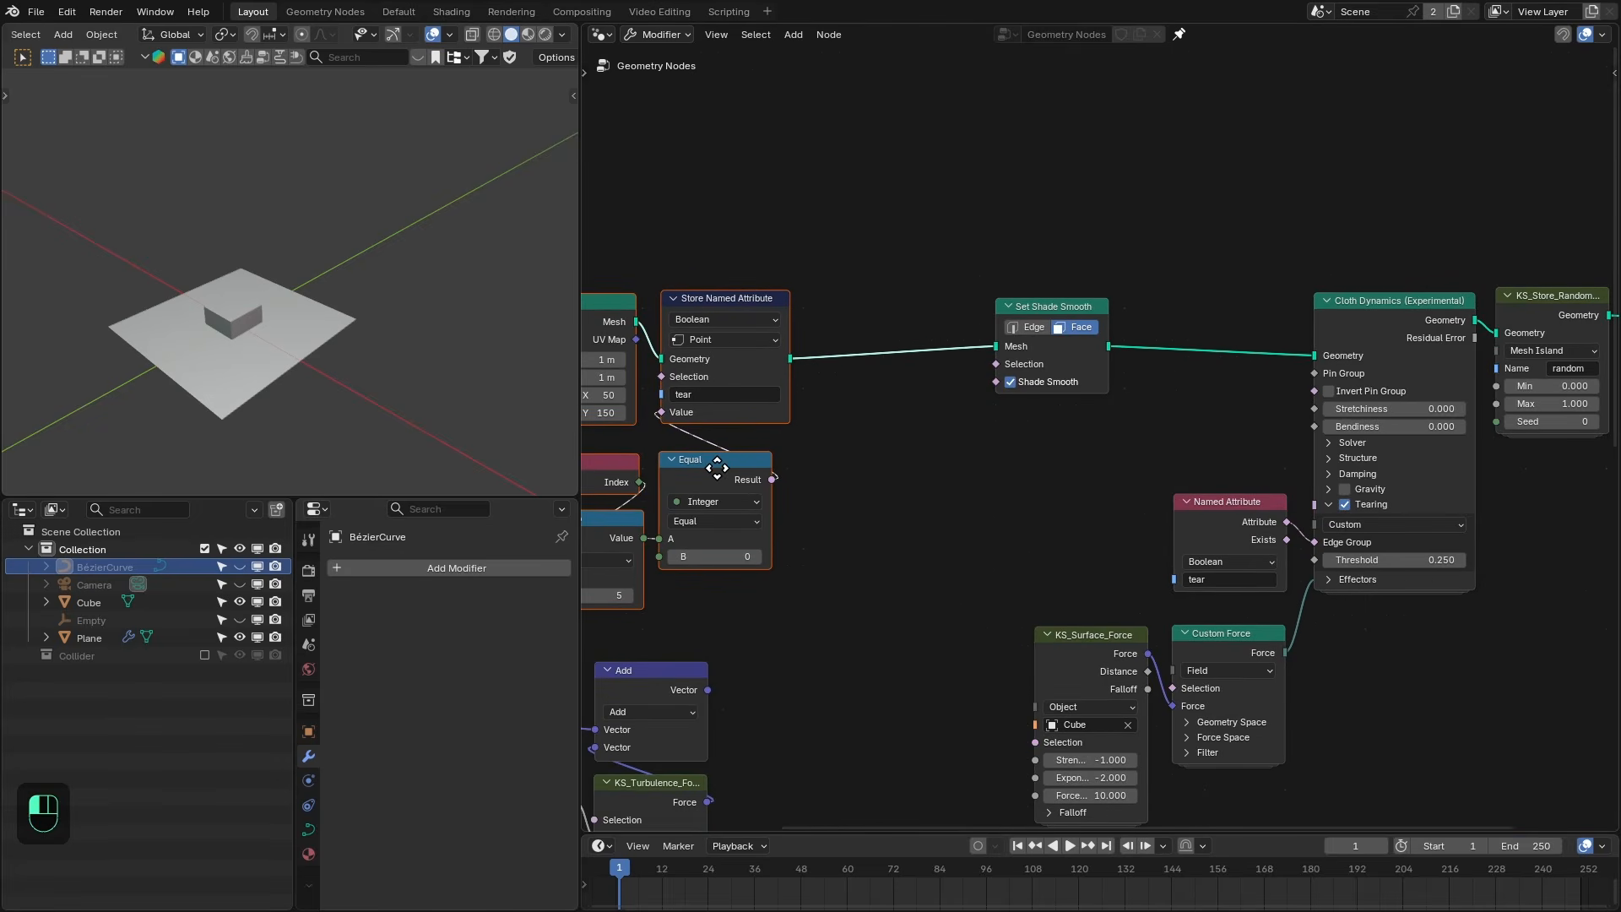
drag(1089, 380, 1267, 388)
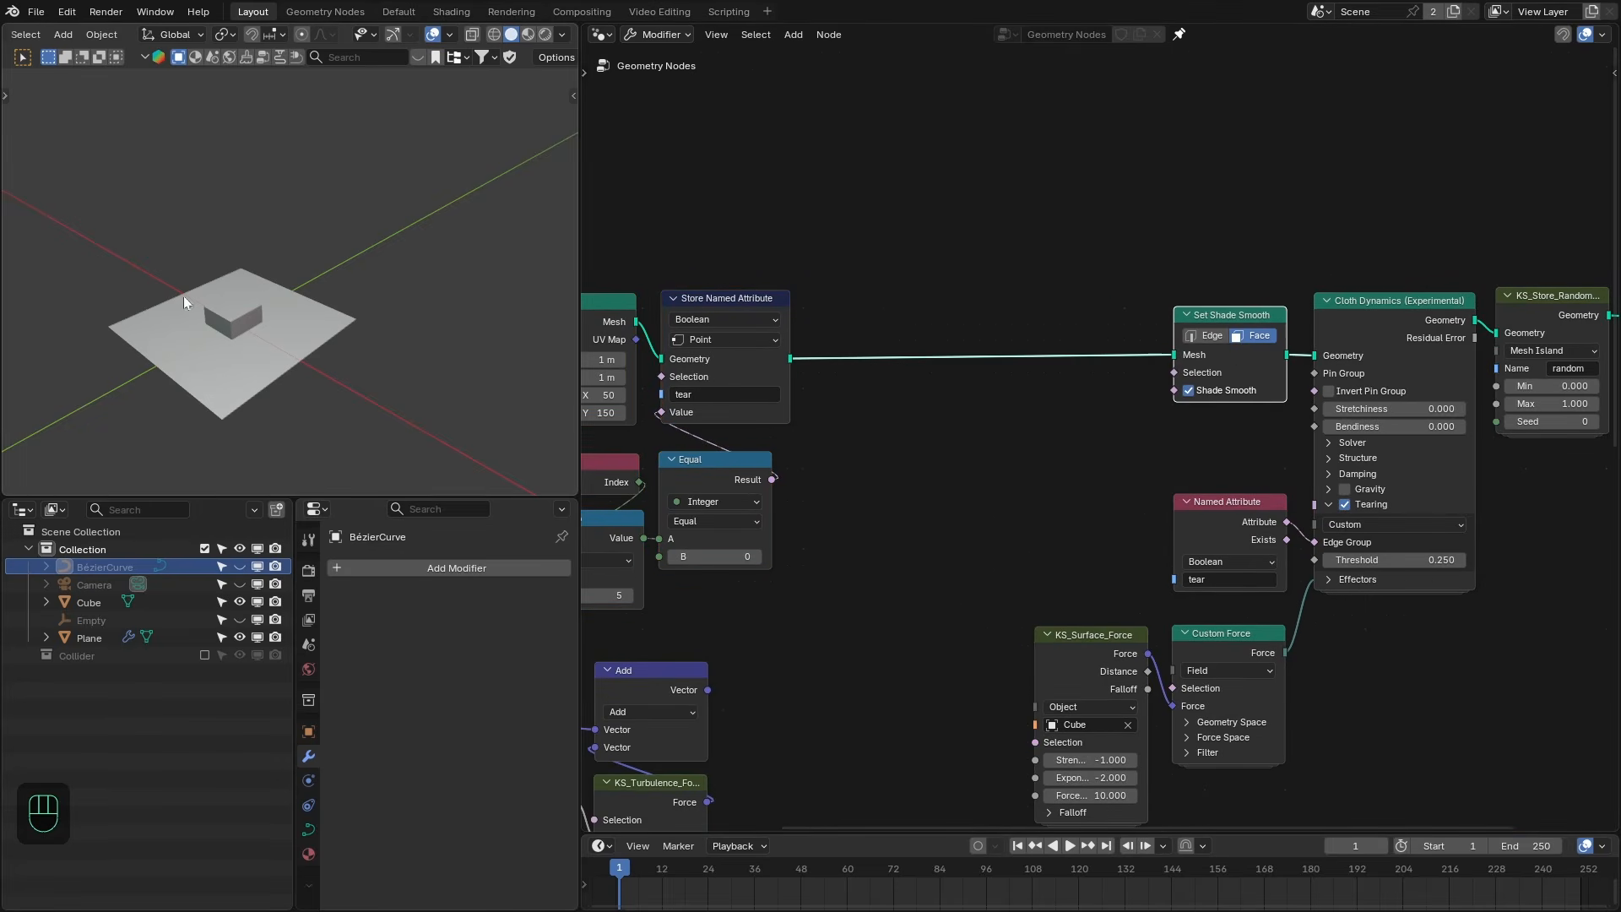
Add a KS_Mesh_Edge_Falloff node and connect the Store Named Attribute geometry to its Mesh input.
key(shift+a)
mouse_move(869, 407)
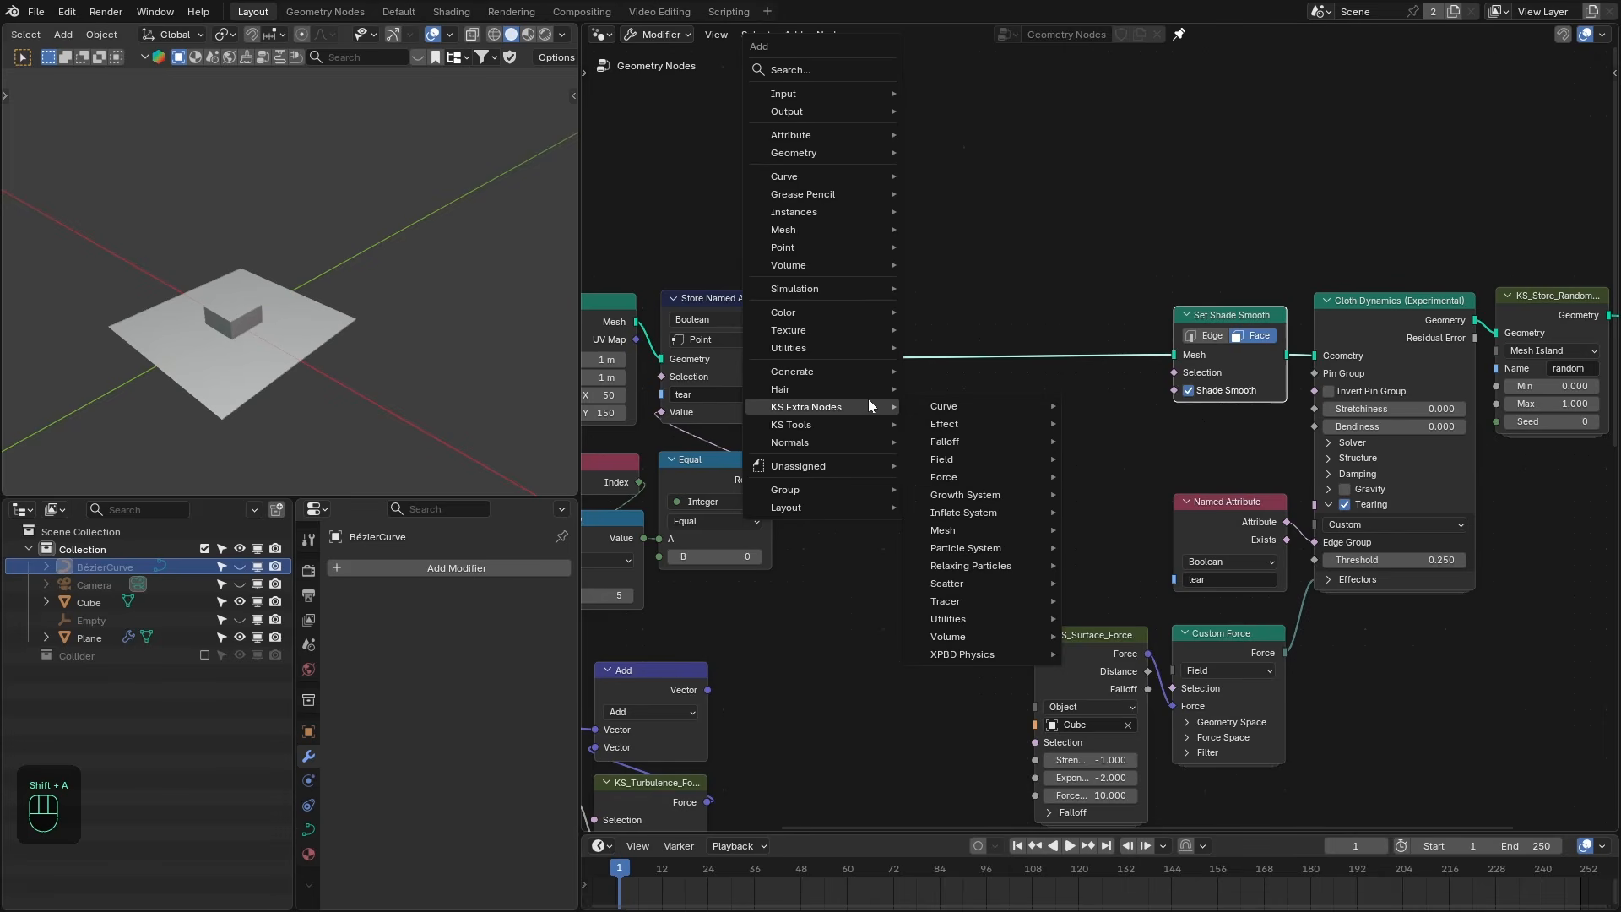
mouse_move(955, 439)
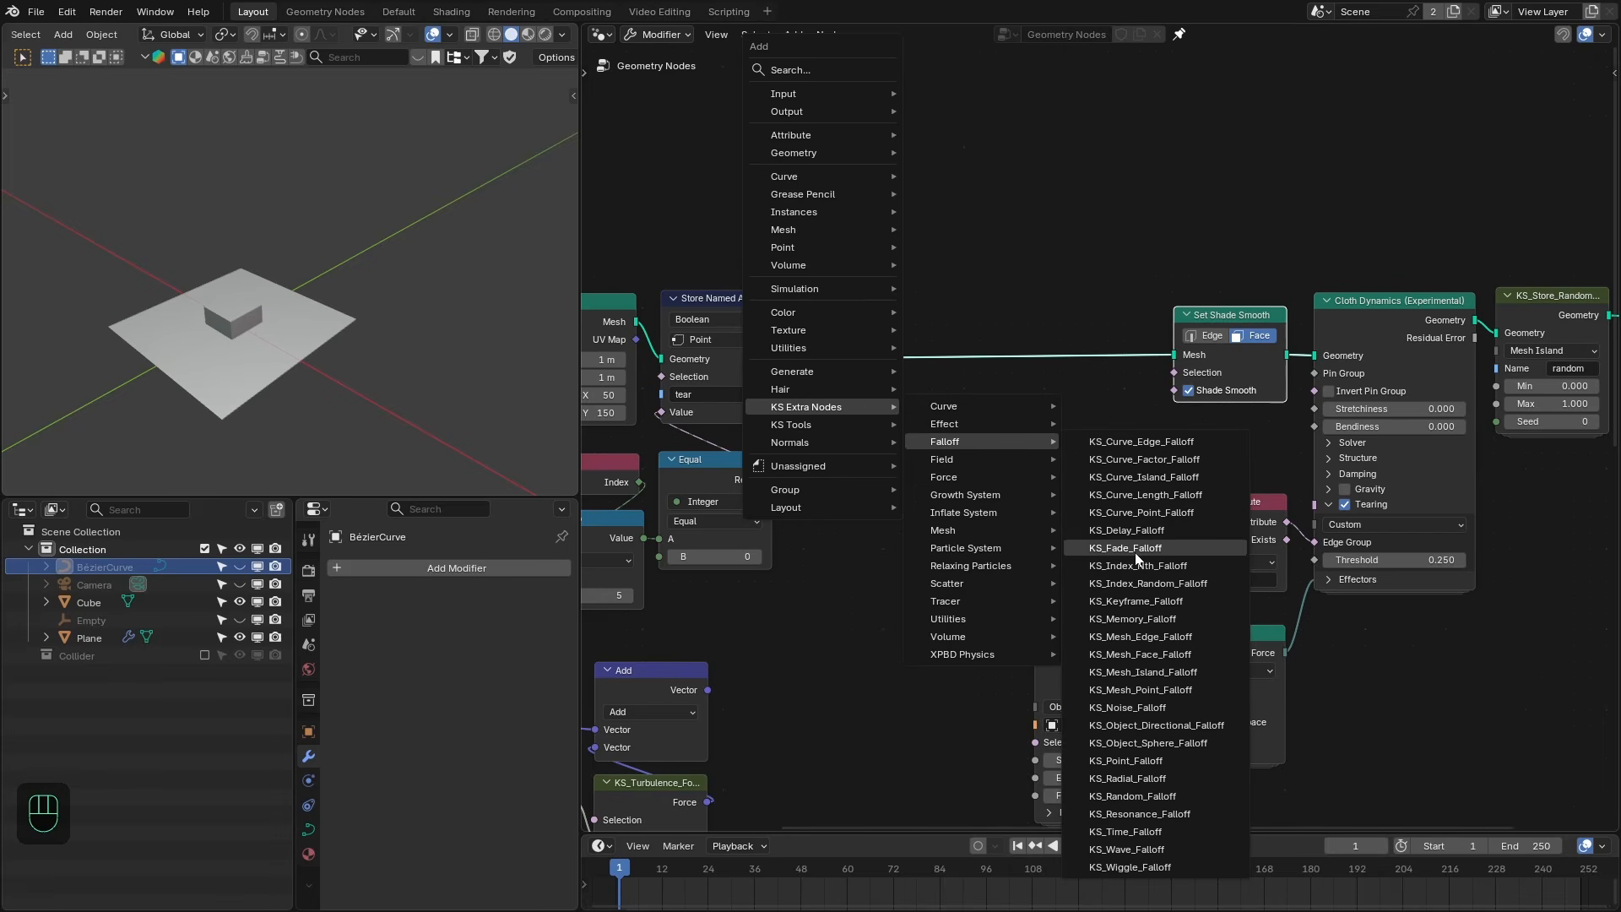
click(1142, 638)
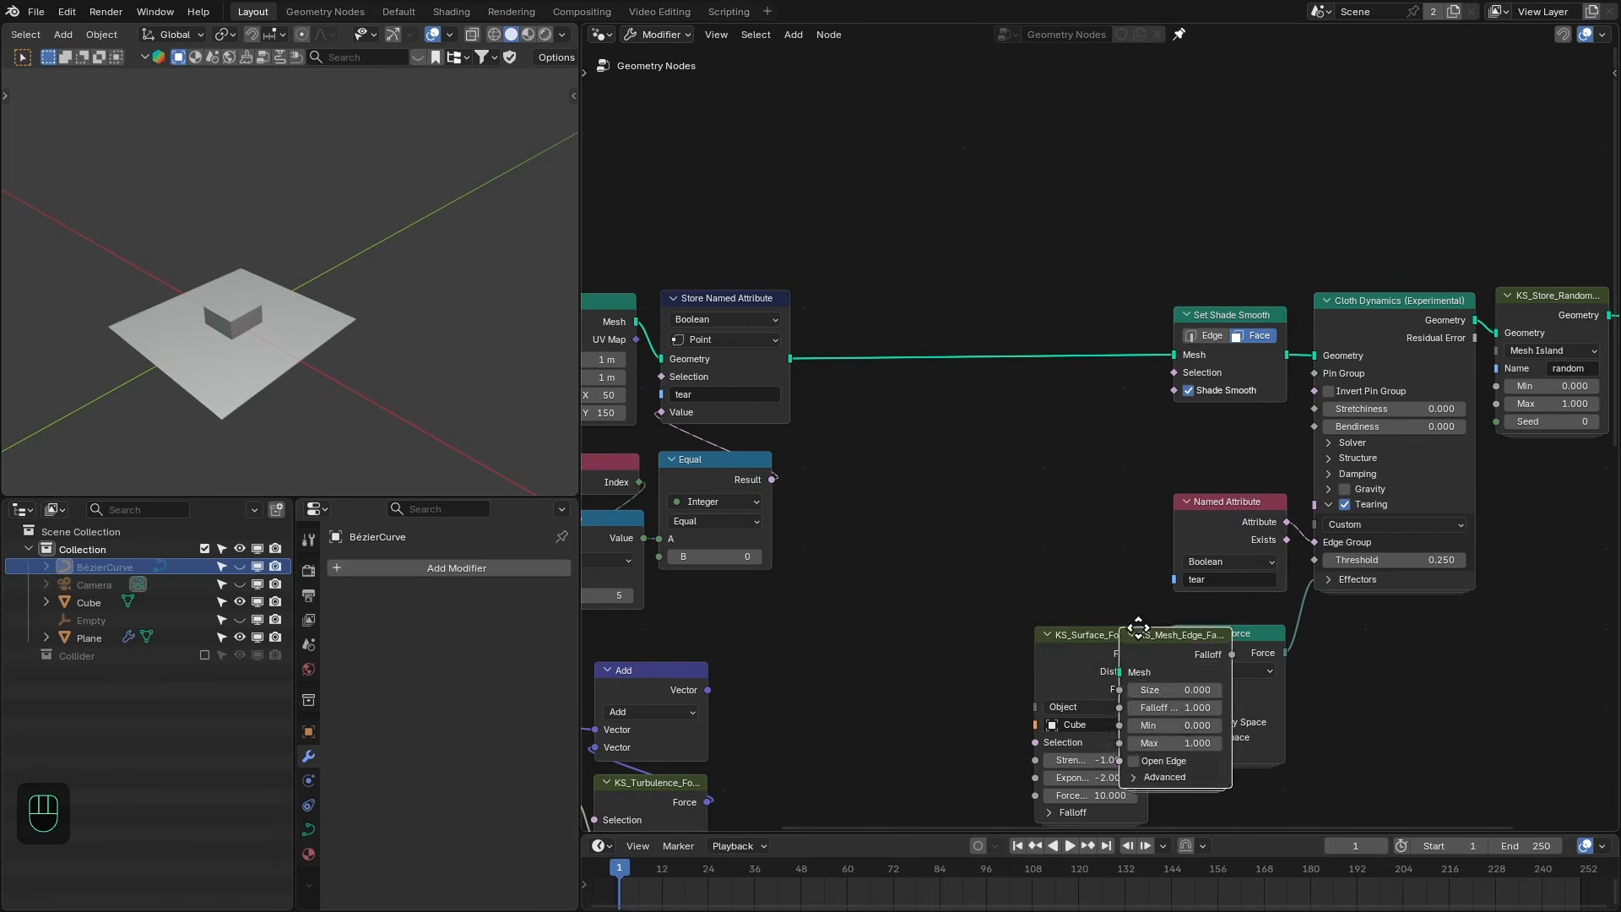
click(852, 460)
drag(791, 358, 827, 517)
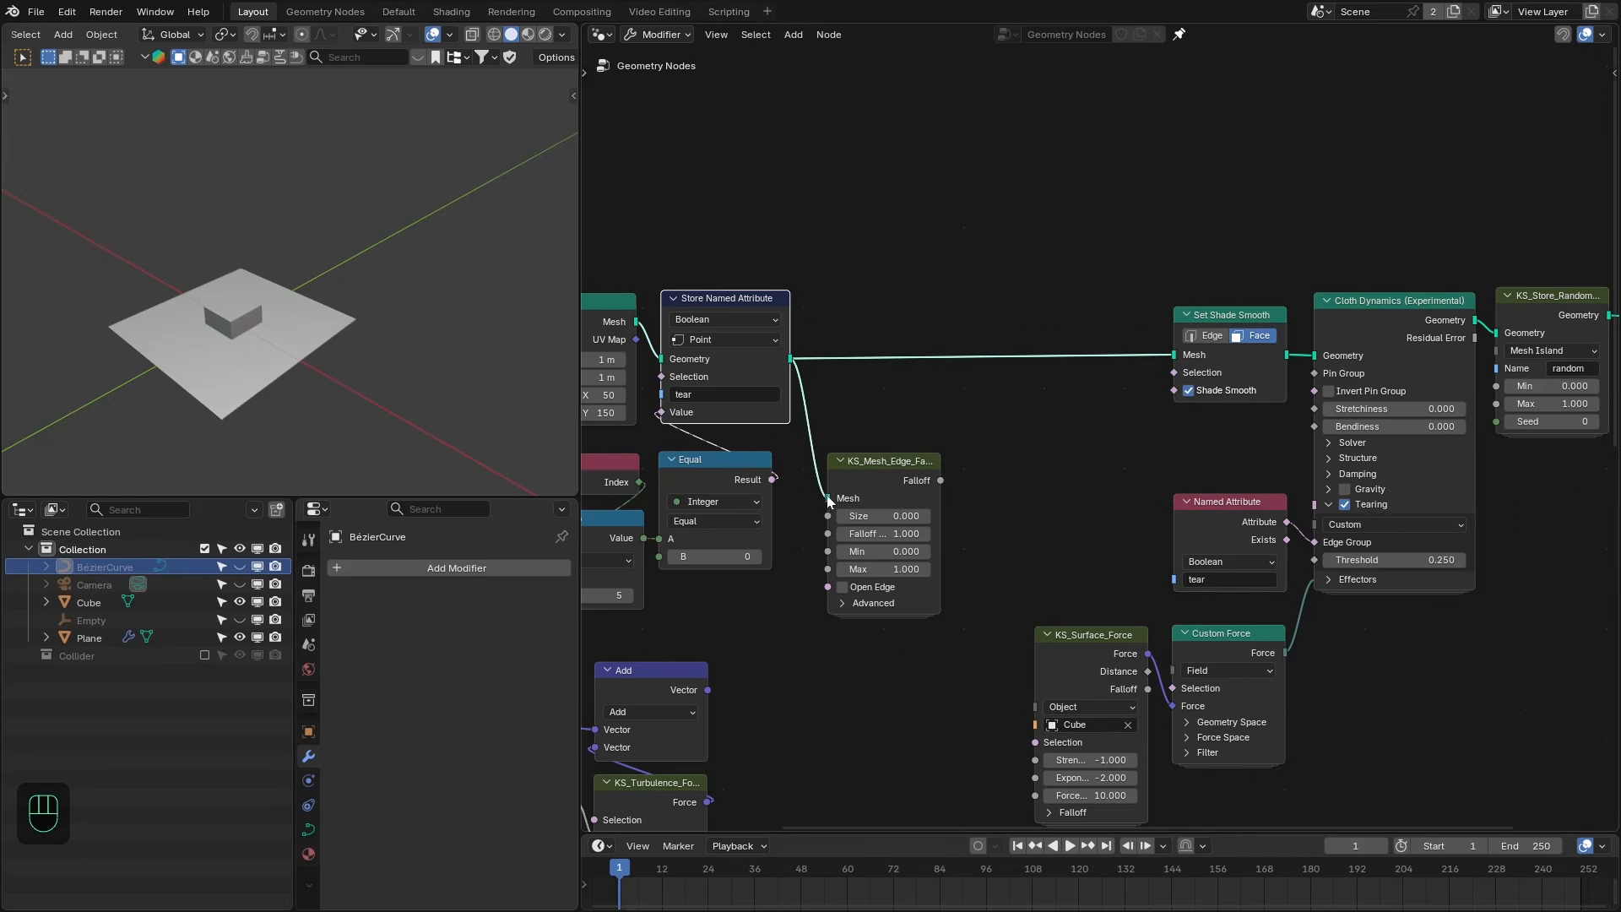
Enable Open Edge and set the falloff width to -6.6 on KS_Mesh_Edge_Falloff while previewing it with a temporary Viewer node.
ctrl+shift+click(899, 468)
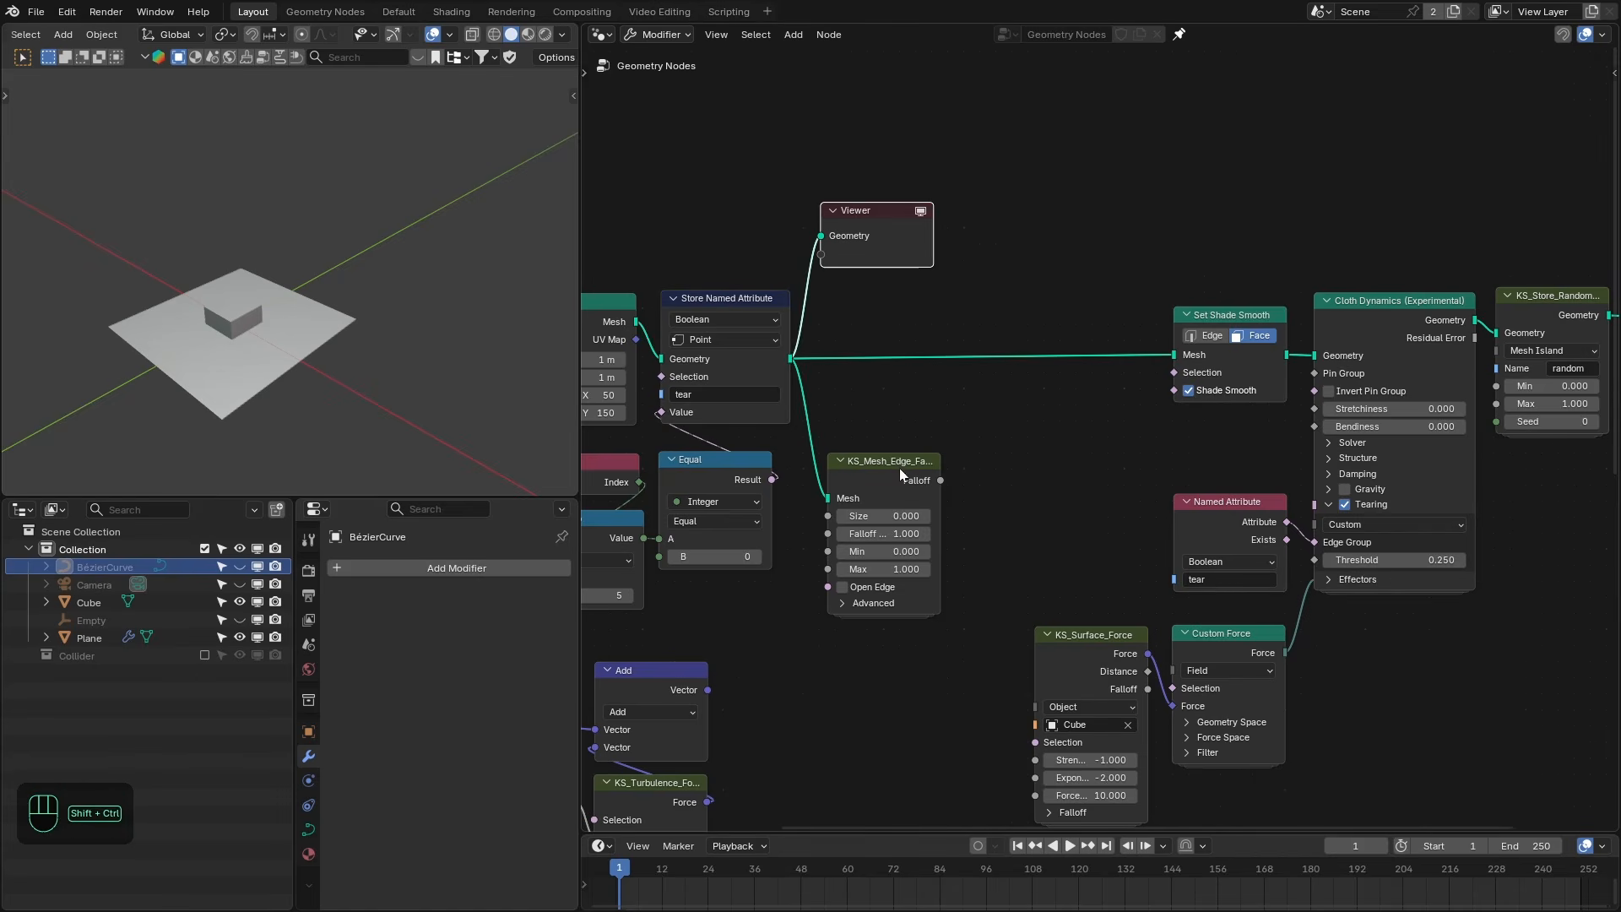
click(843, 587)
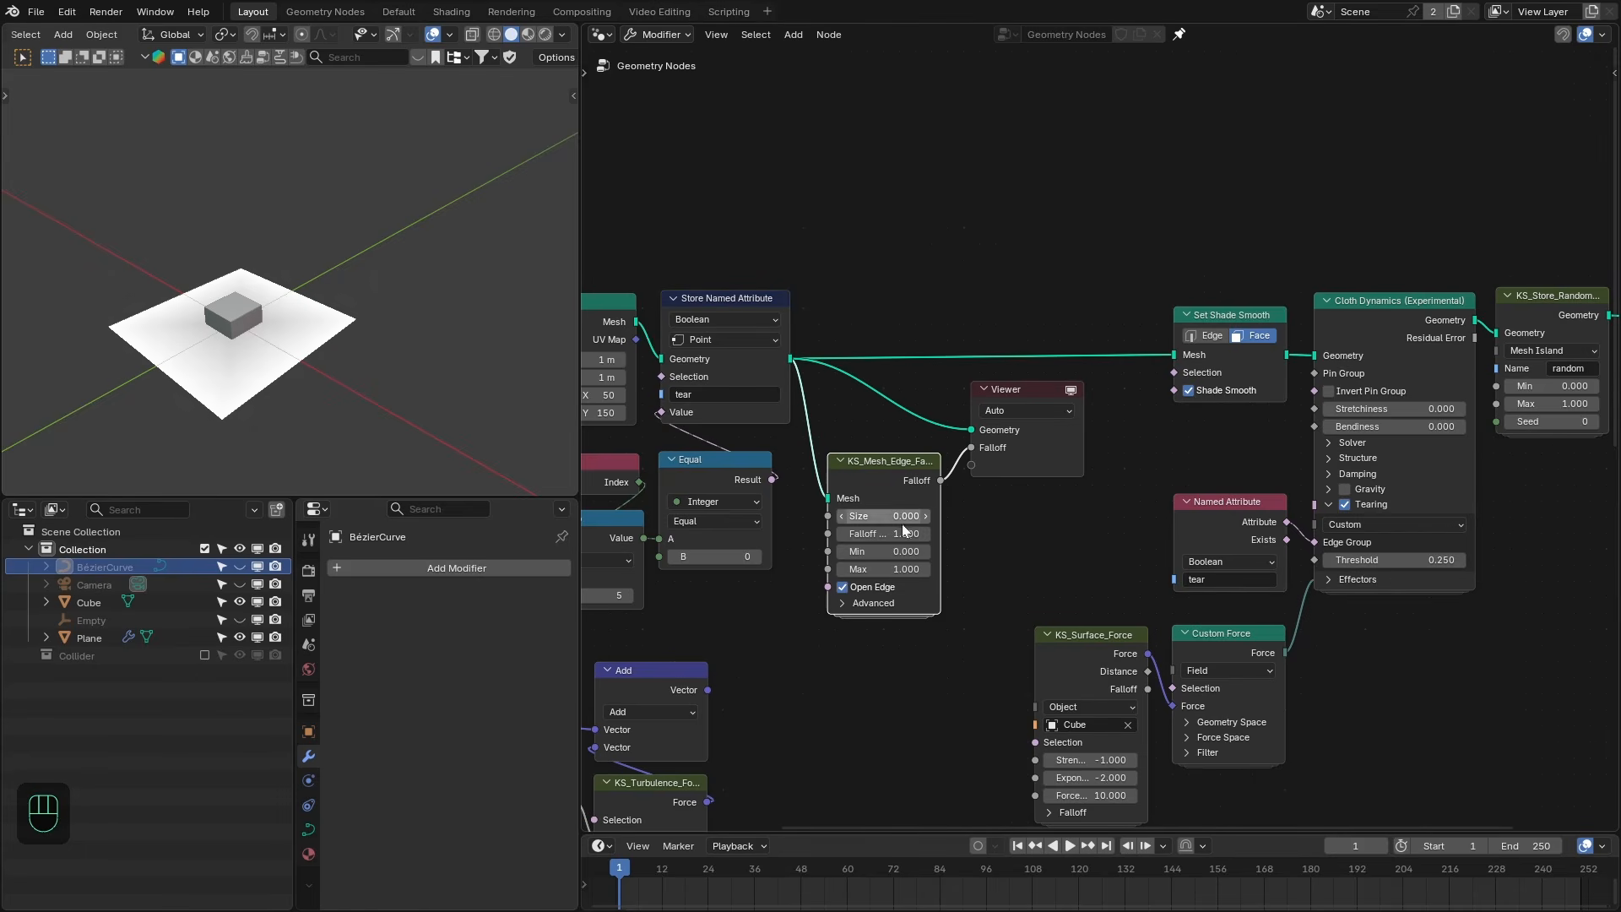
drag(902, 532, 837, 532)
scroll(323, 260, up, 2)
middle_drag(322, 260, 280, 293)
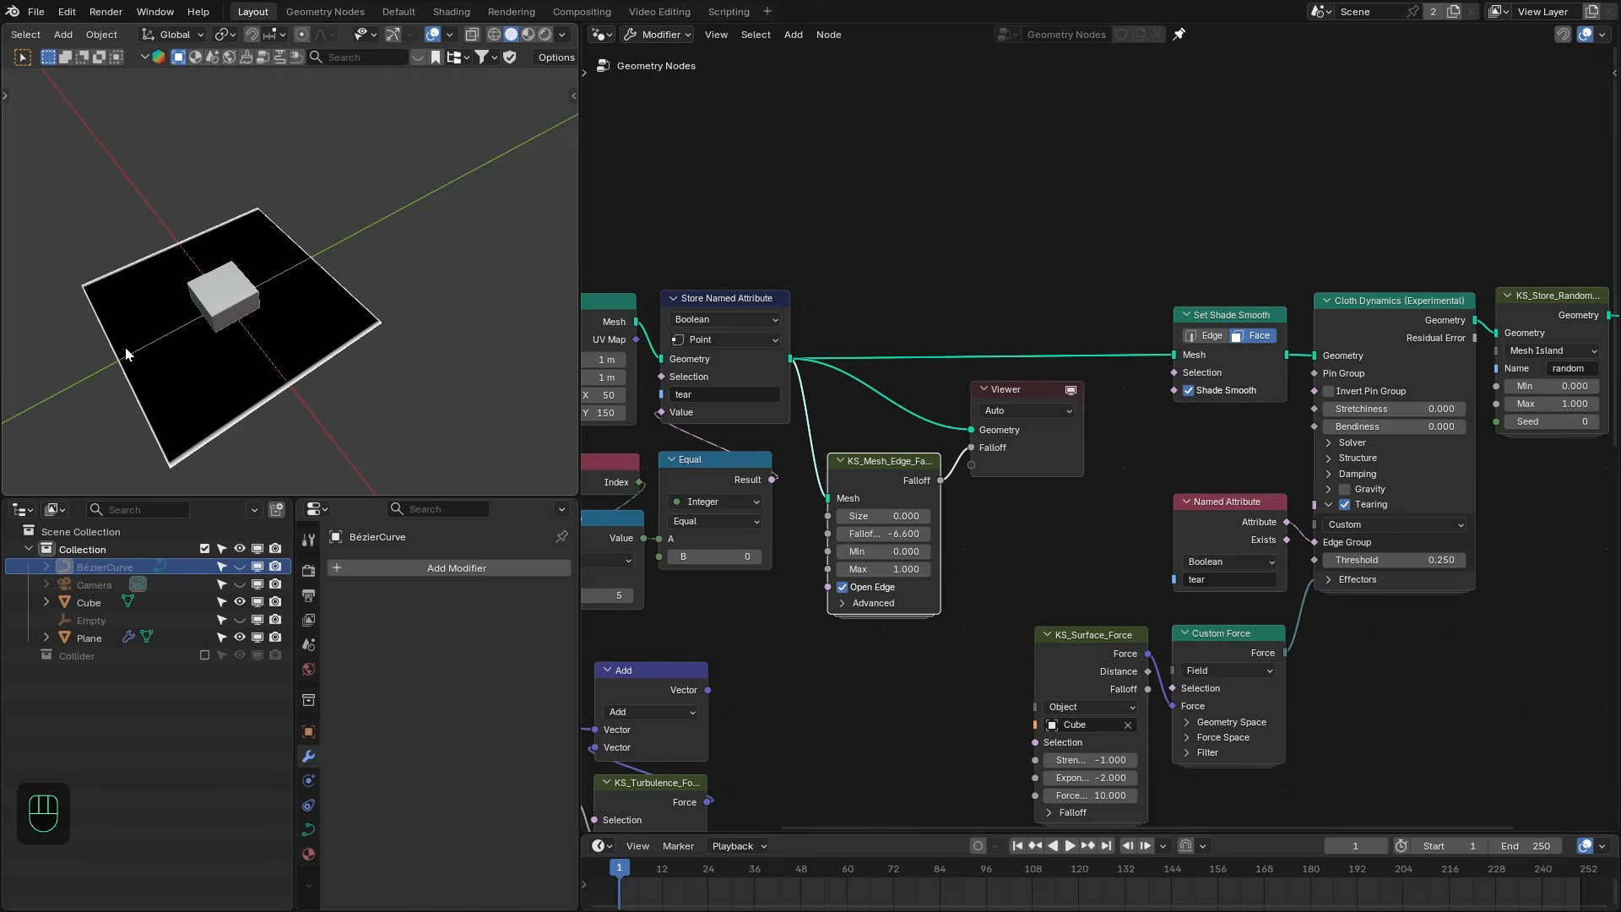
key(x)
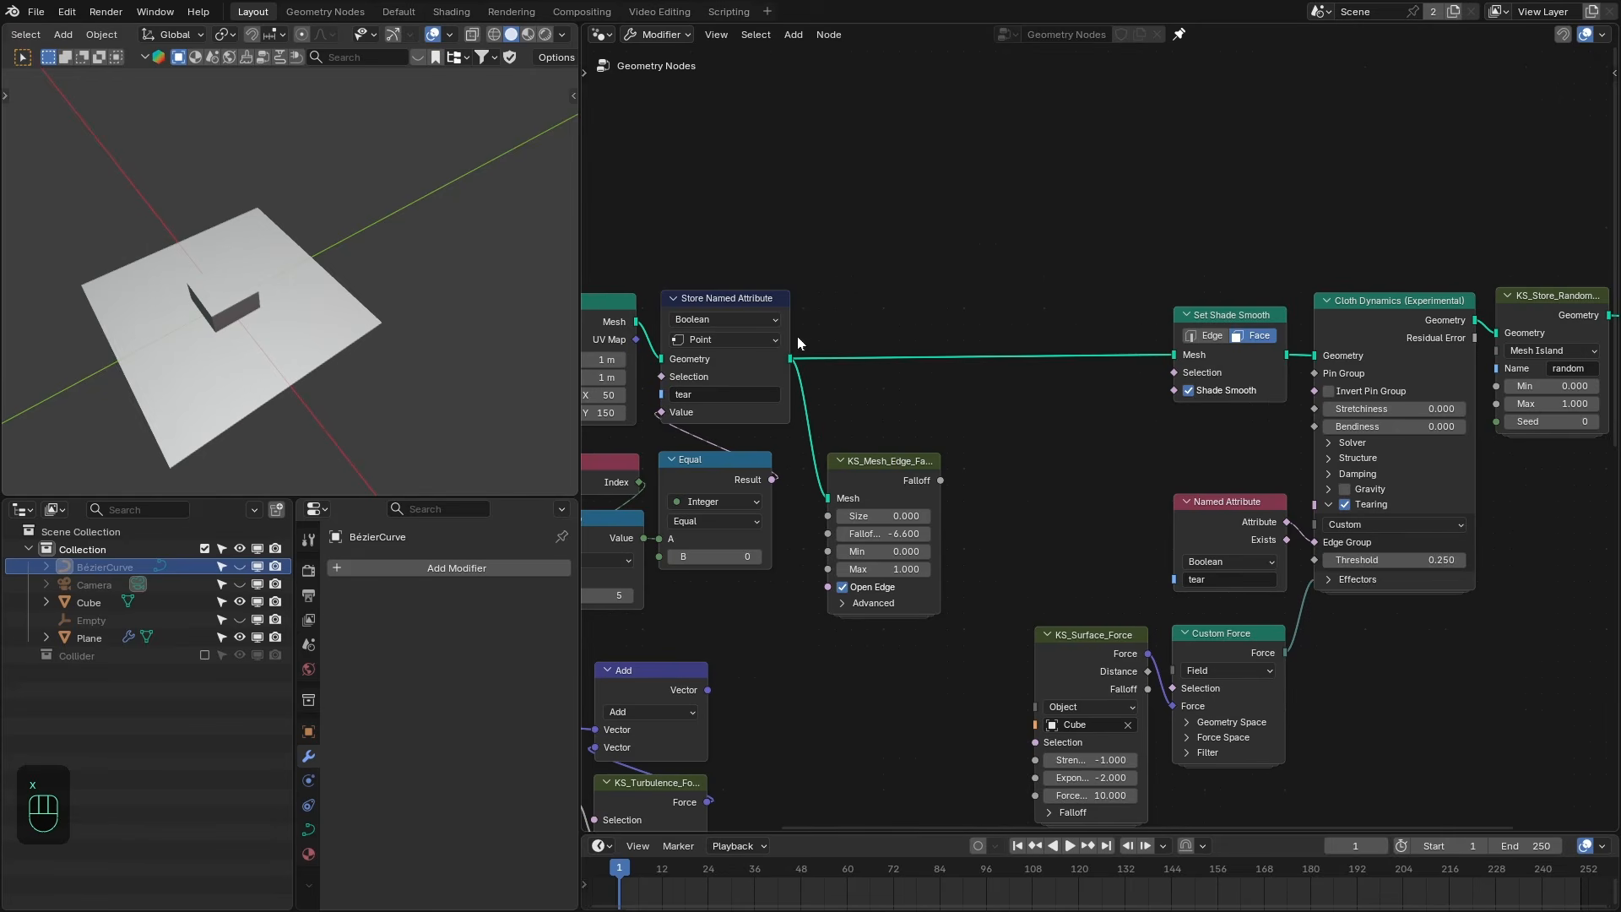
Duplicate the tear Store Named Attribute node and insert the copy before Set Shade Smooth.
click(749, 357)
key(shift+d)
click(1024, 358)
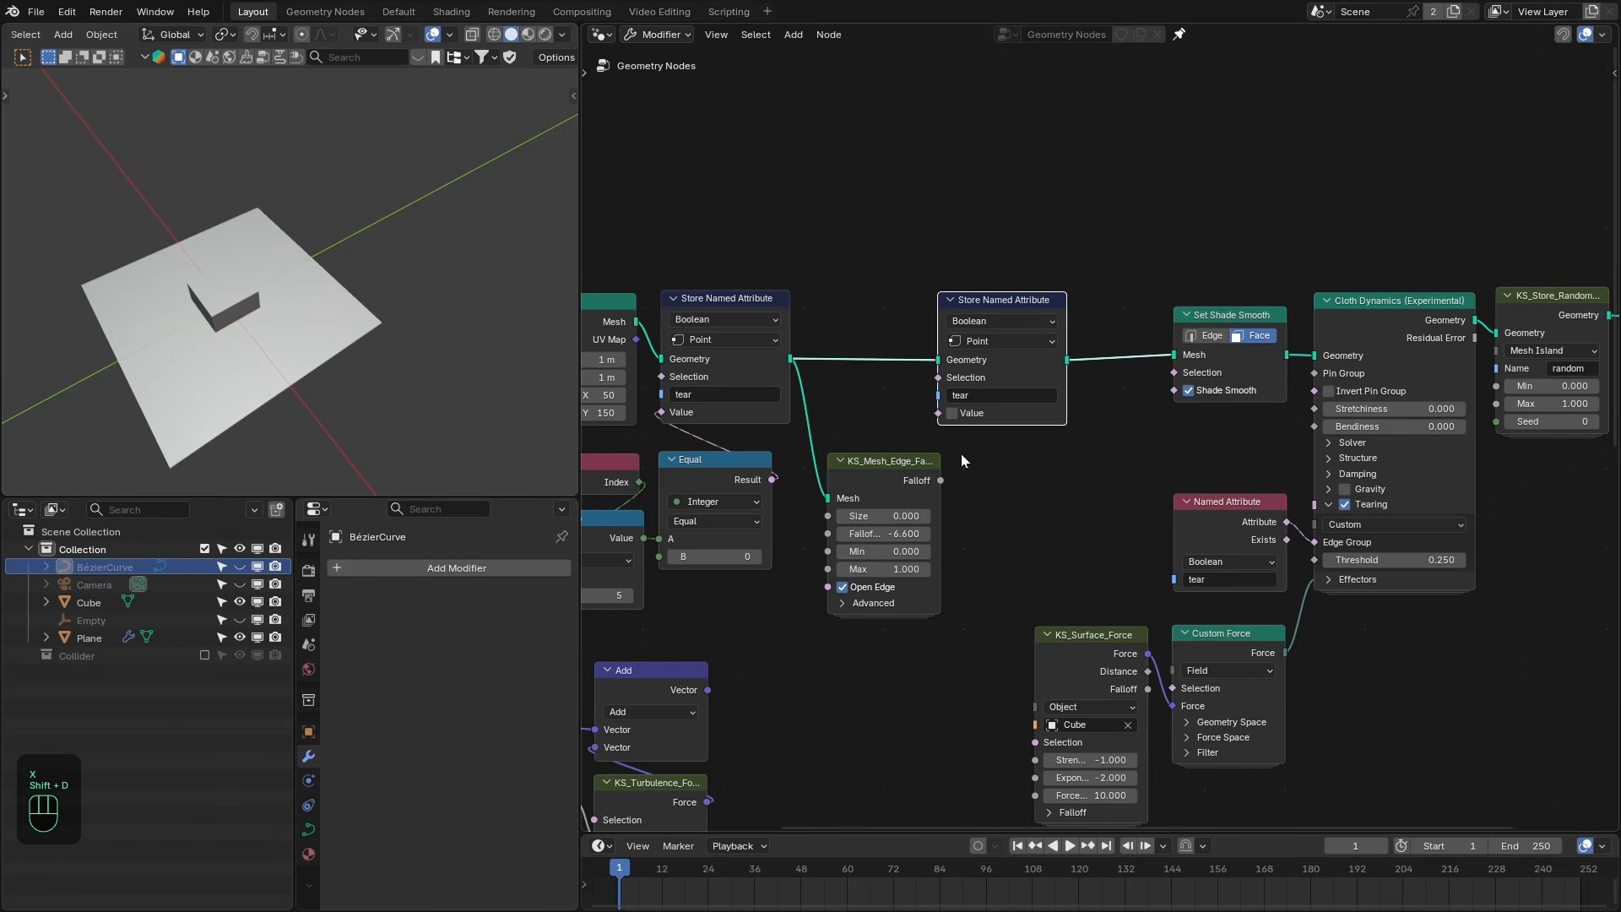
Connect the edge falloff to the duplicated node's Value input and name its stored attribute pin.
drag(940, 479, 939, 413)
drag(873, 461, 857, 460)
click(969, 395)
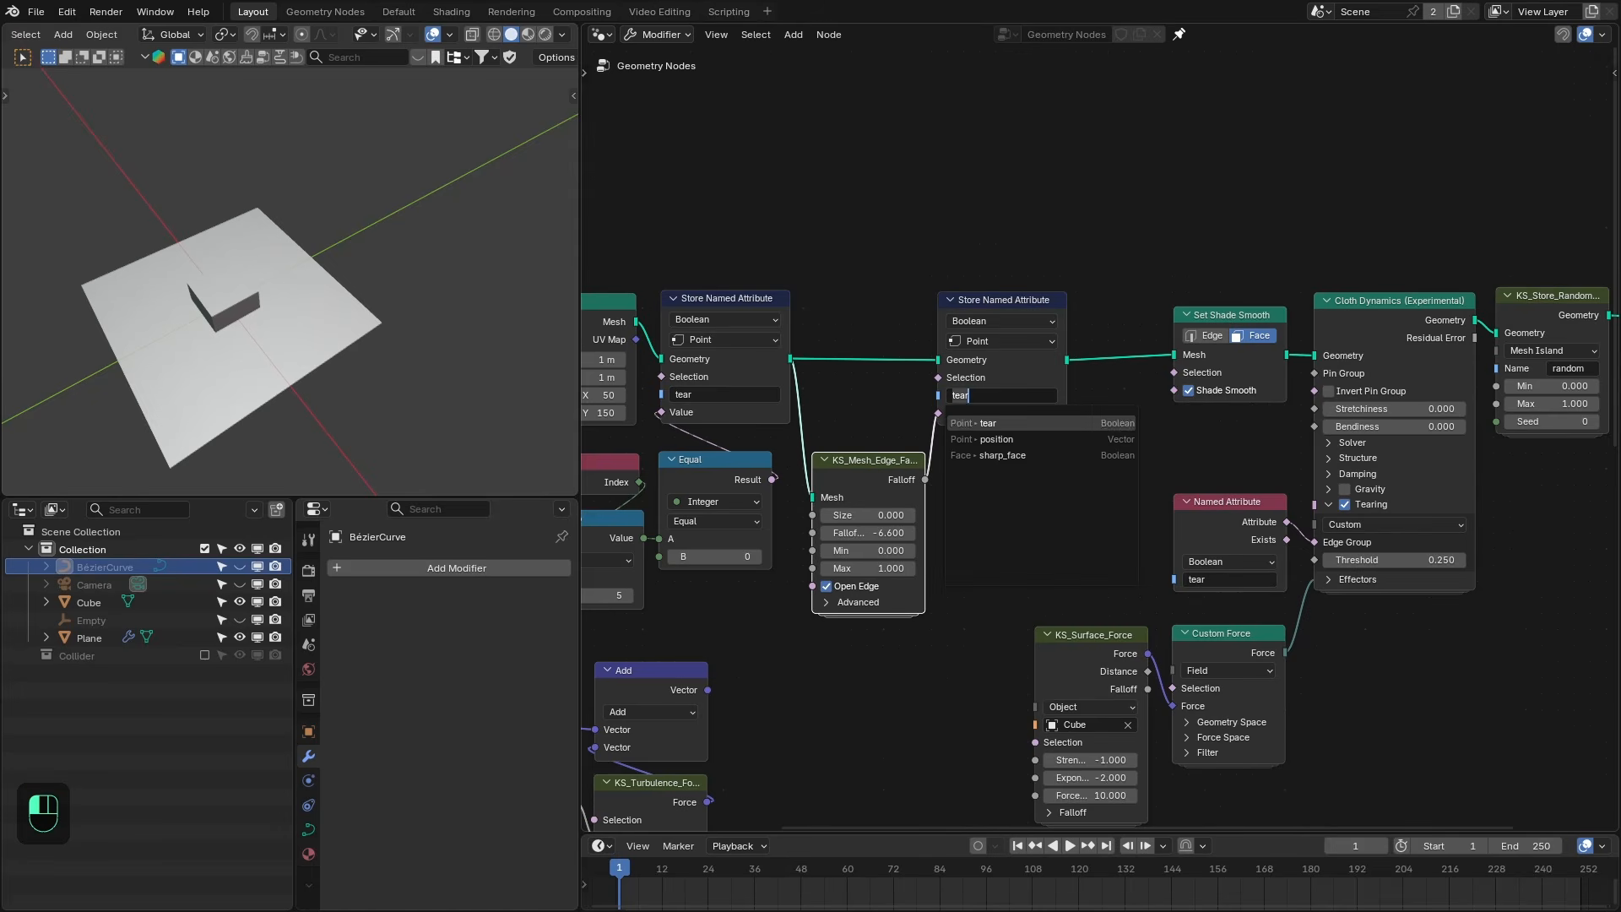
key(Return)
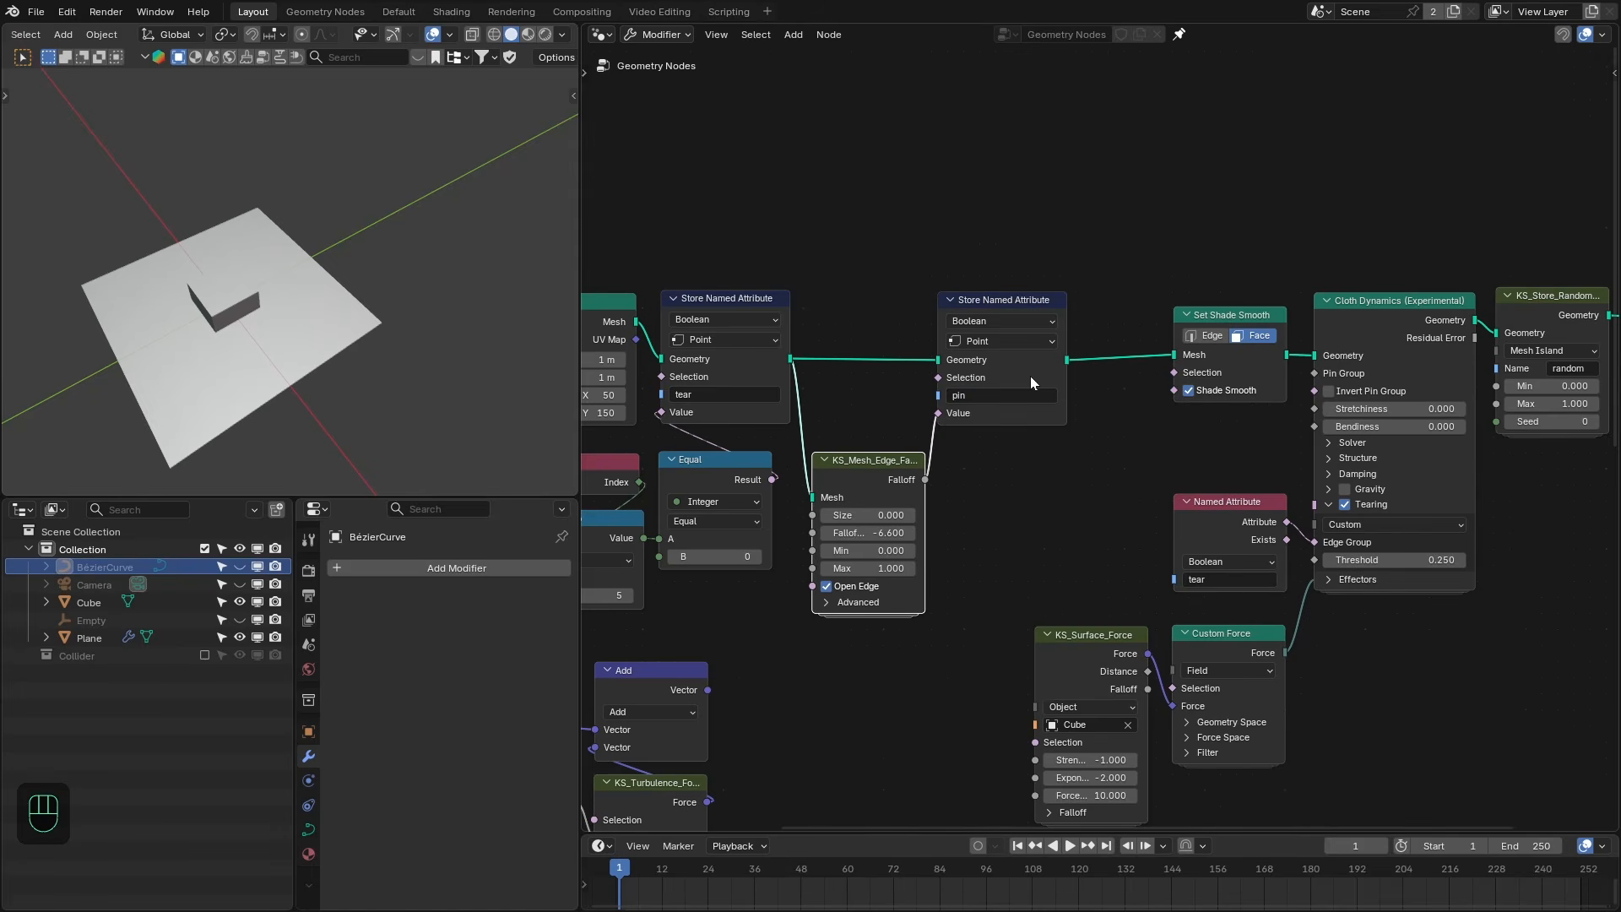
Move the pin Store Named Attribute and Set Shade Smooth nodes closer to the tear Store Named Attribute node.
drag(1199, 352, 1113, 344)
drag(949, 235, 1198, 391)
drag(1162, 347, 1042, 347)
click(1165, 355)
Add a Named Attribute node reading pin and connect it to the Cloth Dynamics node's Pin Group input.
scroll(1309, 353, up, 1)
key(shift+a)
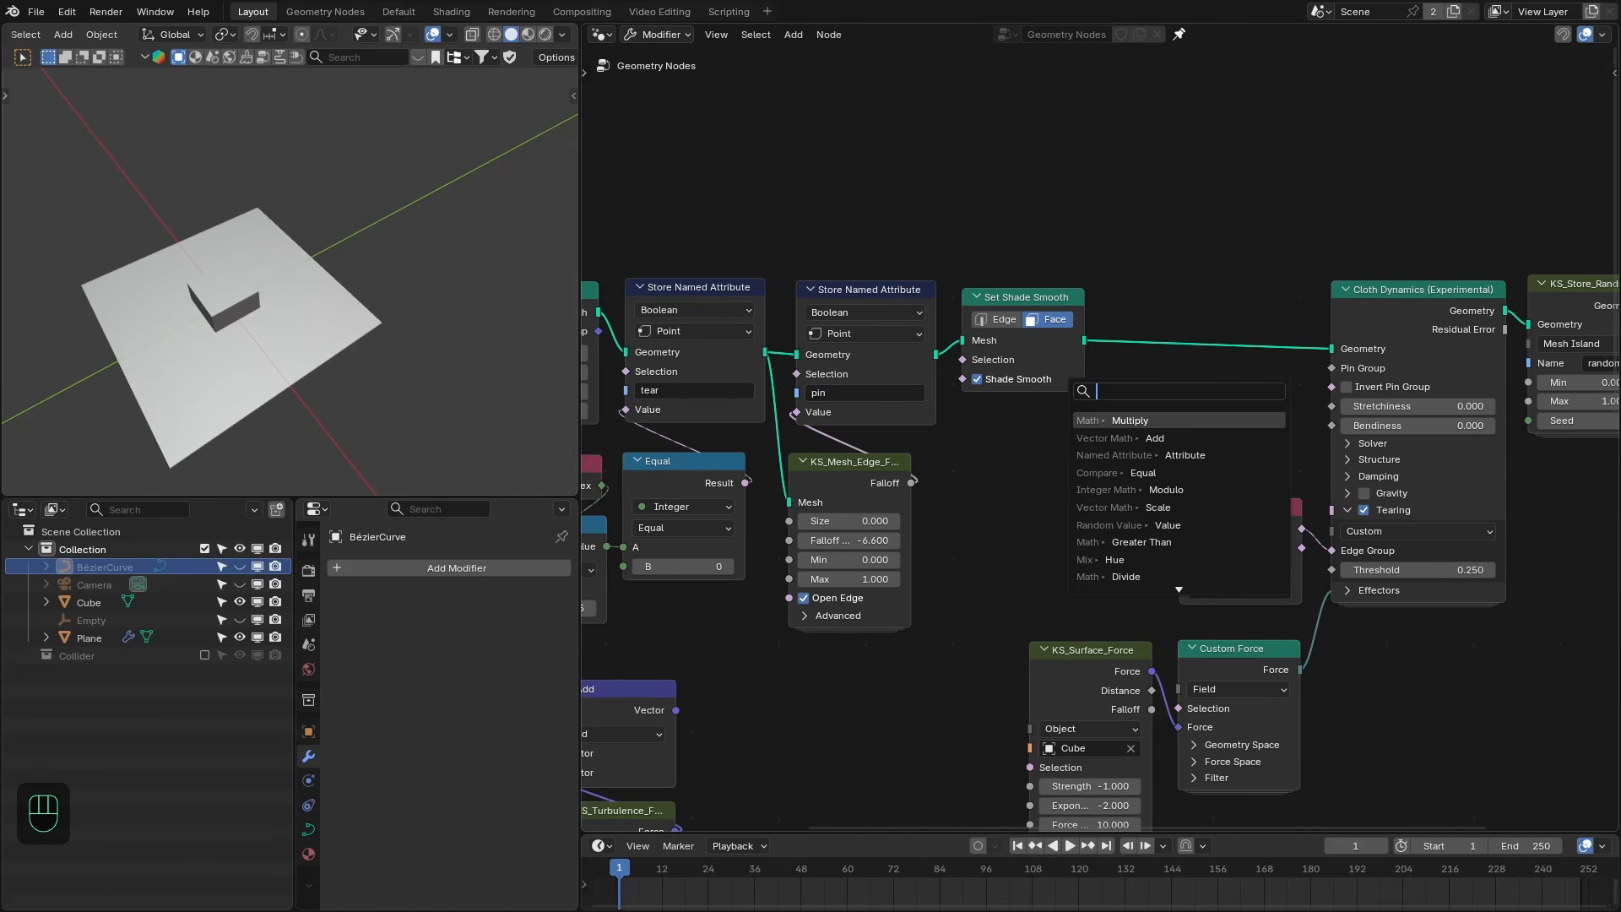
text(named)
key(Return)
click(1301, 380)
click(1239, 454)
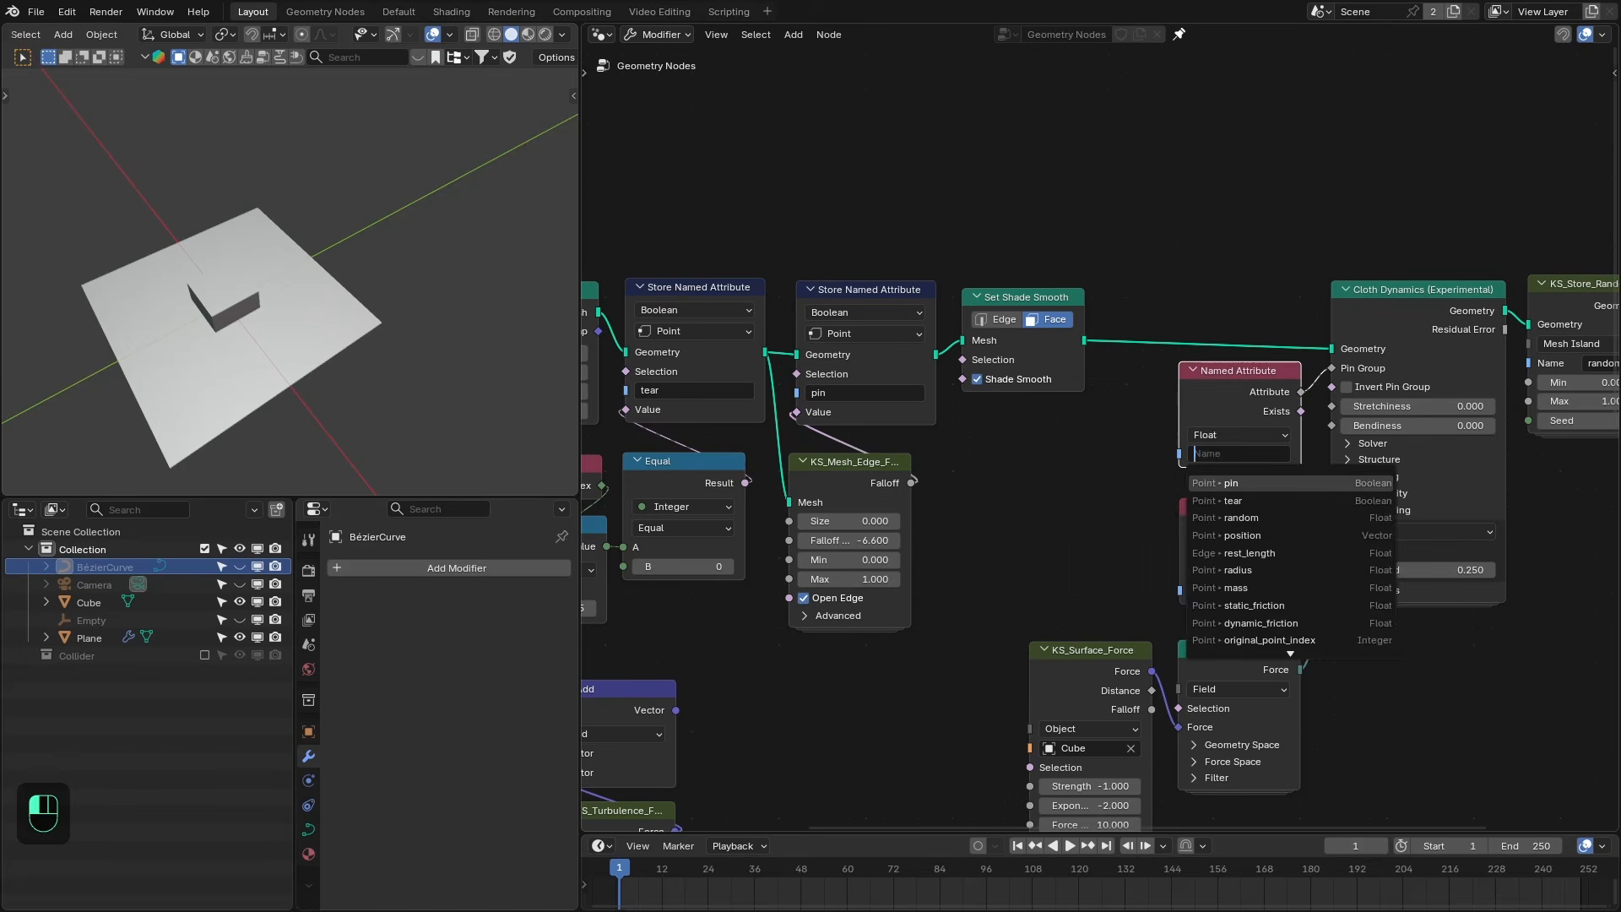
key(Return)
Play the simulation from the first frame to check how the pinned cloth edges behave.
key(shift+Right)
key(shift+Left)
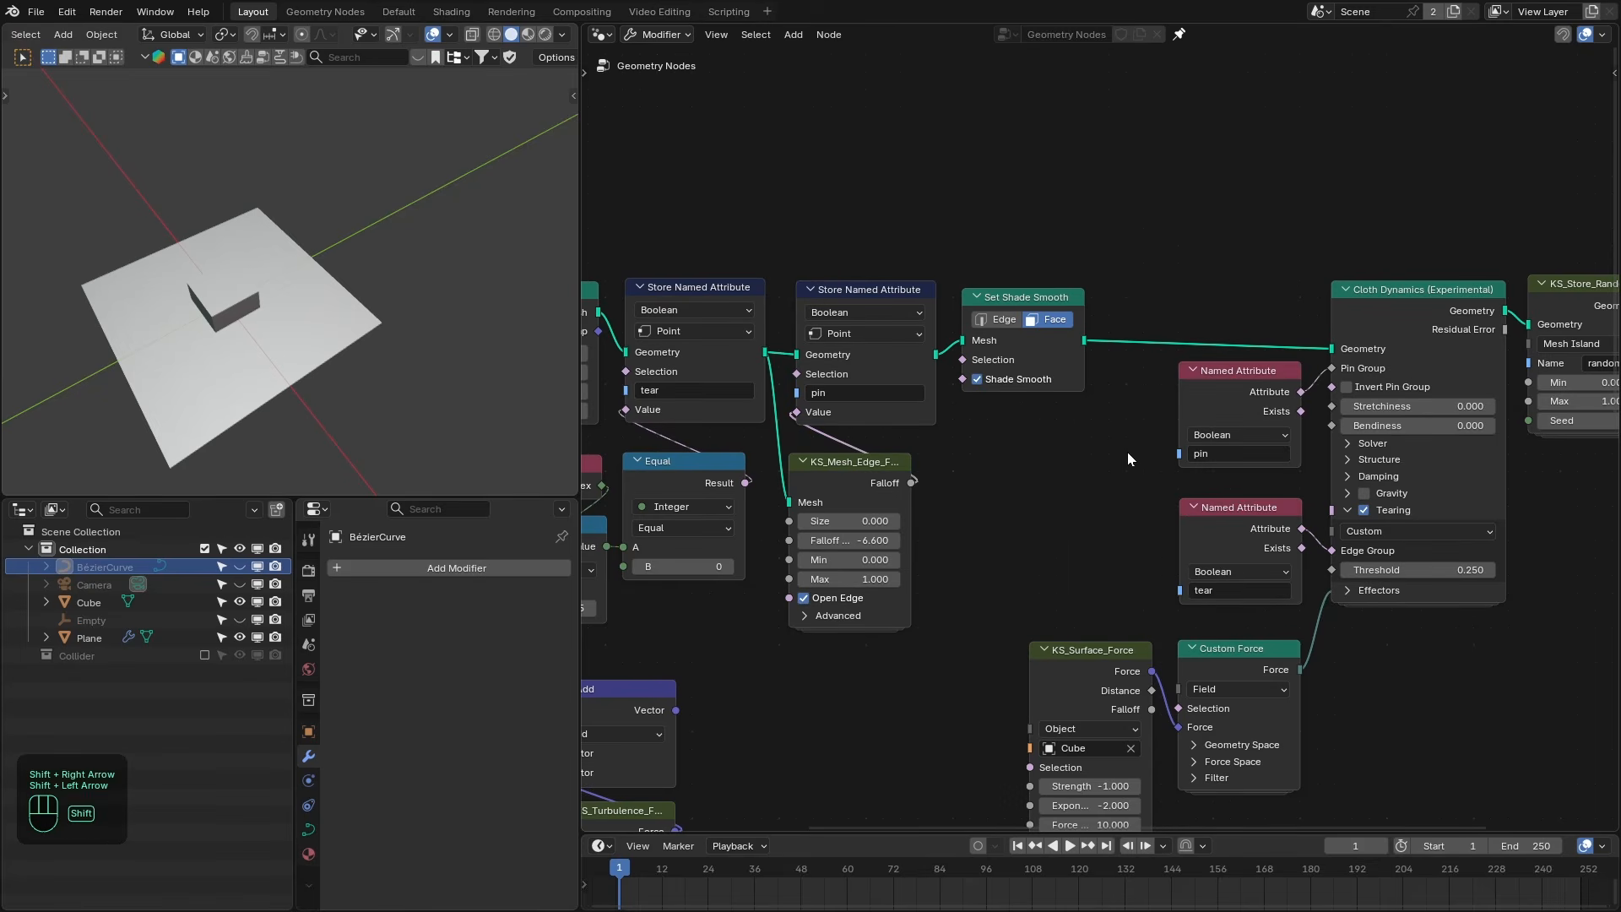
key(space)
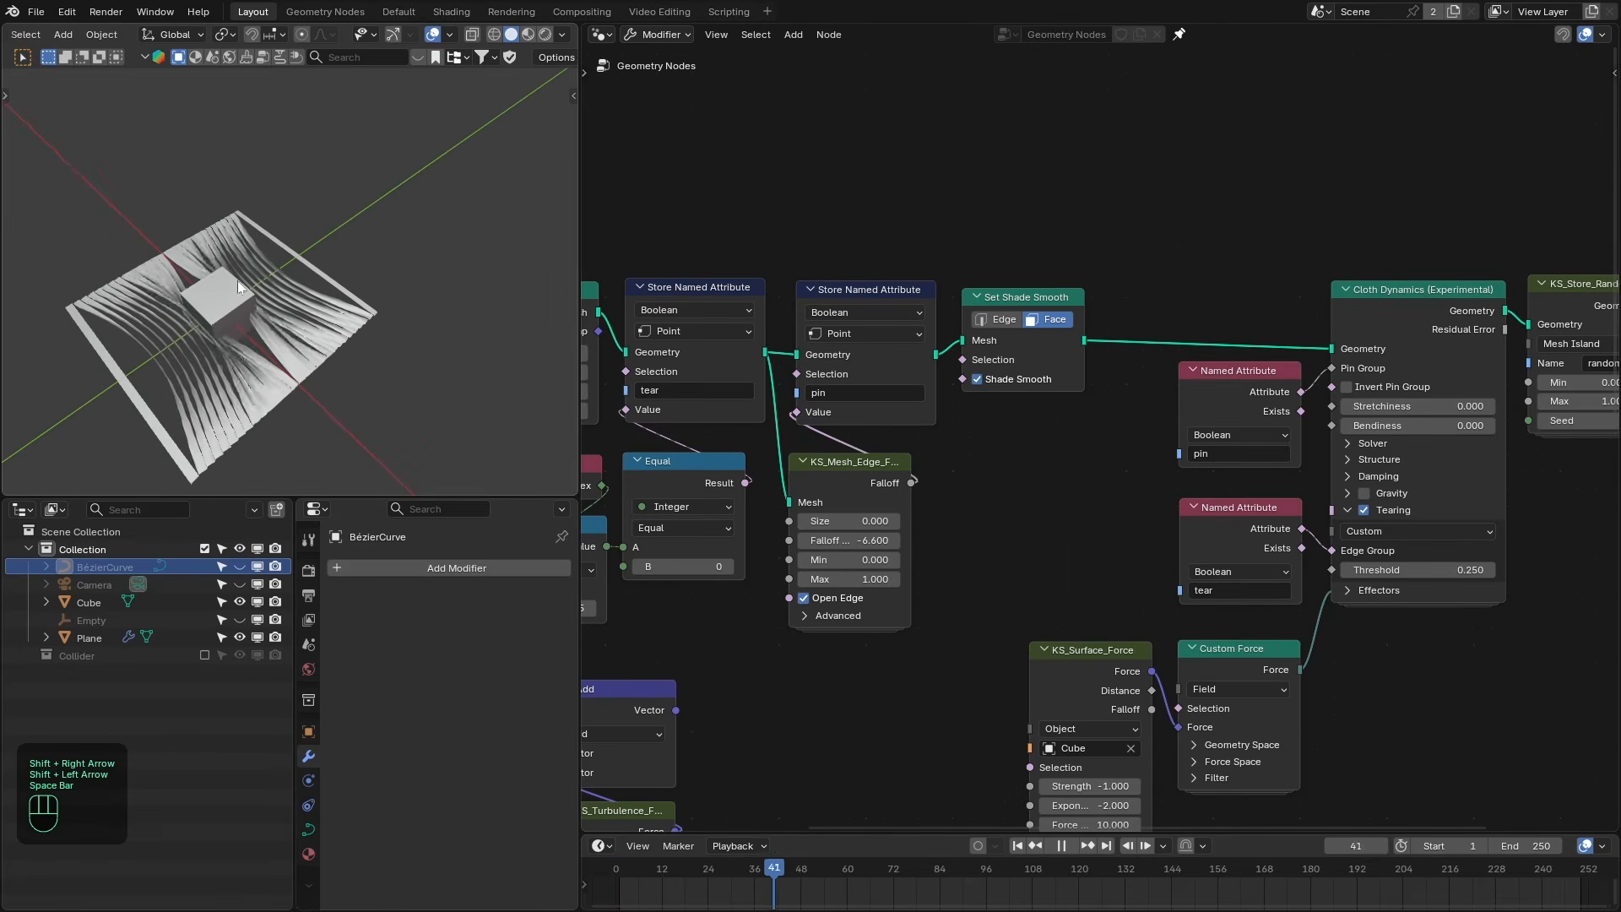
key(space)
middle_drag(1297, 823, 1248, 669)
key(Home)
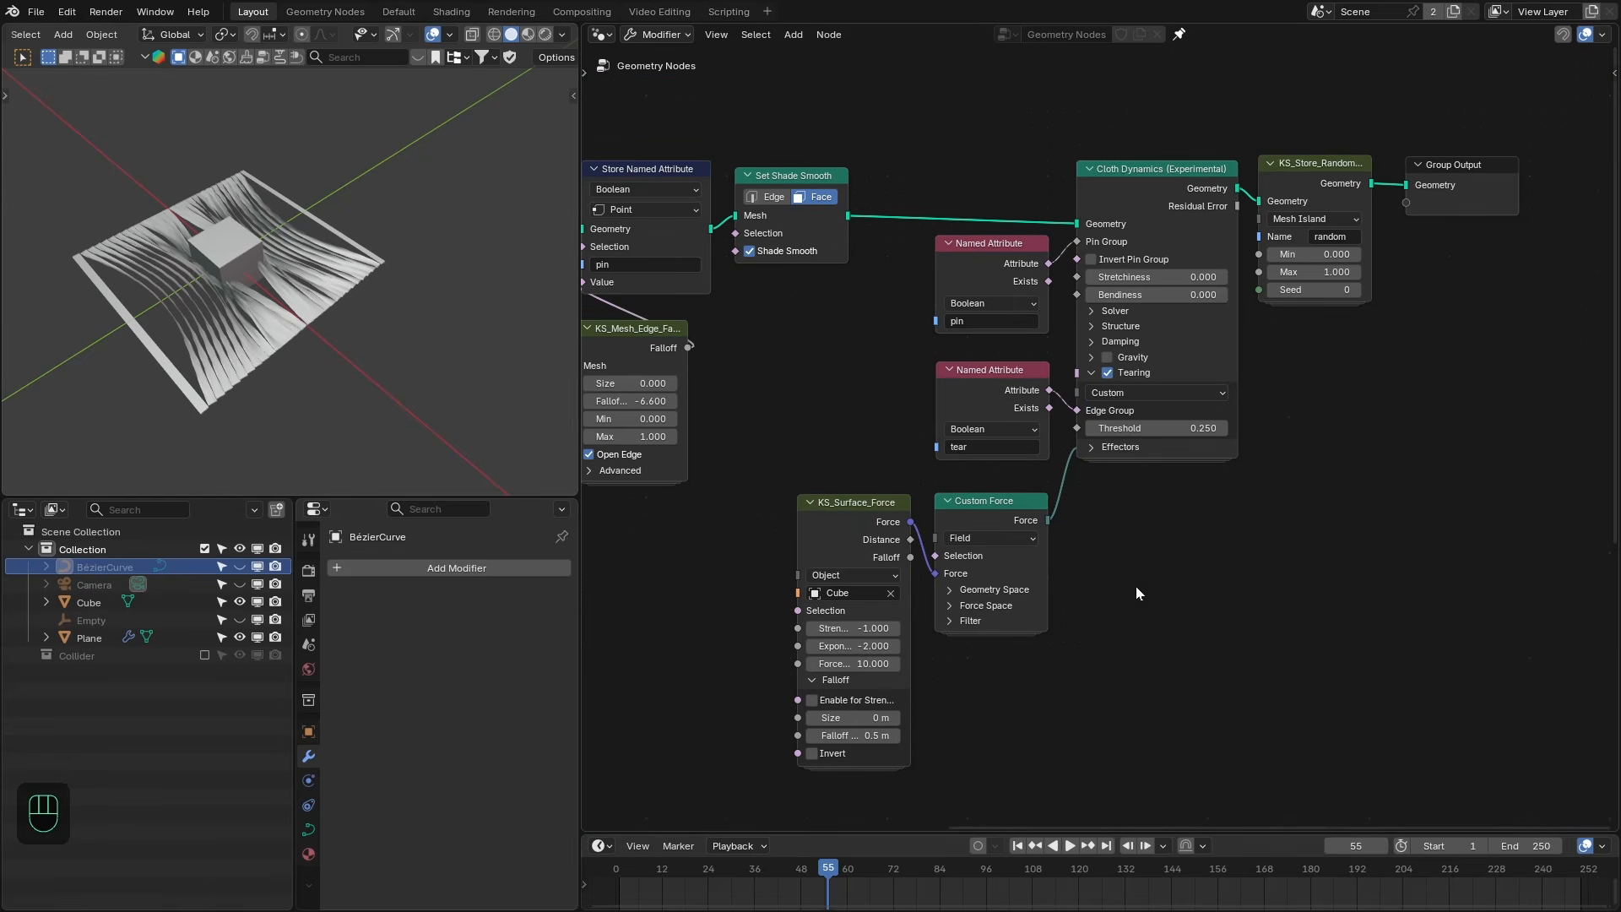
Enable the falloff for strength on KS_Surface_Force and set its falloff width to 0.075 m, previewing it with a temporary Viewer node.
ctrl+shift+click(1226, 188)
ctrl+shift+click(902, 548)
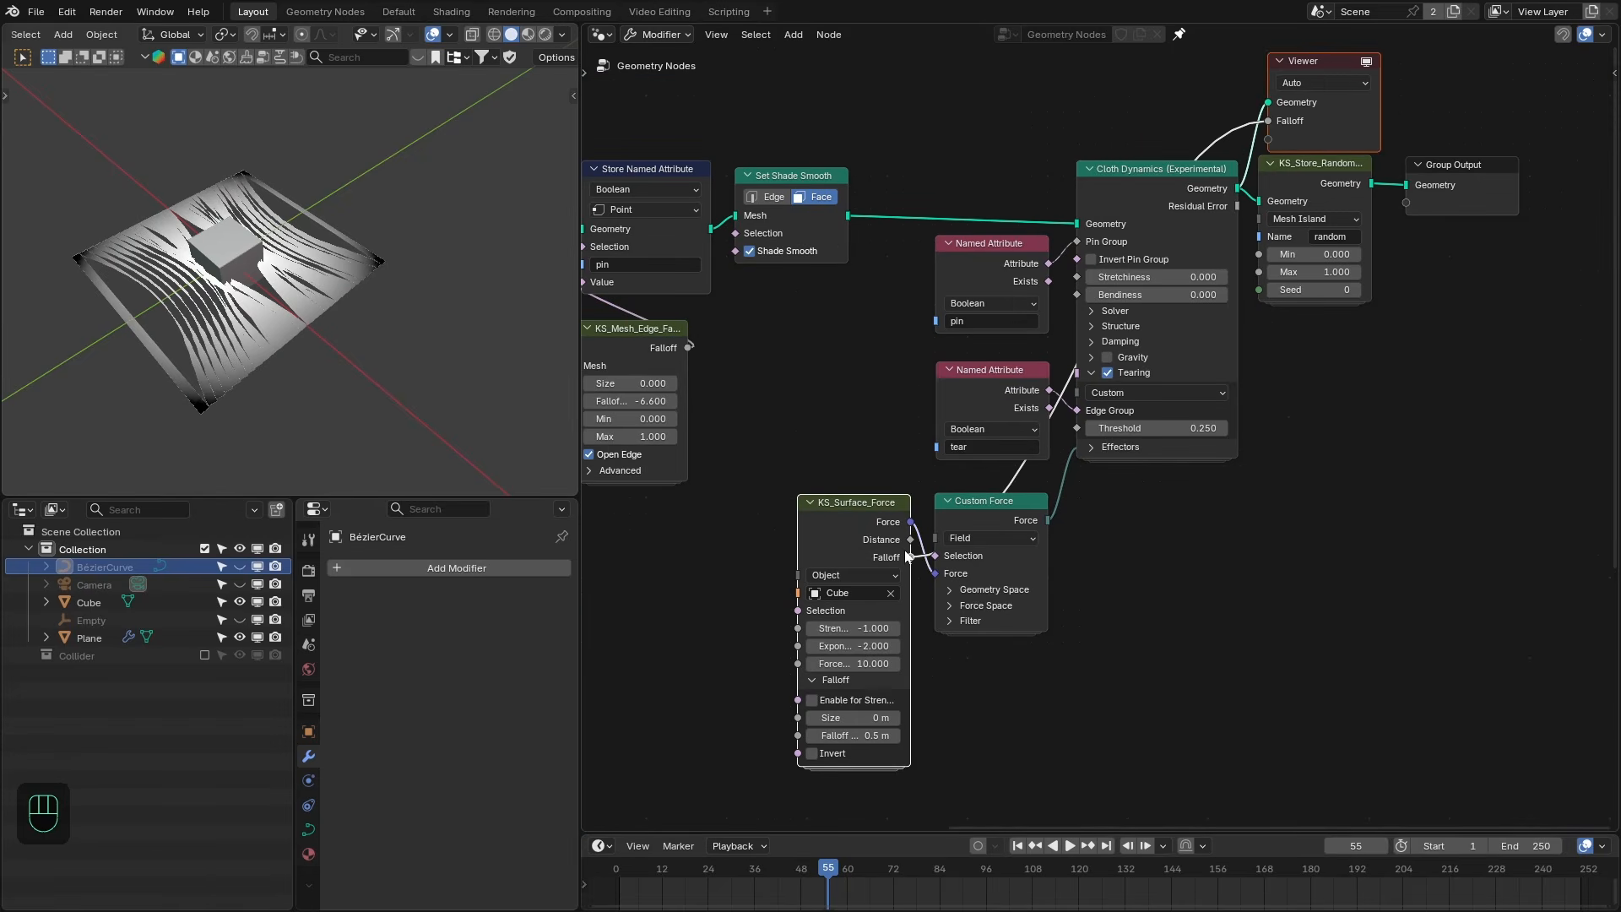
key(shift+Left)
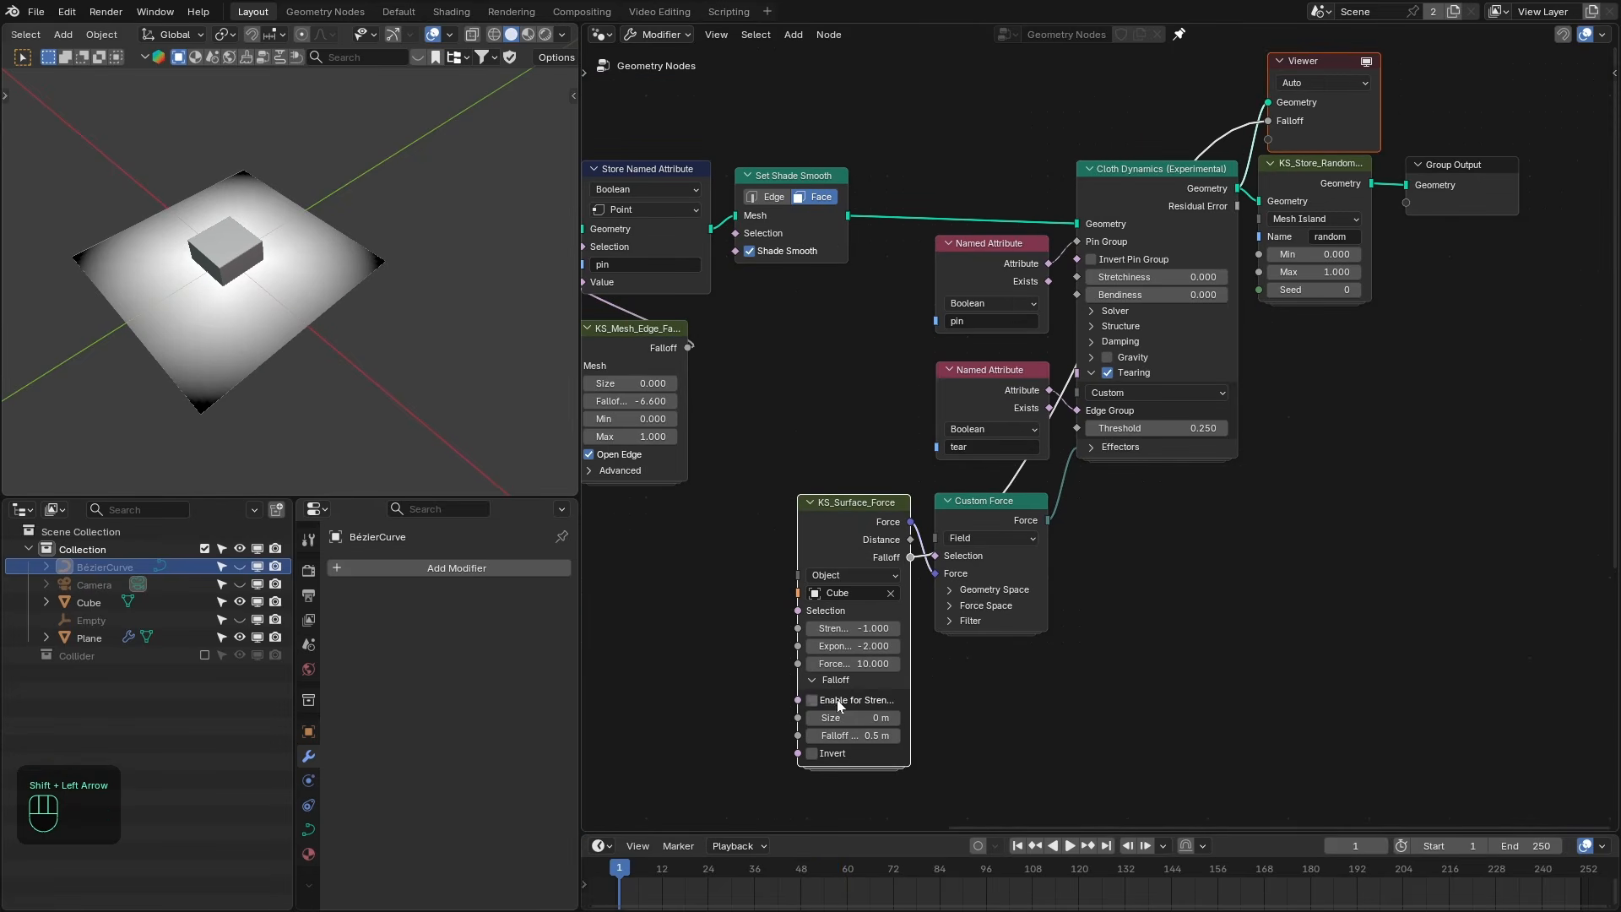
click(812, 700)
shift+drag(875, 736, 818, 737)
click(875, 737)
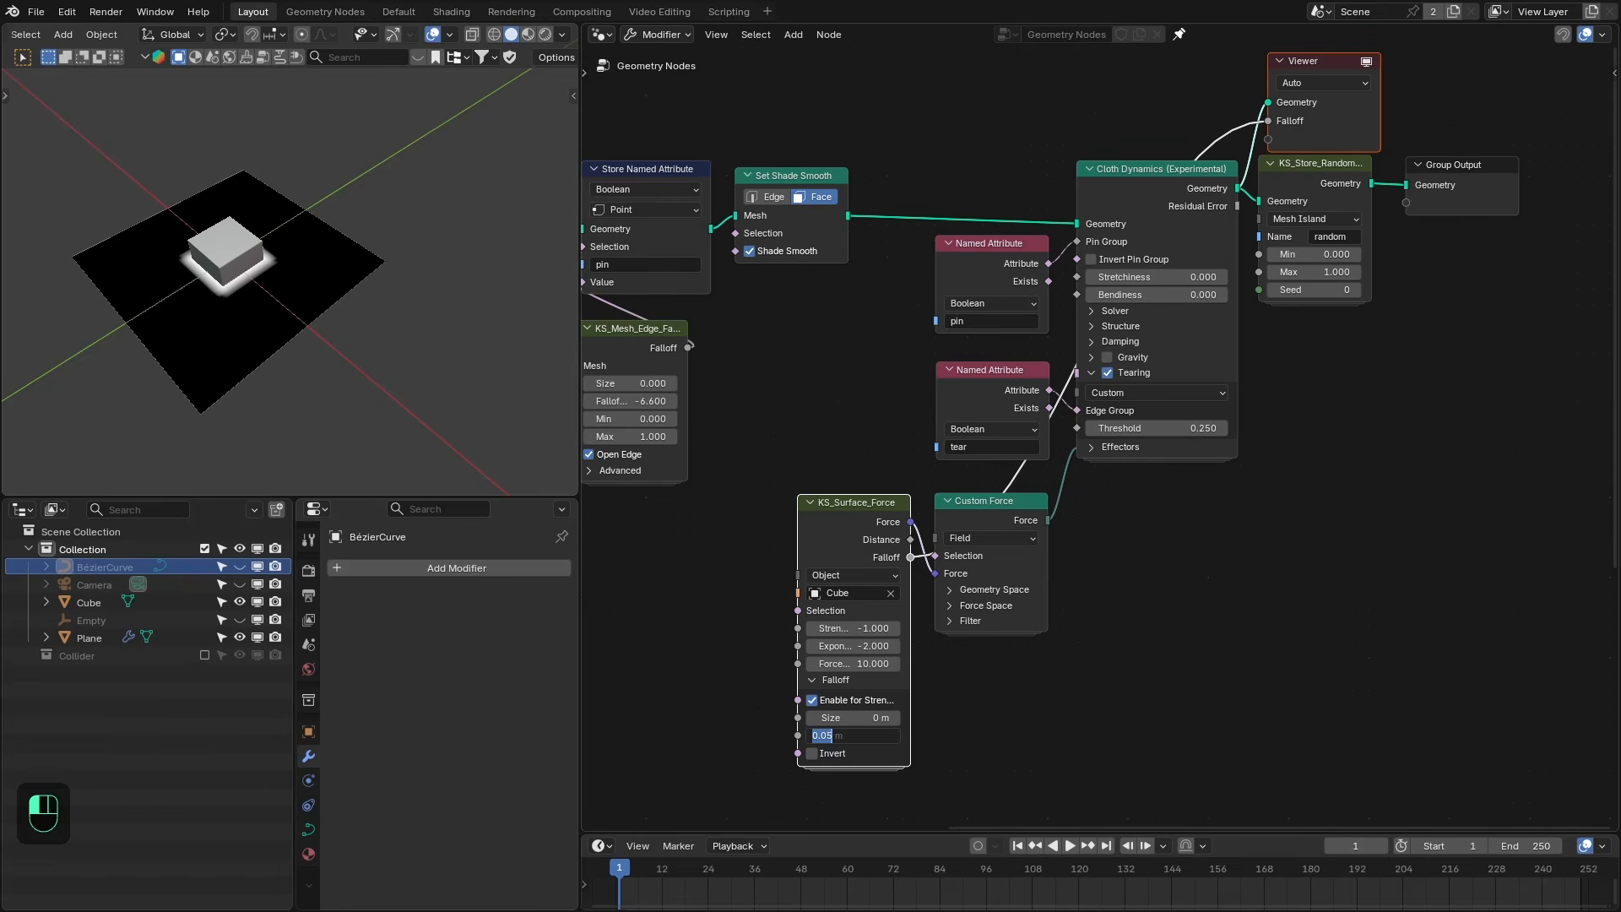
text(.075)
key(Return)
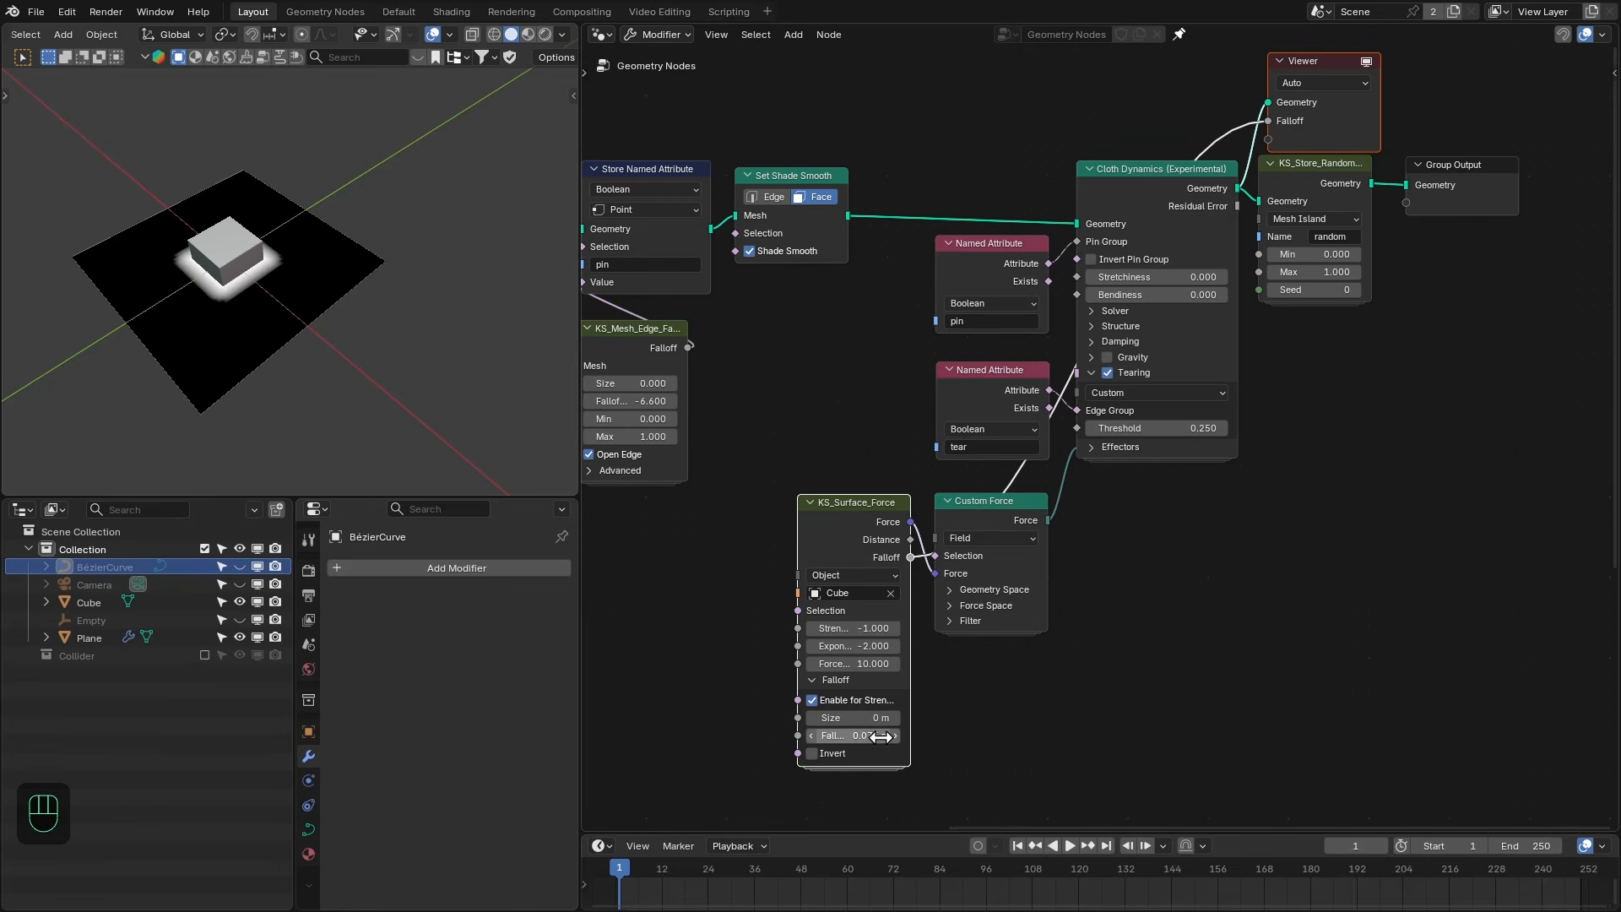
key(x)
Move the cube along Y beyond the cloth's edge and play the simulation from the first frame.
click(268, 251)
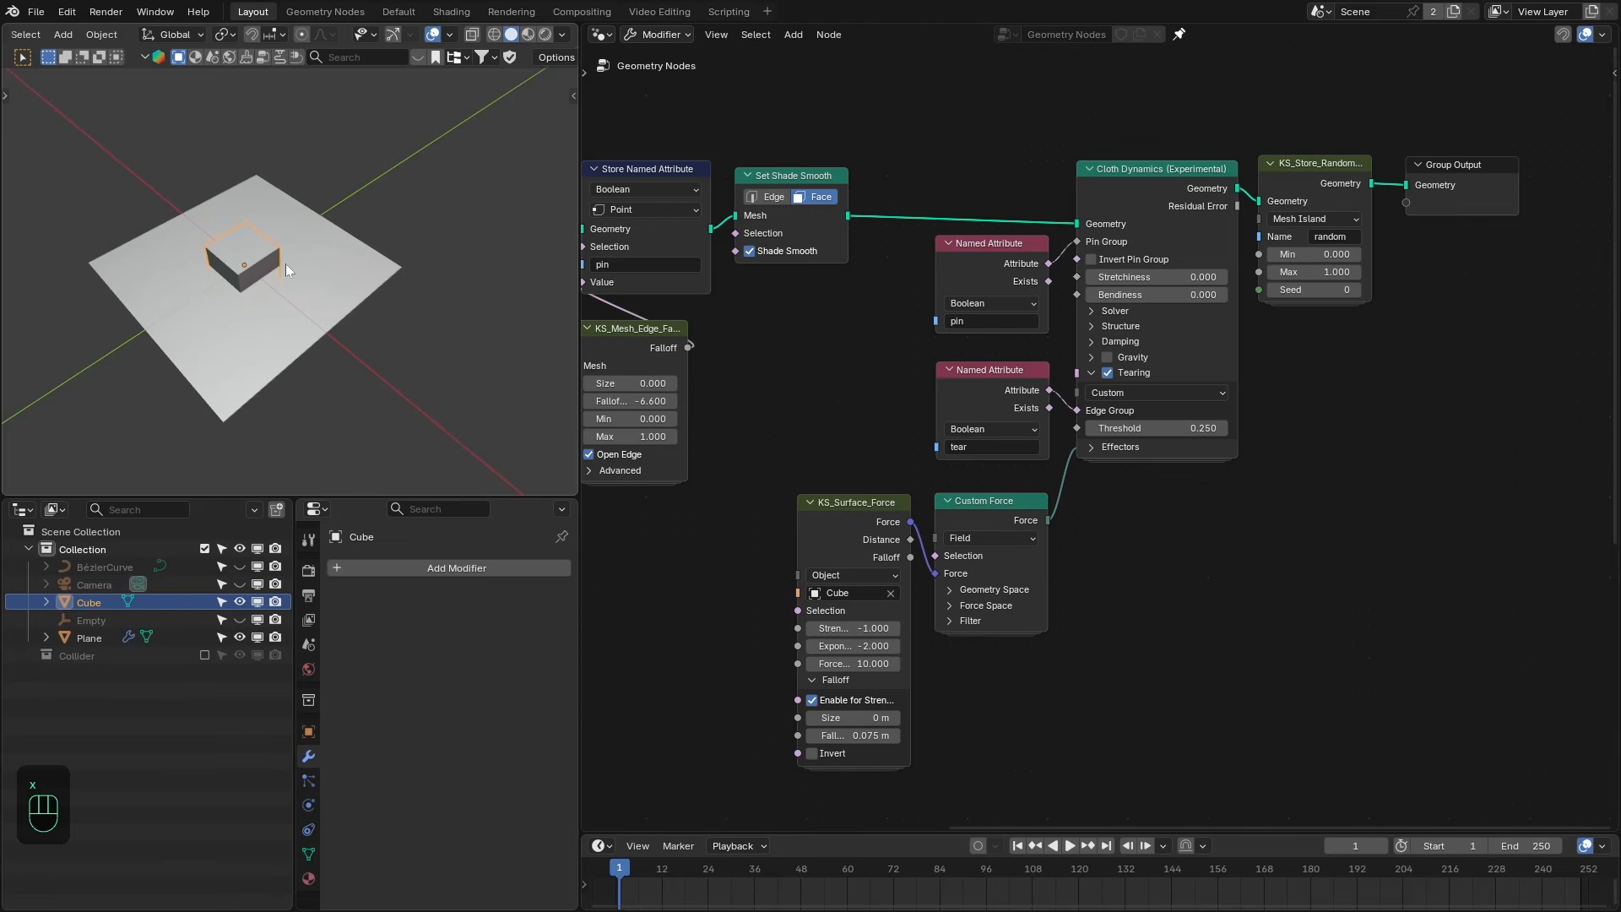
key(g)
key(y)
click(407, 186)
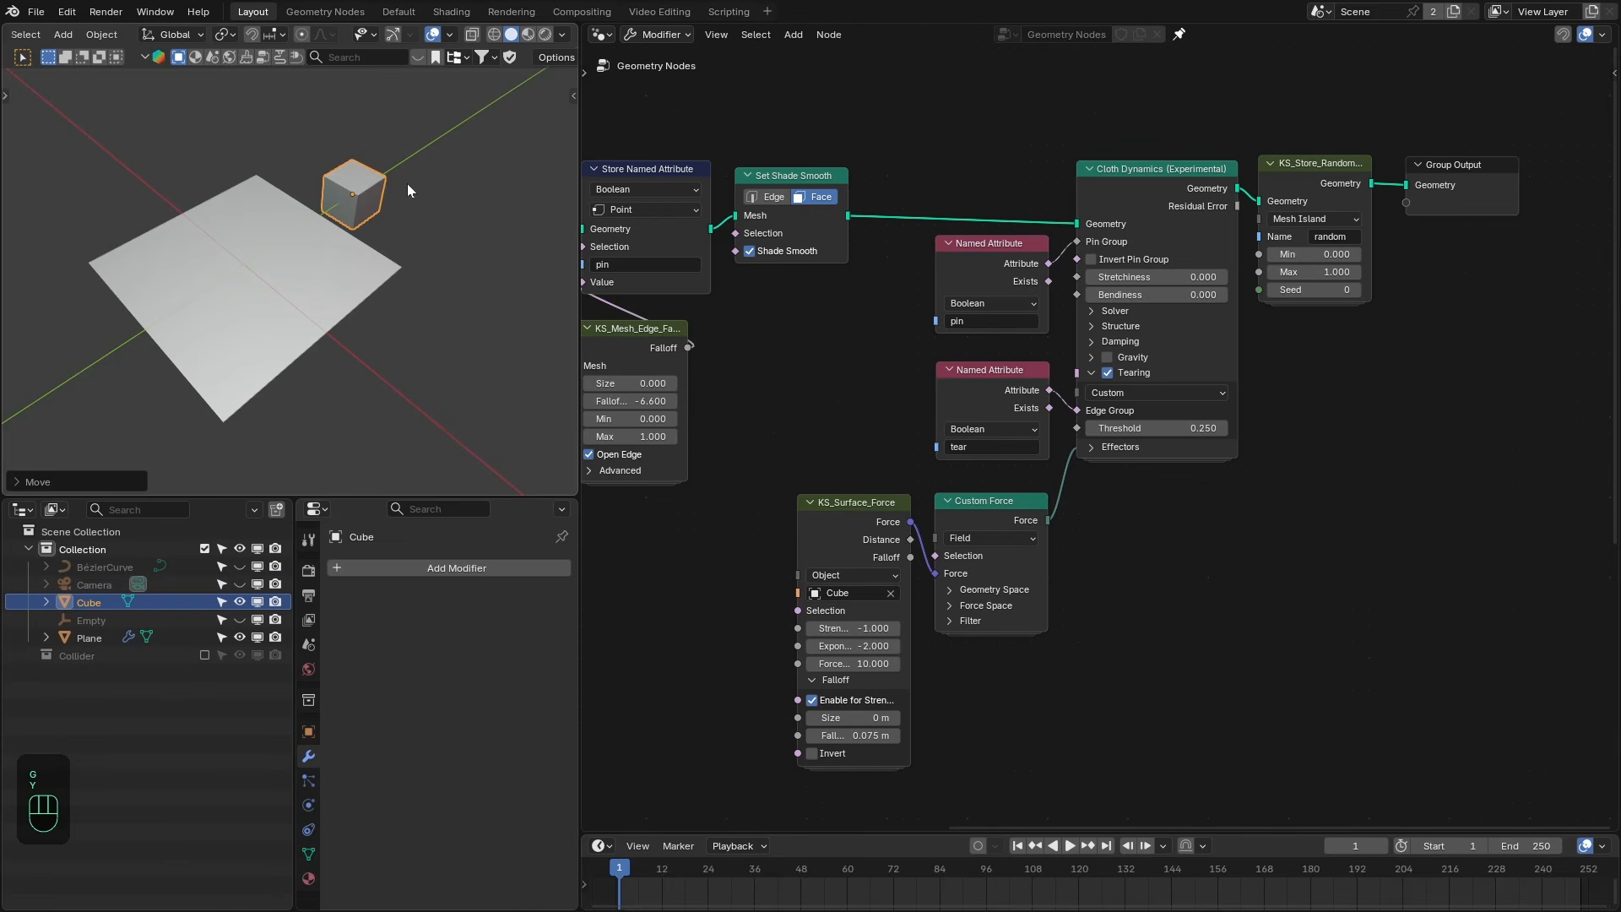
key(shift+Right)
key(shift+Left)
key(space)
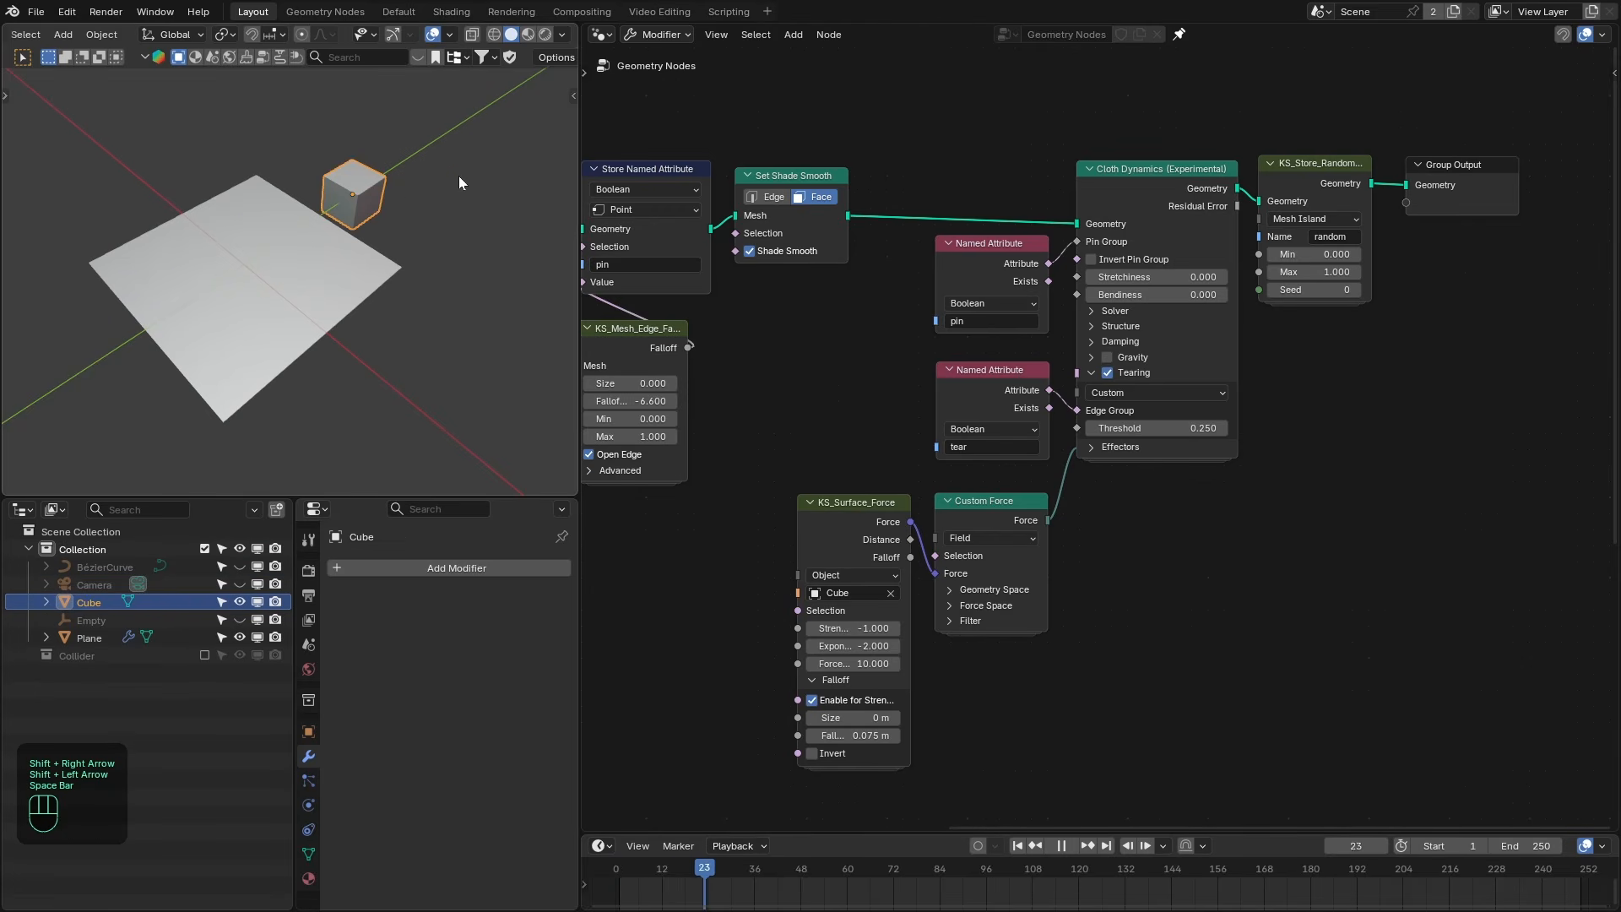
Slide the cube along Y across the cloth and back out while the simulation plays, and stop playback.
key(g)
key(y)
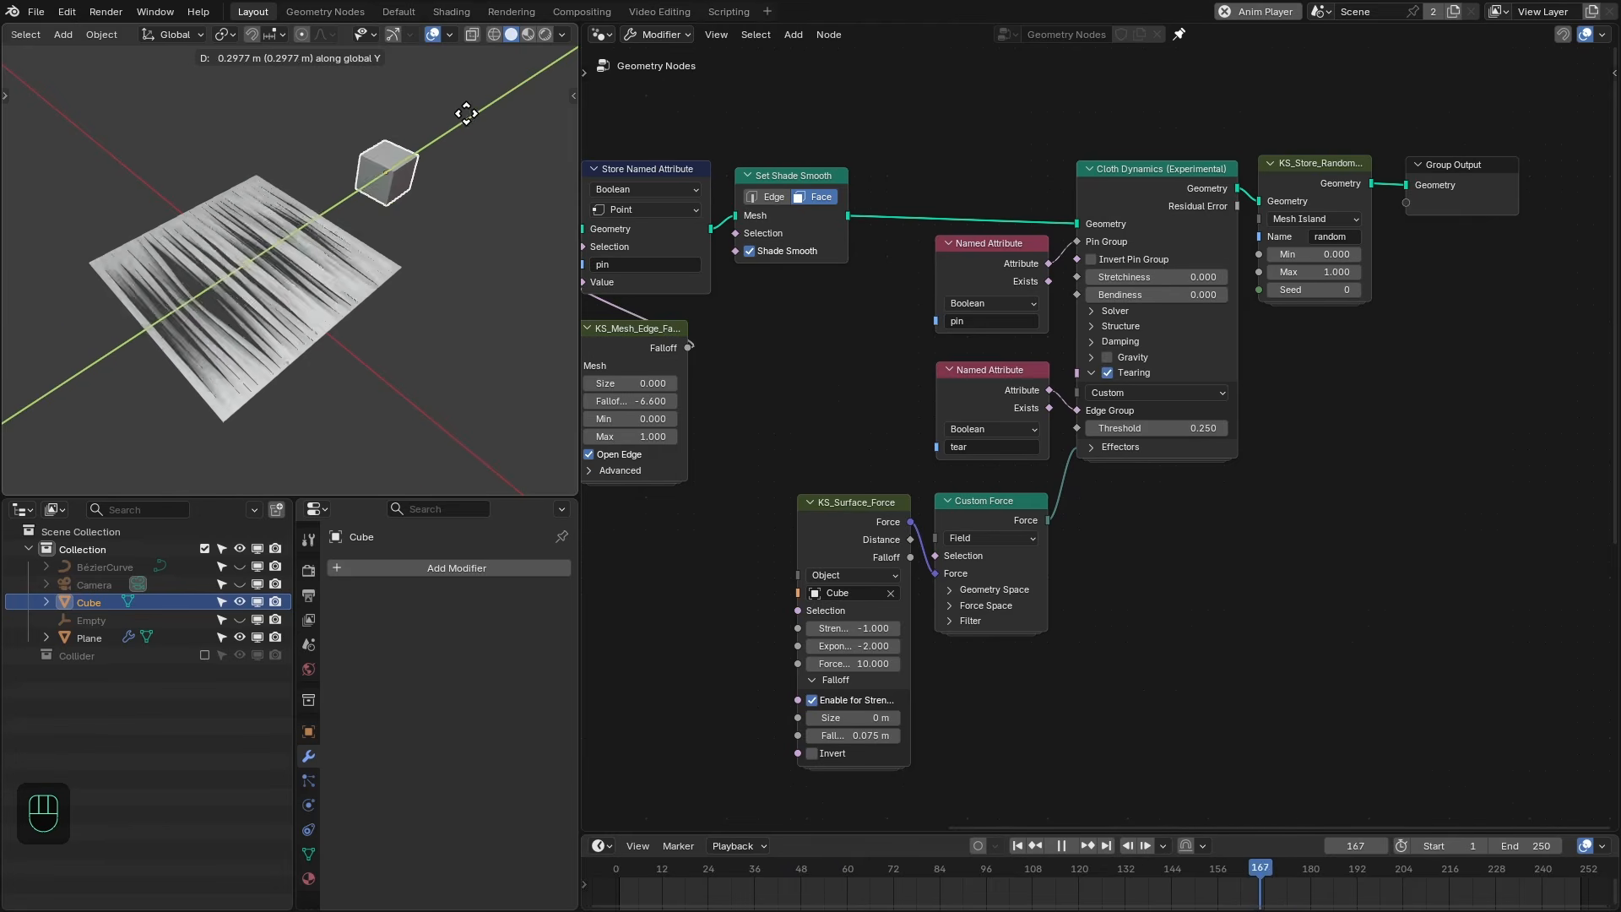
click(443, 126)
middle_drag(443, 127, 491, 200)
key(space)
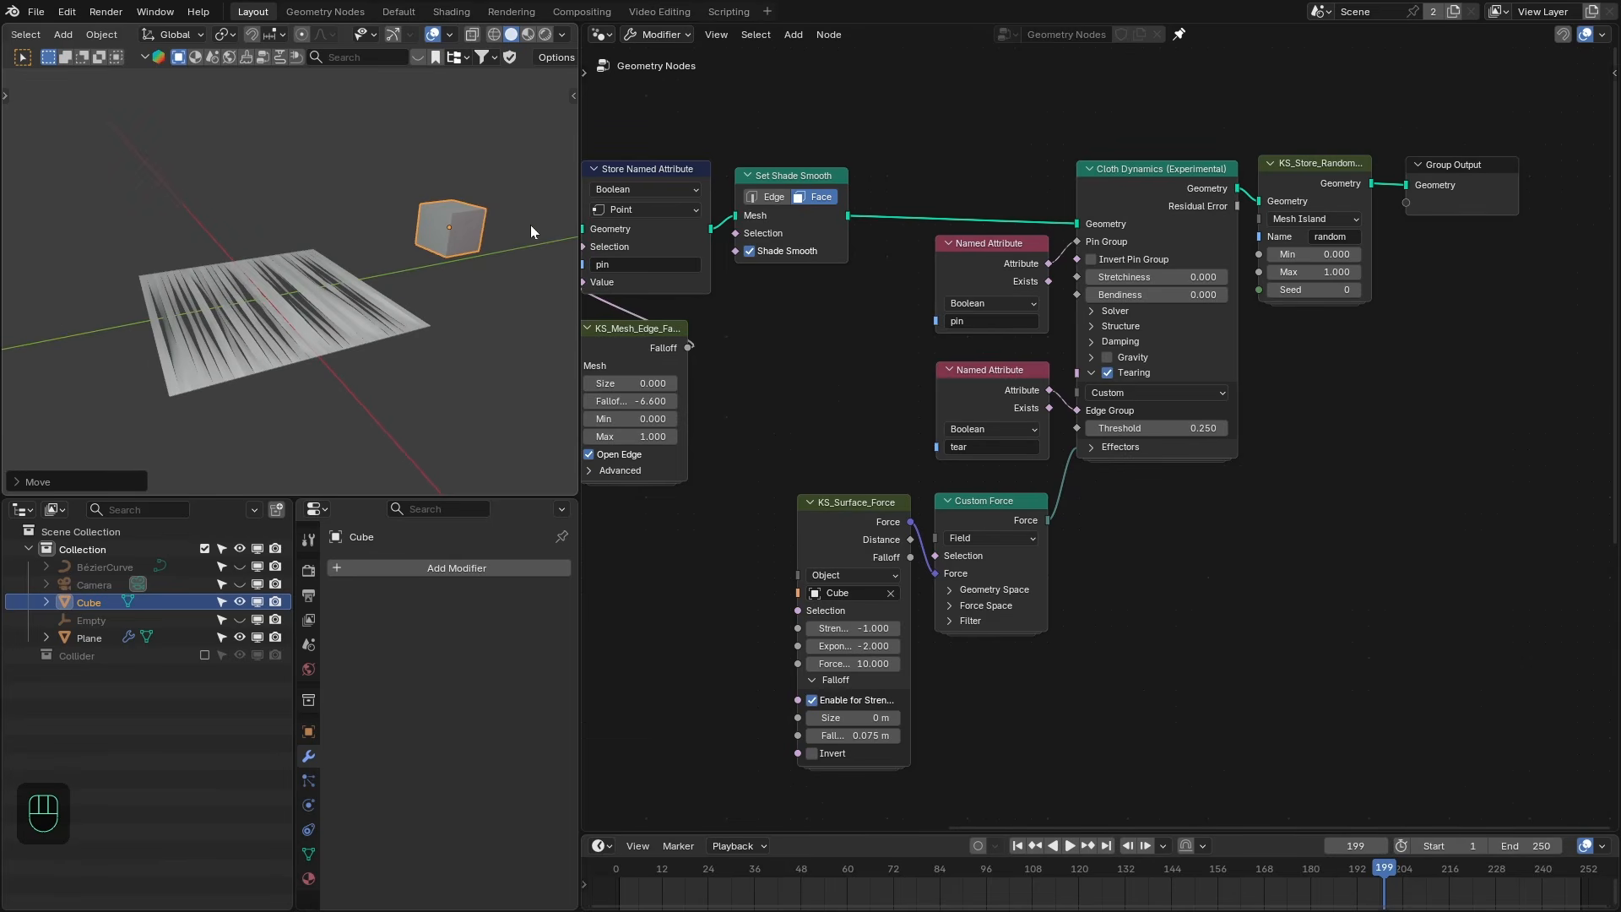
Replay the simulation from the first frame while moving the cube along Y onto the middle of the cloth, and stop playback.
key(space)
key(shift+Left)
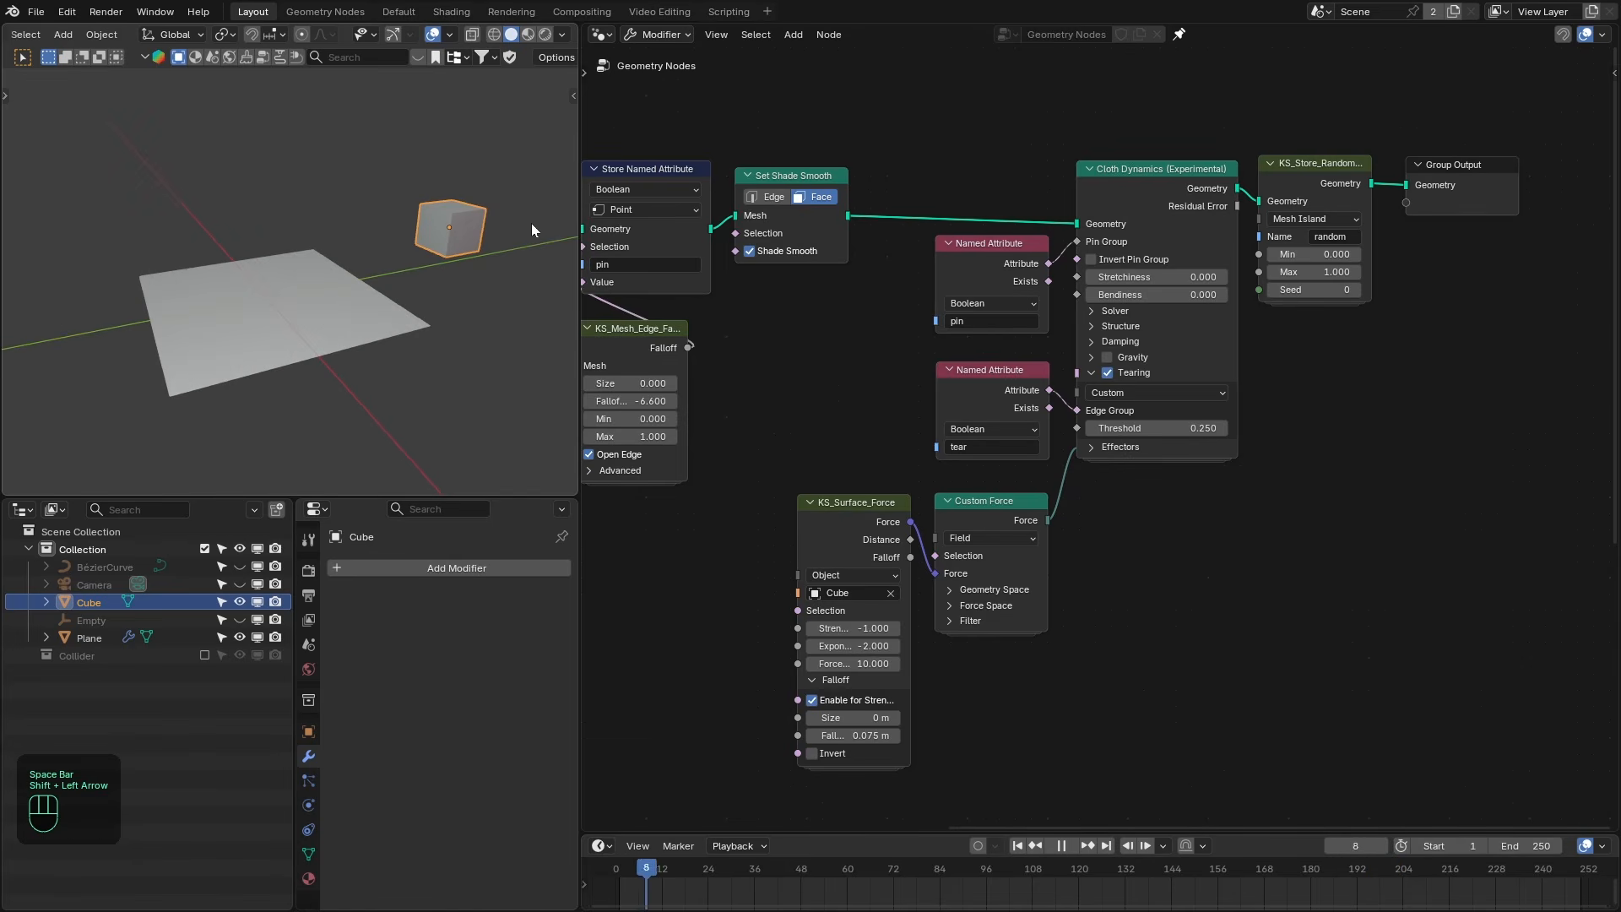
key(g)
key(y)
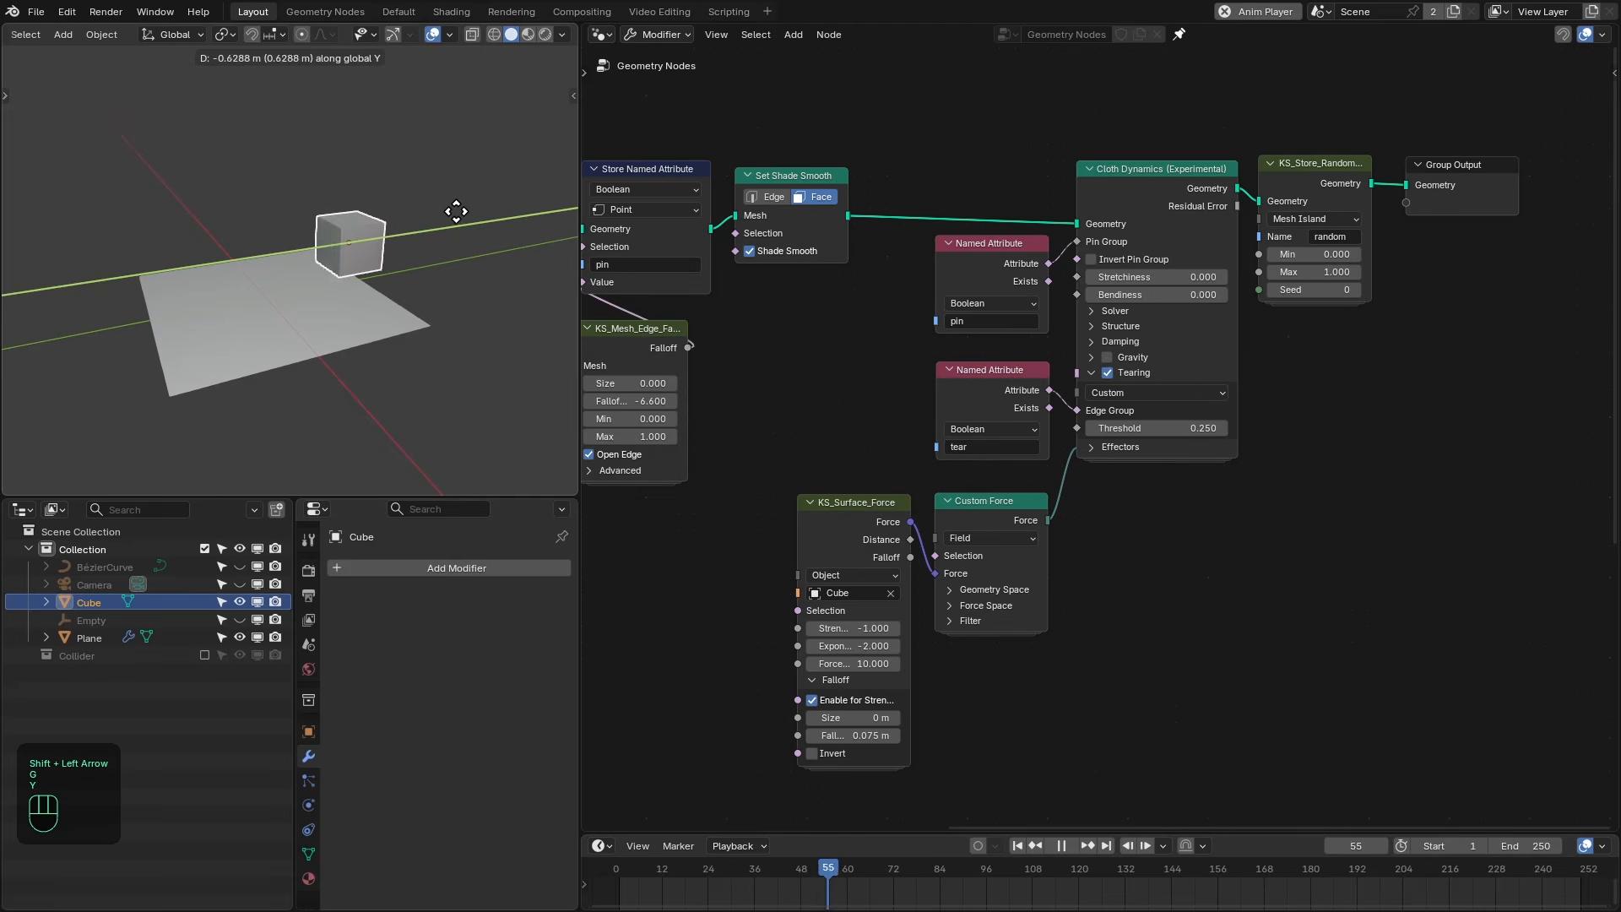
click(339, 246)
key(space)
middle_drag(338, 254, 422, 267)
Set the falloff width of KS_Surface_Force to 0.155 m while previewing the falloff with a temporary Viewer node.
ctrl+shift+click(1222, 187)
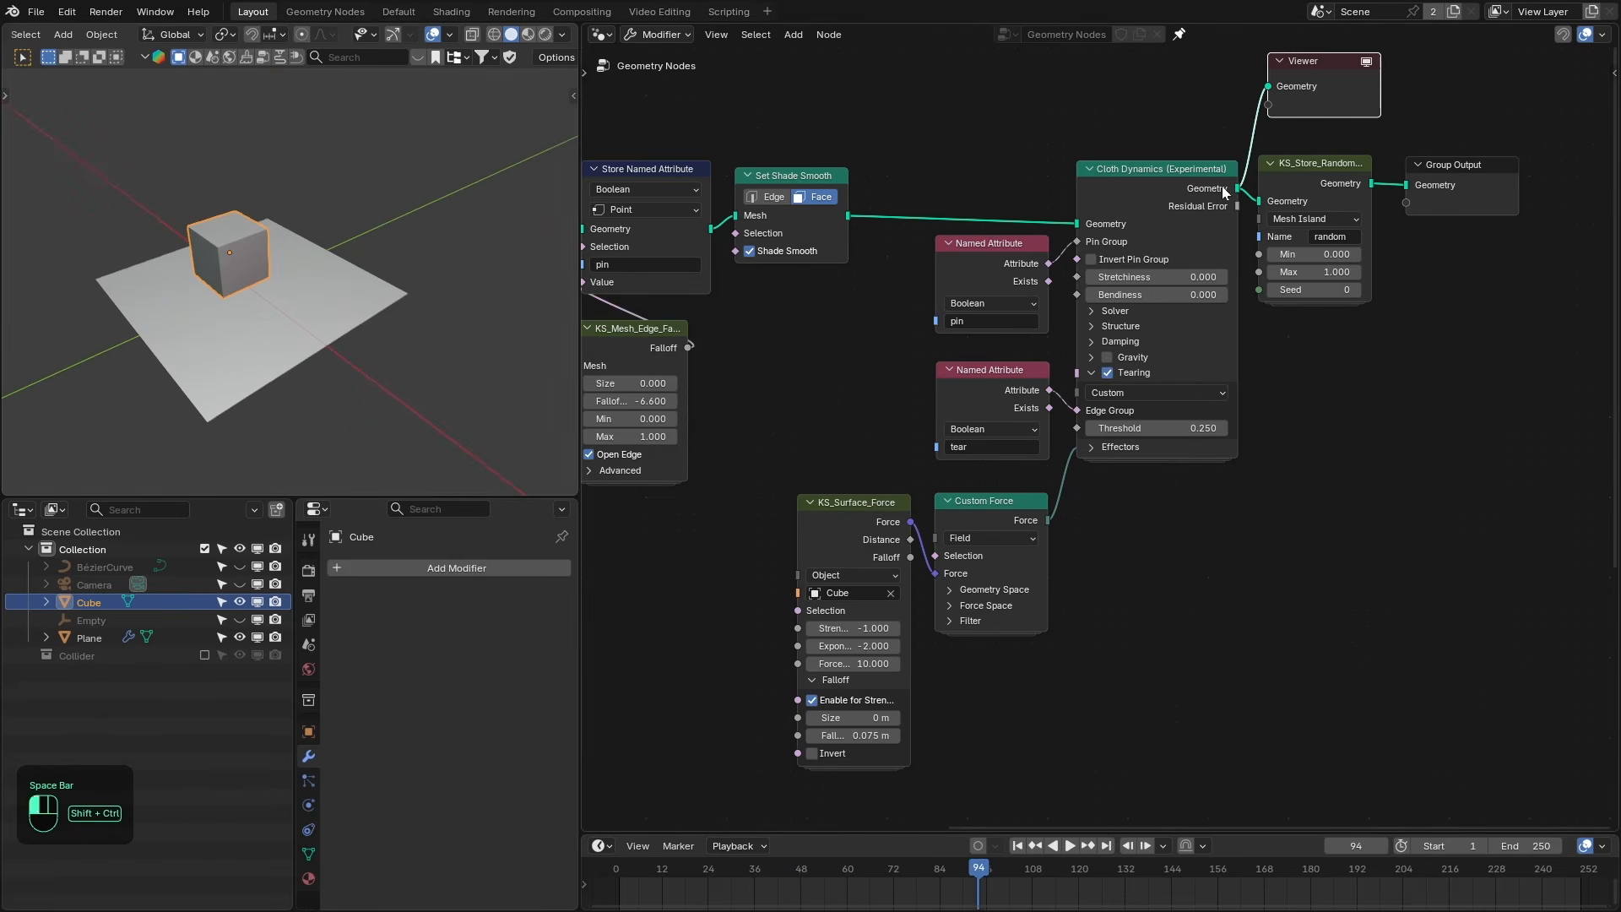
ctrl+shift+click(903, 559)
shift+drag(867, 743, 937, 743)
click(1307, 143)
key(x)
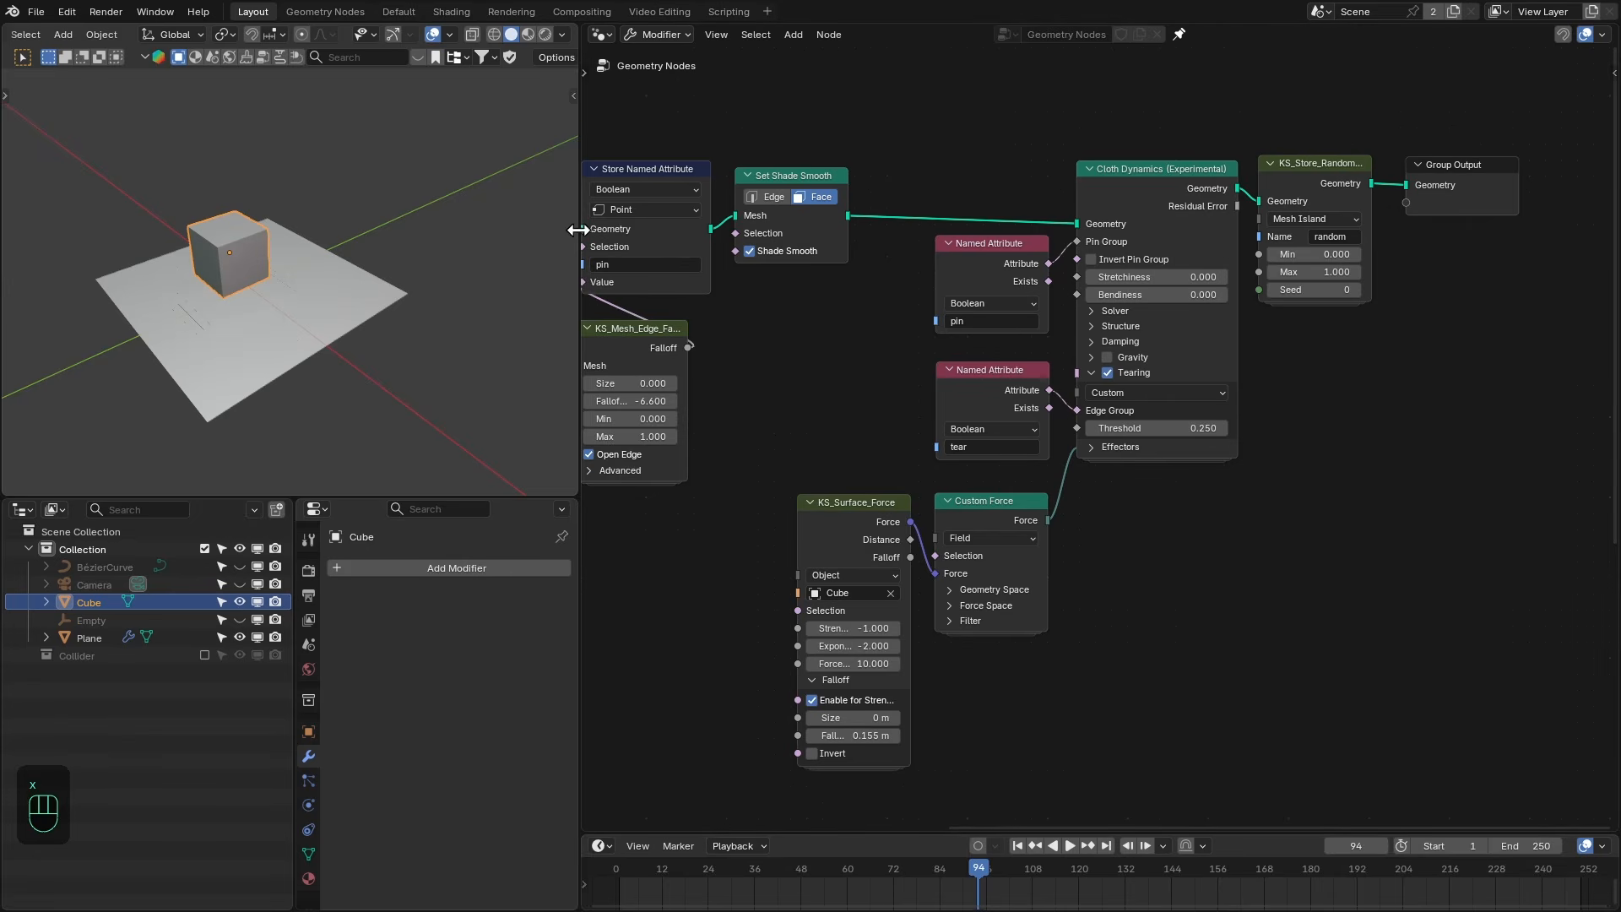
Return to the first frame and move the cube along Y clear of the cloth.
key(shift+Left)
key(g)
key(y)
click(368, 219)
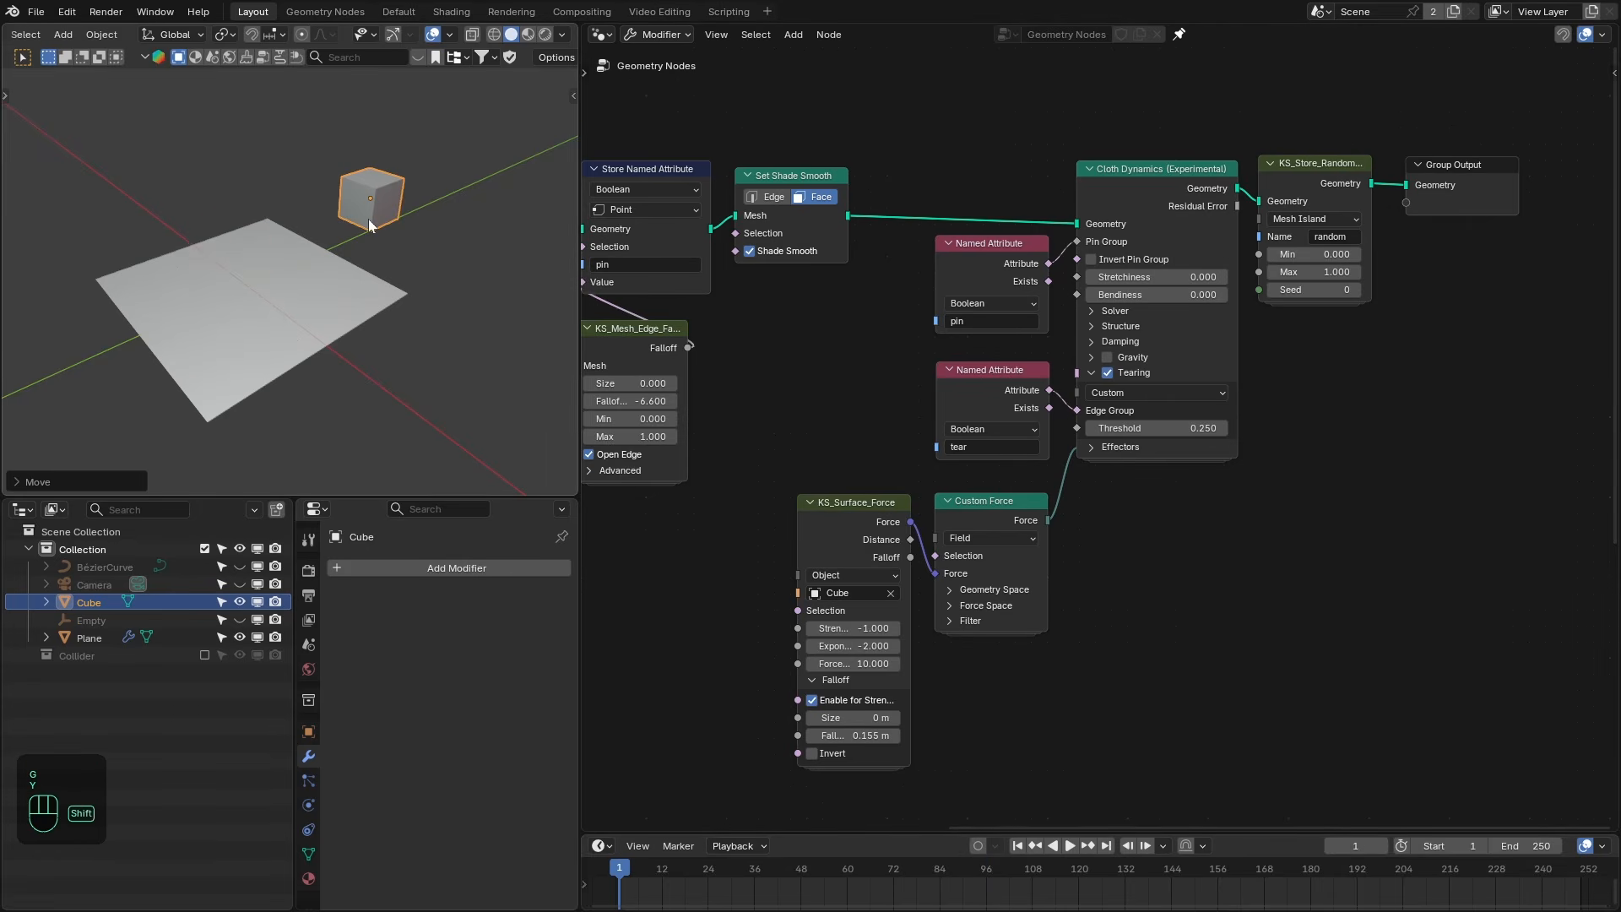
Play the simulation while sliding the cube along Y over the cloth, and inspect the torn strips.
key(space)
key(g)
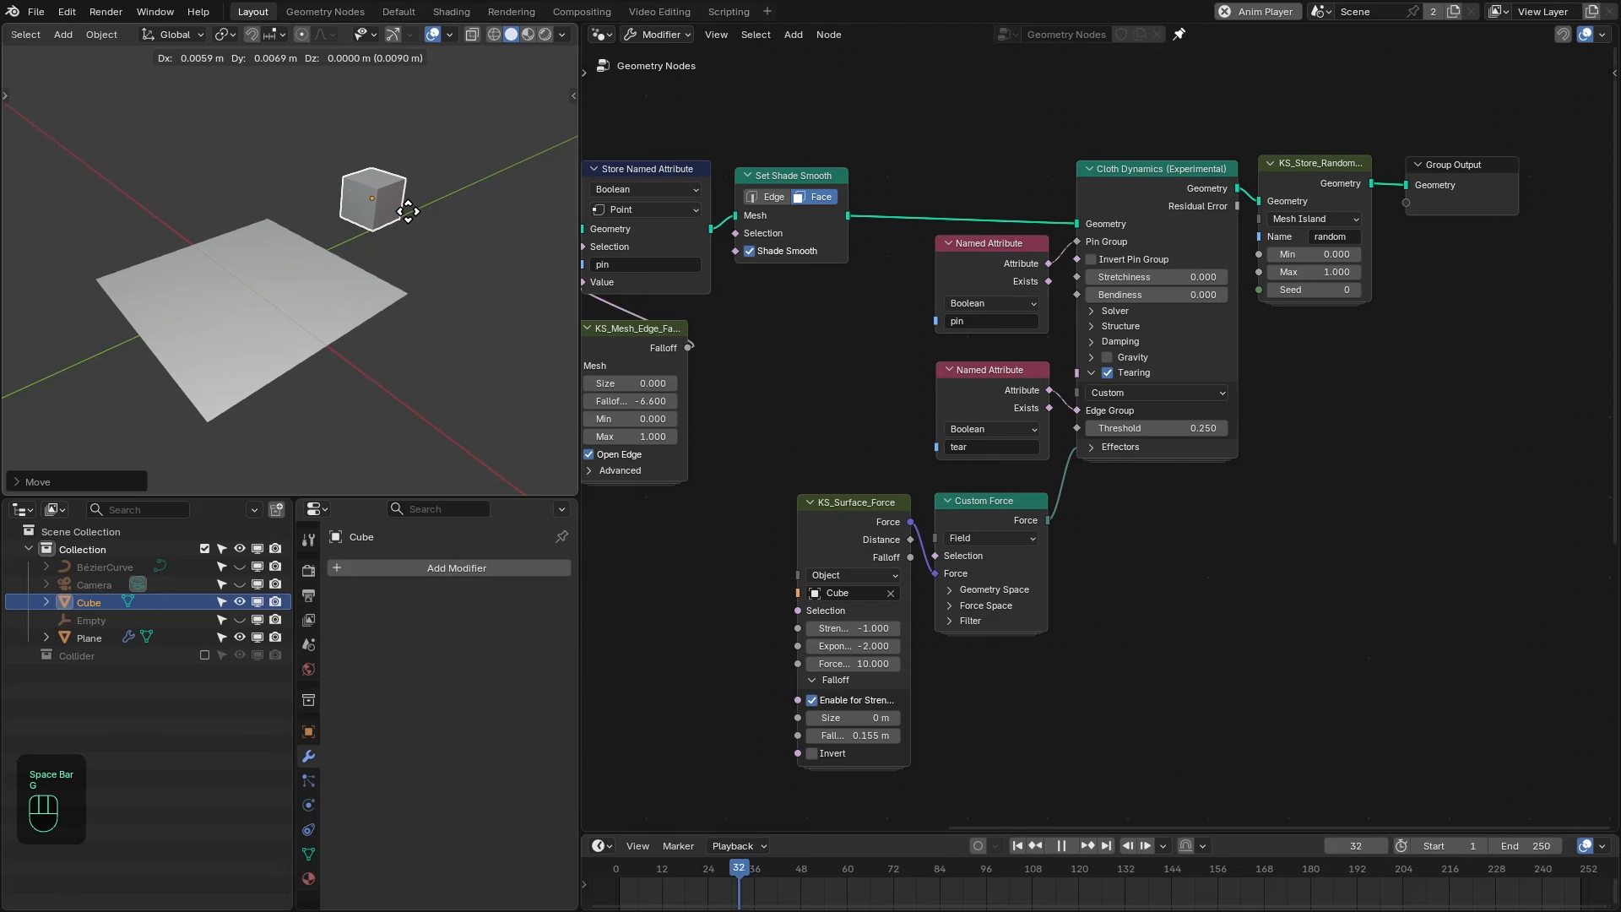
key(y)
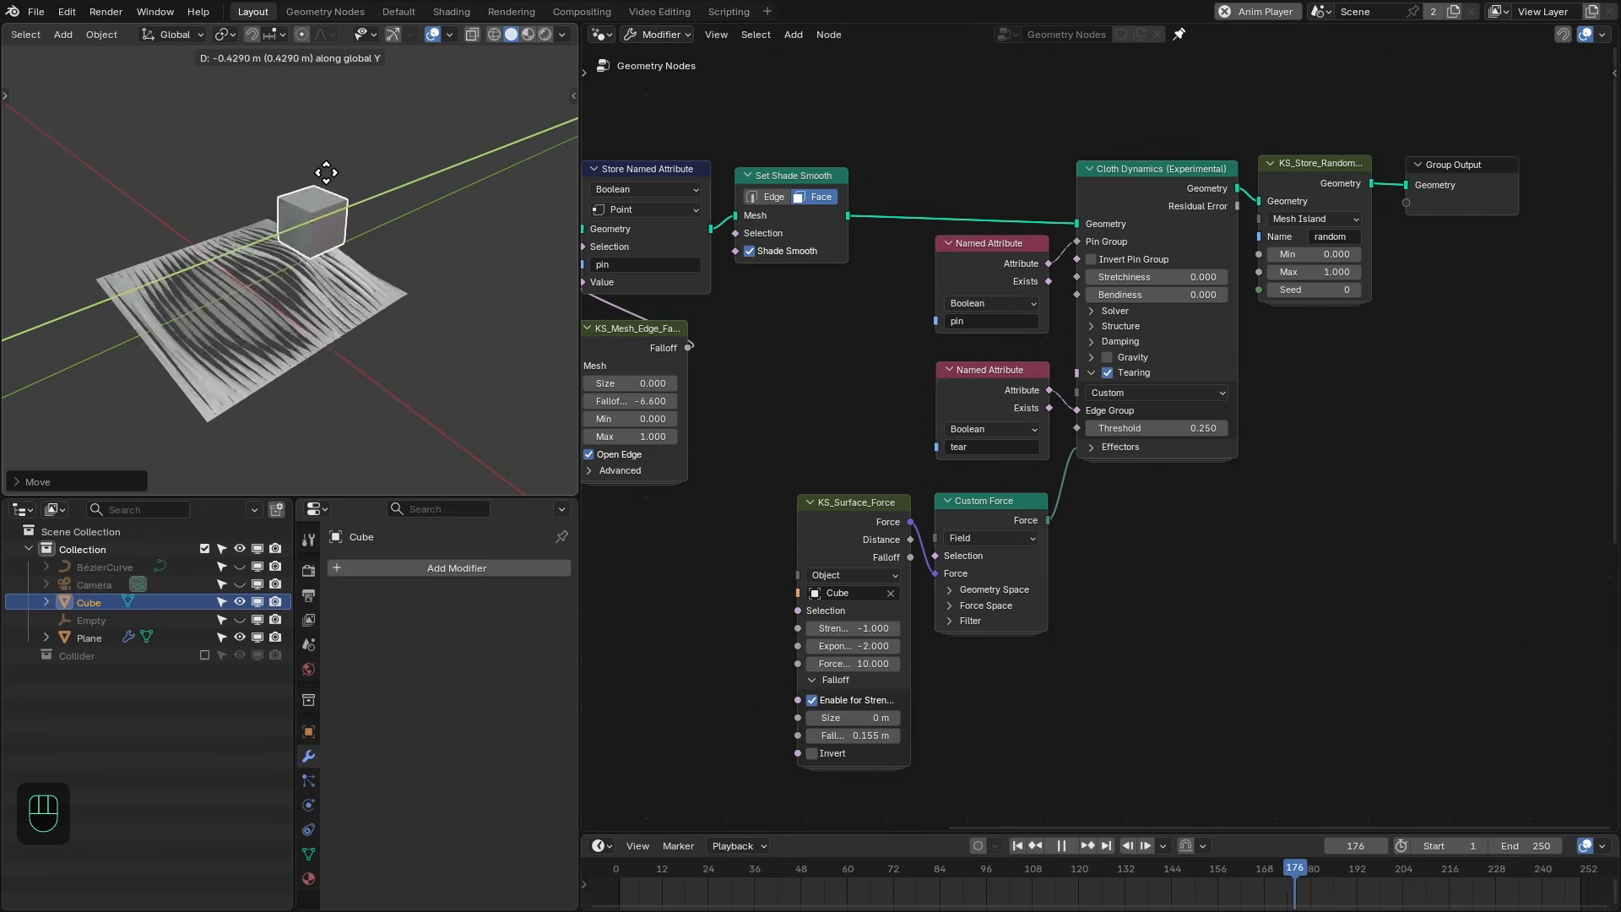
click(458, 211)
mouse_move(459, 211)
middle_down()
mouse_move(361, 181)
mouse_move(304, 139)
mouse_move(448, 232)
middle_up()
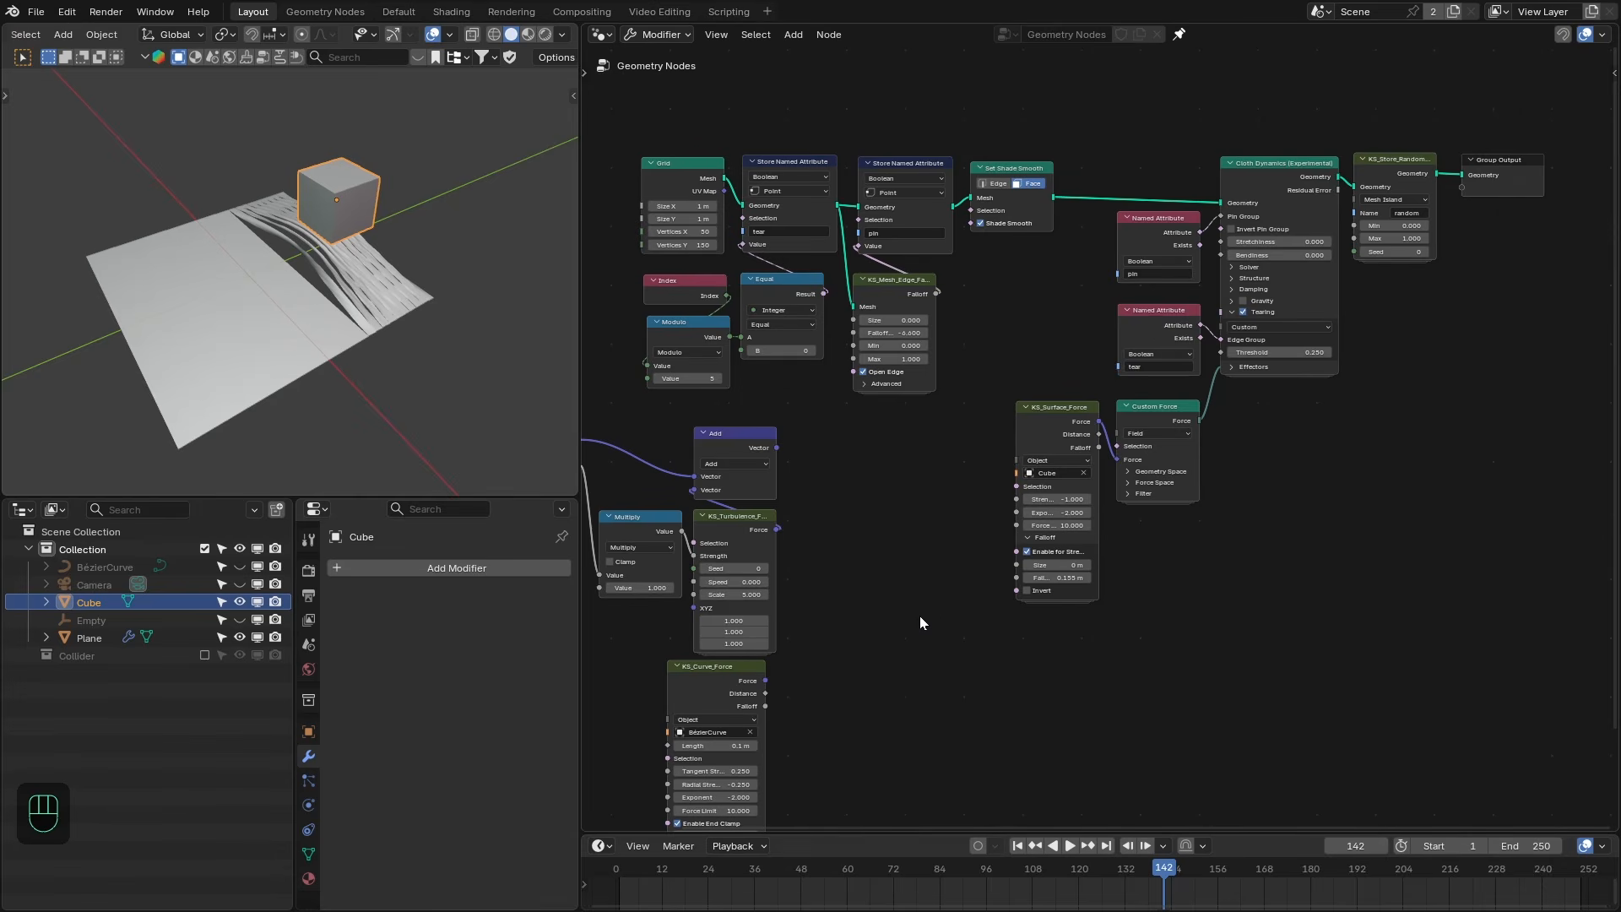
middle_drag(461, 331, 476, 328)
scroll(1426, 272, up, 2)
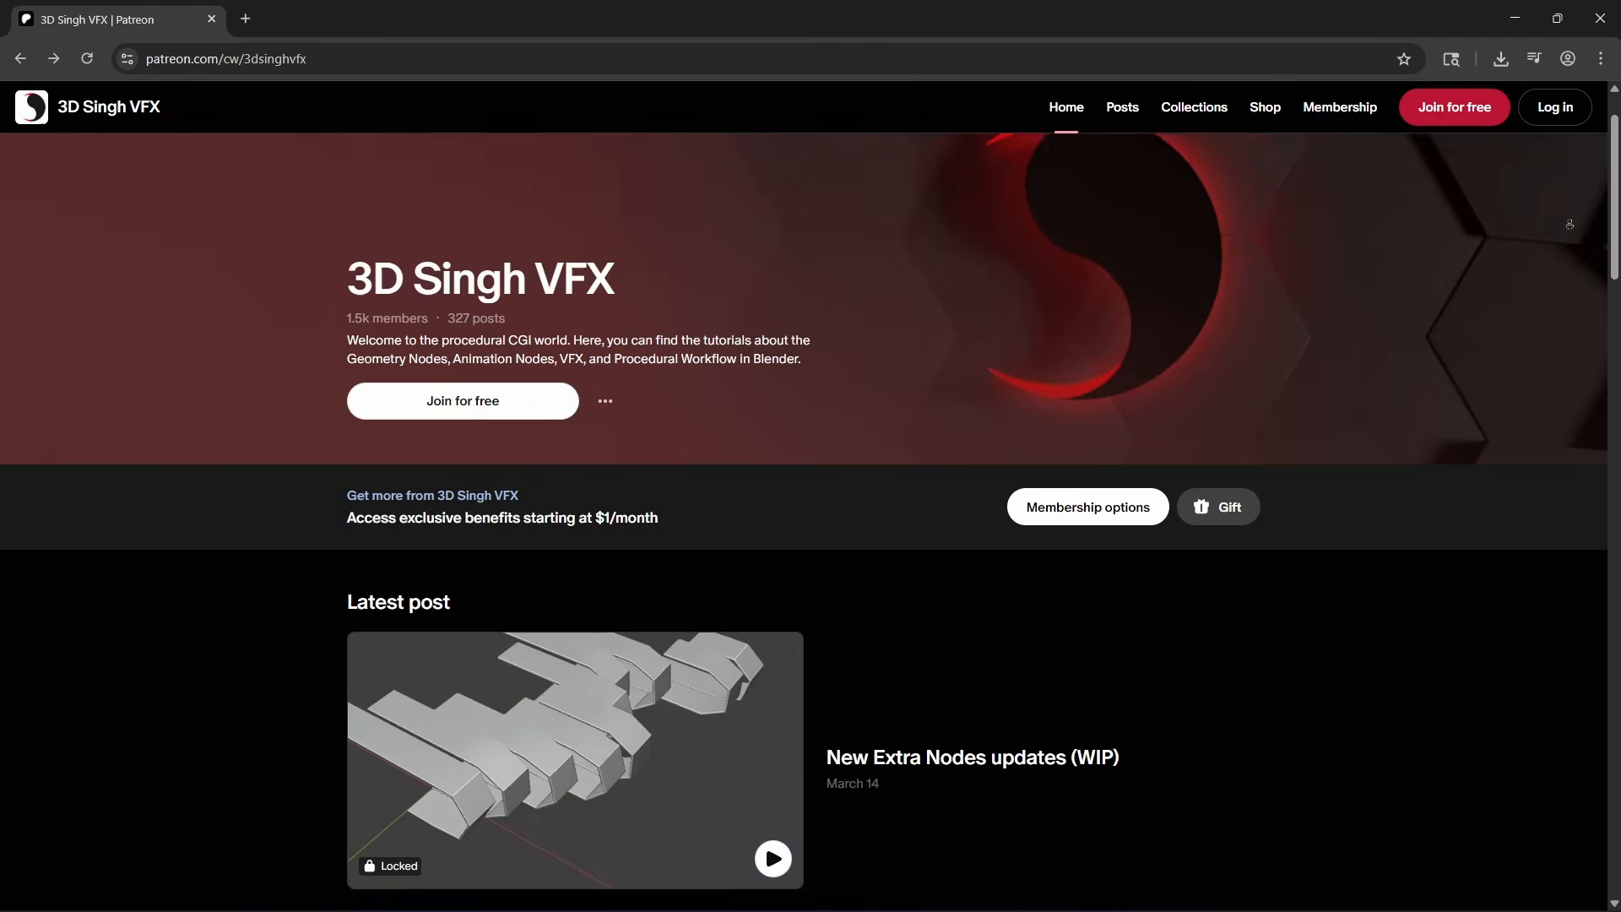
scroll(1570, 223, down, 10)
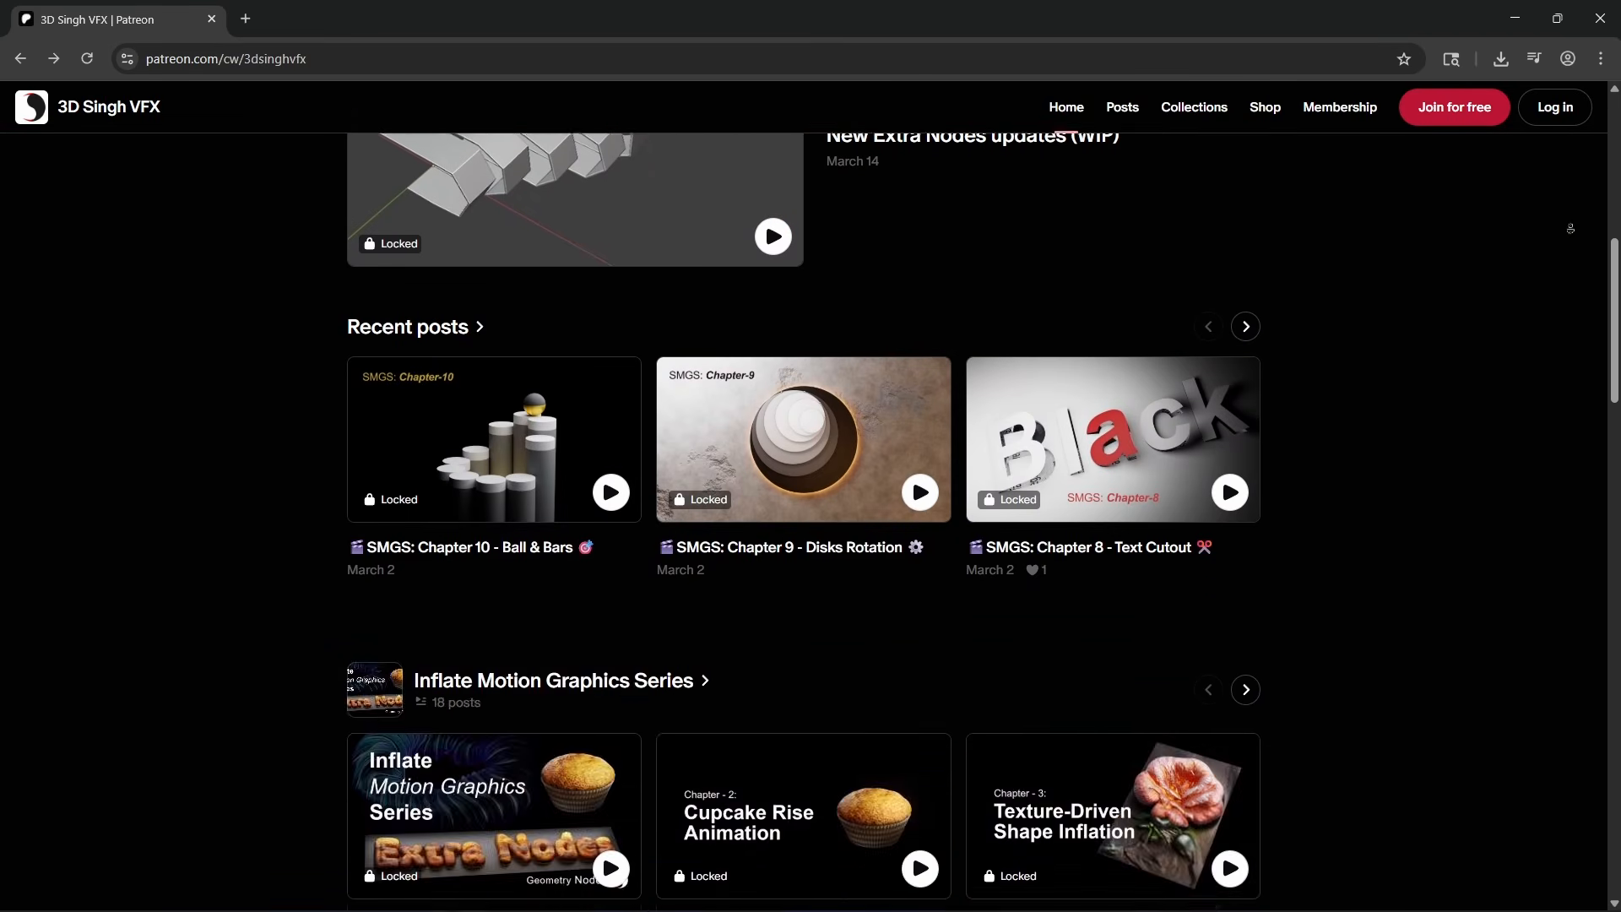
scroll(1570, 228, down, 14)
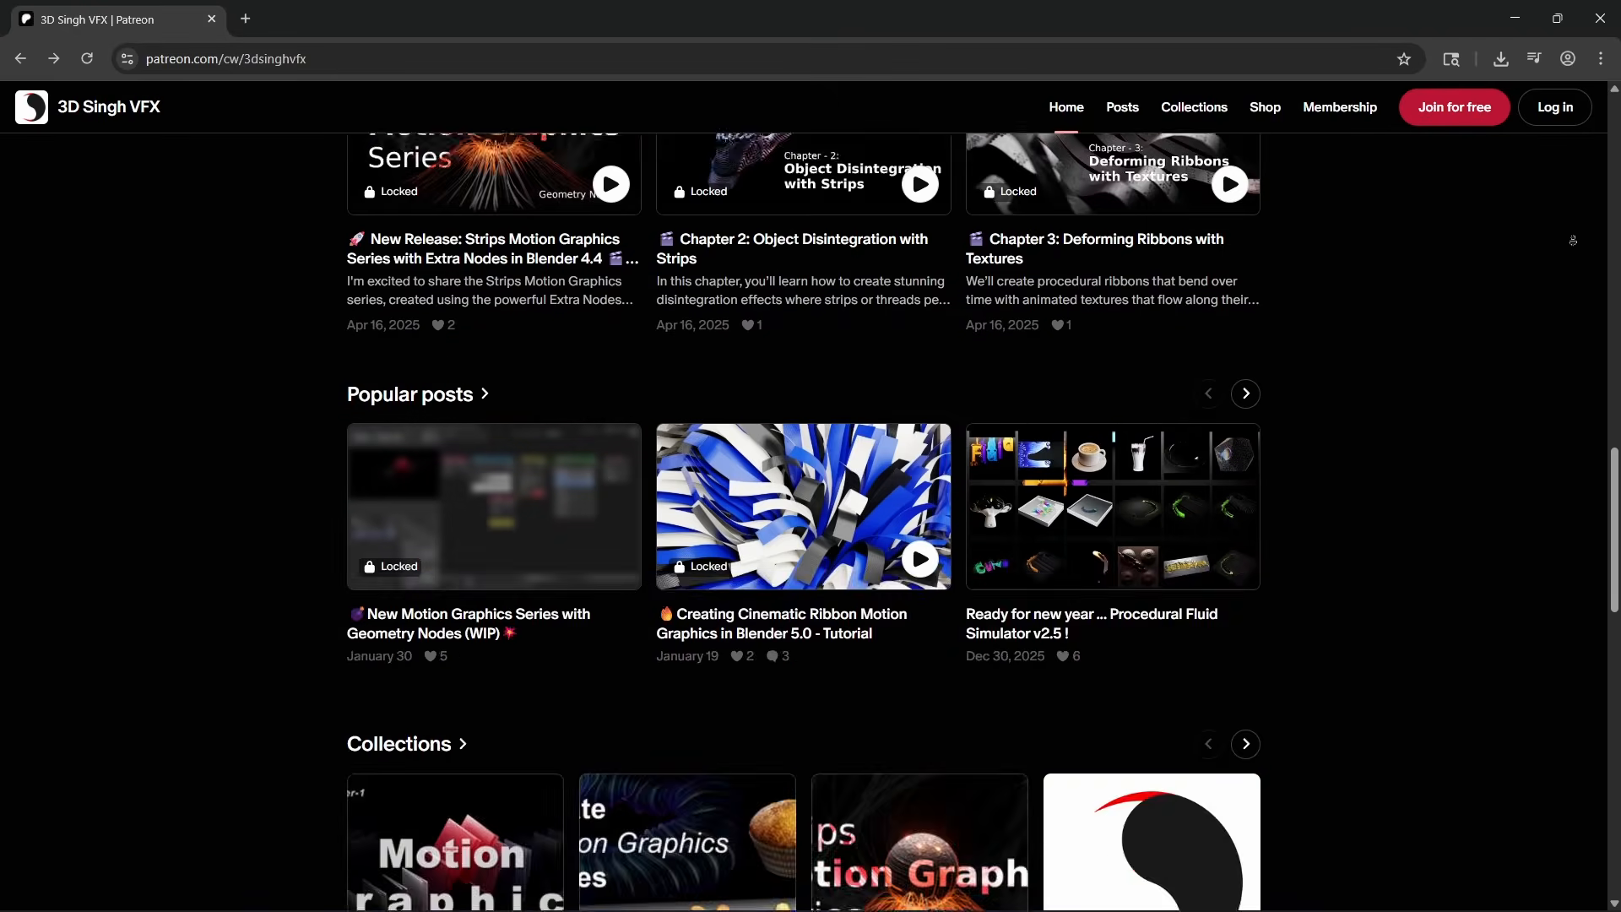
scroll(1574, 244, down, 5)
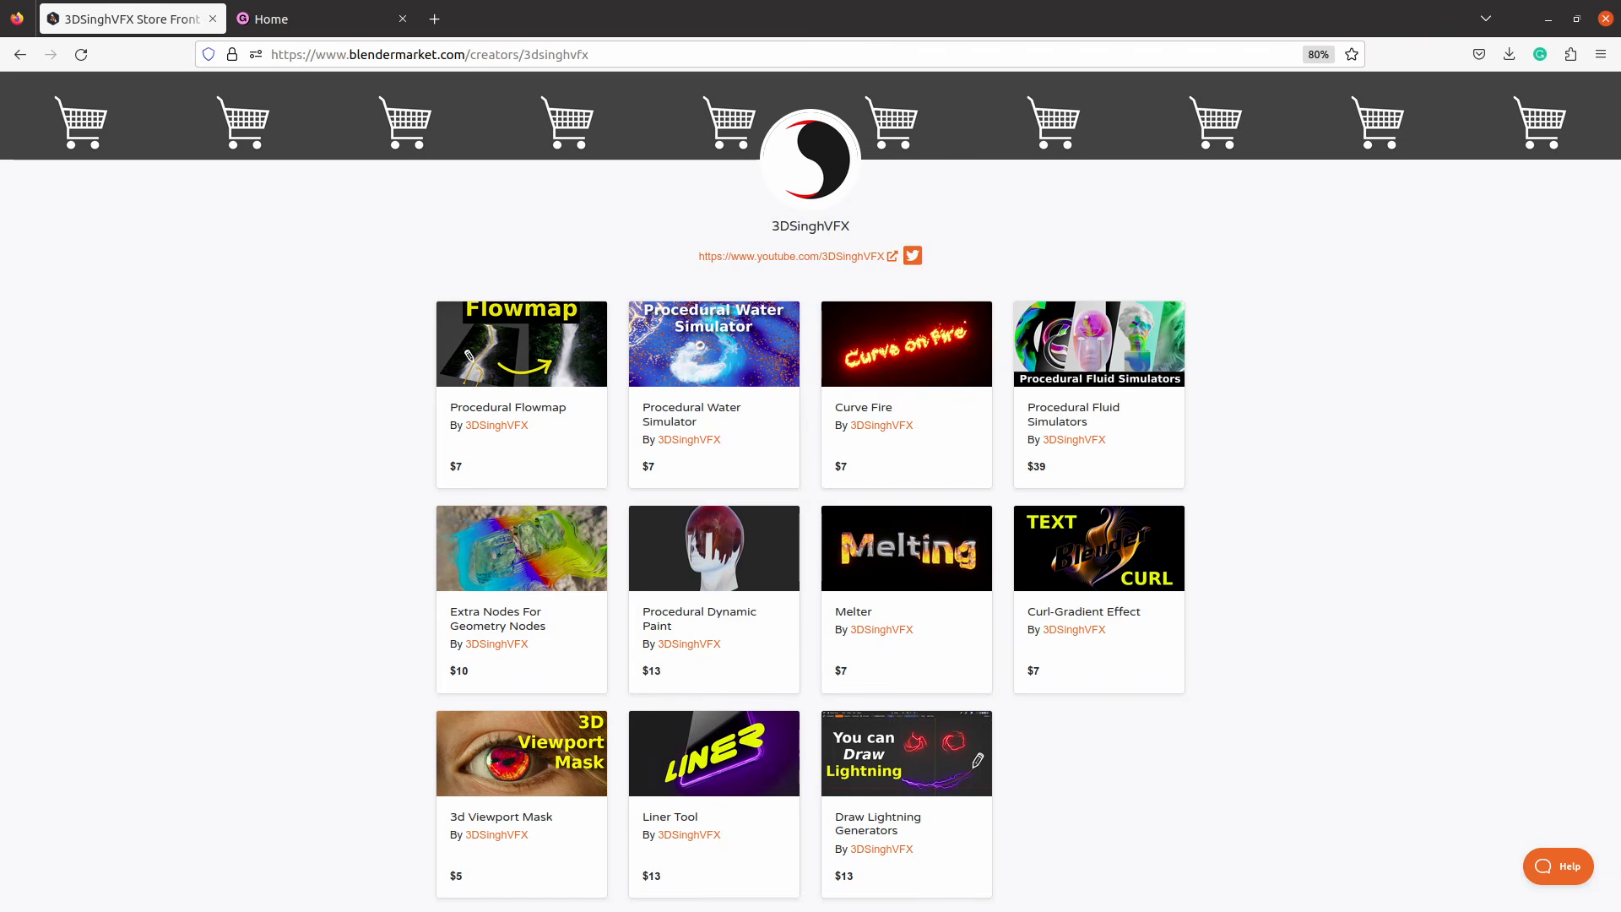